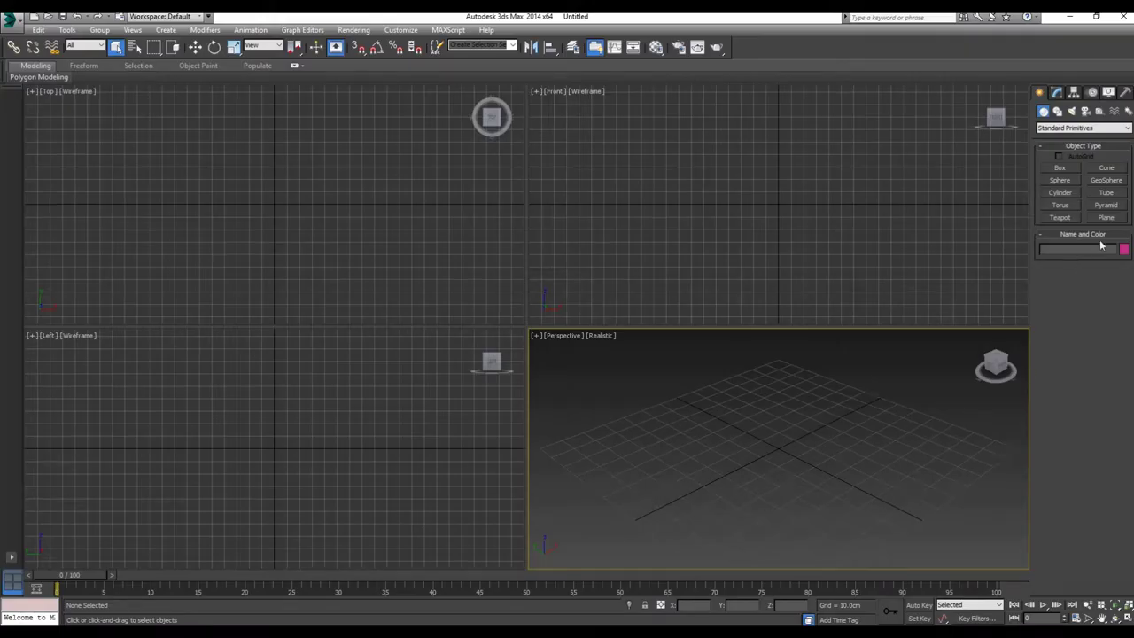
Step: Create a plane in the Top view with 1 length segment and 1 width segment
left_click(1106, 217)
mouse_move(683, 410)
left_mouse_down()
mouse_move(911, 489)
mouse_move(972, 450)
left_mouse_up()
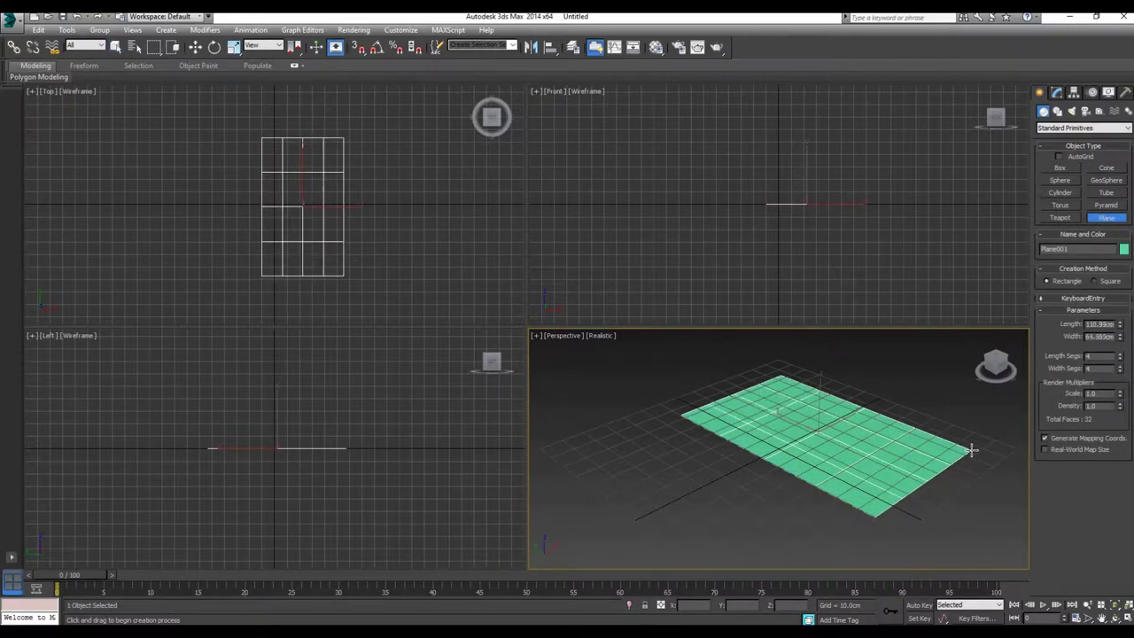
double_click(1104, 356)
type("1")
key("Tab")
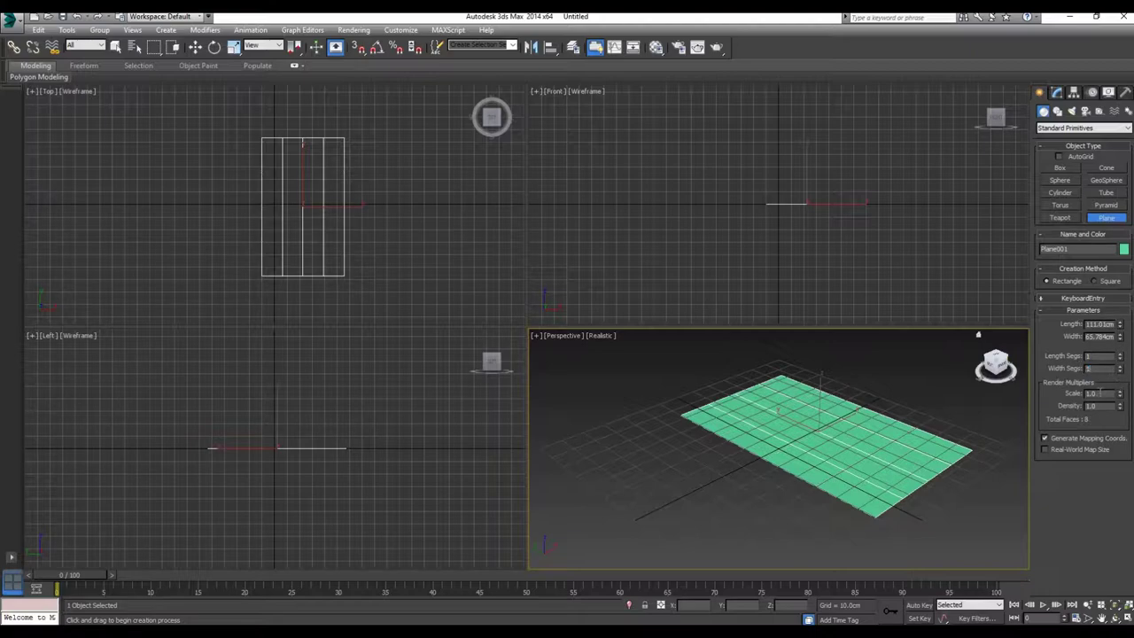
type("1")
key("Return")
Step: Apply the Throat_Spray reference image to the plane as its texture
middle_click_drag(854, 443, 775, 469, "alt")
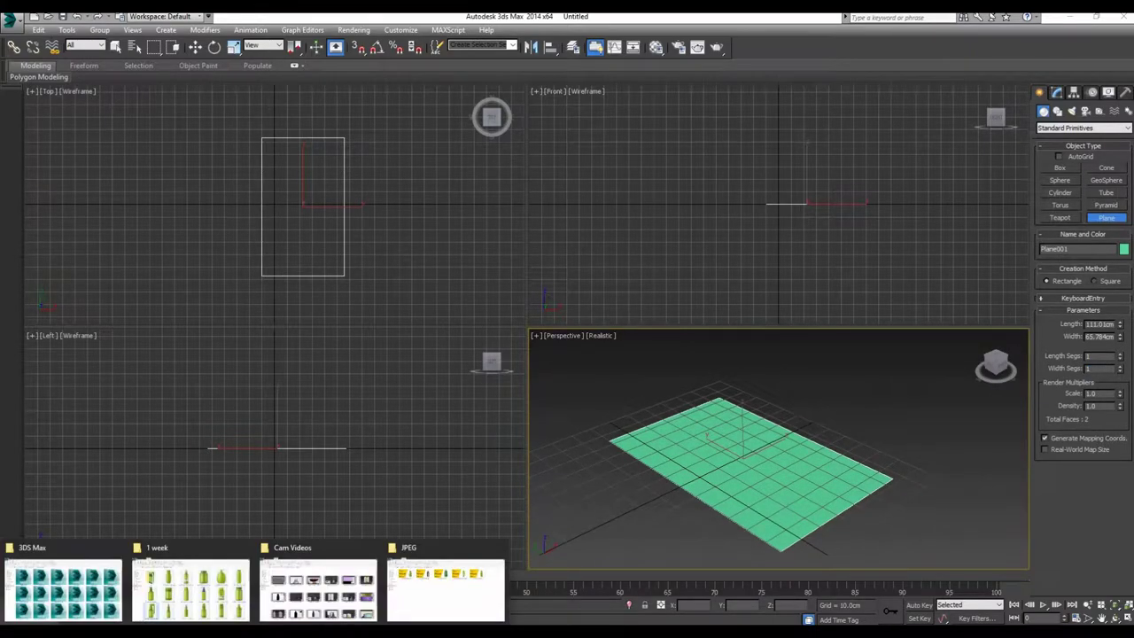
left_click(190, 589)
mouse_move(178, 503)
left_mouse_down()
mouse_move(440, 623)
mouse_move(784, 463)
left_mouse_up()
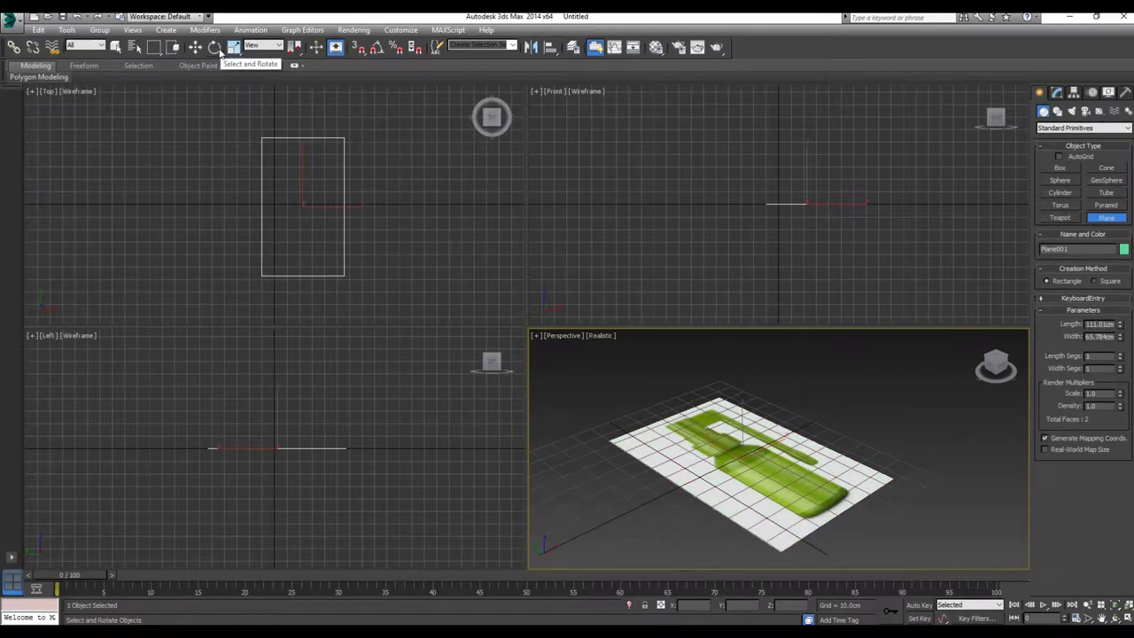
Step: With angle snap on, rotate the plane 90° about X in the Front view
left_click(375, 48)
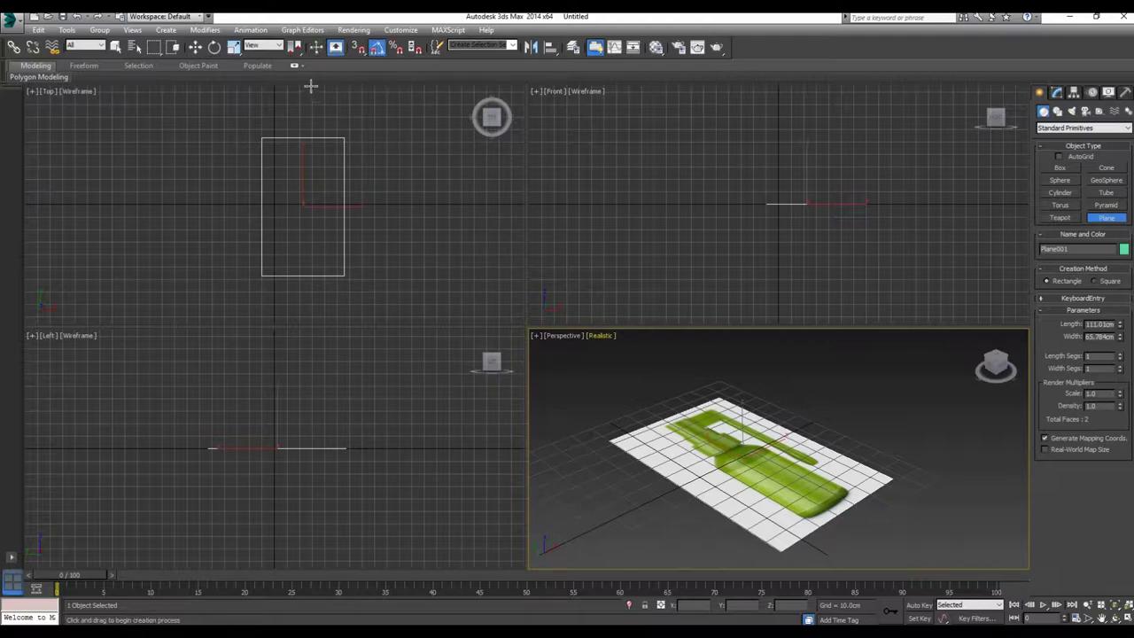
right_click(349, 408)
left_click(215, 47)
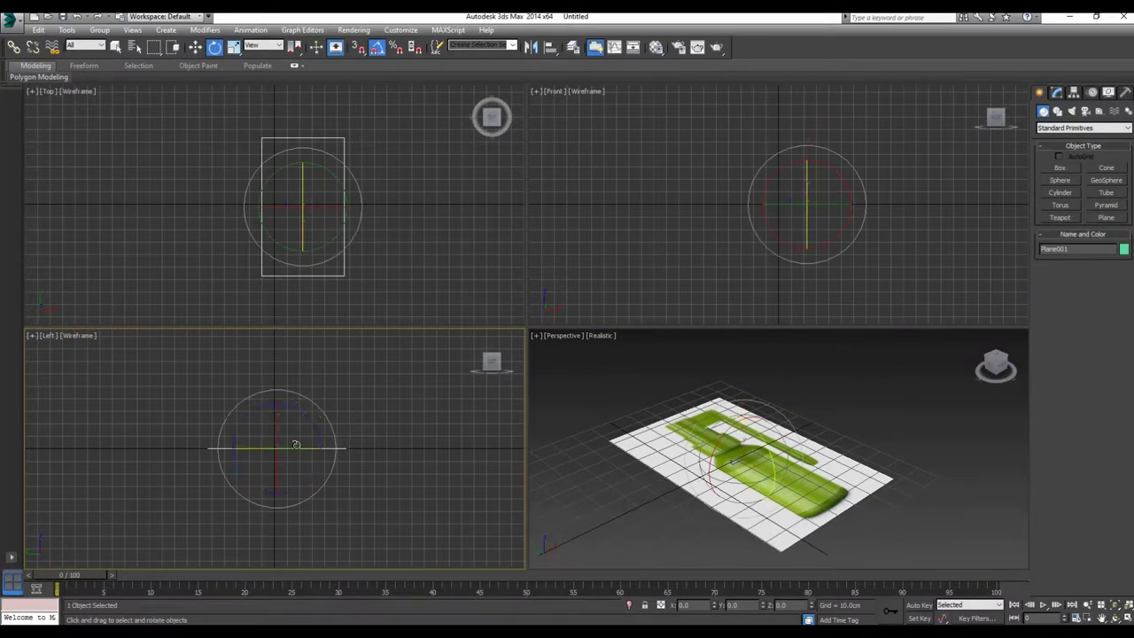
left_click(508, 364)
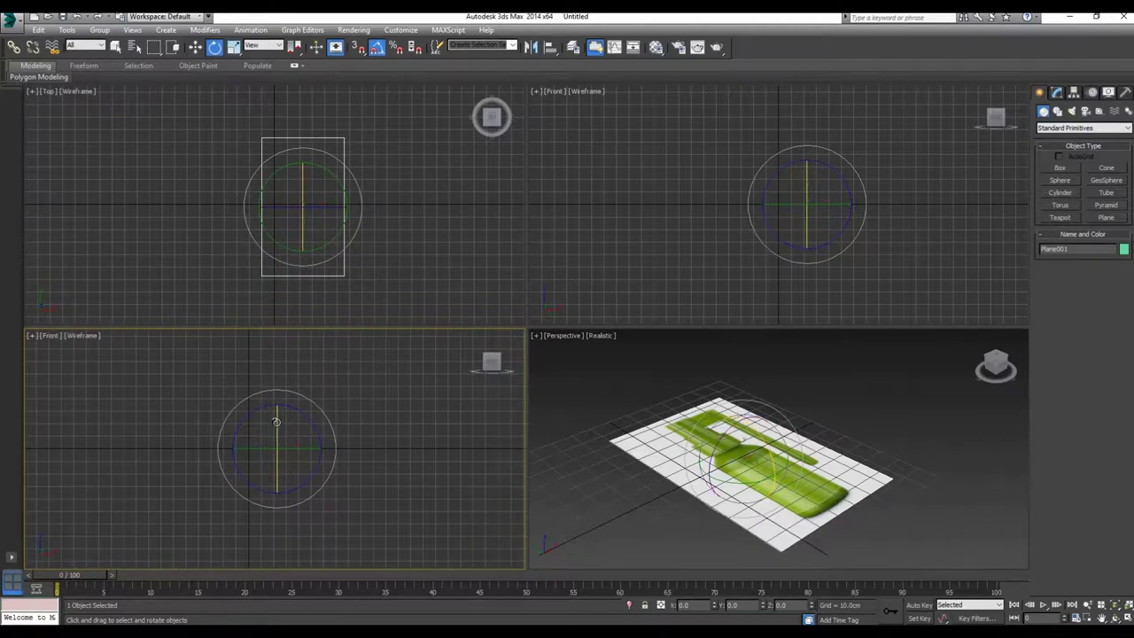
left_click_drag(276, 421, 283, 474)
Step: Set the Front viewport shading to Realistic
left_click(78, 336)
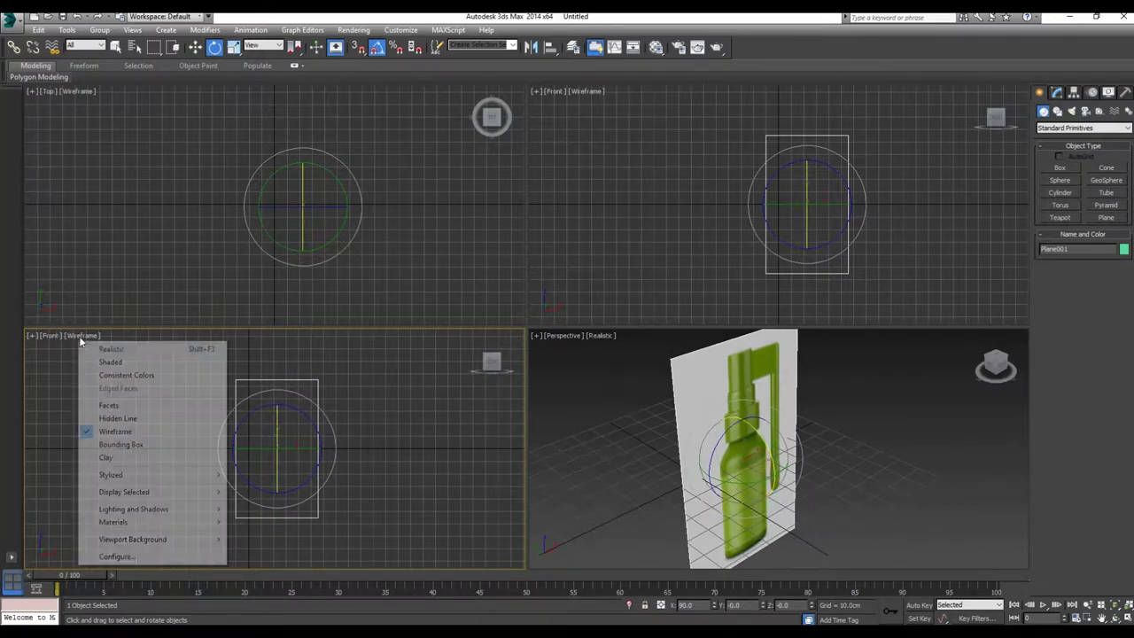
left_click(102, 346)
left_click(197, 48)
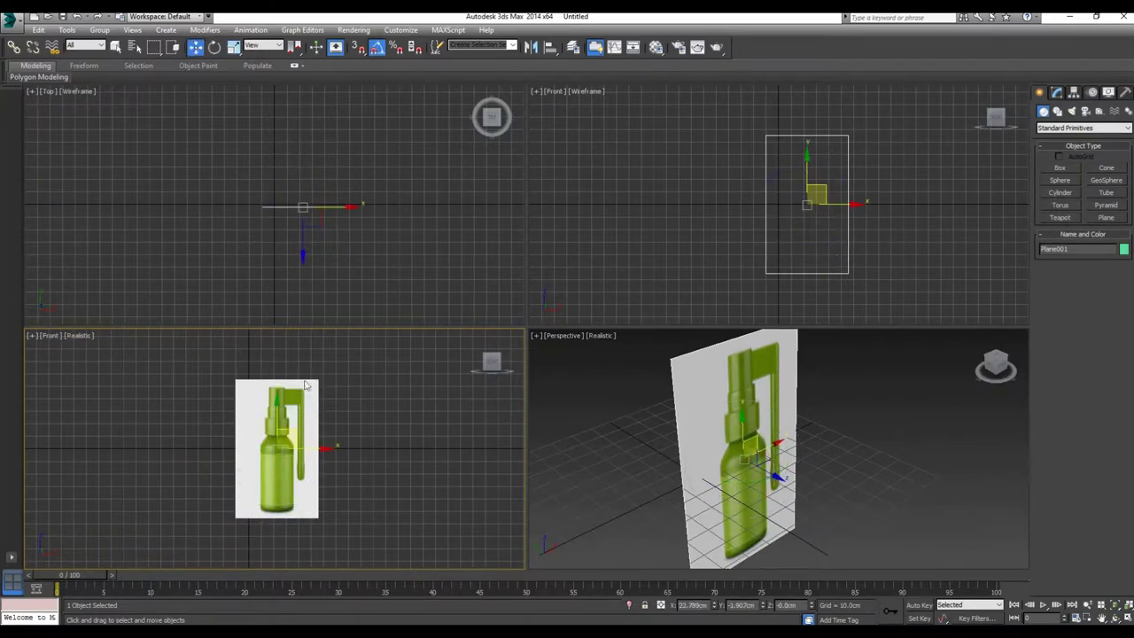
Step: Maximize the Front view and scale the reference plane slightly wider along X
key("alt+w")
scroll(655, 326, "up", 3)
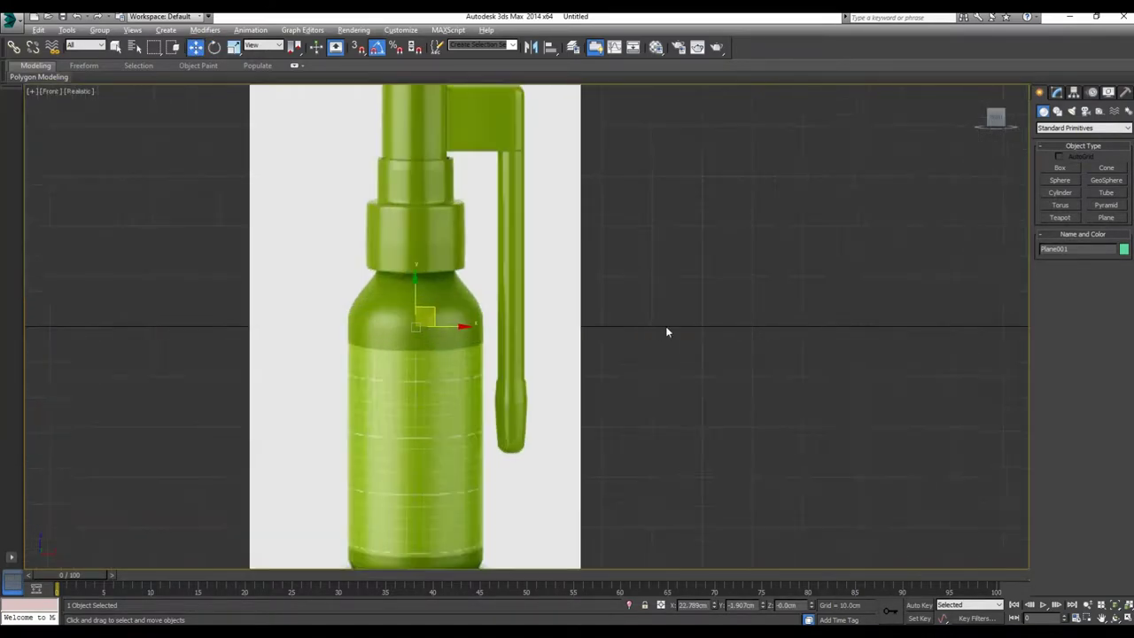
scroll(678, 321, "down", 4)
scroll(687, 320, "up", 2)
left_click(234, 47)
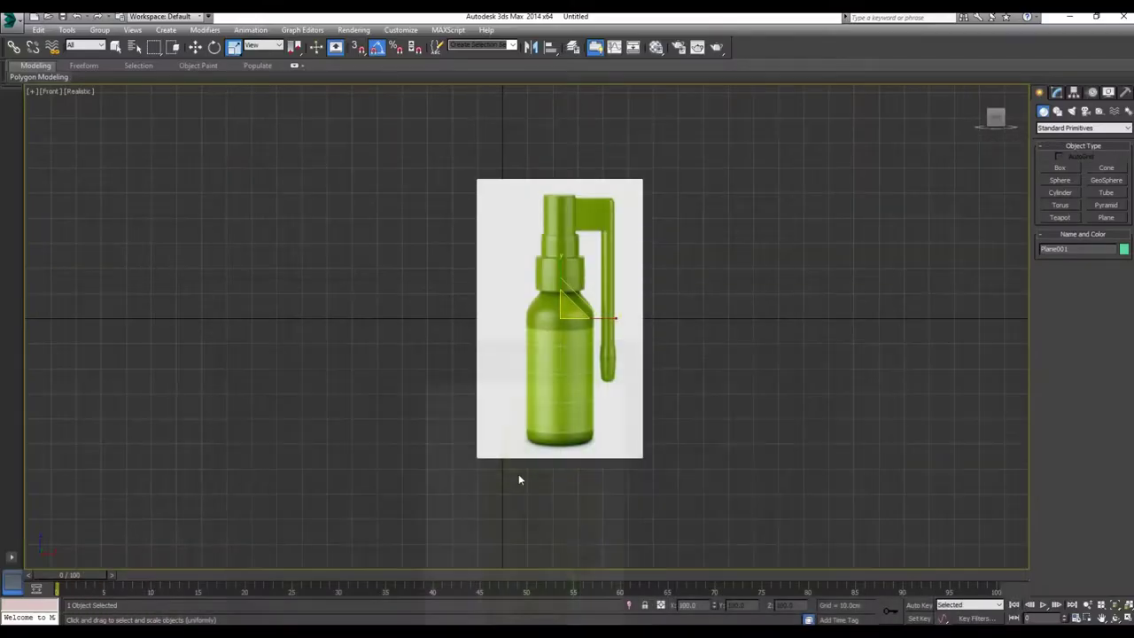
left_click_drag(613, 320, 624, 318)
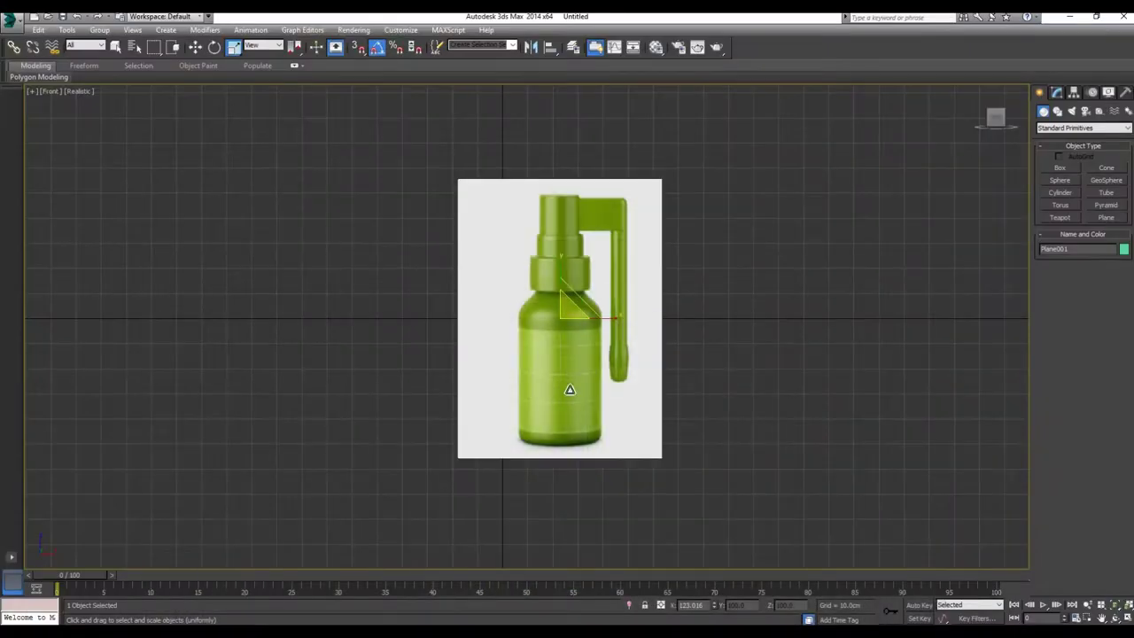
left_click_drag(610, 322, 615, 322)
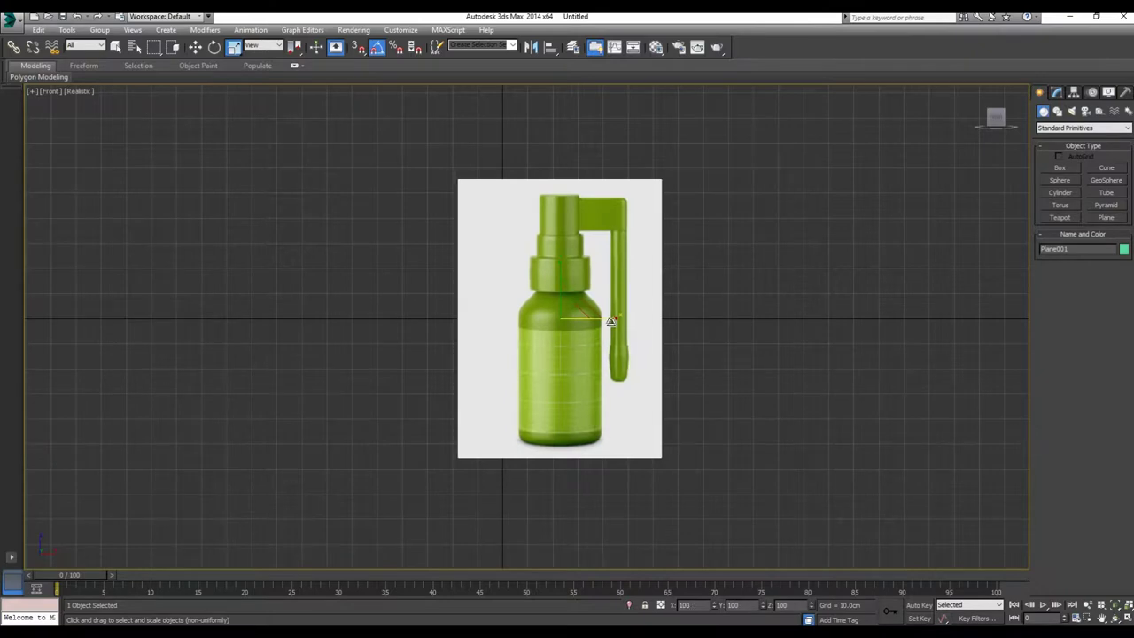
Step: Push the reference plane backward along Y in the Perspective view
left_click(195, 47)
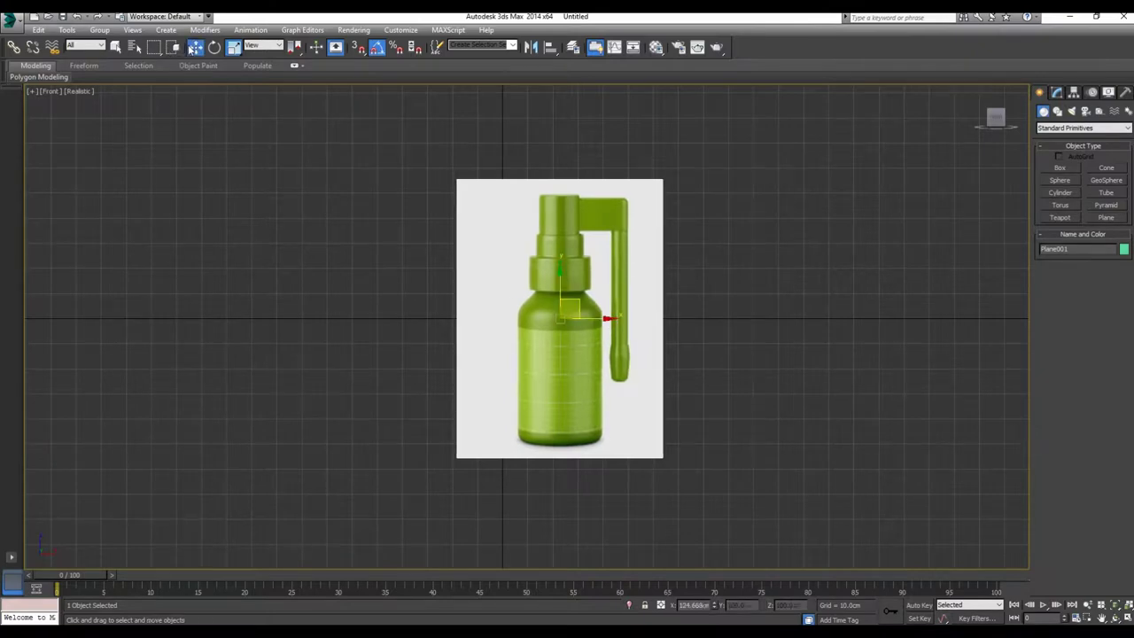
scroll(519, 240, "up", 2)
middle_click_drag(572, 314, 533, 277)
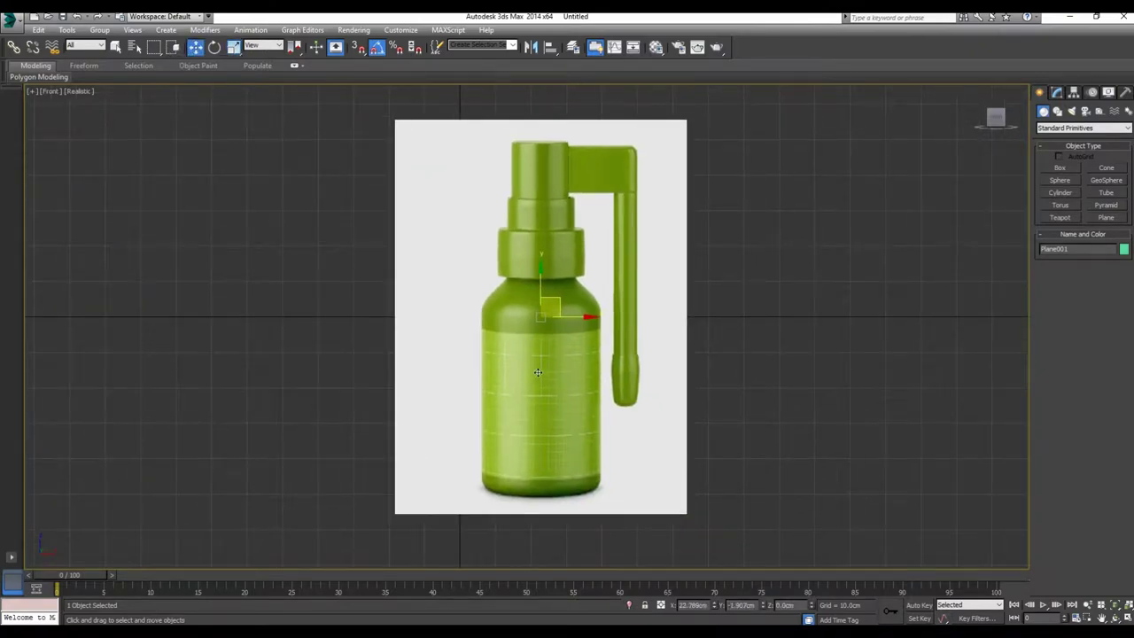
key("alt+w")
left_click(711, 442)
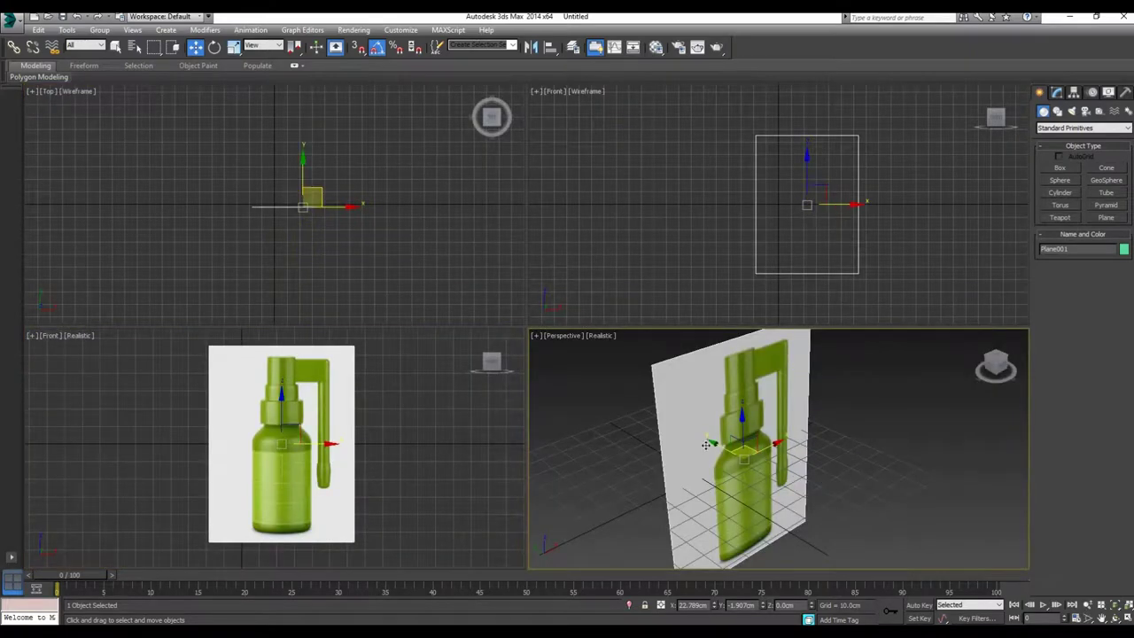
left_click_drag(712, 442, 685, 425)
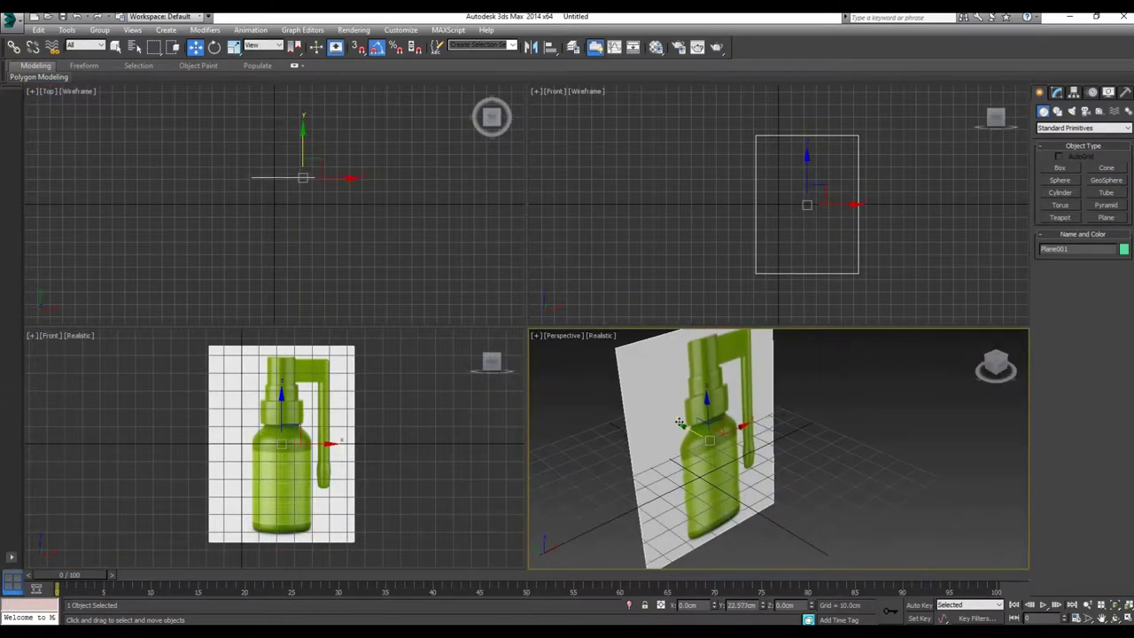
Step: Shift the reference plane left along X and frame the whole bottle
middle_click(382, 477)
key("alt+w")
scroll(557, 352, "up", 3)
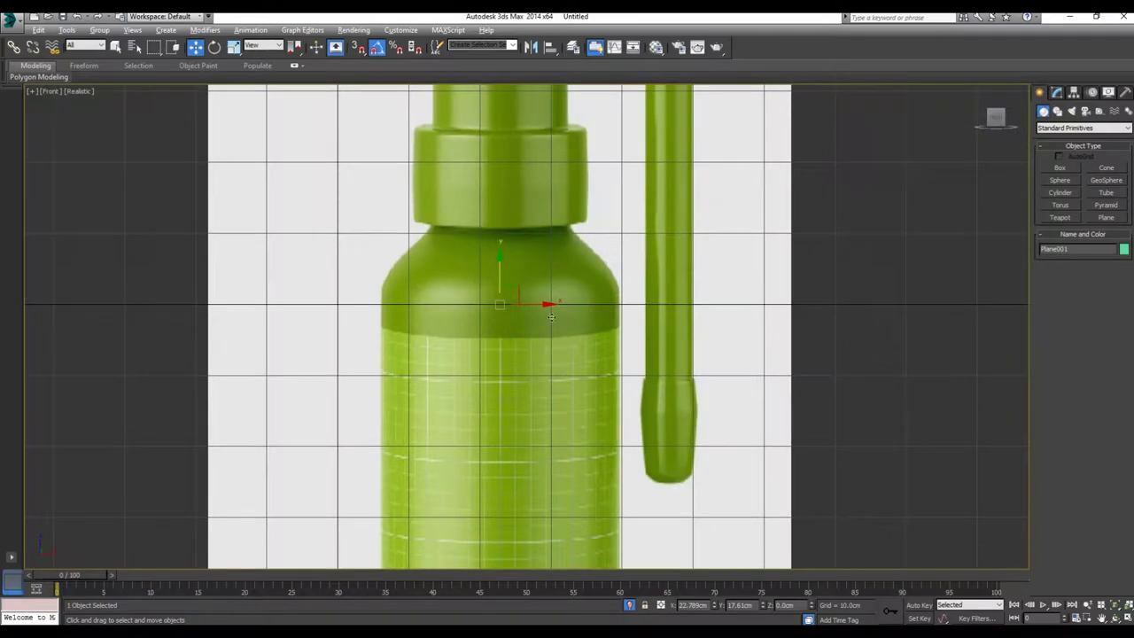
left_click_drag(543, 304, 522, 306)
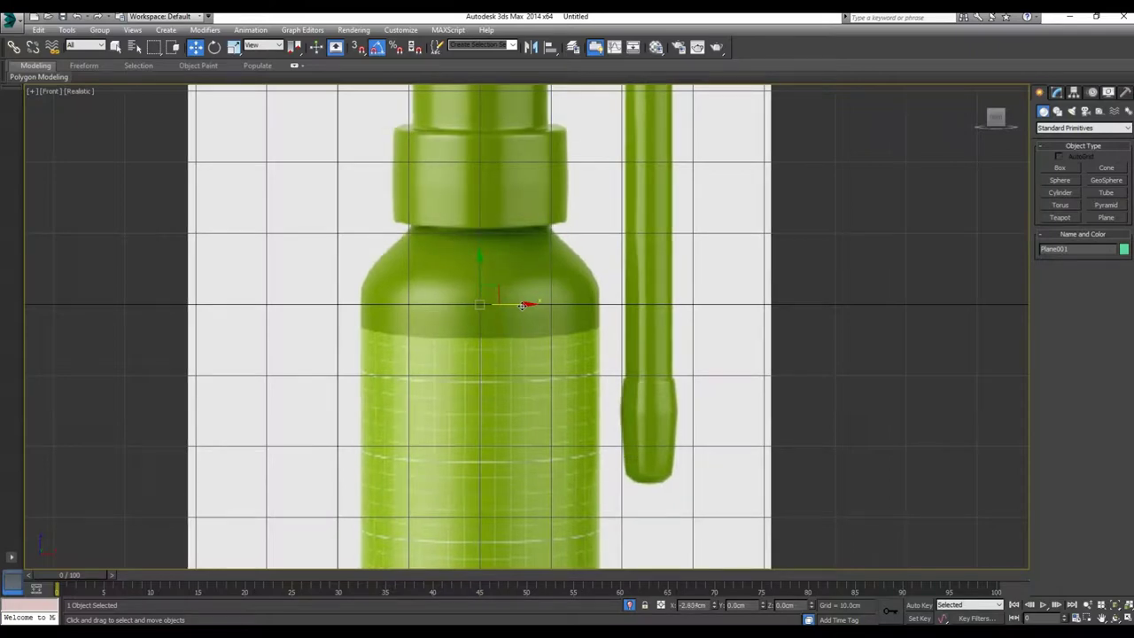
scroll(544, 355, "down", 3)
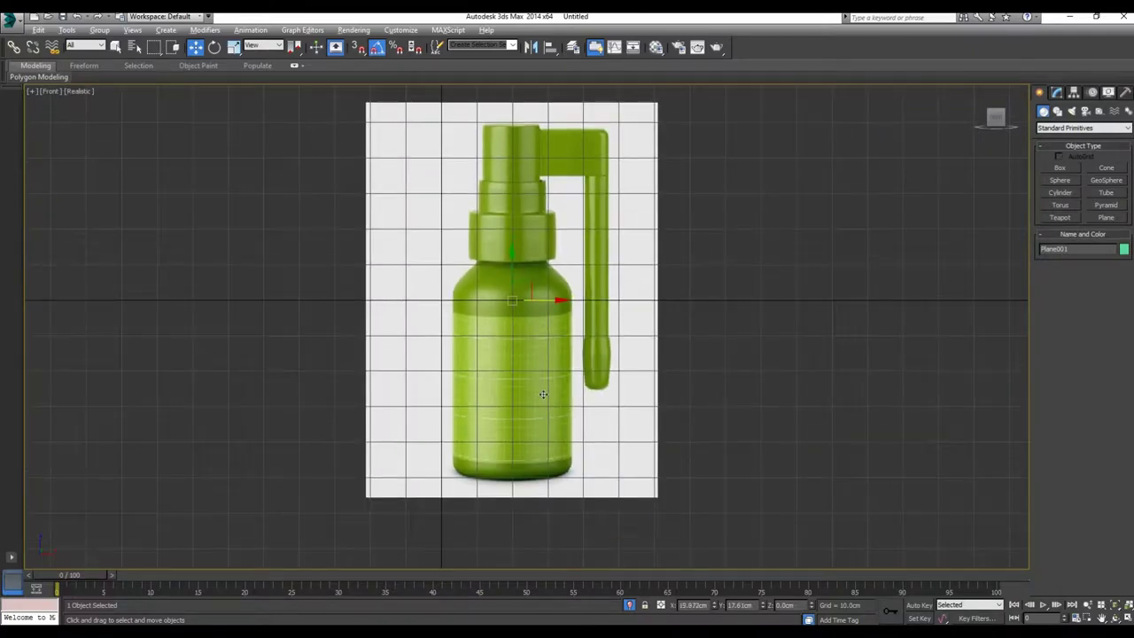
key("alt+w")
key("alt+w")
middle_click_drag(543, 352, 548, 377)
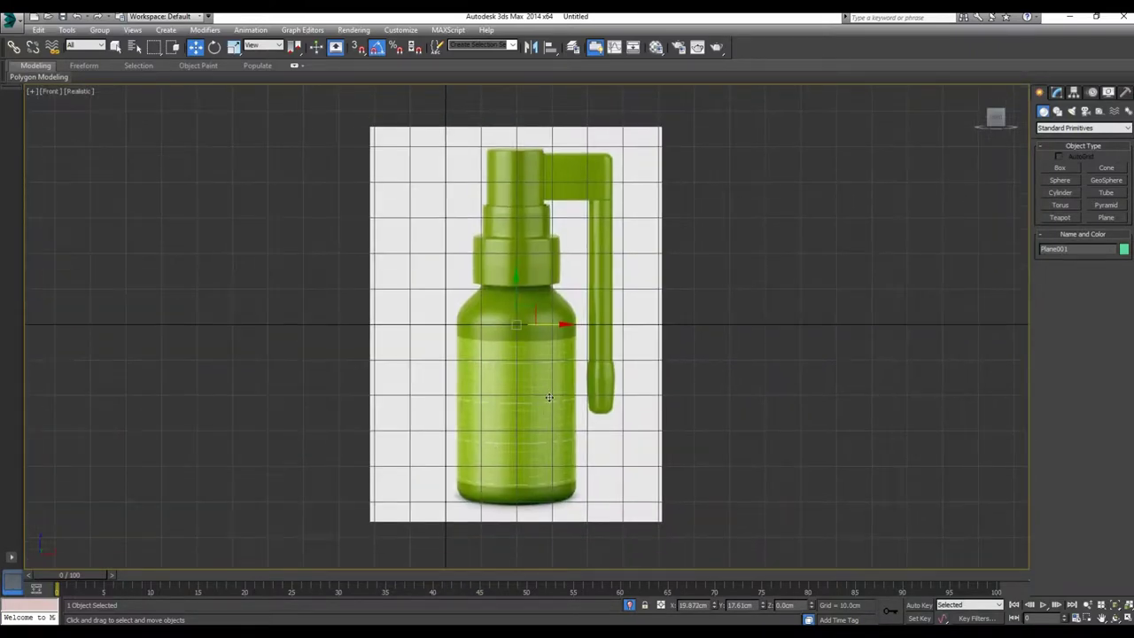
scroll(535, 501, "up", 1)
scroll(537, 502, "up", 1)
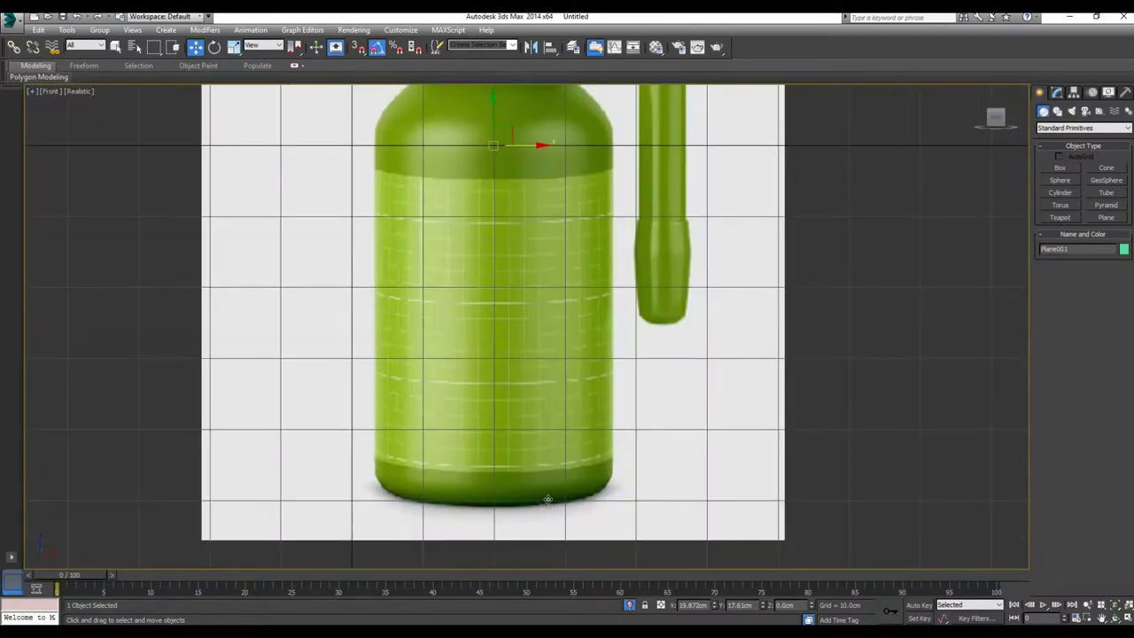
scroll(542, 500, "up", 1)
Step: Start a Line spline at the bottle's base centre, running out to the base's right edge
left_click(1057, 111)
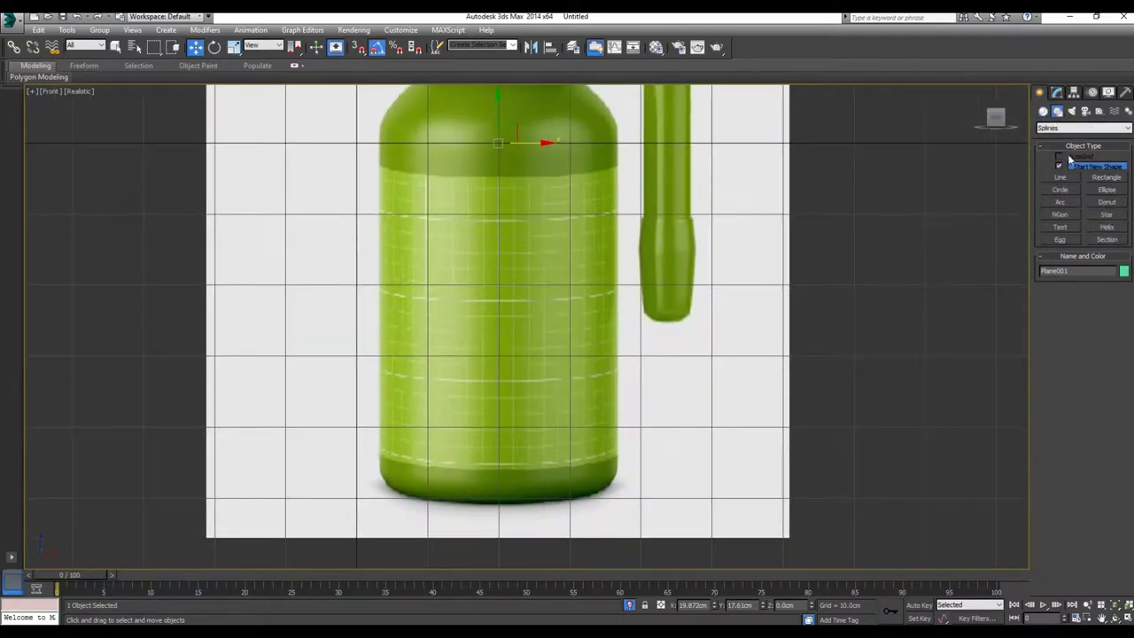
left_click(1061, 177)
scroll(498, 498, "up", 1)
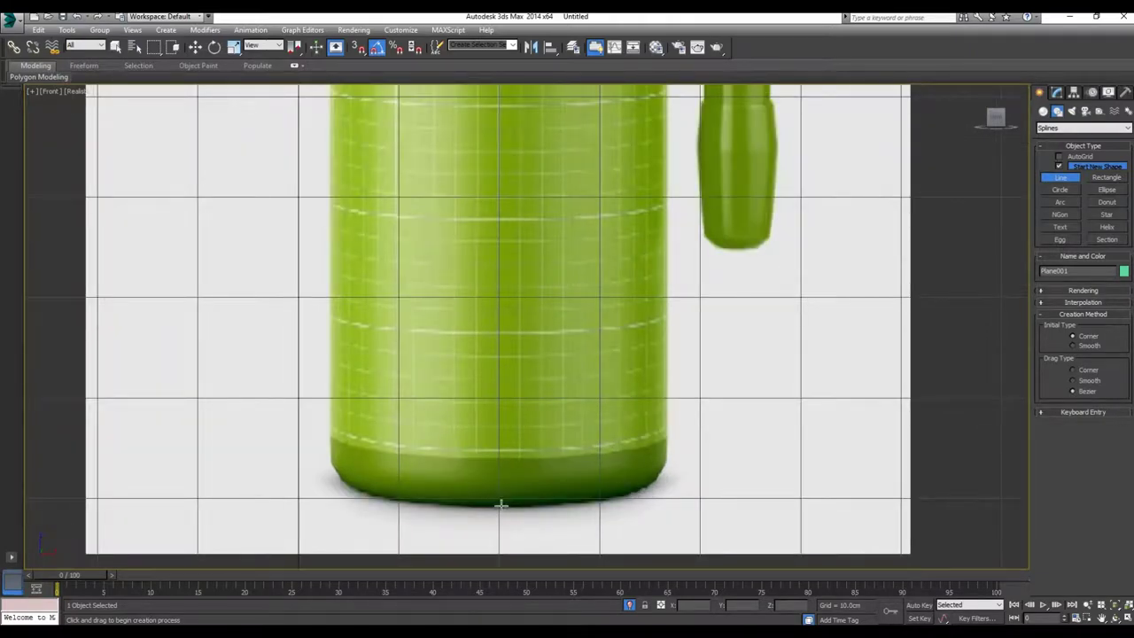
left_click(498, 505)
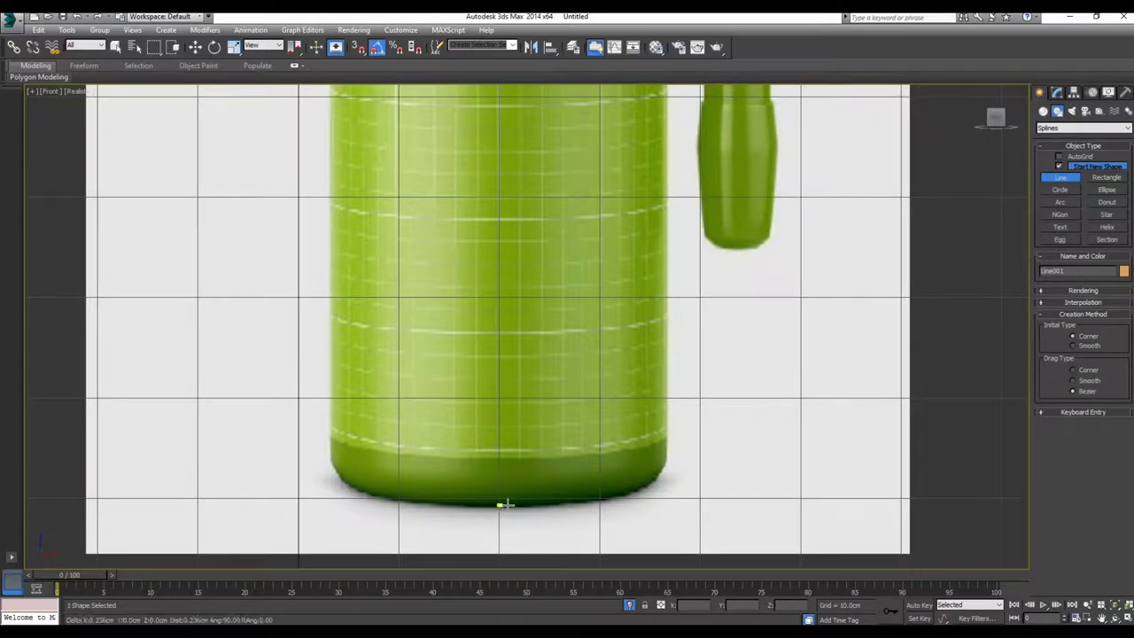
left_click(618, 507)
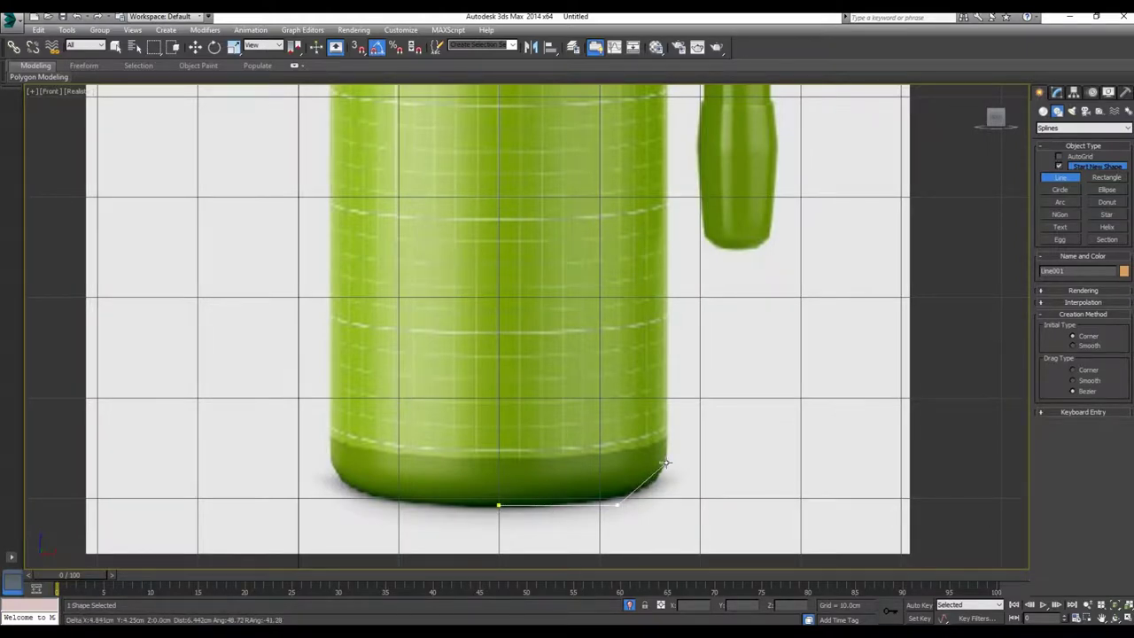
Step: Continue the line up the side, around the shoulder and up the neck, then finish it
middle_click_drag(696, 177, 646, 481)
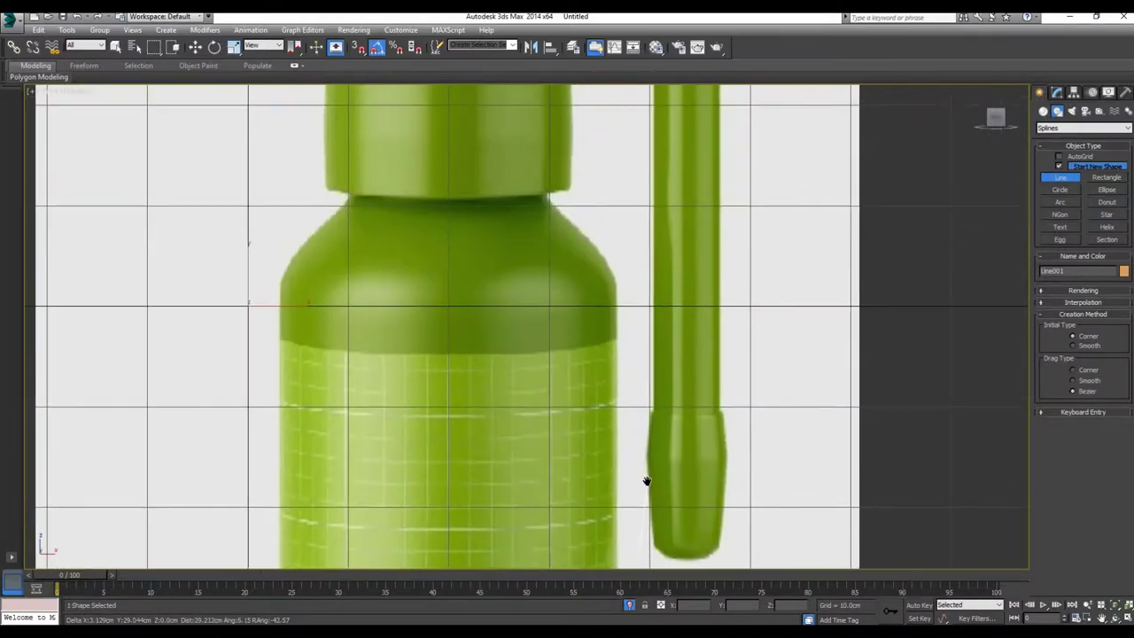
left_click(615, 308)
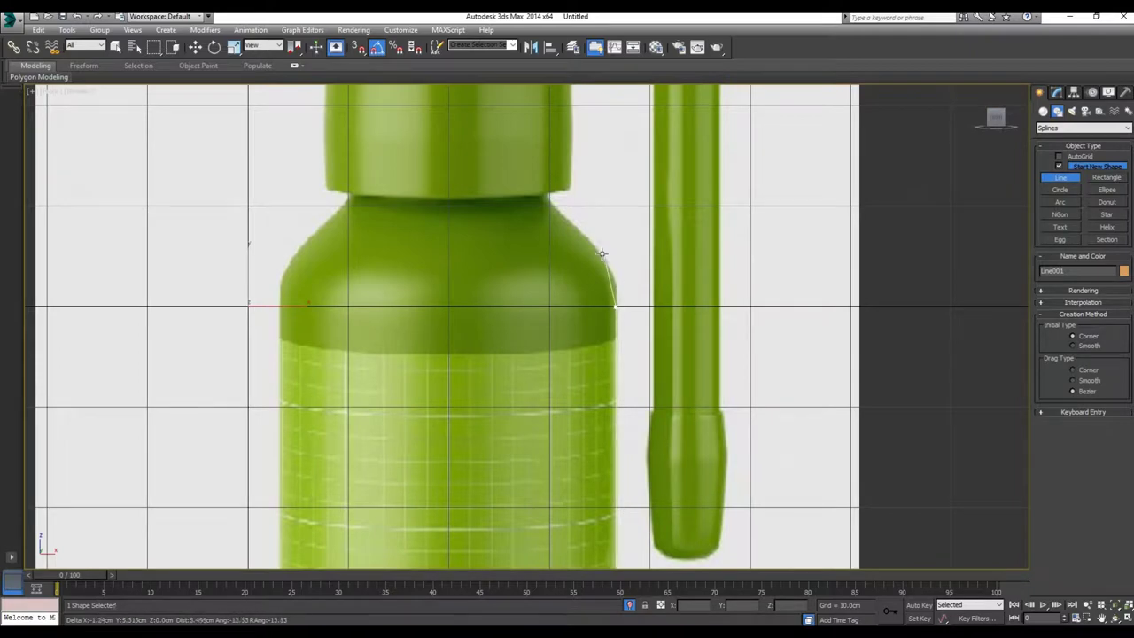
left_click(600, 251)
scroll(570, 324, "up", 2)
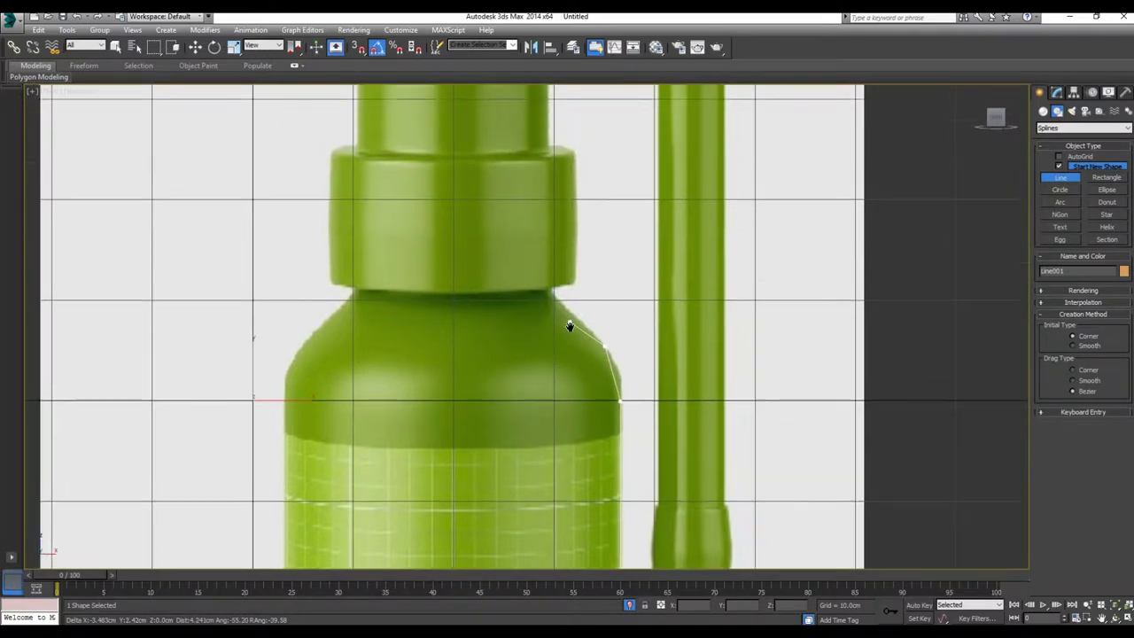
scroll(549, 312, "up", 2)
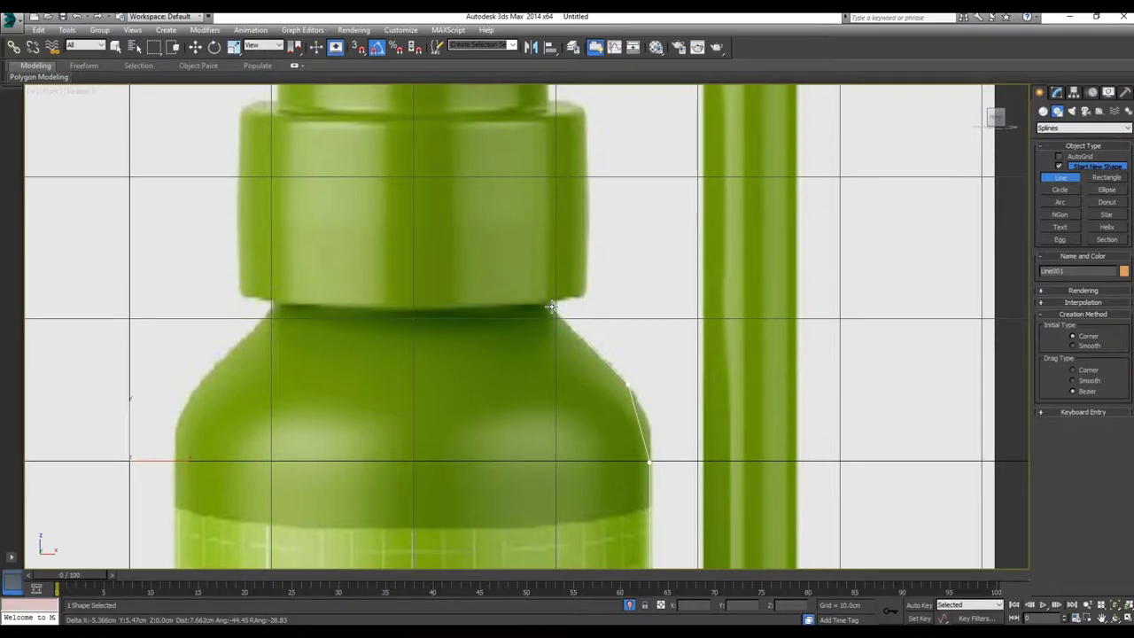
left_click(550, 306)
left_click(551, 280)
right_click(559, 281)
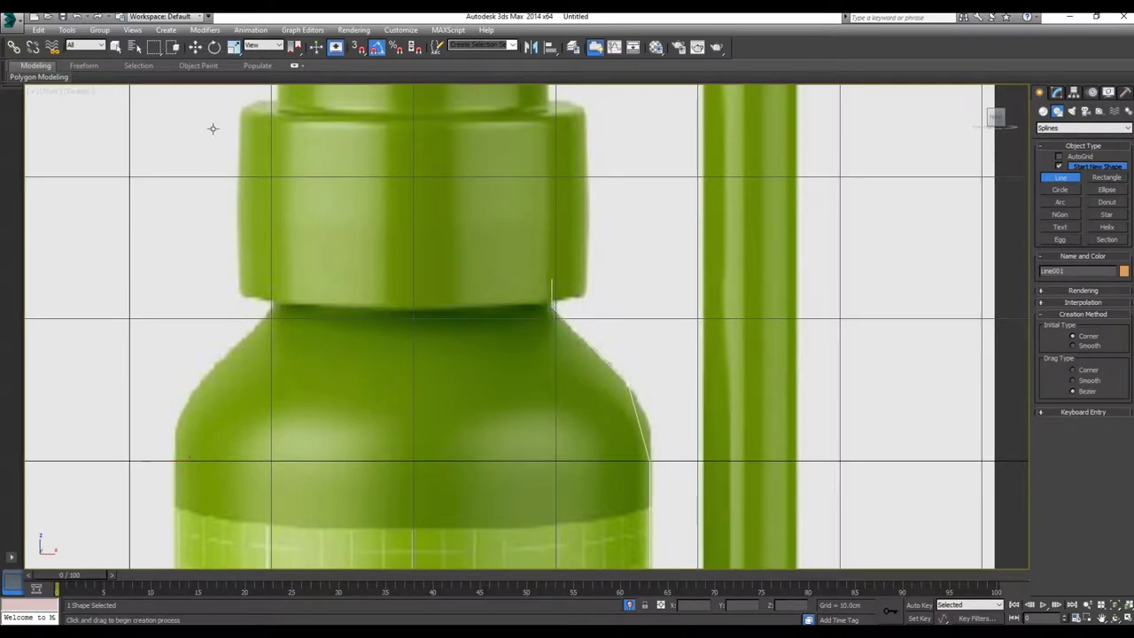
left_click(195, 47)
scroll(532, 425, "down", 3)
Step: Convert the line to an Editable Spline and set its profile vertices to Bezier Corner
scroll(544, 302, "up", 2)
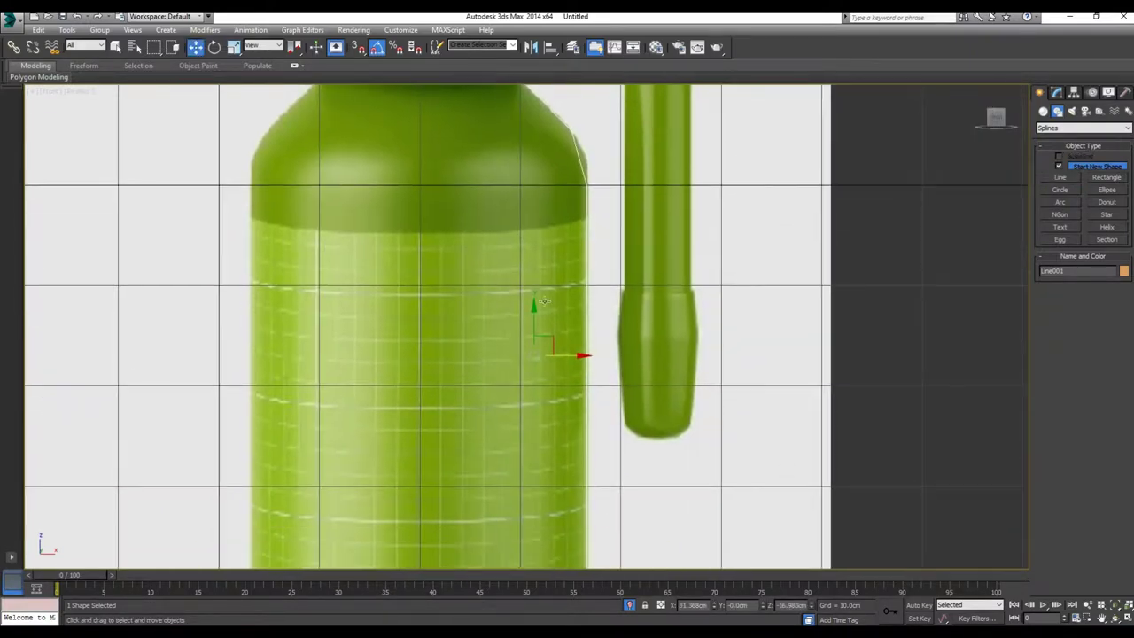
right_click(531, 351)
mouse_move(555, 461)
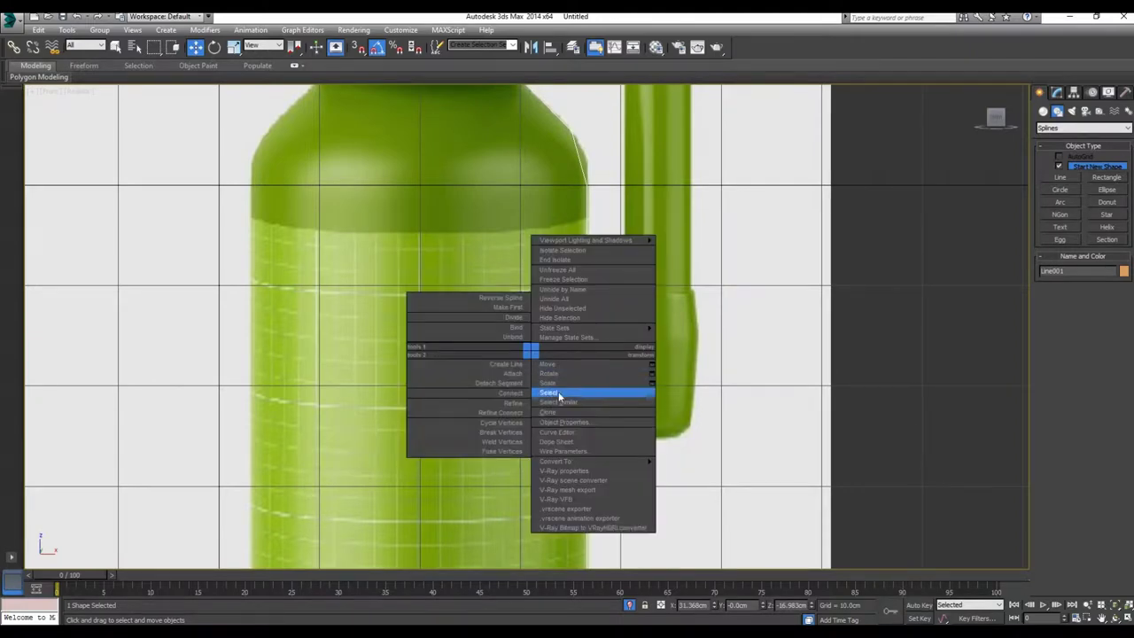
left_click(694, 461)
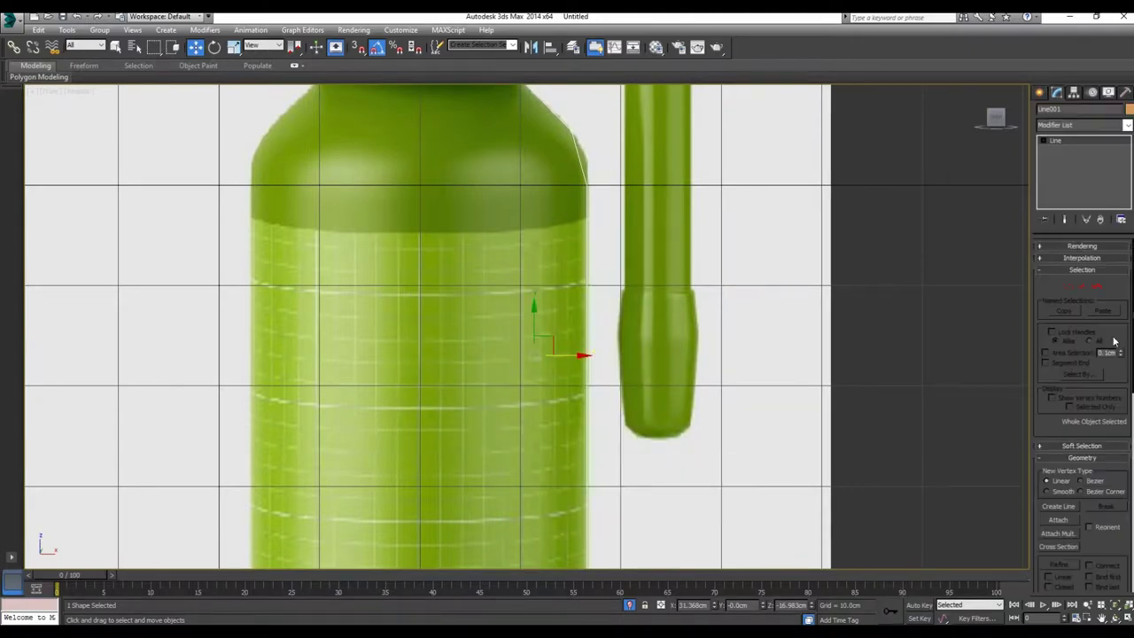
left_click(1068, 286)
scroll(675, 308, "down", 4)
left_click_drag(699, 187, 532, 443)
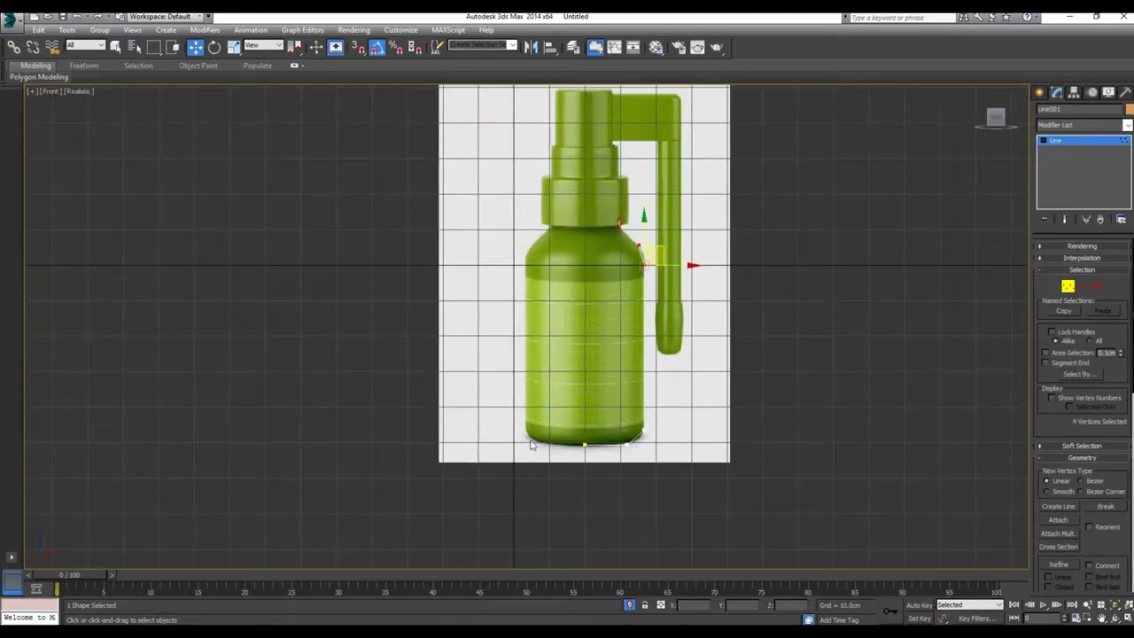
left_click_drag(723, 162, 517, 516)
right_click(581, 443)
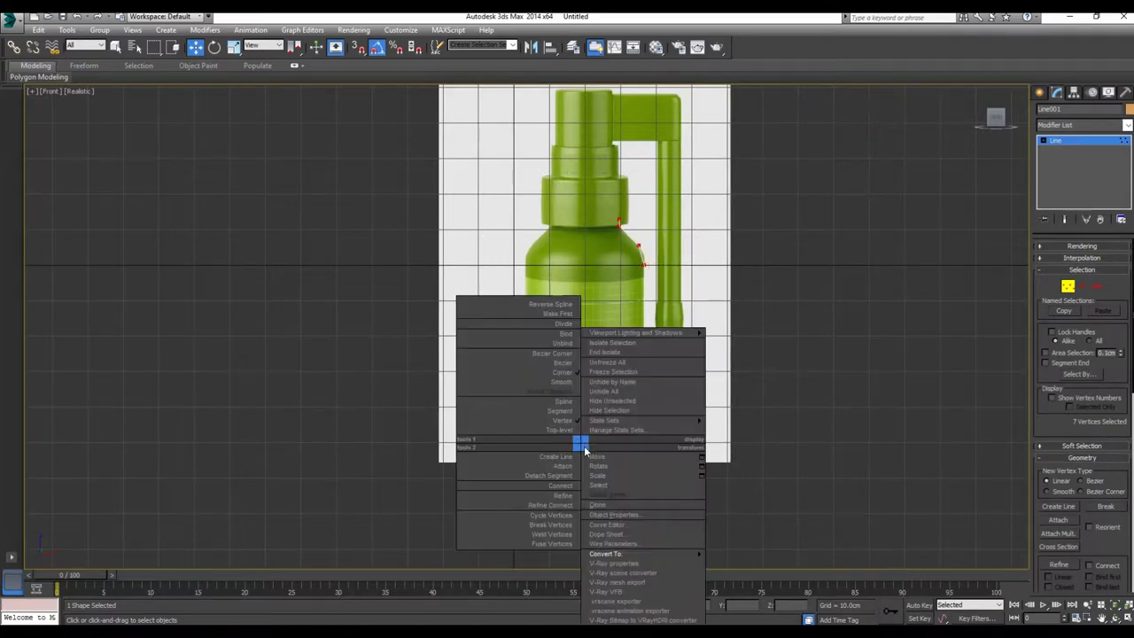
left_click(564, 353)
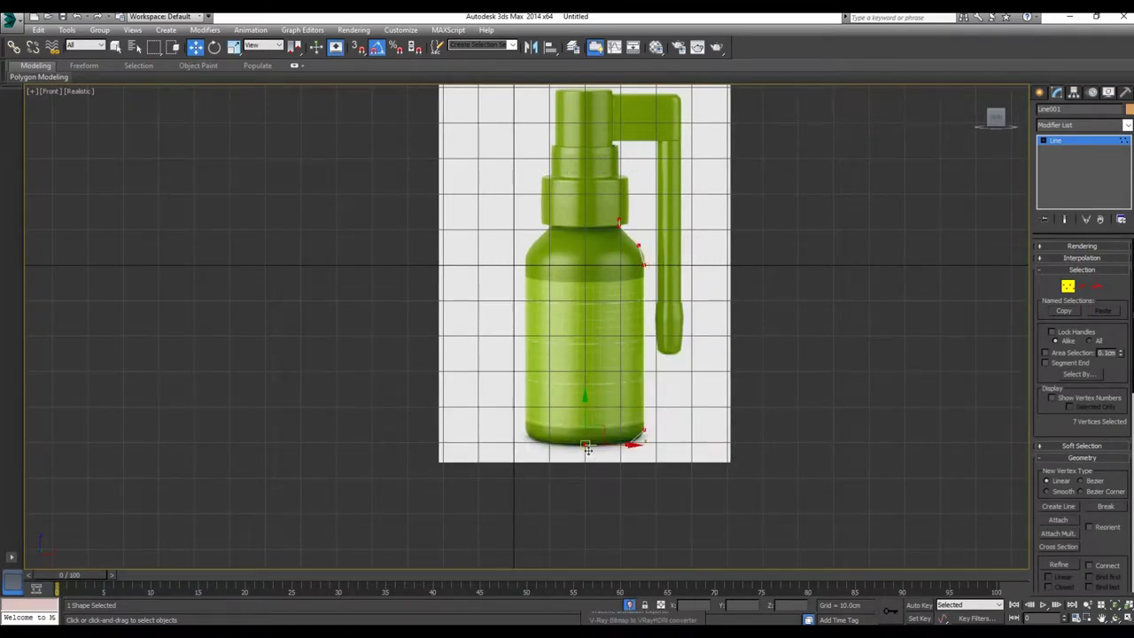
right_click(585, 444)
left_click(568, 354)
Step: Drag the Bezier handles to round the bottle's bottom corner
scroll(580, 443, "up", 3)
scroll(580, 443, "up", 3)
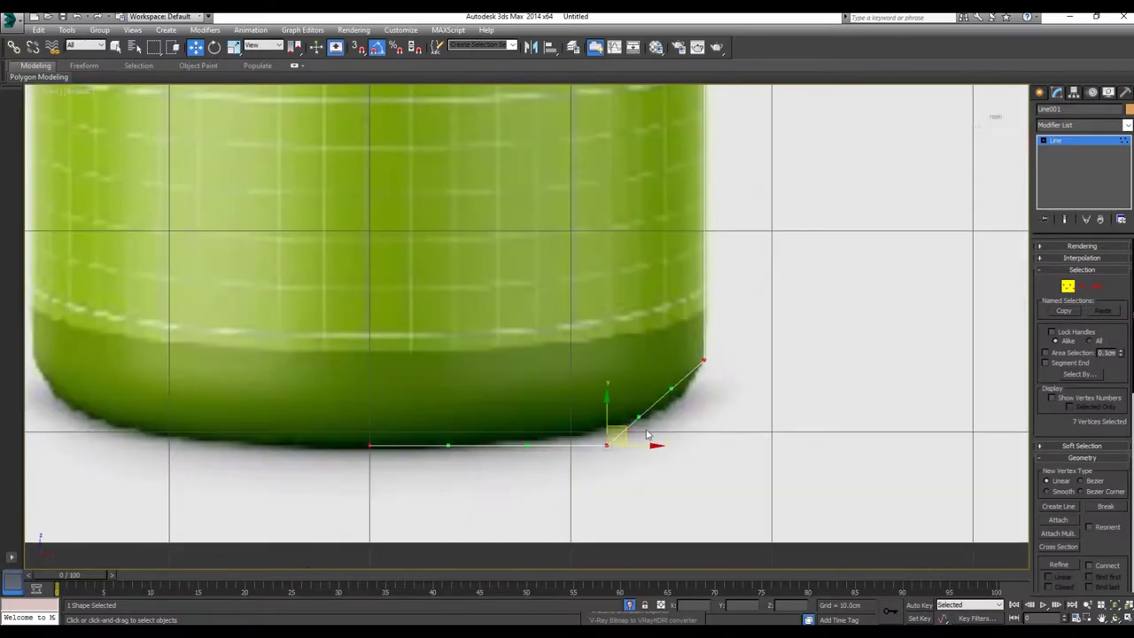
left_click_drag(638, 417, 678, 446)
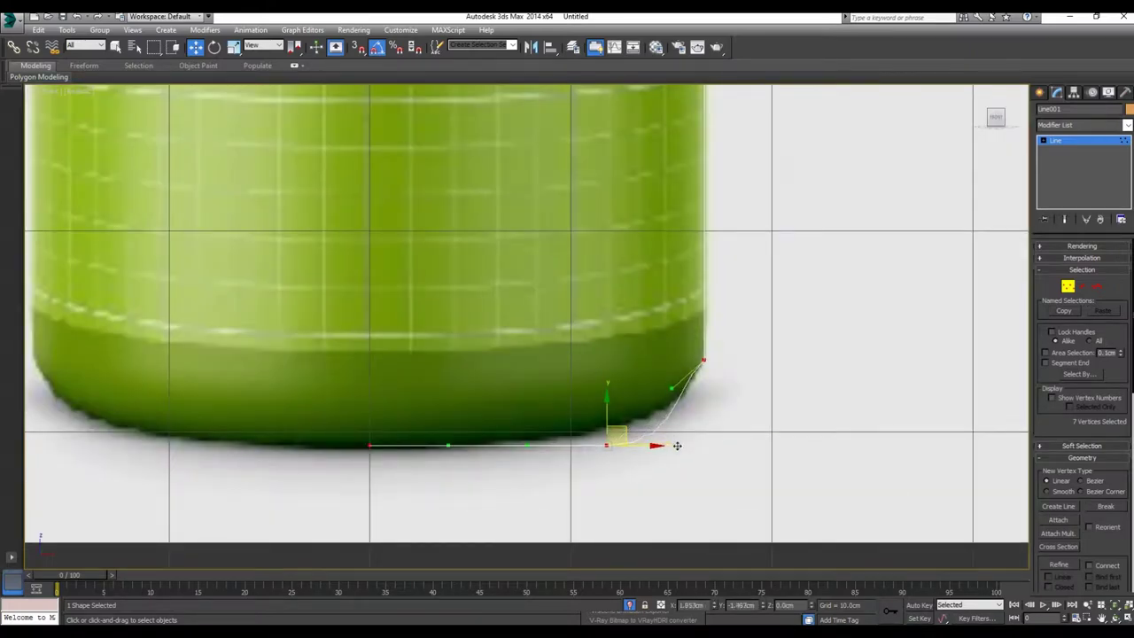
left_click_drag(668, 391, 707, 407)
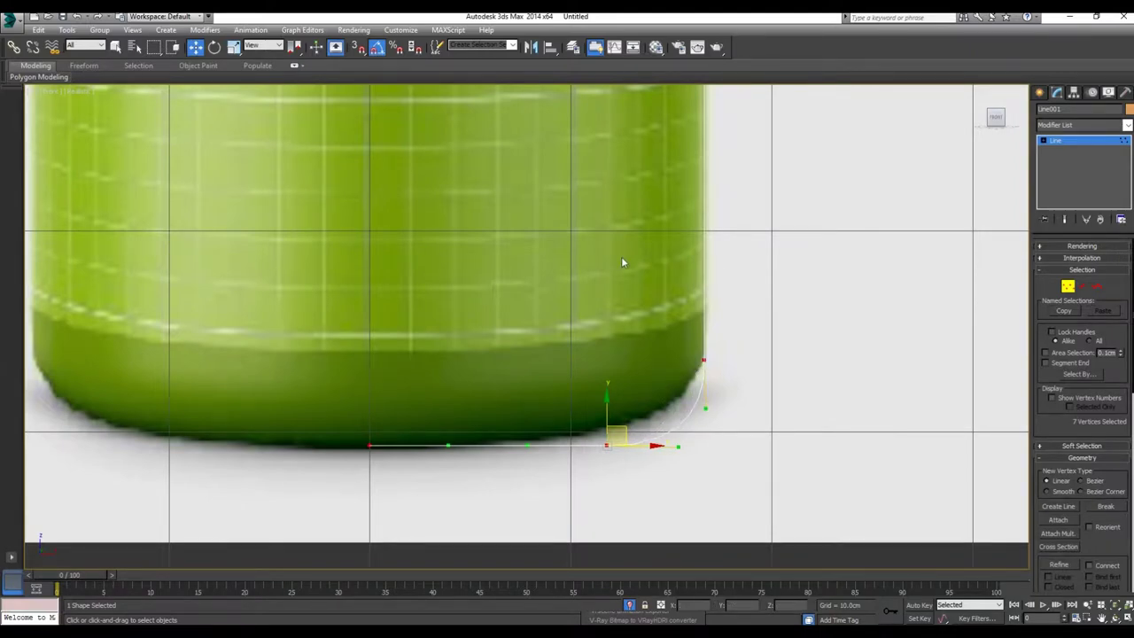
Step: Curve the shoulder segment to match the reference, then leave vertex editing
scroll(621, 256, "down", 3)
middle_click_drag(564, 192, 567, 330)
scroll(567, 331, "up", 3)
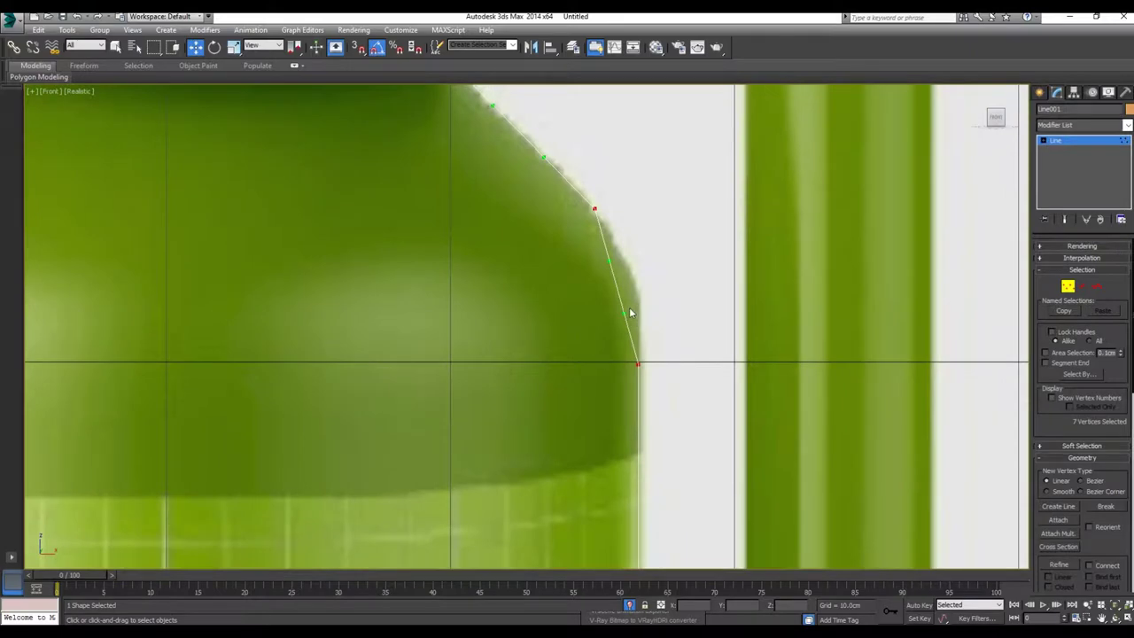
mouse_move(626, 313)
left_mouse_down()
mouse_move(666, 304)
mouse_move(641, 293)
left_mouse_up()
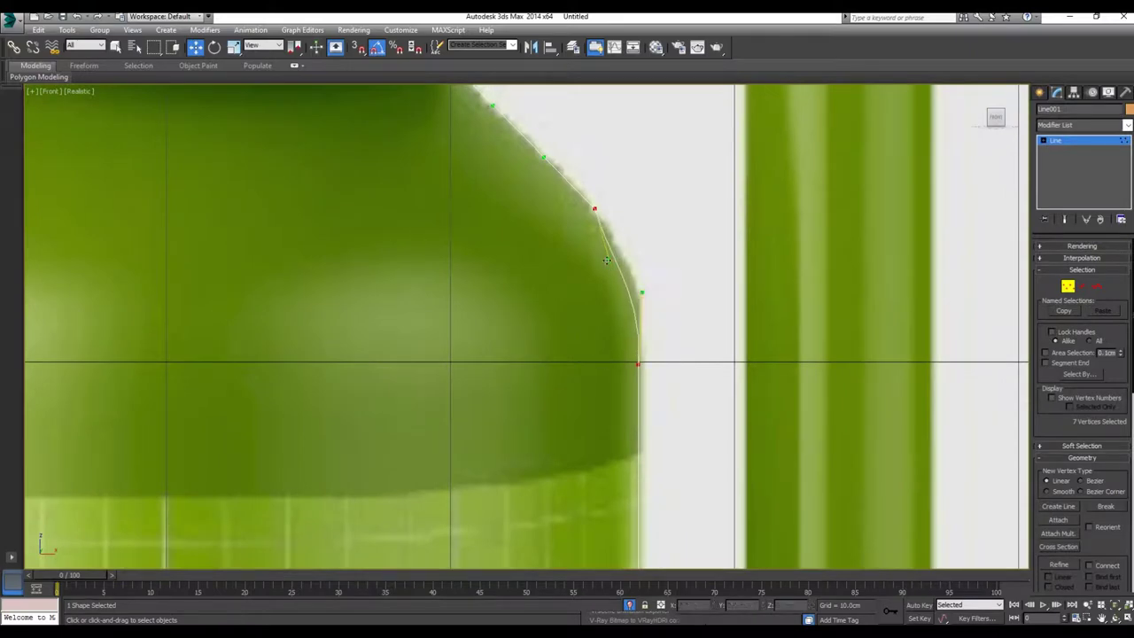
left_click_drag(621, 252, 631, 257)
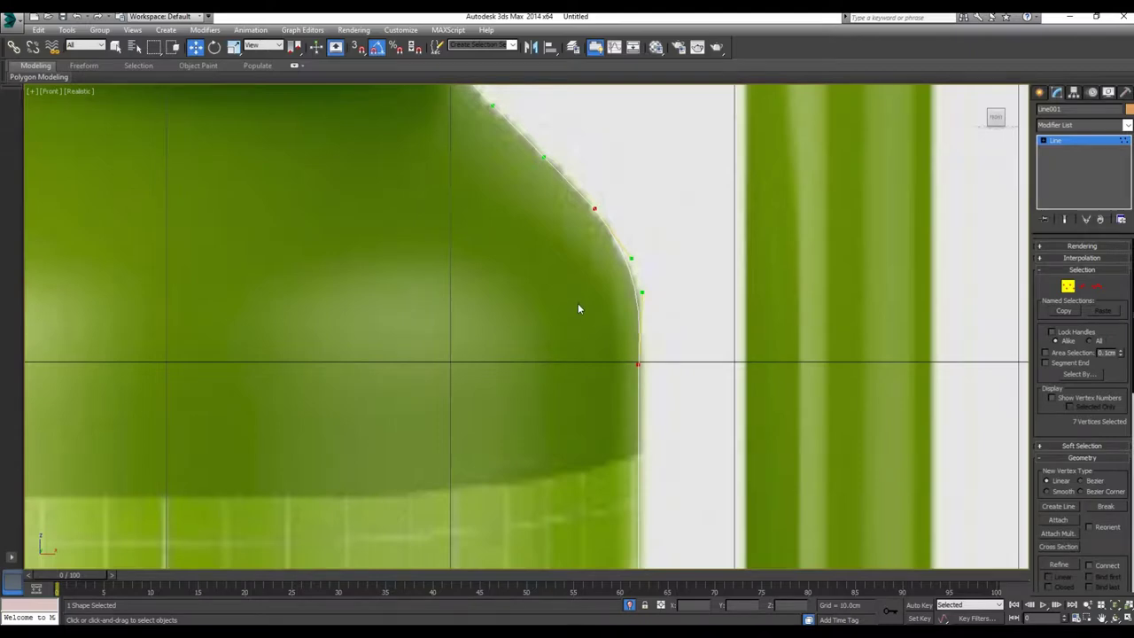
scroll(498, 440, "down", 2)
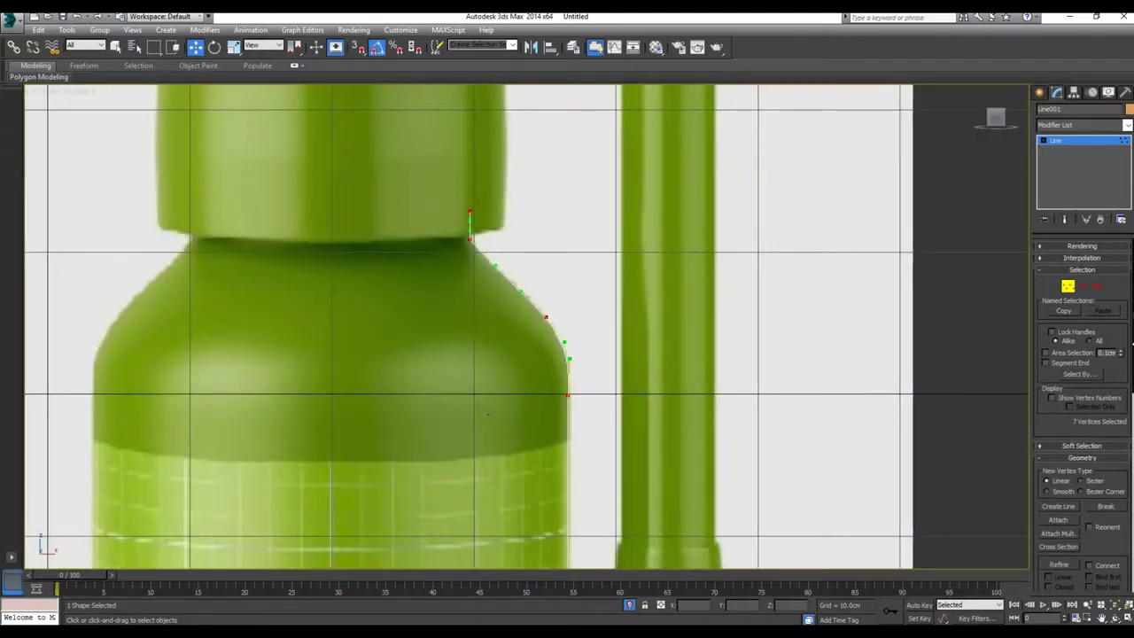
key("1")
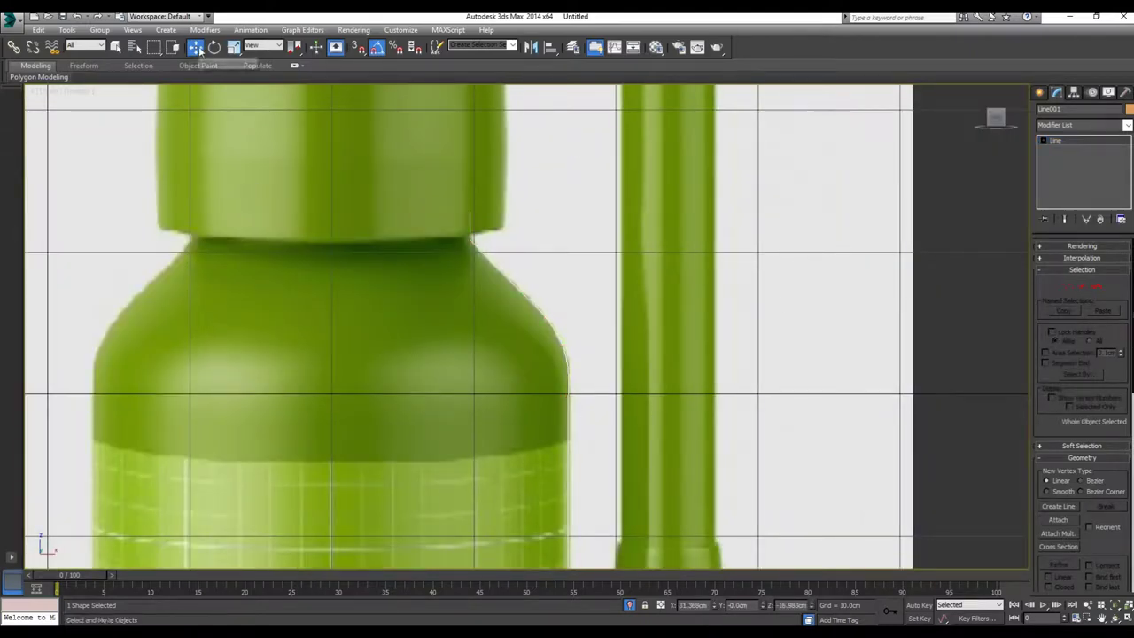
scroll(523, 258, "down", 5)
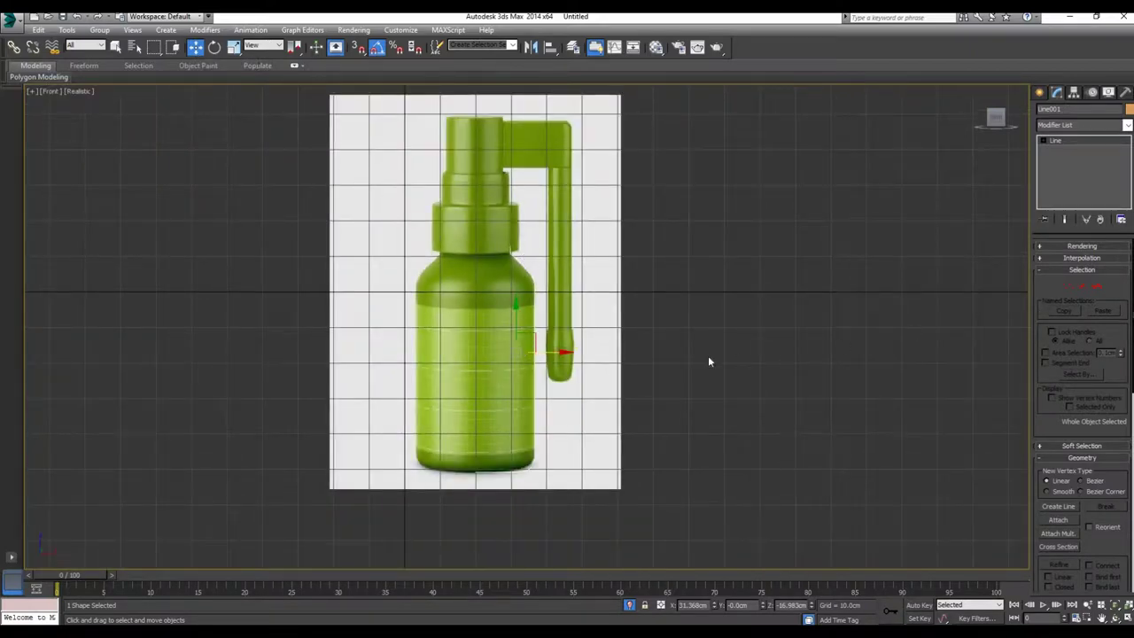
Step: Add a Lathe modifier to Line001, align it to Min, and raise its segment count
left_click(1054, 125)
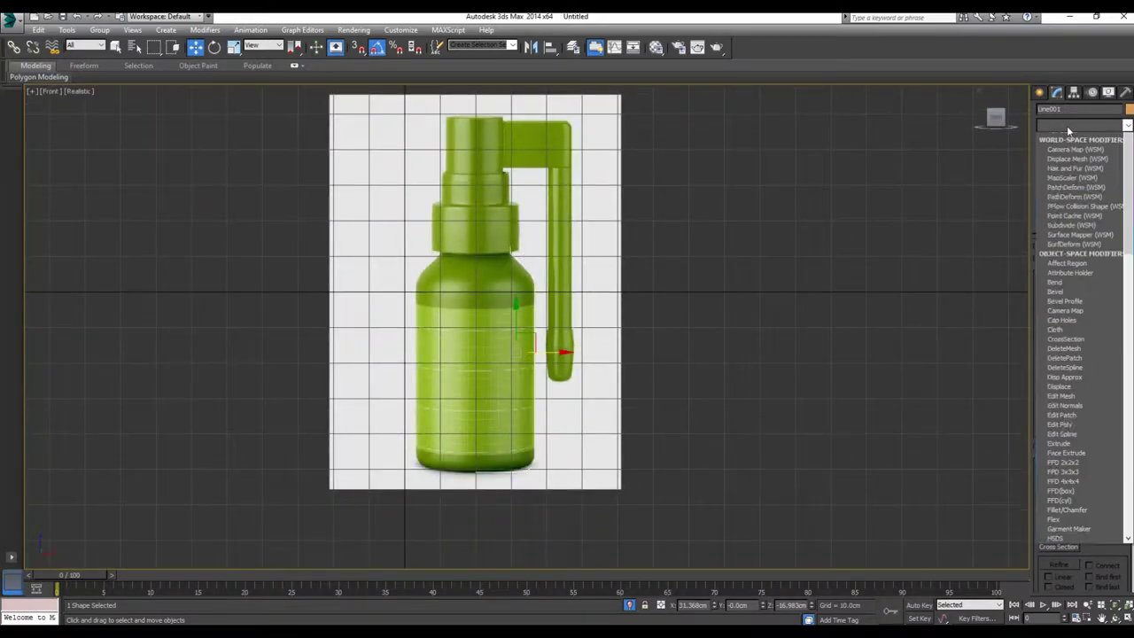
scroll(1065, 266, "down", 2)
scroll(1064, 271, "down", 3)
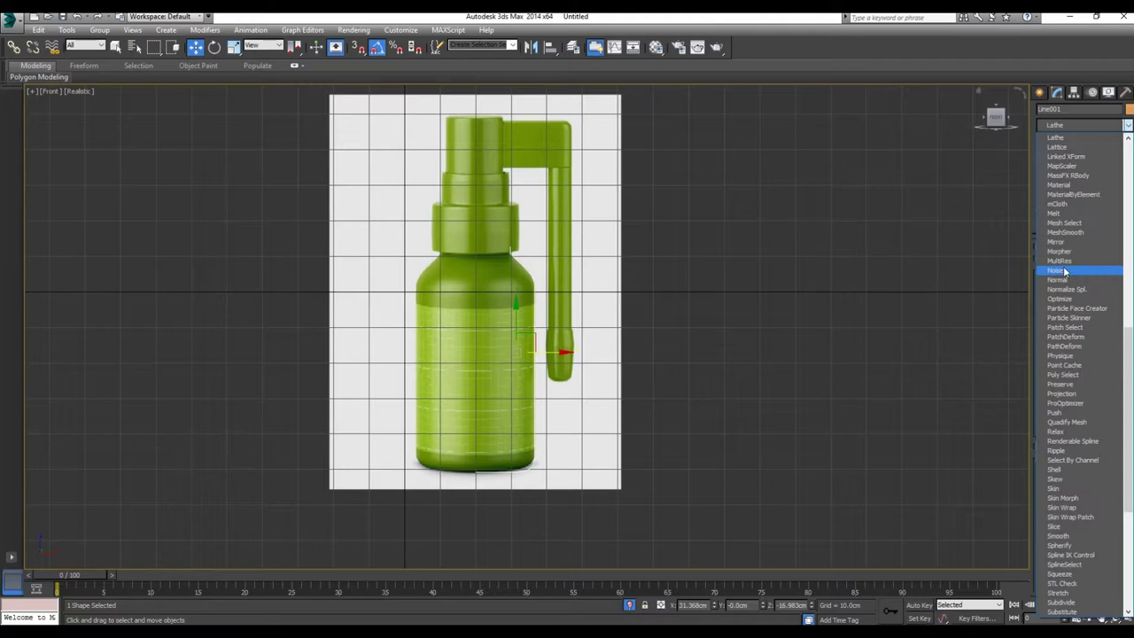
left_click(1055, 138)
left_click(1055, 395)
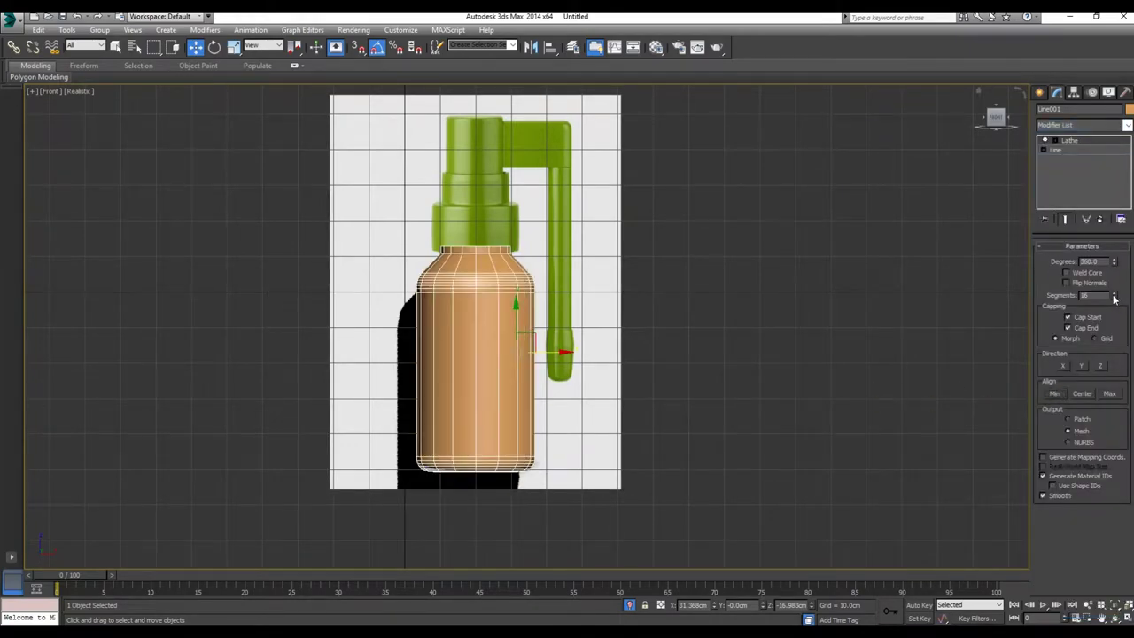
left_click_drag(1114, 300, 1114, 264)
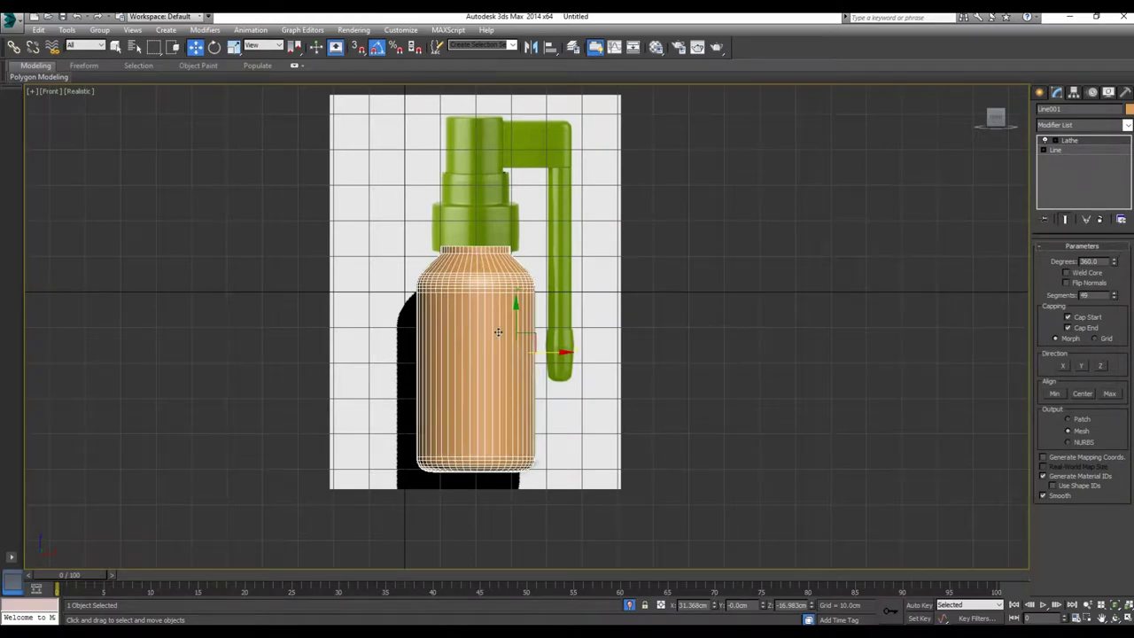
left_click(1075, 92)
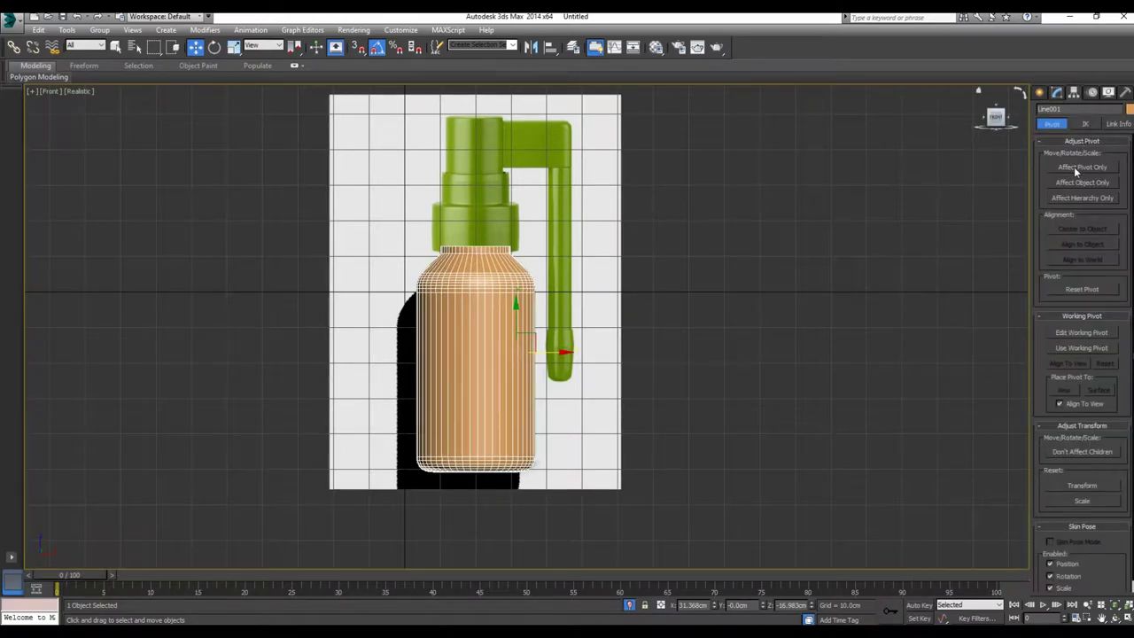
Step: Center the bottle body's pivot on the object using Affect Pivot Only
left_click(1075, 169)
left_click(1075, 228)
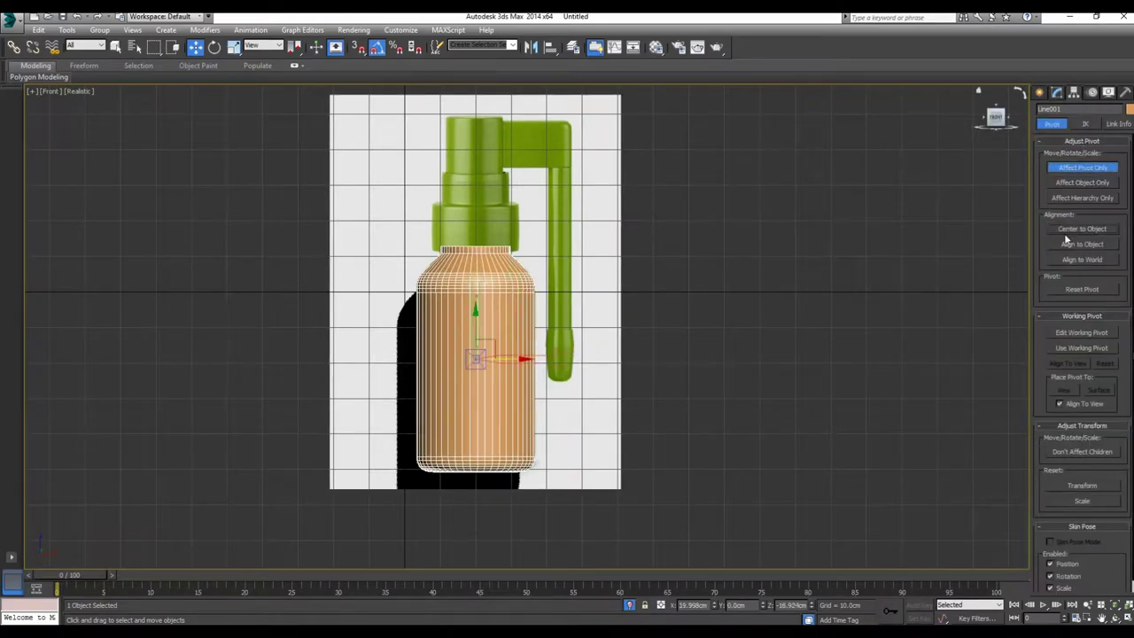
left_click(1074, 168)
Step: Convert the bottle body to an Editable Poly and zoom in on its top
scroll(541, 362, "up", 2)
scroll(556, 373, "up", 1)
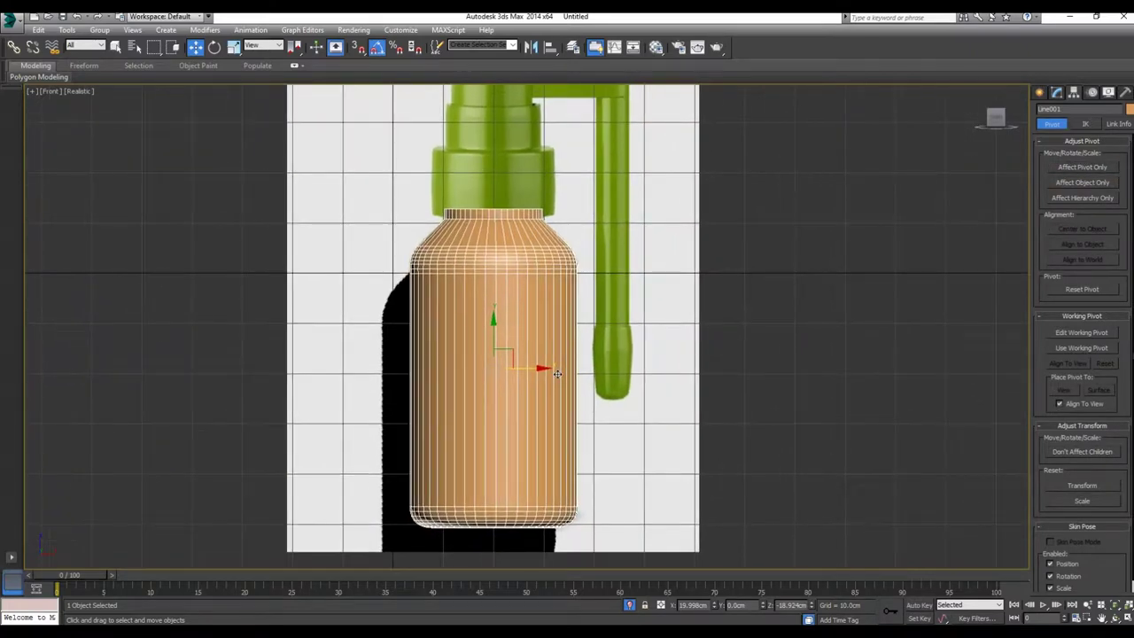
right_click(516, 364)
mouse_move(573, 472)
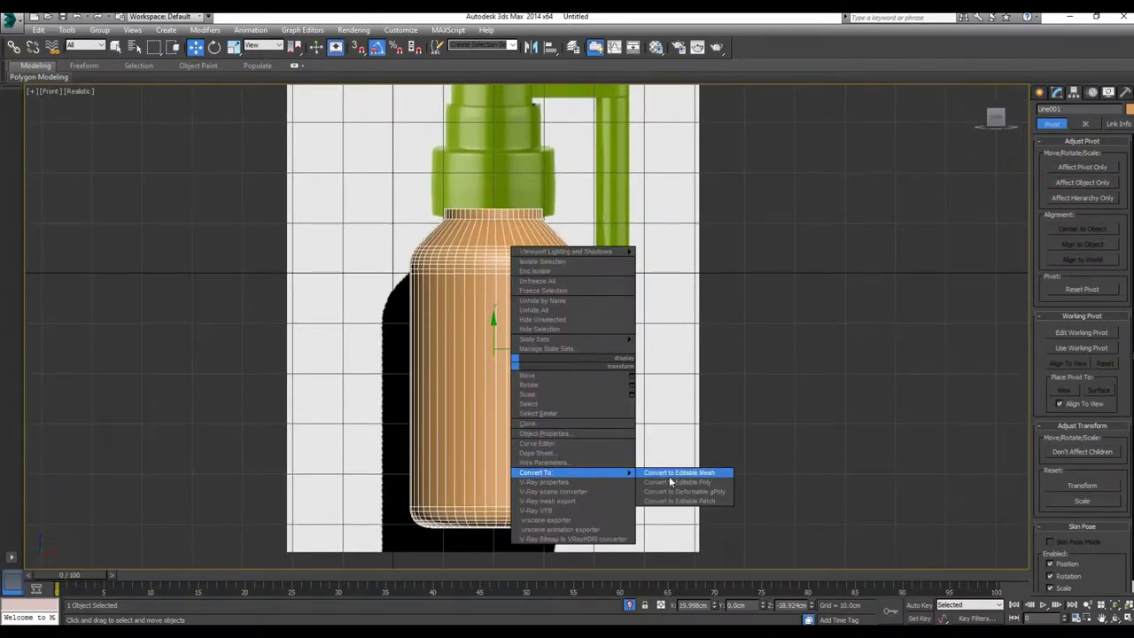
left_click(668, 481)
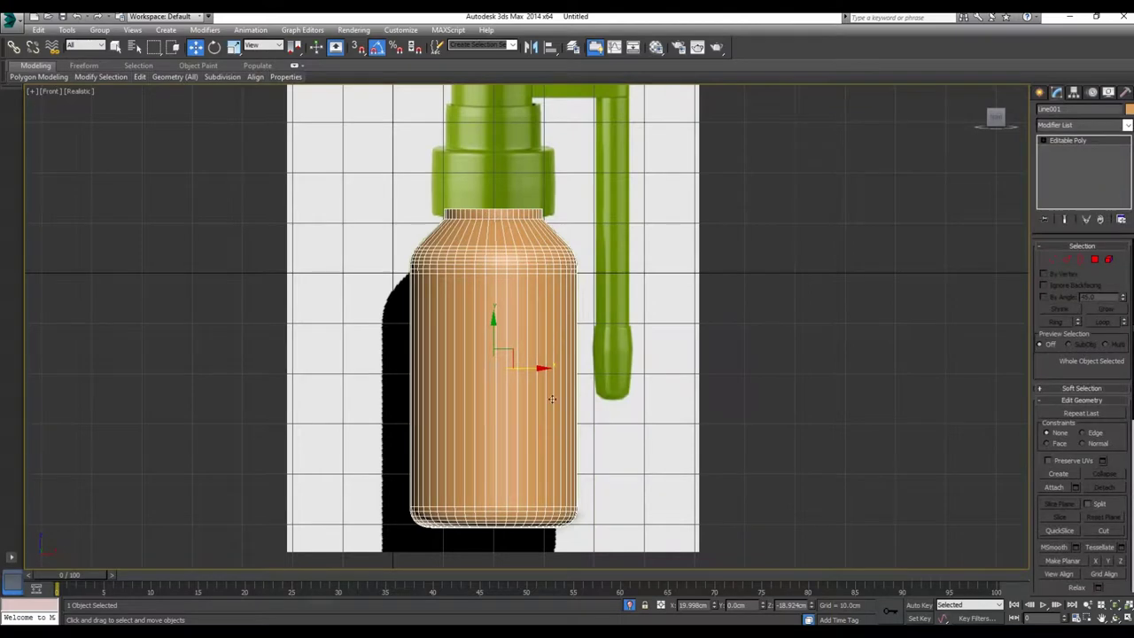
middle_click_drag(500, 148, 500, 304)
scroll(499, 304, "up", 3)
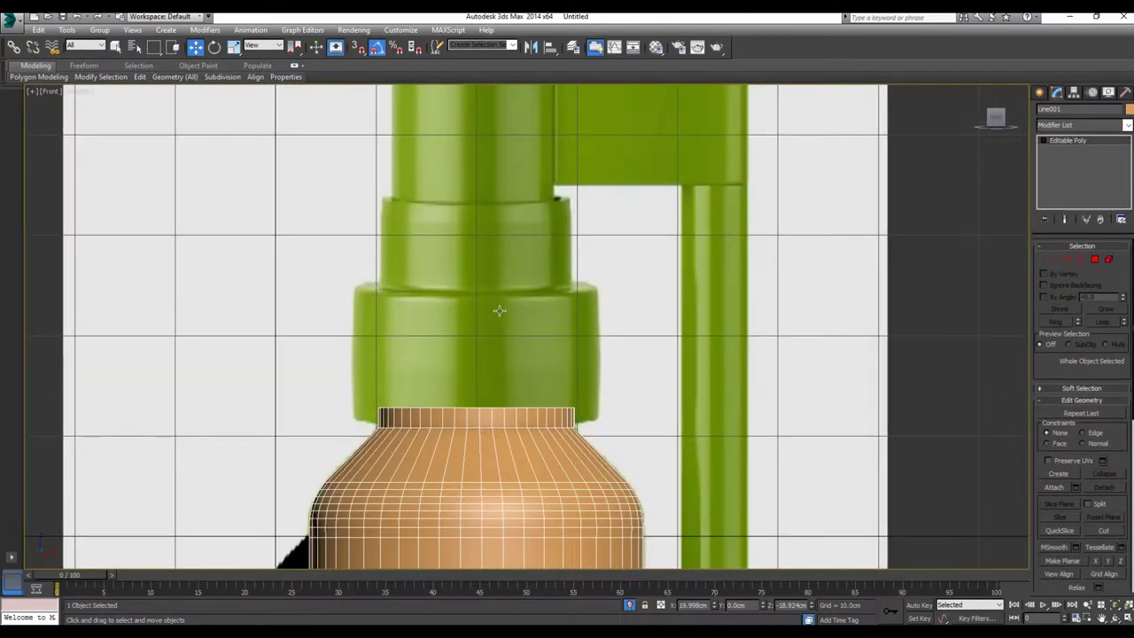
scroll(507, 336, "down", 2)
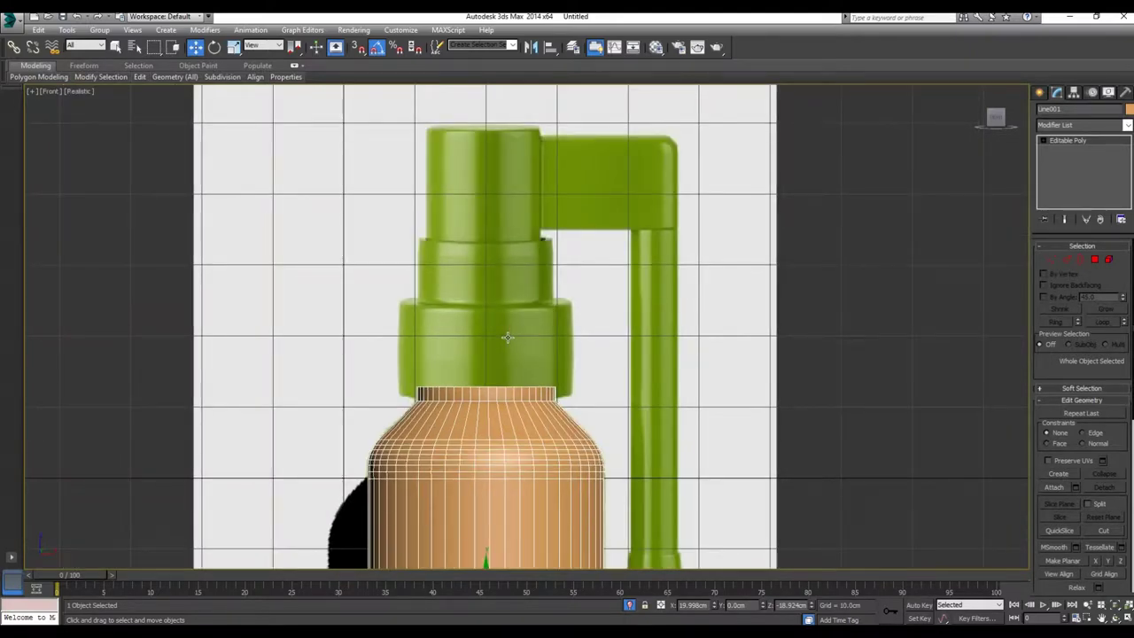
Step: Draw a standard-primitive cylinder next to the bottle in the Perspective view
key("alt+w")
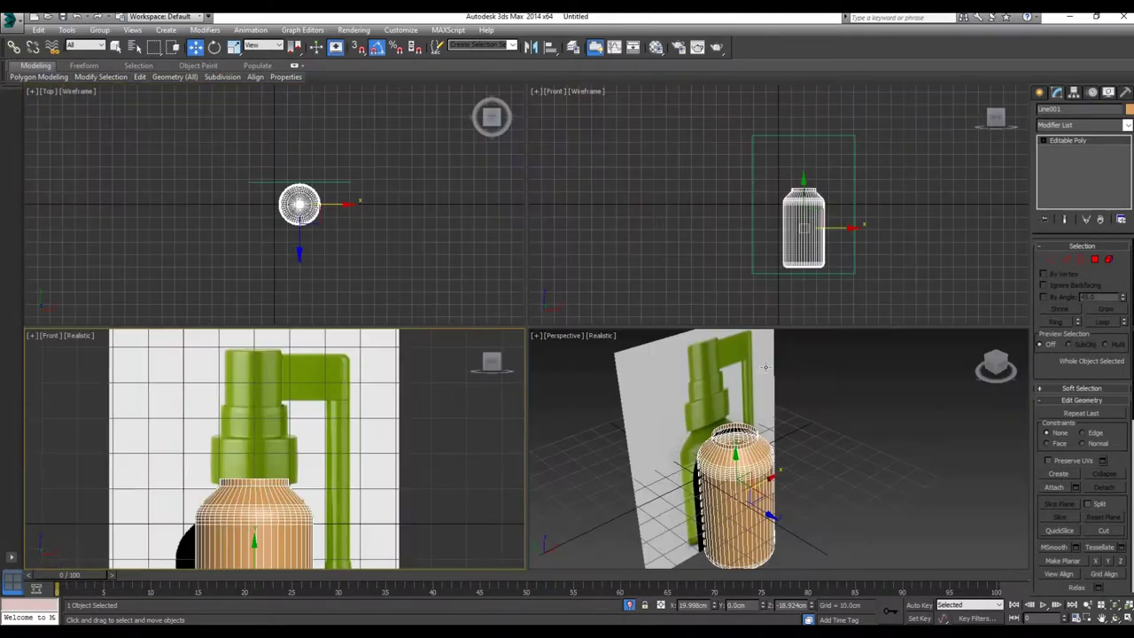
middle_click_drag(871, 470, 840, 410, "alt")
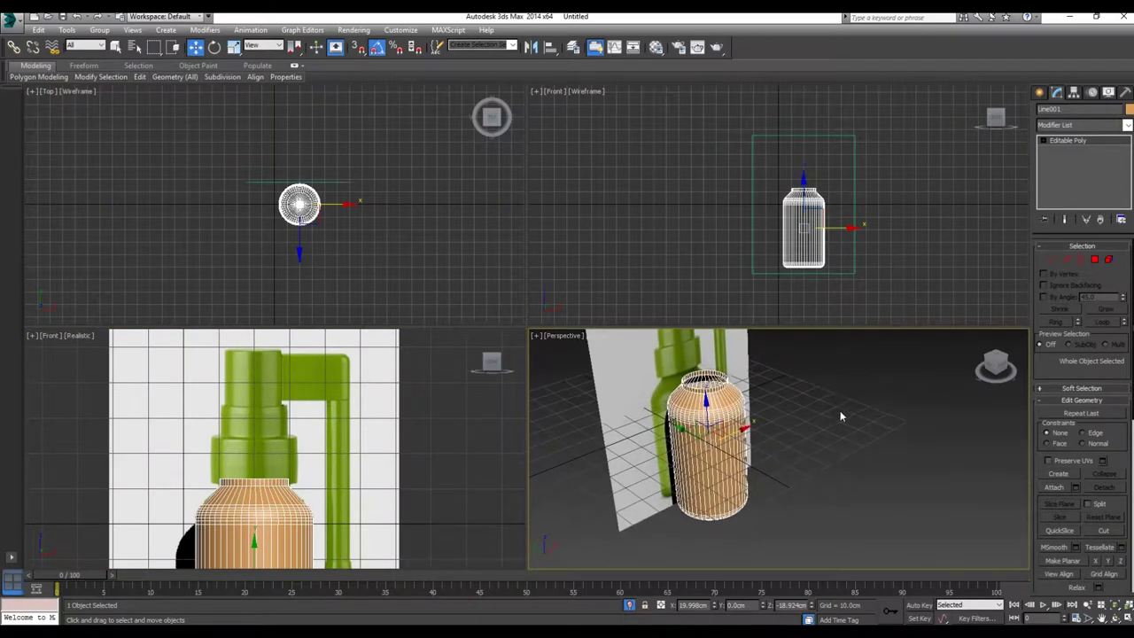
left_click(1040, 93)
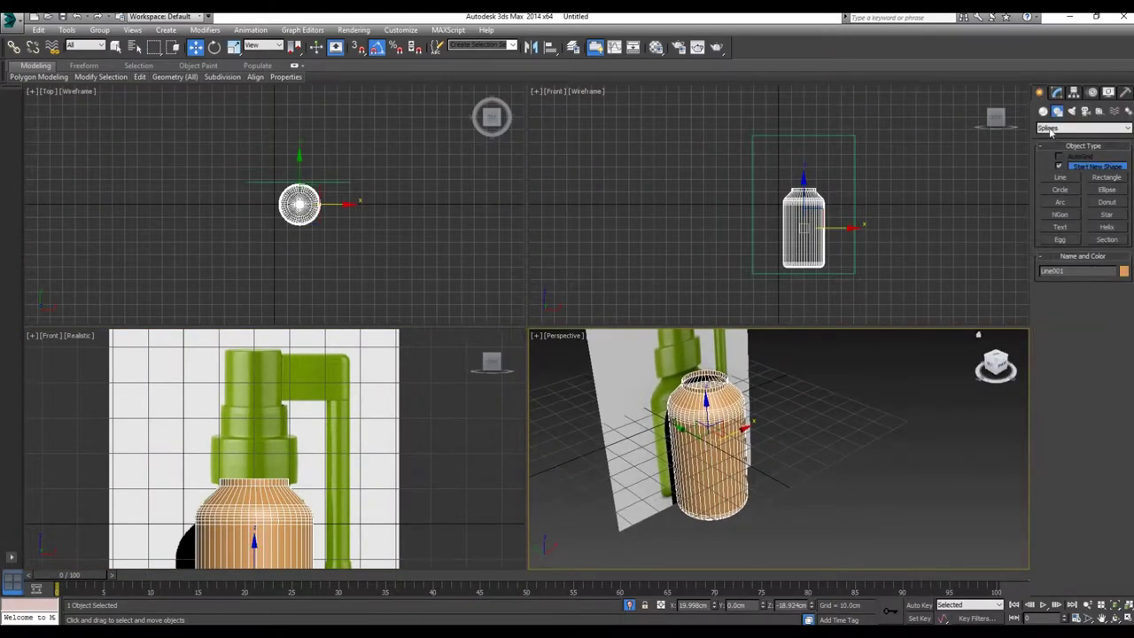
left_click(1043, 111)
left_click(1060, 192)
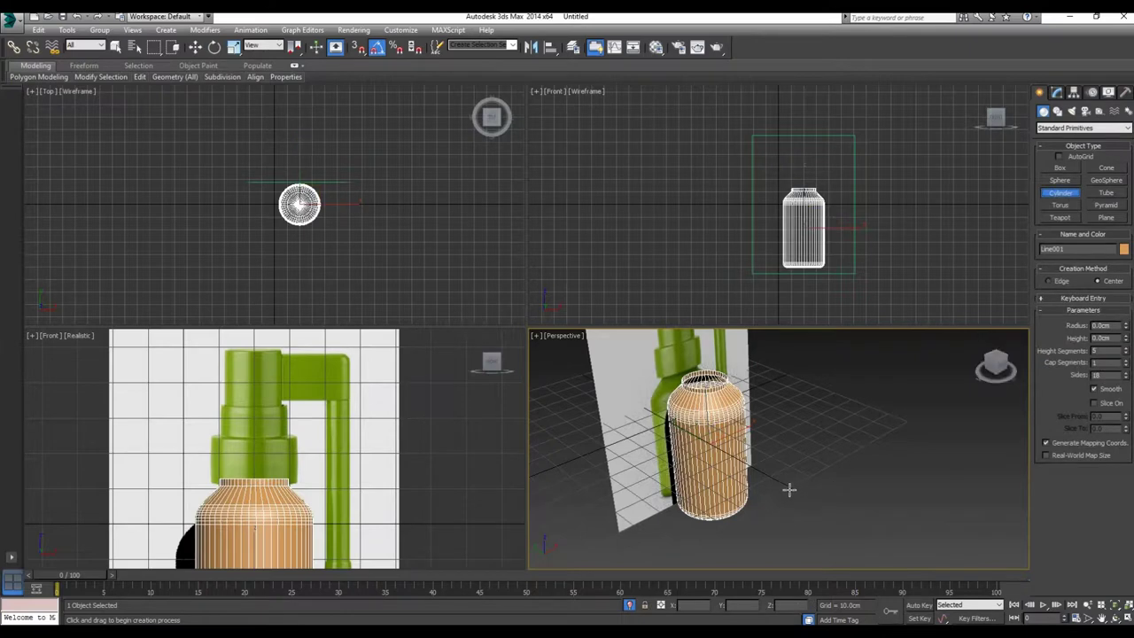
left_click_drag(789, 489, 802, 482)
left_click(805, 446)
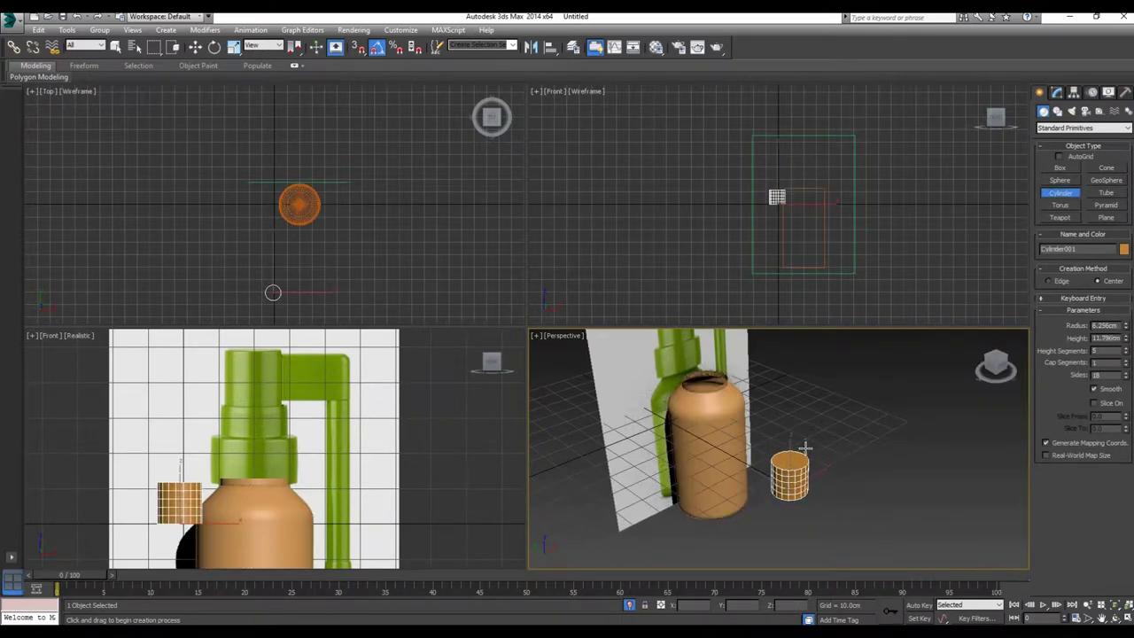
left_click(195, 47)
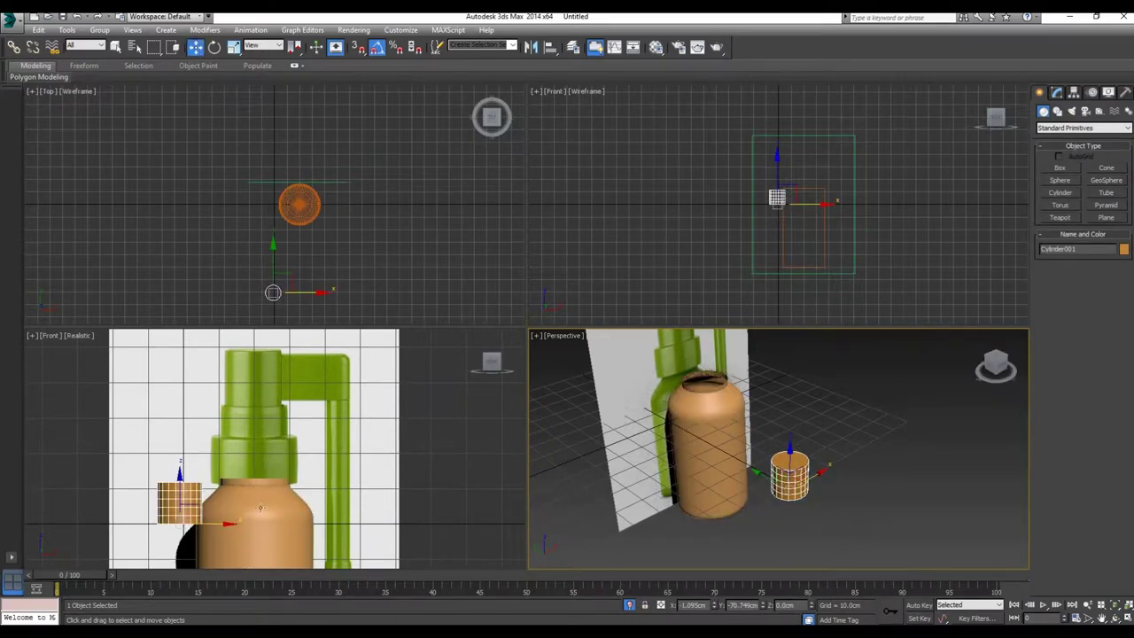
Step: Align the cylinder's centre to the bottle's centre, then move it up along Z onto the neck
left_click(551, 47)
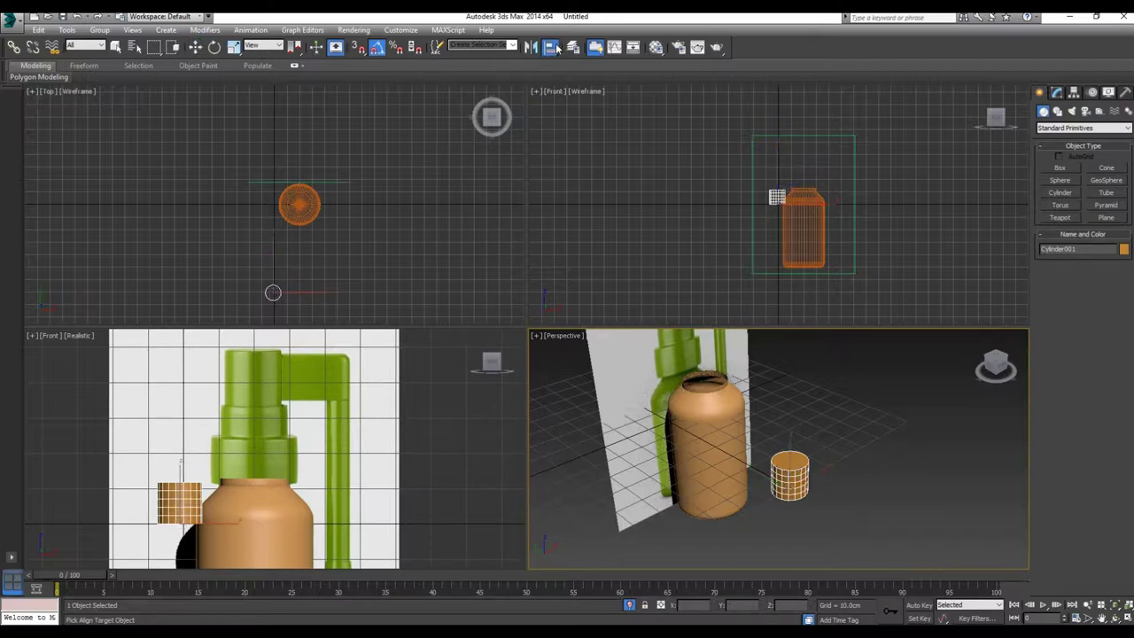
left_click(704, 459)
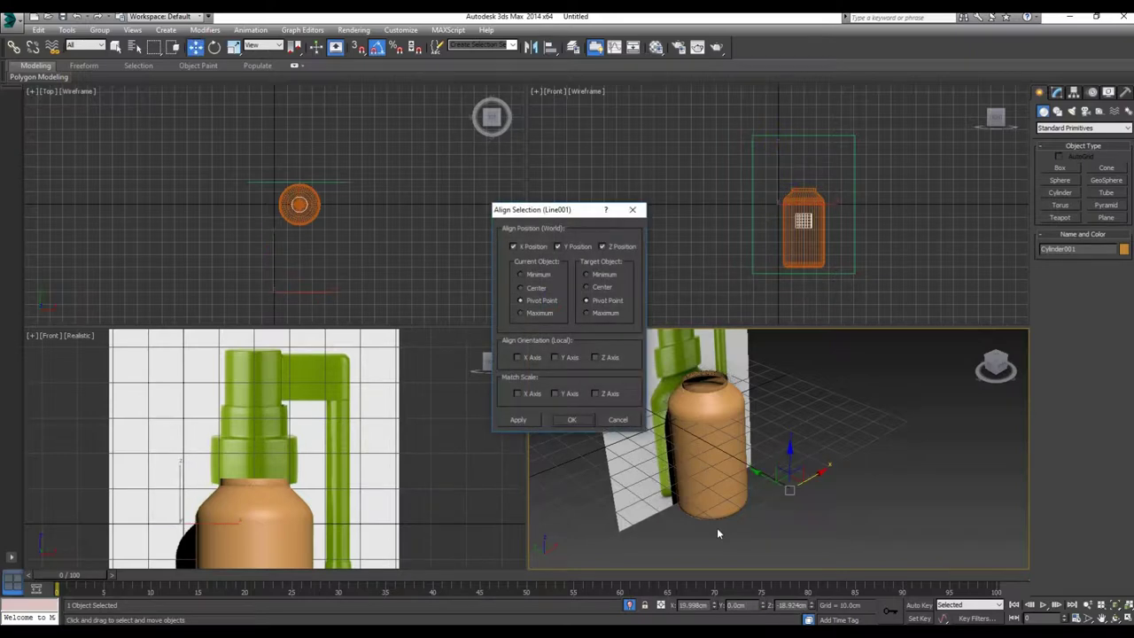
left_click(536, 288)
left_click(596, 288)
left_click(572, 423)
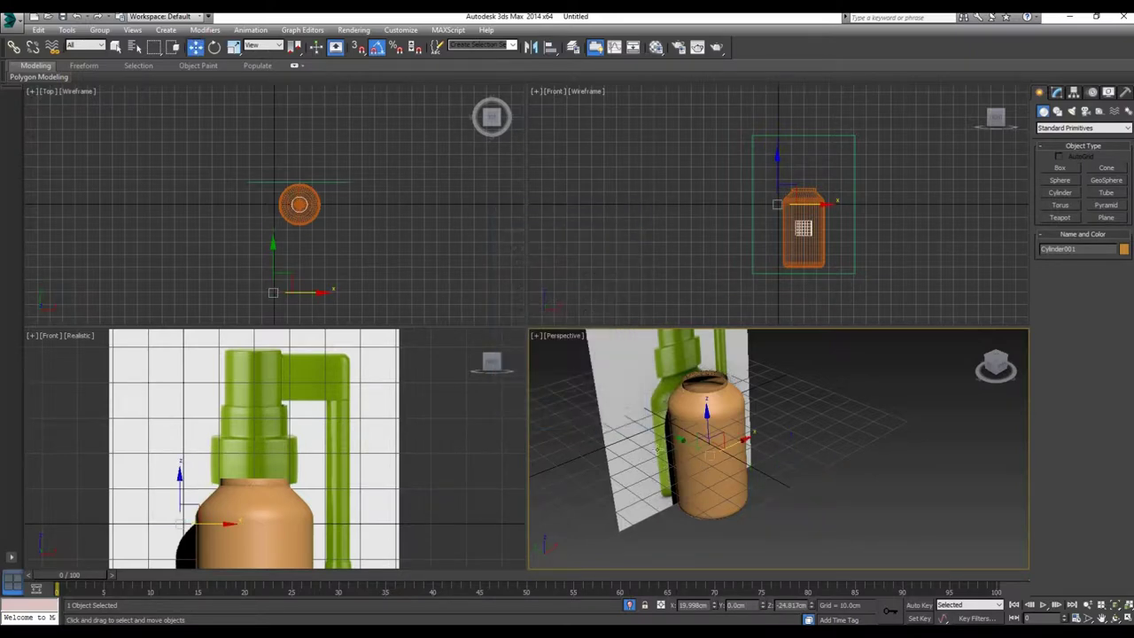
left_click_drag(707, 415, 714, 346)
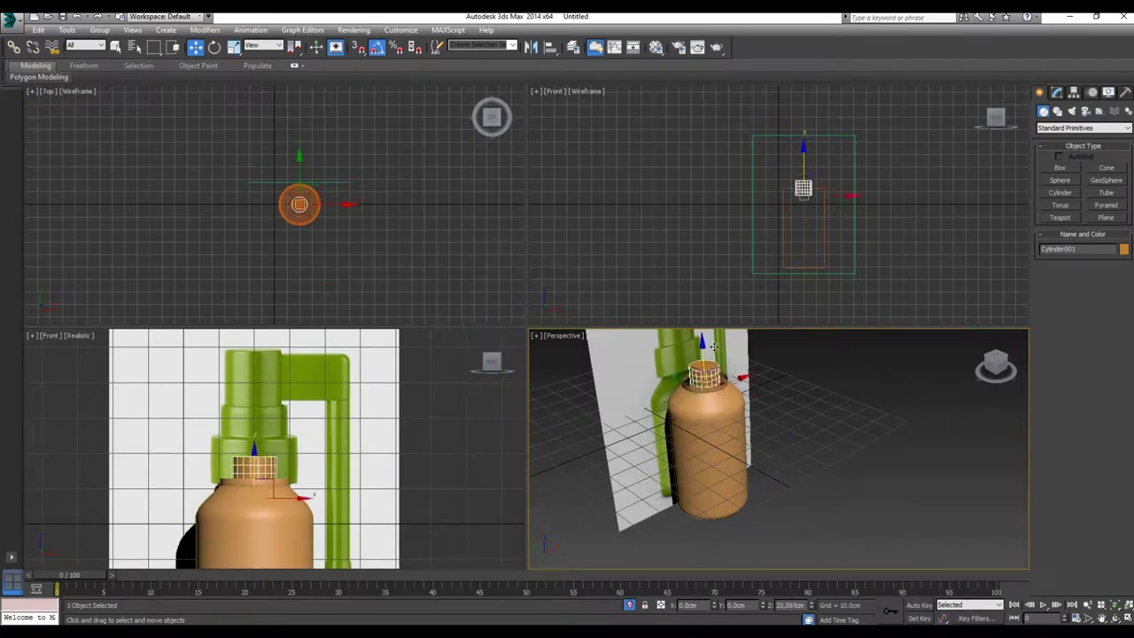
Step: Give the cylinder radius 12.2cm, 1 height segment, 36 sides and a height of about 13.5cm, raised slightly
right_click(272, 490)
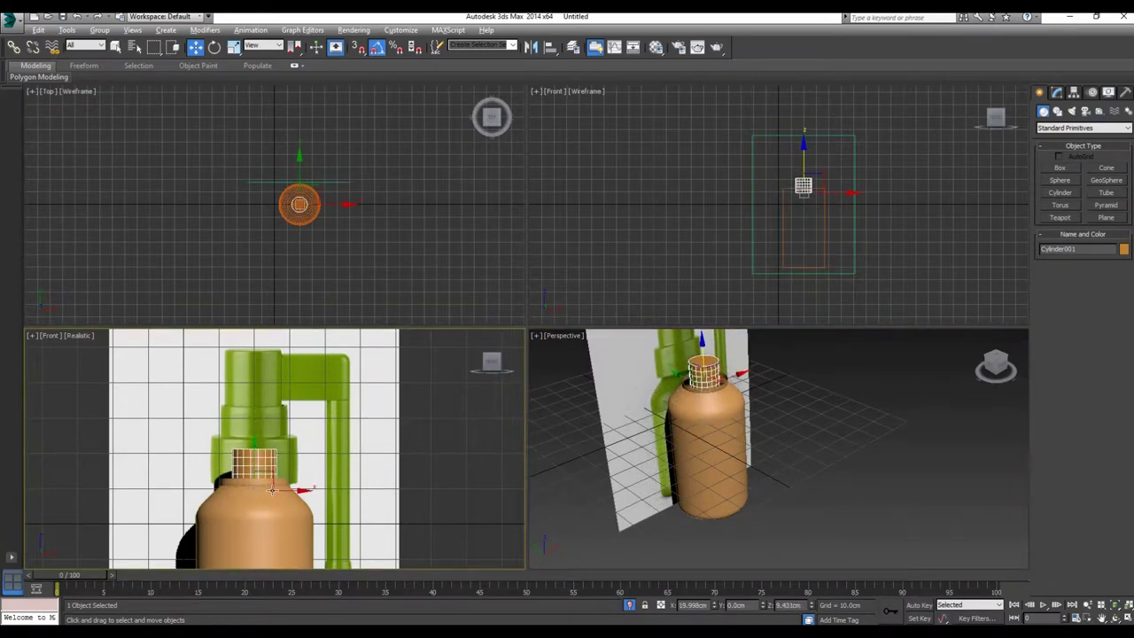
key("alt+w")
scroll(498, 384, "up", 2)
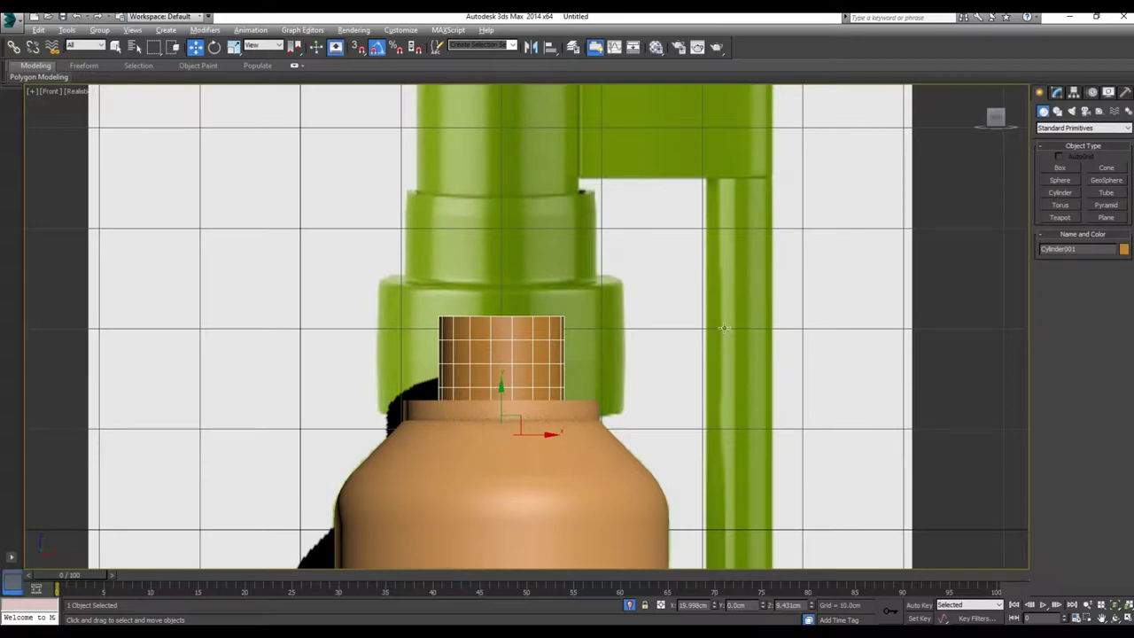
left_click(1058, 92)
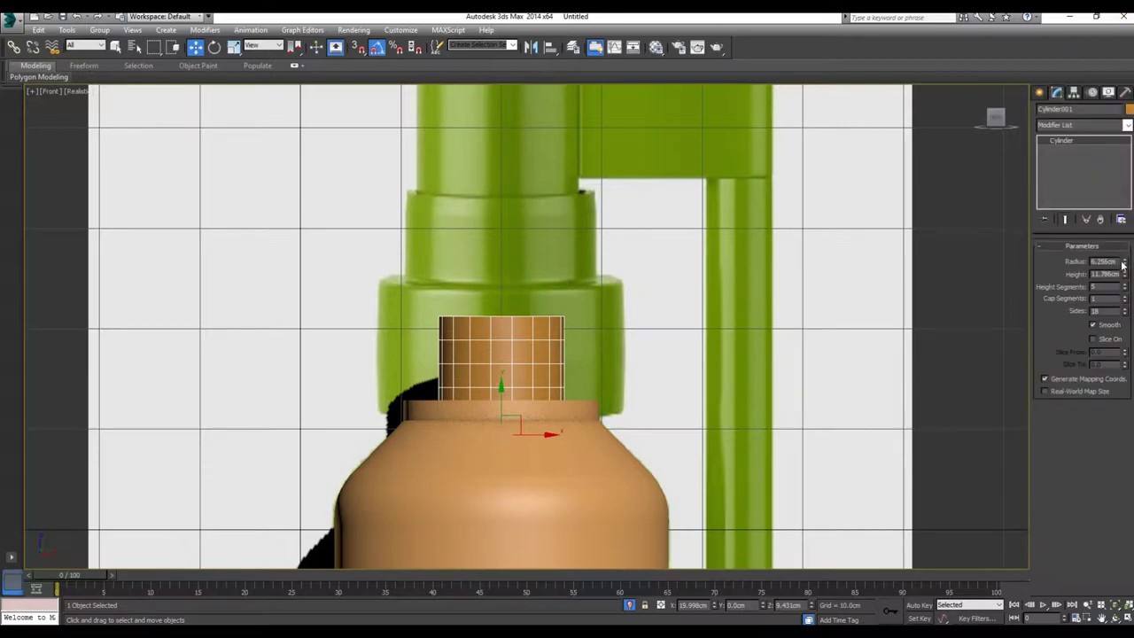
left_click_drag(1123, 262, 1123, 213)
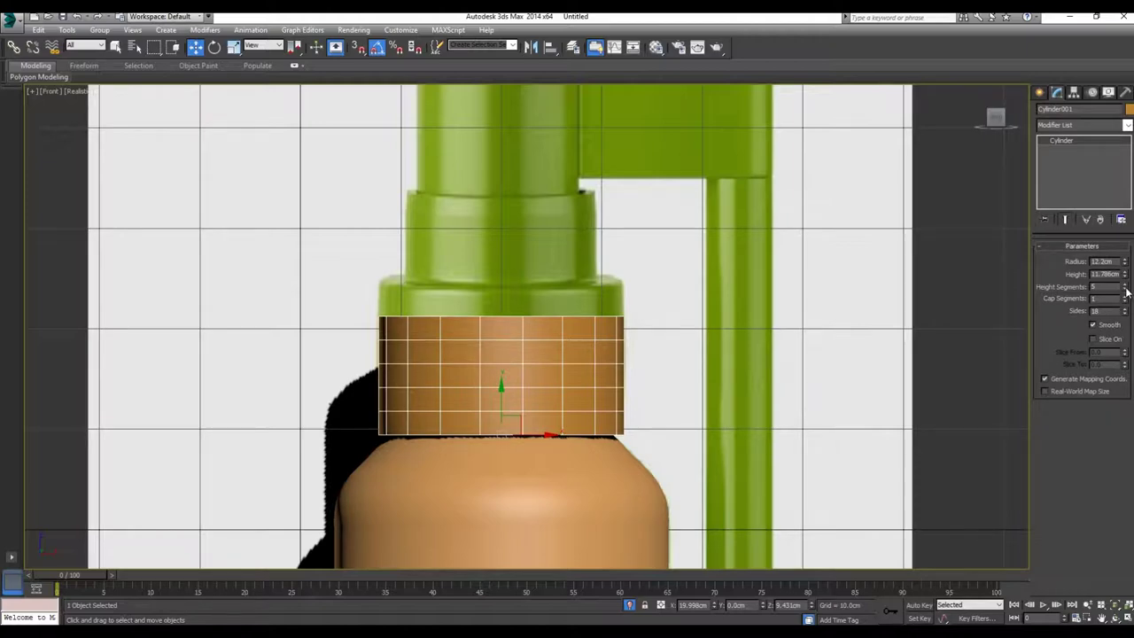
left_click_drag(1127, 290, 1125, 337)
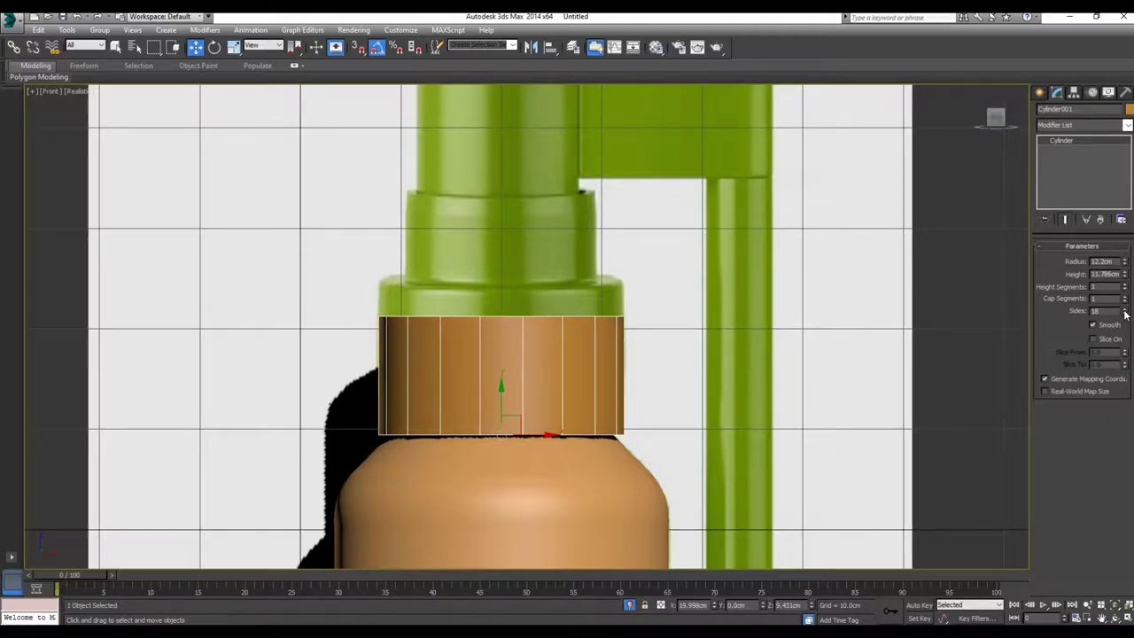
left_click_drag(1125, 315, 1126, 284)
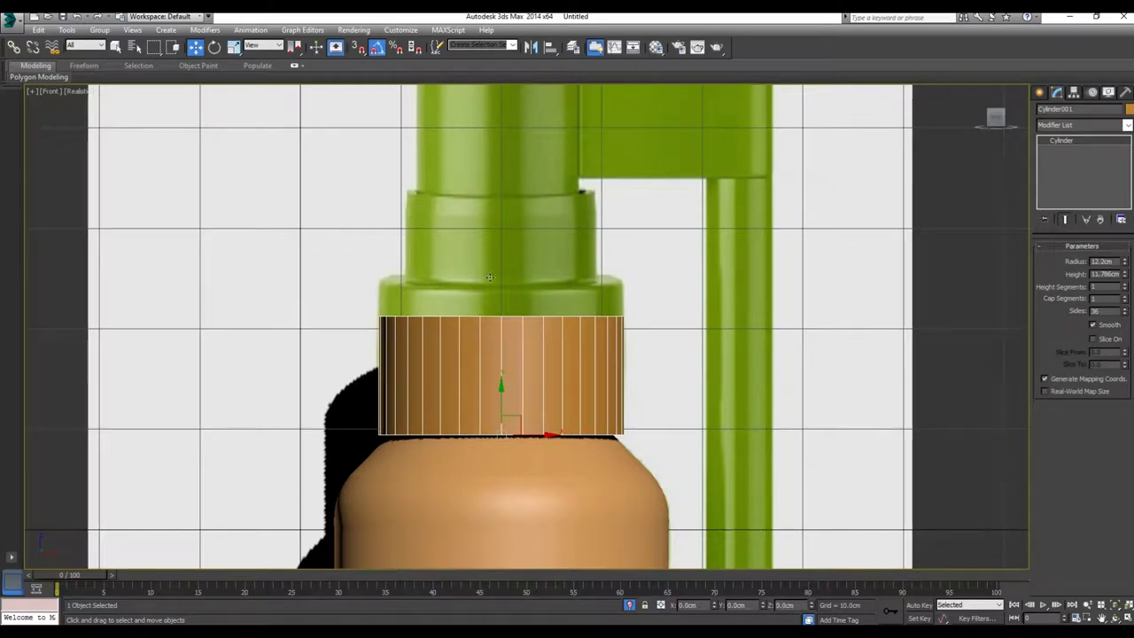
left_click_drag(501, 386, 503, 371)
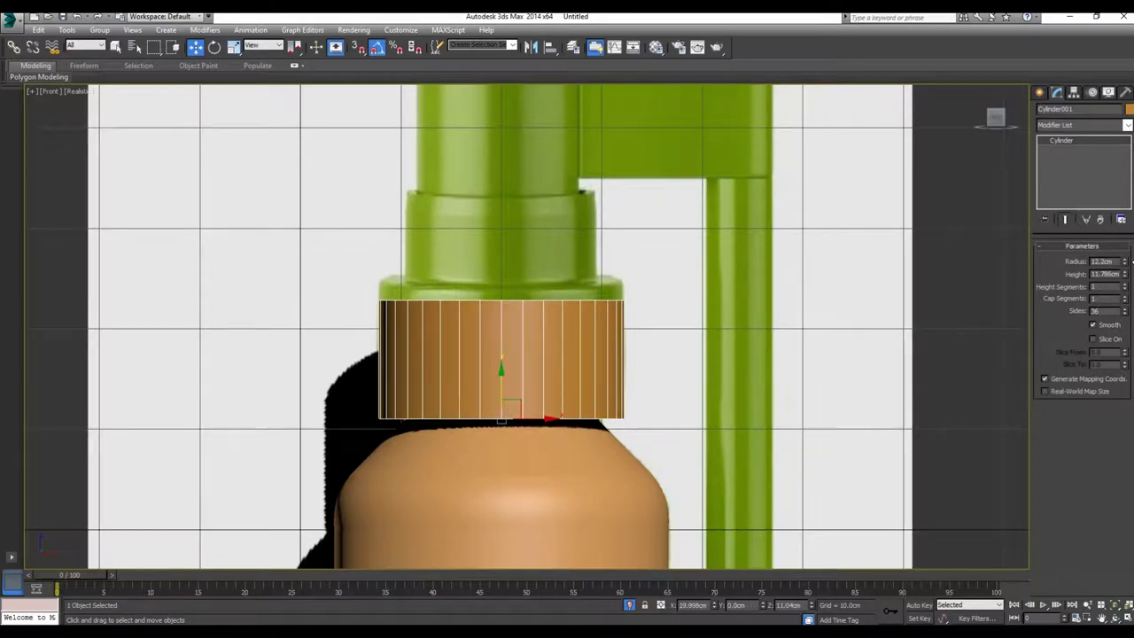
left_click_drag(1124, 273, 1132, 274)
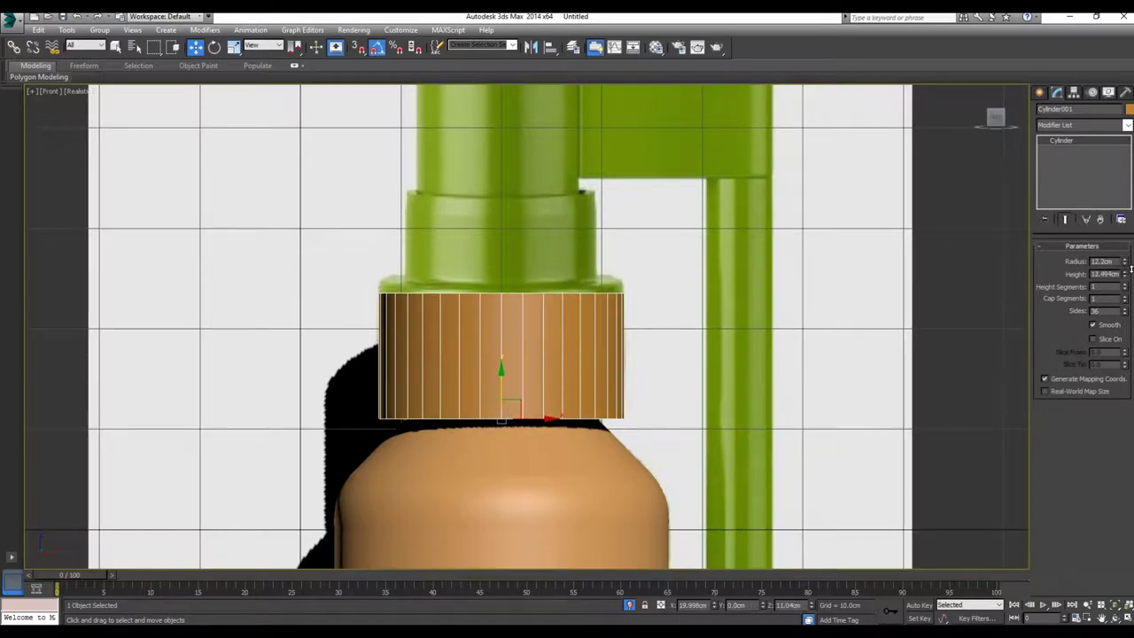
Step: Convert the cap cylinder to an editable poly and select its top face
right_click(563, 351)
mouse_move(583, 460)
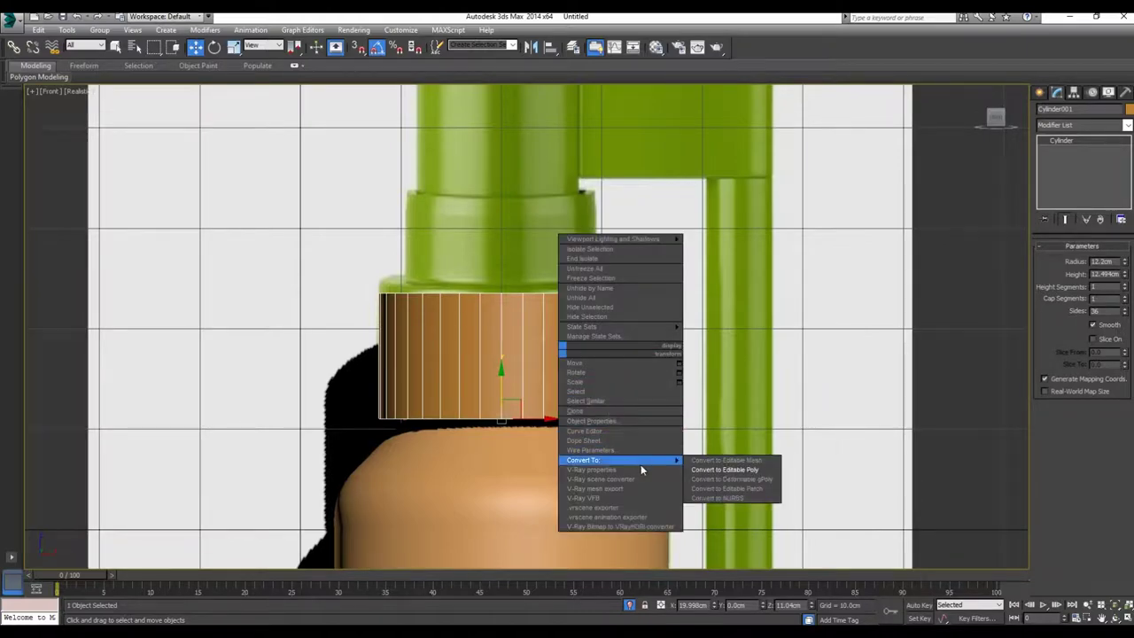
left_click(733, 469)
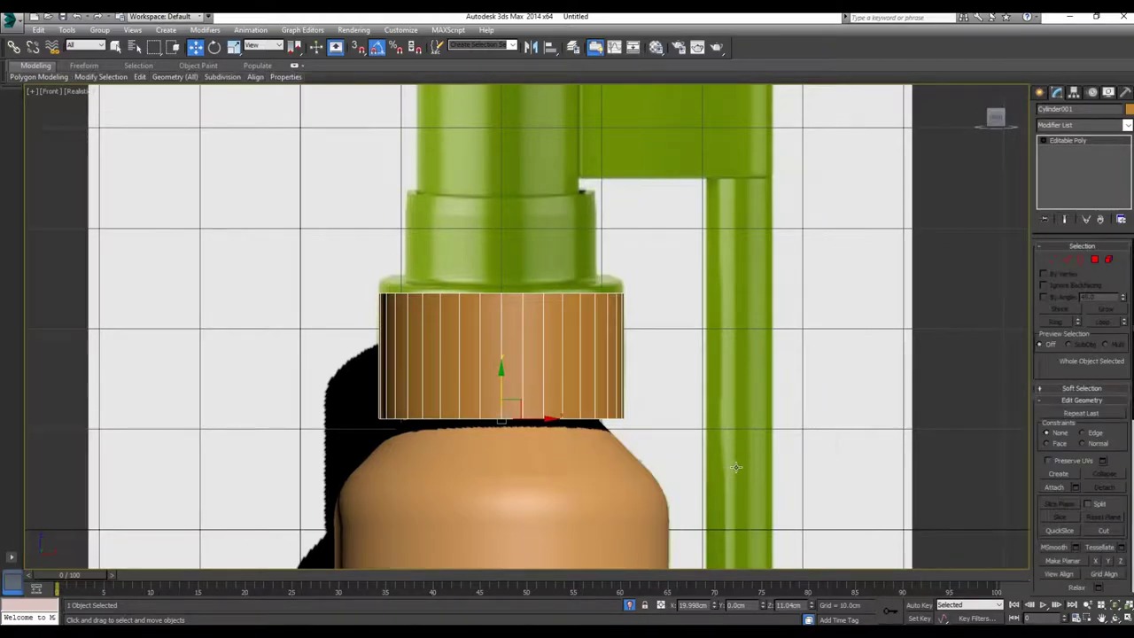
left_click(1095, 259)
key("alt+w")
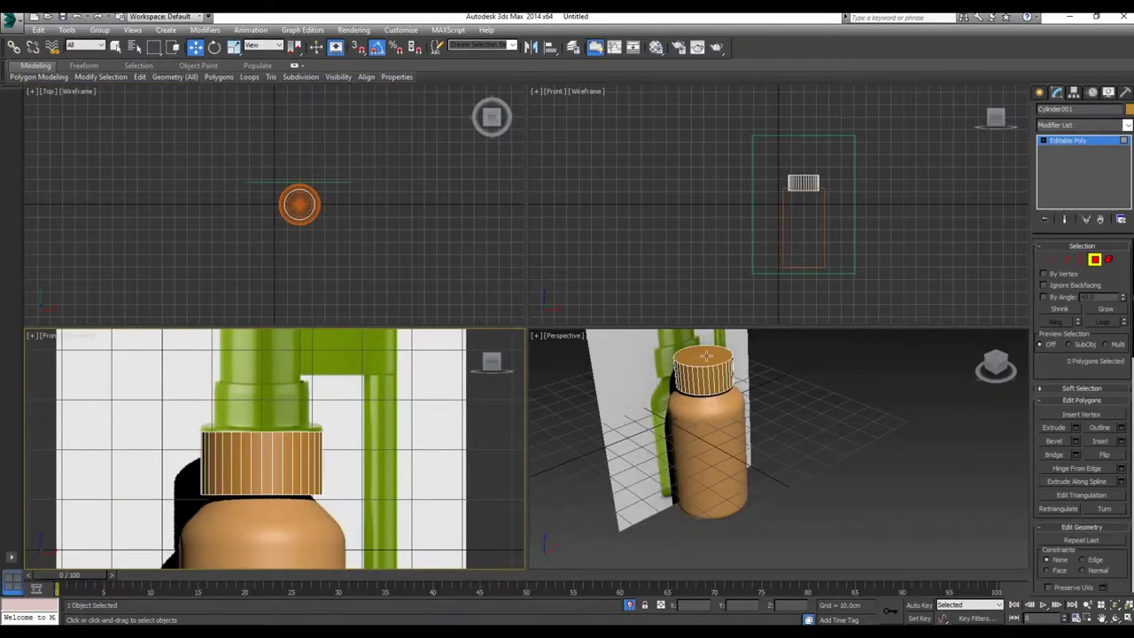
left_click(707, 355)
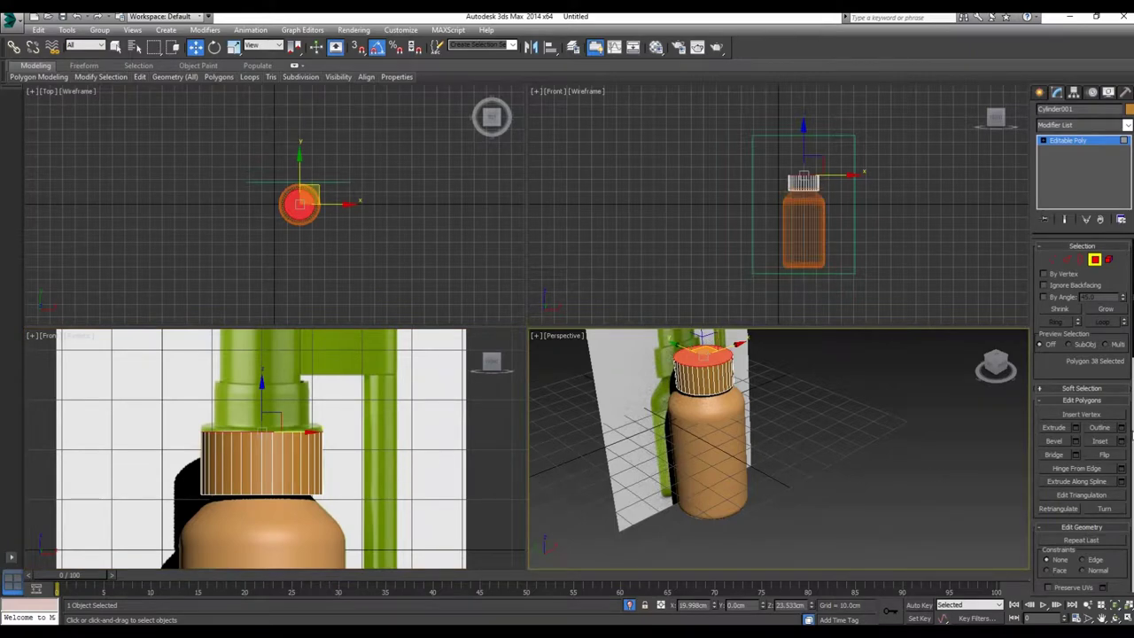
Step: Inset the cap's top face and extrude it about 3.4cm
left_click(1122, 441)
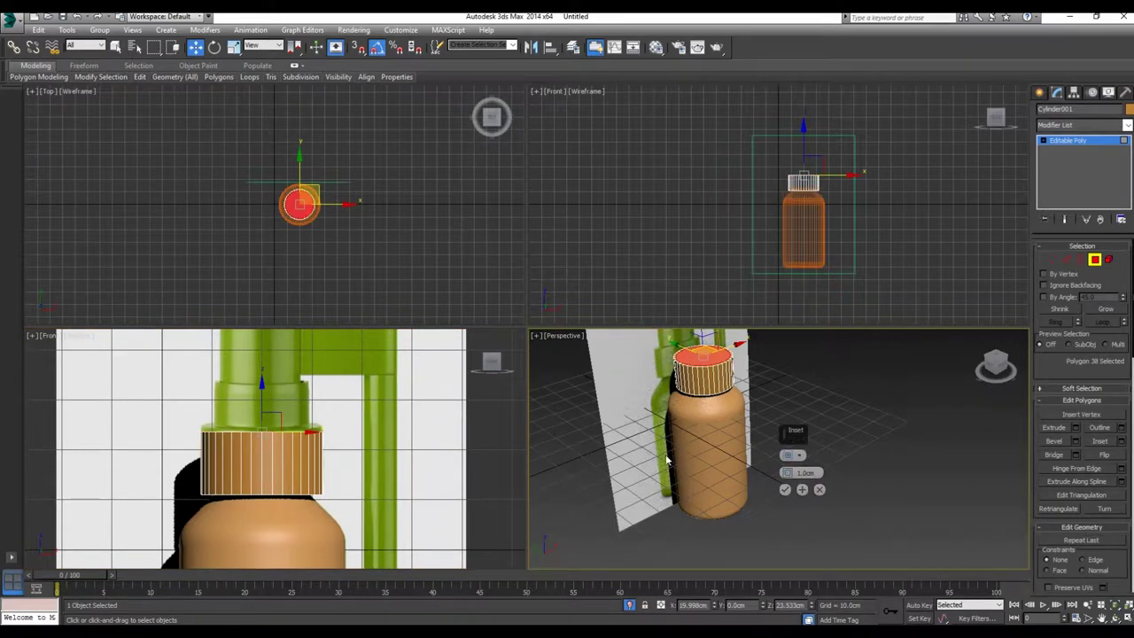
left_click_drag(787, 473, 788, 473)
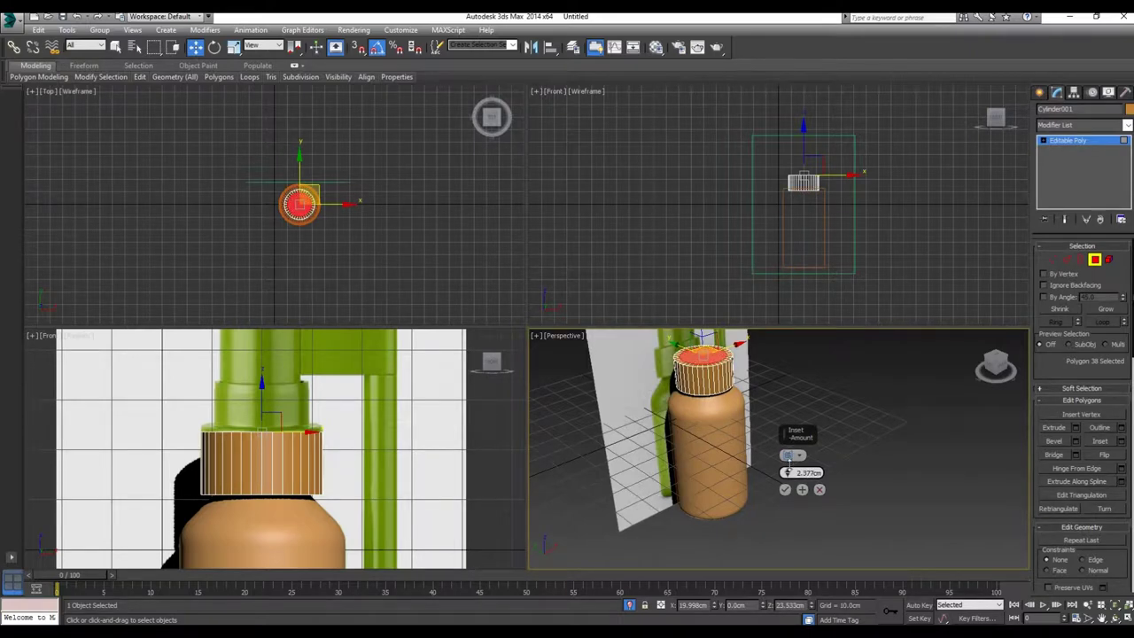
left_click(784, 489)
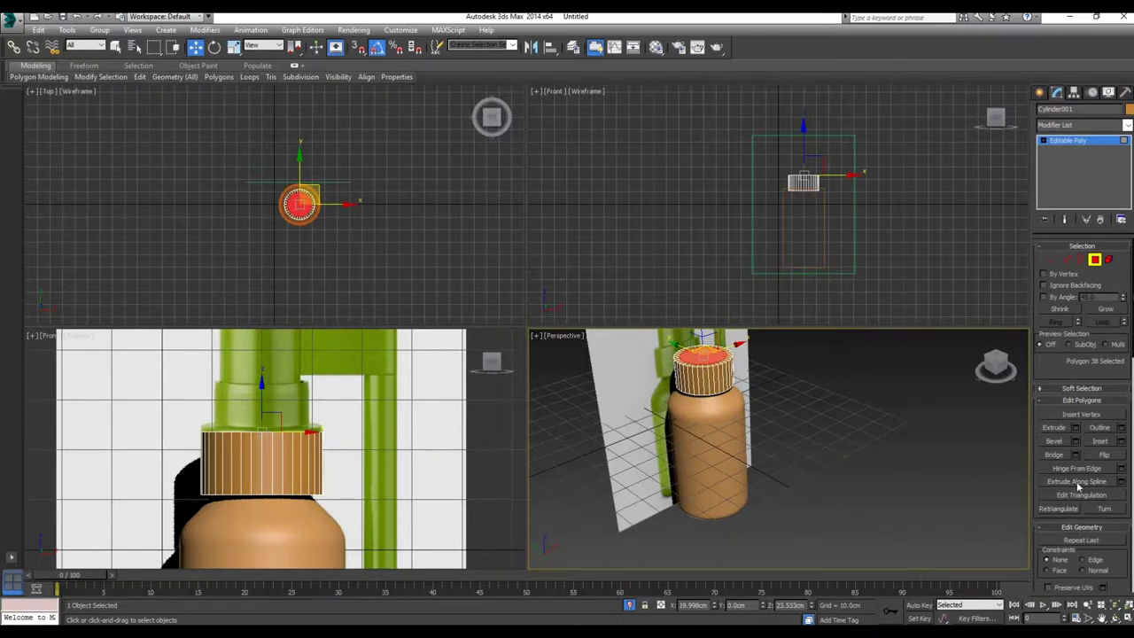
left_click(1075, 428)
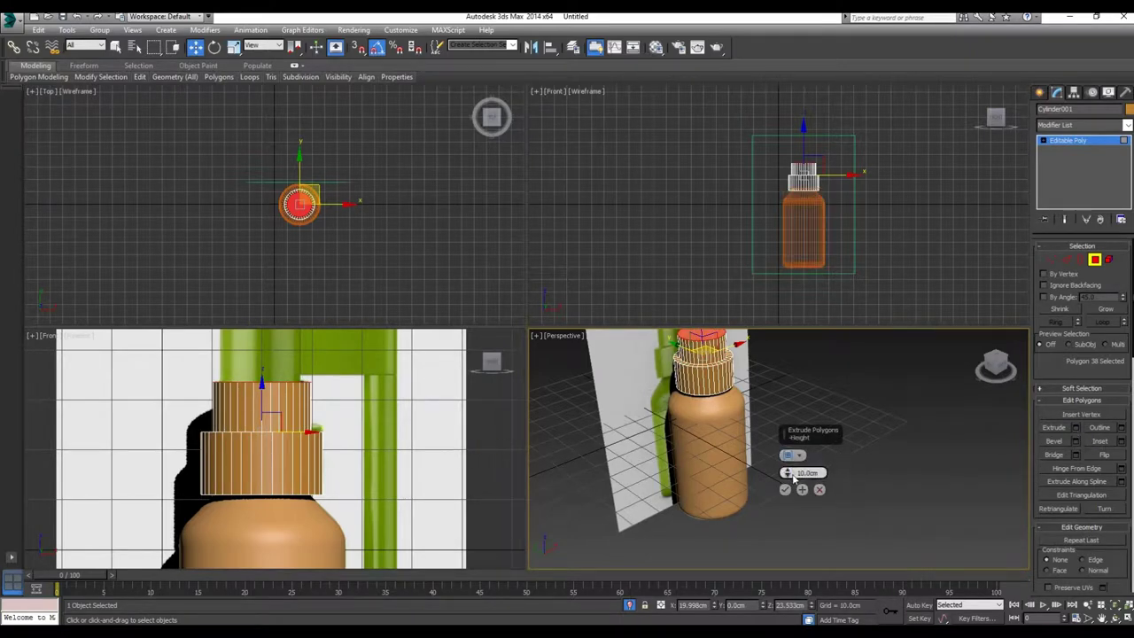
left_click_drag(788, 476, 795, 475)
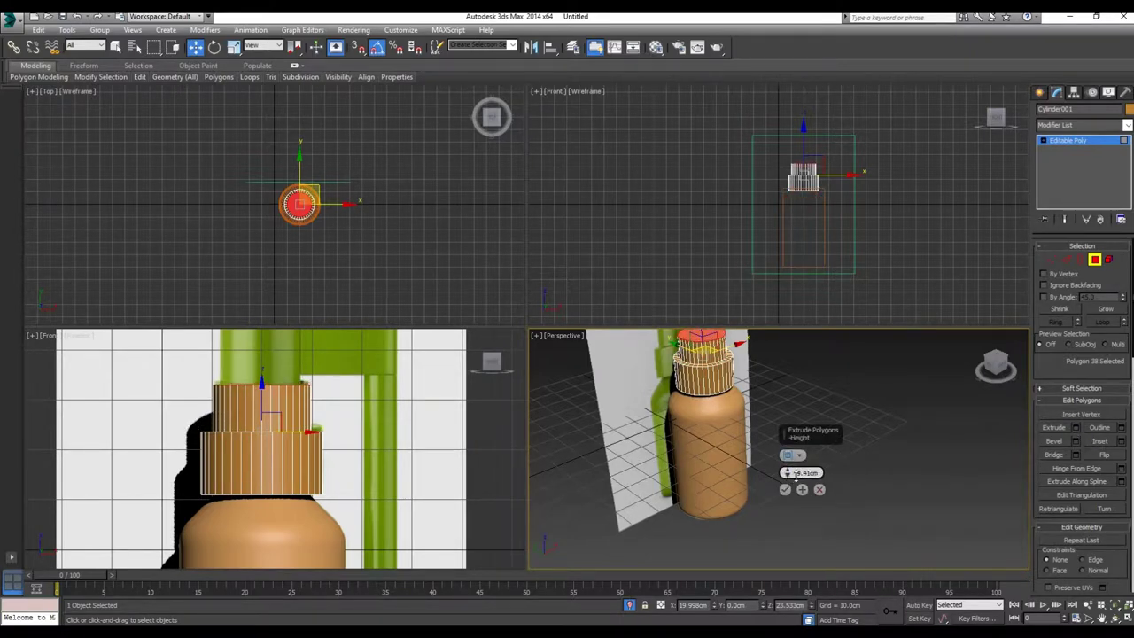
left_click(785, 489)
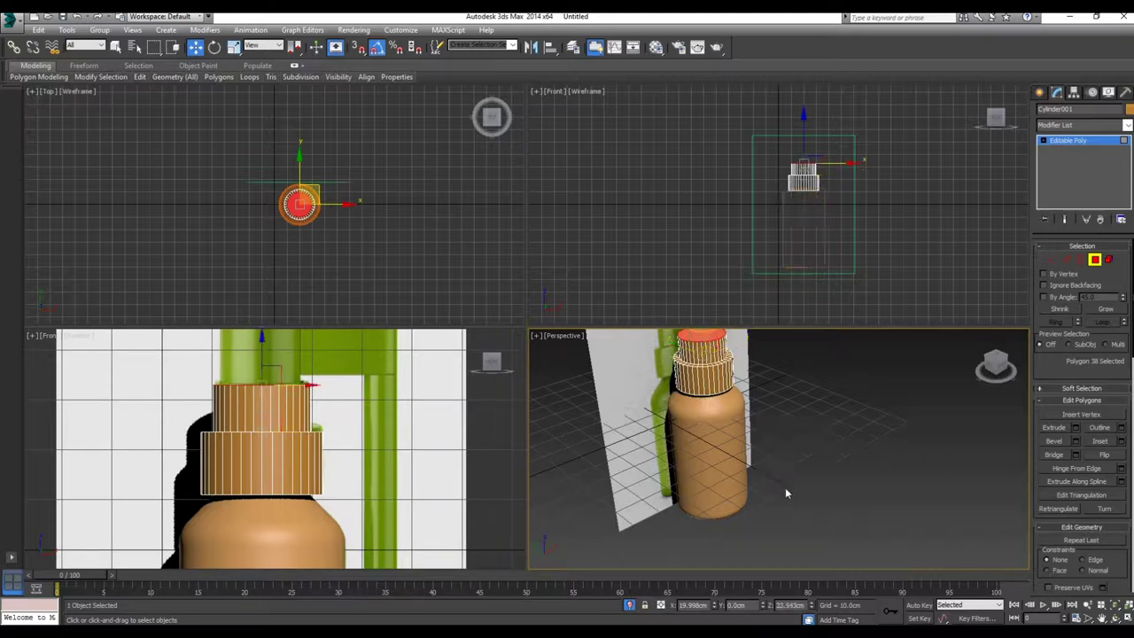
Step: Inset the new top face again by about 2cm
left_click(1120, 442)
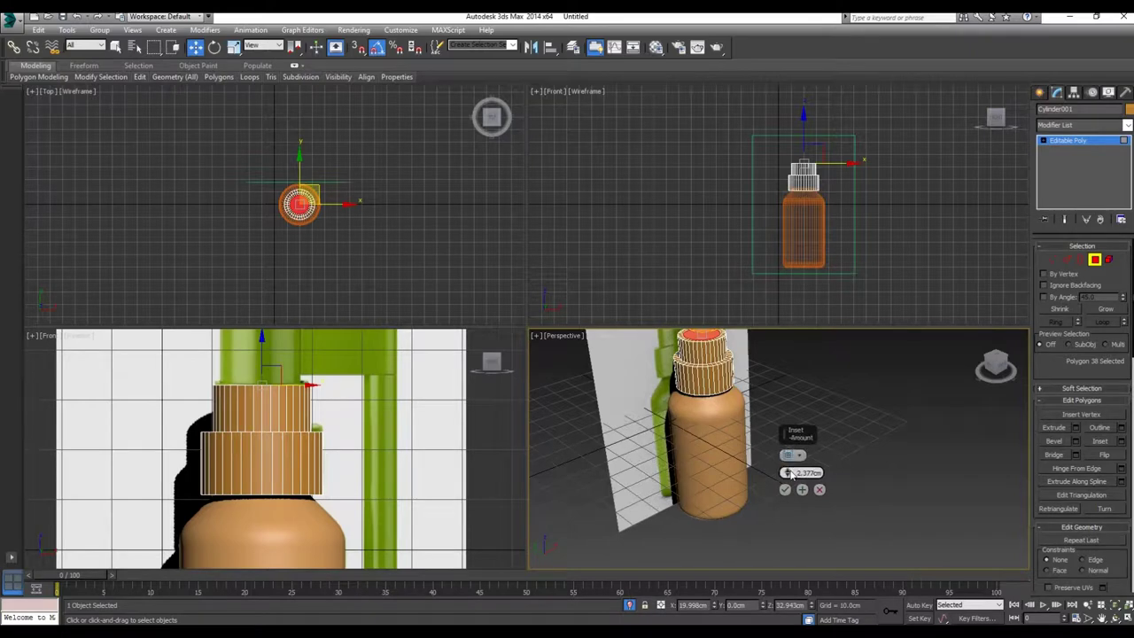
left_click_drag(786, 473, 786, 475)
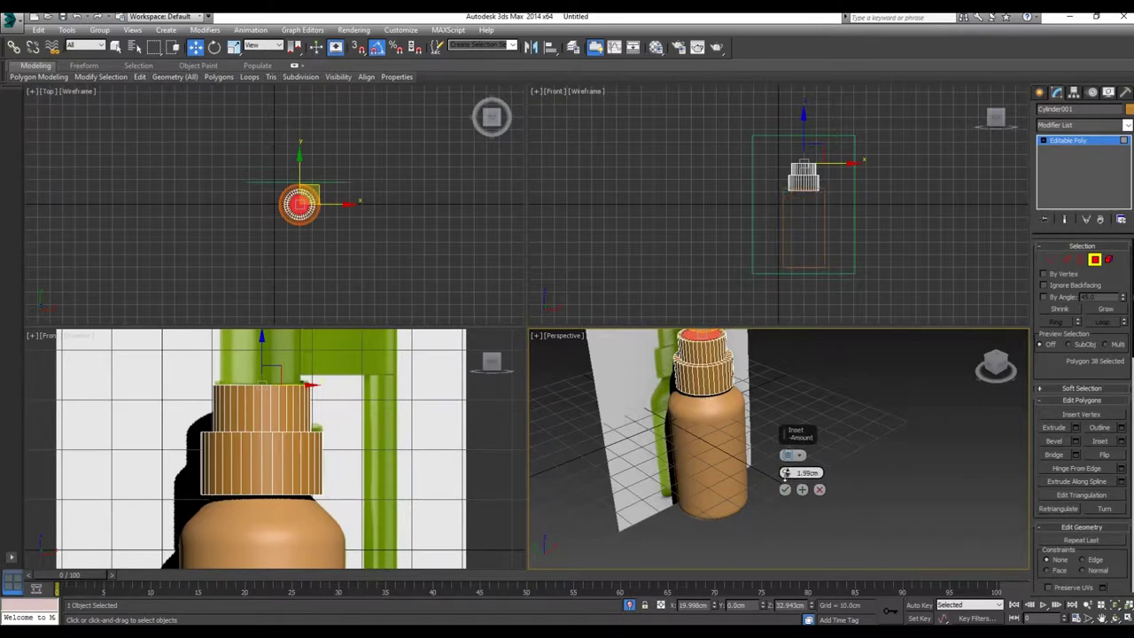
left_click(785, 489)
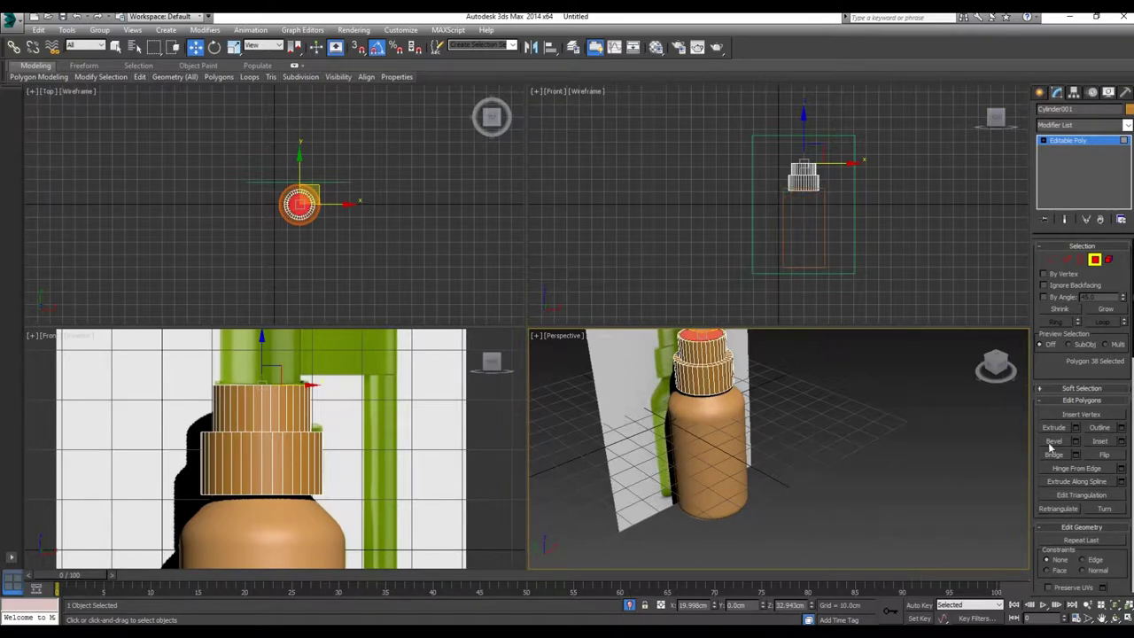
Step: Extrude the cap's top face upward in stages, adding a tall tier and a final ~1cm section
left_click(1075, 427)
right_click(399, 412)
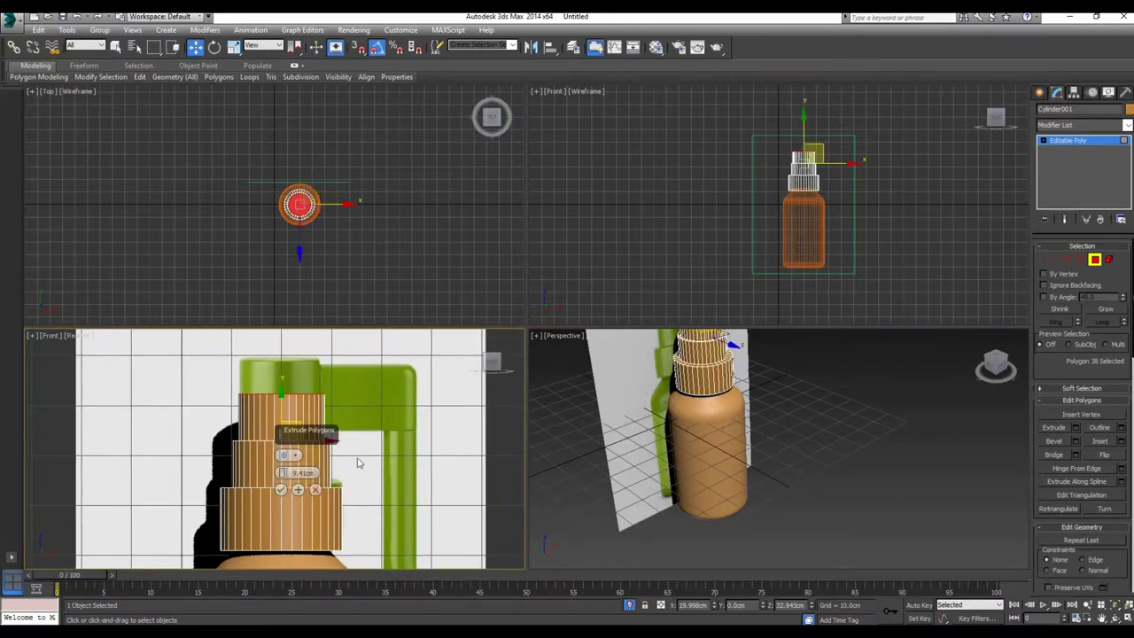
left_click_drag(301, 472, 297, 457)
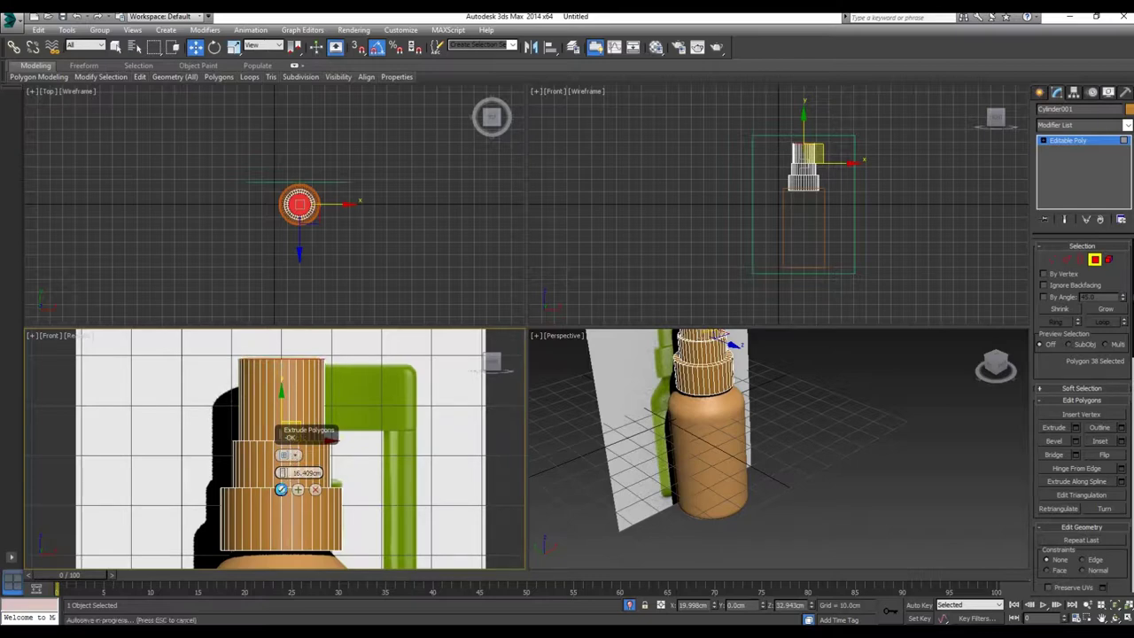
left_click(281, 490)
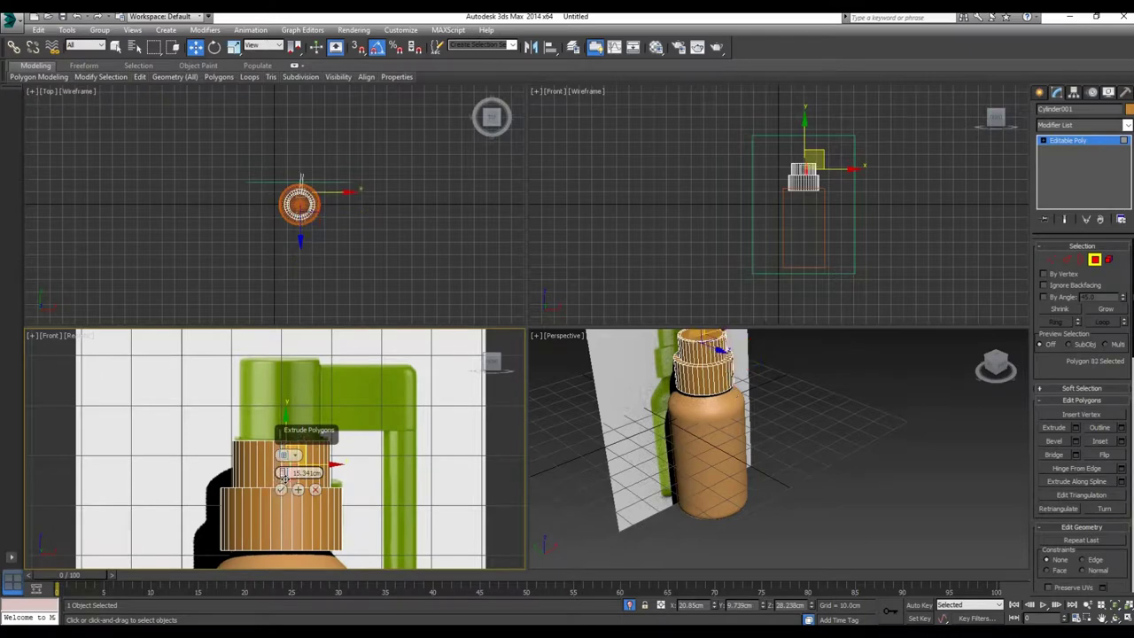
left_click(299, 491)
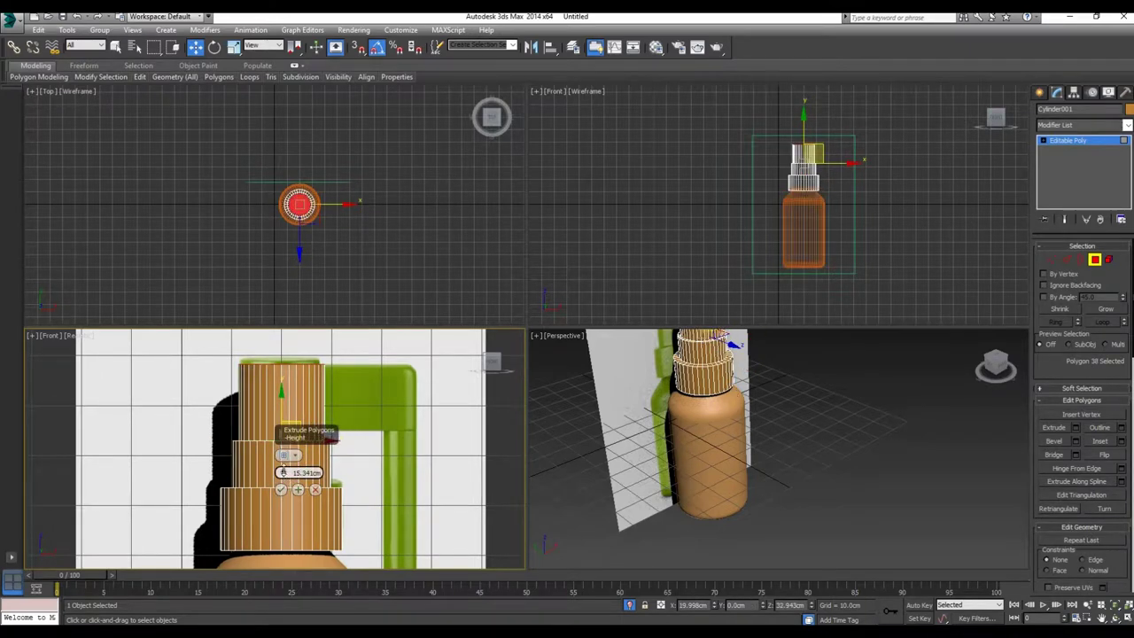
left_click(280, 489)
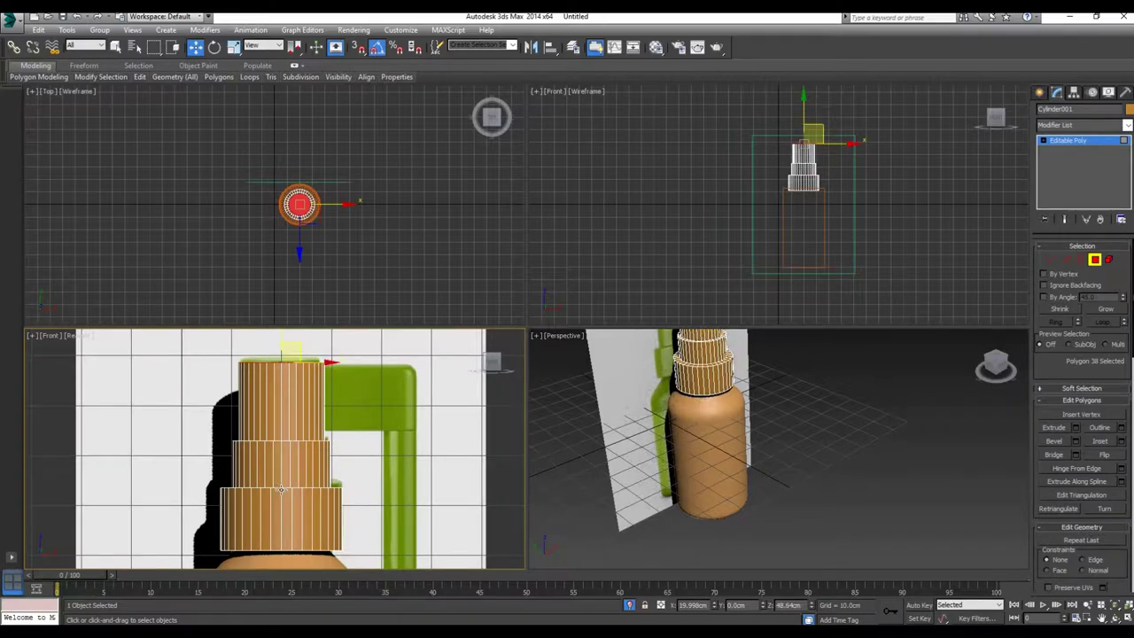
left_click(1074, 431)
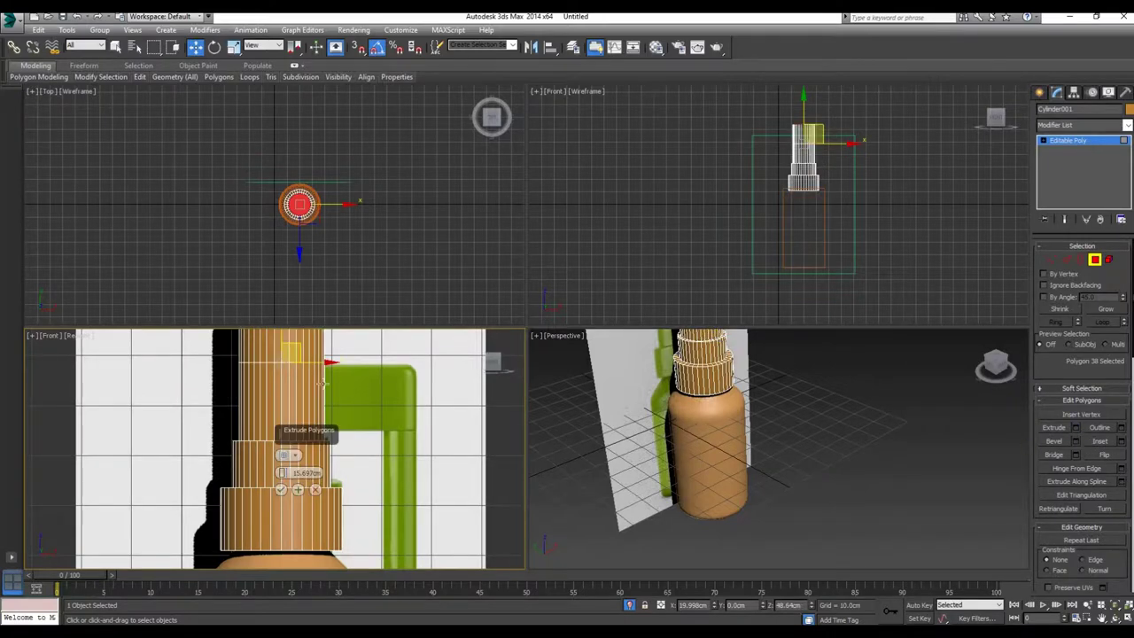
left_click_drag(283, 474, 291, 551)
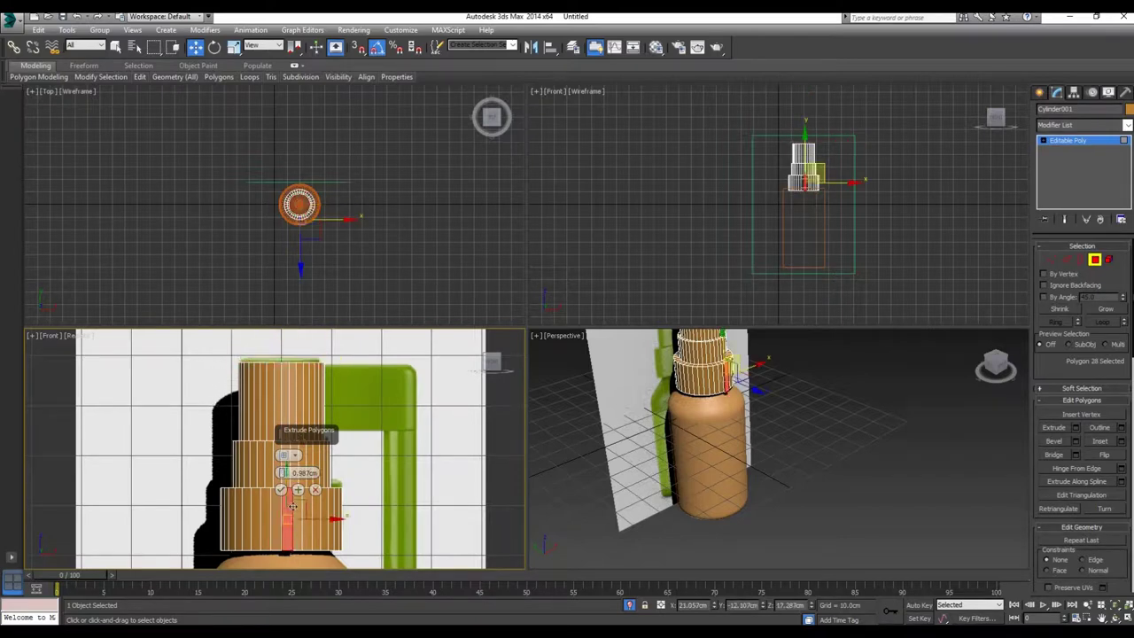
left_click(298, 489)
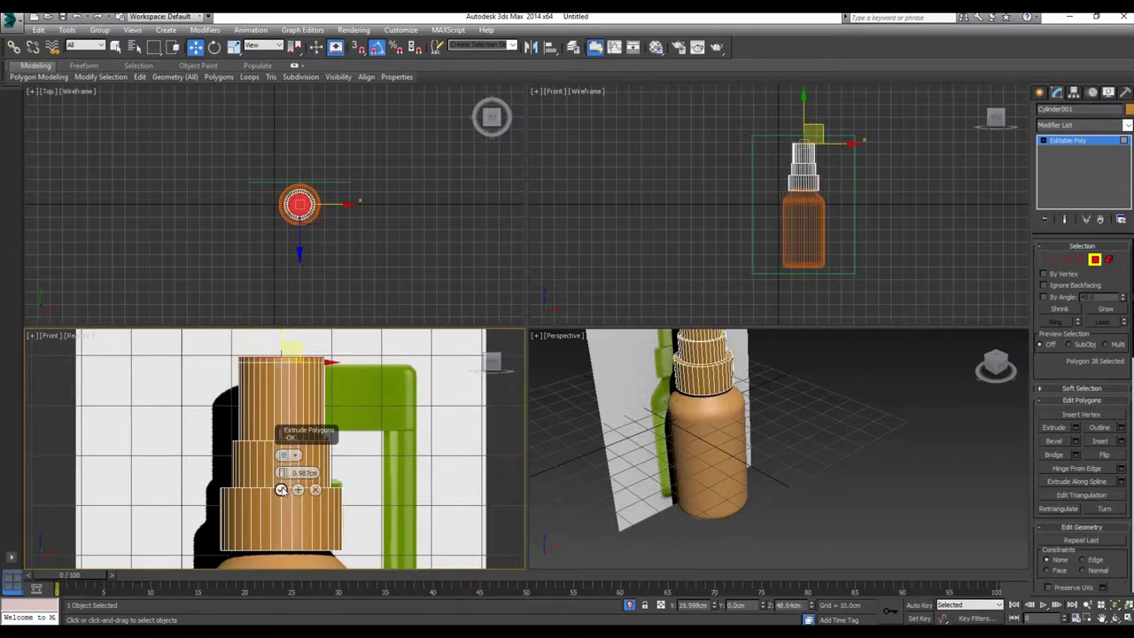
left_click(282, 489)
Step: Scale the cap's top face and raise it vertically to match the reference
left_click(233, 47)
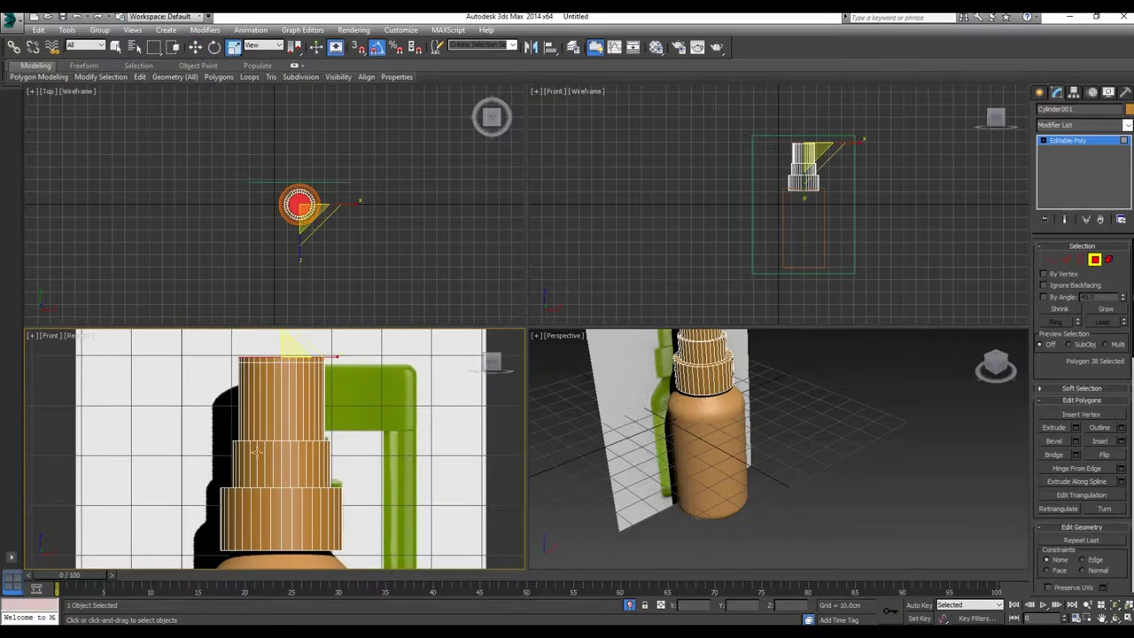
scroll(306, 417, "up", 2)
scroll(315, 440, "up", 3)
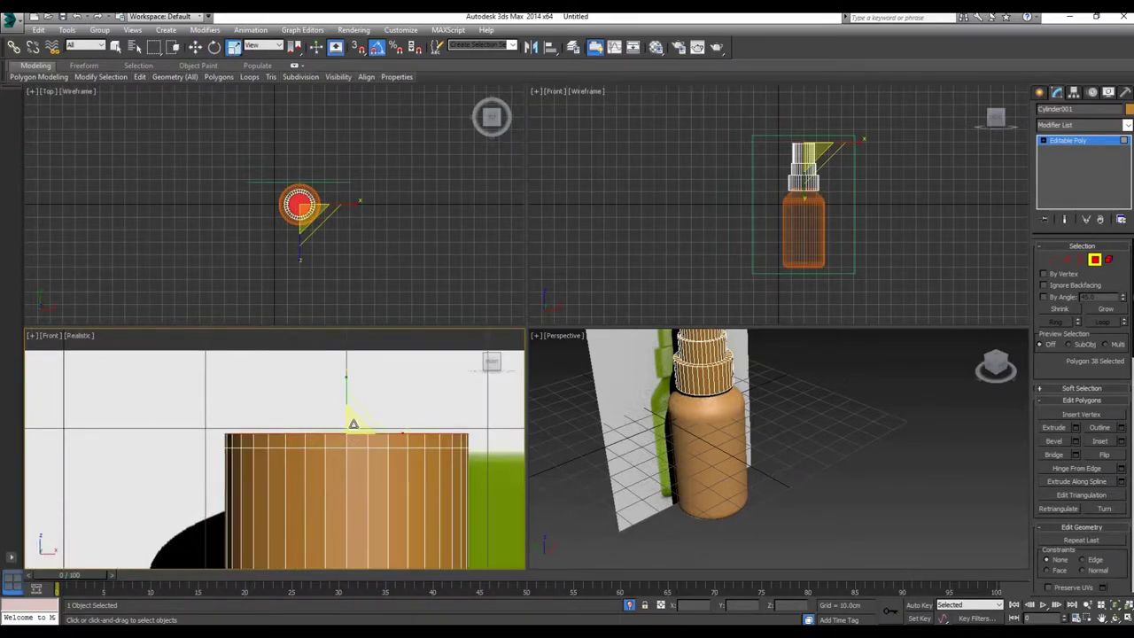
left_click_drag(354, 431, 350, 406)
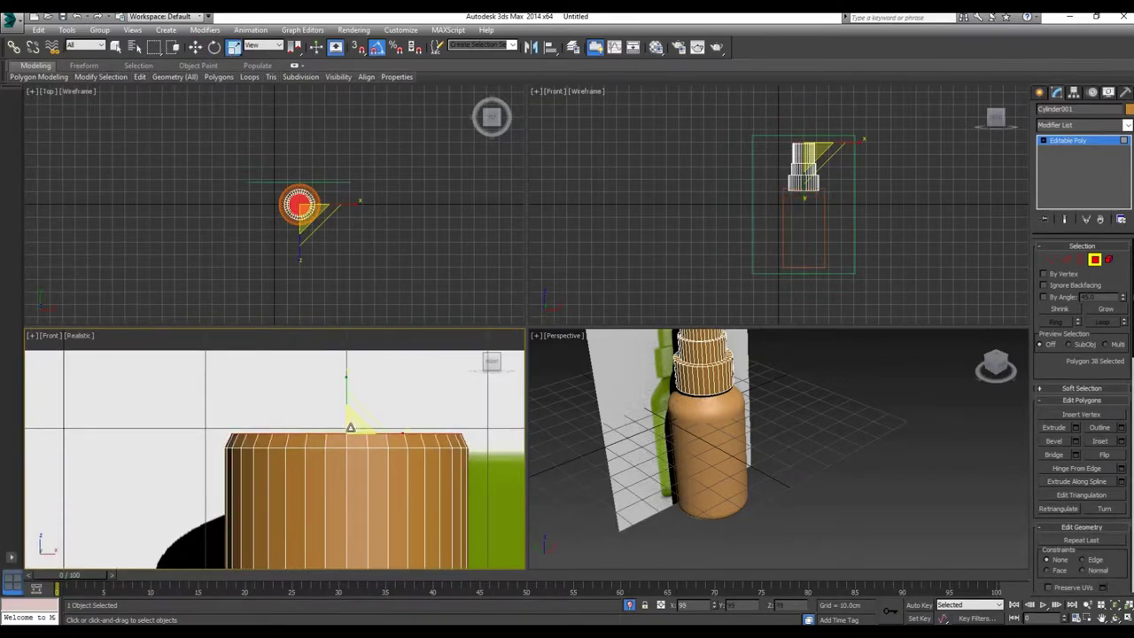
left_click(196, 47)
left_click_drag(341, 401, 352, 399)
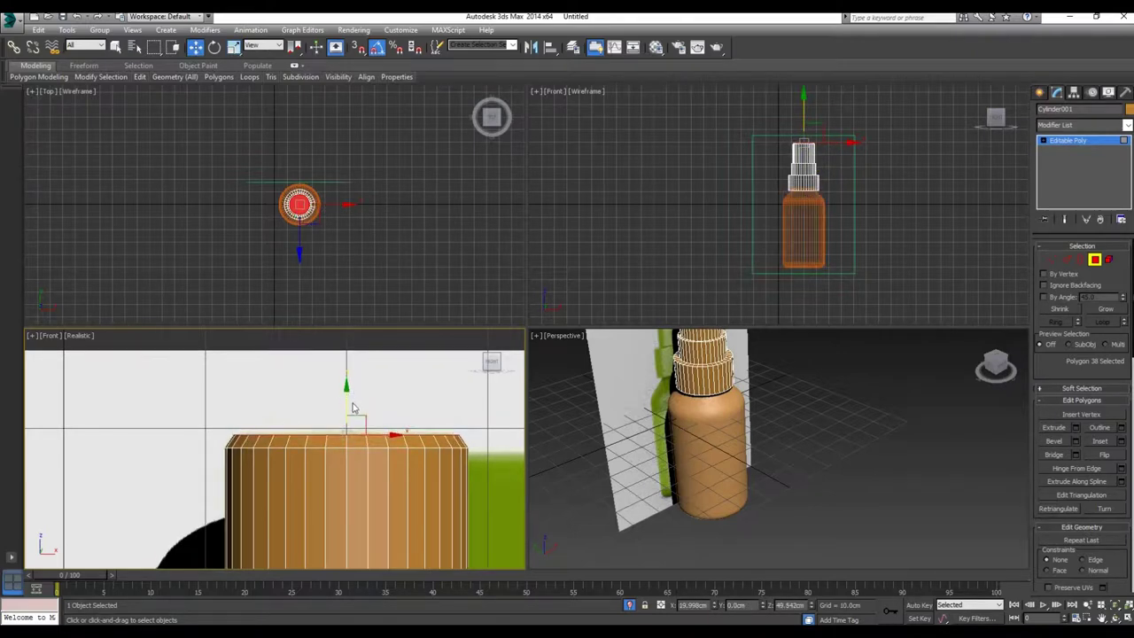
Step: Exit polygon mode and check the cap against the bottle in the front view
left_click(1094, 260)
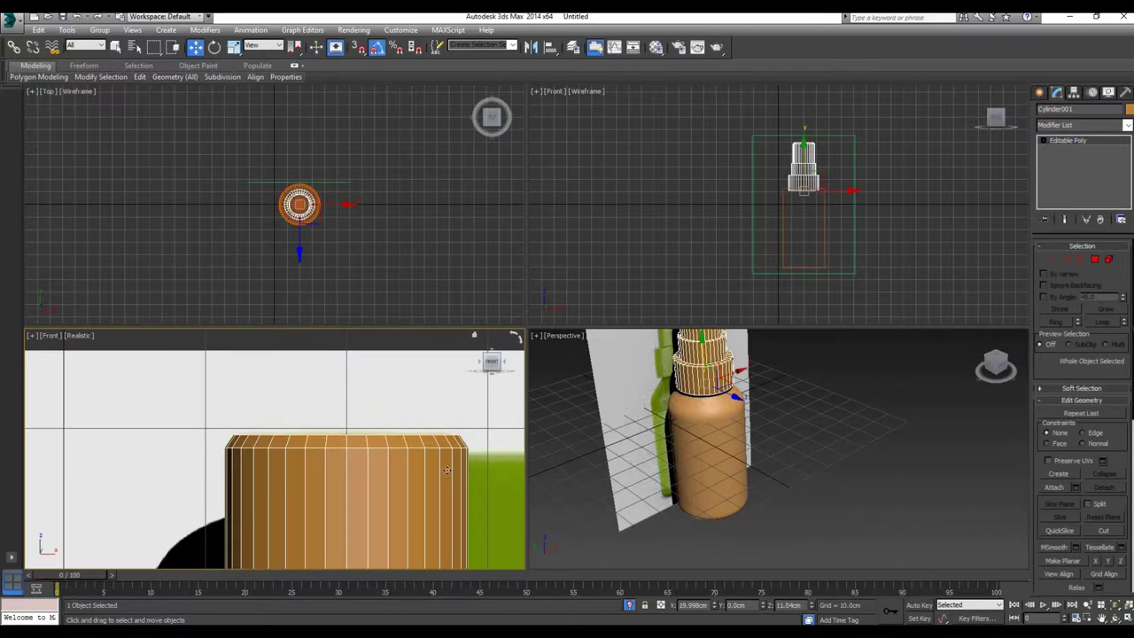
scroll(341, 504, "down", 3)
scroll(341, 504, "down", 2)
scroll(341, 504, "down", 2)
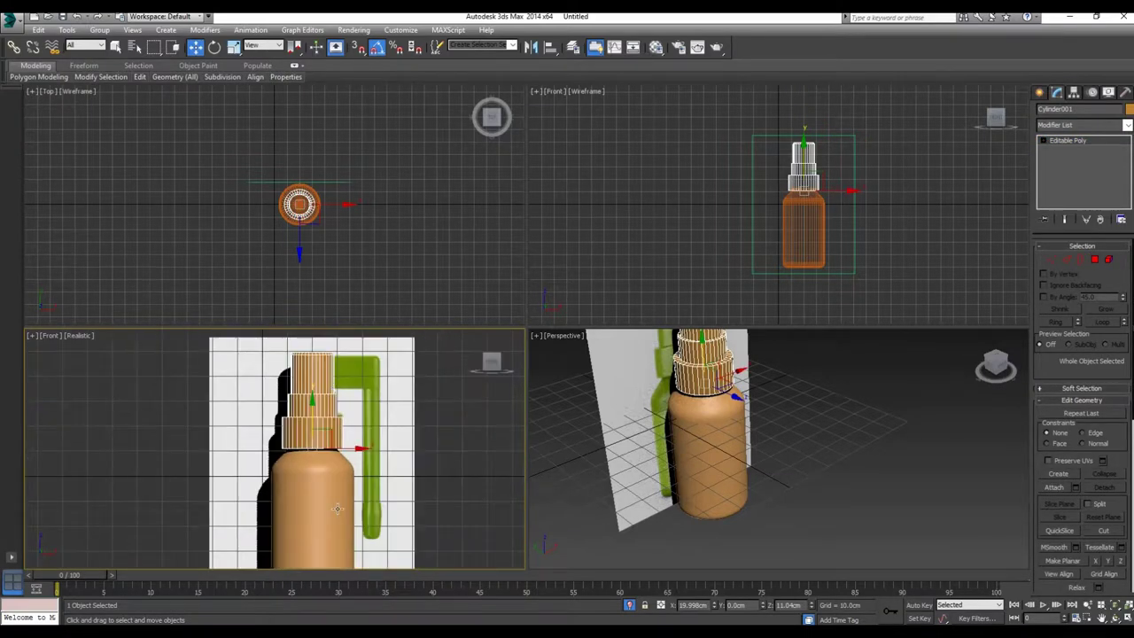
key("alt+w")
mouse_move(534, 448)
middle_mouse_down()
mouse_move(324, 435)
mouse_move(426, 405)
middle_mouse_up()
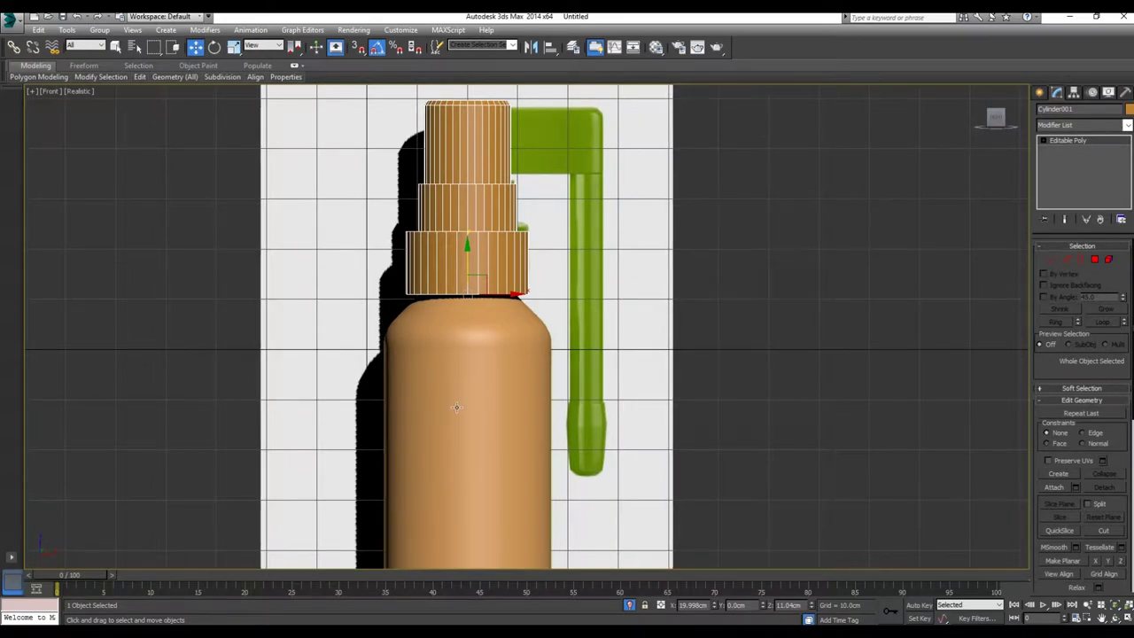
key("alt+w")
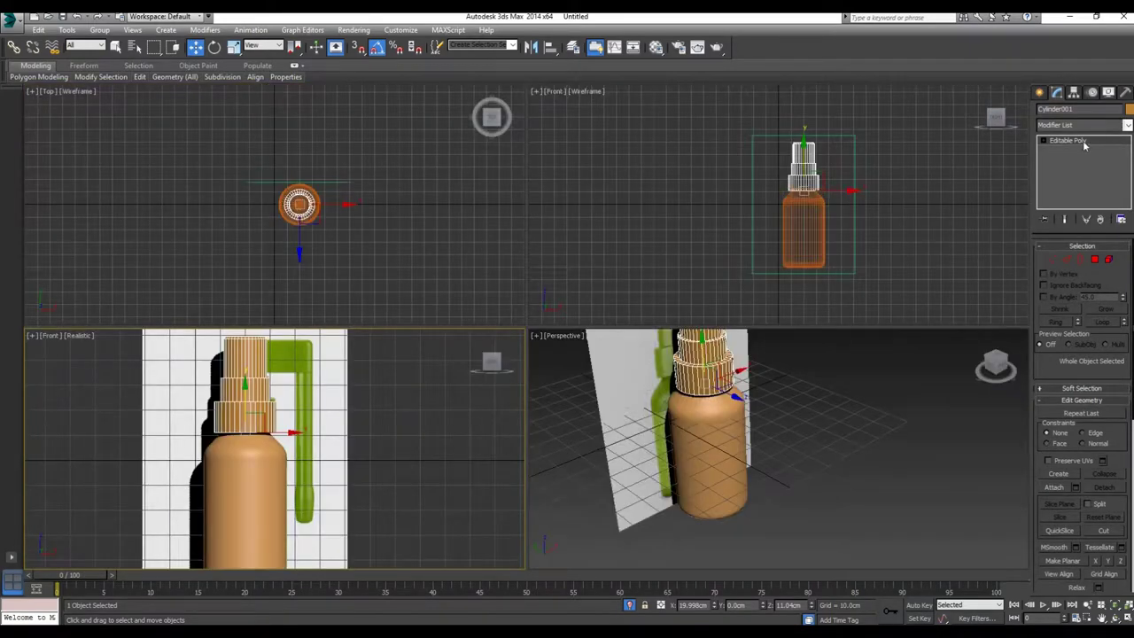
Step: Create a thin cylinder and move it onto the reference's green tube
left_click(1040, 92)
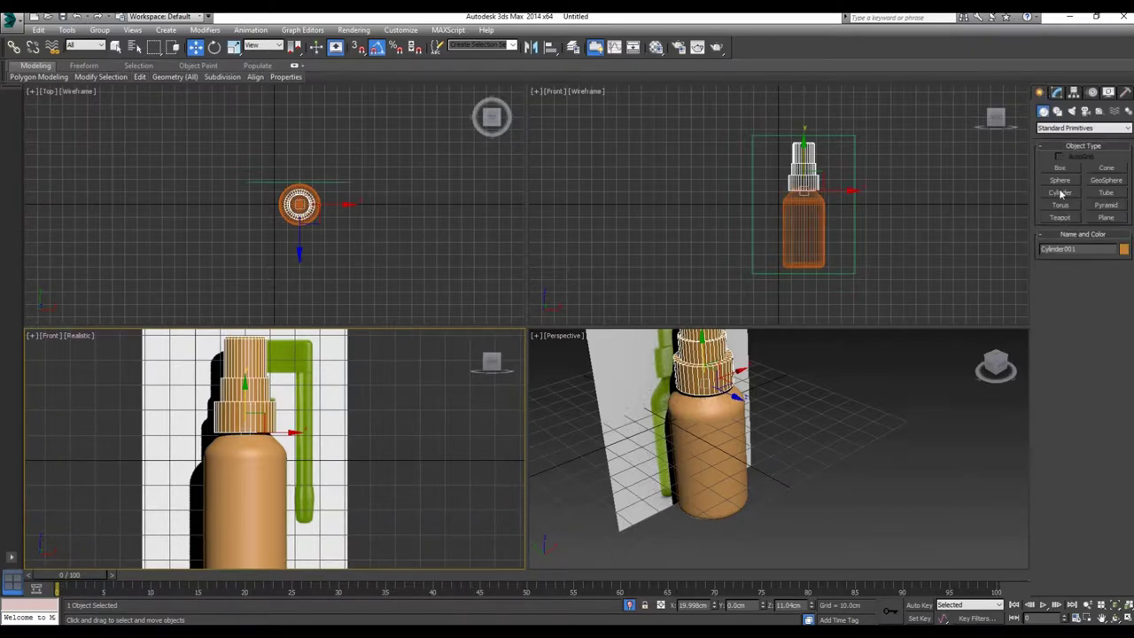
left_click(1062, 192)
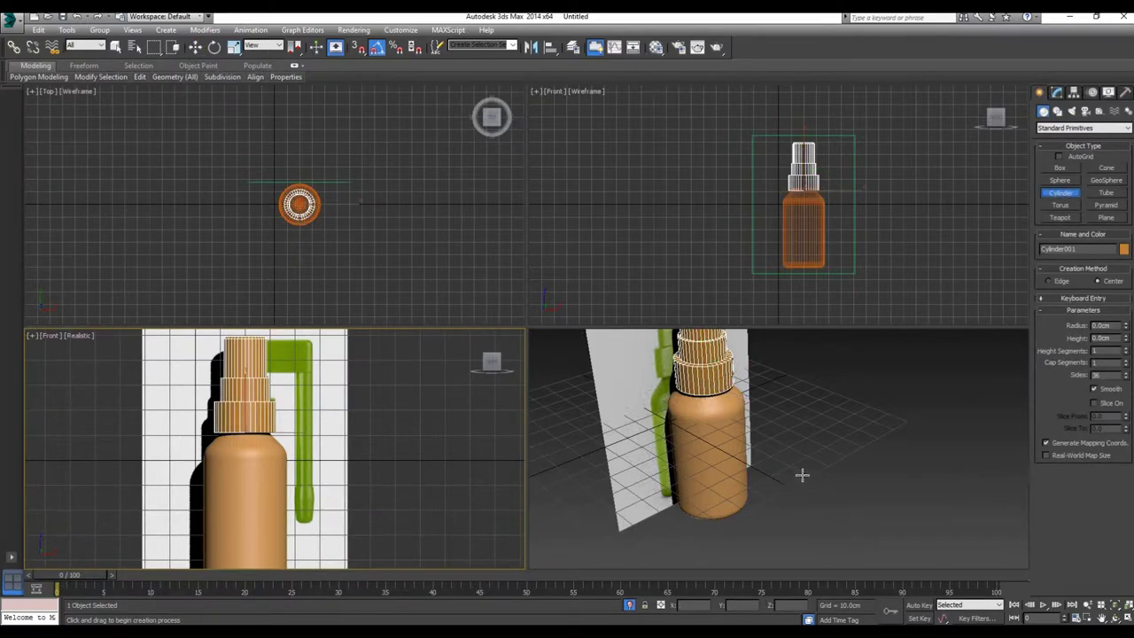
left_click_drag(803, 473, 802, 472)
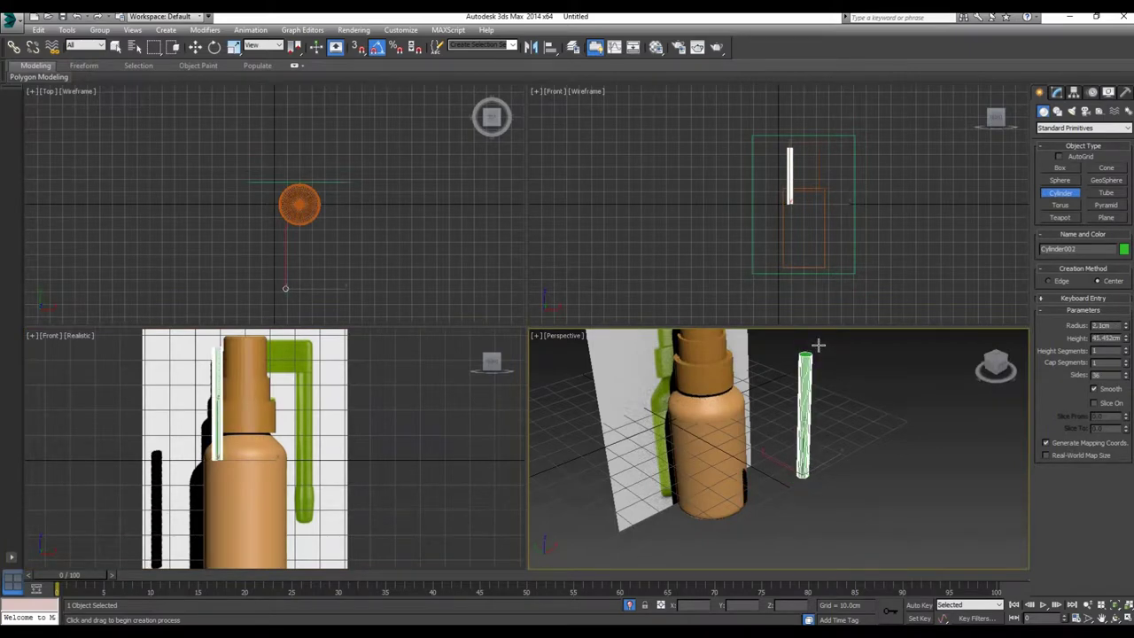
left_click(195, 47)
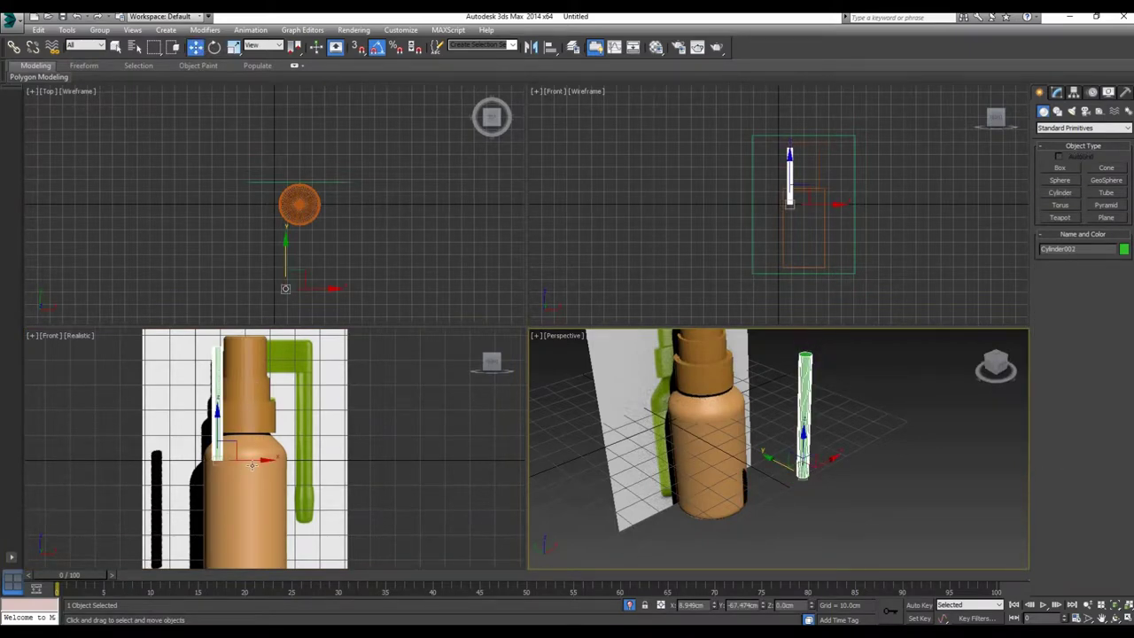
left_click_drag(252, 464, 338, 455)
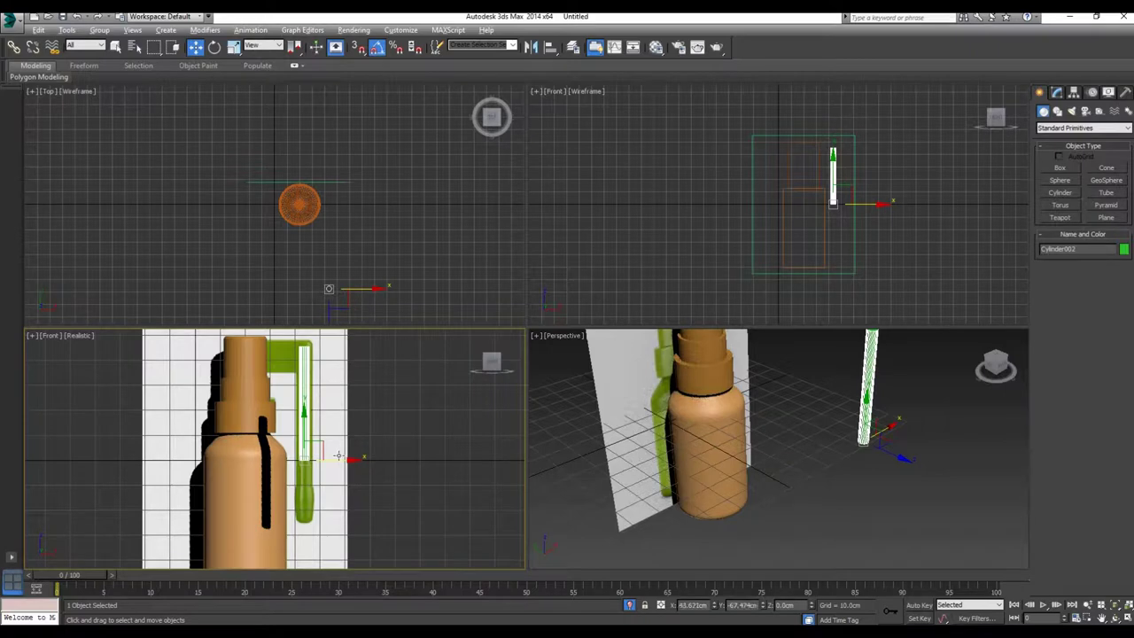
key("alt+w")
scroll(536, 328, "up", 2)
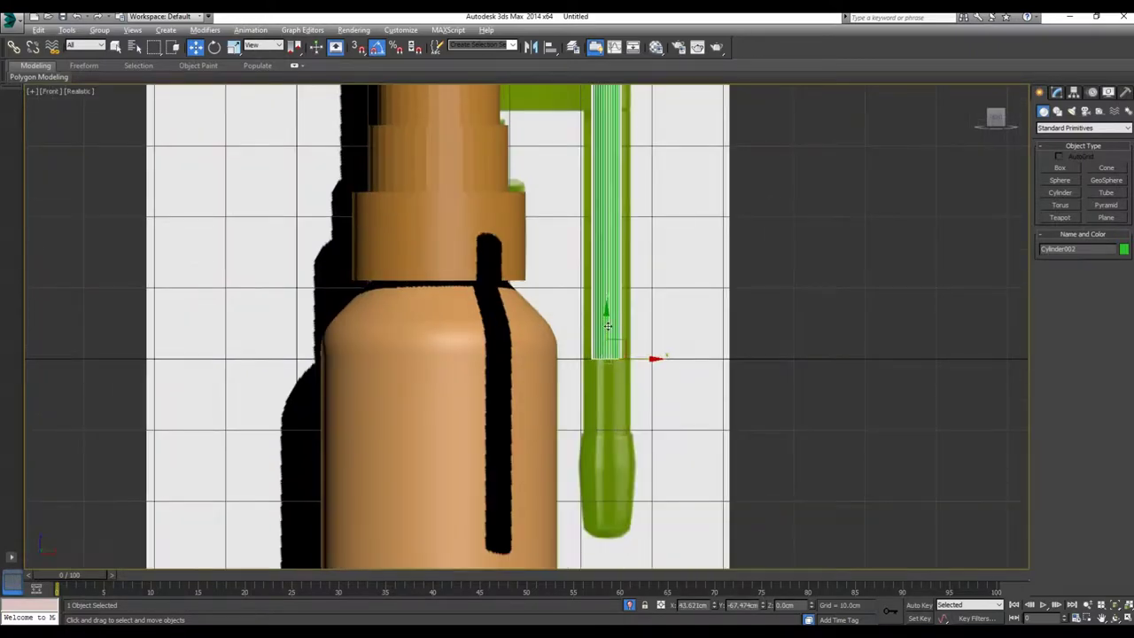
left_click_drag(608, 326, 628, 401)
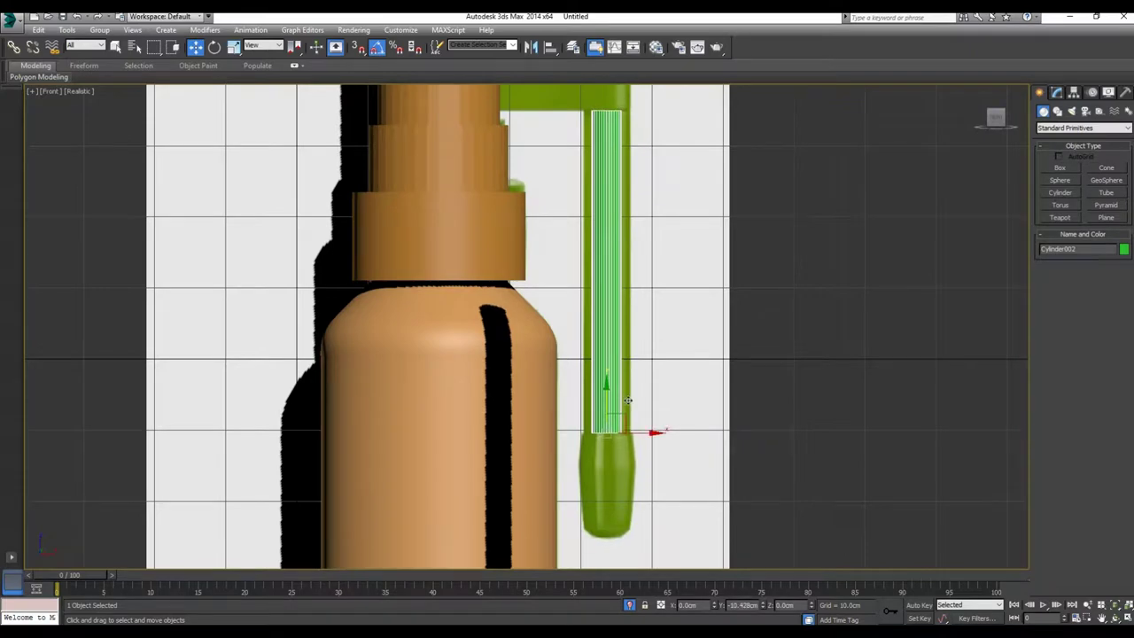
middle_click_drag(627, 400, 605, 448)
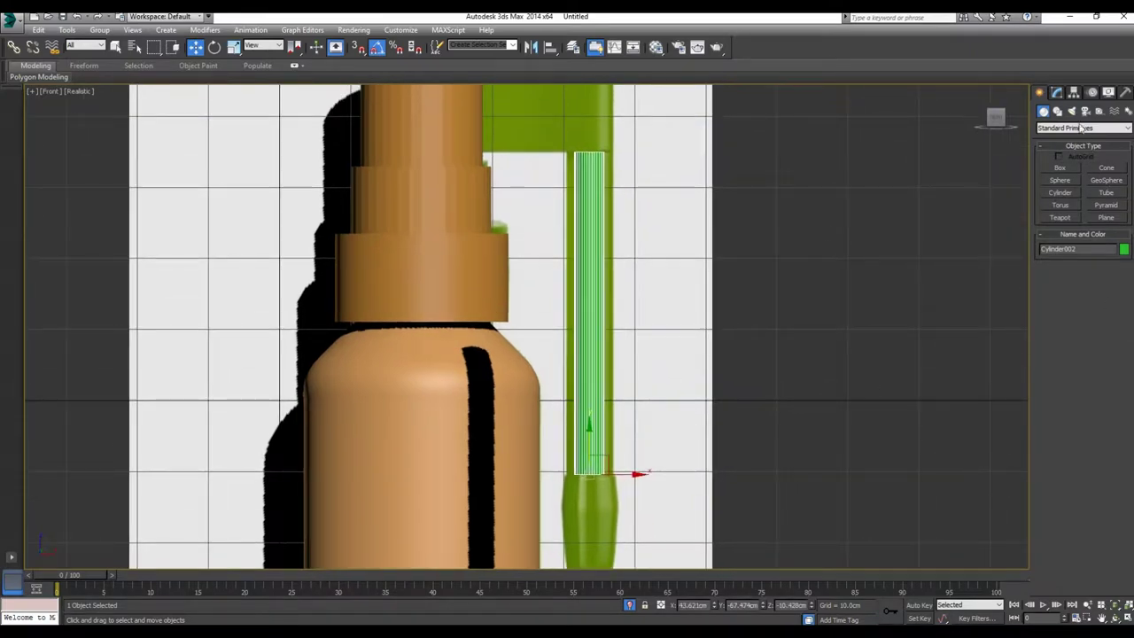
Step: Set the tube cylinder to radius 3.234cm and height 54.088cm
left_click(1056, 92)
left_click_drag(1128, 262, 1127, 221)
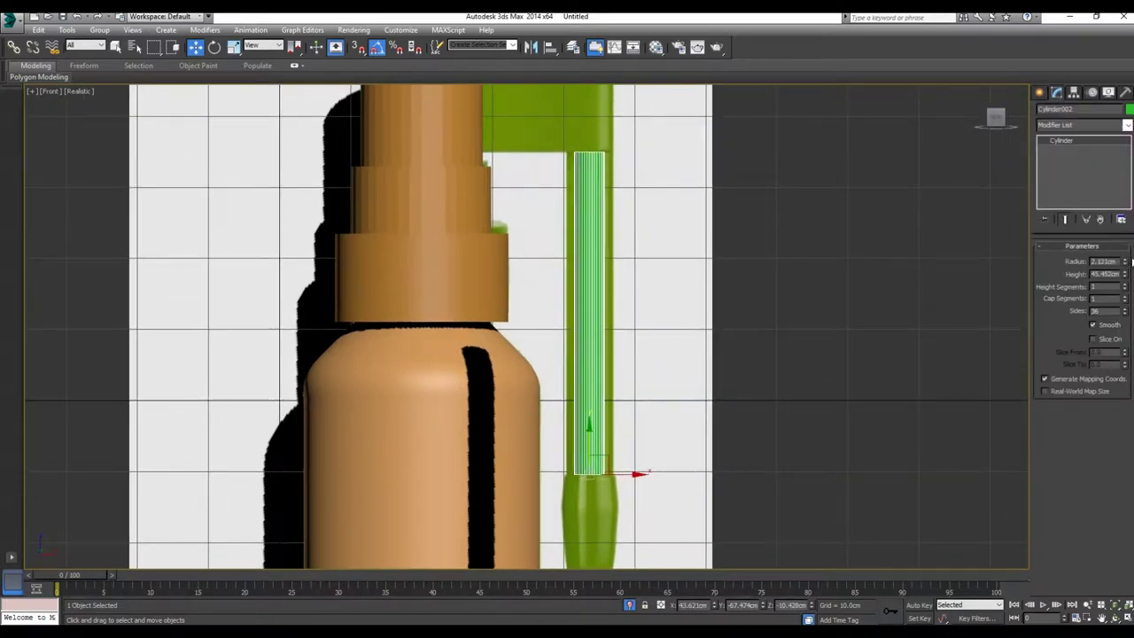
left_click_drag(1127, 262, 1128, 248)
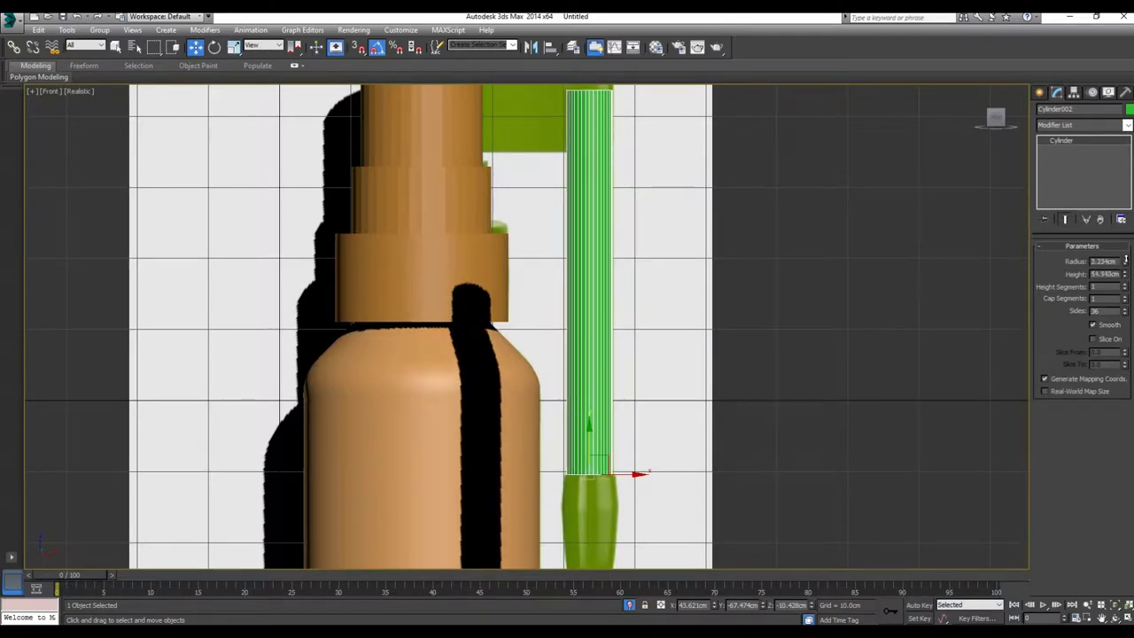
scroll(777, 381, "down", 3)
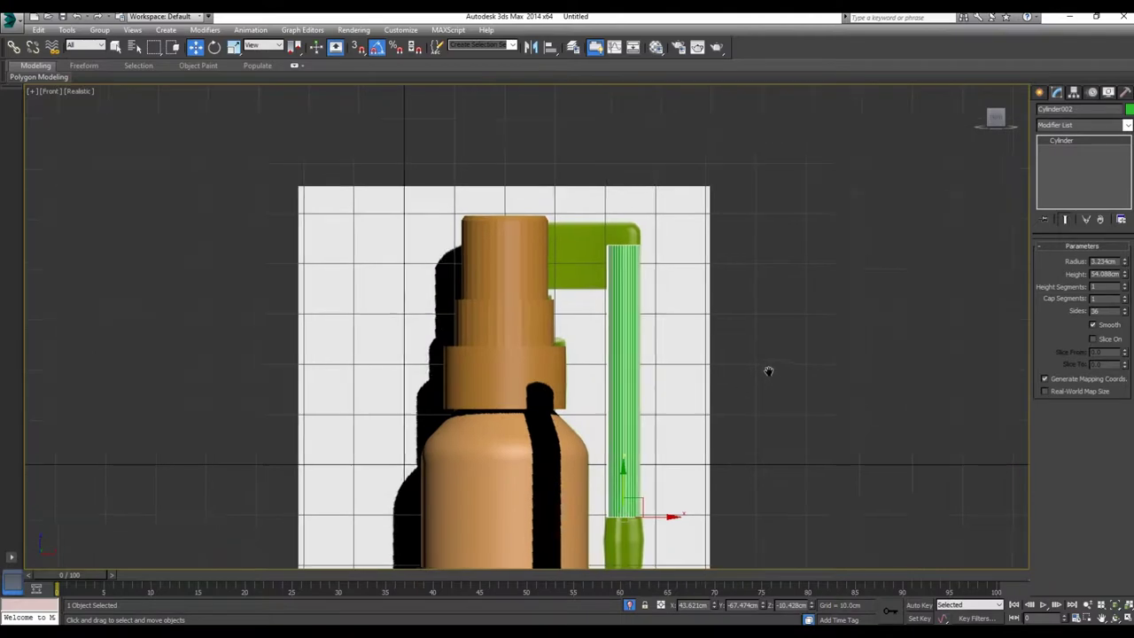
middle_click_drag(777, 381, 744, 322)
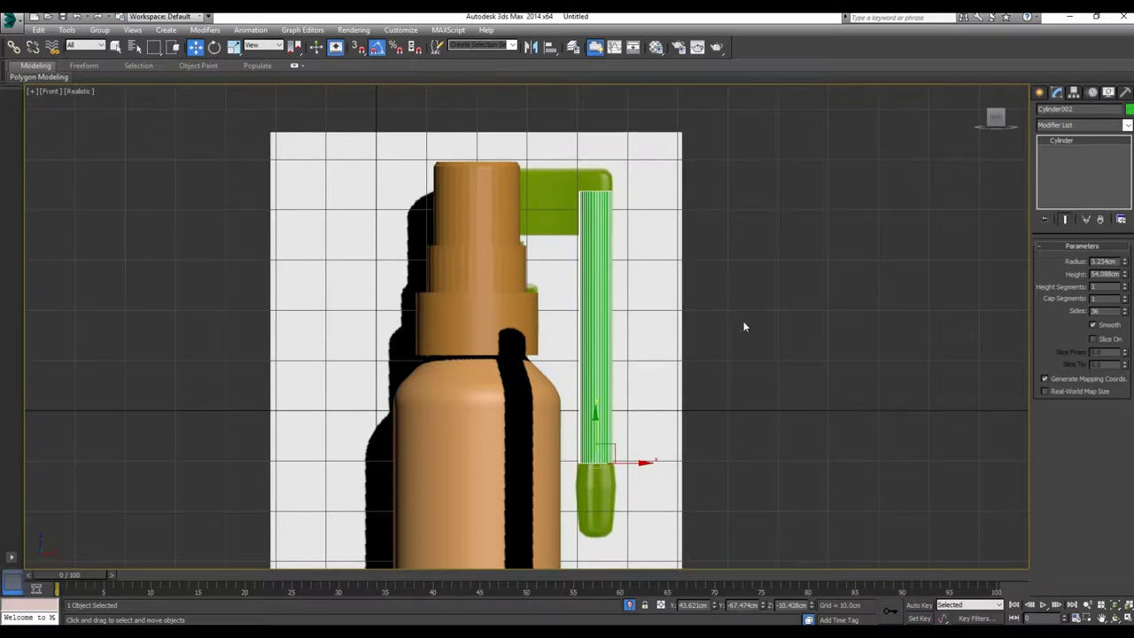
mouse_move(743, 322)
middle_mouse_down()
mouse_move(713, 364)
mouse_move(713, 331)
middle_mouse_up()
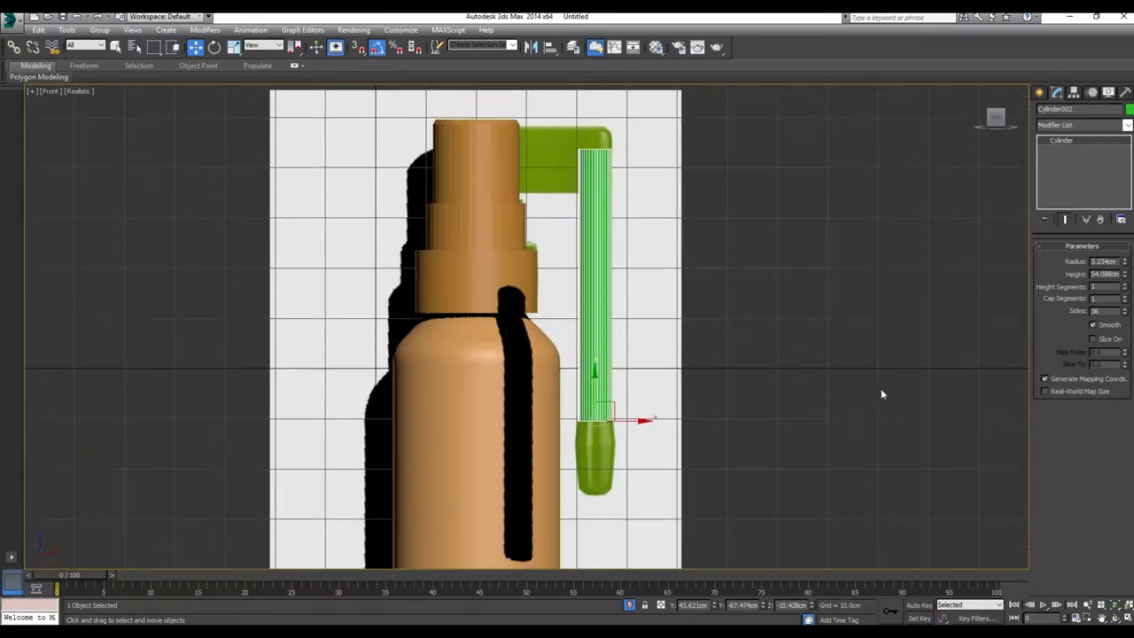
key("alt+w")
mouse_move(932, 445)
middle_mouse_down("alt")
mouse_move(918, 384)
mouse_move(893, 474)
middle_mouse_up("alt")
Step: Convert Cylinder002 to an editable poly and lower it to the green tip's bottom
right_click(880, 470)
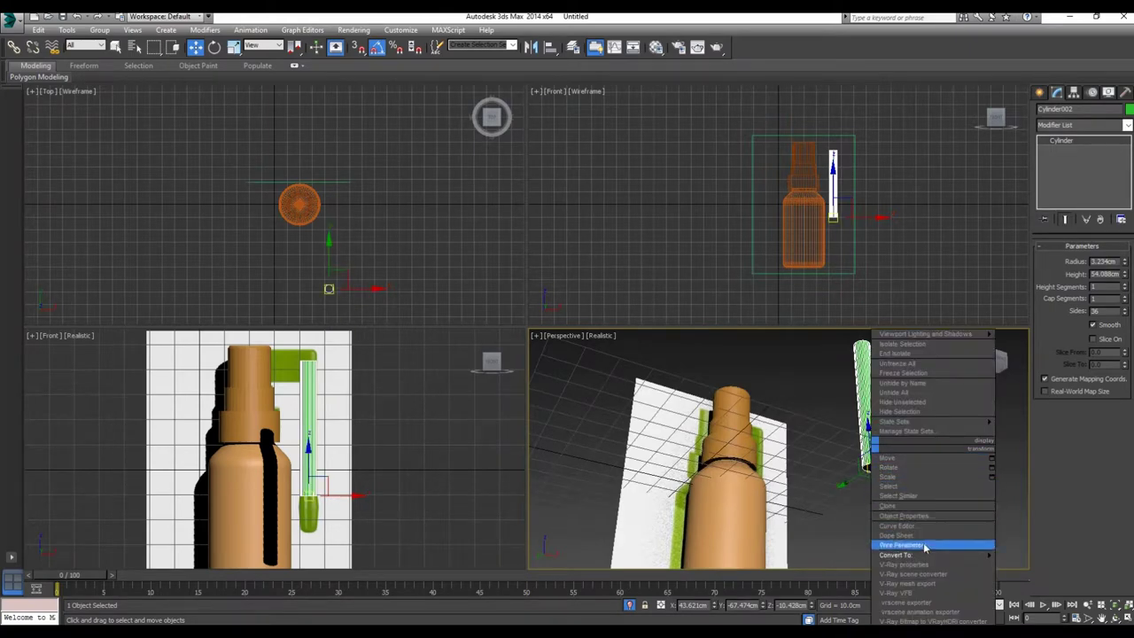
mouse_move(930, 555)
left_click(1033, 564)
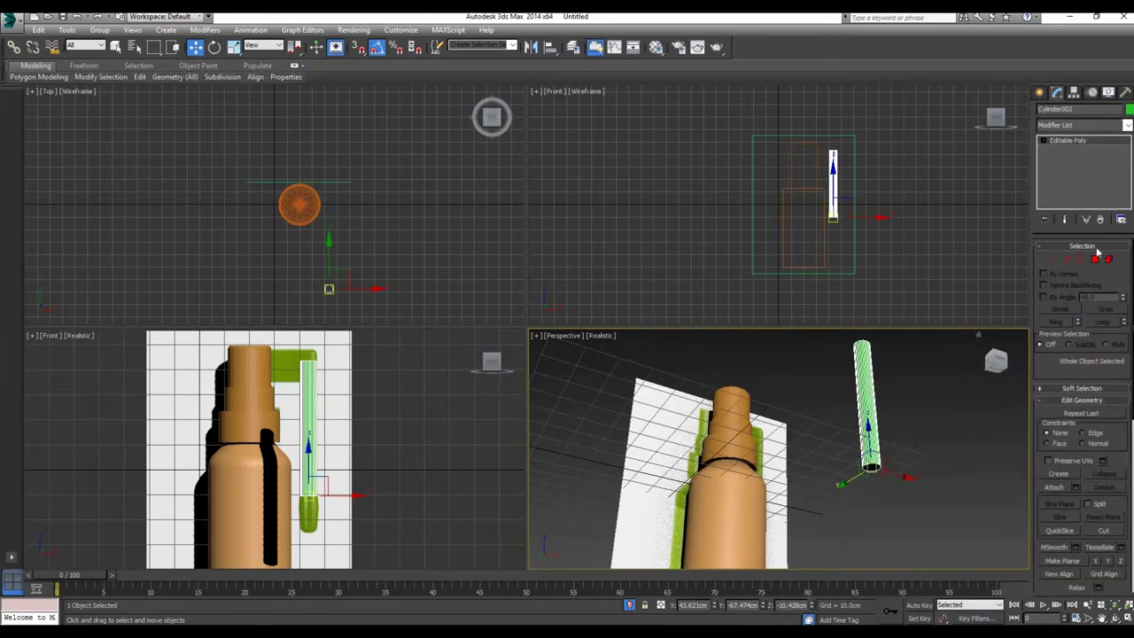
key("4")
left_click(870, 469)
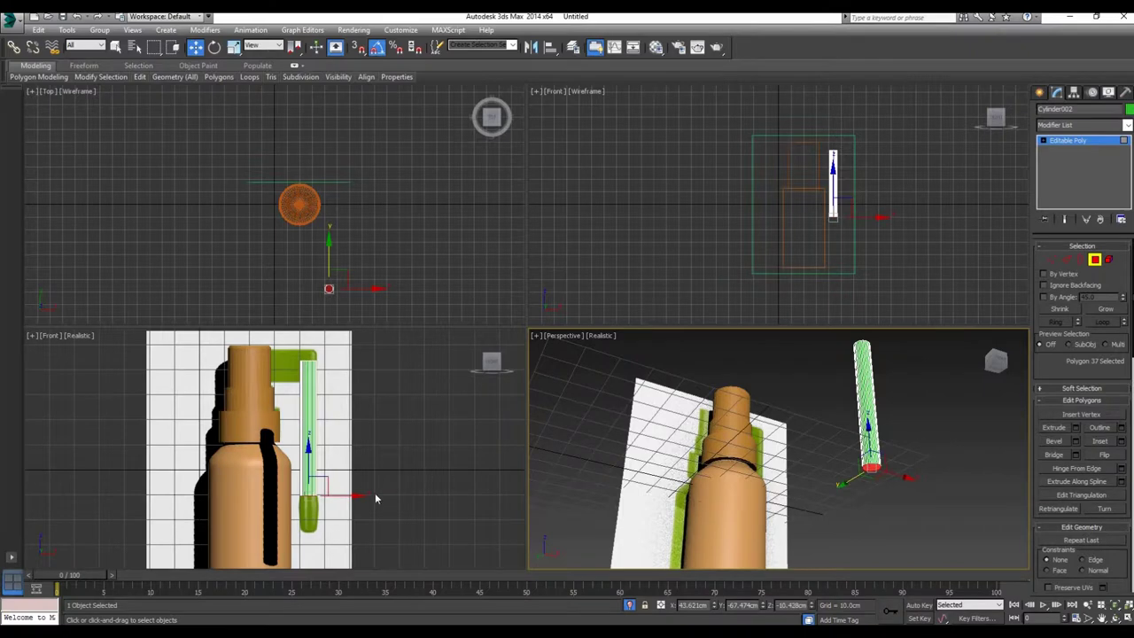
scroll(390, 479, "up", 2)
key("alt+w")
scroll(656, 383, "up", 5)
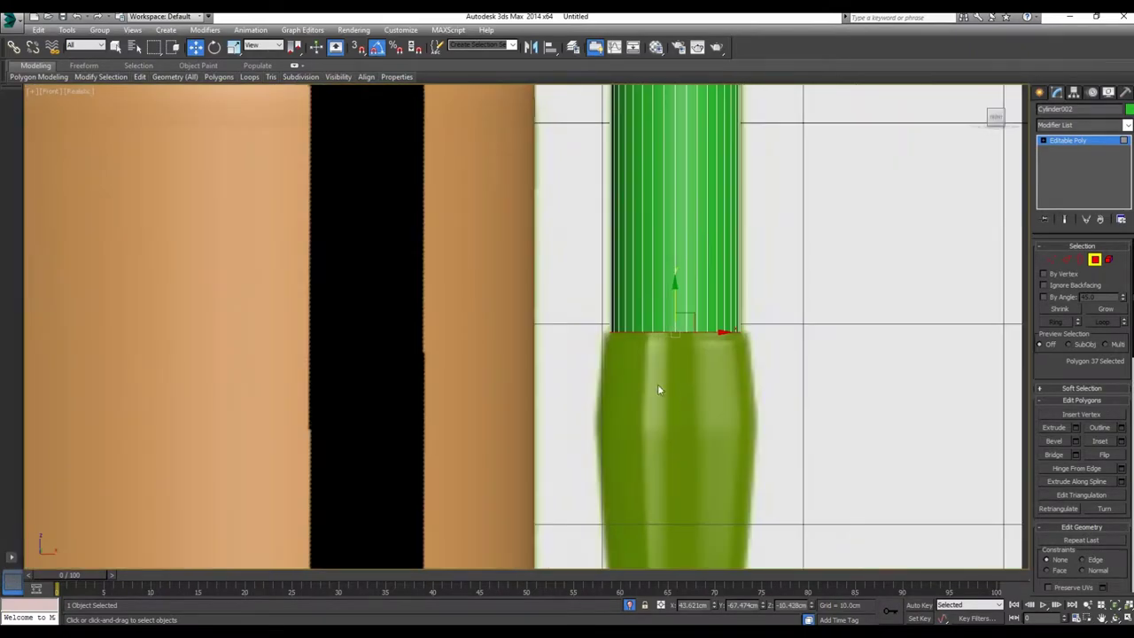
middle_click_drag(657, 386, 568, 376)
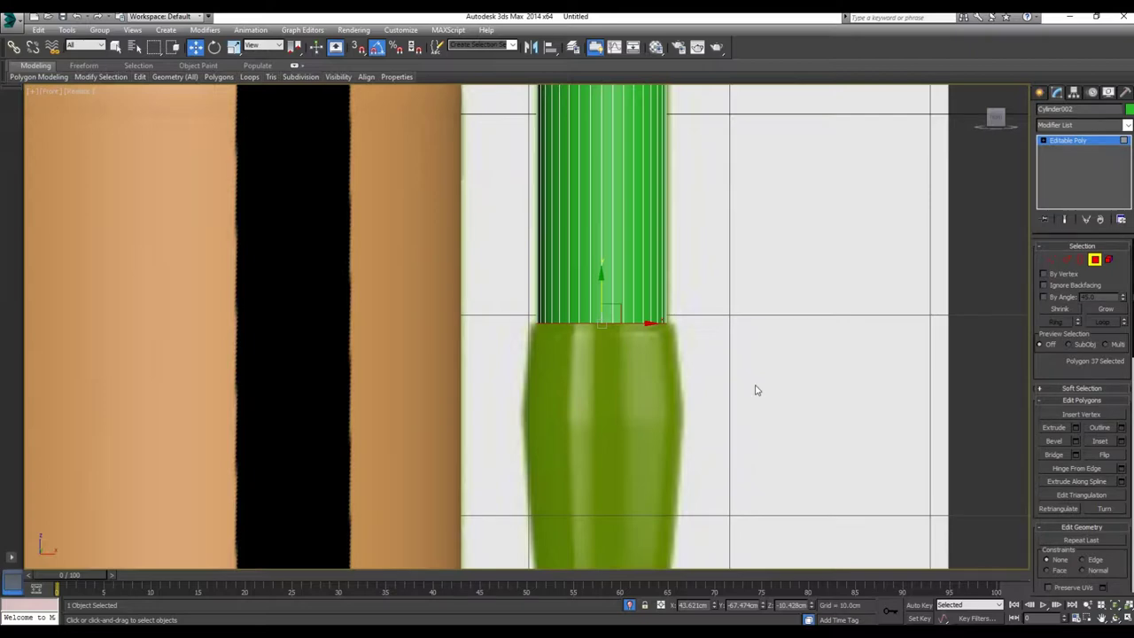
scroll(565, 388, "down", 3)
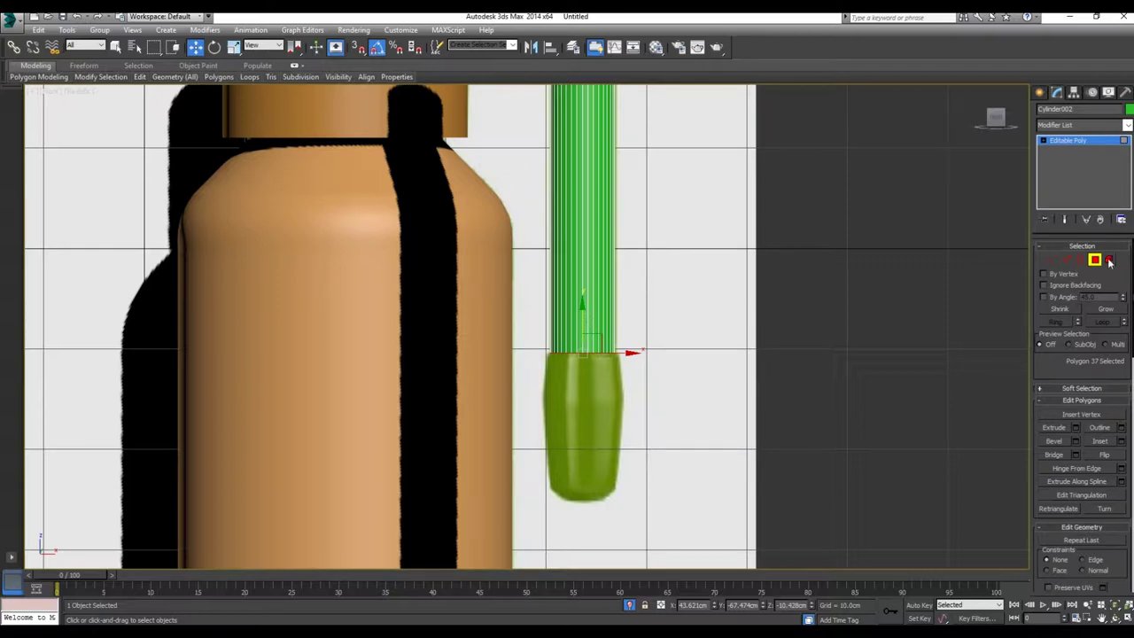
key("4")
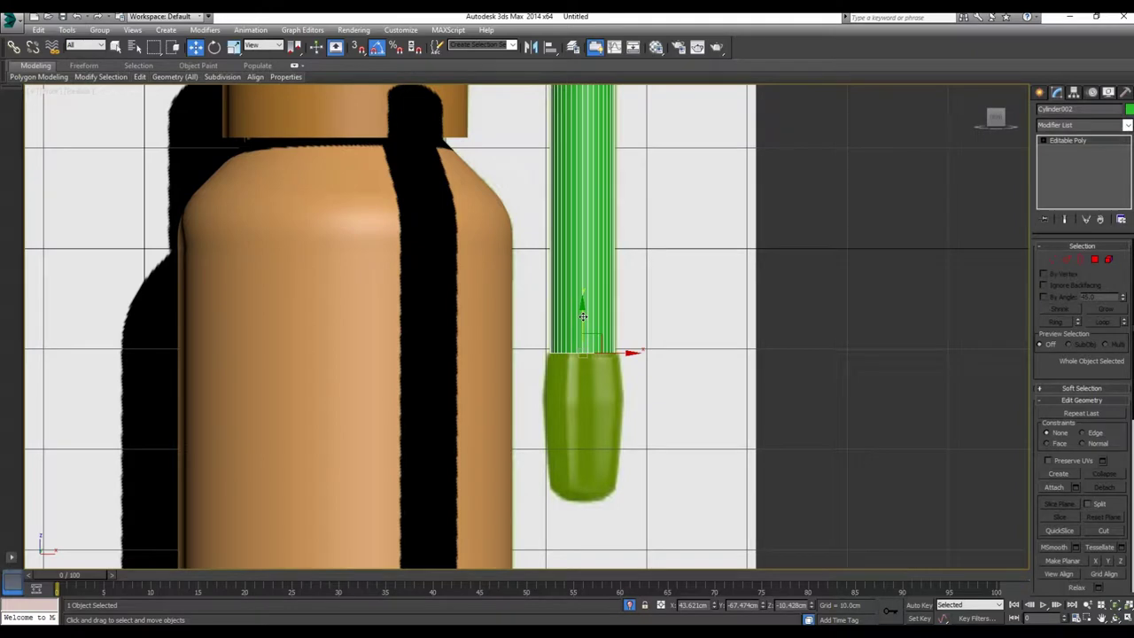
left_click_drag(581, 316, 591, 452)
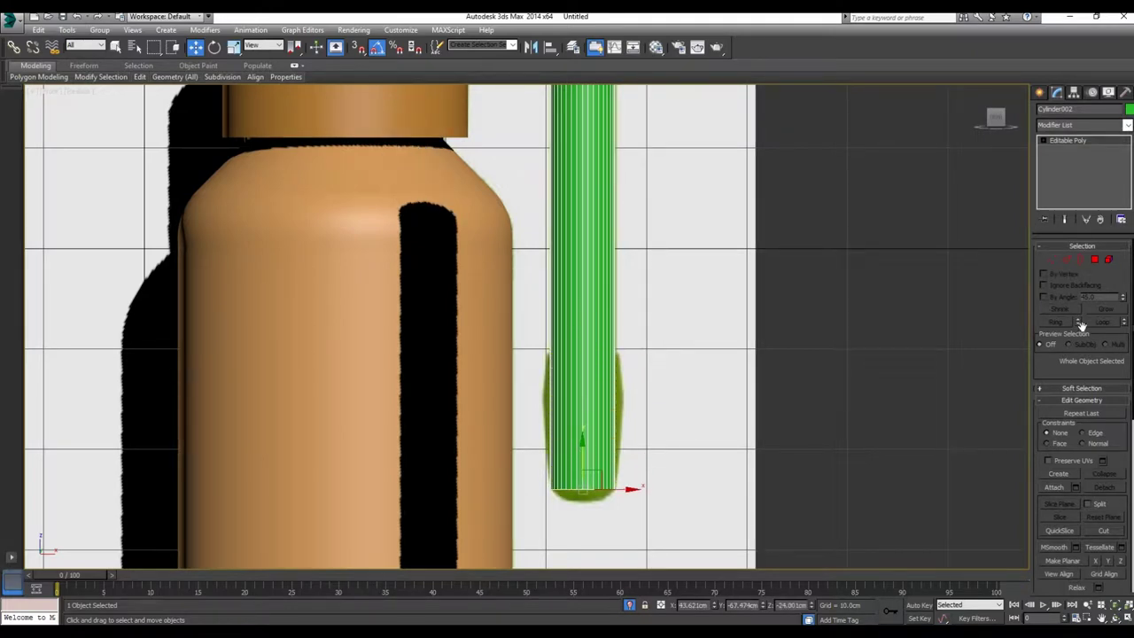
Step: Scale Cylinder002's bottom 36-vertex ring so the tube end tapers
left_click(1051, 258)
scroll(726, 284, "down", 3)
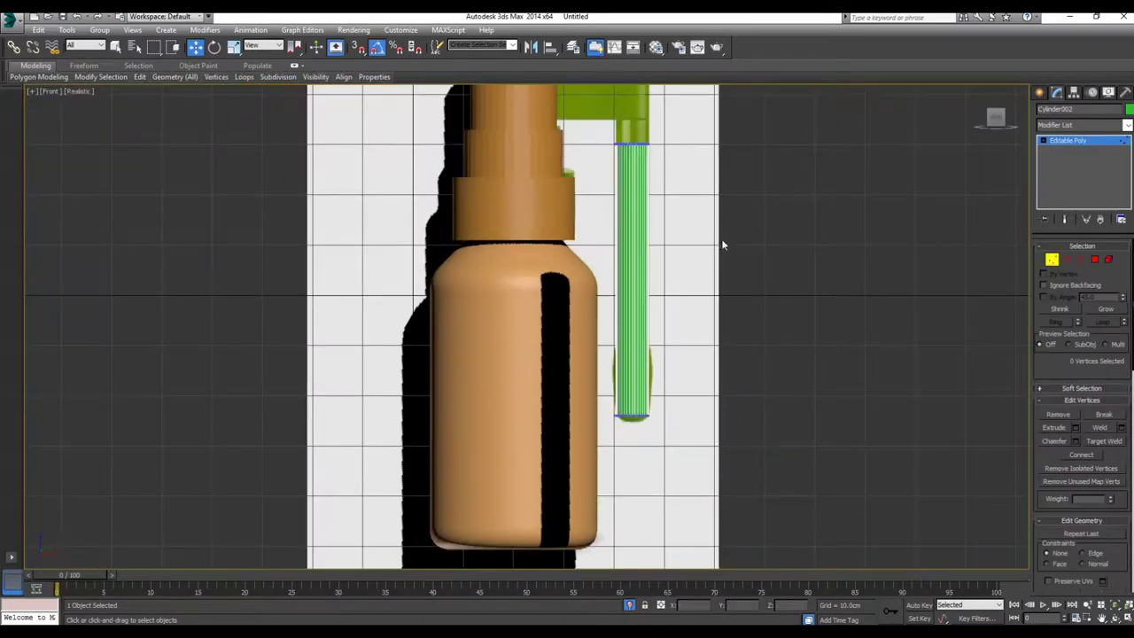
scroll(707, 245, "up", 2)
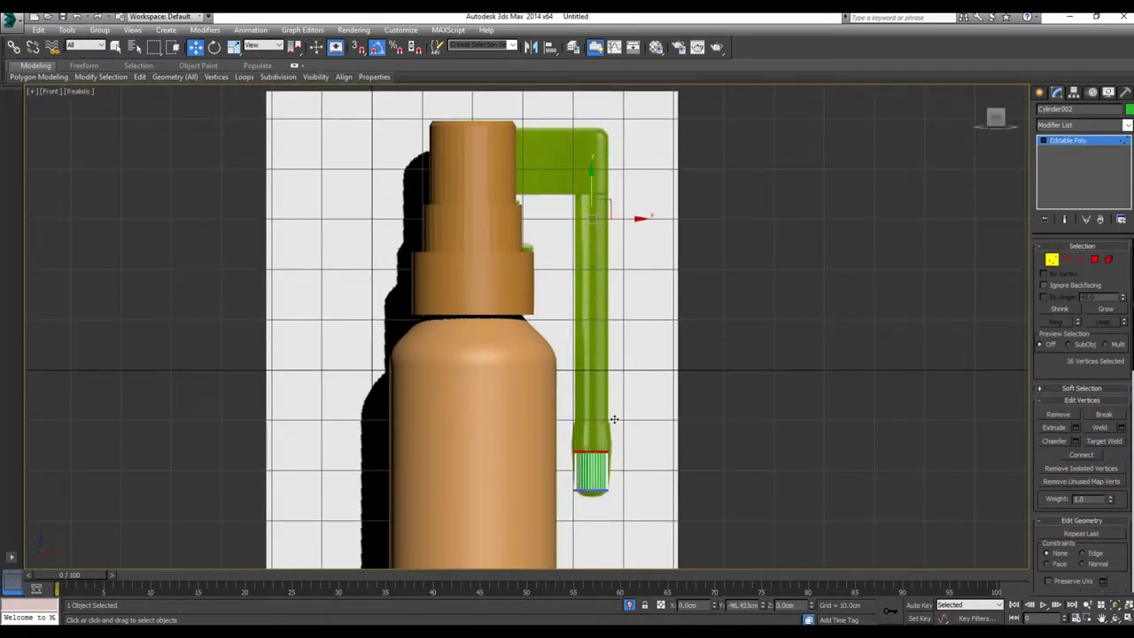
scroll(587, 465, "up", 3)
scroll(583, 461, "up", 3)
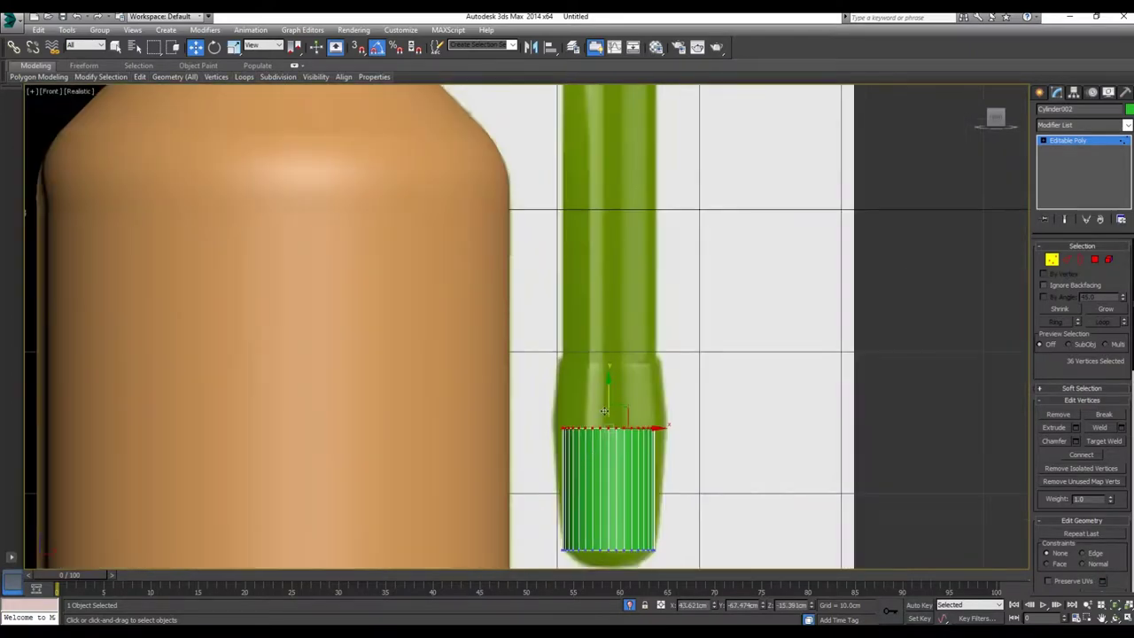
left_click(234, 46)
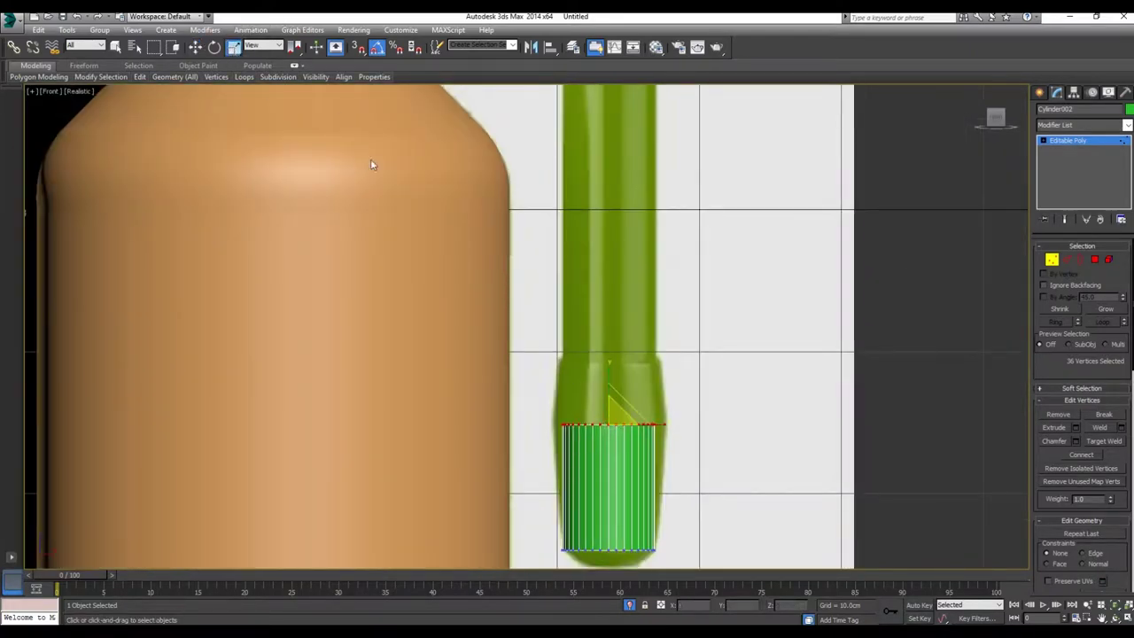
left_click_drag(644, 424, 654, 405)
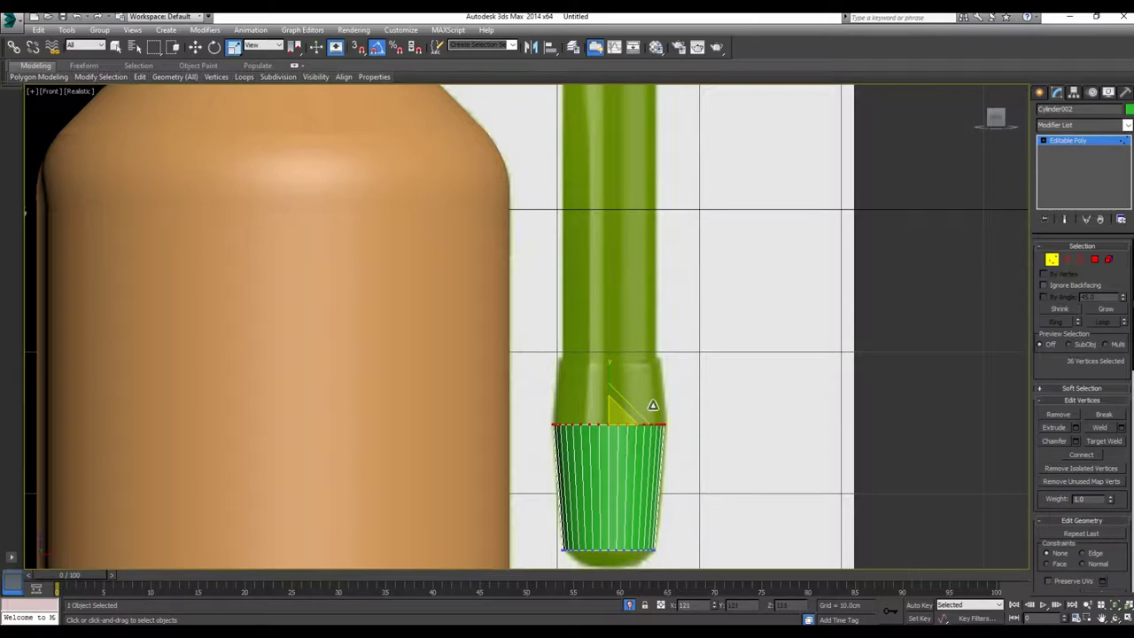
left_click_drag(653, 405, 660, 400)
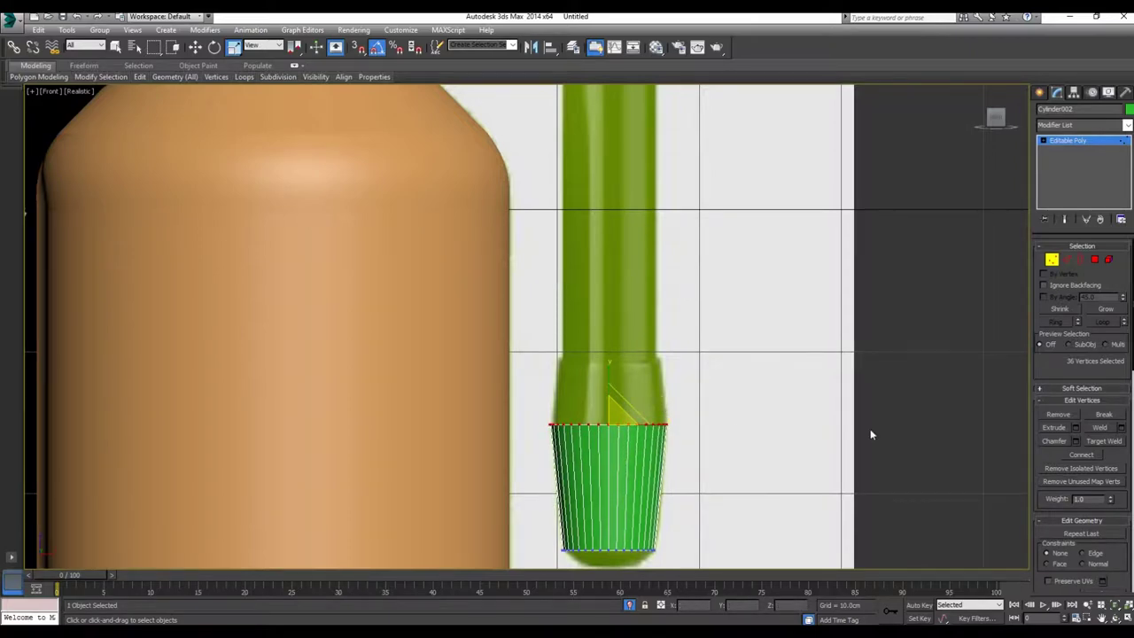
left_click(1096, 260)
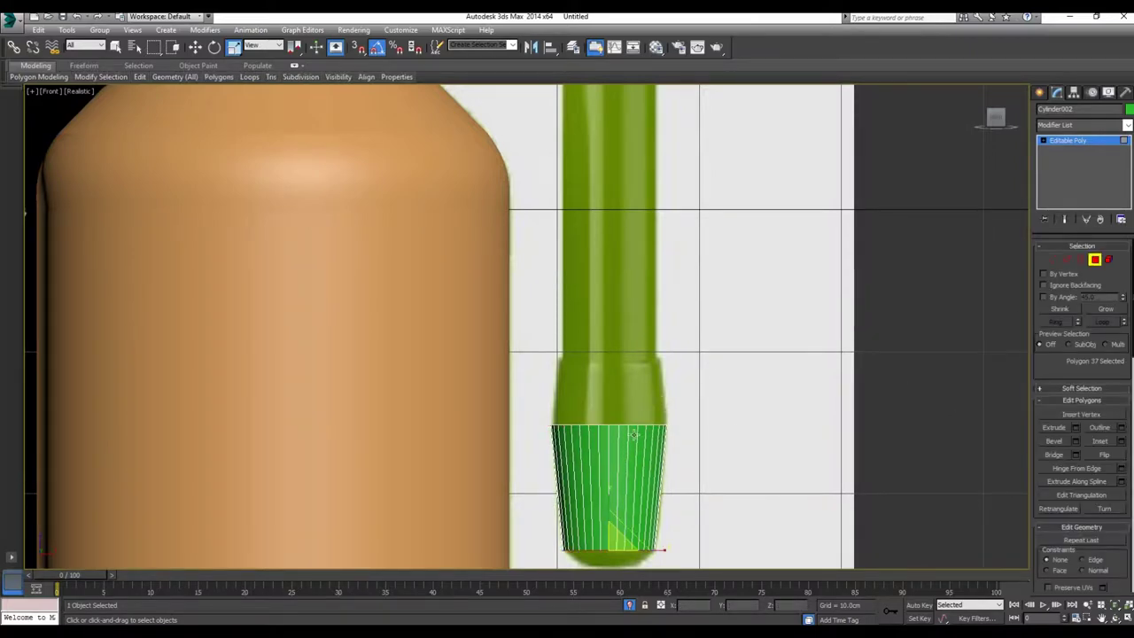
Step: Extrude the tube's top face about 4.4cm and scale it inward
key("alt+w")
middle_click_drag(726, 496, 767, 511, "alt")
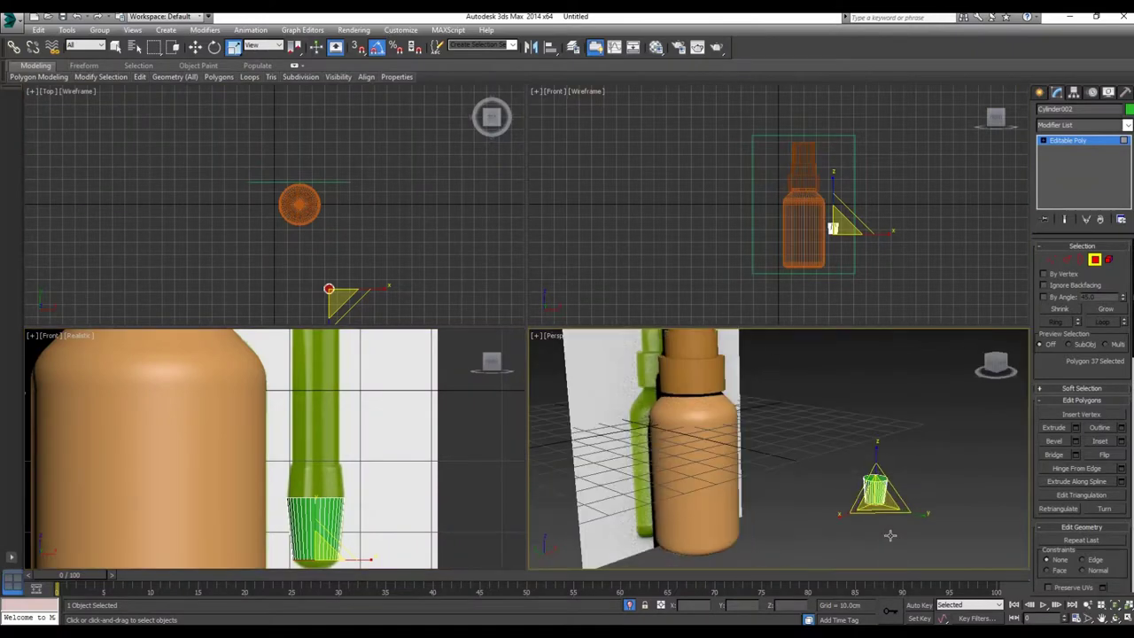
middle_click(379, 493)
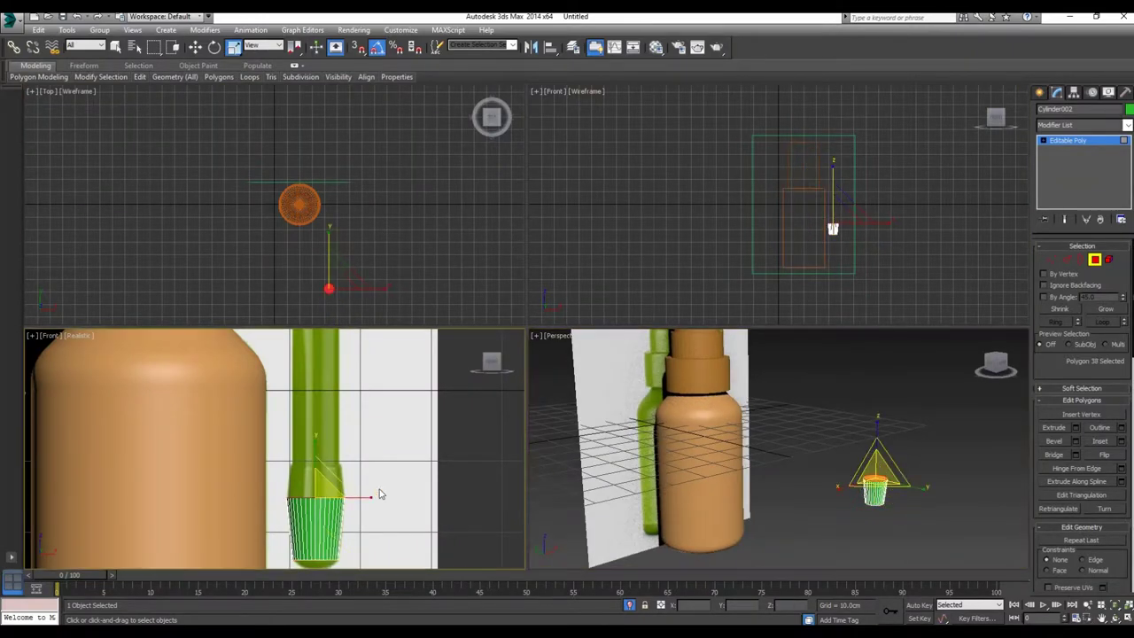
key("alt+w")
left_click(1076, 427)
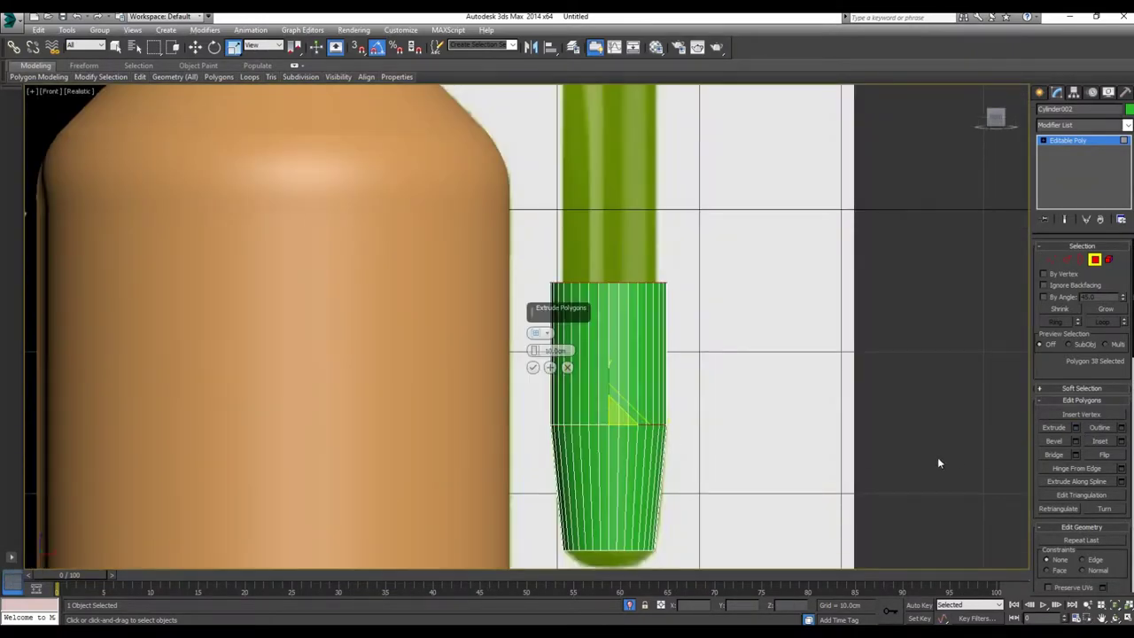
left_click_drag(534, 351, 549, 431)
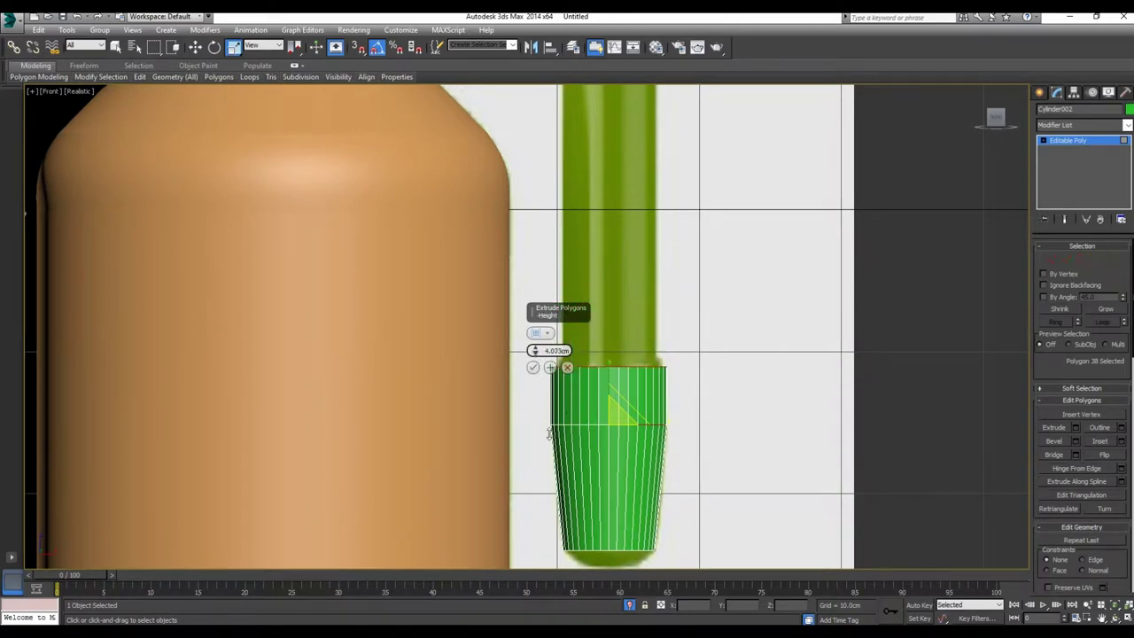
left_click(533, 366)
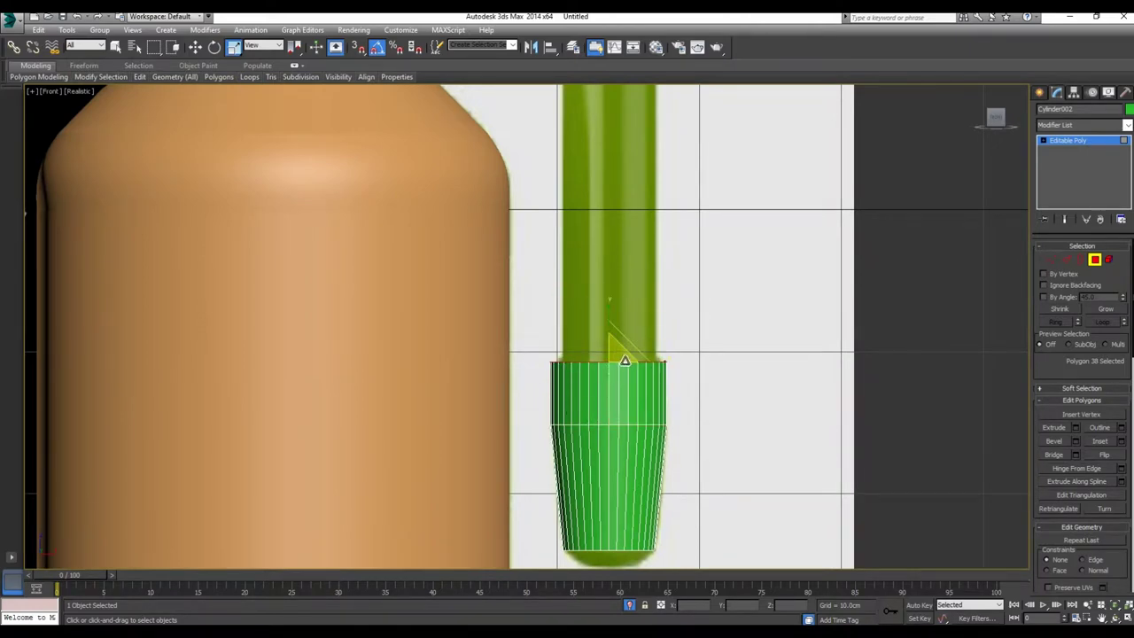
left_click_drag(625, 361, 611, 368)
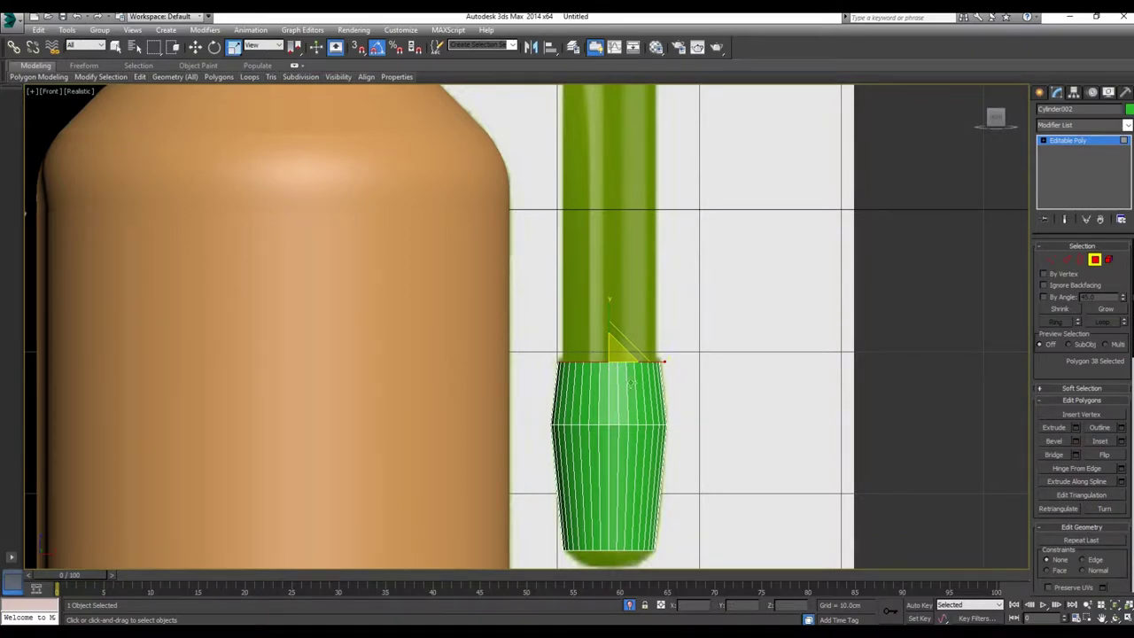
Step: Inset the narrowed top face of the green cylinder
left_click(1122, 442)
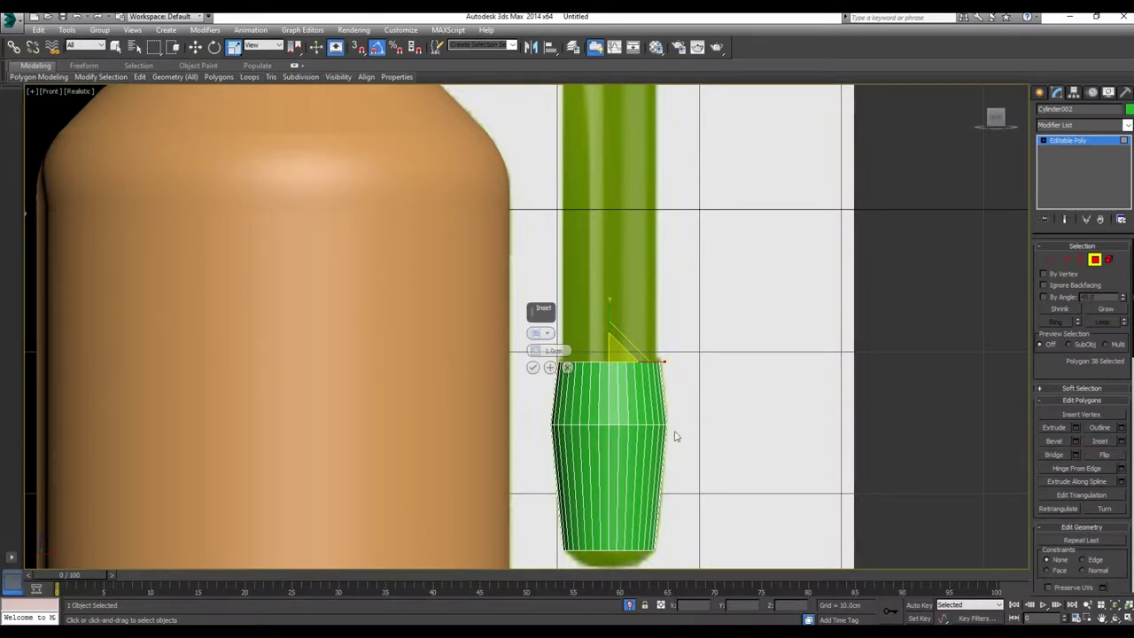
key("alt+w")
scroll(873, 465, "up", 5)
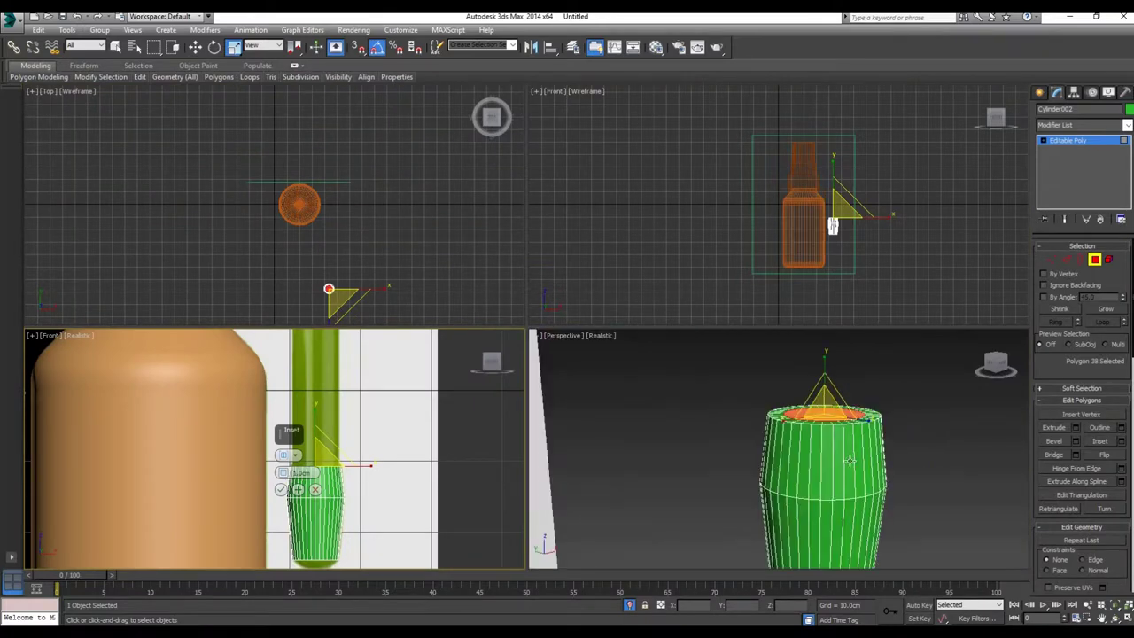
middle_click_drag(873, 465, 851, 461, "alt")
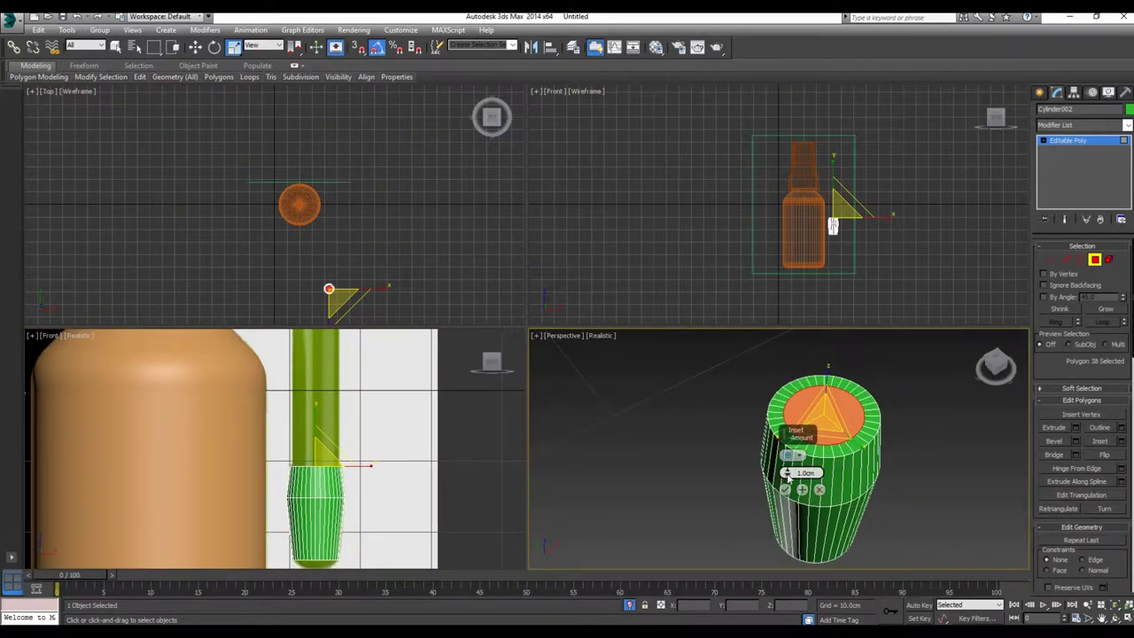
left_click_drag(787, 475, 798, 474)
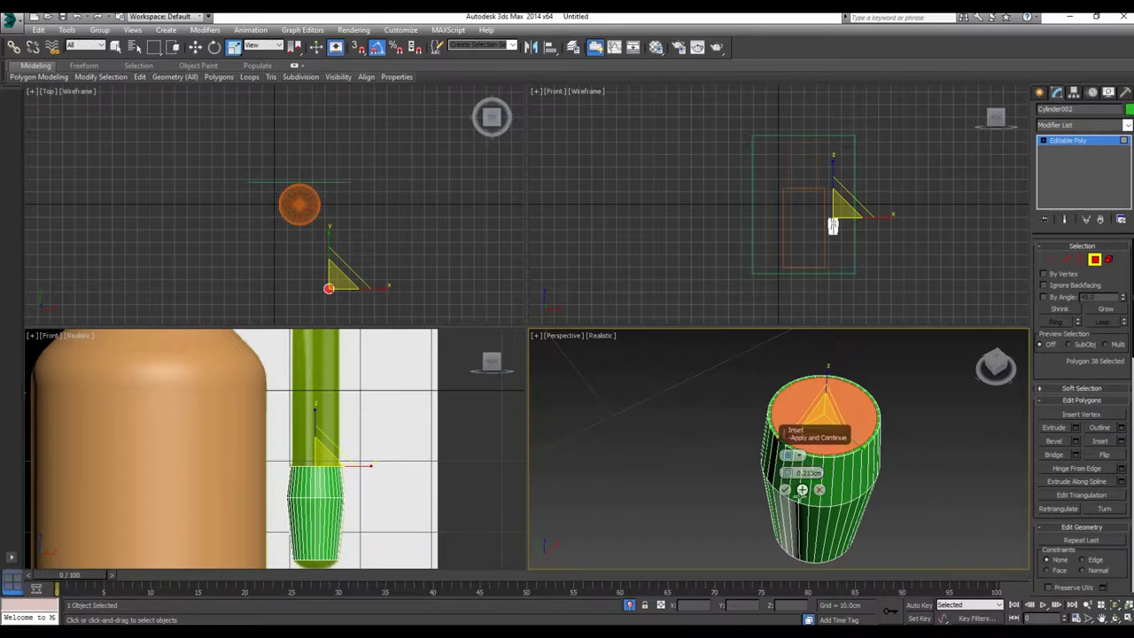
left_click(785, 489)
Step: Extrude the top face about 46cm so the tube reaches the spray head
left_click(1075, 427)
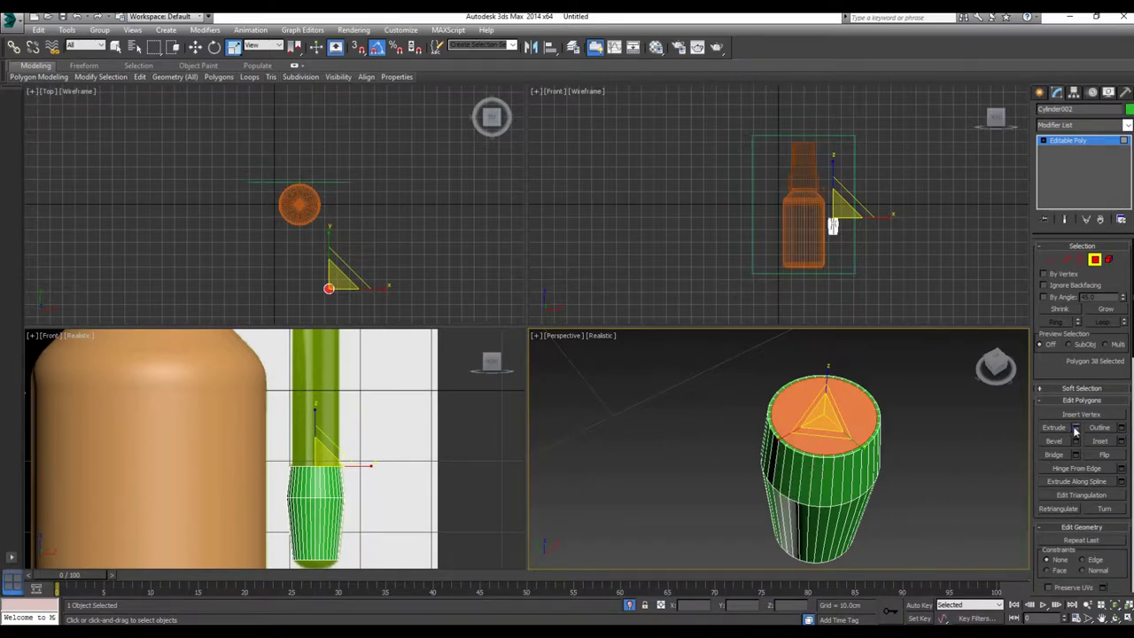
key("alt+w")
scroll(566, 432, "down", 2)
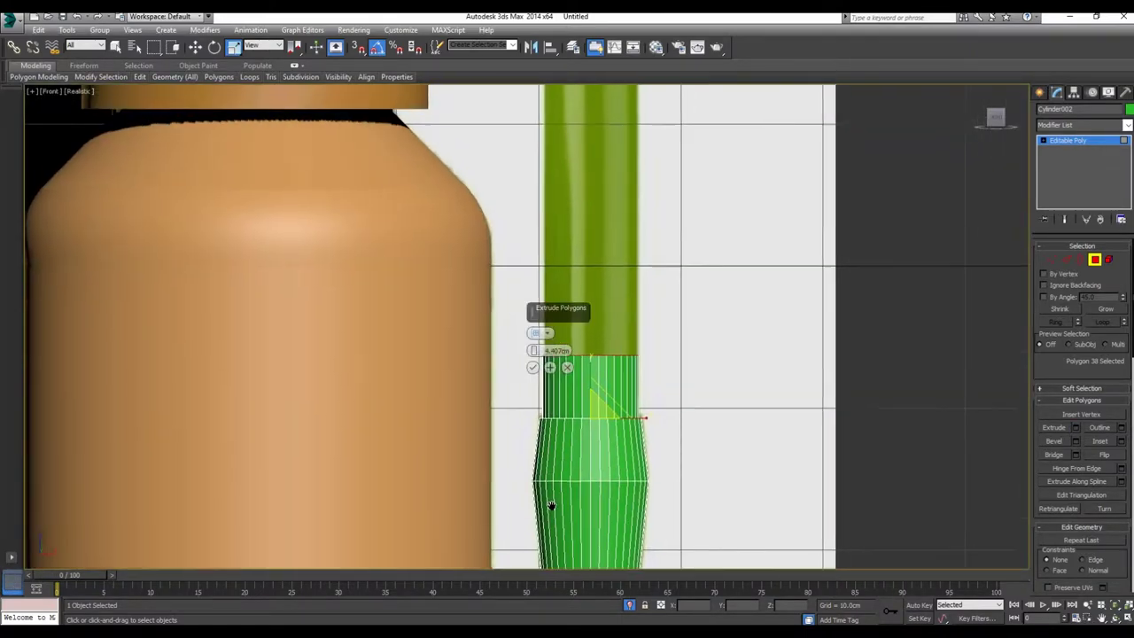
scroll(546, 496, "down", 4)
left_click_drag(533, 351, 534, 292)
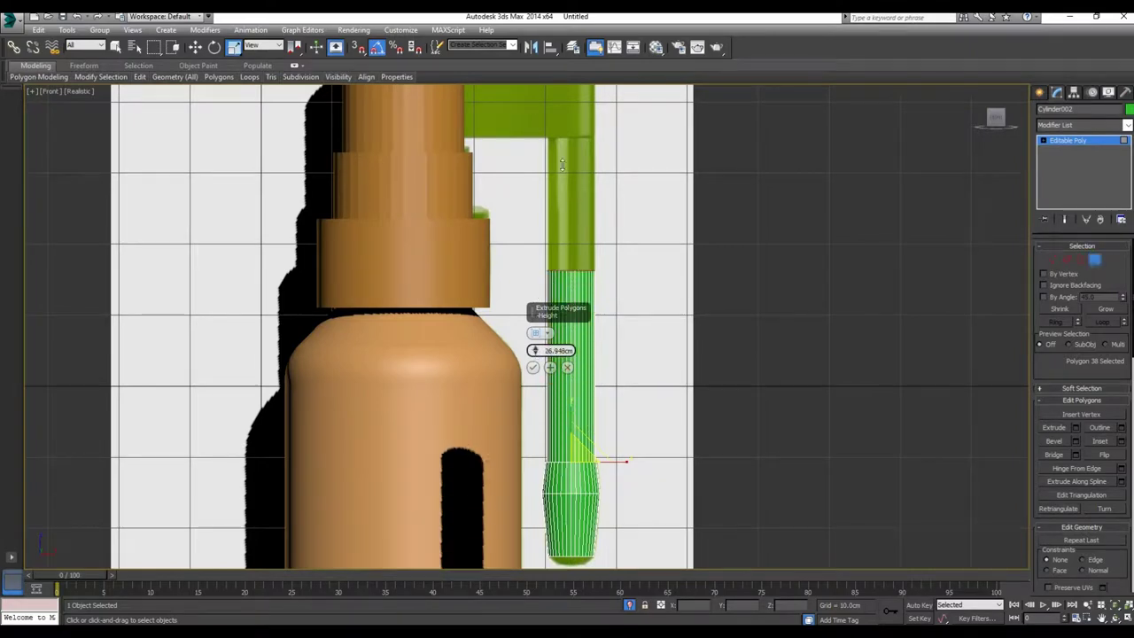
mouse_move(642, 202)
middle_mouse_down()
mouse_move(637, 249)
mouse_move(621, 250)
middle_mouse_up()
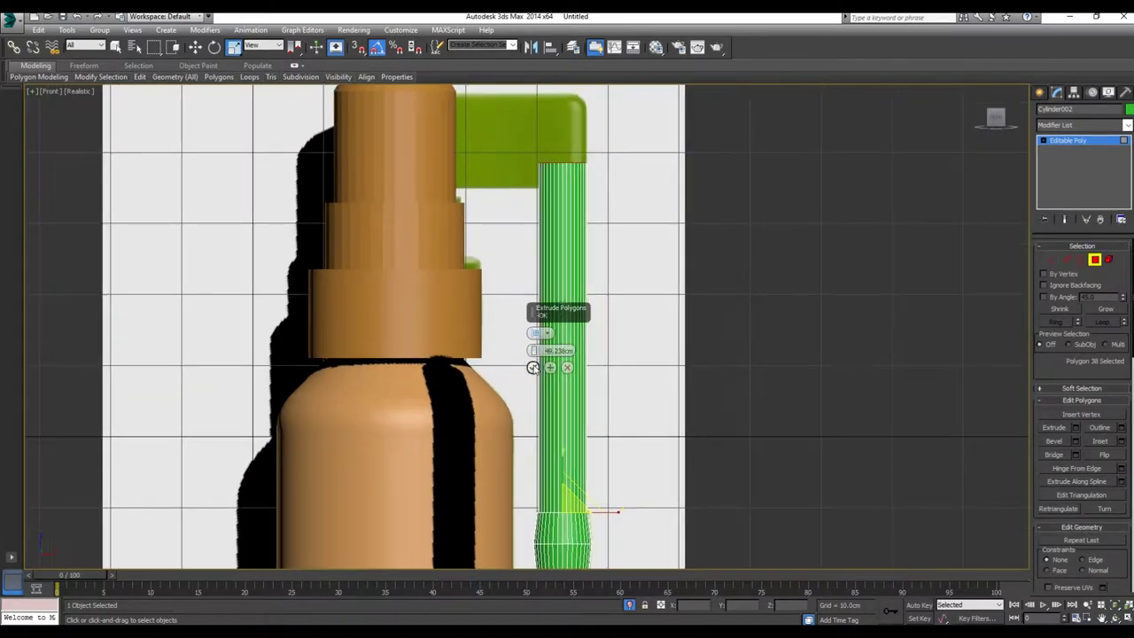
left_click(533, 366)
middle_click_drag(584, 428, 572, 275)
scroll(560, 484, "up", 5)
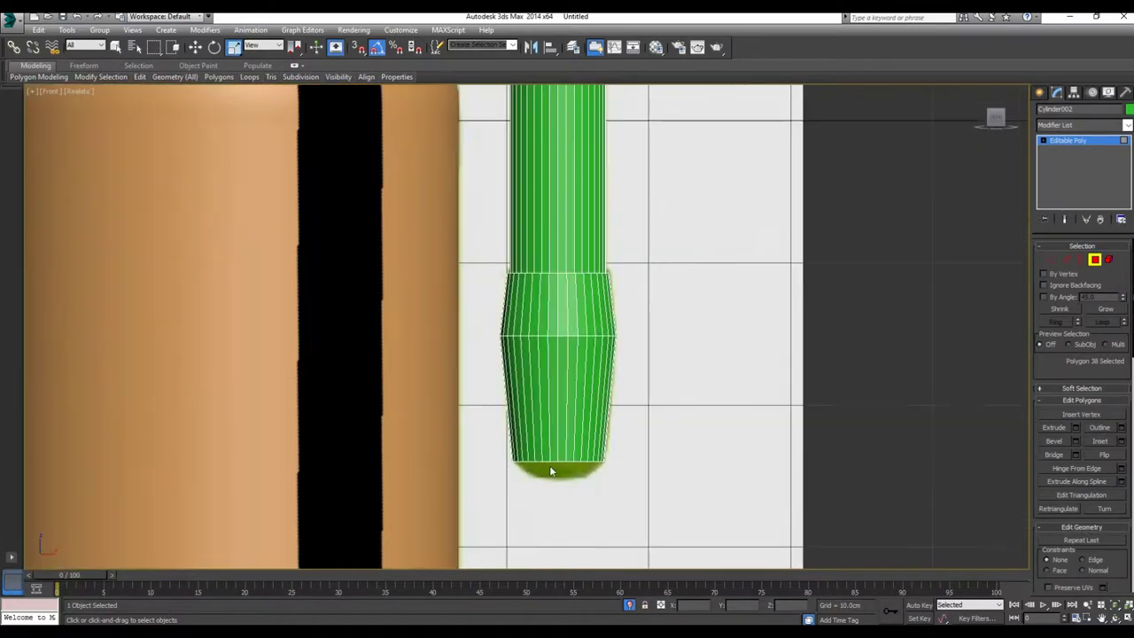
scroll(584, 478, "up", 2)
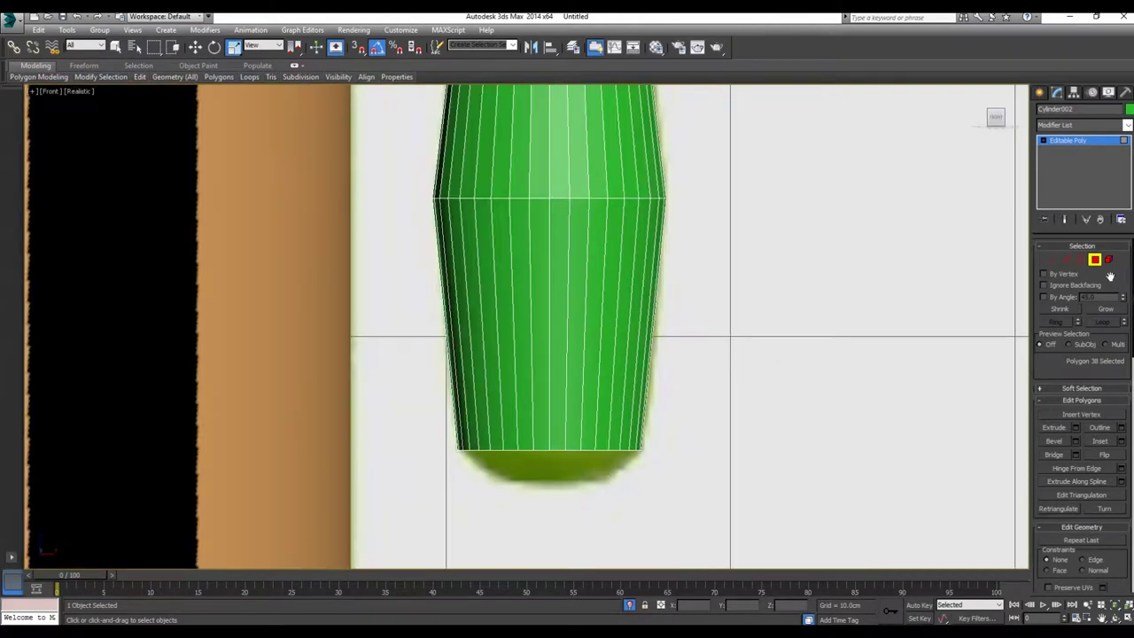
key("alt+w")
scroll(811, 455, "down", 5)
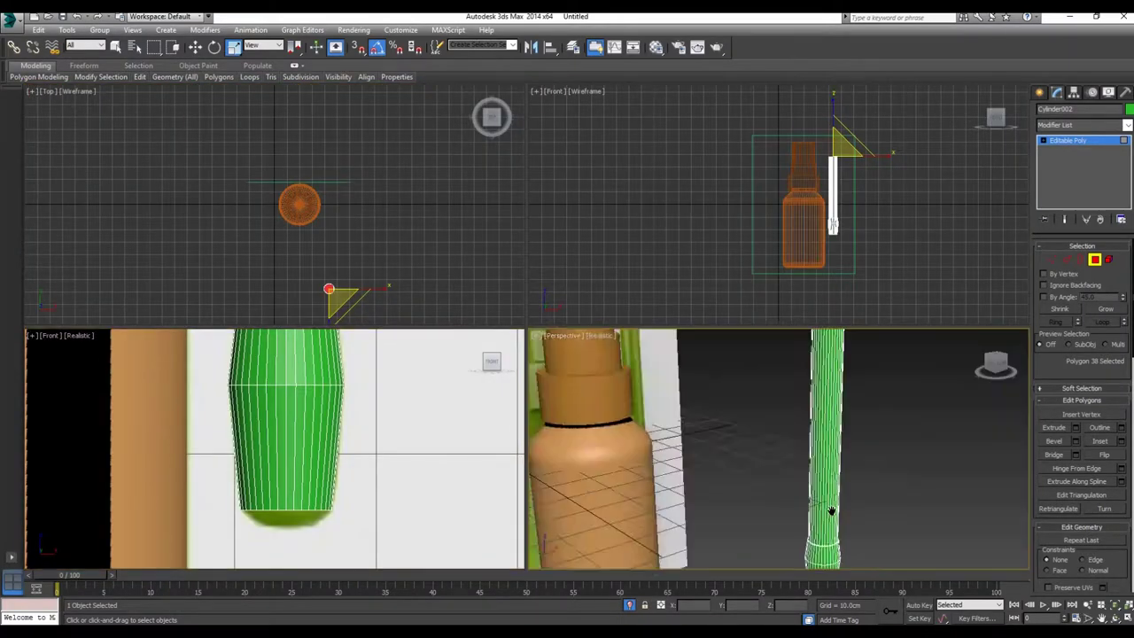
middle_click_drag(810, 455, 618, 450, "alt")
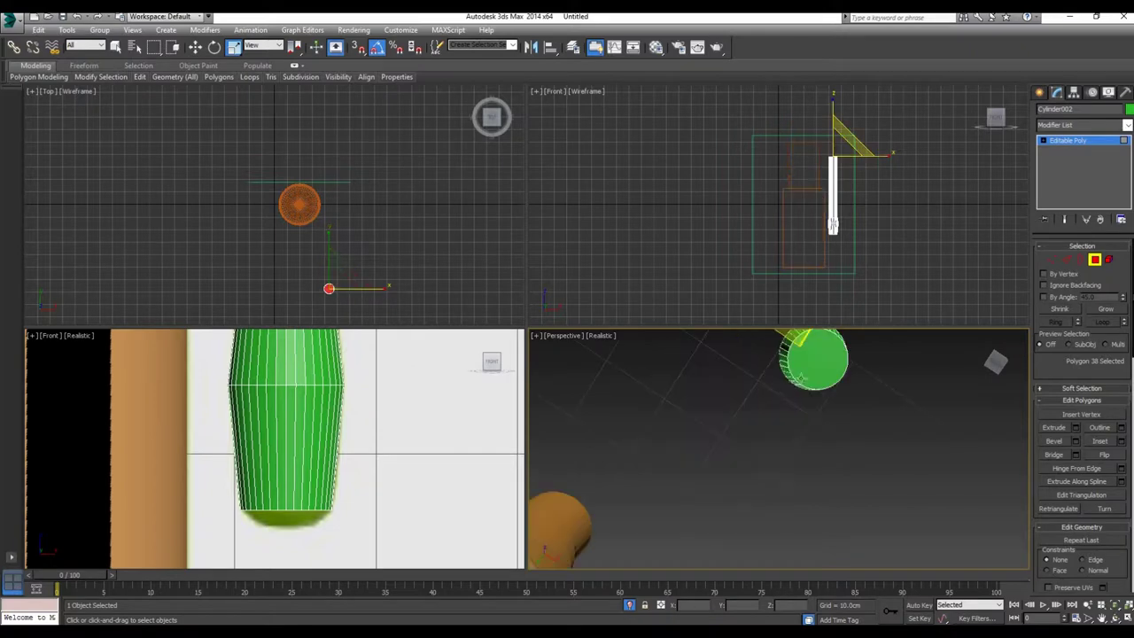
right_click(297, 451)
key("alt+w")
Step: Extrude the tube's bottom face by a thin 0.144cm
scroll(558, 473, "up", 2)
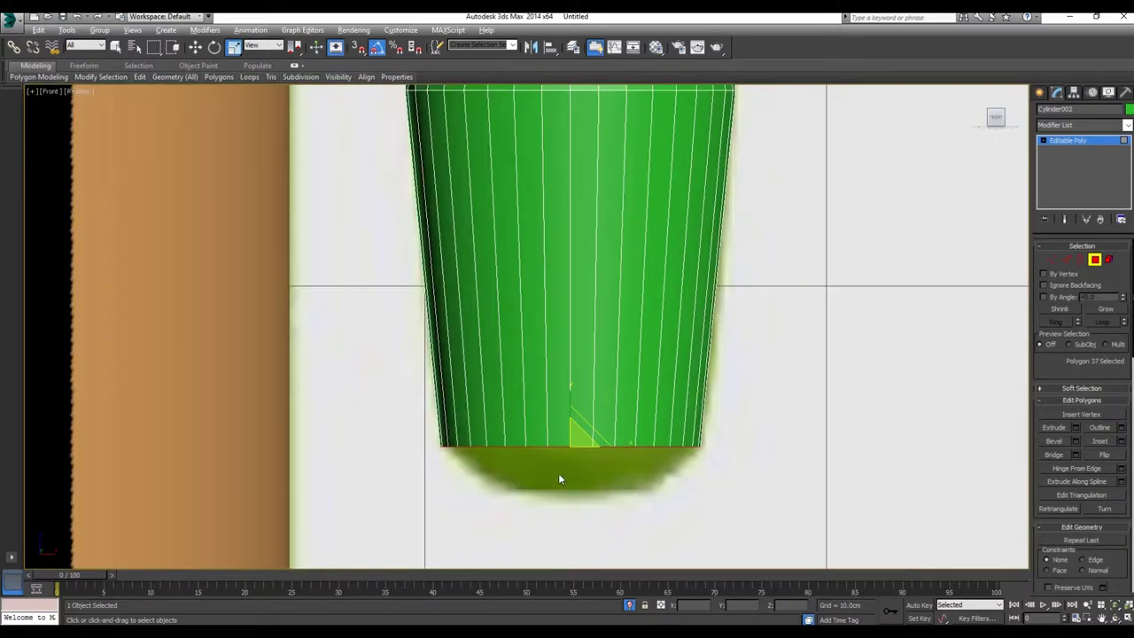
scroll(746, 422, "up", 1)
left_click(1075, 428)
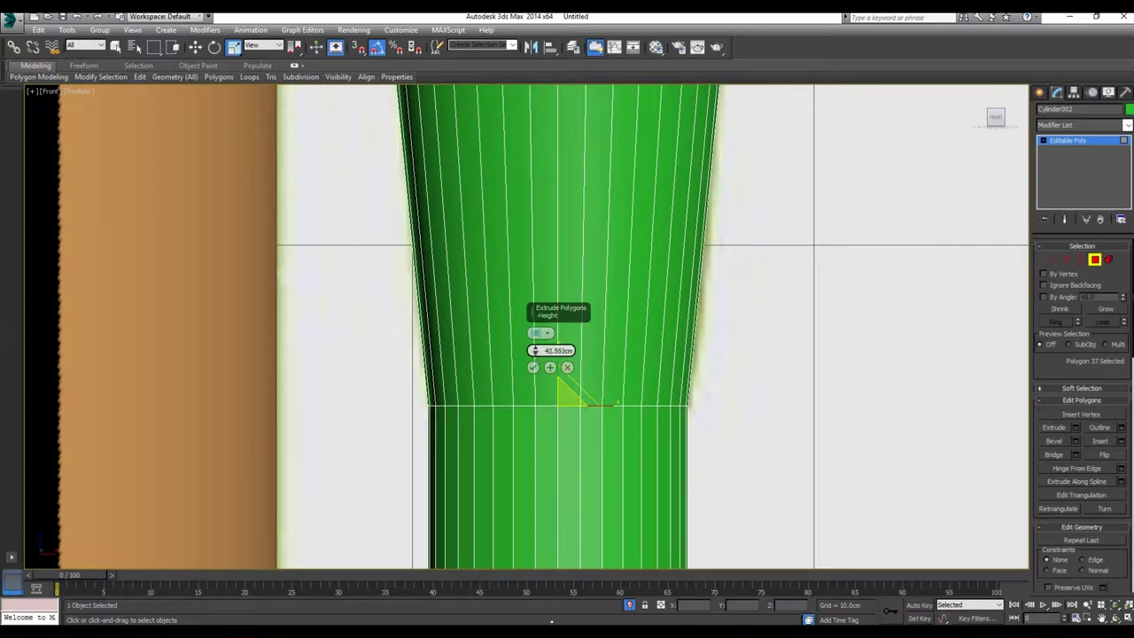
mouse_move(556, 425)
left_mouse_down()
mouse_move(531, 244)
mouse_move(558, 351)
left_mouse_up()
double_click(568, 351)
type("1")
key("Return")
left_click_drag(535, 355, 550, 386)
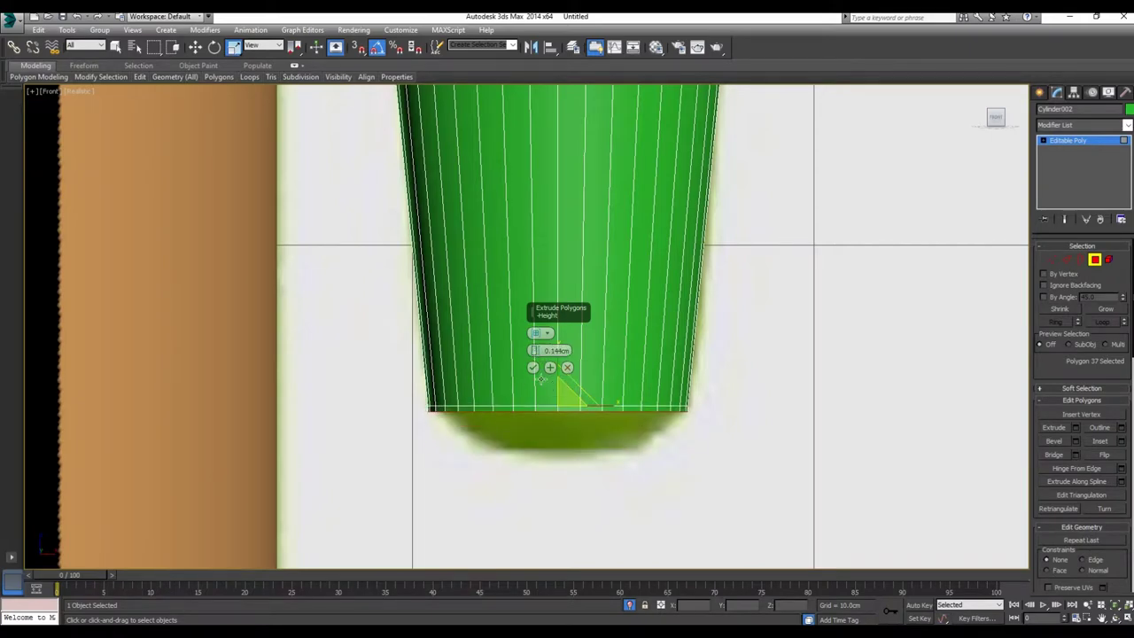
left_click(532, 367)
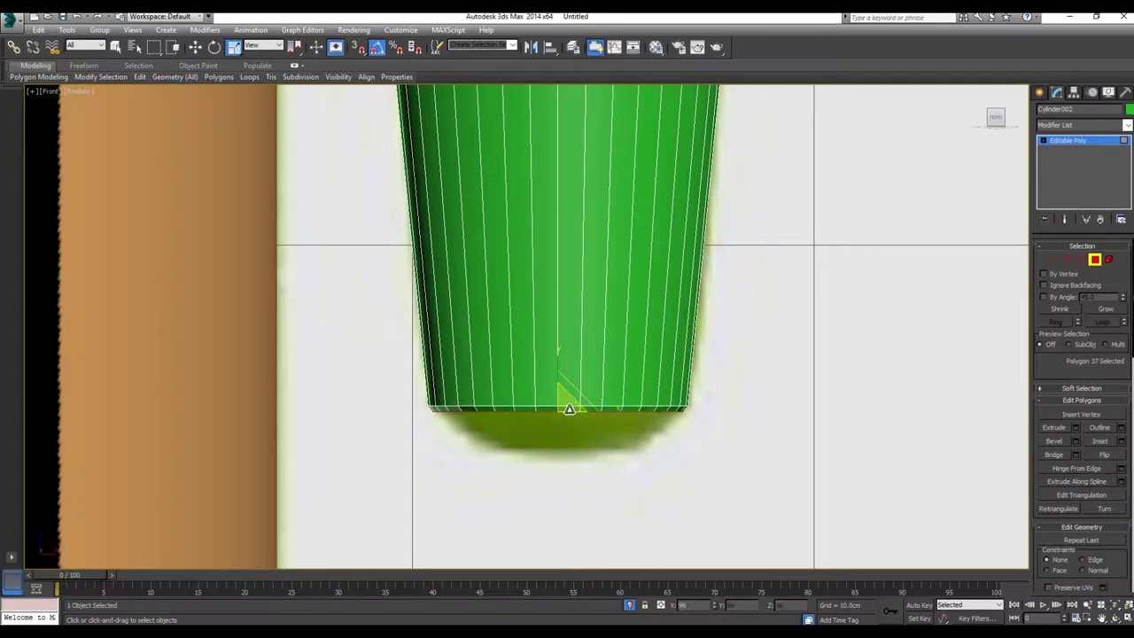
Step: Add several more thin bottom extrusions, scaling each band inward to round the base
left_click(1075, 428)
left_click(533, 368)
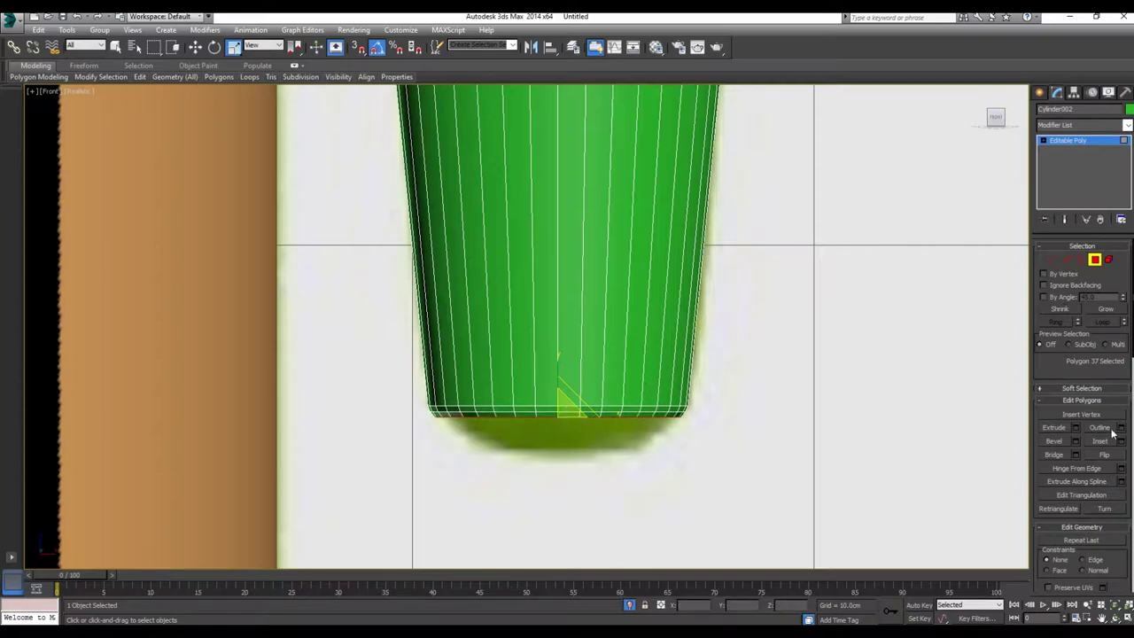
left_click(1075, 428)
left_click(531, 367)
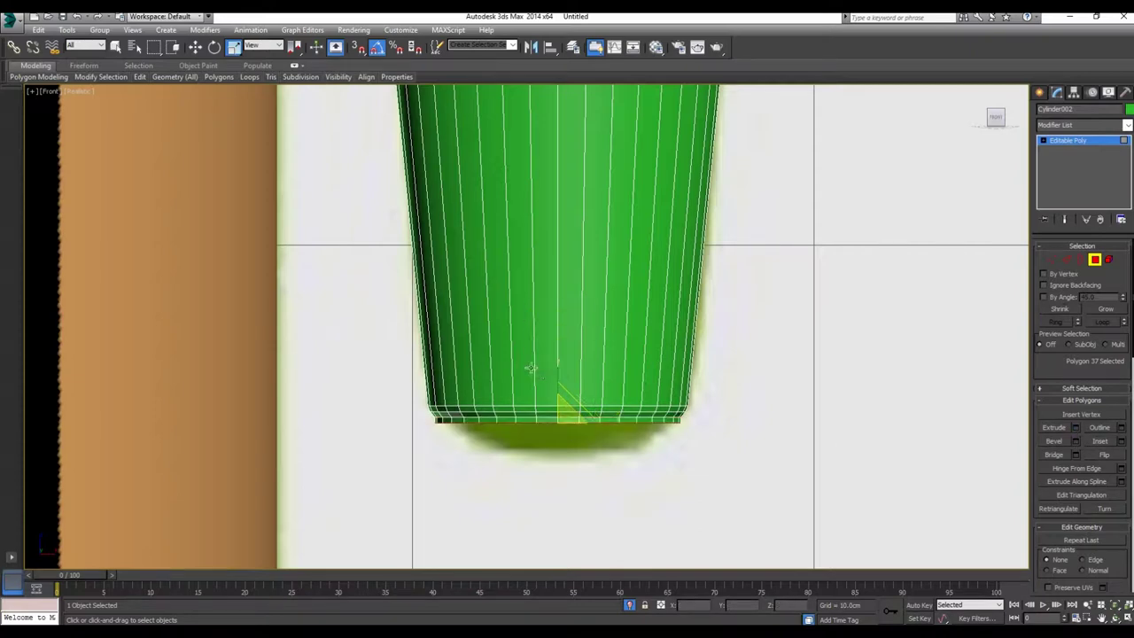
left_click_drag(562, 415, 560, 421)
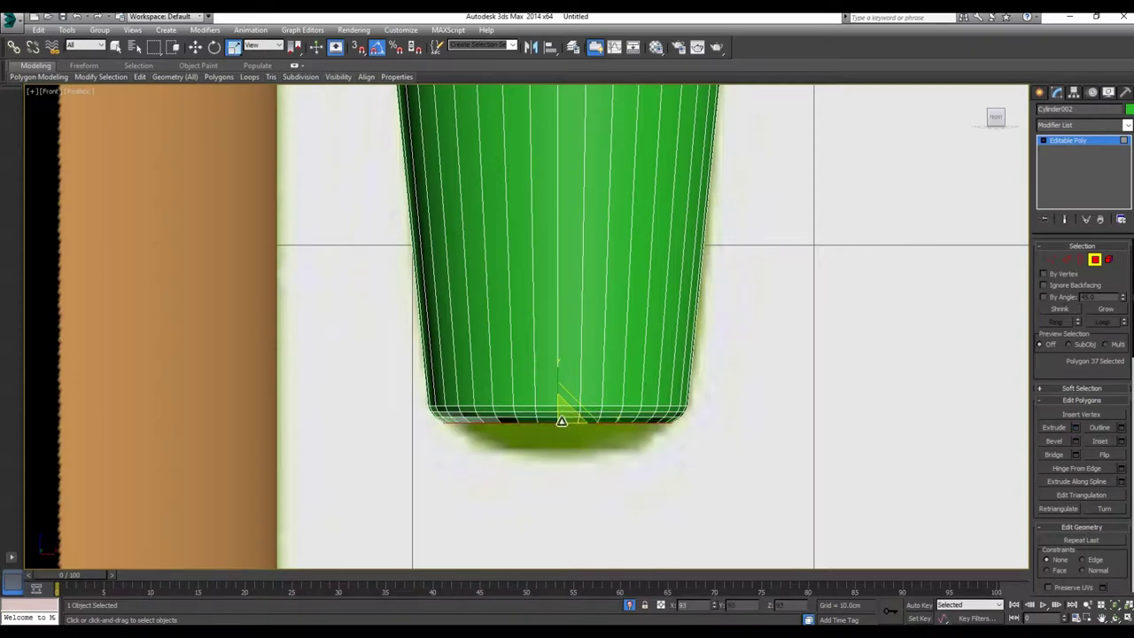
left_click(1075, 429)
left_click(532, 365)
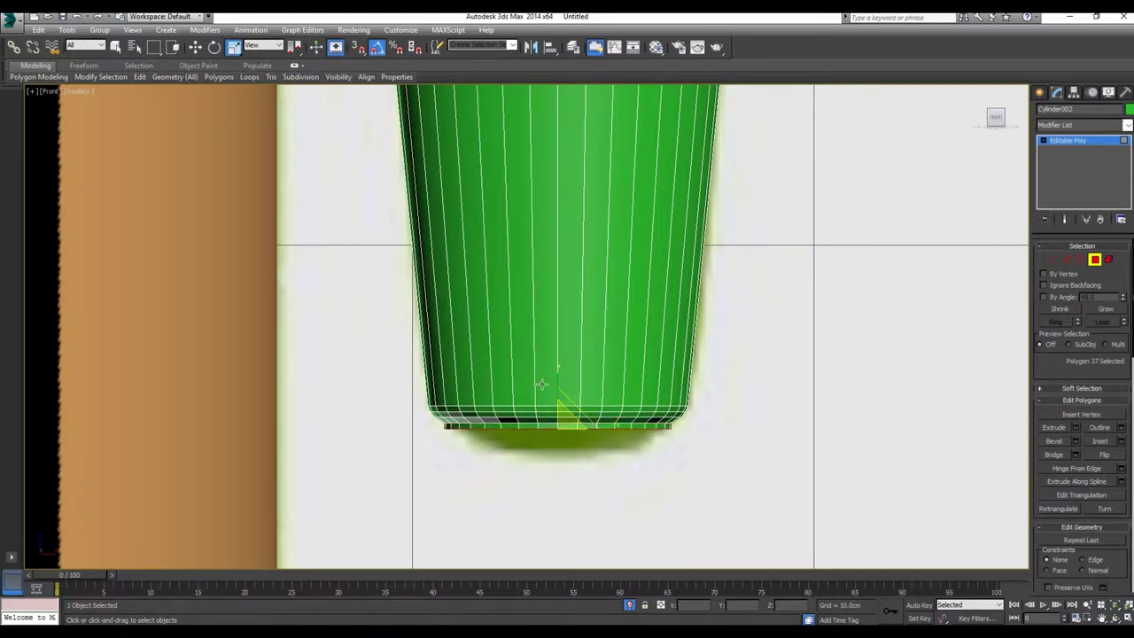
left_click_drag(566, 420, 562, 428)
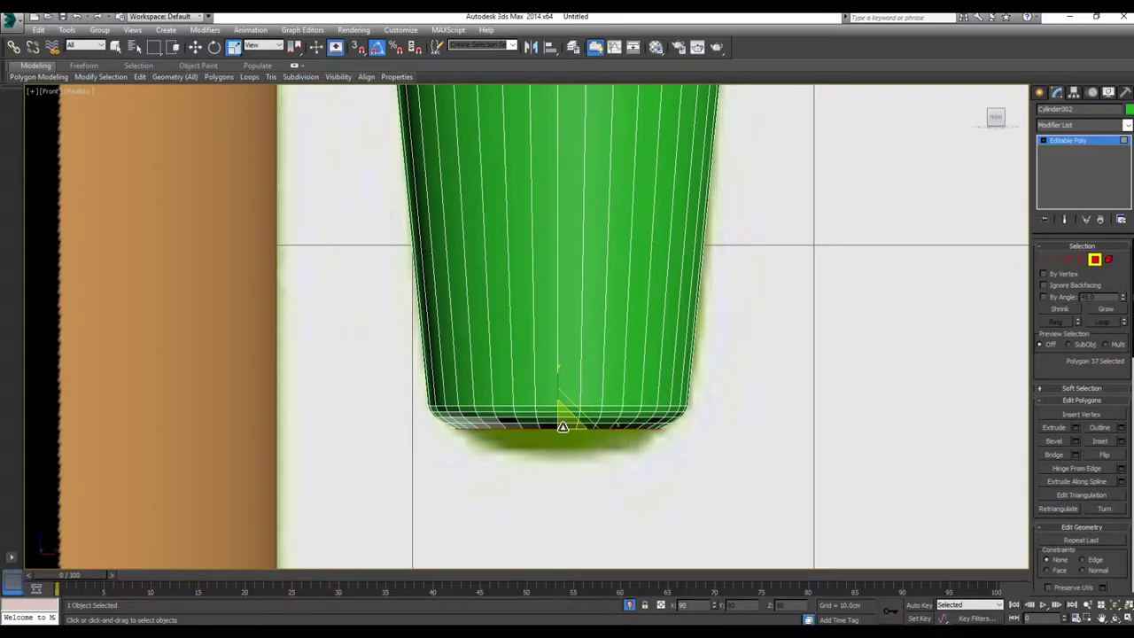
left_click(1075, 429)
left_click(534, 366)
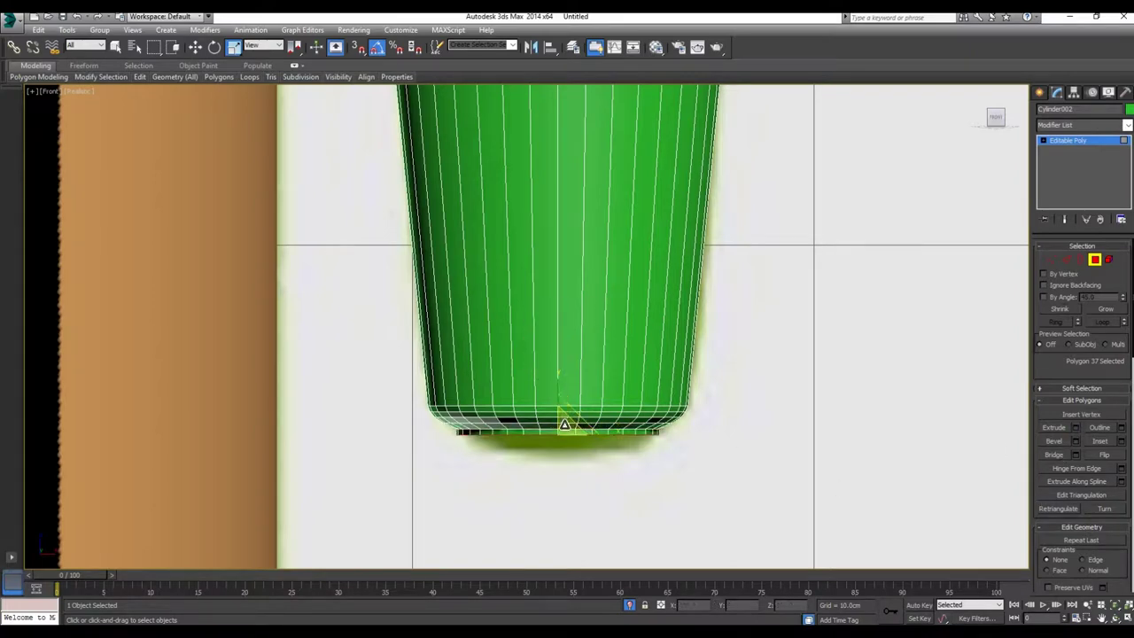
left_click_drag(565, 424, 563, 436)
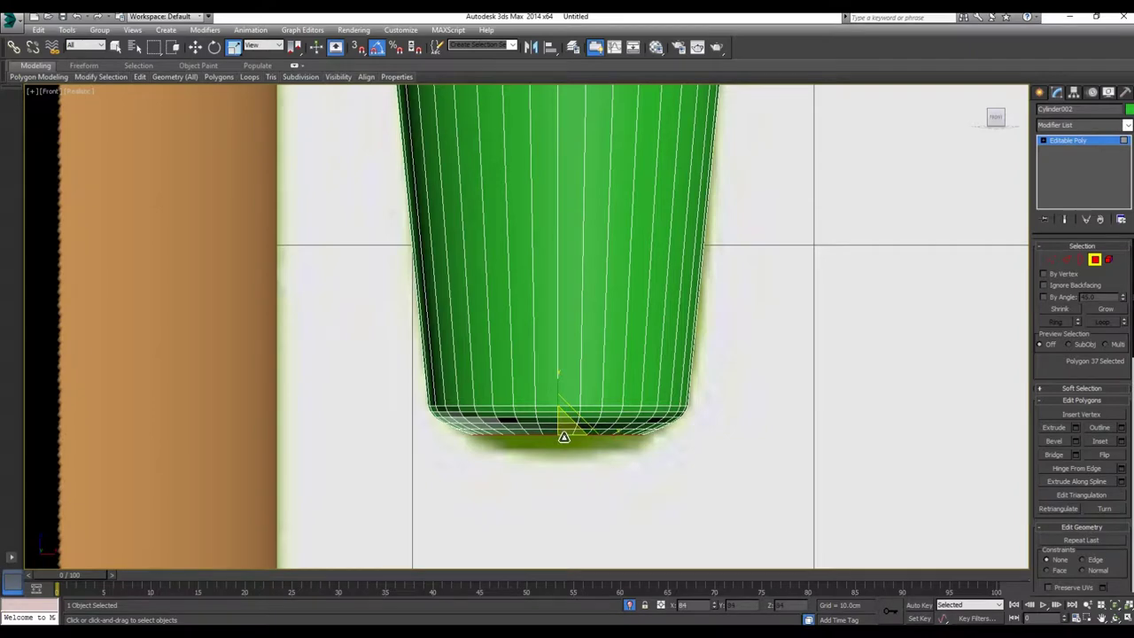
Step: Extrude and scale further bottom bands until the base converges to a point
left_click(1075, 428)
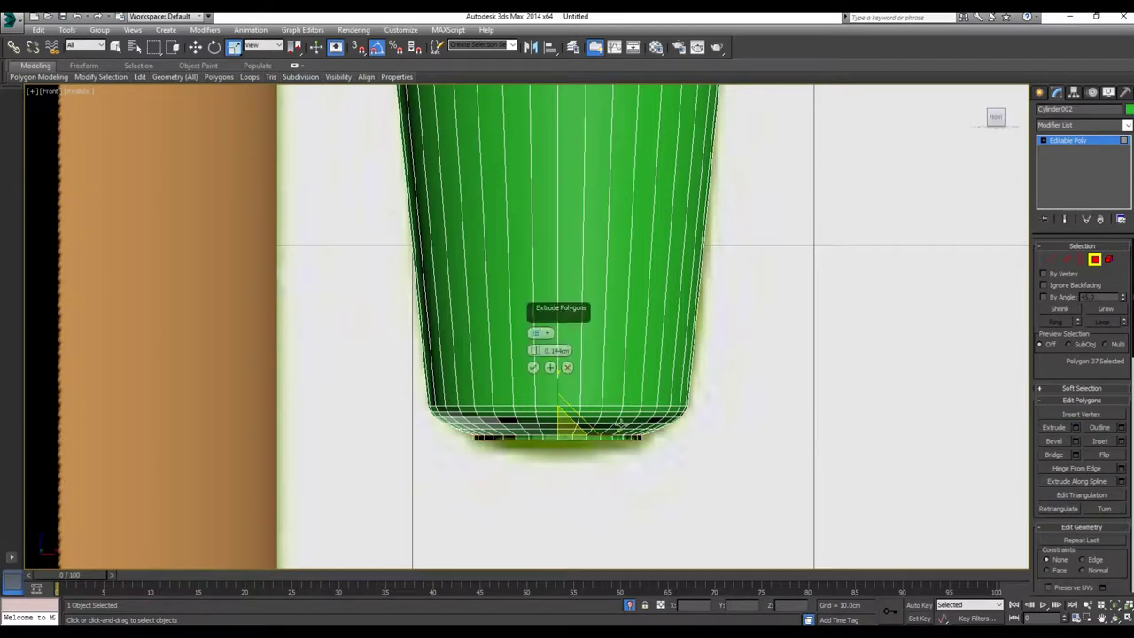
left_click(537, 367)
left_click_drag(564, 431, 557, 452)
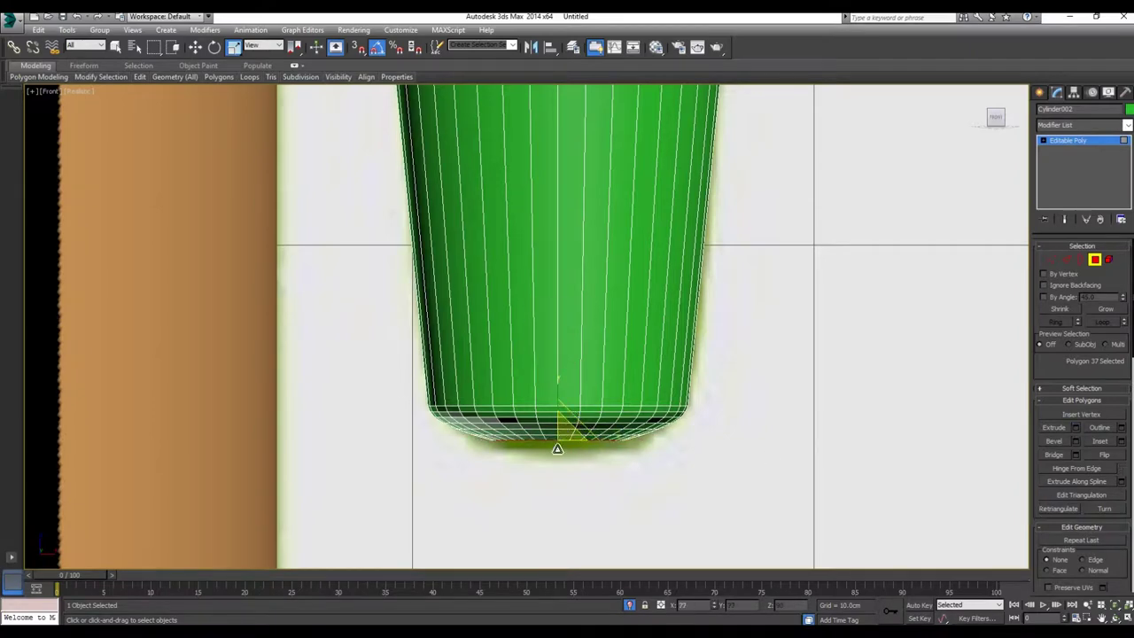
left_click(1077, 436)
left_click(536, 367)
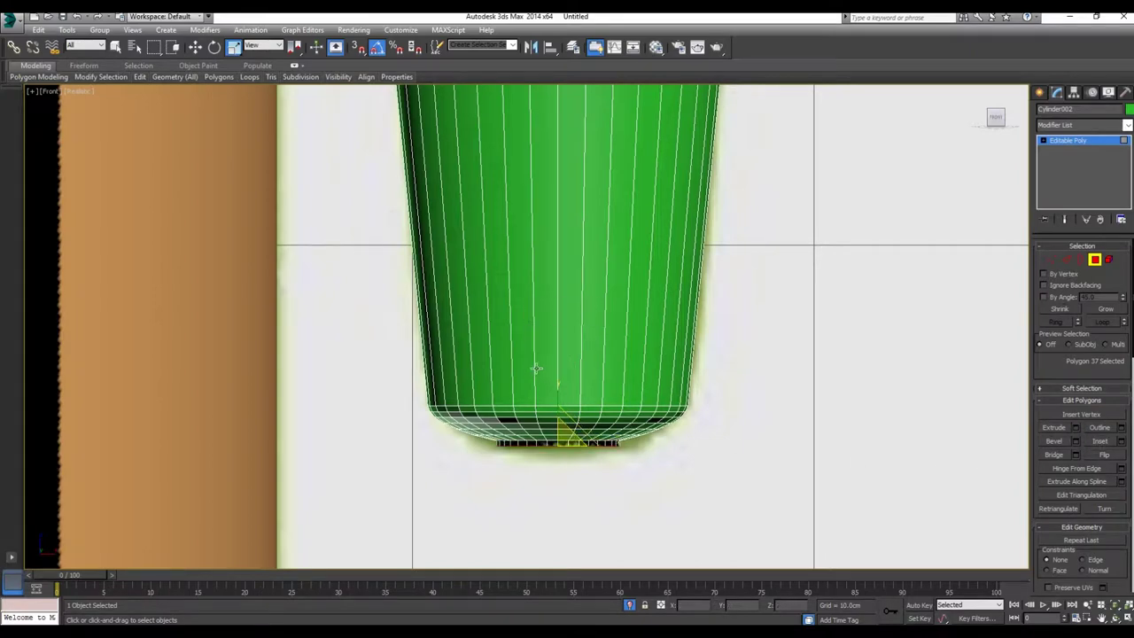
mouse_move(561, 434)
left_mouse_down()
mouse_move(556, 490)
mouse_move(534, 541)
mouse_move(583, 499)
left_mouse_up()
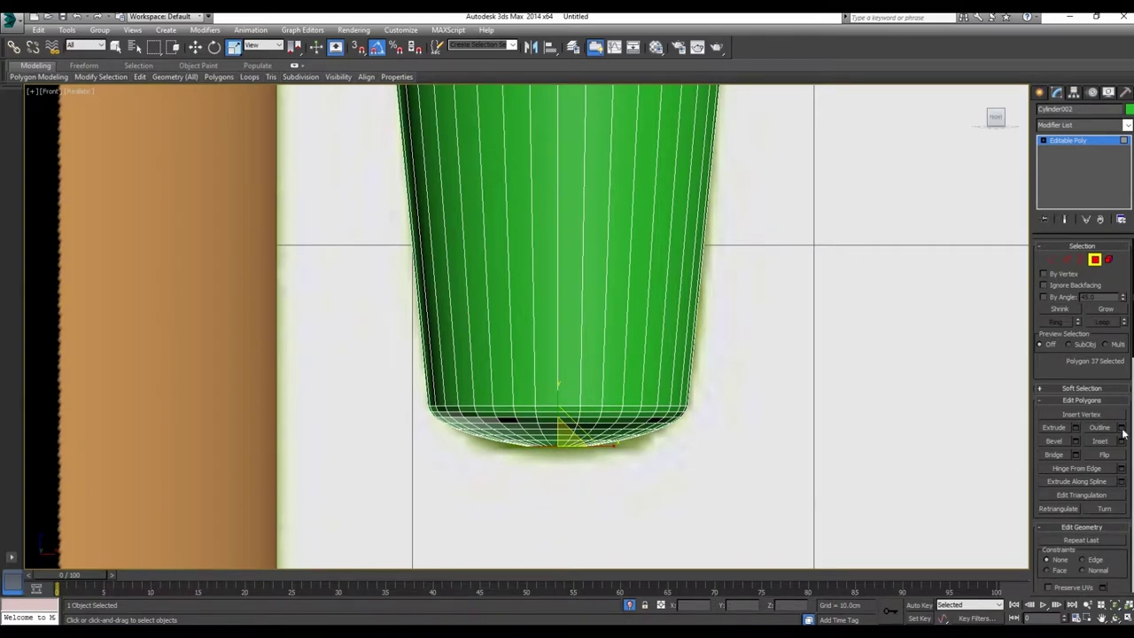
left_click(1075, 427)
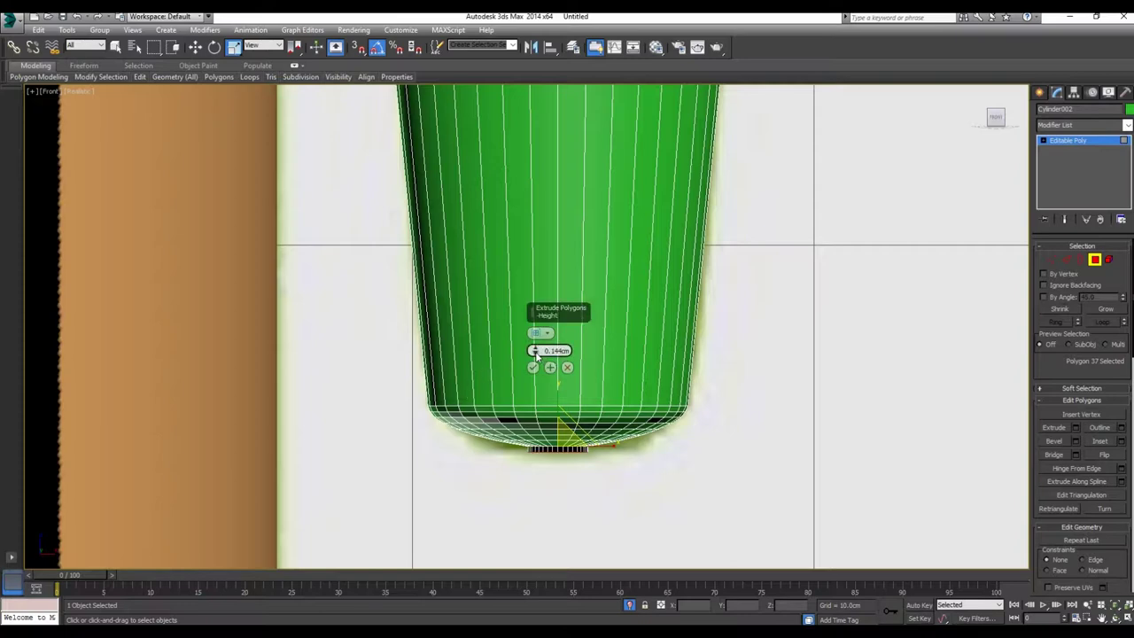
left_click_drag(534, 352, 534, 352)
left_click(532, 367)
scroll(561, 419, "up", 5)
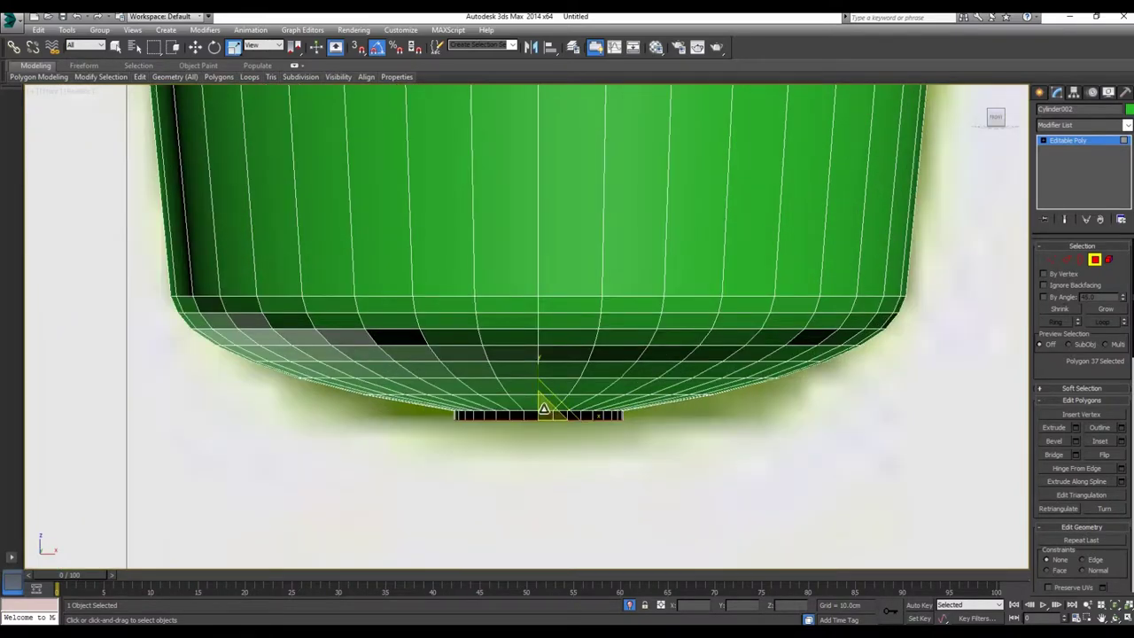
left_click_drag(561, 419, 522, 541)
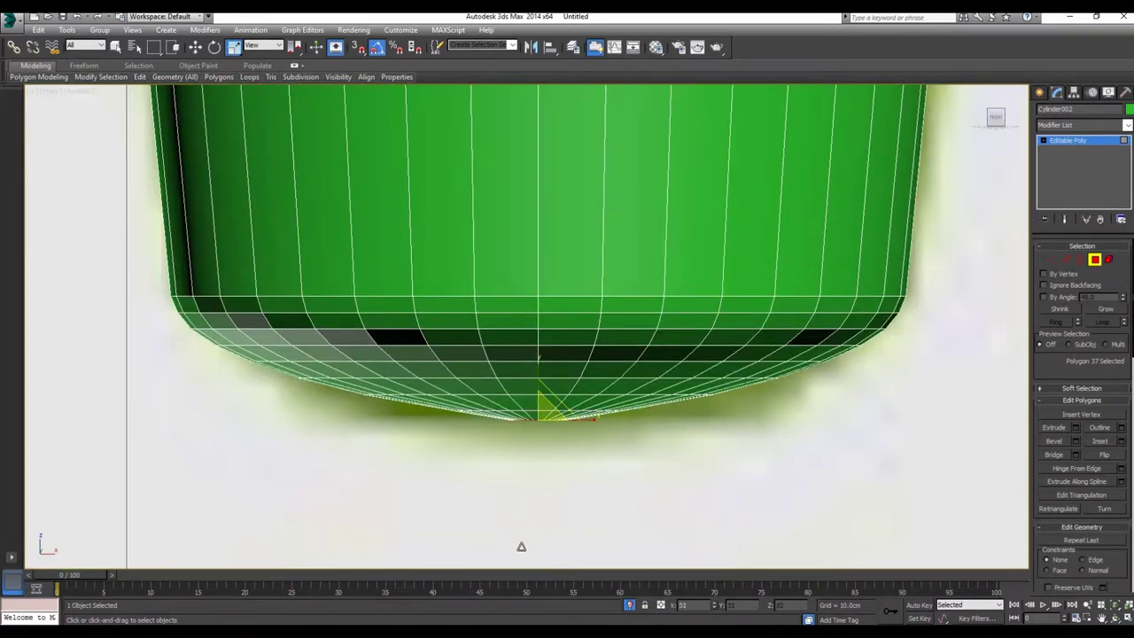
Step: Nudge the tube's bottom point into place and exit polygon mode
left_click(195, 47)
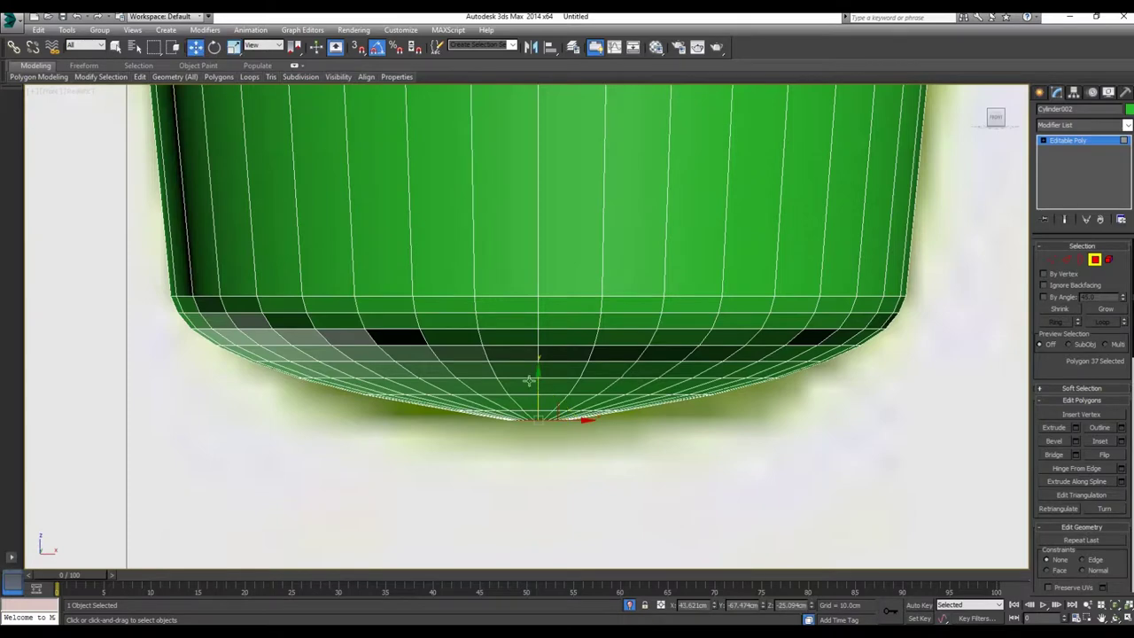
left_click_drag(539, 379, 547, 377)
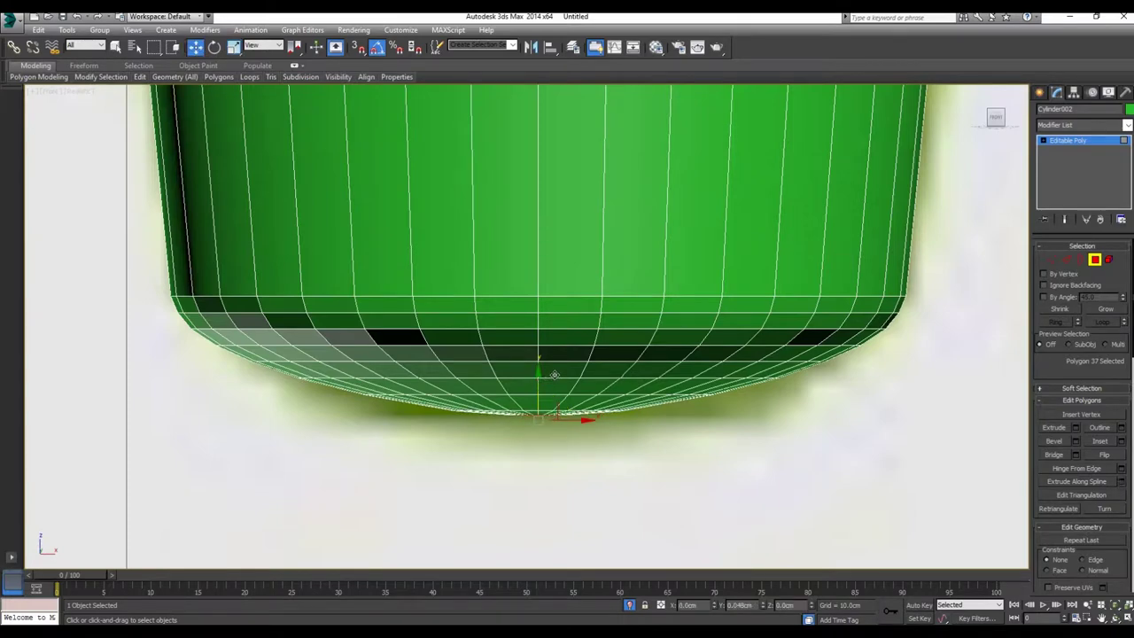
left_click(1095, 260)
scroll(536, 399, "down", 3)
scroll(536, 399, "down", 3)
Step: Zoom out and restore the four-viewport layout
scroll(536, 399, "down", 3)
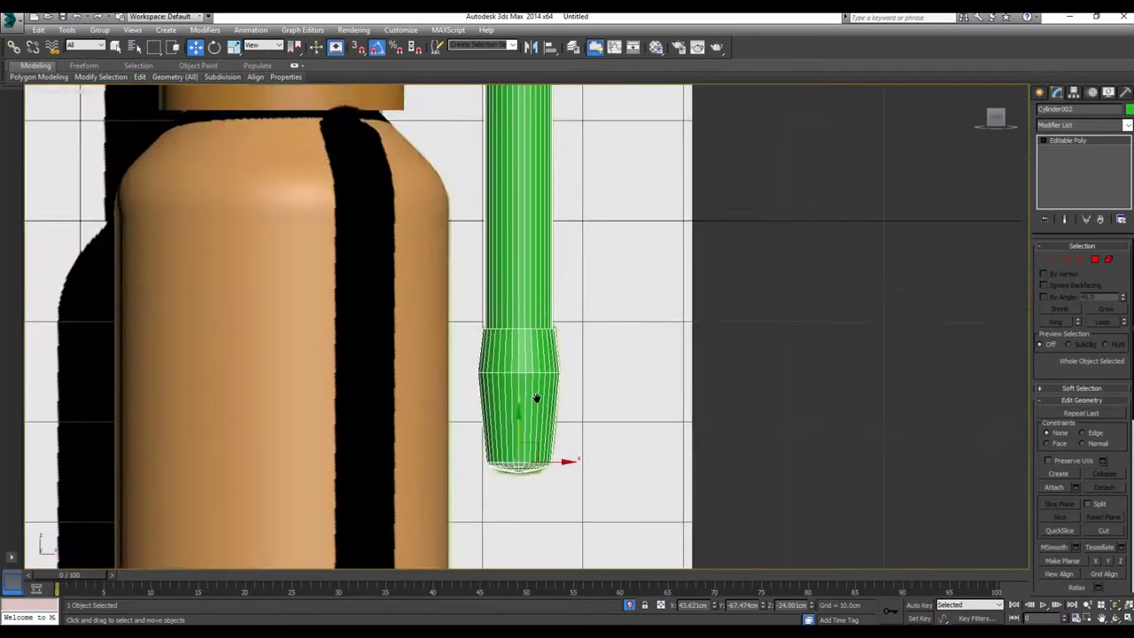
scroll(536, 398, "down", 3)
scroll(544, 241, "down", 1)
scroll(531, 337, "down", 1)
scroll(536, 421, "down", 1)
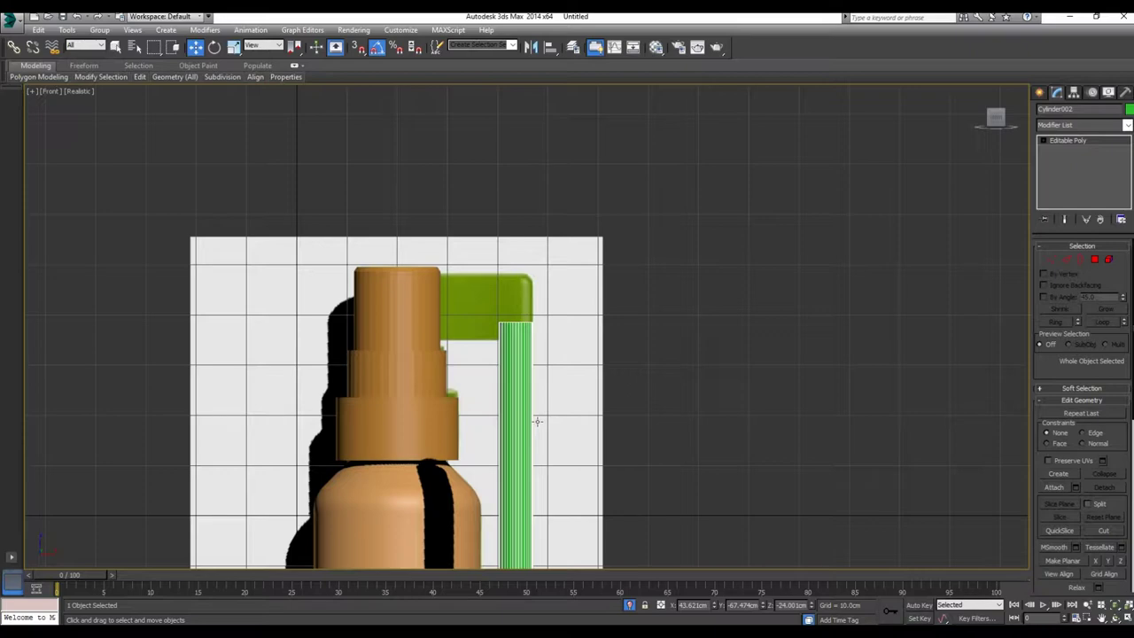
key("alt+w")
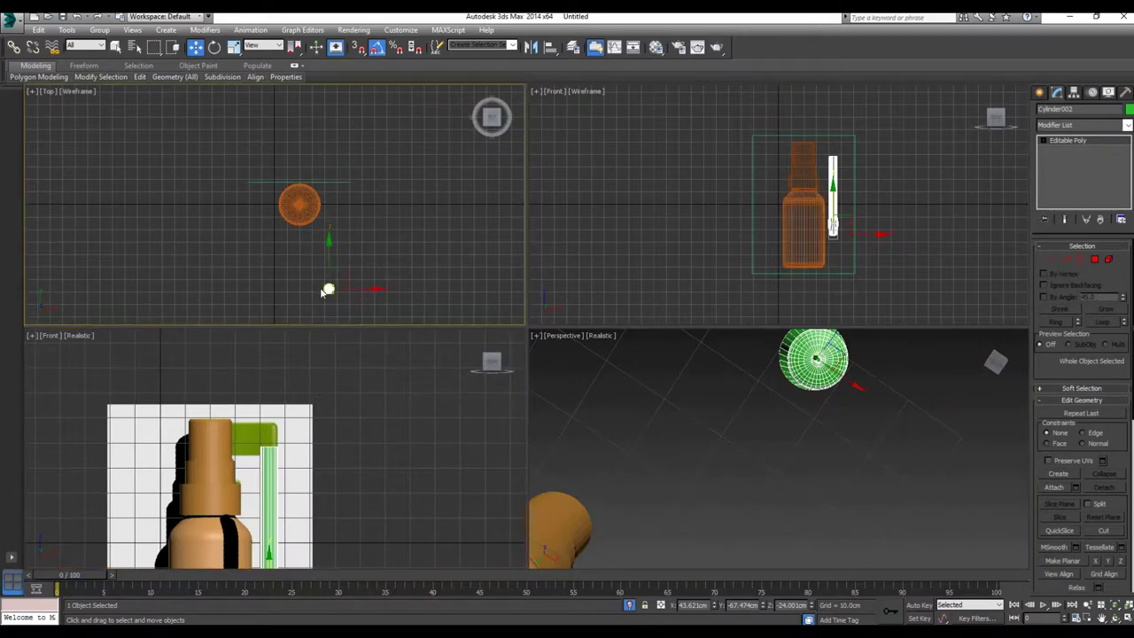
Step: Pan the Top view to the tube, orbit the Perspective view, and select the stepped cap Cylinder001
scroll(324, 289, "up", 4)
scroll(324, 288, "up", 2)
middle_click_drag(340, 292, 372, 209)
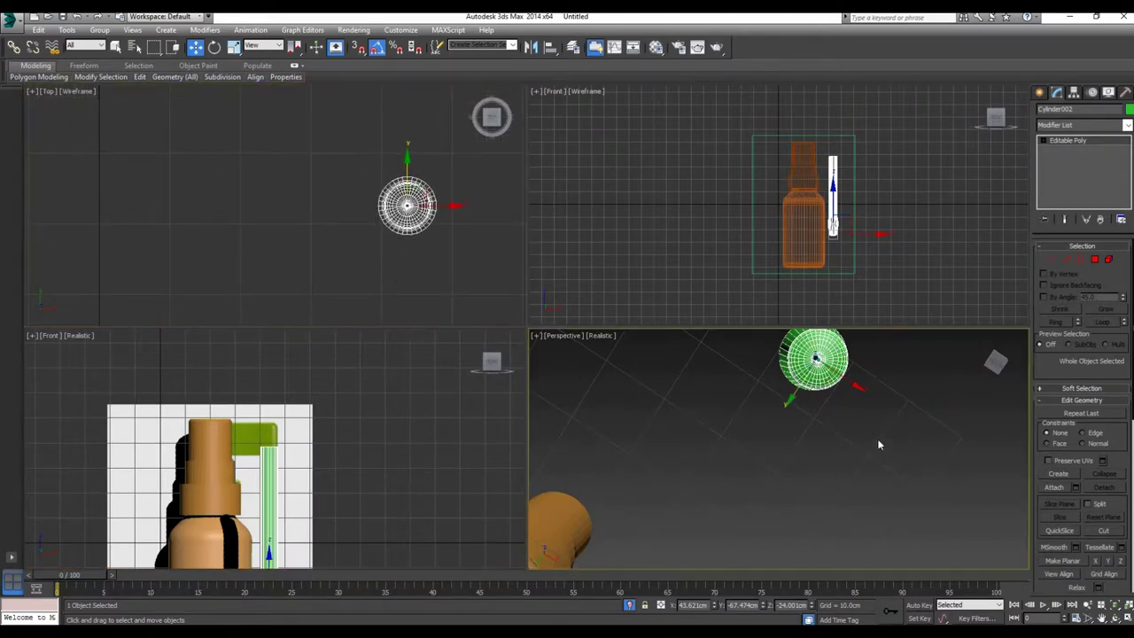
scroll(877, 443, "up", 8)
mouse_move(844, 534)
middle_mouse_down("alt")
mouse_move(854, 577)
mouse_move(820, 434)
mouse_move(753, 481)
mouse_move(806, 493)
mouse_move(727, 458)
mouse_move(758, 456)
mouse_move(717, 481)
mouse_move(770, 428)
mouse_move(679, 446)
mouse_move(693, 450)
middle_mouse_up("alt")
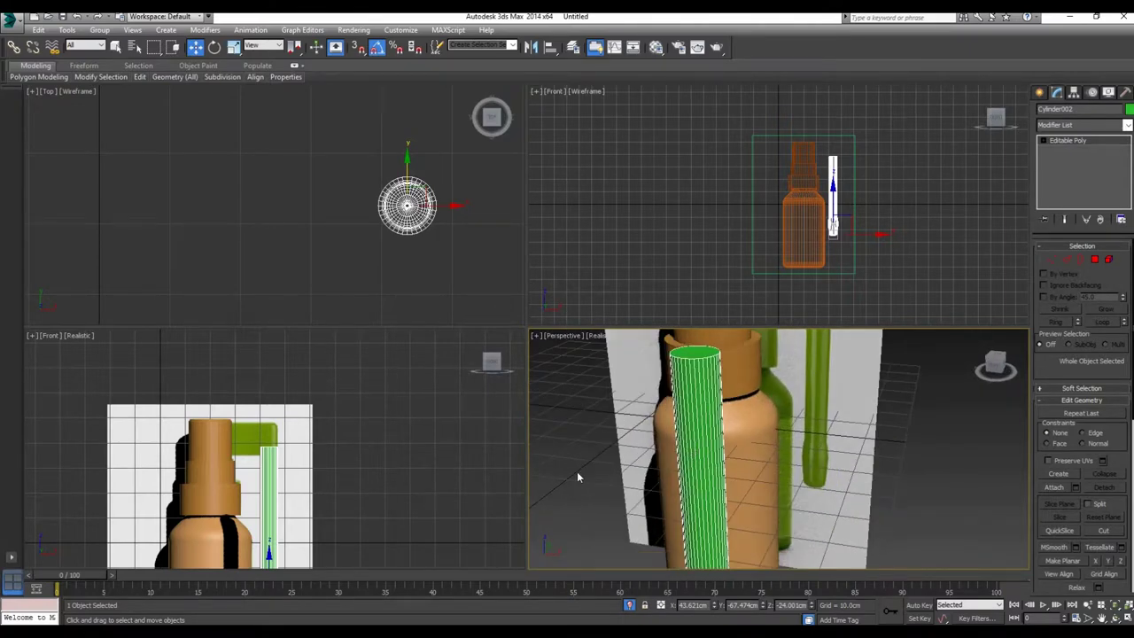
left_click(201, 436)
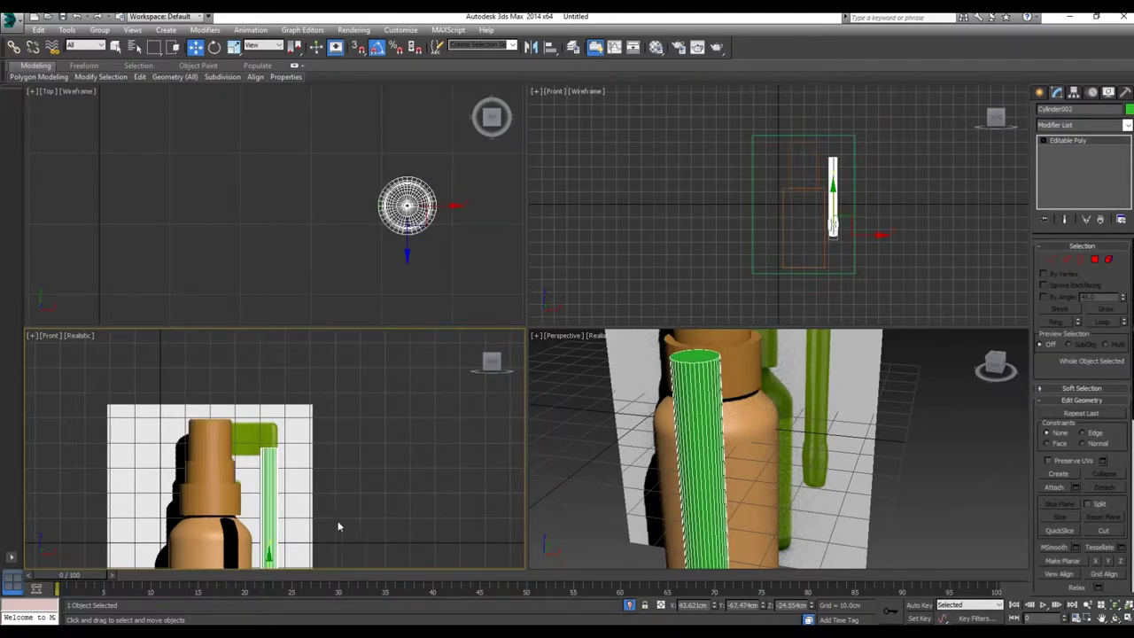
Step: Move the stepped cap right along X, clear of the bottle
left_click_drag(253, 514, 390, 514)
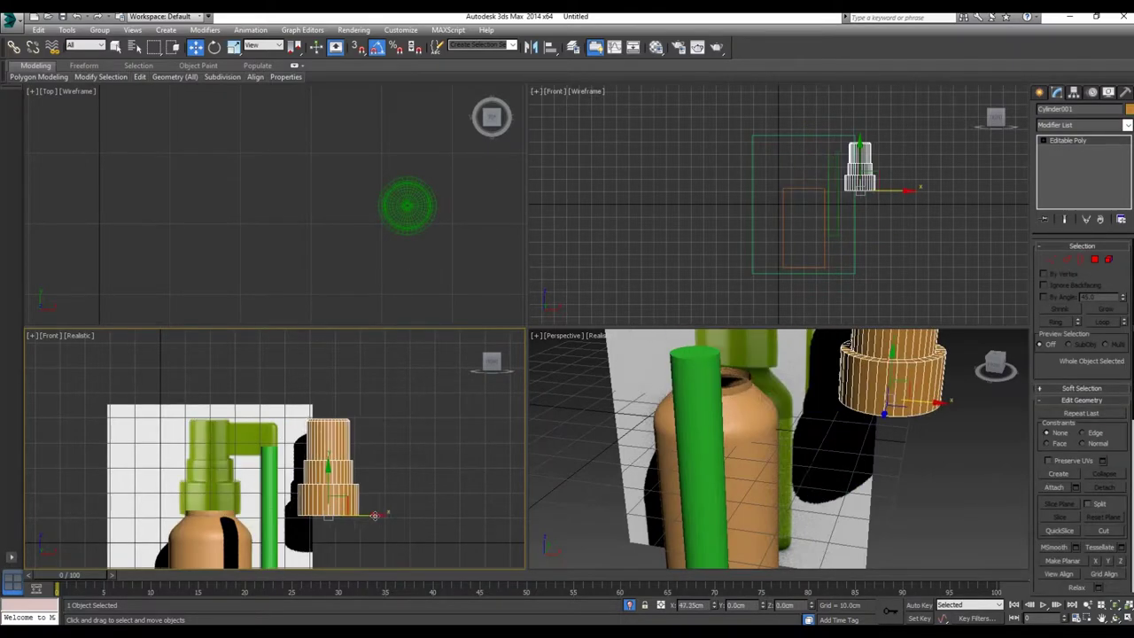
scroll(381, 350, "down", 2)
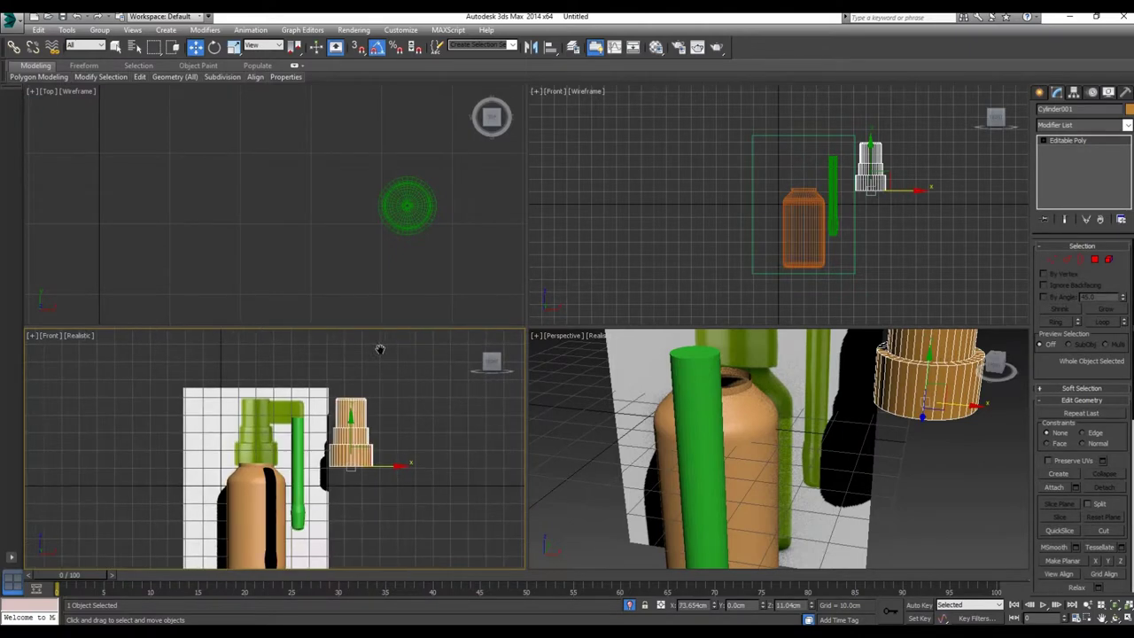
scroll(354, 226, "down", 4)
scroll(315, 237, "down", 3)
middle_click_drag(367, 148, 389, 305)
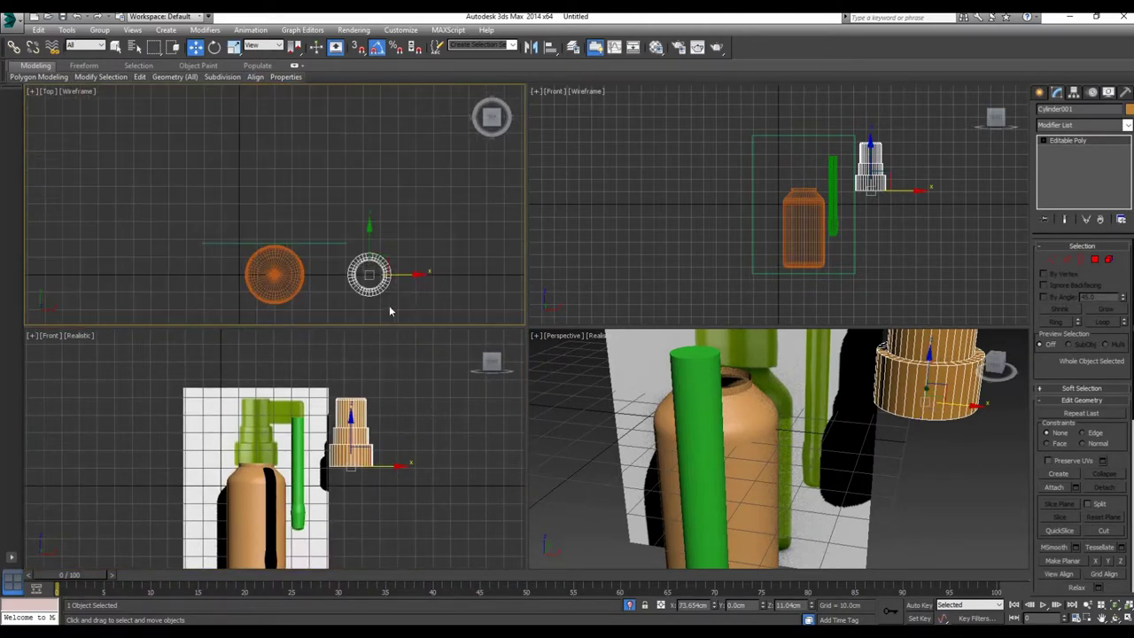
scroll(377, 284, "up", 3)
Step: Maximize the Top view centred on the cap ring and start a new Box primitive
key("alt+w")
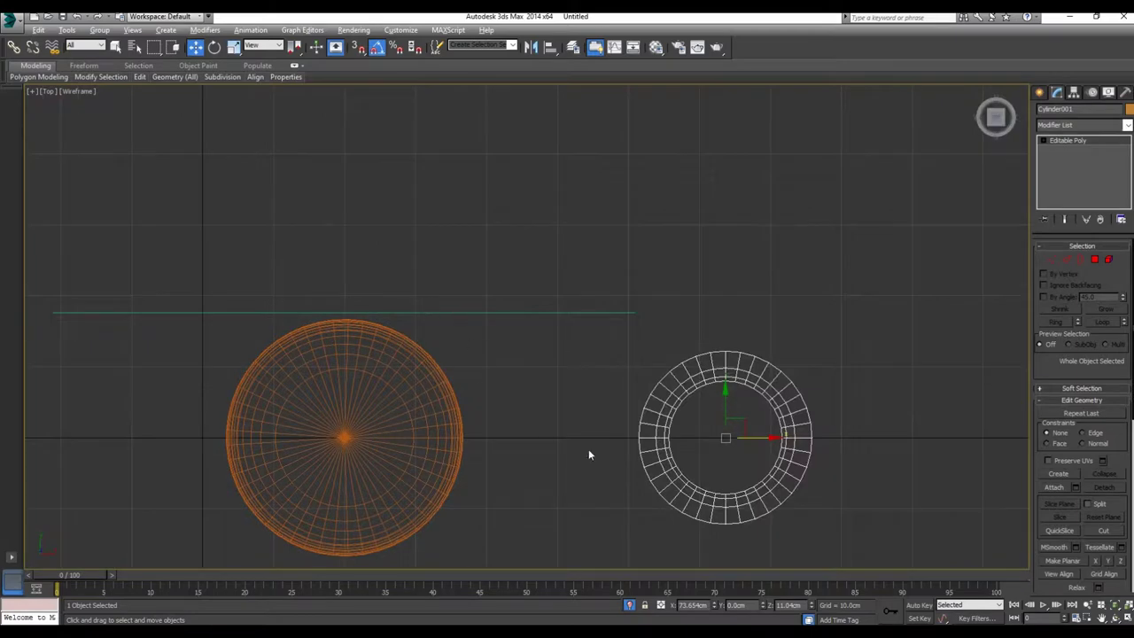
middle_click_drag(588, 456, 344, 389)
left_click(1040, 93)
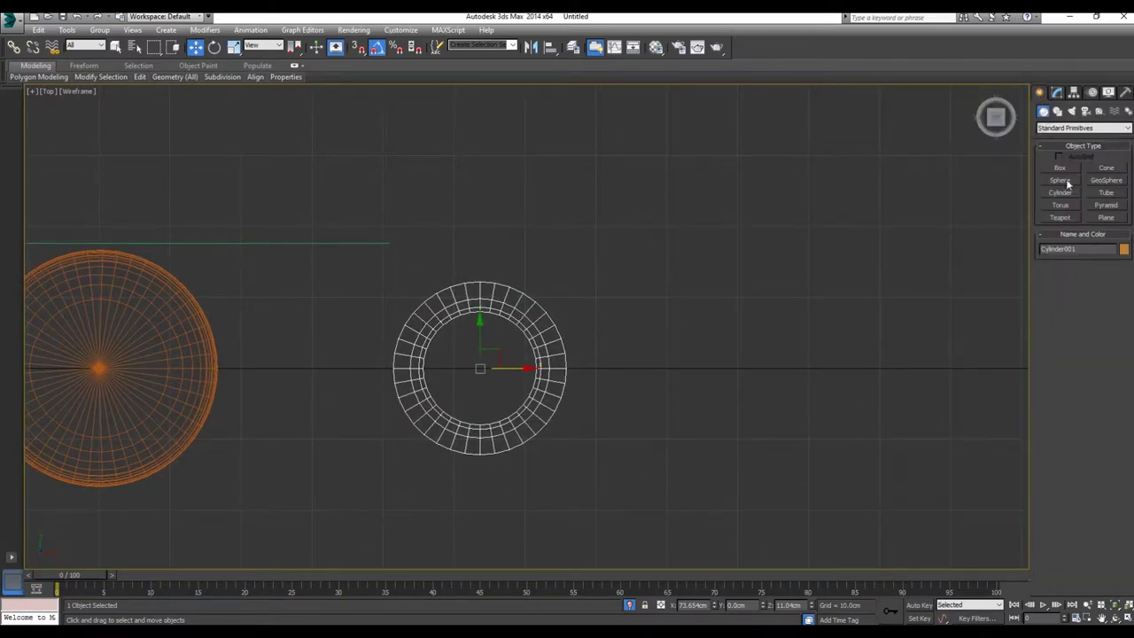
left_click(1064, 169)
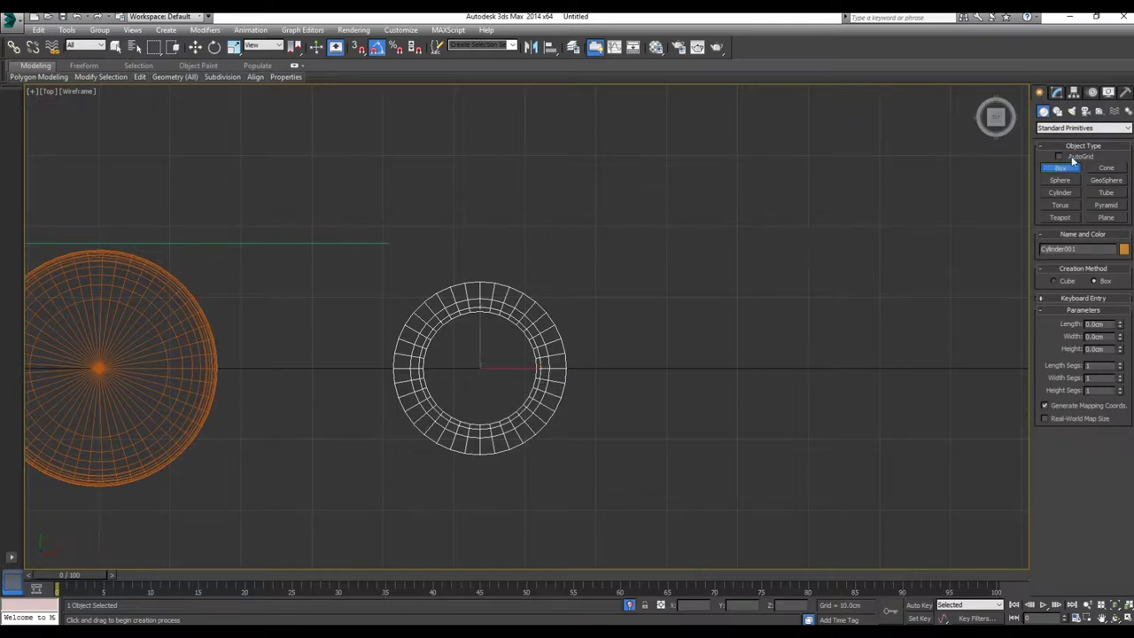
Step: Create a ChamferBox from Extended Primitives to the right of the cap ring
left_click(1063, 128)
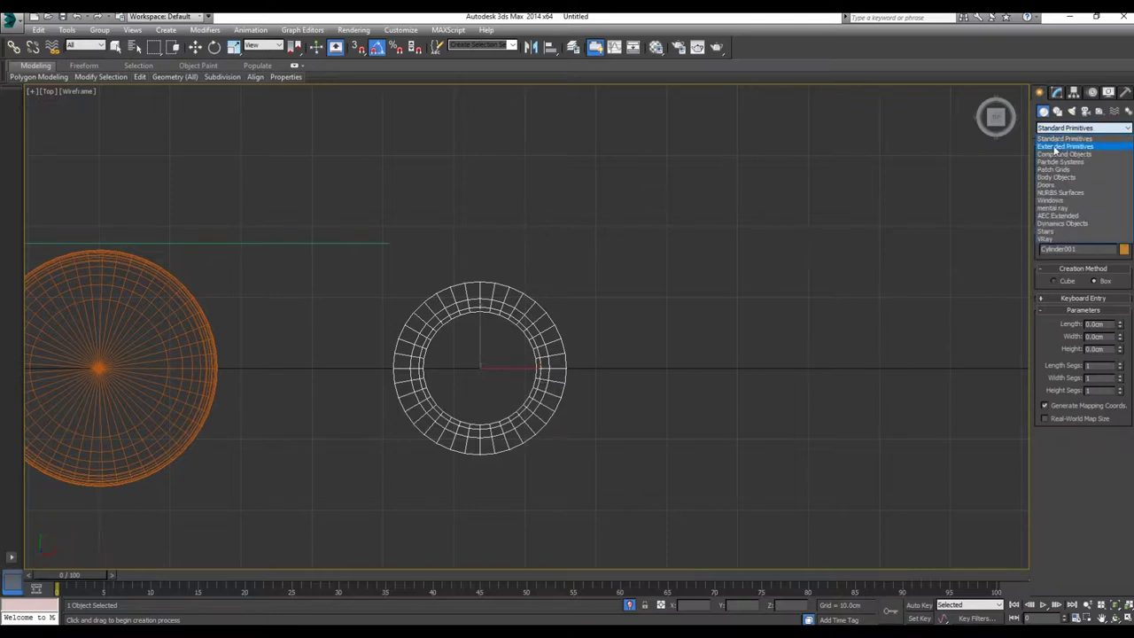
left_click(1054, 147)
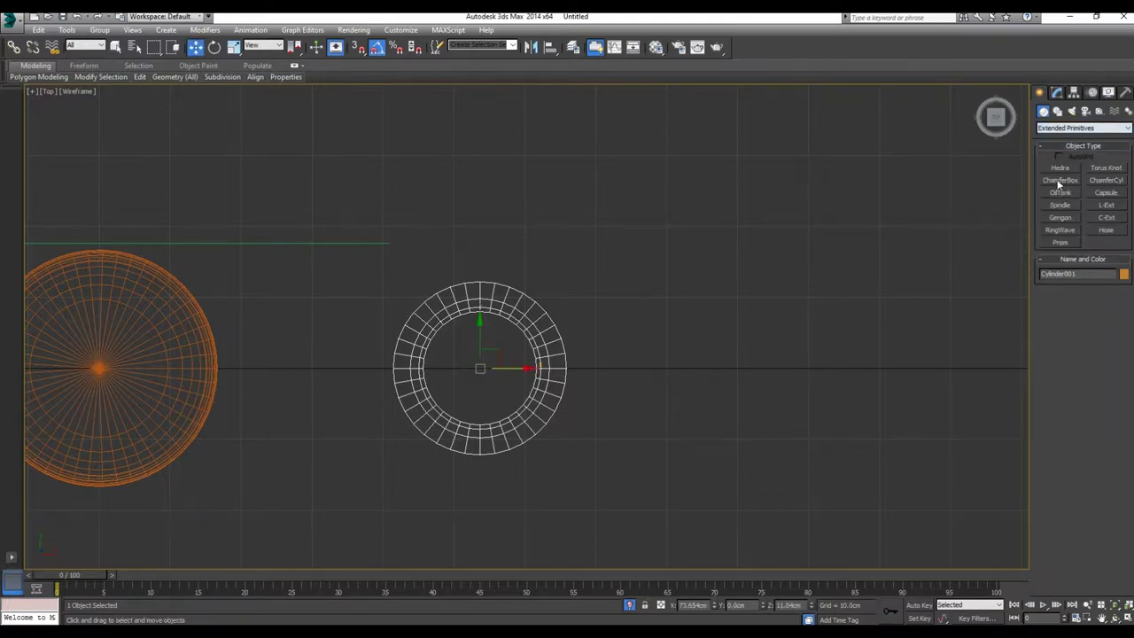
left_click(1060, 181)
left_click_drag(585, 351, 740, 385)
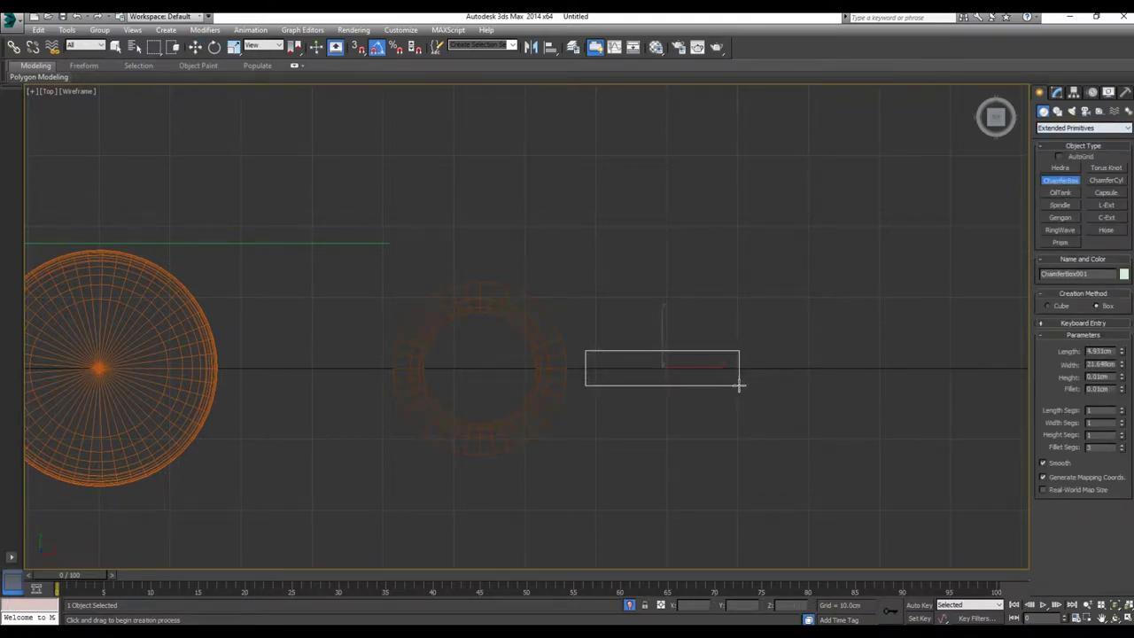
left_click(738, 379)
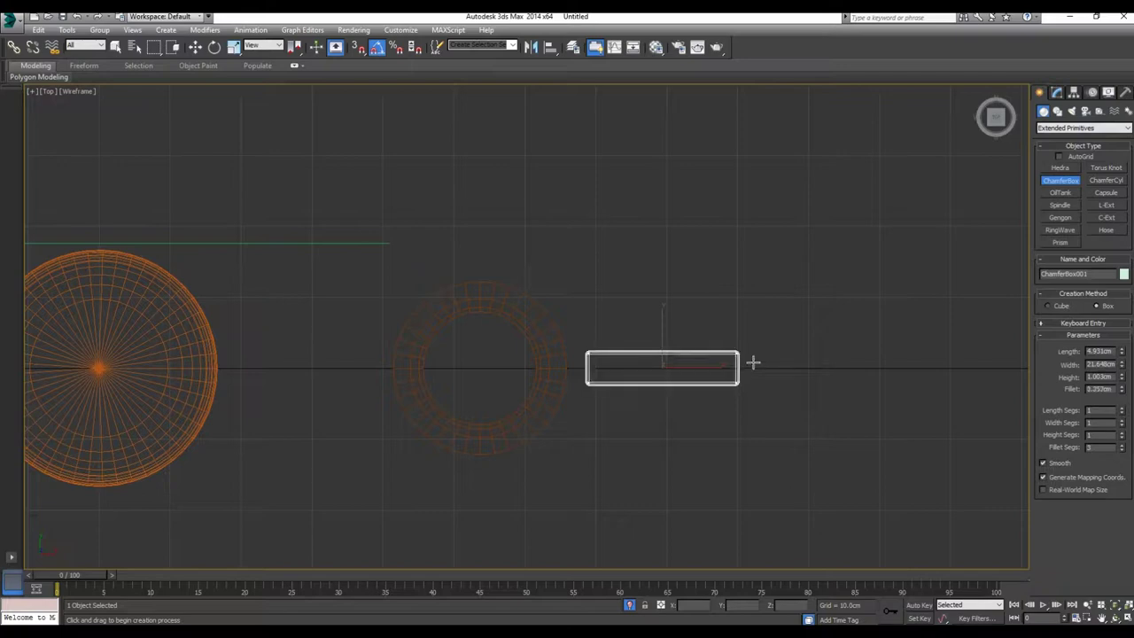
Step: In the maximized front view, narrow the chamfer box to 17.751cm wide and make it taller
key("alt+w")
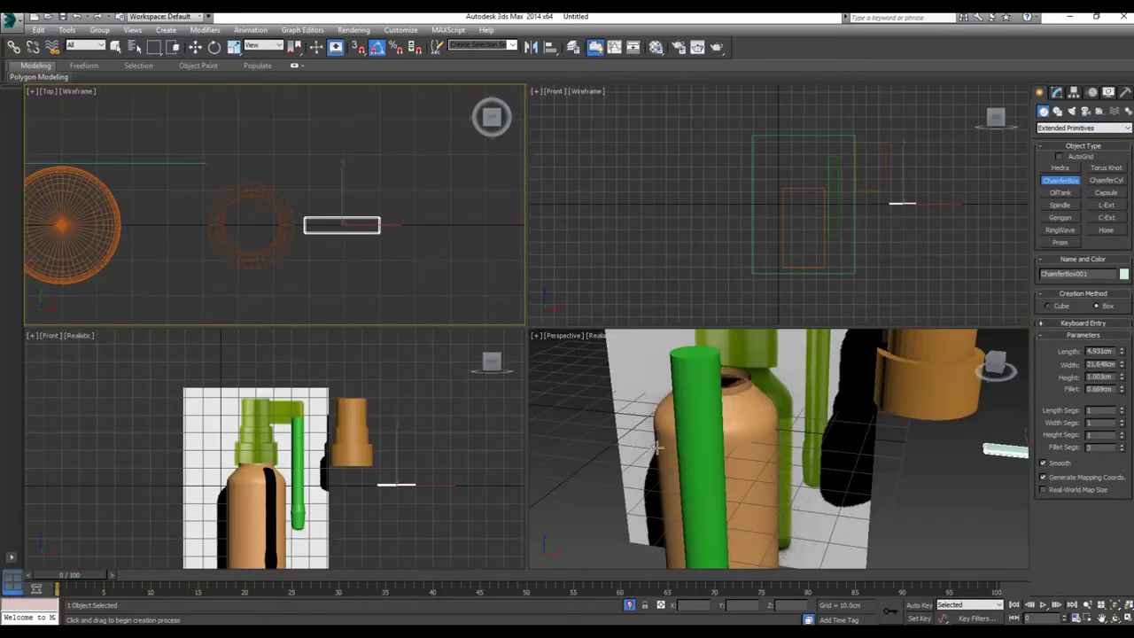
left_click(386, 417)
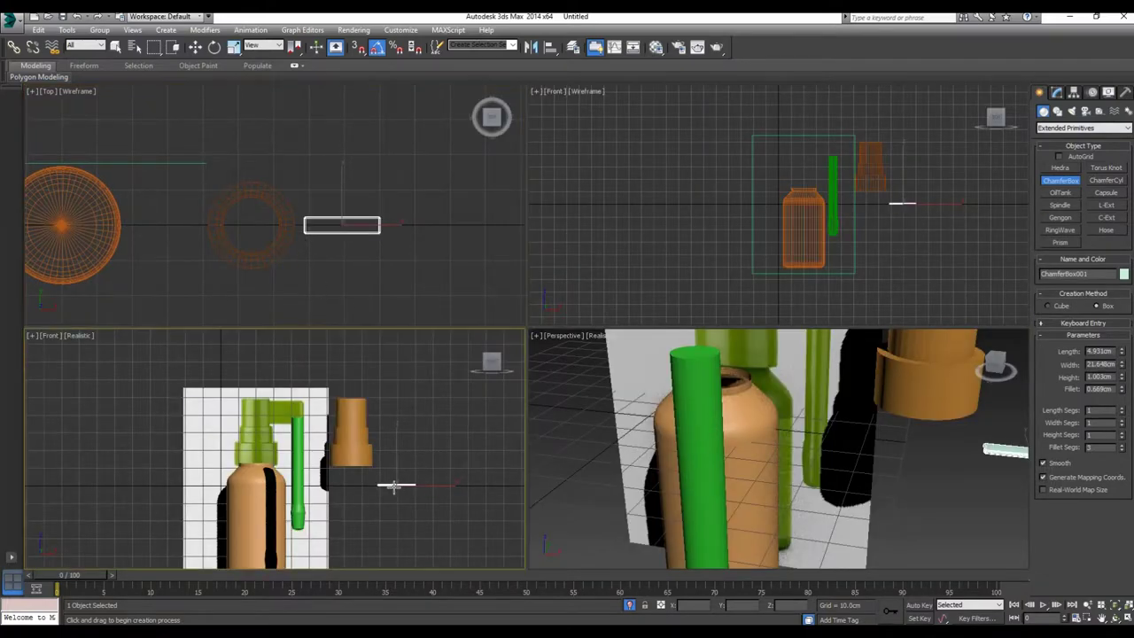
key("alt+w")
middle_click_drag(676, 413, 596, 400)
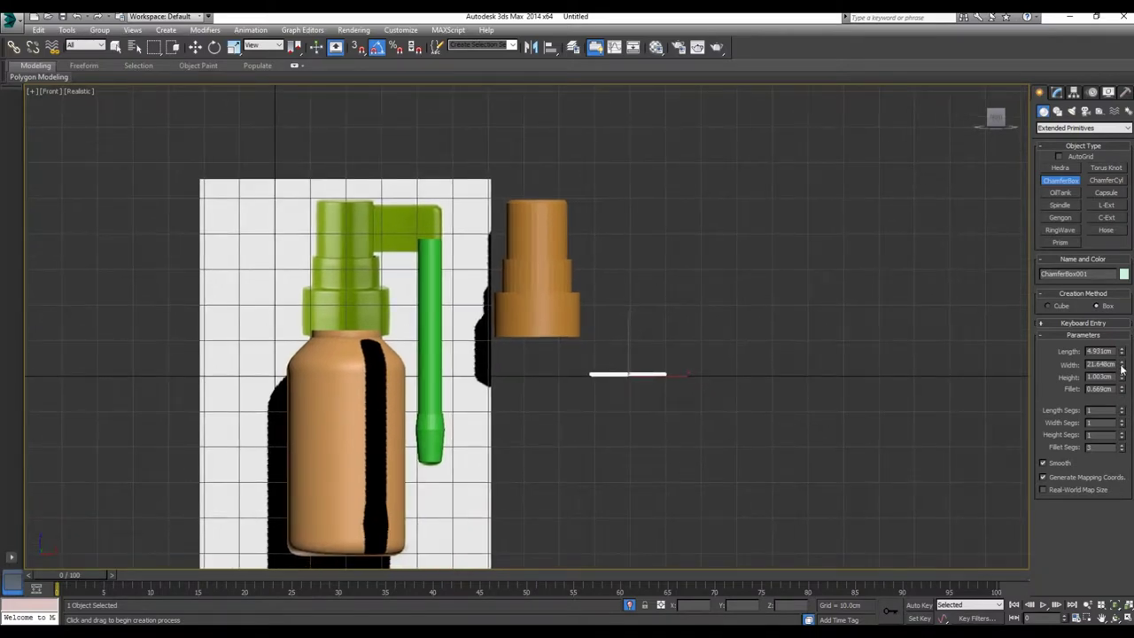
left_click_drag(1122, 370, 1124, 375)
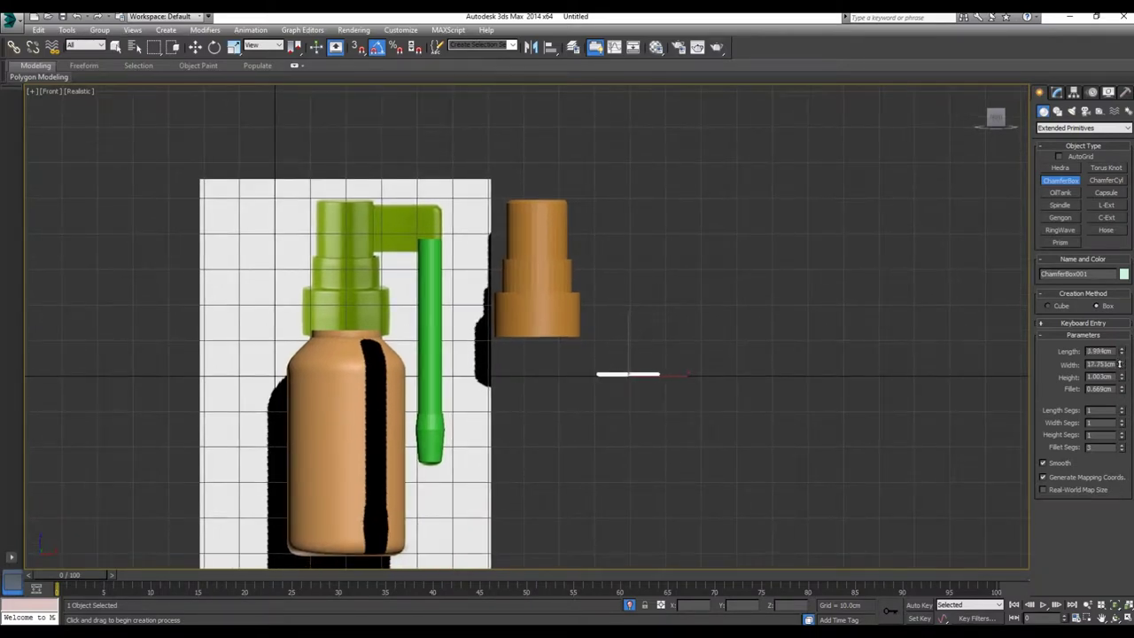
mouse_move(1122, 379)
left_mouse_down()
mouse_move(1055, 50)
mouse_move(998, 510)
left_mouse_up()
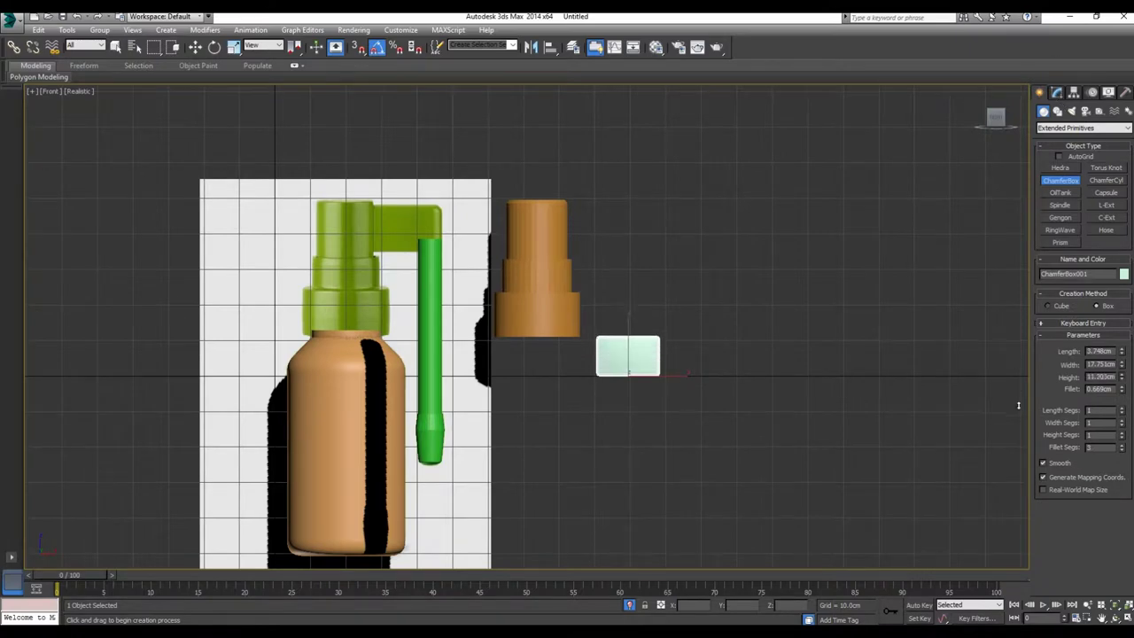
scroll(472, 286, "up", 4)
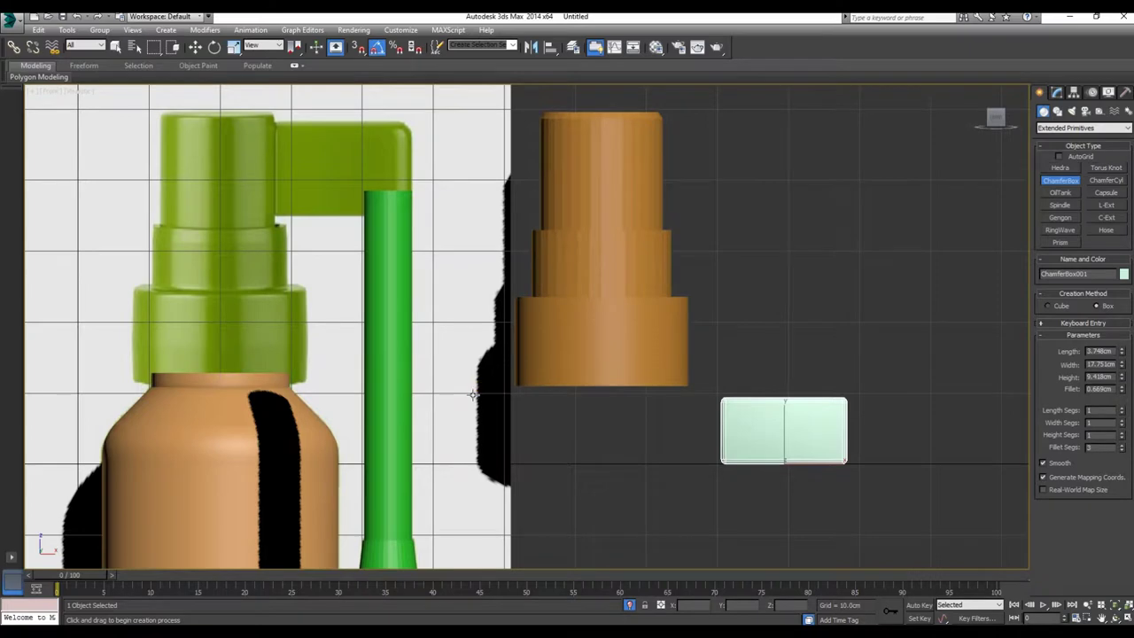
Step: Move the chamfer box up level with the cap top and against the brown cap
left_click(195, 47)
left_click_drag(790, 434, 788, 137)
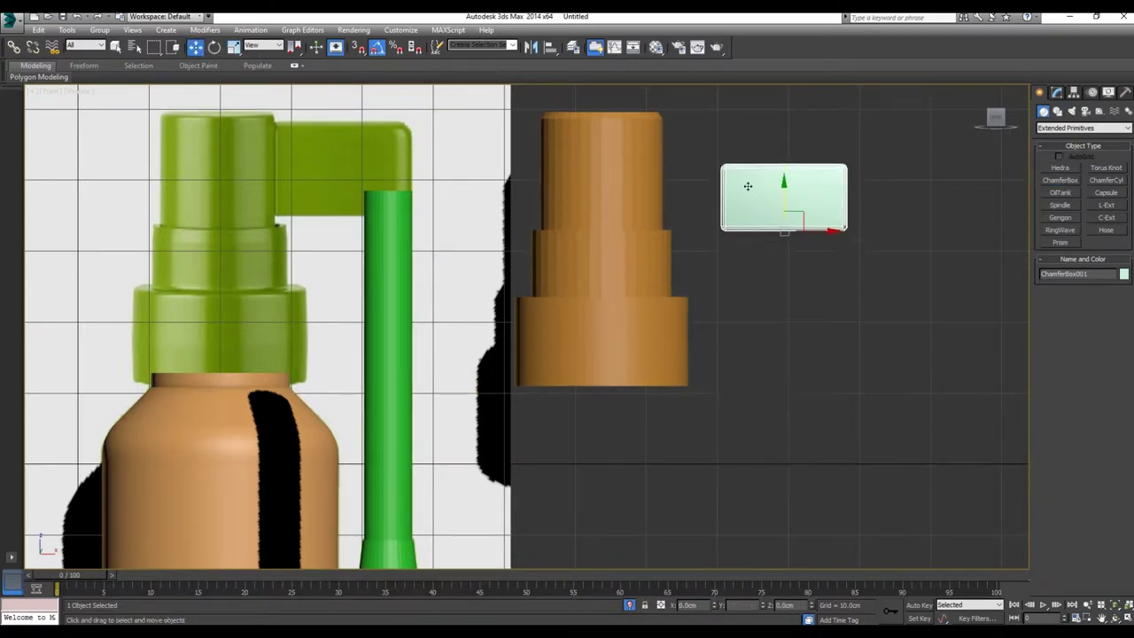
scroll(665, 330, "up", 2)
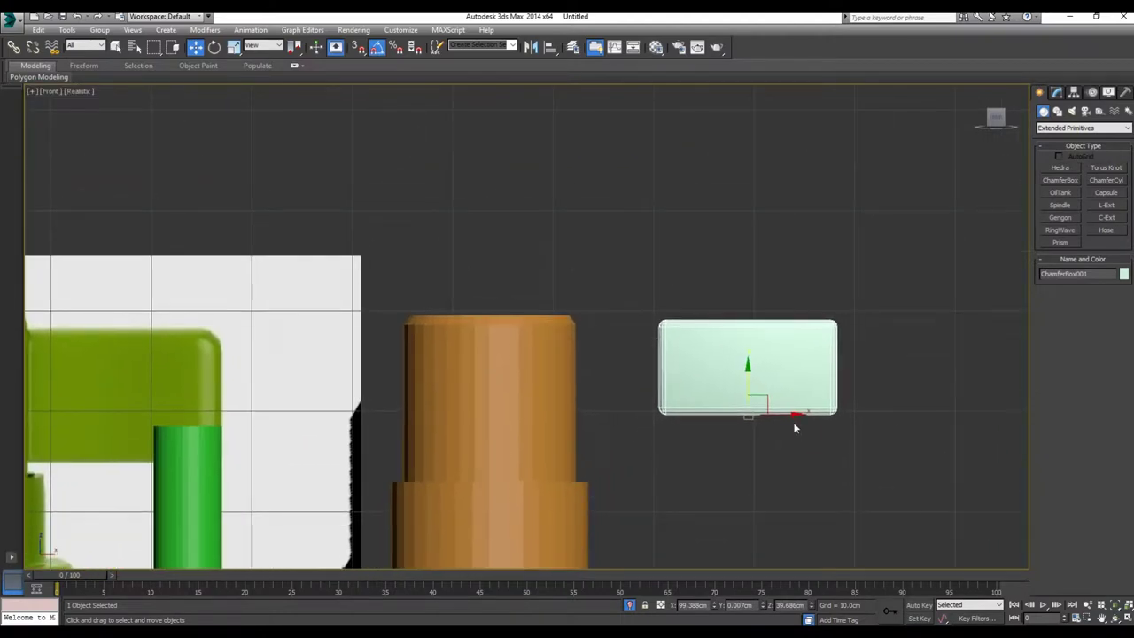
left_click_drag(793, 417, 671, 430)
left_click_drag(629, 373, 639, 382)
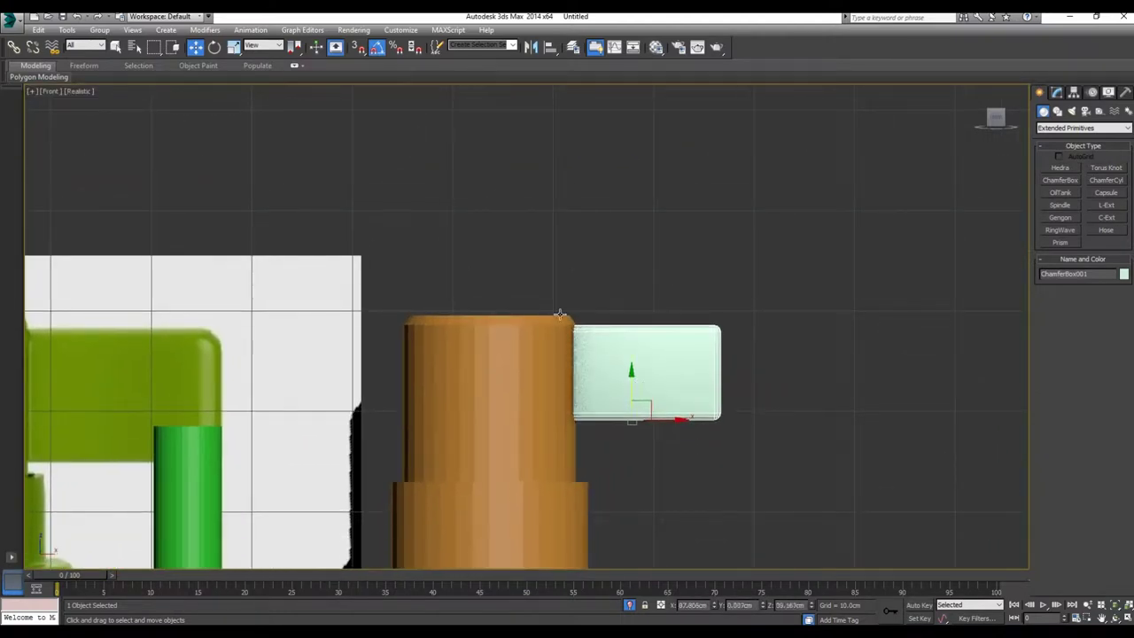
Step: Reposition the chamfer box over the reference image's nozzle head
scroll(607, 369, "up", 5)
middle_click_drag(724, 446, 622, 391)
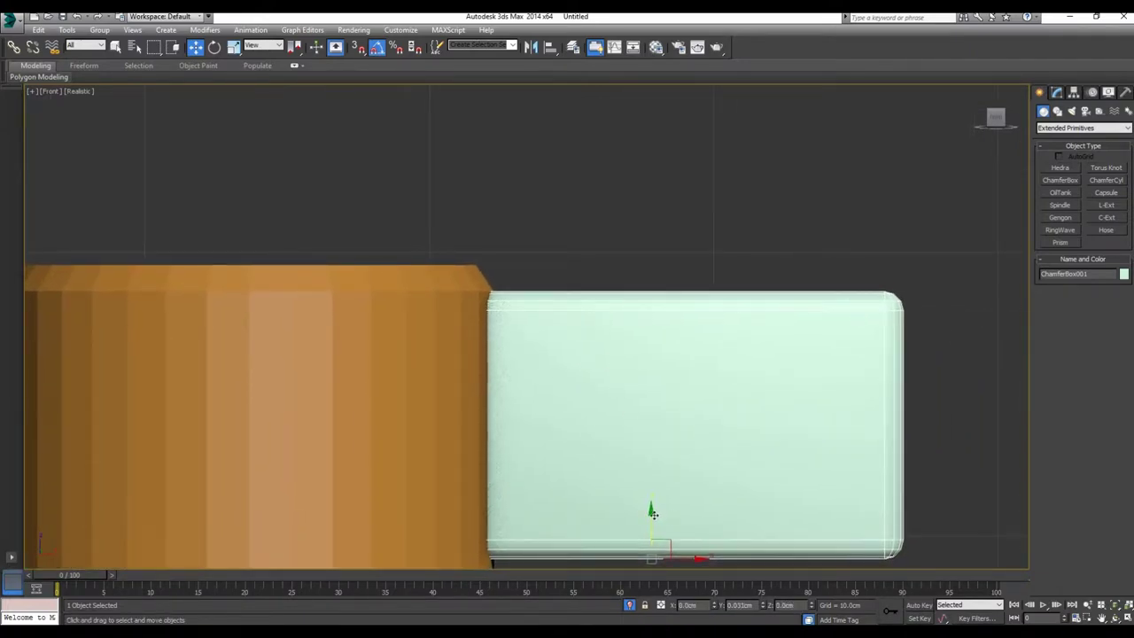
scroll(508, 352, "down", 5)
middle_click_drag(609, 411, 820, 390)
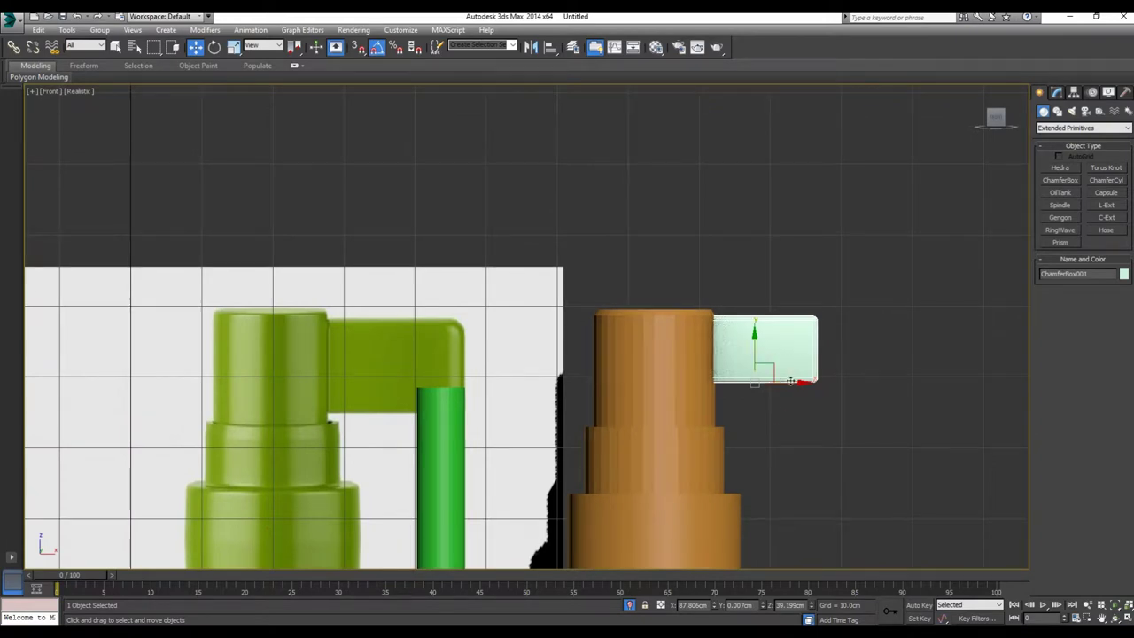
mouse_move(790, 381)
left_mouse_down()
mouse_move(422, 412)
mouse_move(403, 416)
mouse_move(403, 431)
mouse_move(537, 262)
mouse_move(561, 378)
left_mouse_up()
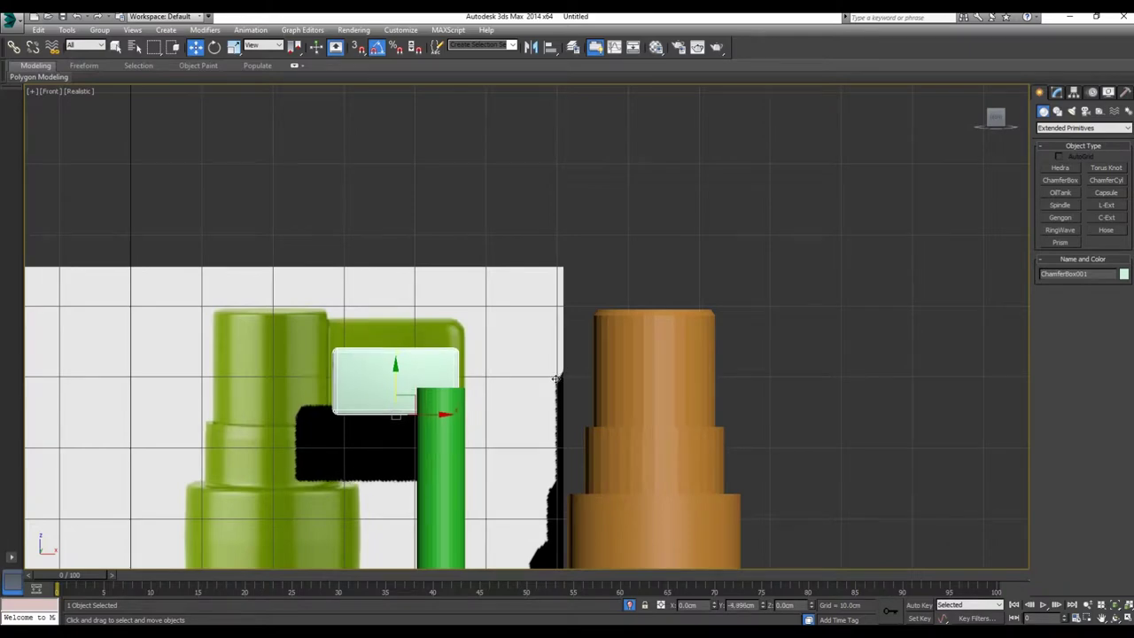
Step: Adjust the chamfer box's Width and Height in Modify, then shift it slightly left
left_click(1060, 94)
left_click_drag(1122, 262, 1128, 293)
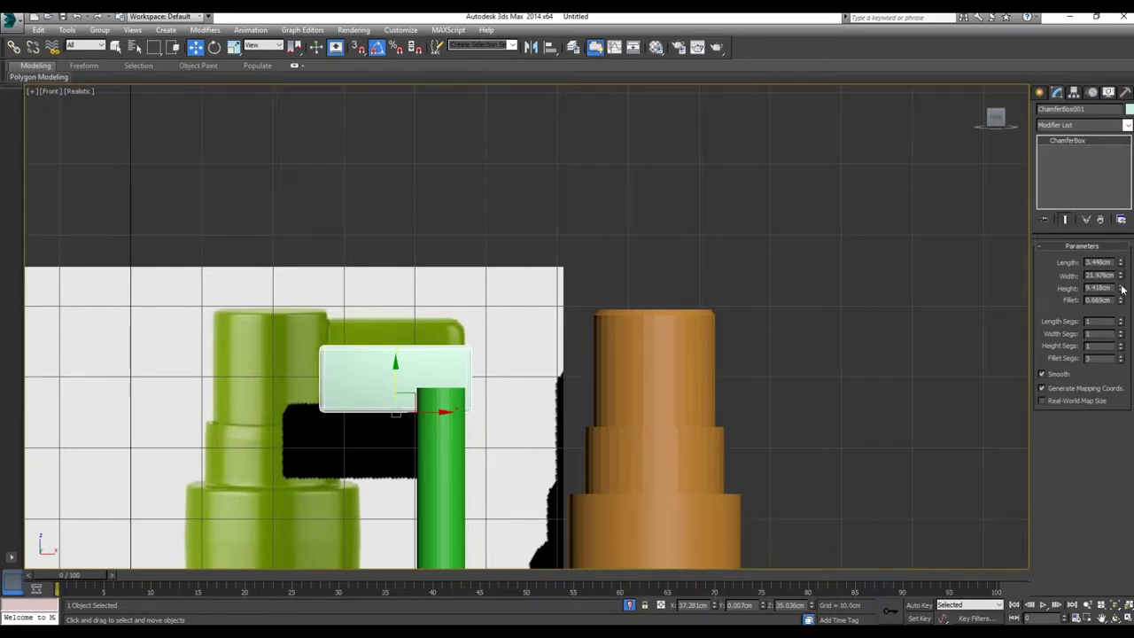
left_click_drag(1121, 290, 1122, 248)
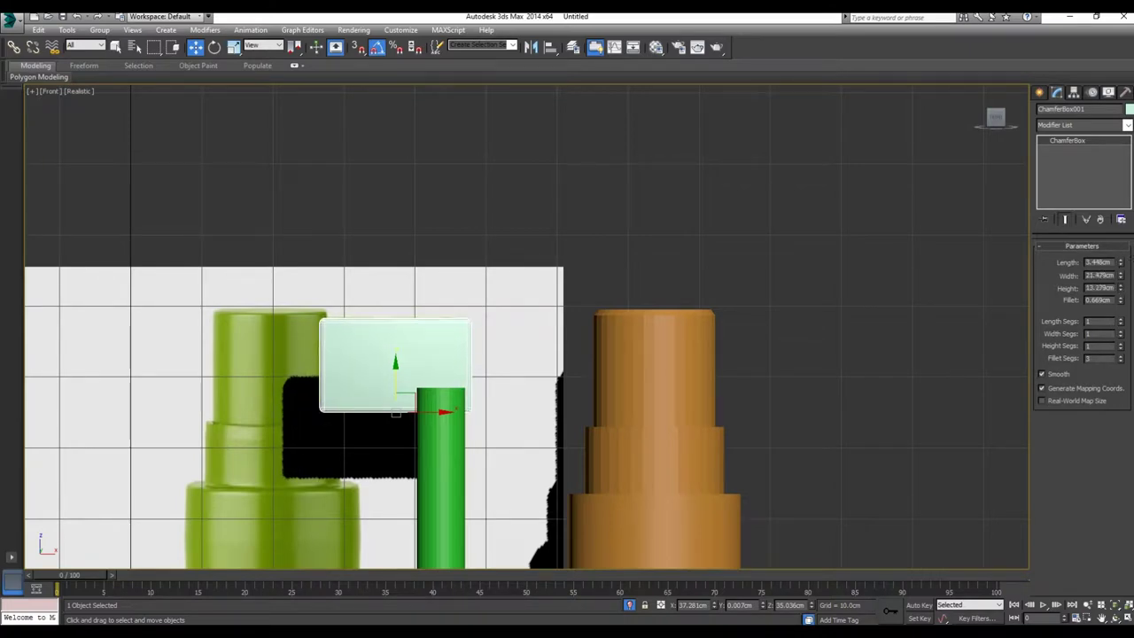
left_click_drag(439, 413, 432, 411)
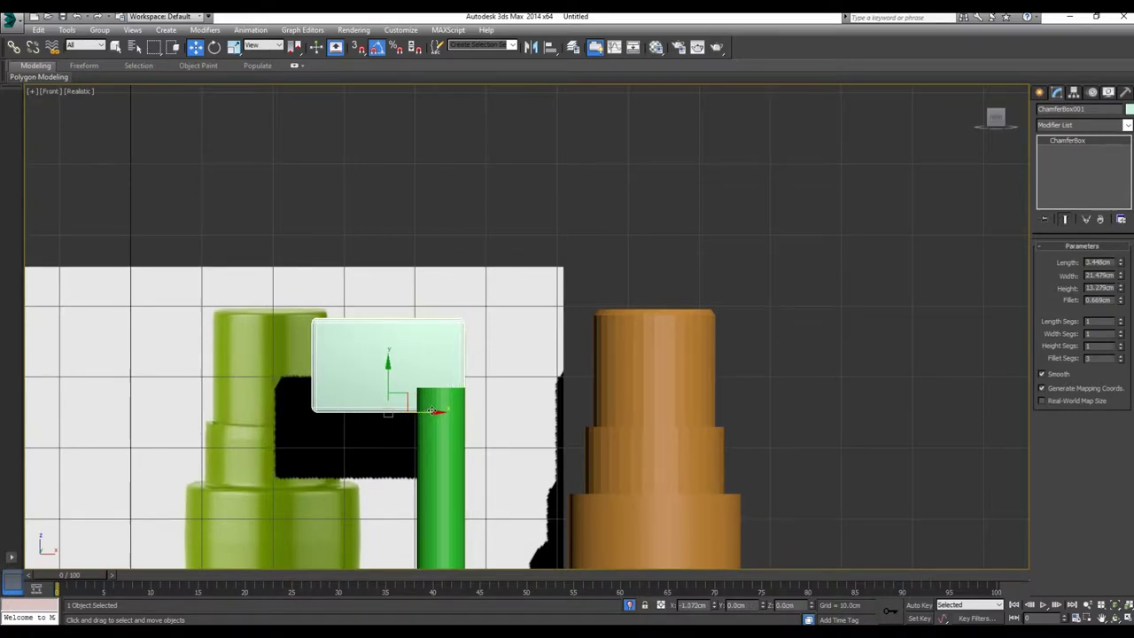
Step: In the maximized Top view, move the small tube cylinder onto the box
key("alt+w")
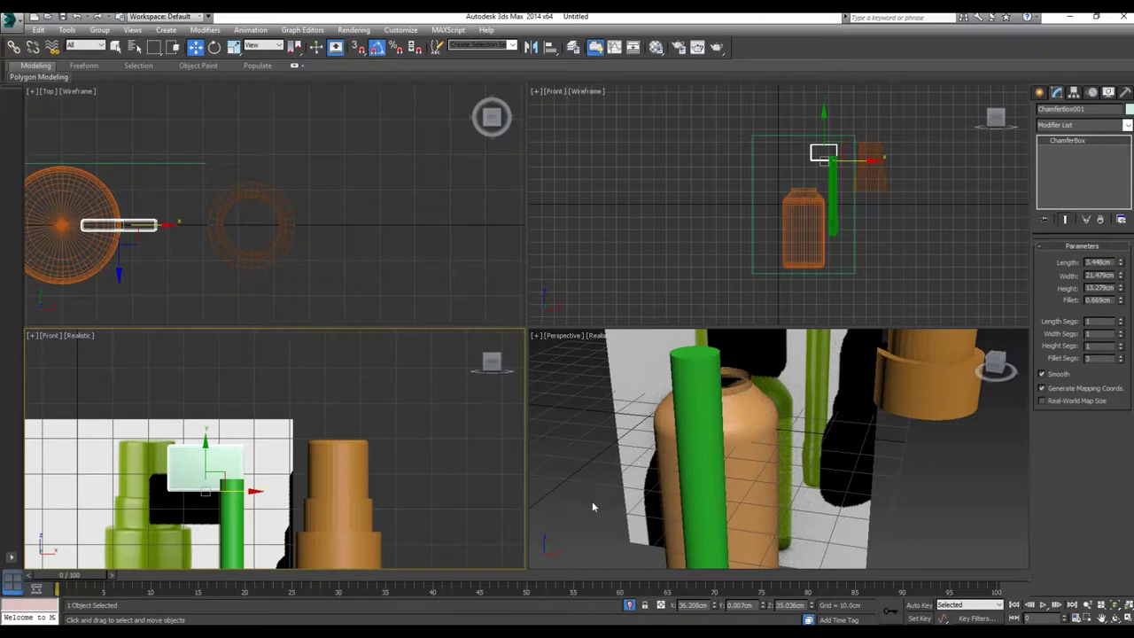
middle_click_drag(270, 298, 337, 281)
key("alt+w")
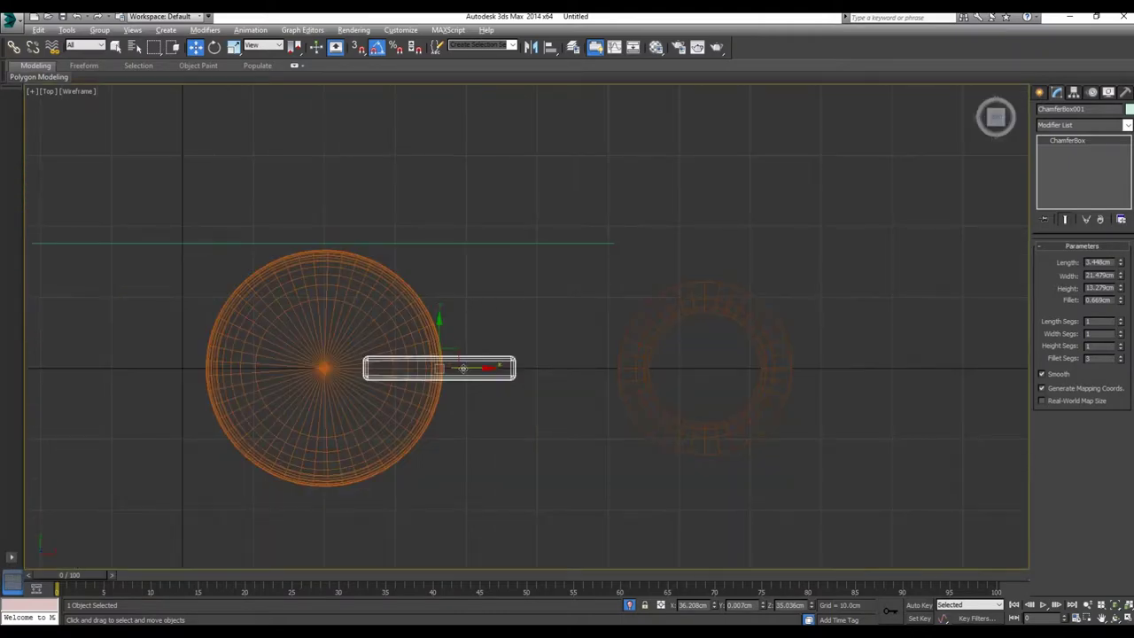
scroll(474, 423, "down", 5)
left_click_drag(471, 493, 470, 371)
scroll(462, 369, "up", 4)
scroll(543, 330, "up", 2)
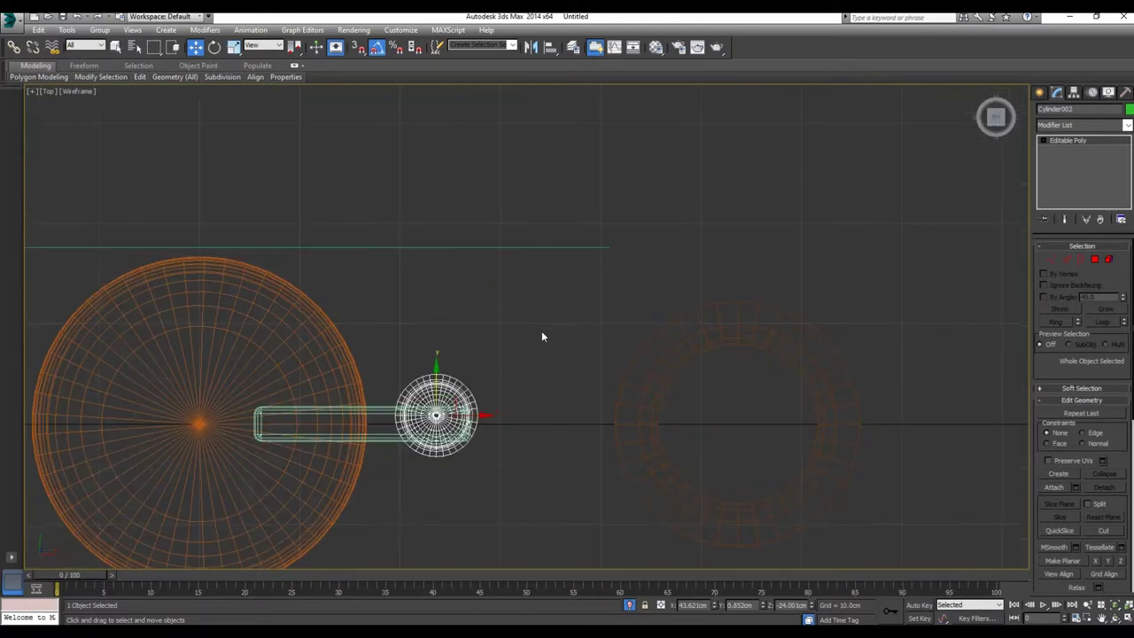
Step: Align the tube to Cylinder001 on the Y position only
left_click(553, 51)
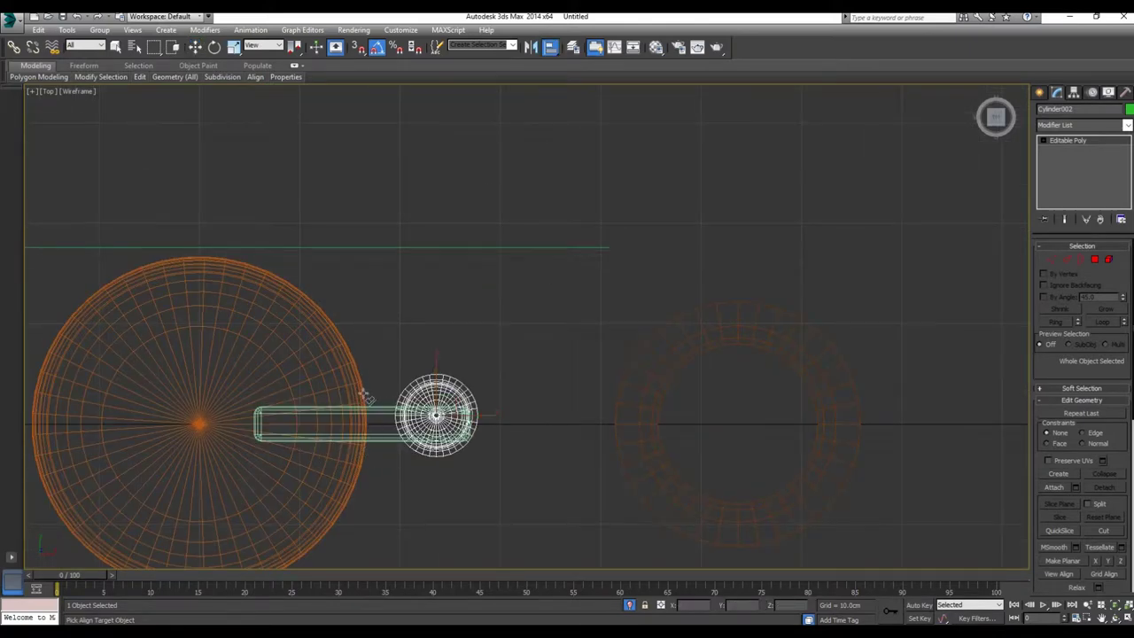
left_click(628, 375)
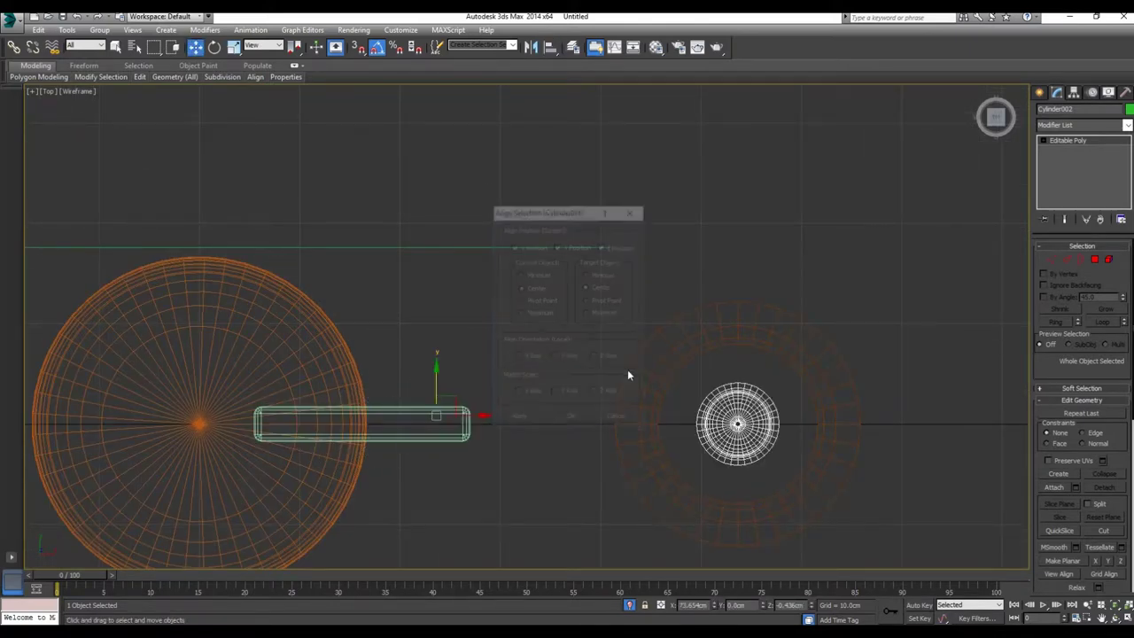
left_click(603, 246)
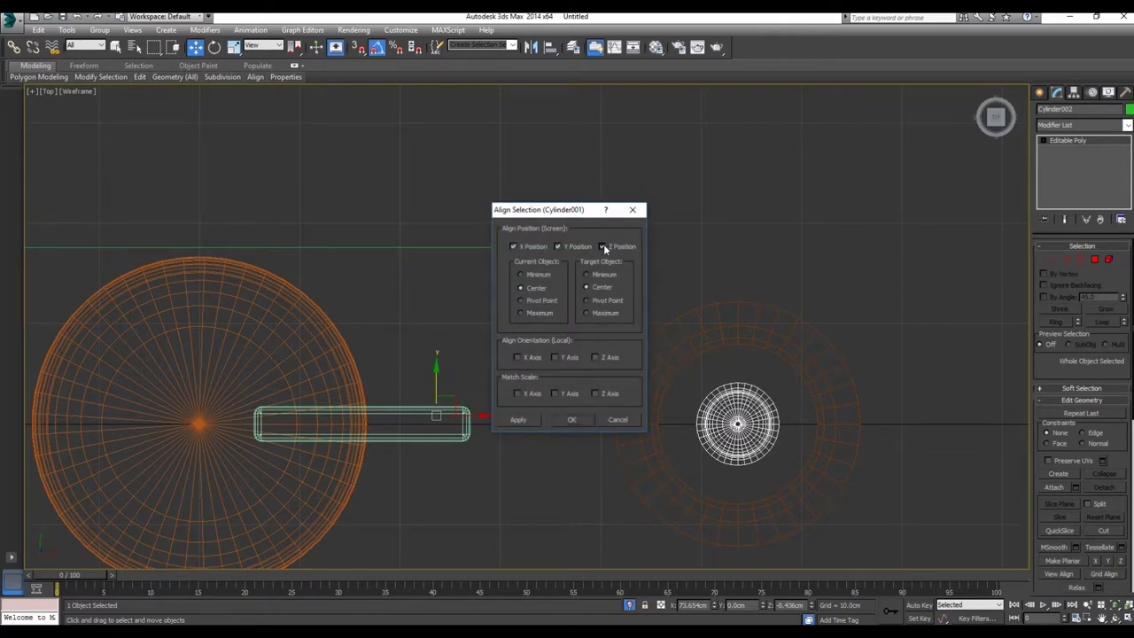
left_click(536, 246)
left_click(570, 420)
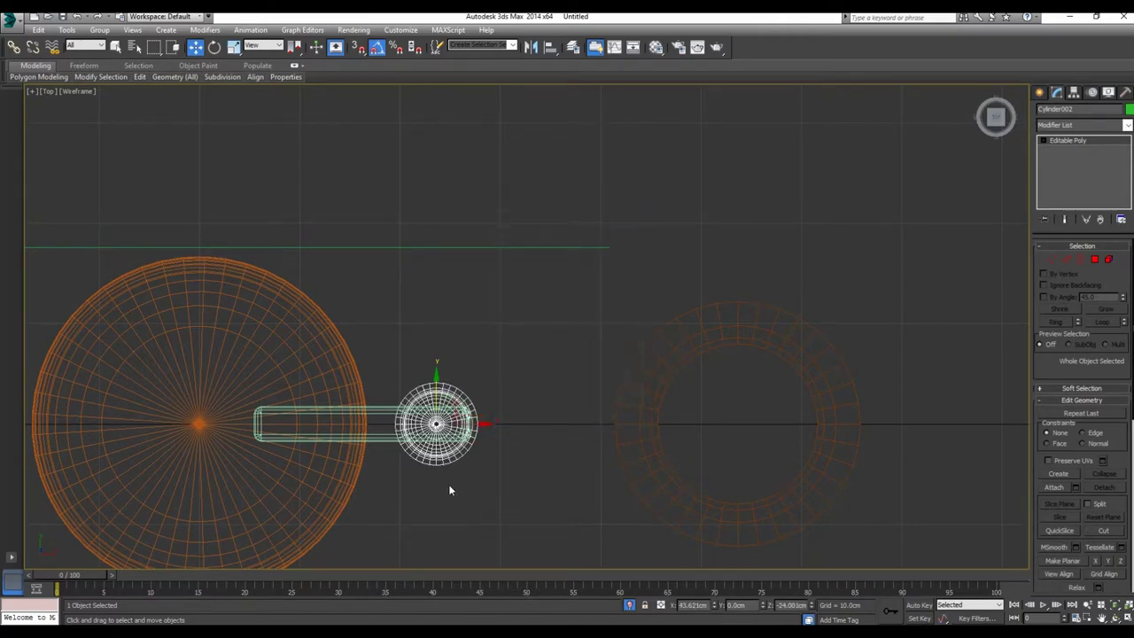
Step: Slide the tube under the box's end, select the chamfer box, and maximize the front view
mouse_move(449, 490)
middle_mouse_down()
mouse_move(431, 425)
mouse_move(412, 414)
middle_mouse_up()
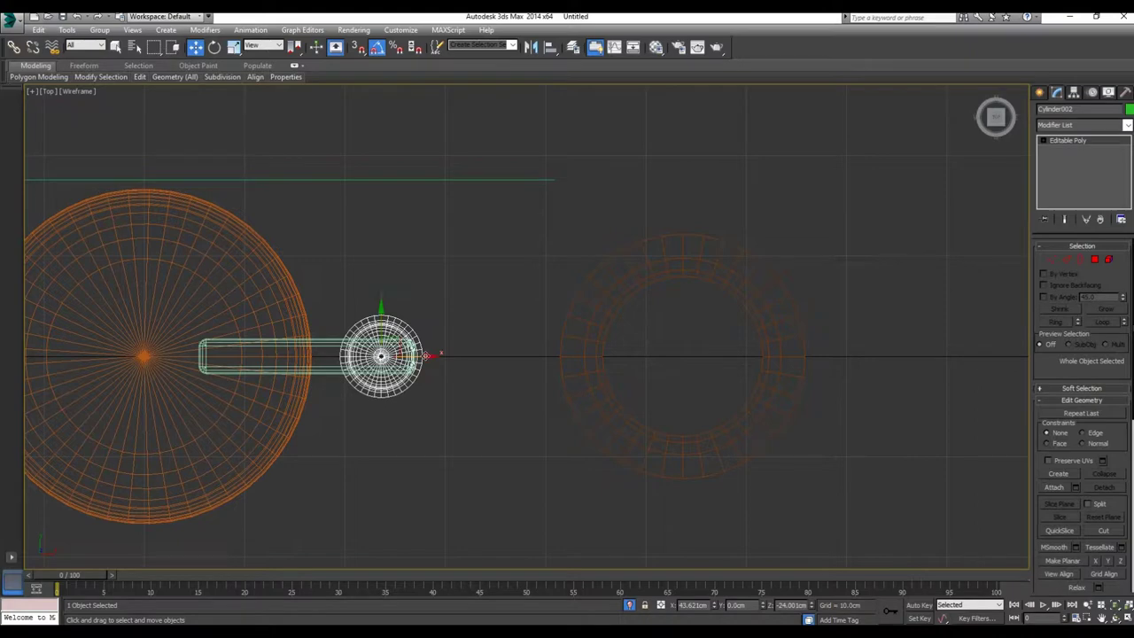
mouse_move(428, 365)
left_mouse_down()
mouse_move(920, 350)
mouse_move(425, 358)
left_mouse_up()
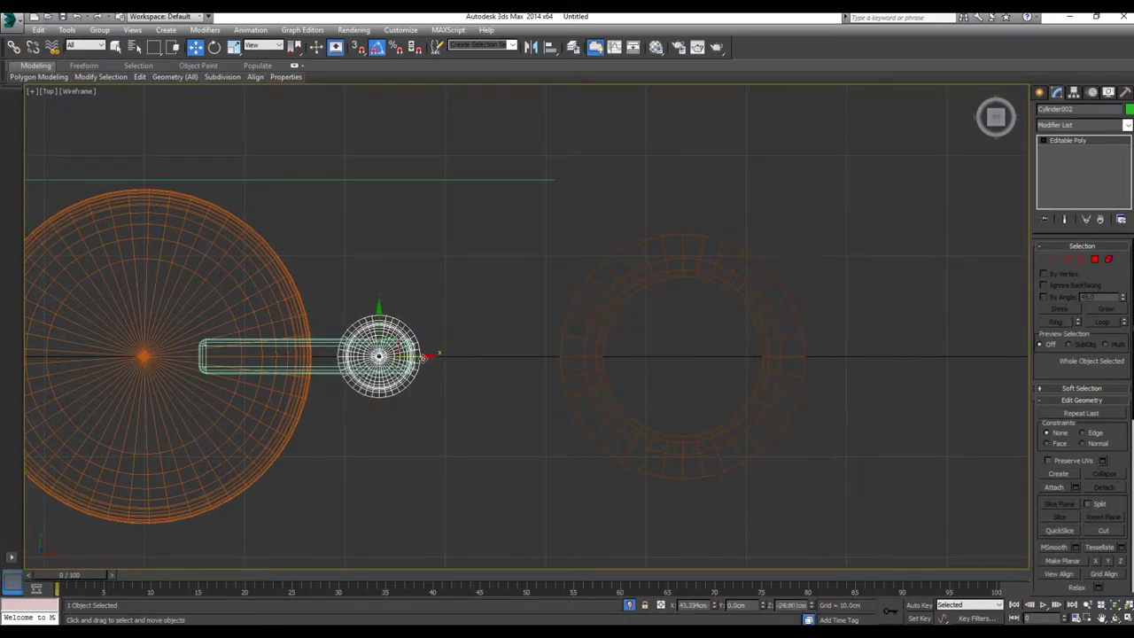
left_click(314, 343)
left_click(314, 343)
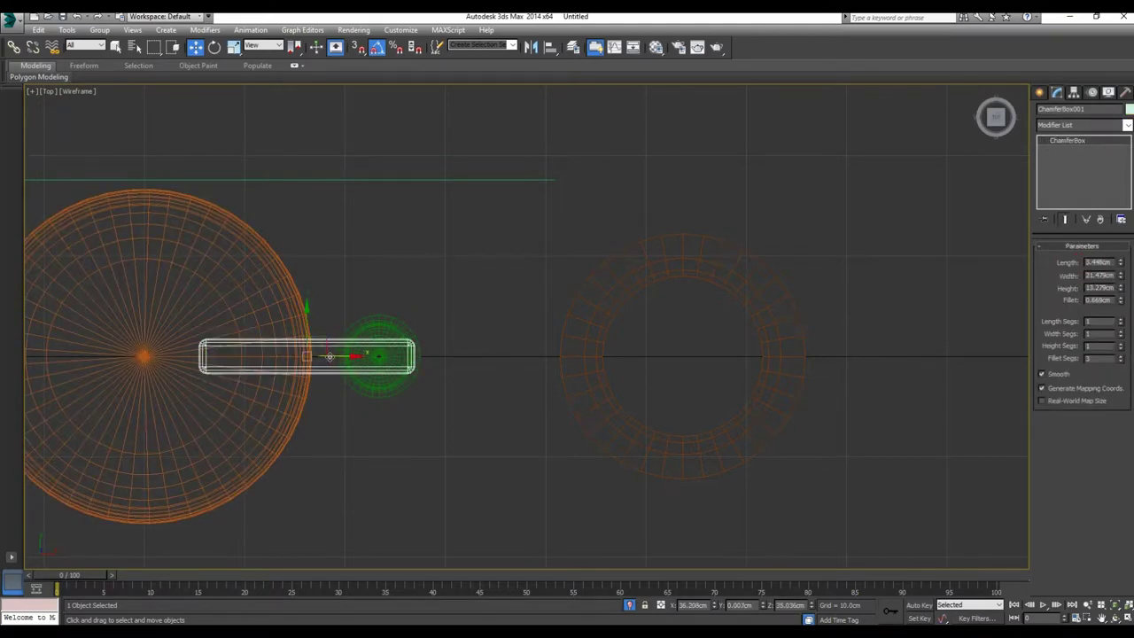
key("alt+w")
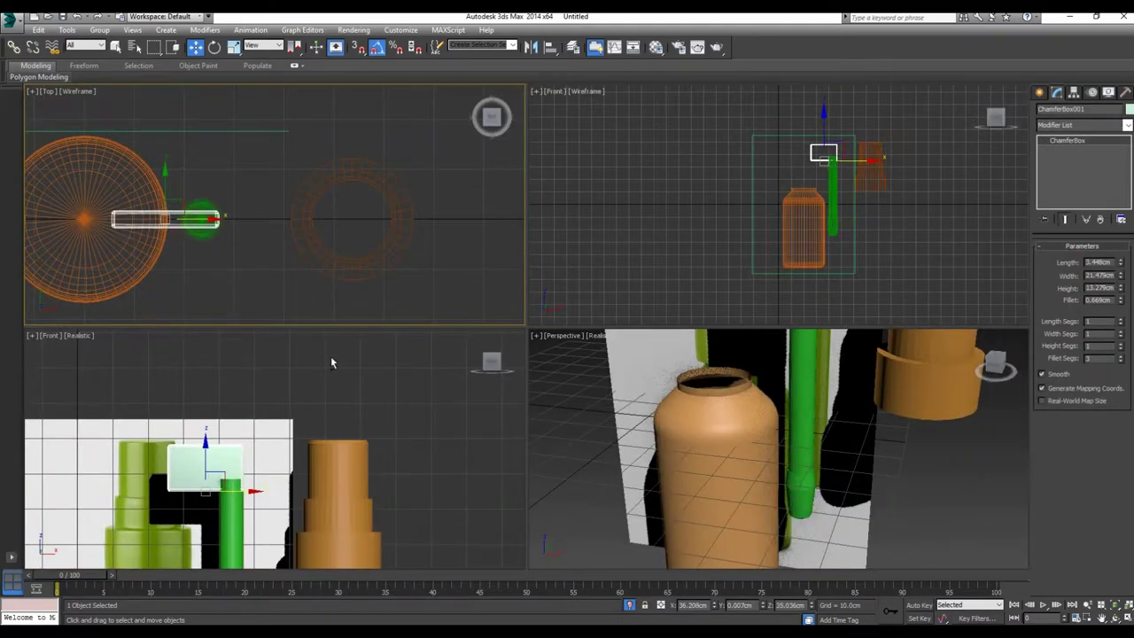
key("alt+w")
Step: Move the brown cap over the reference bottle, then shift cap, box and tube right together
left_click(597, 413)
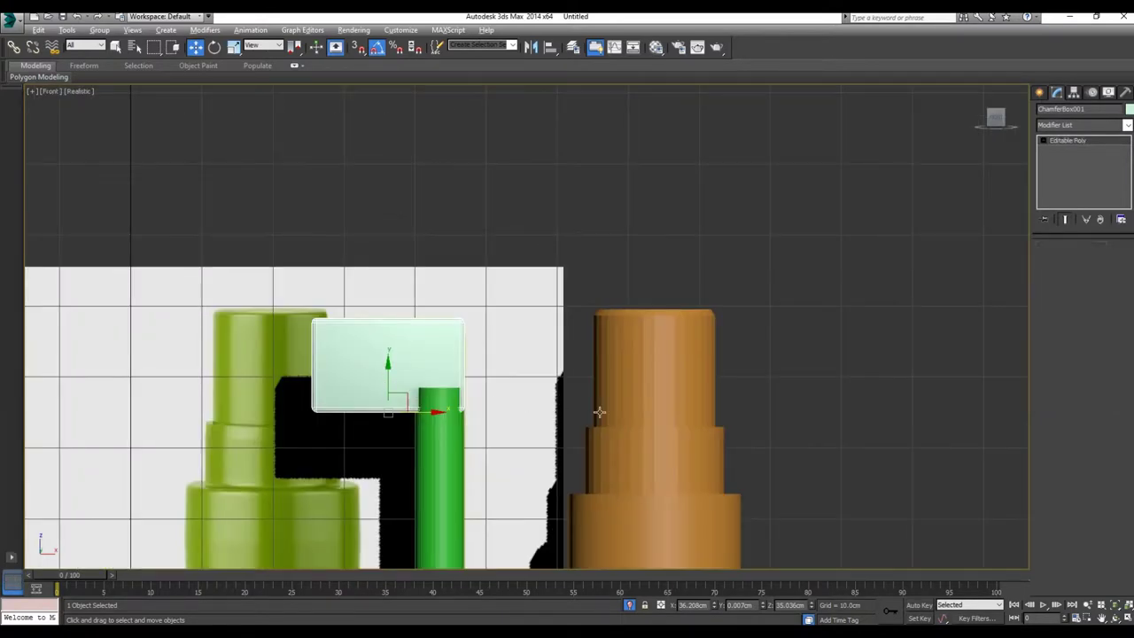
mouse_move(643, 412)
left_mouse_down()
mouse_move(243, 412)
mouse_move(533, 412)
mouse_move(261, 409)
left_mouse_up()
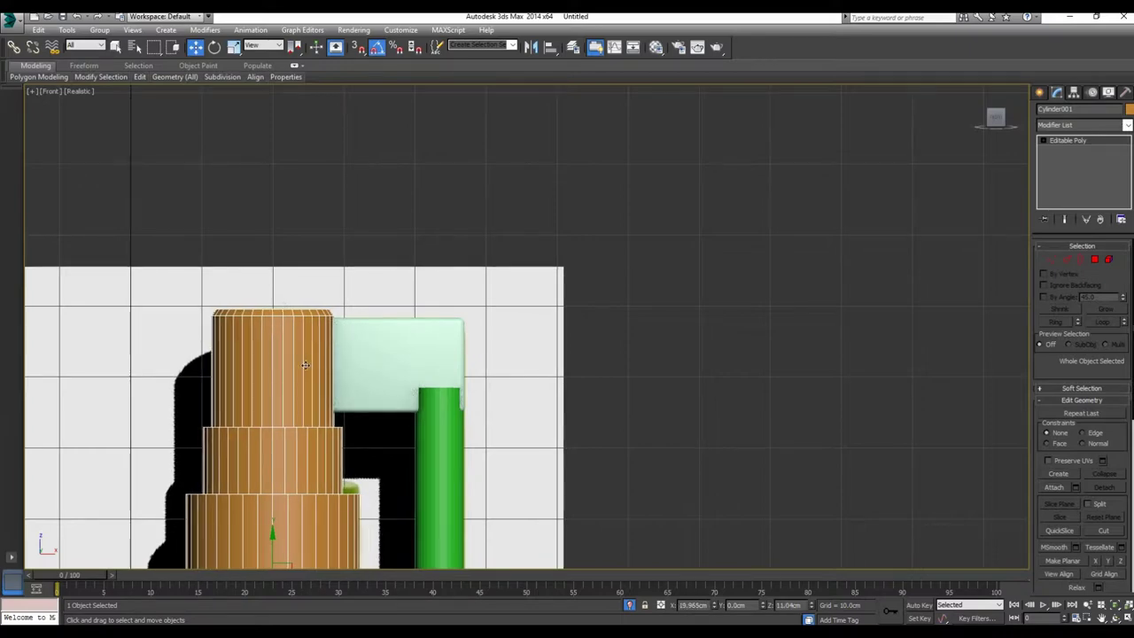
left_click(349, 349, "ctrl")
left_click(434, 425, "ctrl")
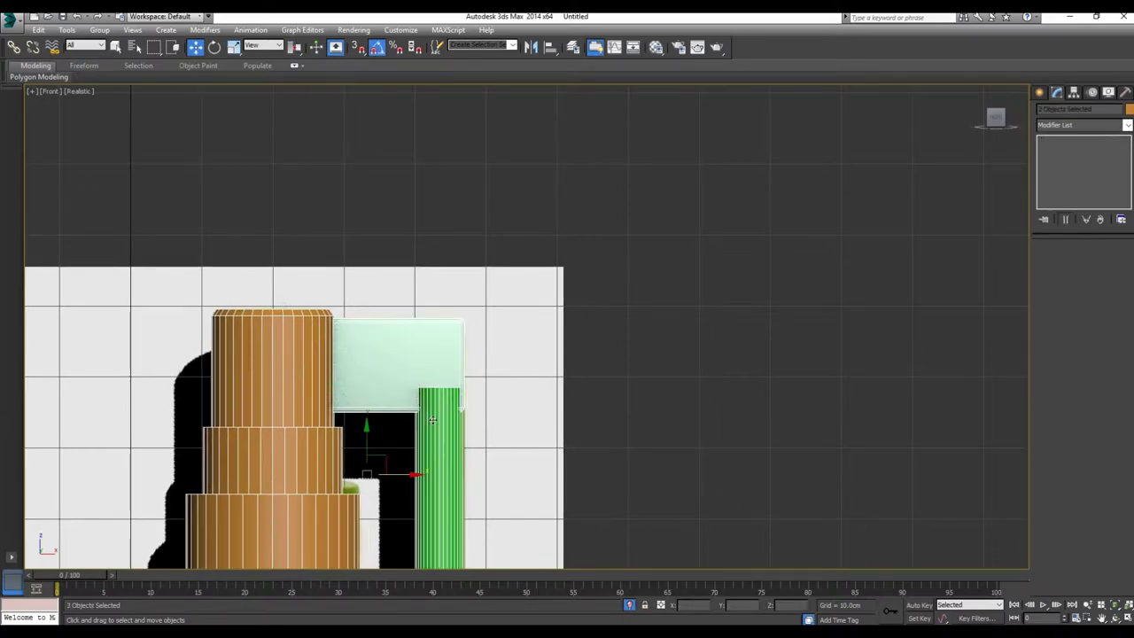
scroll(434, 425, "down", 3)
left_click_drag(441, 402, 817, 401)
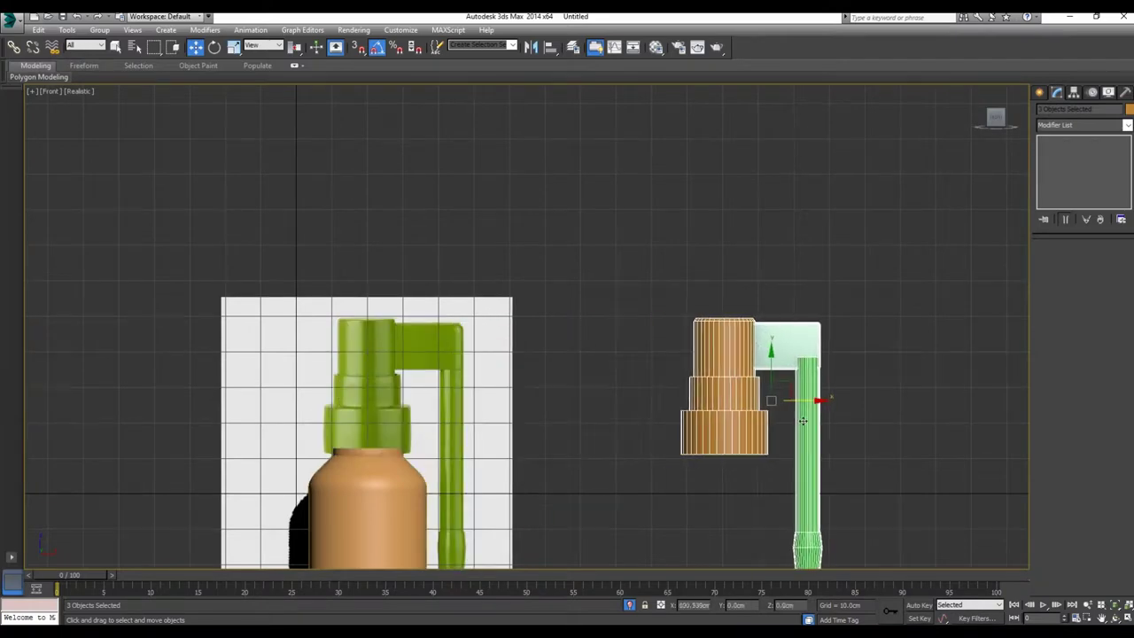
scroll(851, 411, "up", 5)
left_click(848, 410)
Step: Select the nozzle box and maximize the Top view centred on it
left_click(718, 373)
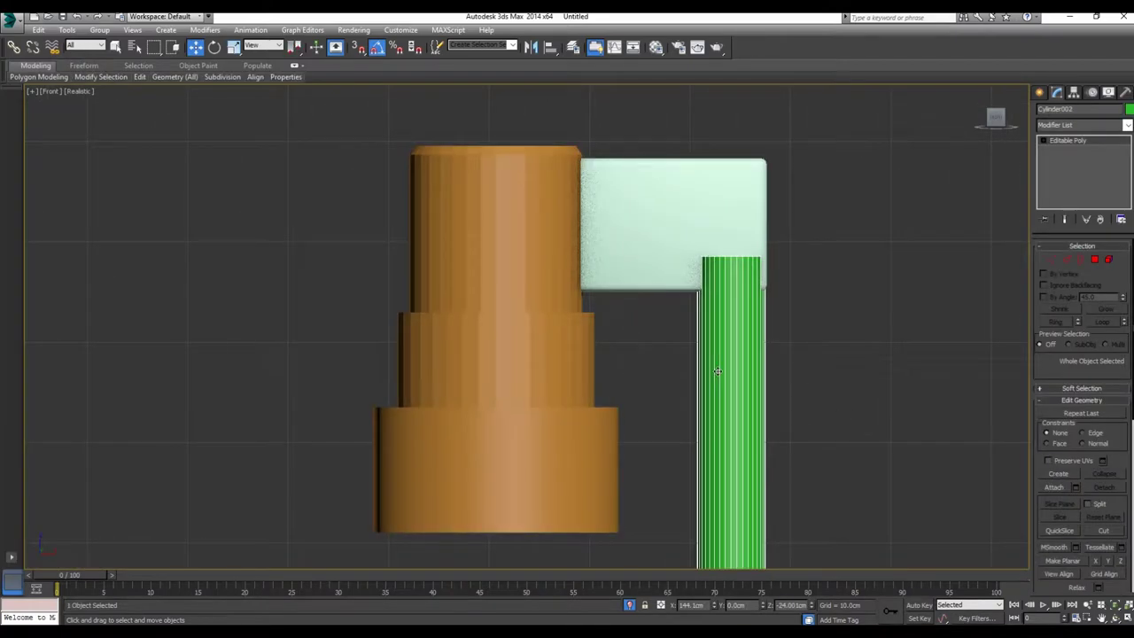
left_click(704, 215)
key("alt+w")
right_click(408, 262)
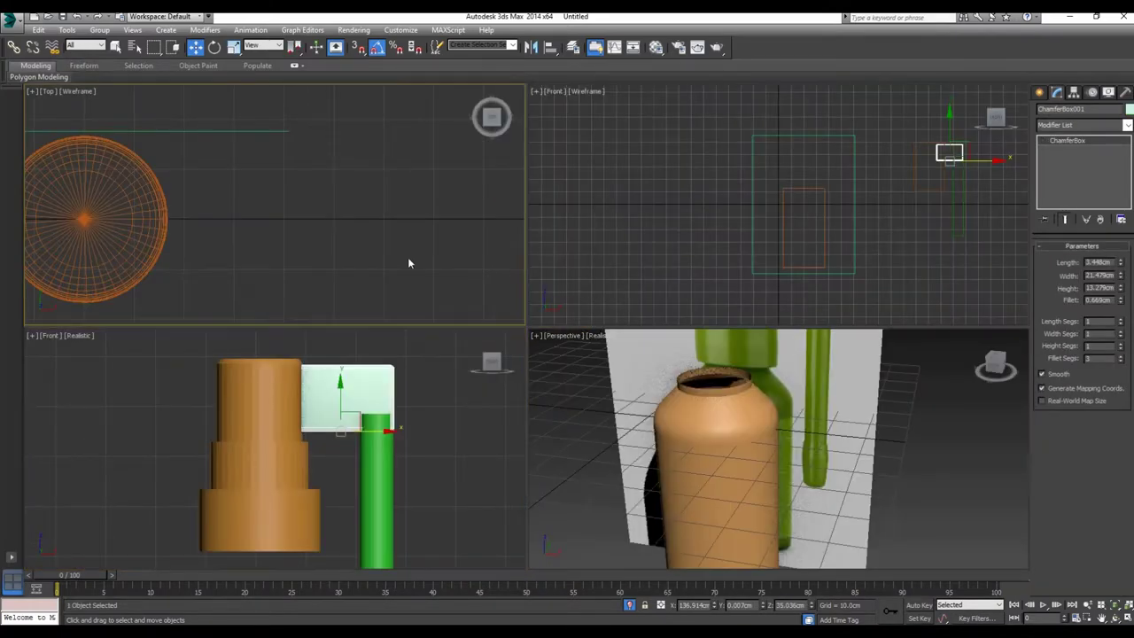
scroll(408, 262, "down", 3)
middle_click_drag(408, 262, 275, 257)
key("alt+w")
scroll(565, 396, "up", 3)
middle_click_drag(565, 397, 558, 403)
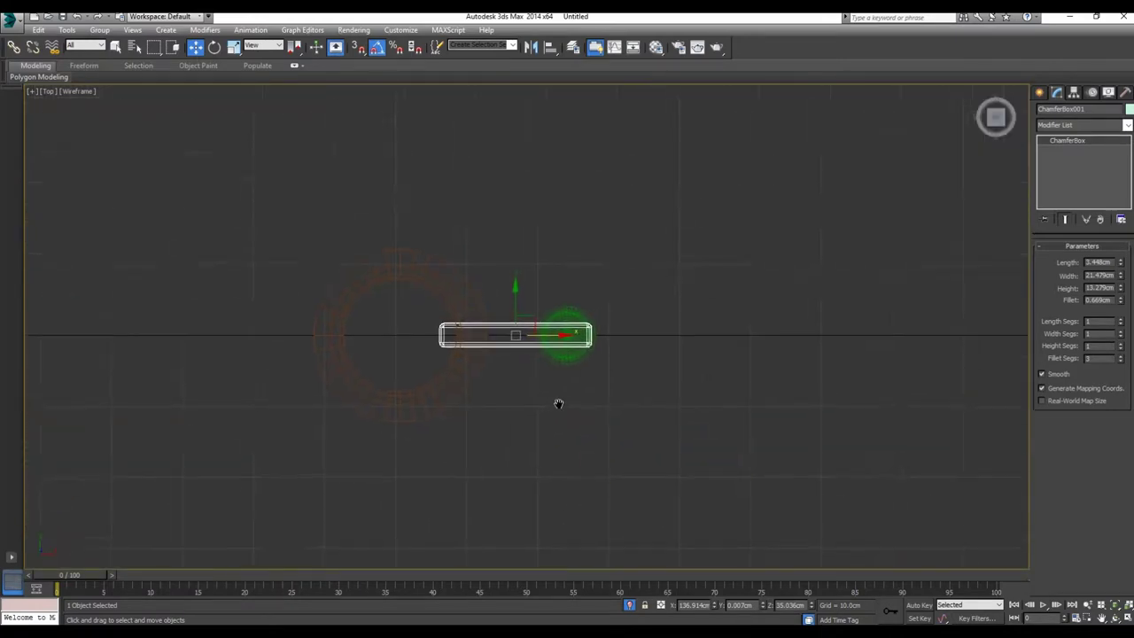
scroll(559, 403, "up", 3)
Step: Increase the nozzle box's length from 3.446cm to 8.137cm and tweak its height
left_click(595, 343)
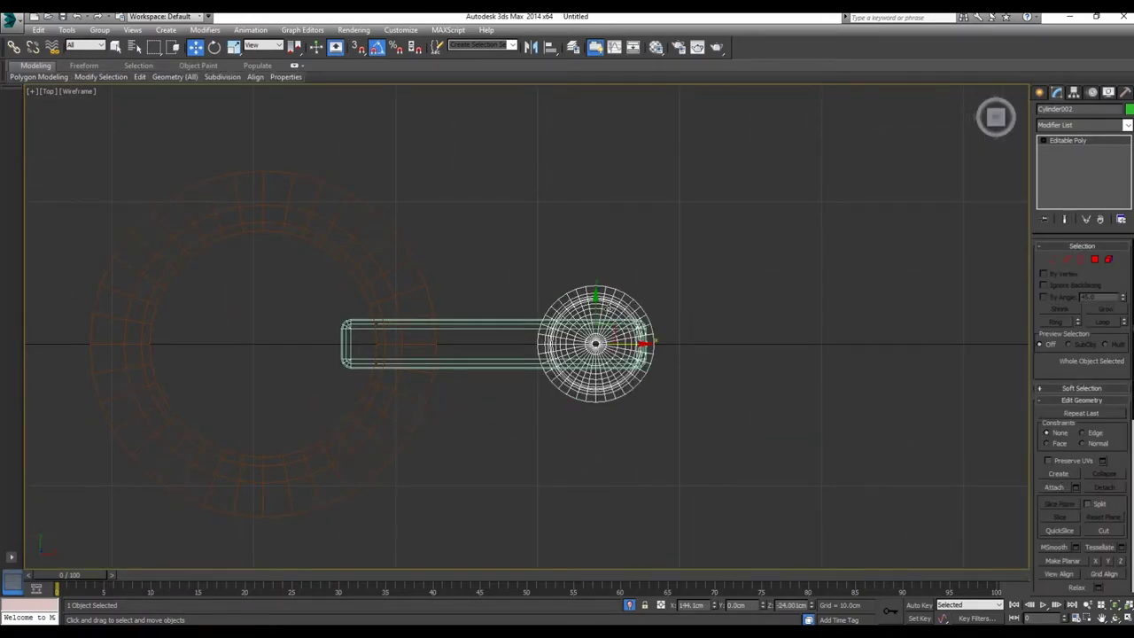
scroll(547, 357, "up", 3)
left_click(470, 292)
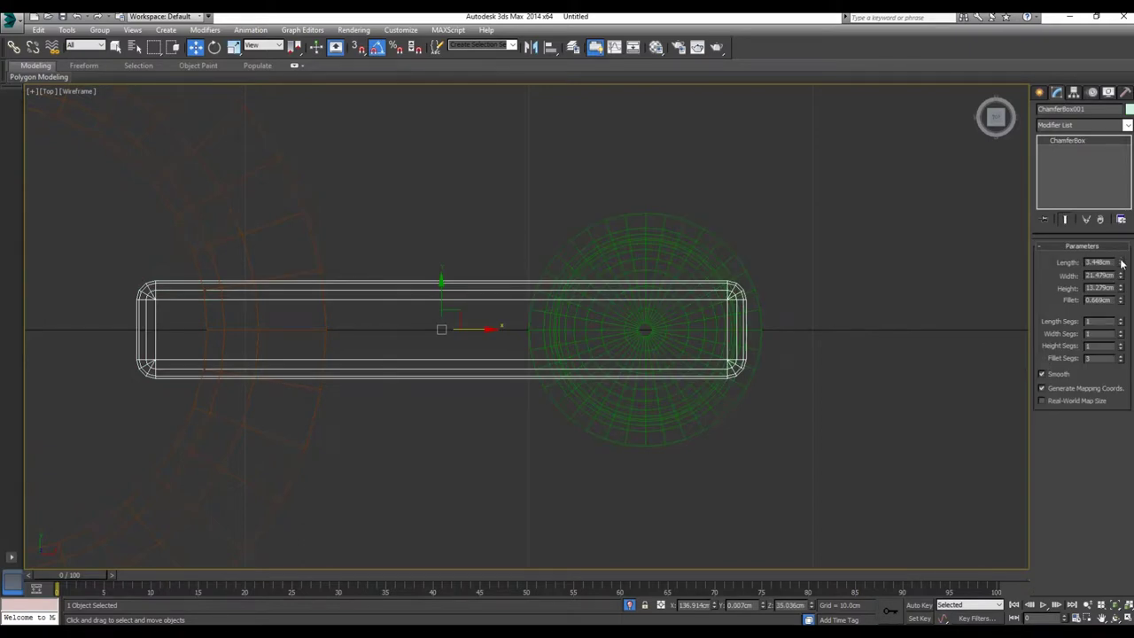
left_click_drag(1121, 264, 1121, 190)
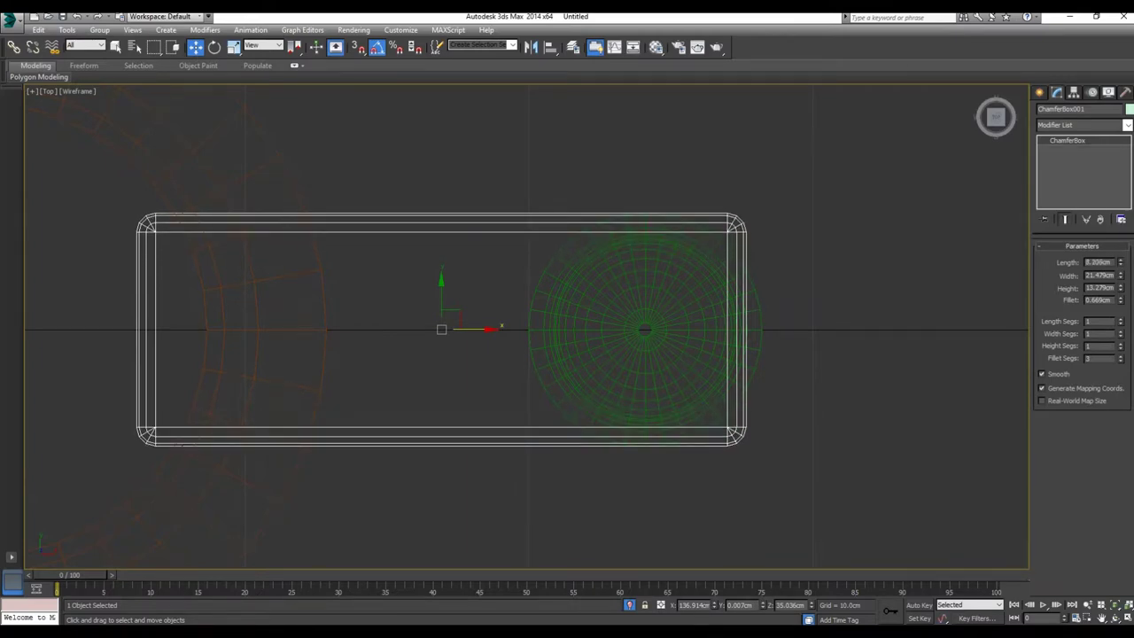
scroll(625, 222, "up", 5)
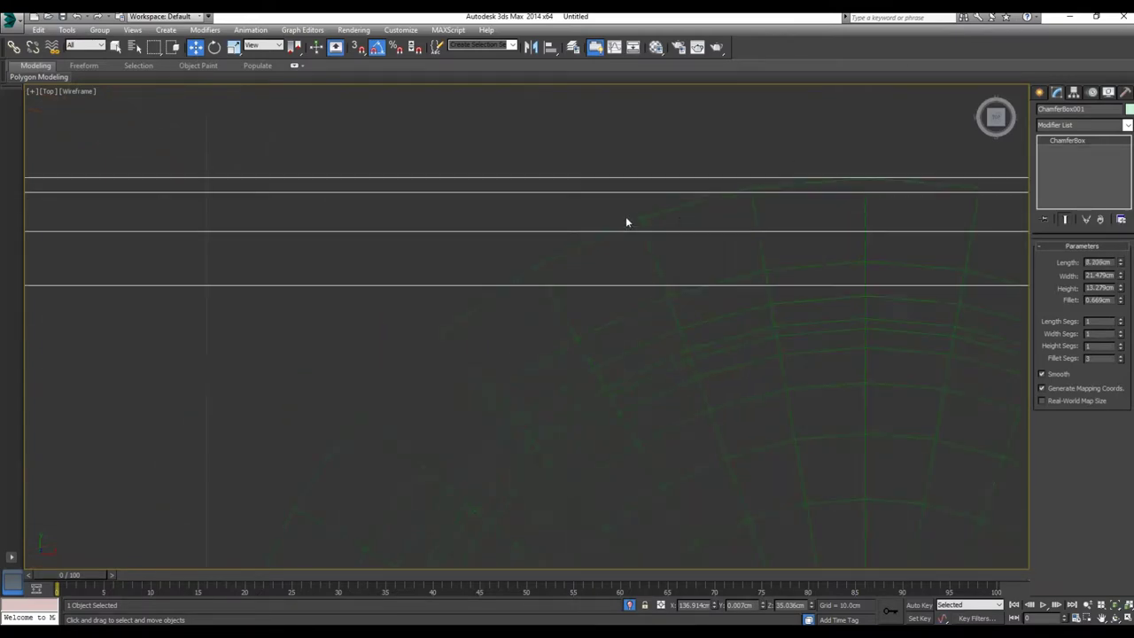
middle_click_drag(797, 215, 448, 240)
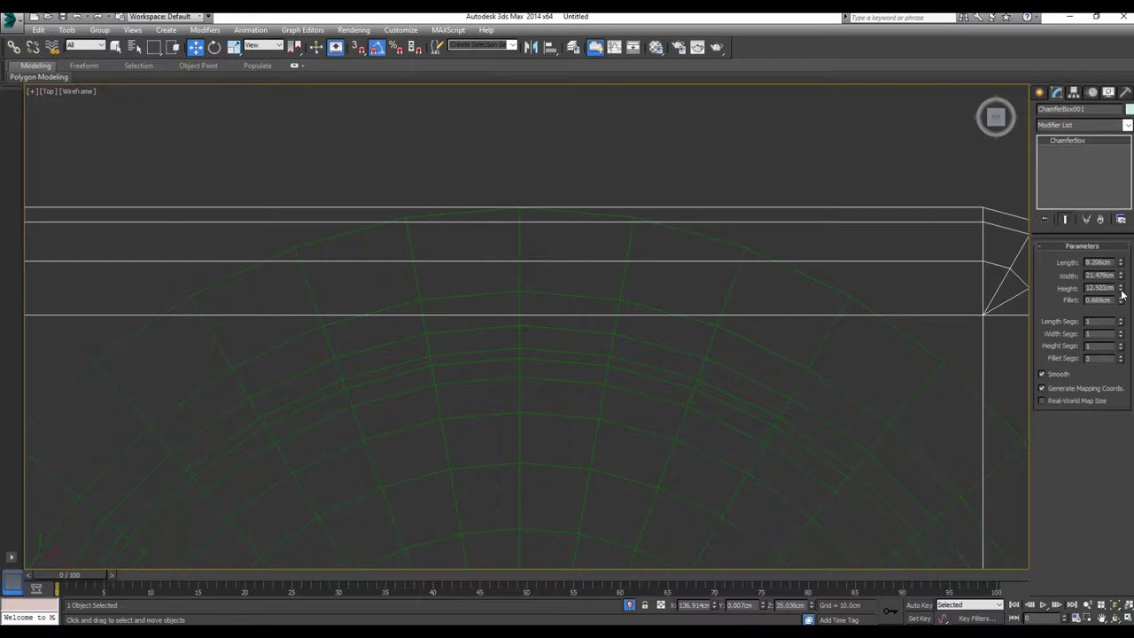
left_click_drag(1122, 290, 1126, 291)
Step: Resize the nozzle box to cover the green tube, about 21.5 cm wide and 13.3 cm tall
key("alt+w")
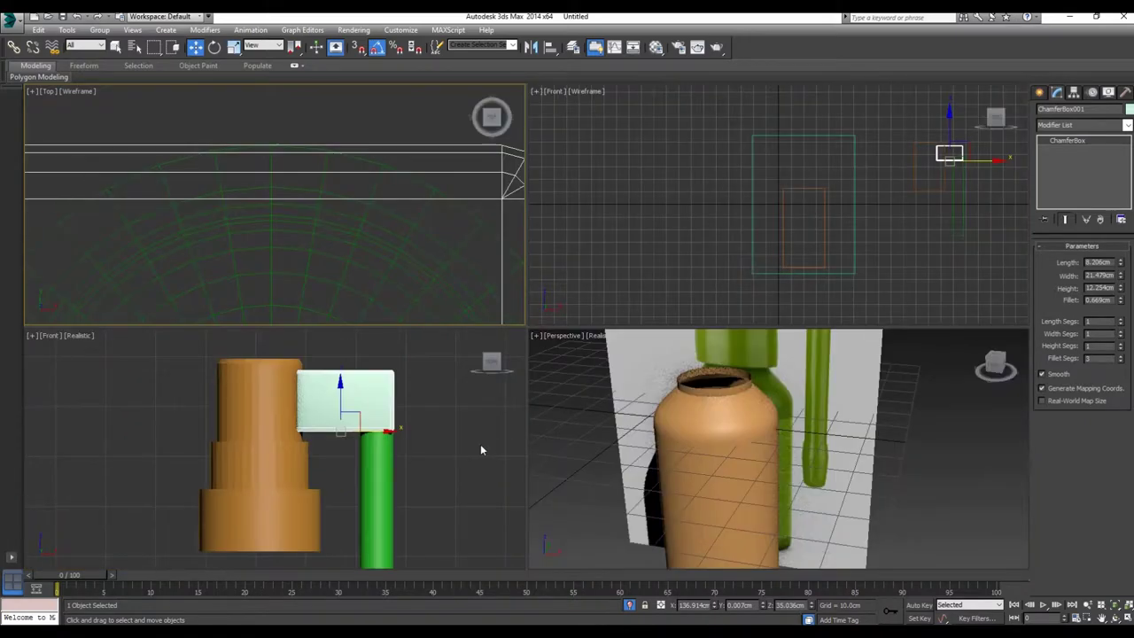
right_click(445, 451)
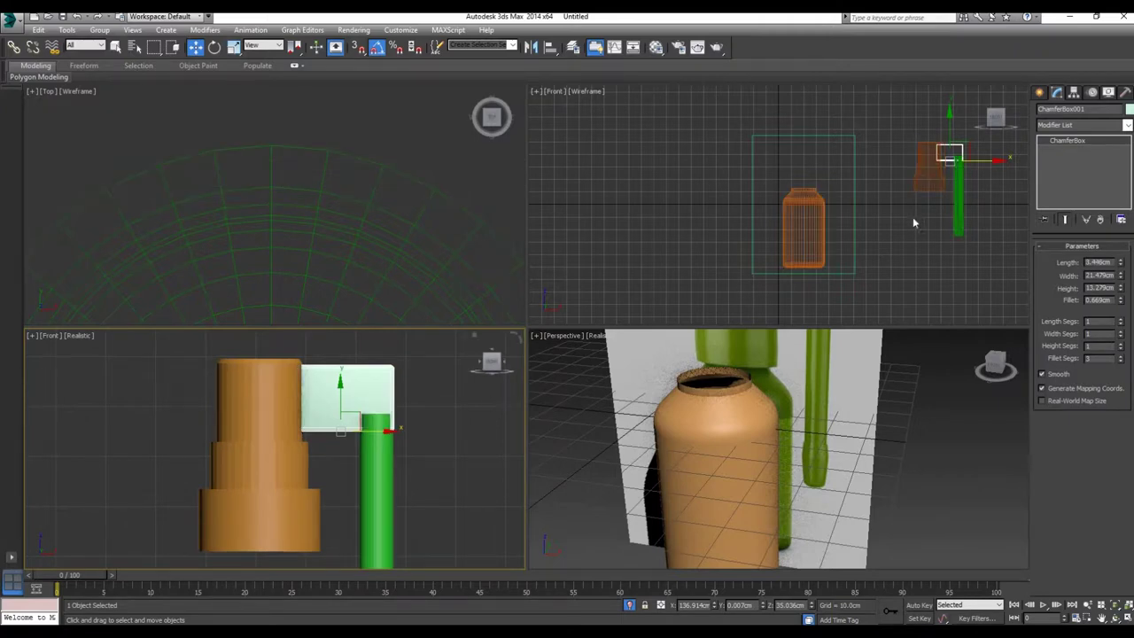
scroll(378, 207, "down", 3)
scroll(378, 207, "down", 1)
middle_click_drag(379, 206, 414, 135)
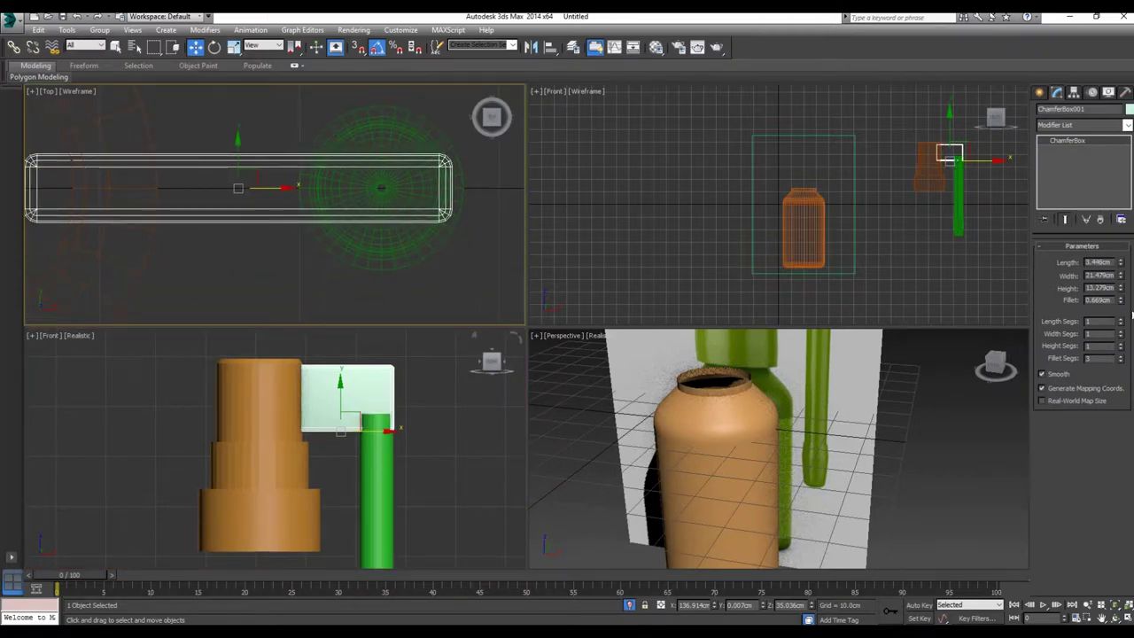
left_click_drag(1123, 277, 1121, 258)
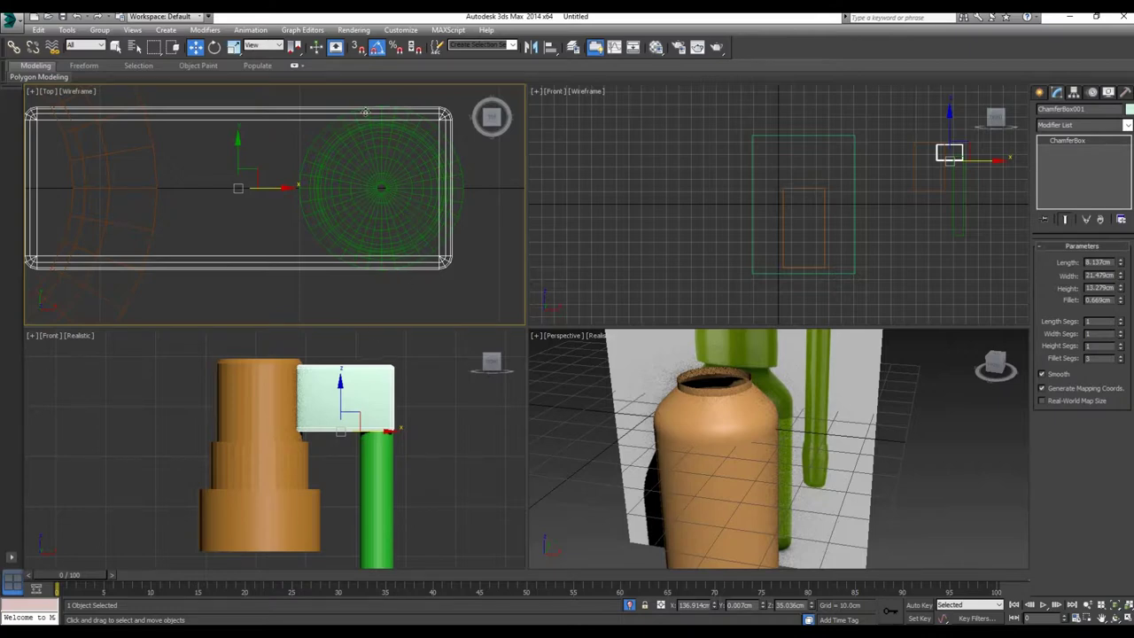
Step: Convert the chamfer box to Editable Poly and pull its right-end vertices back over the tube
right_click(237, 188)
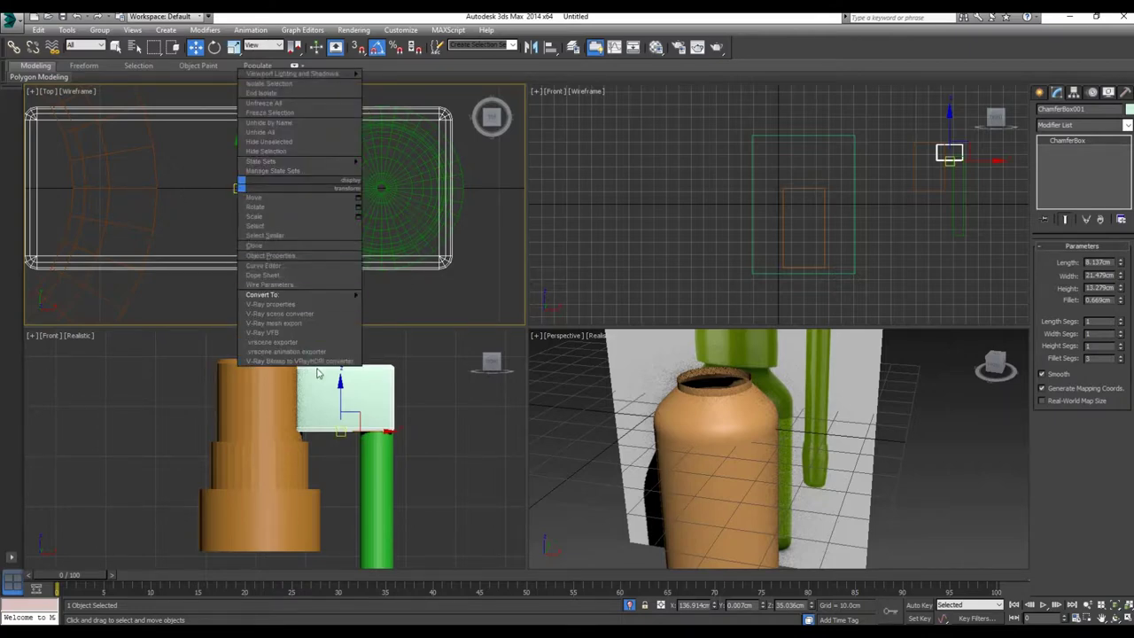
left_click(407, 304)
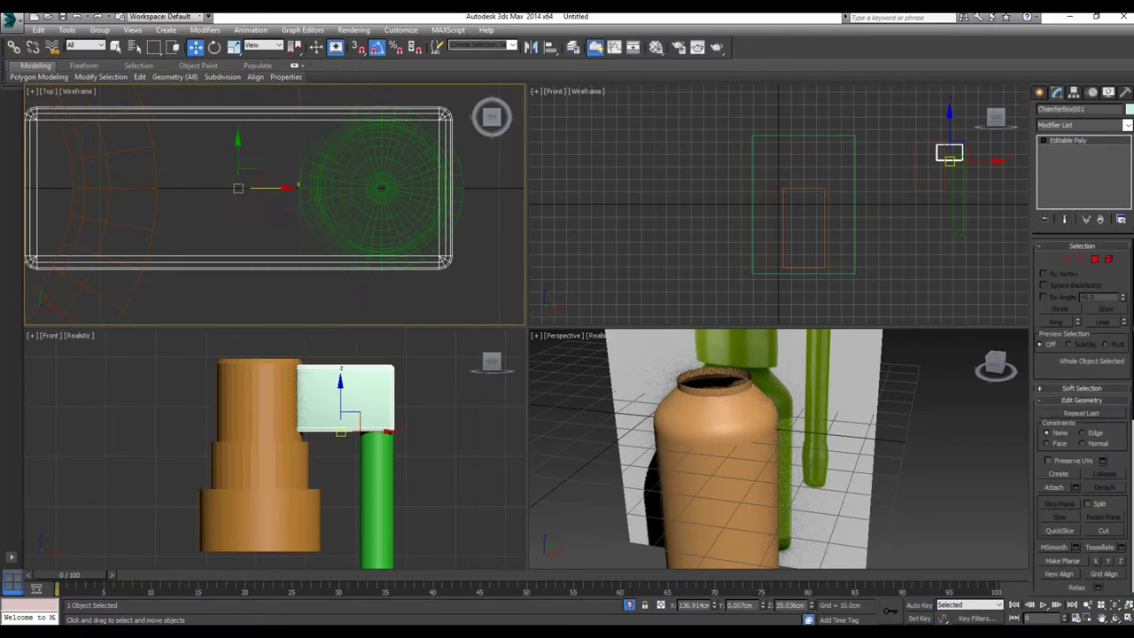
left_click(1051, 259)
left_click_drag(467, 308, 467, 306)
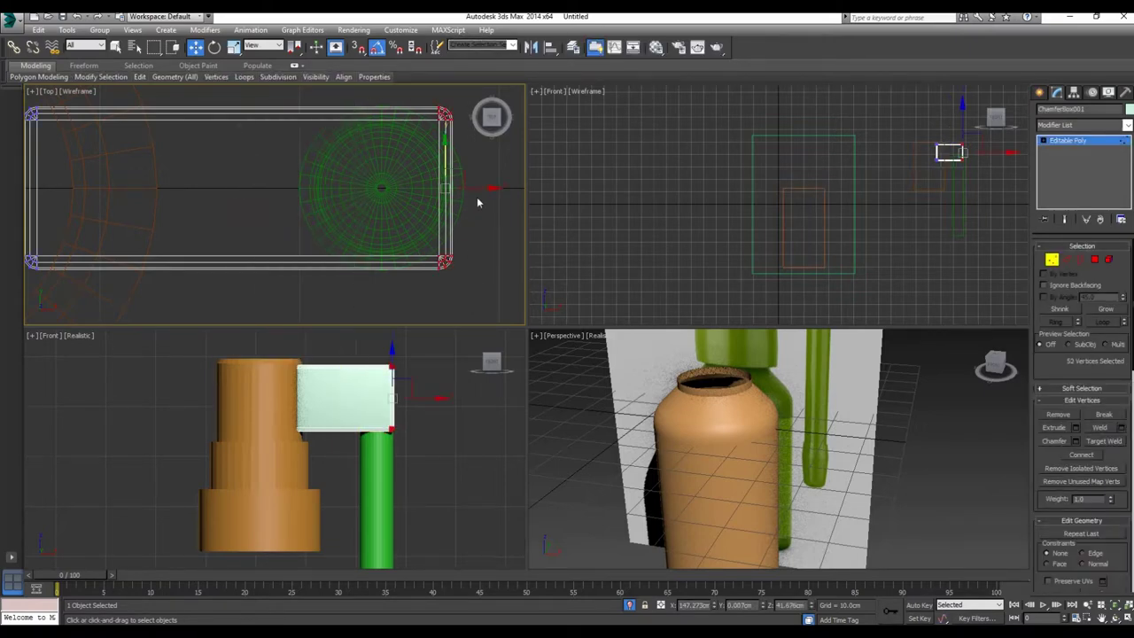
left_click_drag(489, 190, 430, 193)
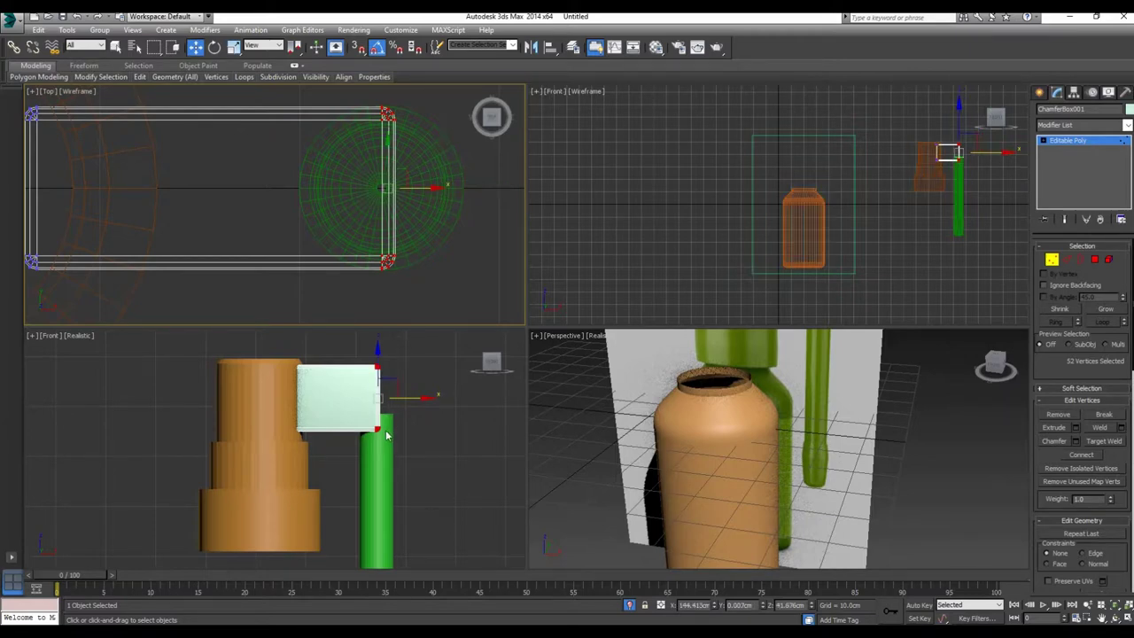
left_click(1052, 259)
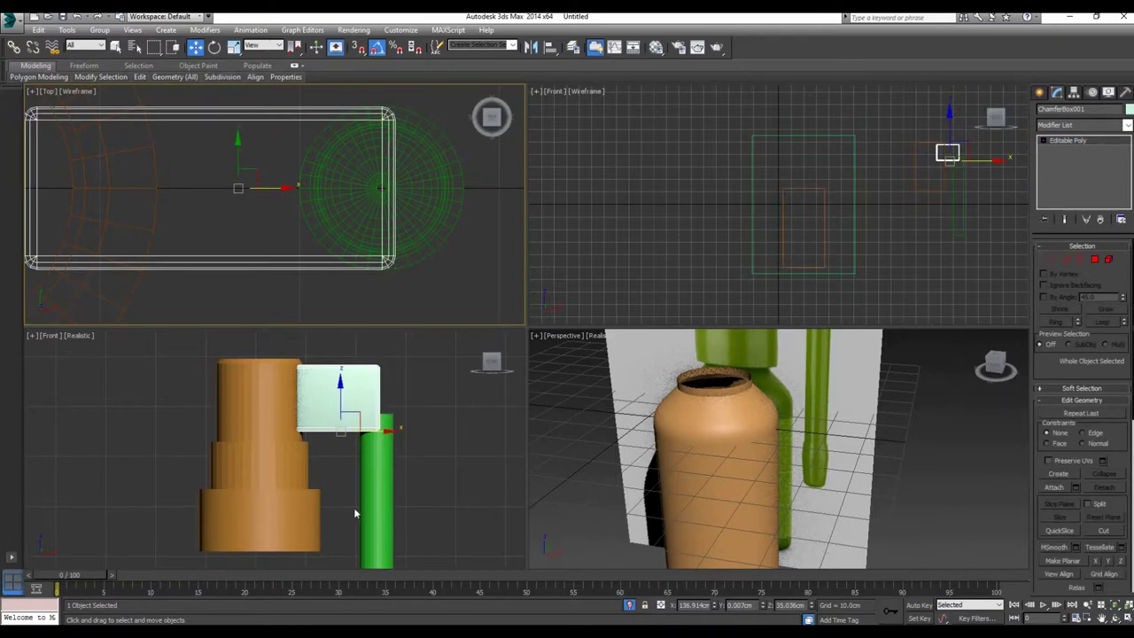
Step: Select the green tube's top vertices and raise them up into the nozzle box
left_click(379, 486)
left_click(1053, 259)
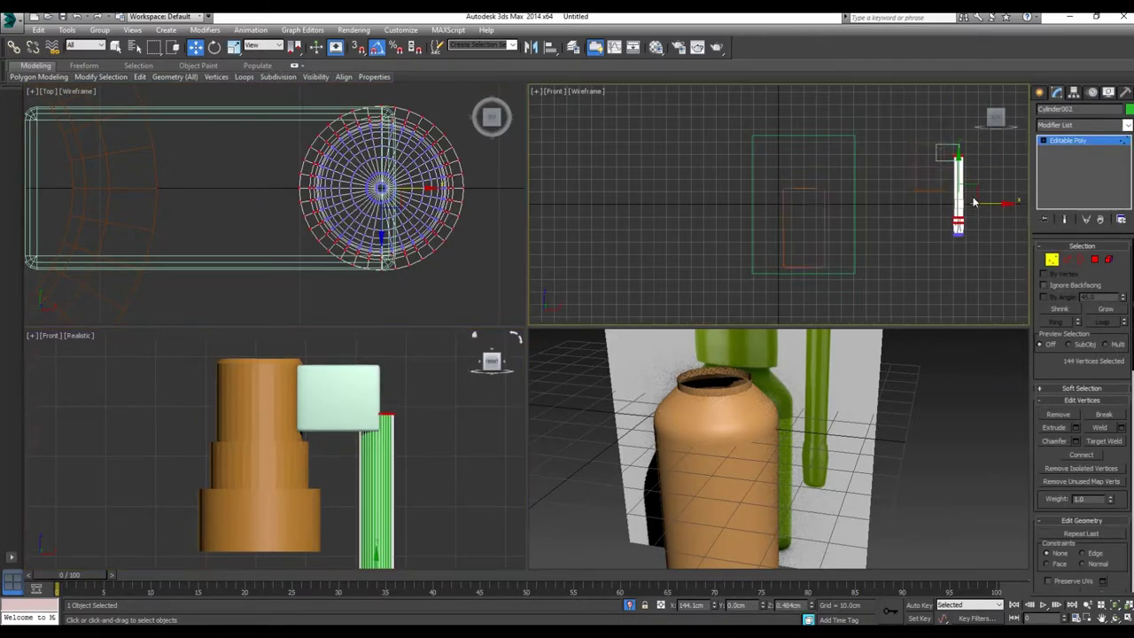
middle_click_drag(975, 199, 895, 264)
key("alt+w")
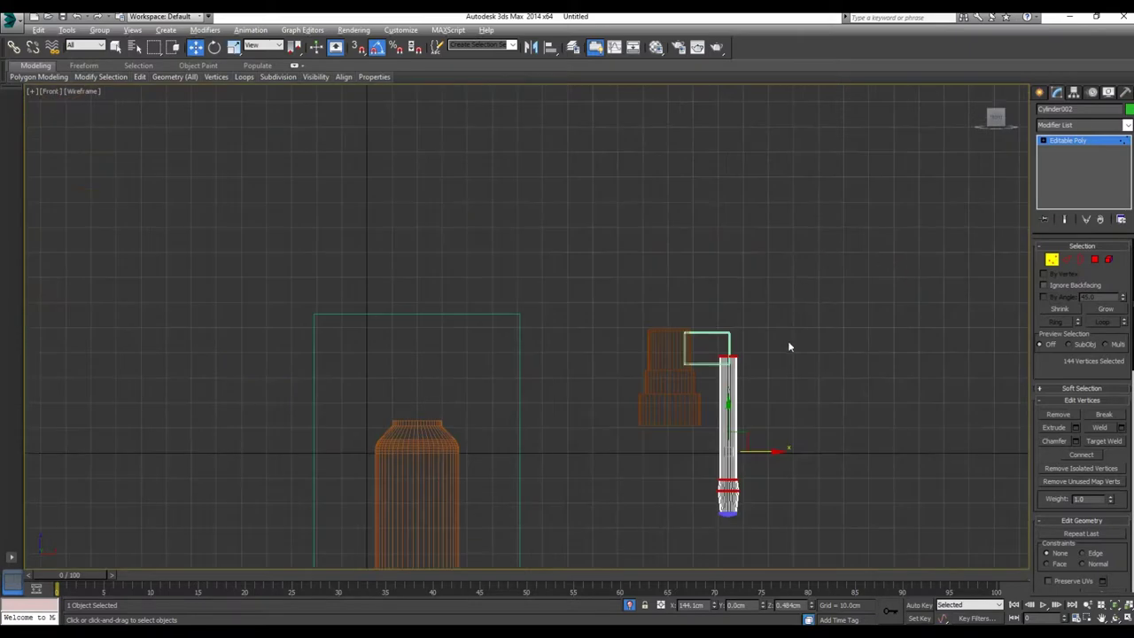
scroll(753, 354, "up", 3)
scroll(726, 310, "up", 2)
left_click_drag(536, 362, 537, 362)
scroll(649, 278, "up", 3)
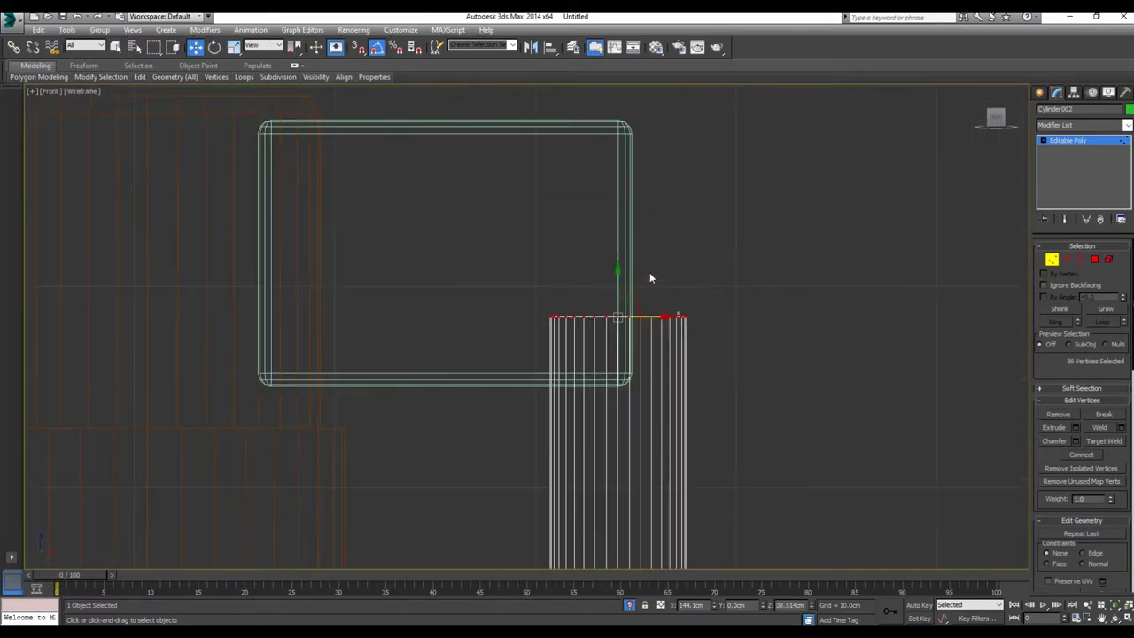
left_click_drag(623, 283, 666, 80)
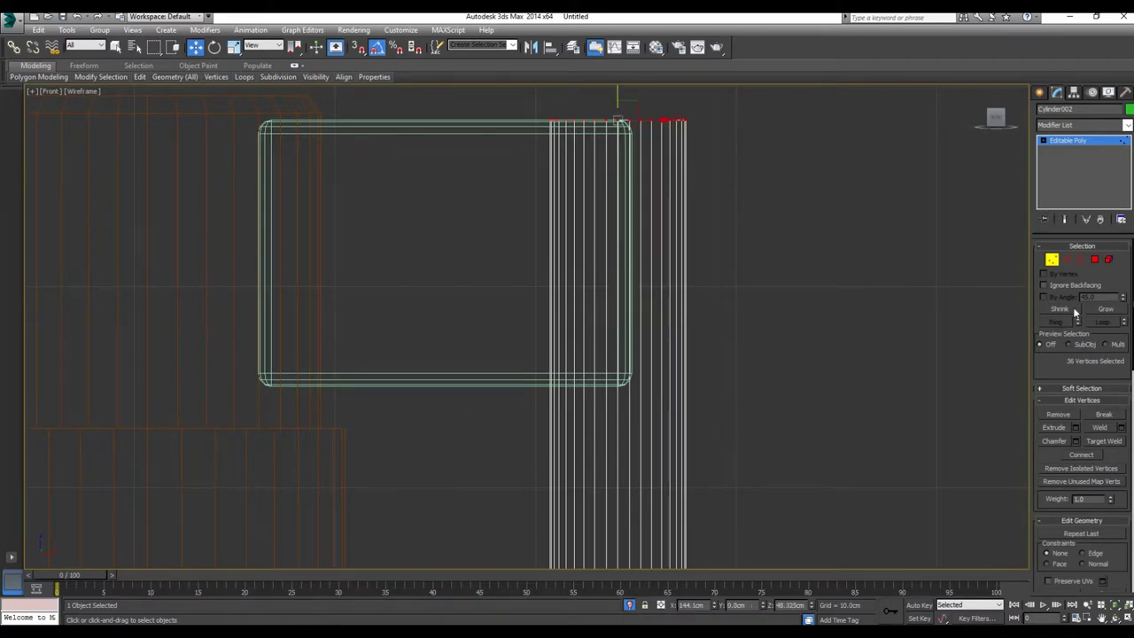
left_click(1053, 260)
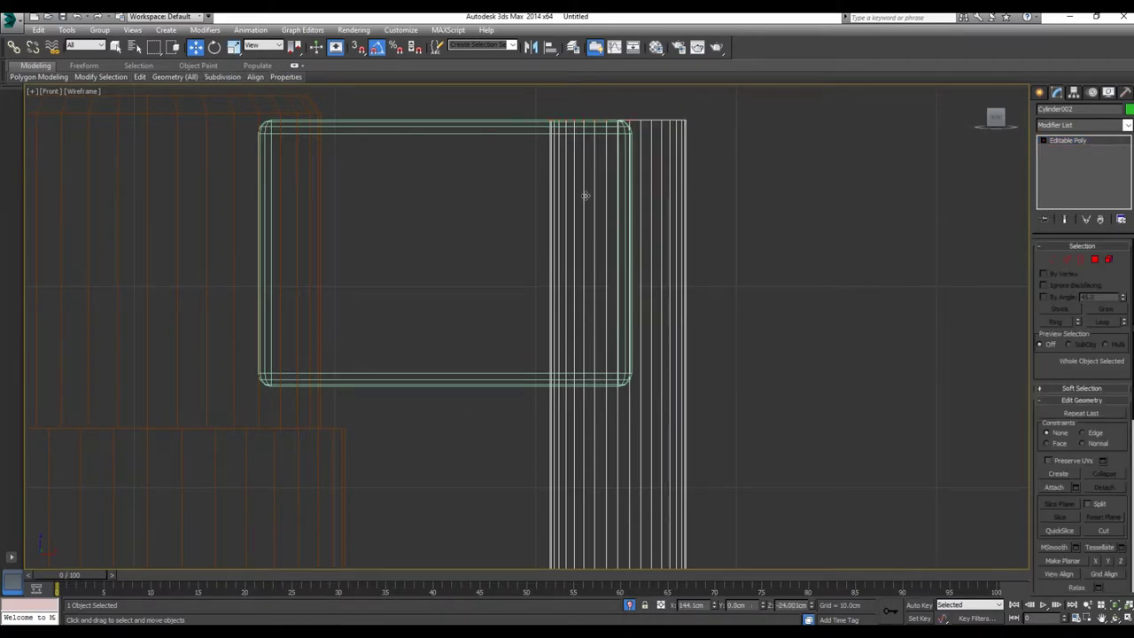
Step: Start aligning the tube to ChamferBox001
scroll(594, 266, "down", 5)
scroll(609, 356, "down", 3)
scroll(610, 390, "up", 4)
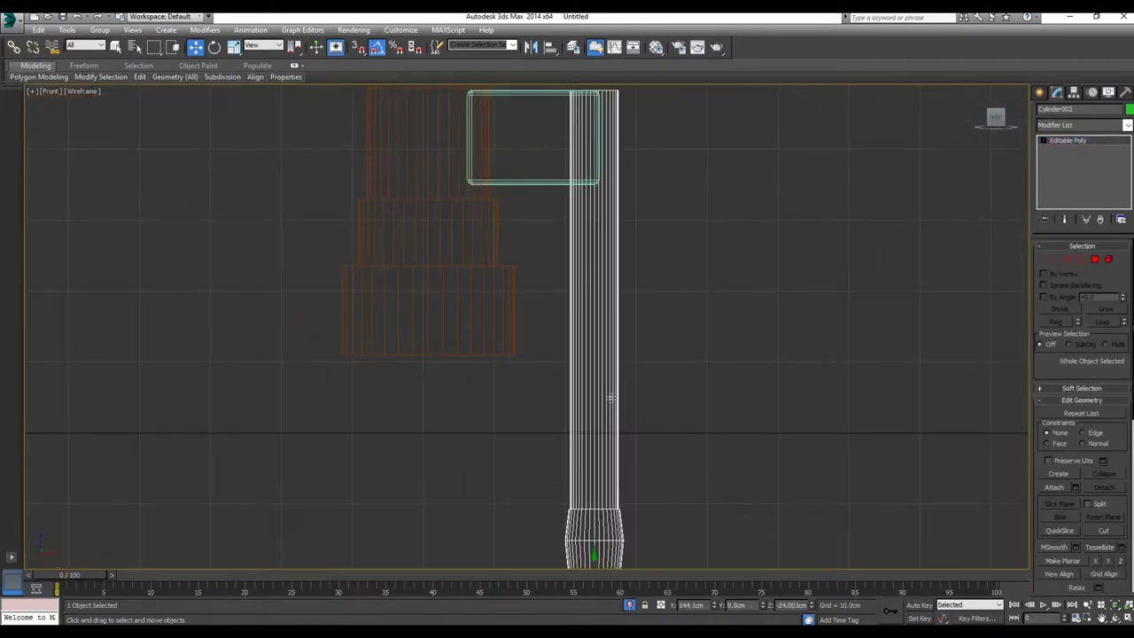
middle_click_drag(610, 398, 508, 567)
left_click(549, 50)
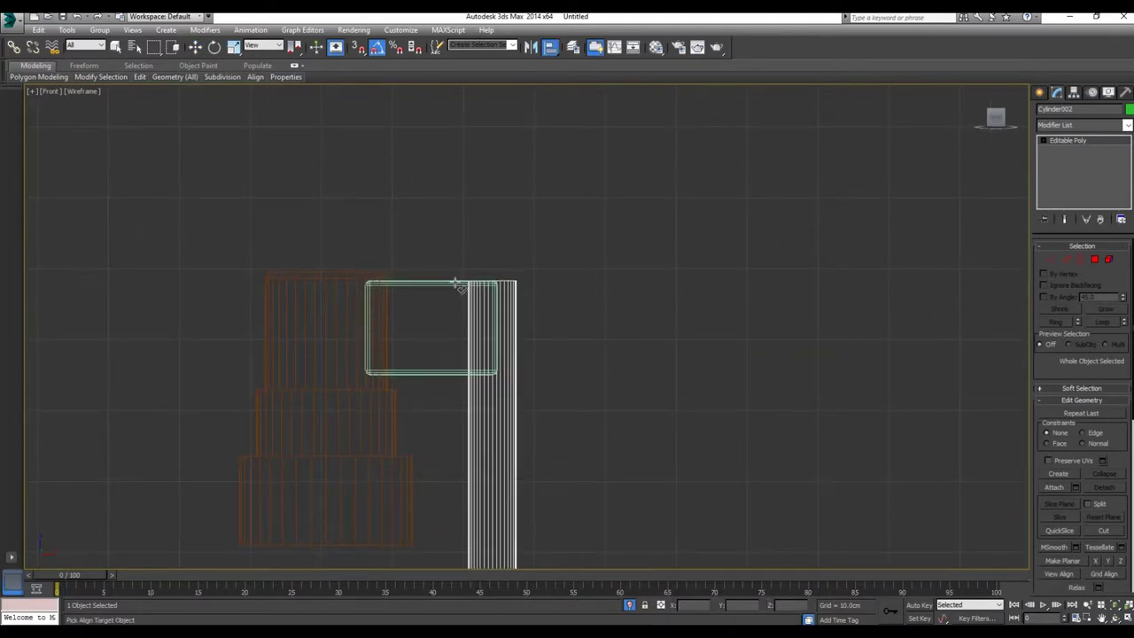
left_click(457, 284)
Step: Align Cylinder002 to ChamferBox001 on Y, Maximum to Maximum
left_click(531, 314)
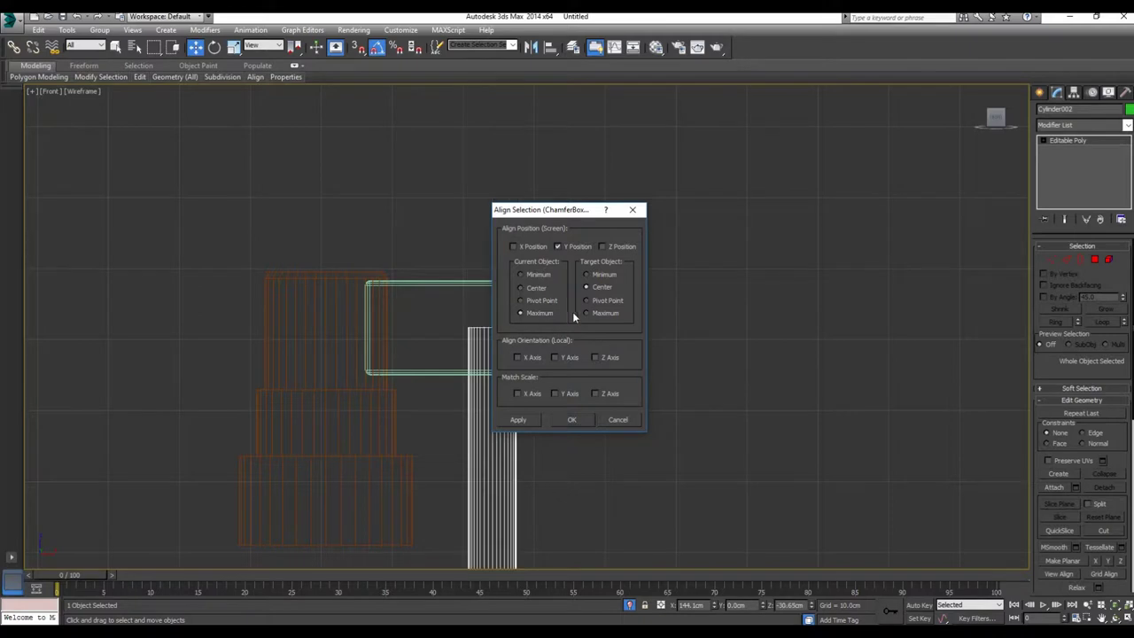
left_click(586, 314)
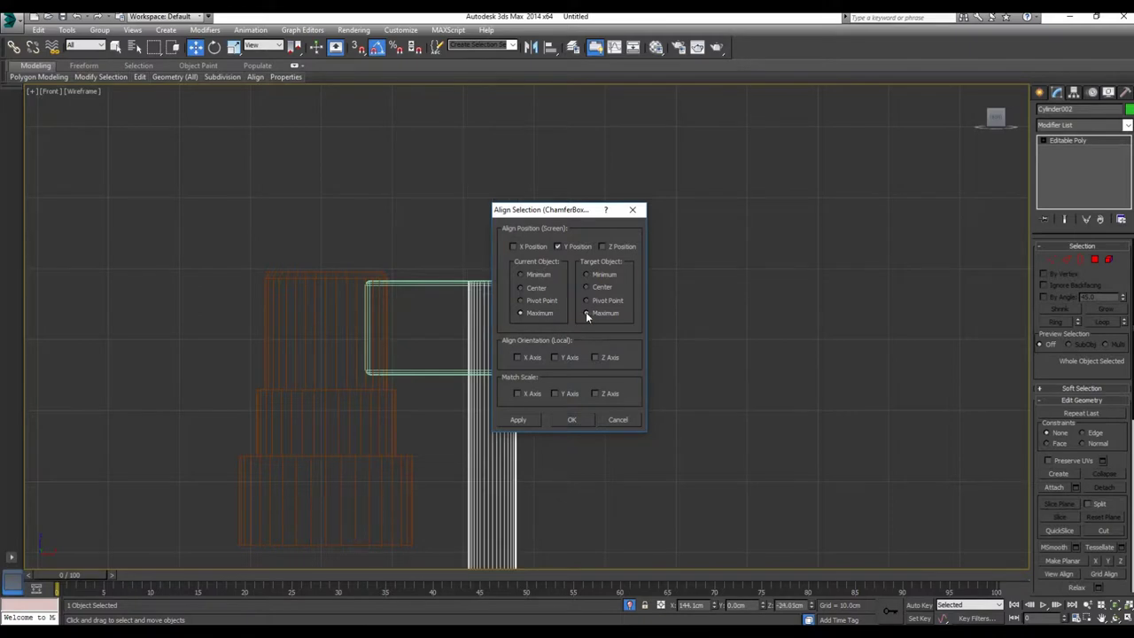
left_click(574, 420)
Step: Maximize the shaded front view and select the nozzle box ChamferBox001
key("alt+w")
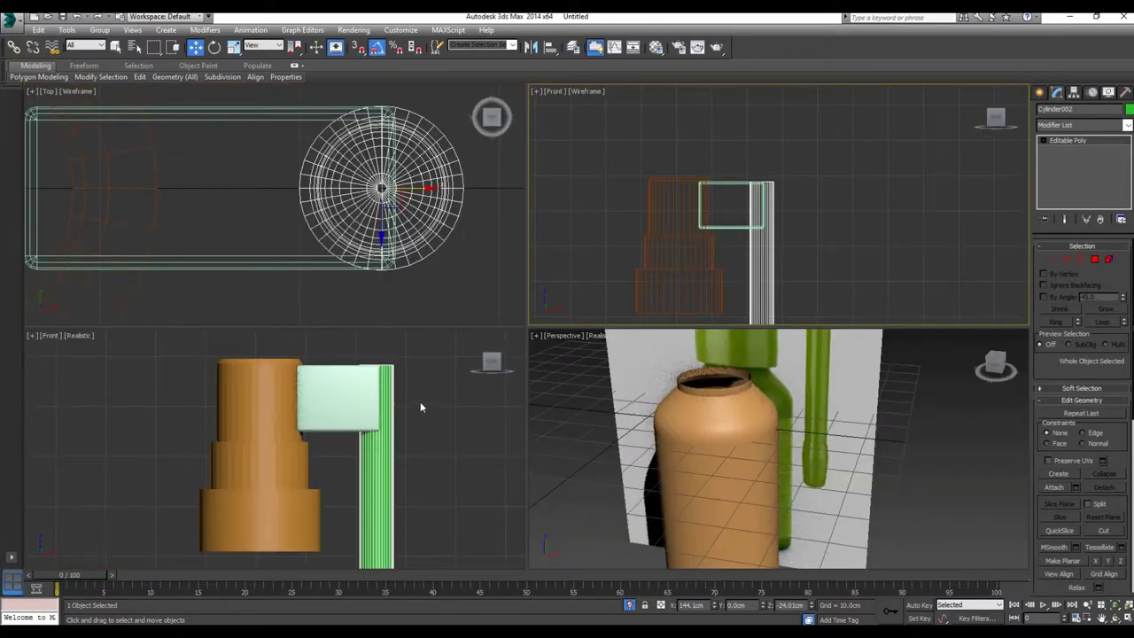
right_click(415, 410)
key("alt+w")
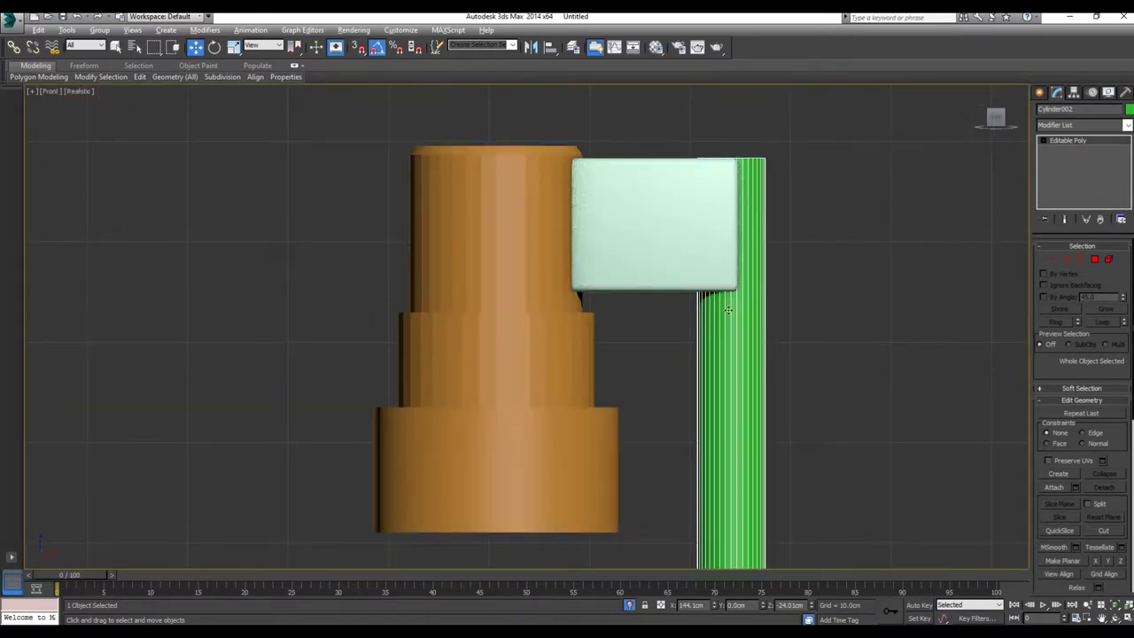
left_click(696, 248)
scroll(756, 236, "up", 2)
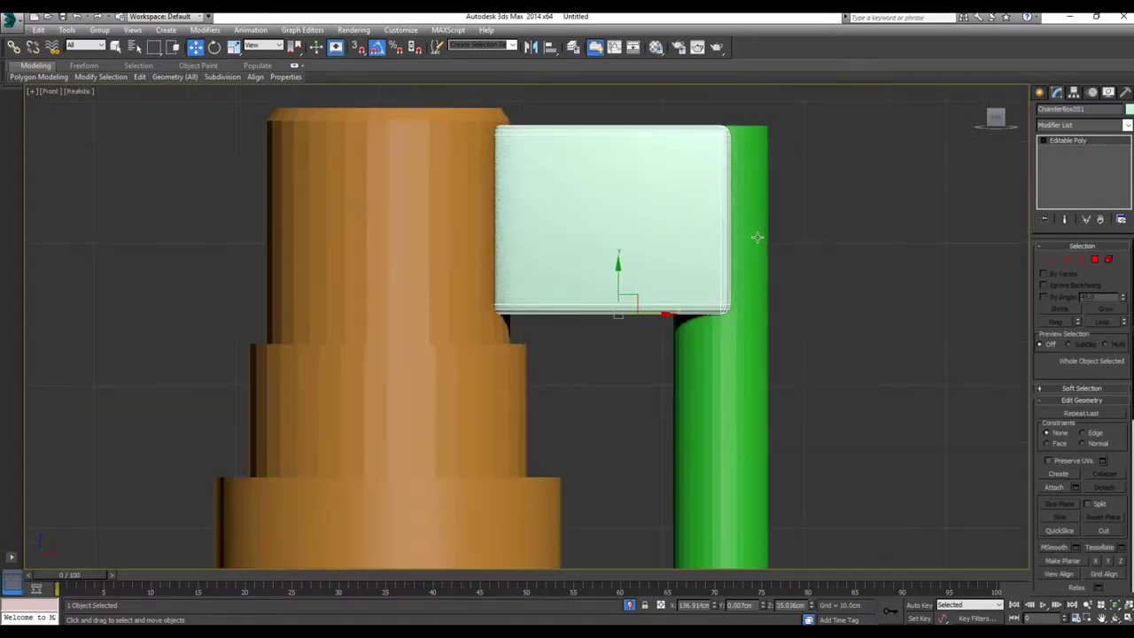
Step: Stretch the nozzle box's right-end vertices out past the tube
left_click(1053, 259)
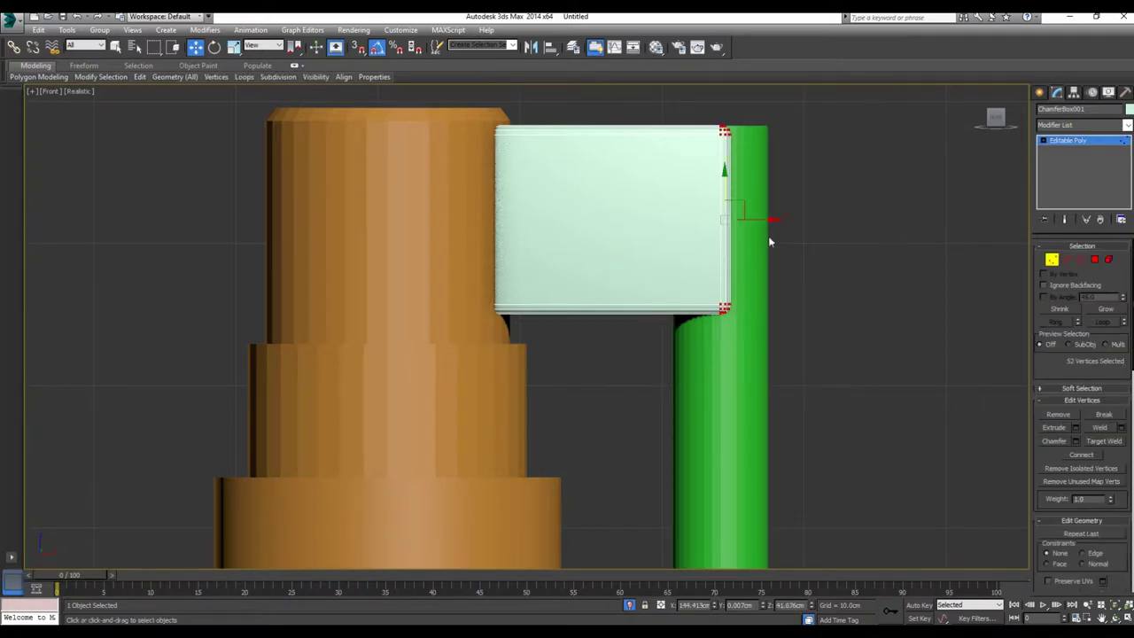
left_click_drag(767, 220, 927, 220)
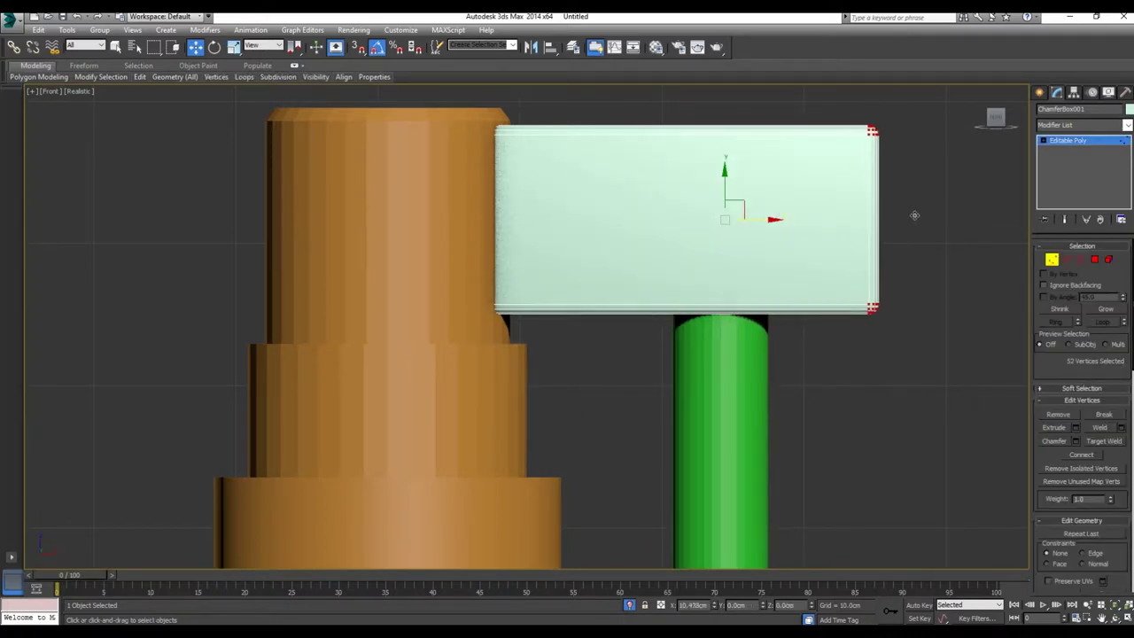
middle_click_drag(924, 219, 683, 323)
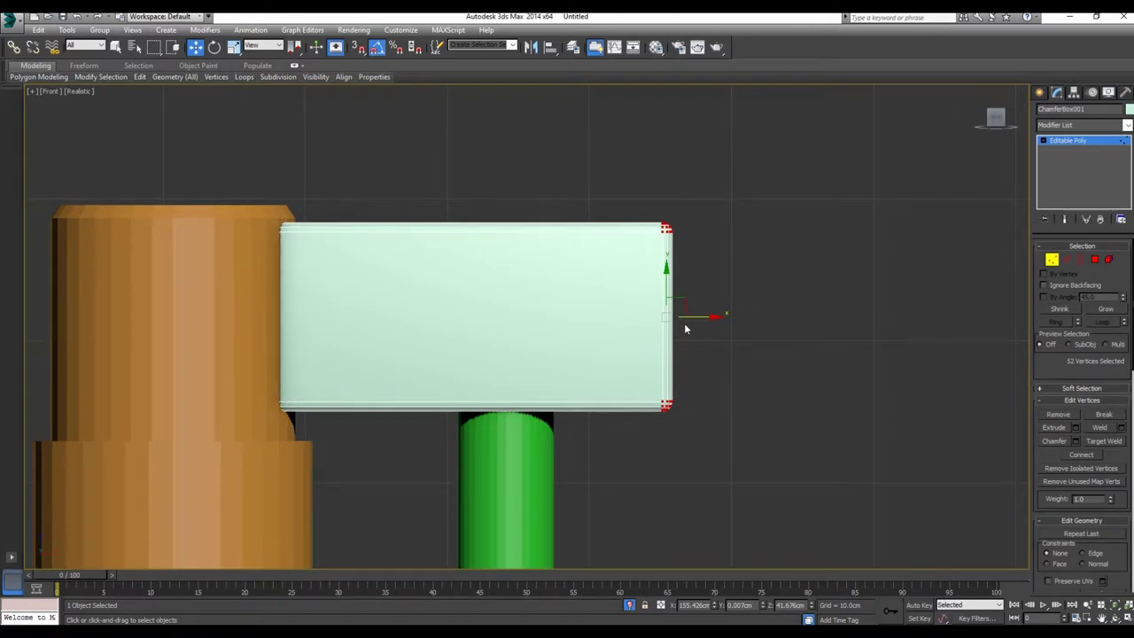
left_click(1053, 260)
Step: Non-uniformly scale the nozzle box along Y to about 83% in the Top view
left_click(233, 46)
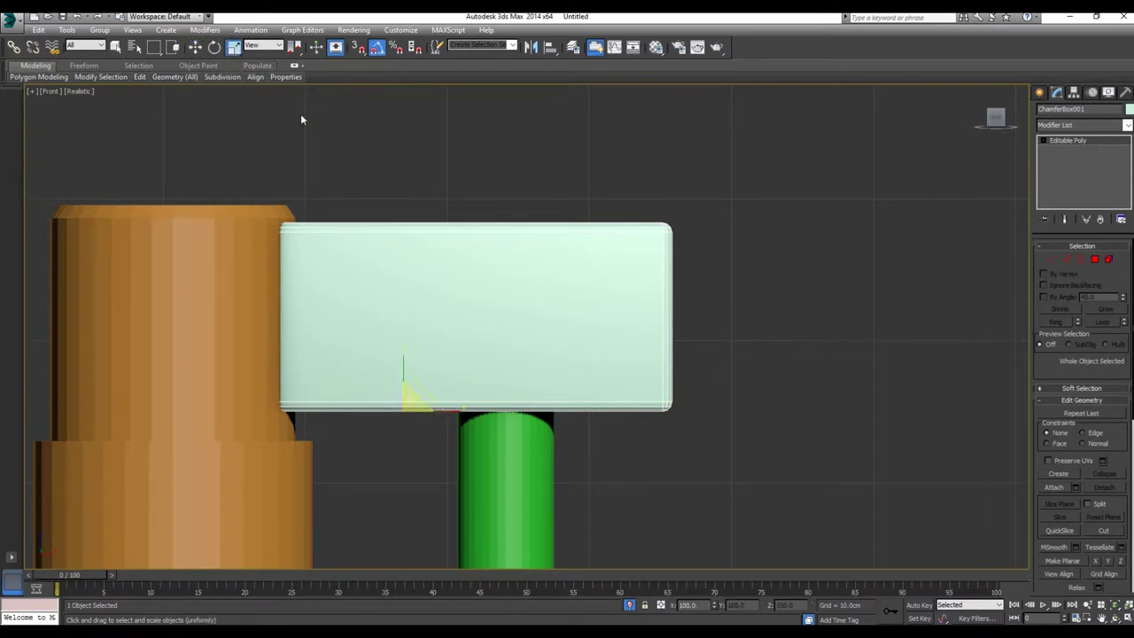
key("alt+w")
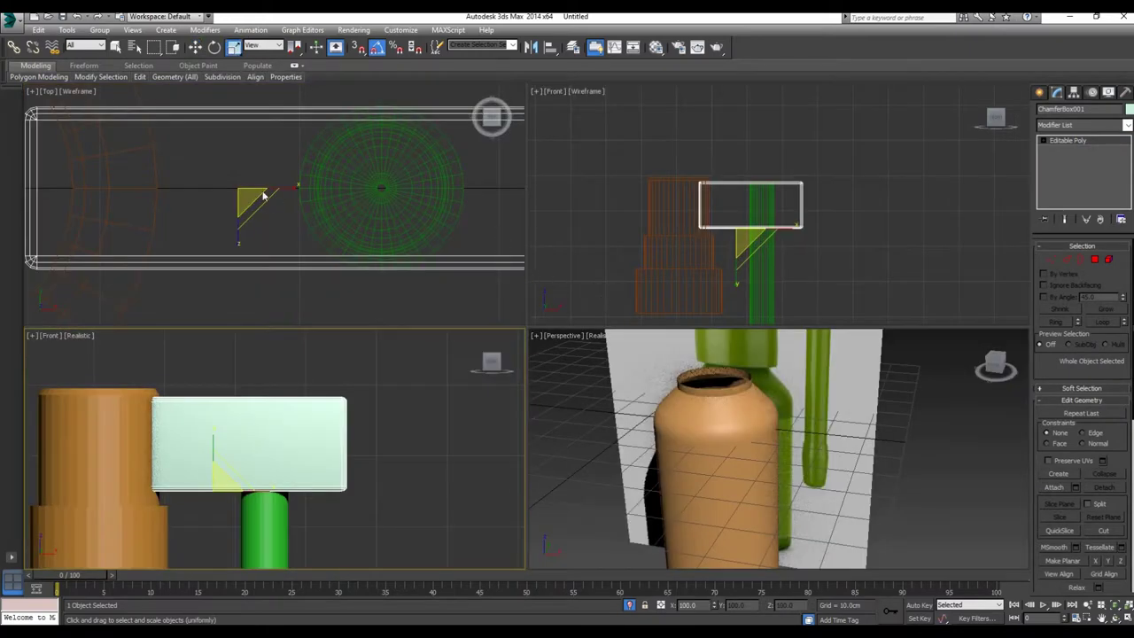
left_click_drag(240, 127, 225, 144)
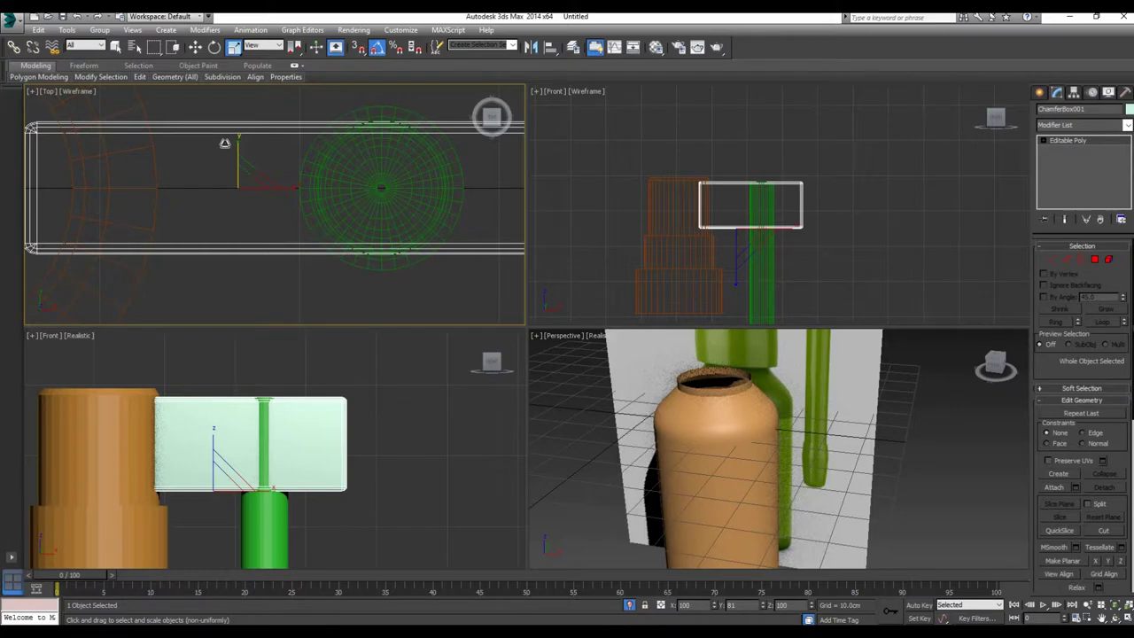
left_click_drag(226, 143, 225, 143)
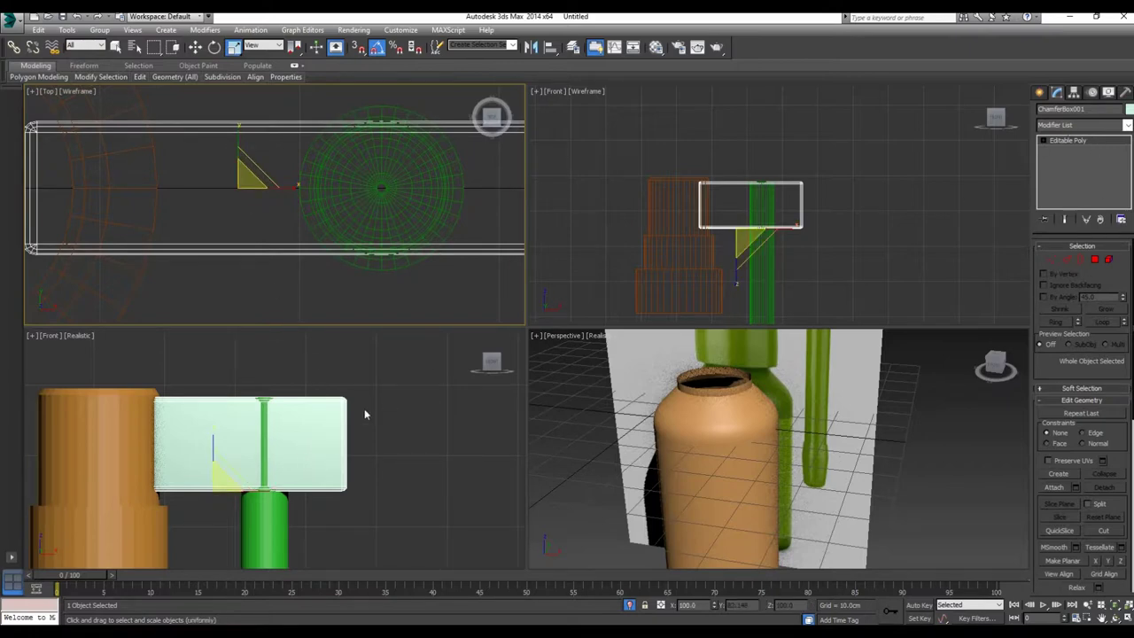
Step: Connect the box's long horizontal edges with a new edge loop at the tube and shift it slightly right
left_click(1066, 258)
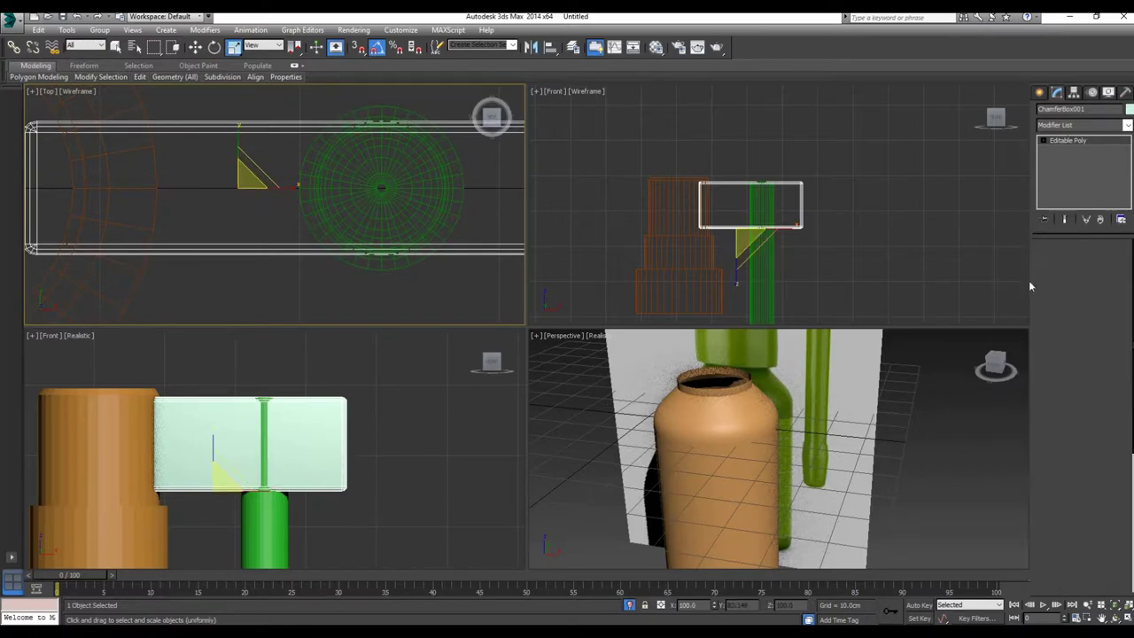
left_click(280, 372)
left_click_drag(260, 554, 261, 554)
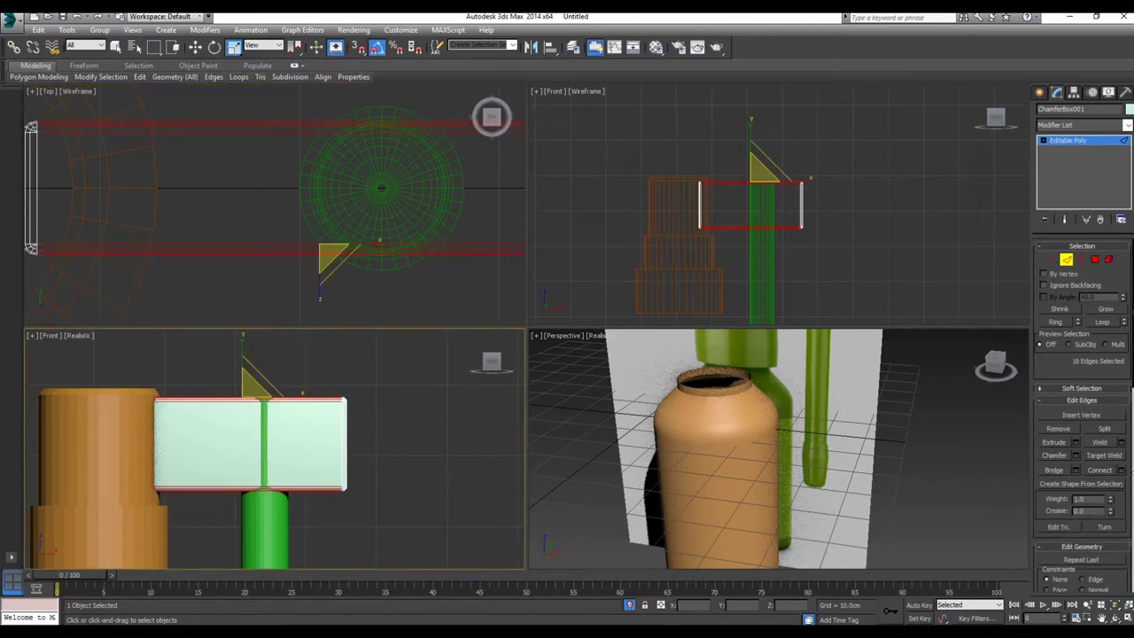
left_click(1121, 471)
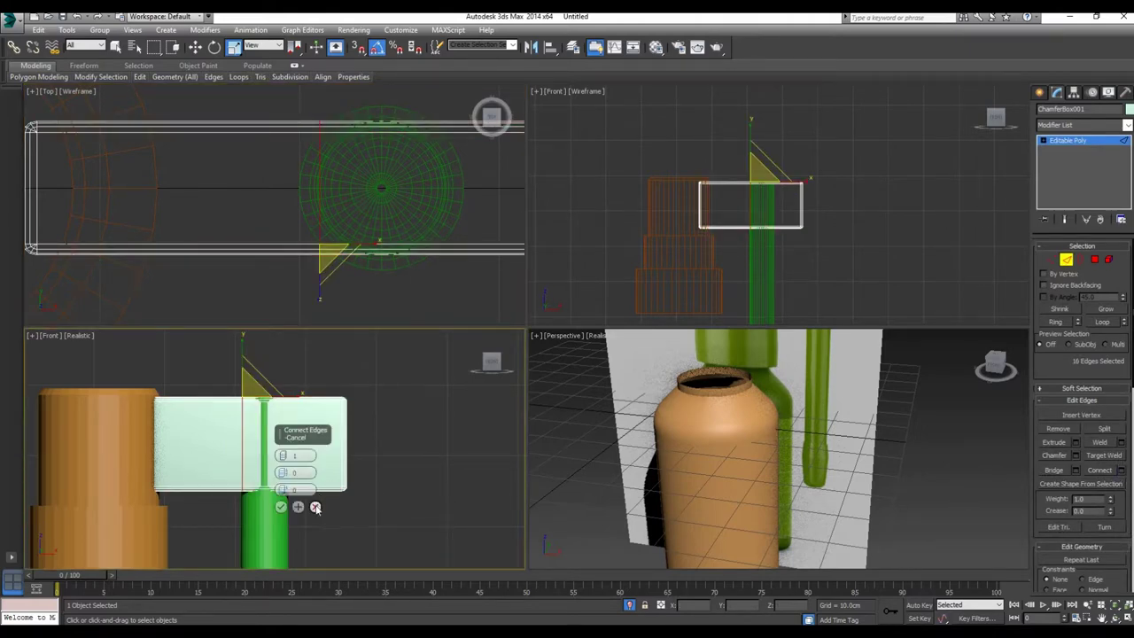
left_click(280, 506)
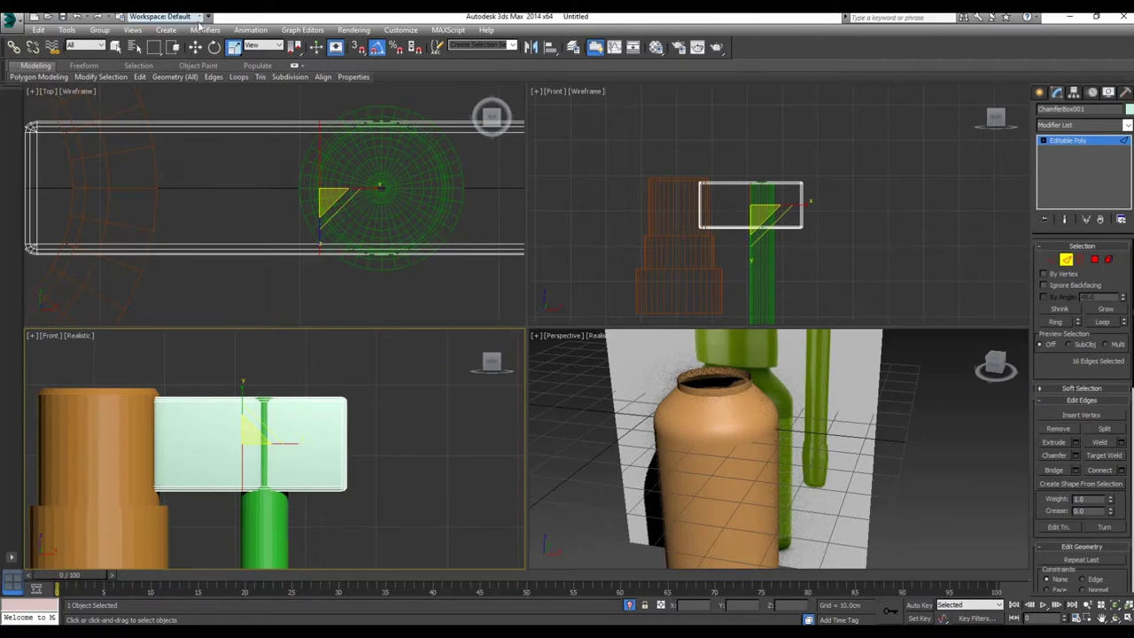
left_click(196, 47)
left_click_drag(277, 443, 296, 443)
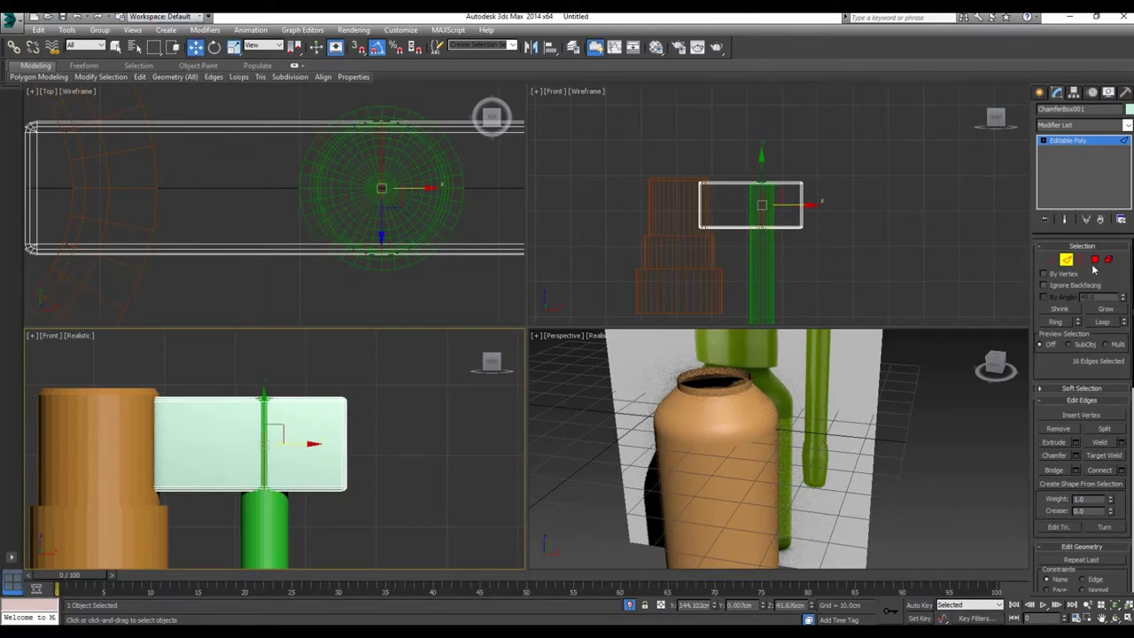
Step: Delete the box's end polygons above the green tube in the Front viewport
key("4")
left_click_drag(311, 529, 285, 556)
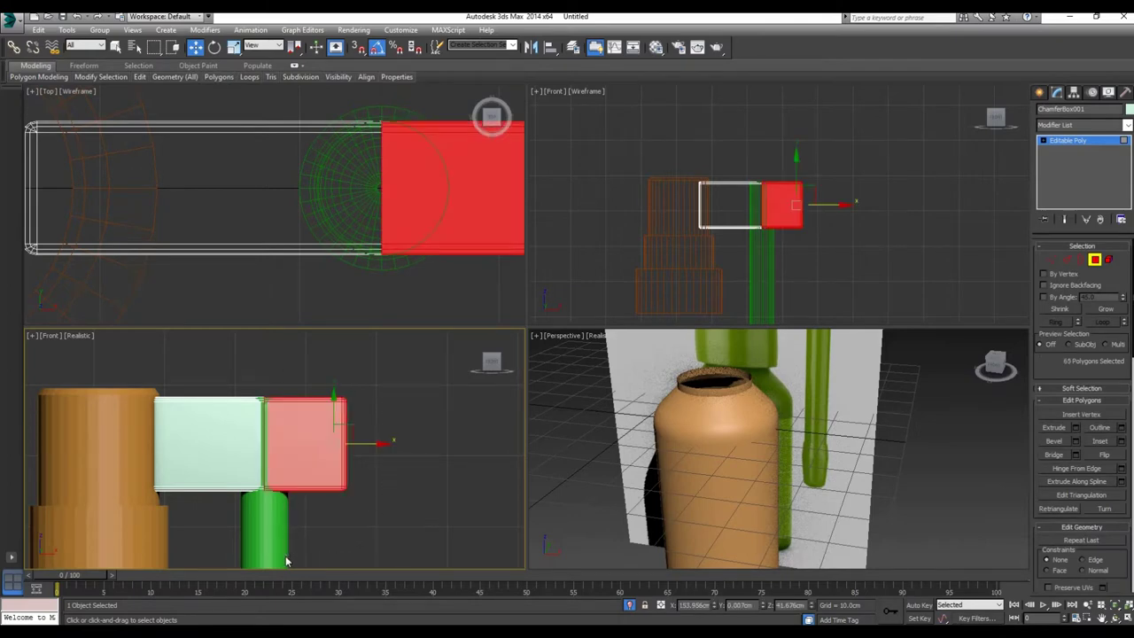
key("Delete")
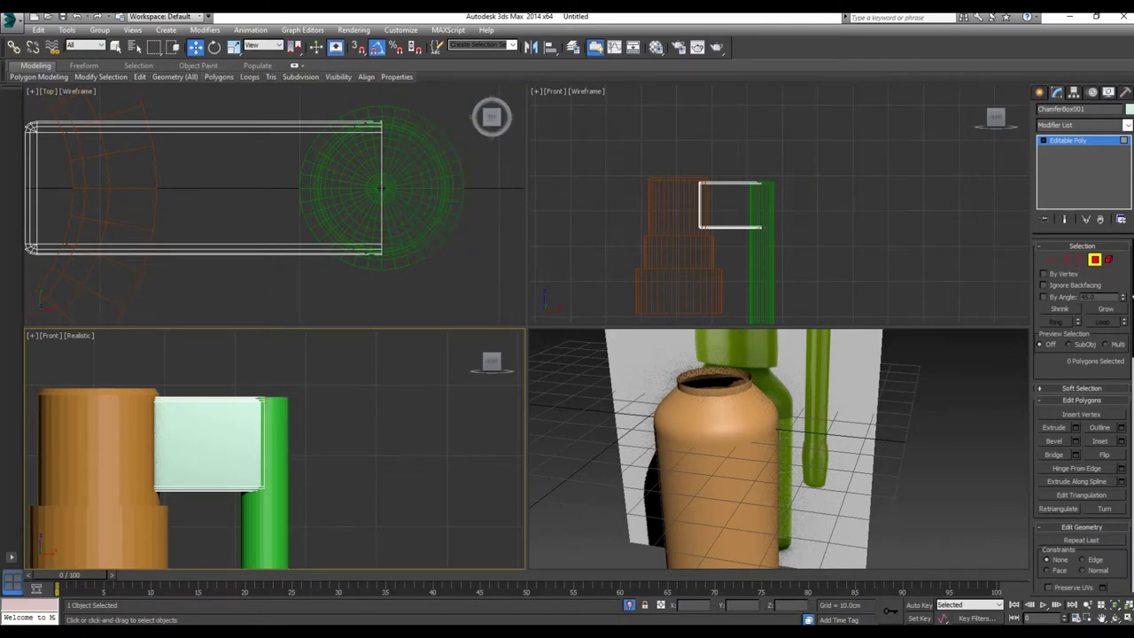
Step: In Border mode, orbit the Perspective view closer to the nozzle, then exit sub-object mode
left_click(1082, 260)
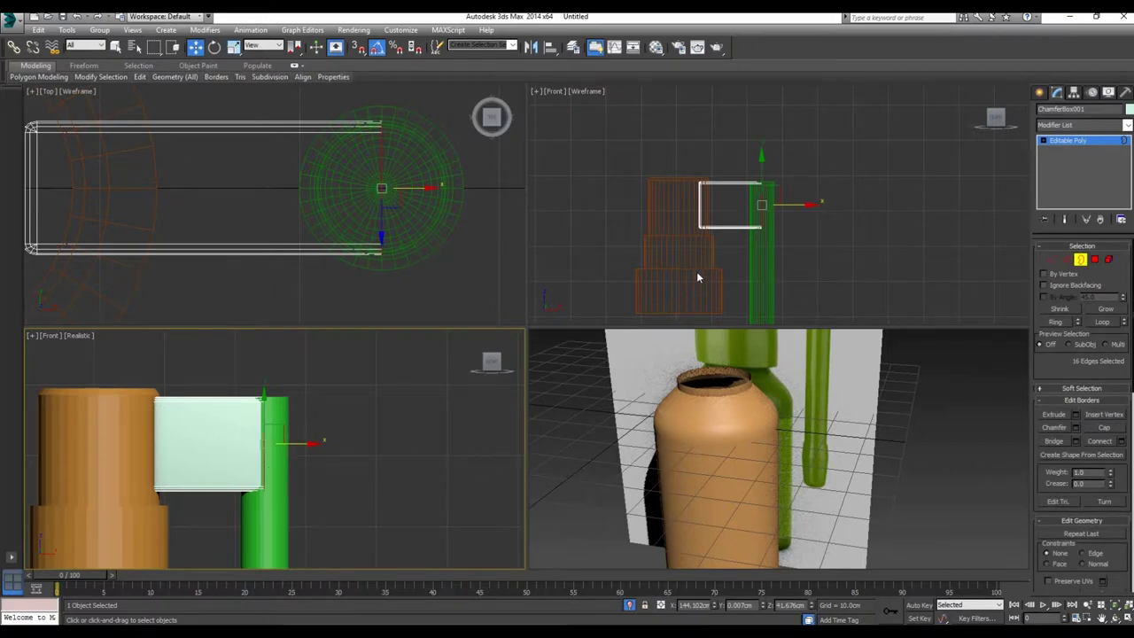
scroll(698, 390, "down", 5)
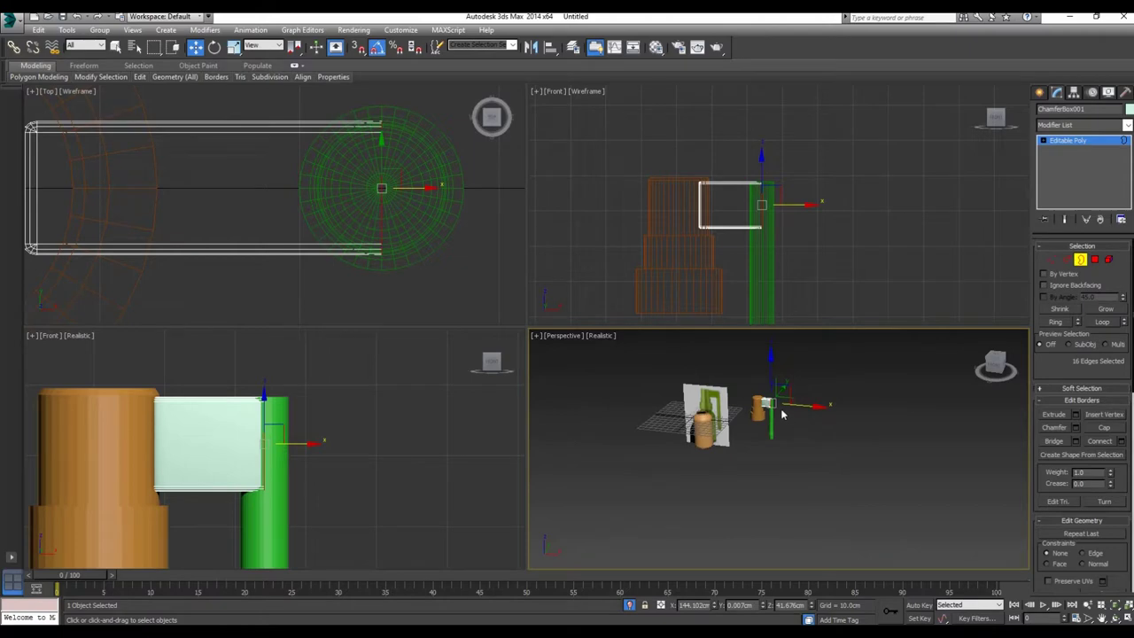
scroll(802, 426, "up", 5)
middle_click_drag(801, 426, 705, 433, "alt")
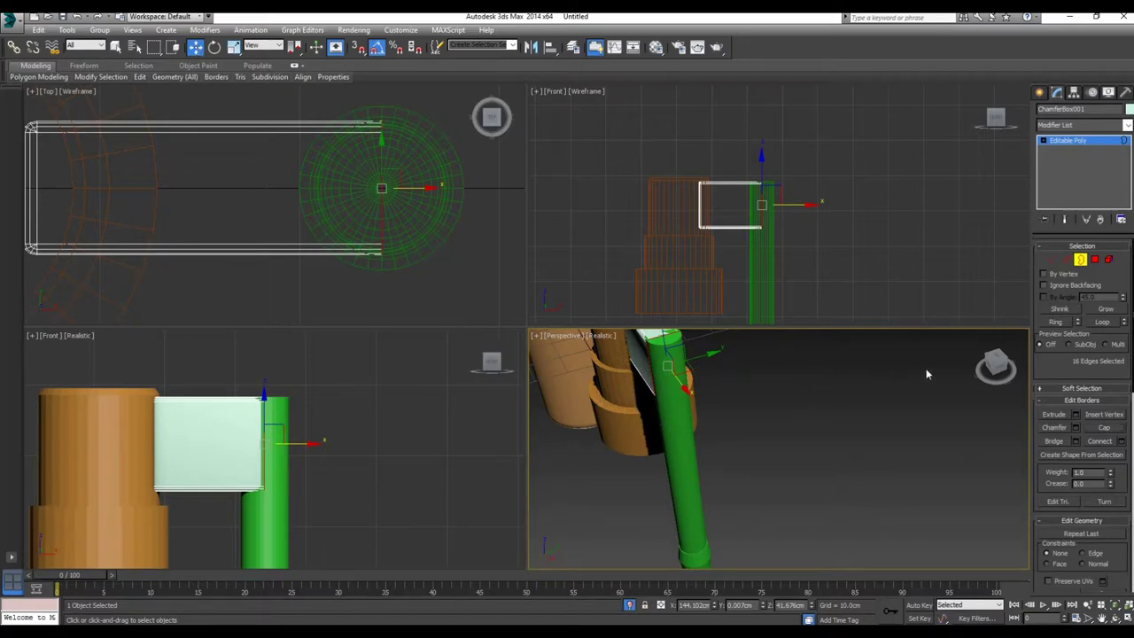
left_click(1080, 259)
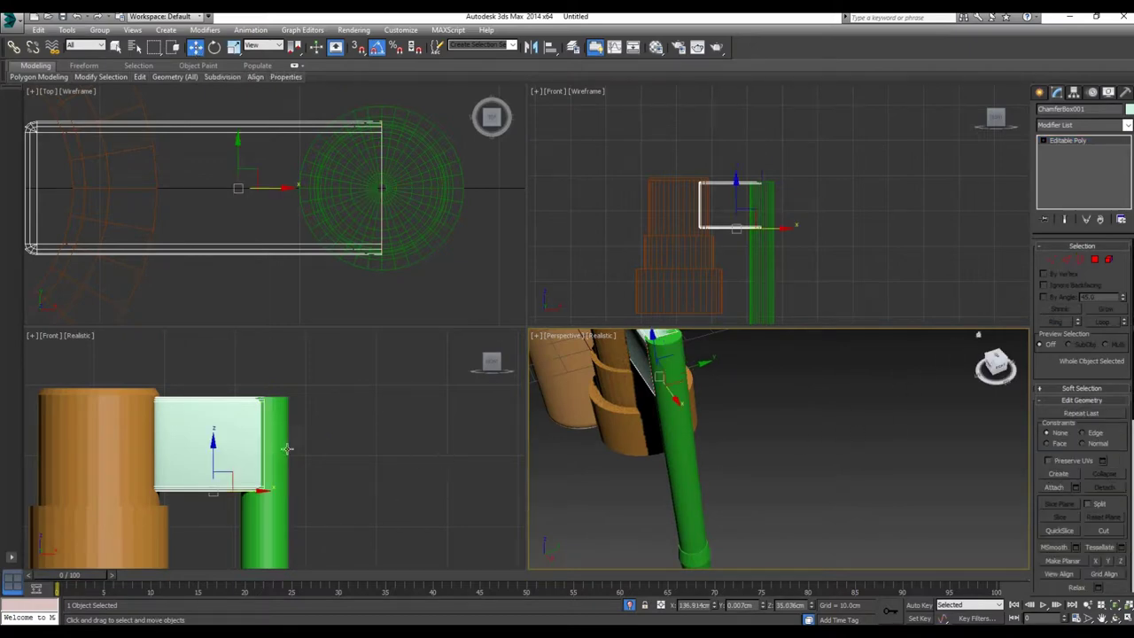
Step: Maximize the Front viewport with Alt+W and zoom in on the nozzle head and green tube
scroll(322, 458, "down", 5)
scroll(399, 385, "down", 2)
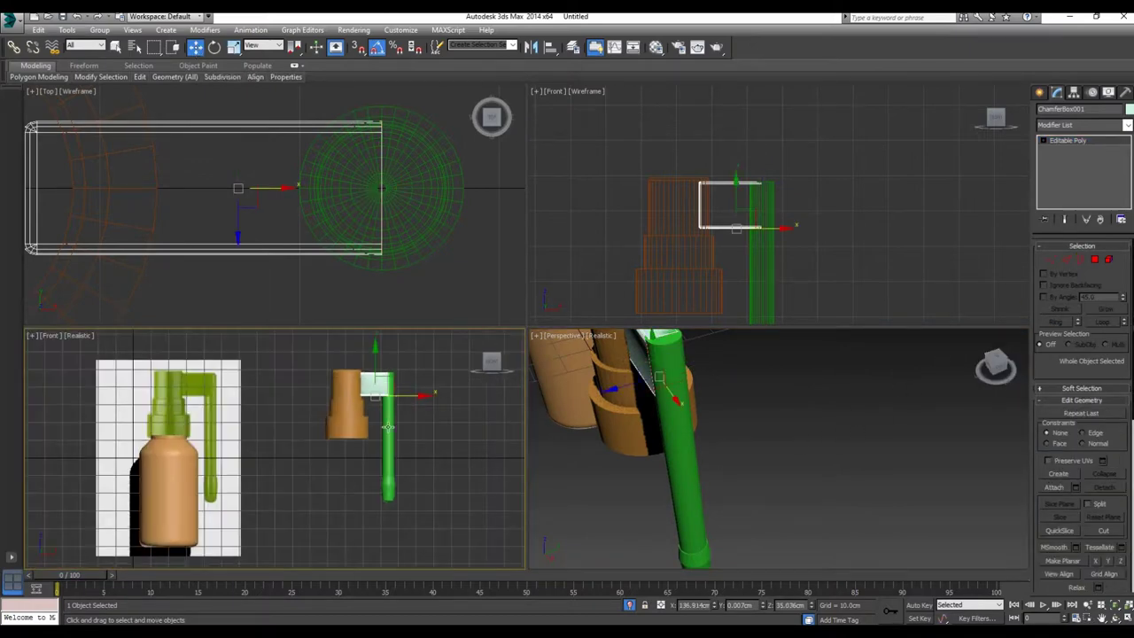
scroll(388, 427, "up", 2)
key("alt+w")
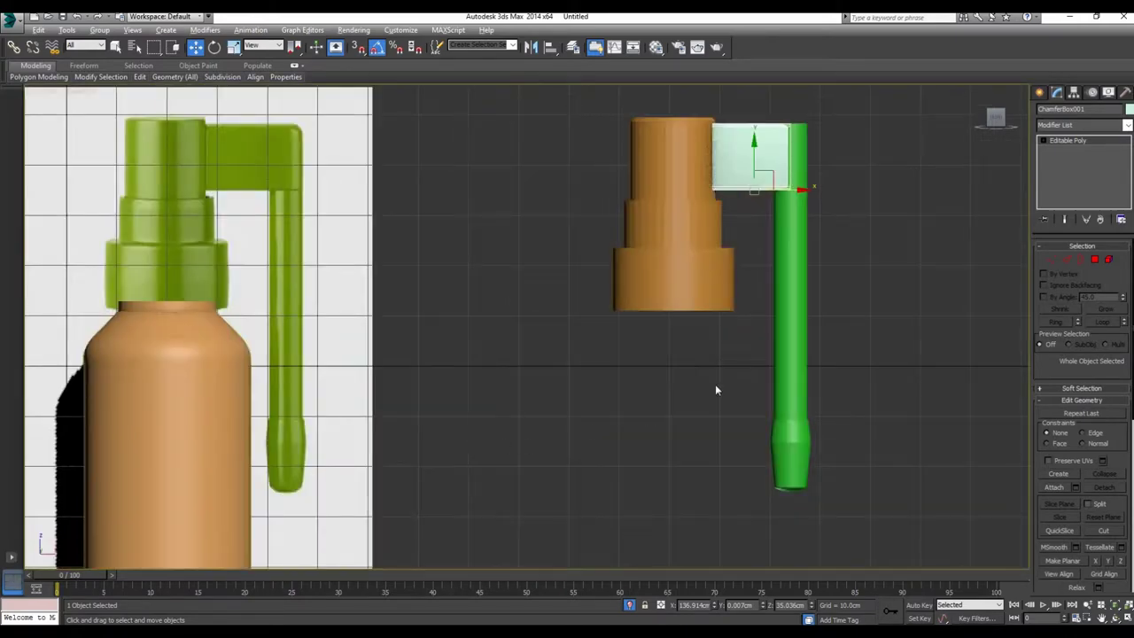
scroll(722, 380, "up", 2)
scroll(700, 416, "down", 2)
scroll(673, 372, "up", 2)
scroll(685, 280, "up", 3)
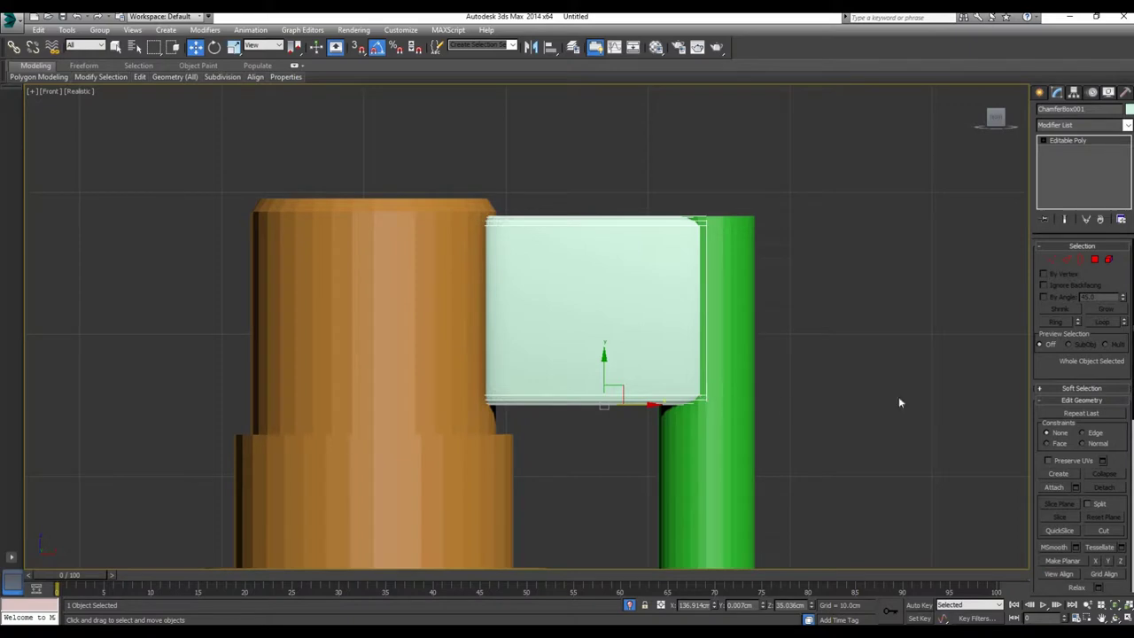
Step: Connect the selected edges with 2 segments and Pinch 96 to add a tight edge-loop pair
left_click(1066, 259)
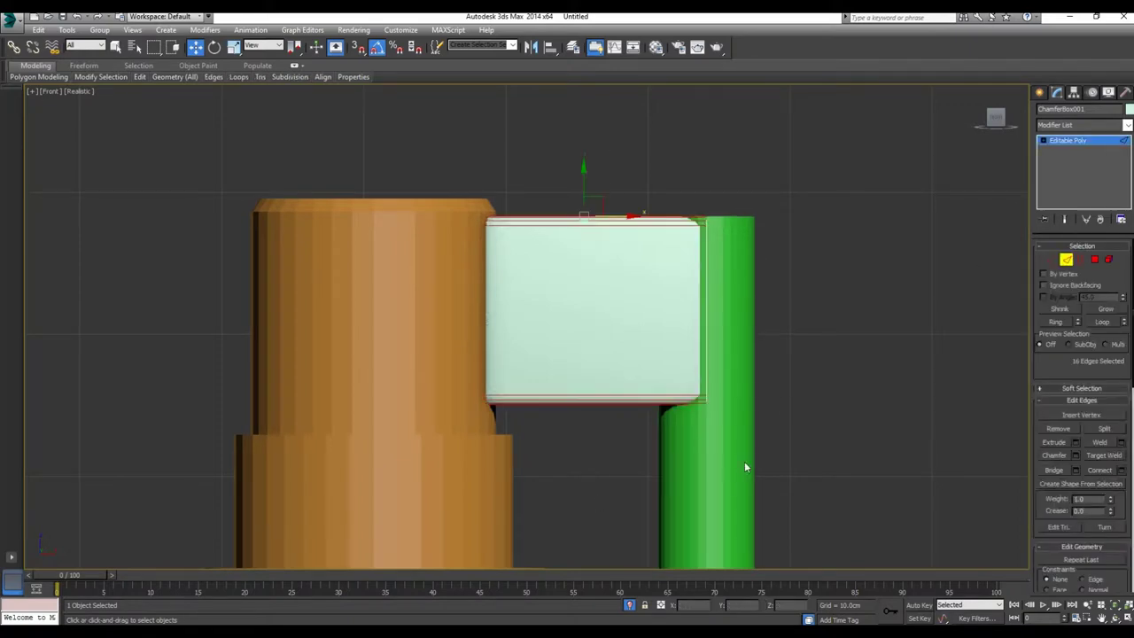
left_click(1121, 470)
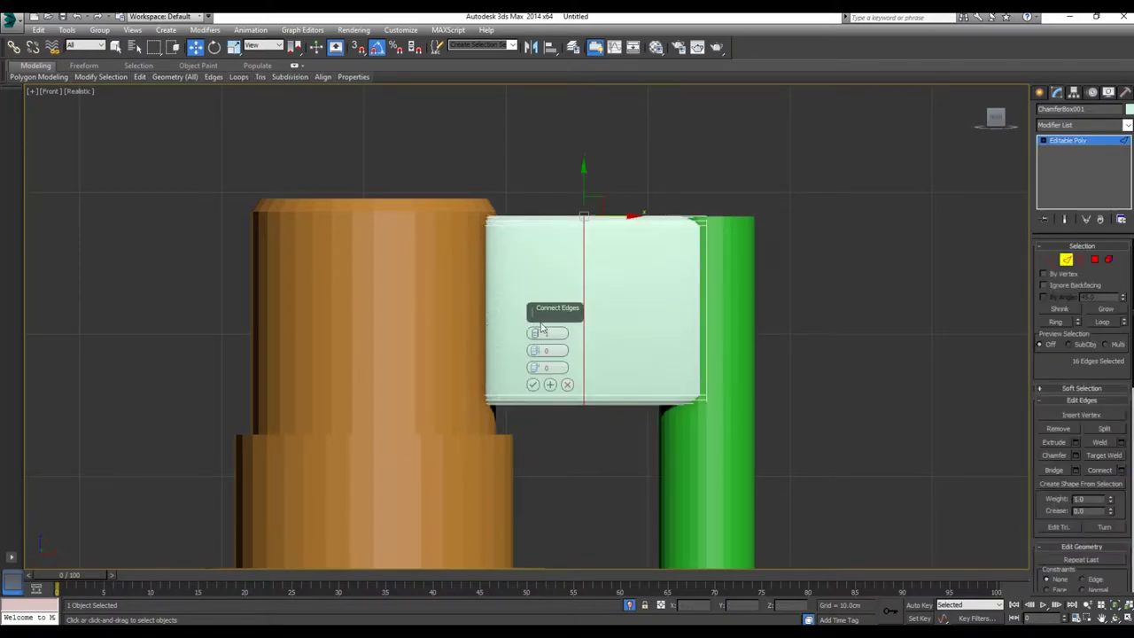
left_click_drag(535, 337, 602, 118)
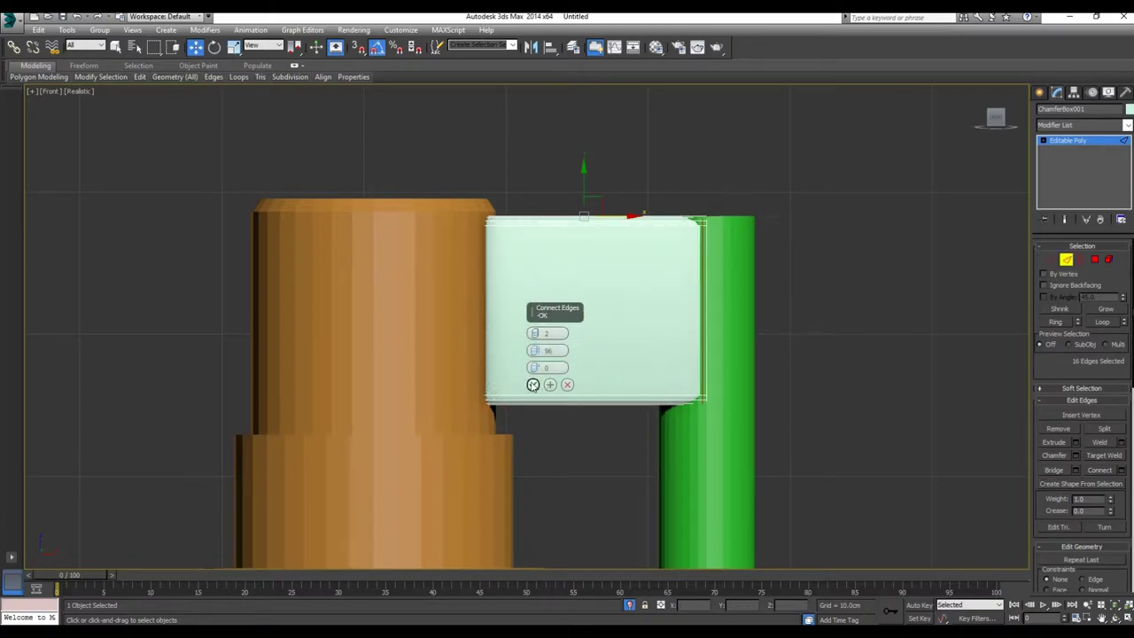
left_click(532, 384)
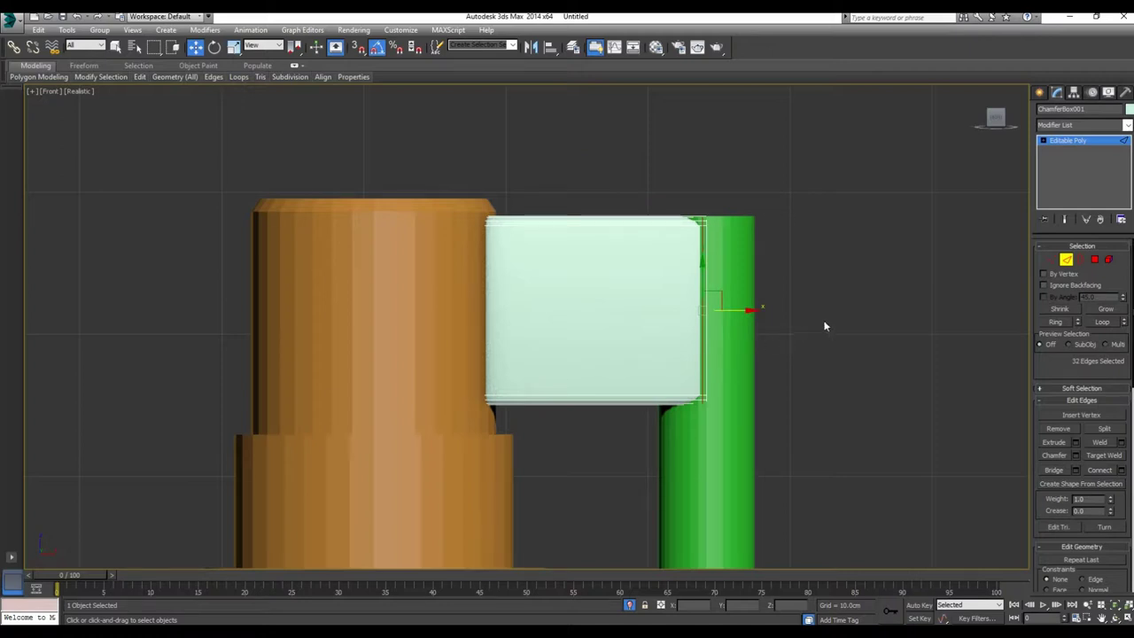
Step: Add a second pinched edge-loop pair across the edges along the box, then restore the four-view layout
left_click_drag(823, 322, 269, 306)
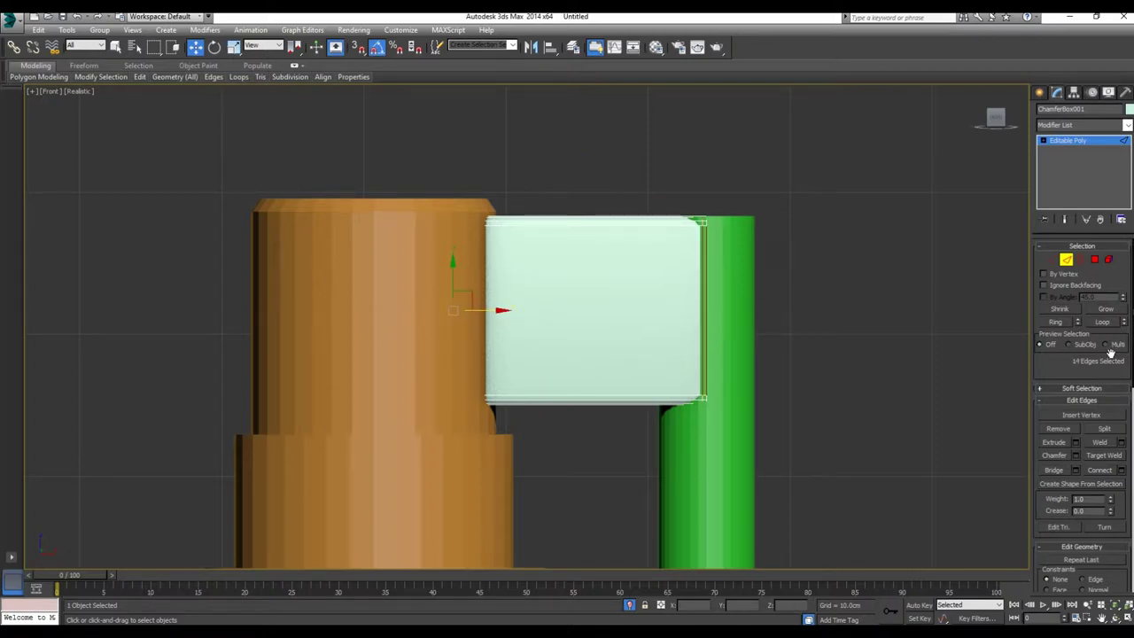
left_click(1122, 470)
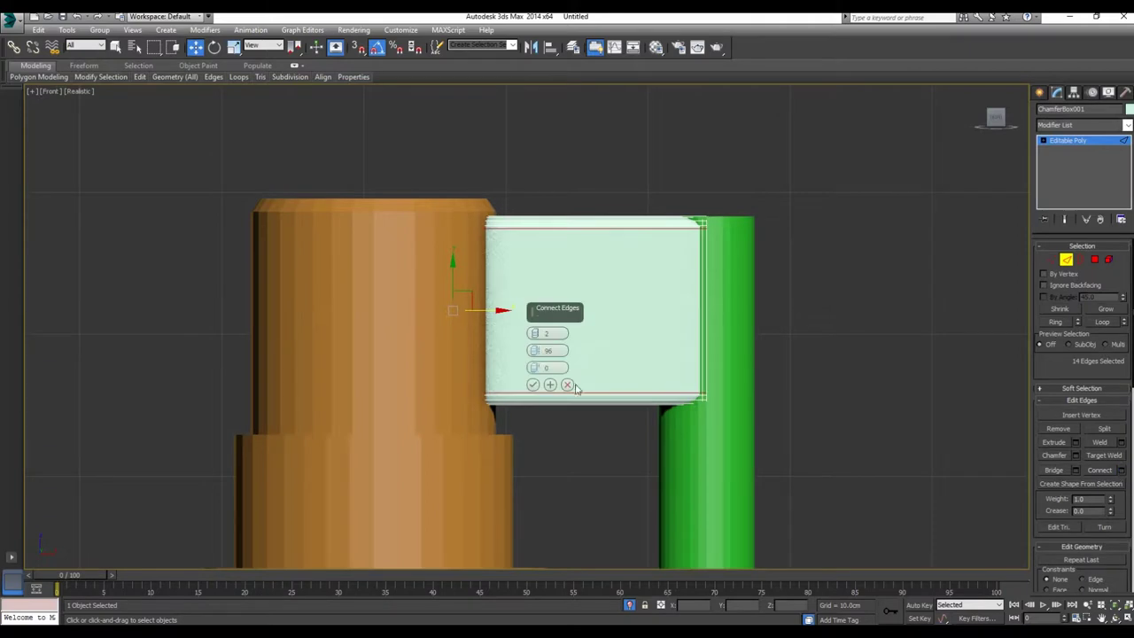
left_click(533, 385)
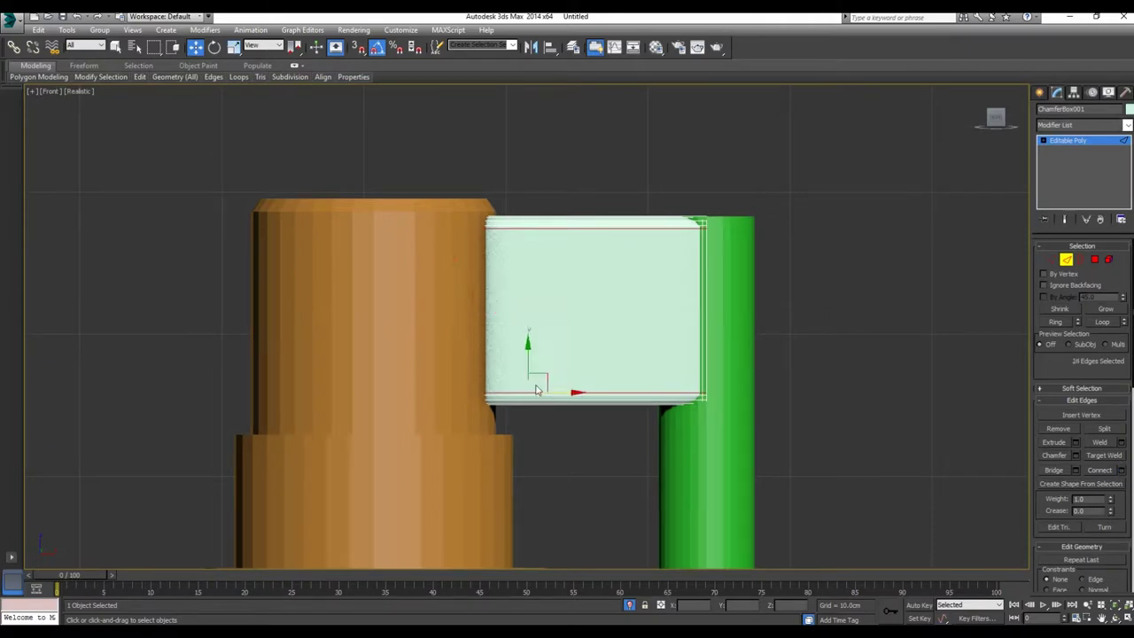
key("alt+w")
mouse_move(624, 428)
middle_mouse_down("alt")
mouse_move(681, 400)
mouse_move(636, 412)
mouse_move(656, 416)
middle_mouse_up("alt")
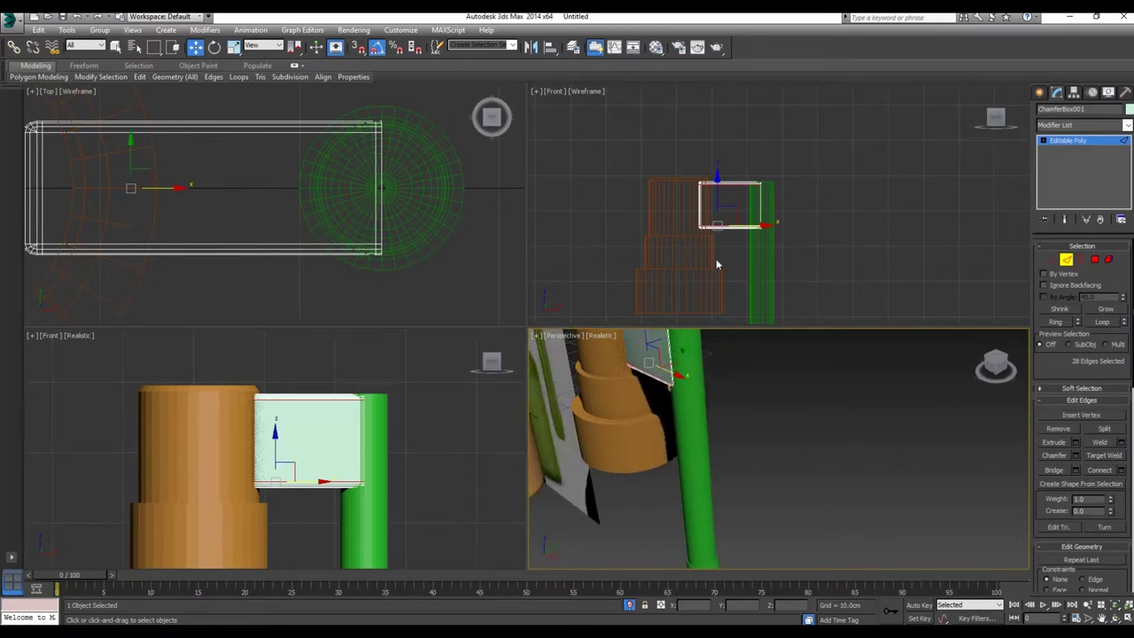
Step: Turn the upper-right viewport to the Right view with the ViewCube and zoom in
left_click(995, 119)
left_click(990, 122)
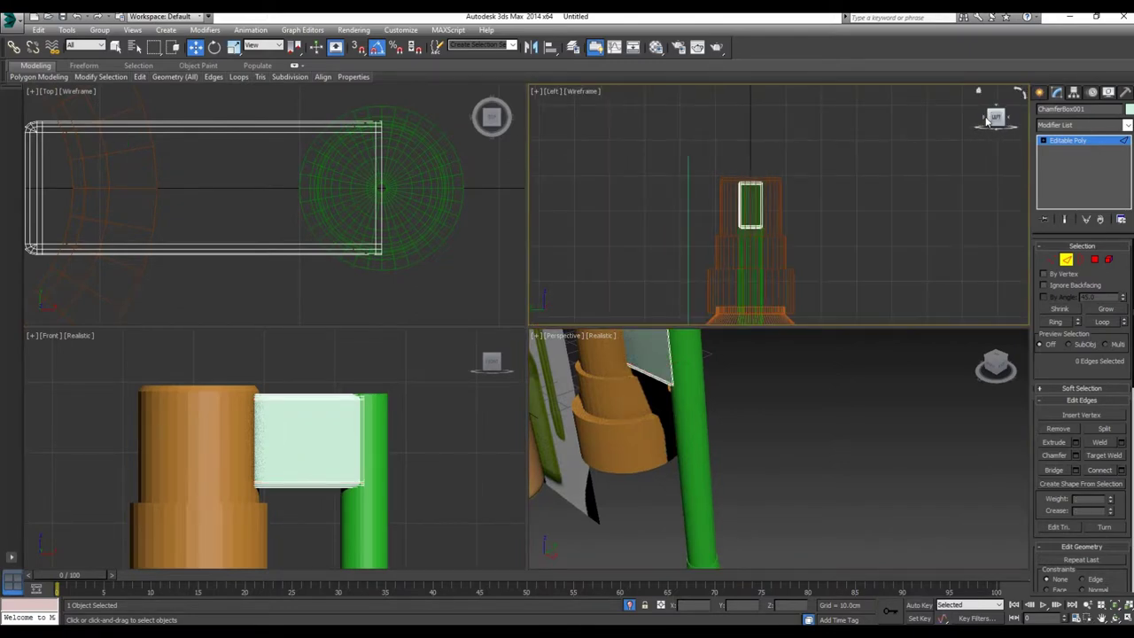
left_click(986, 122)
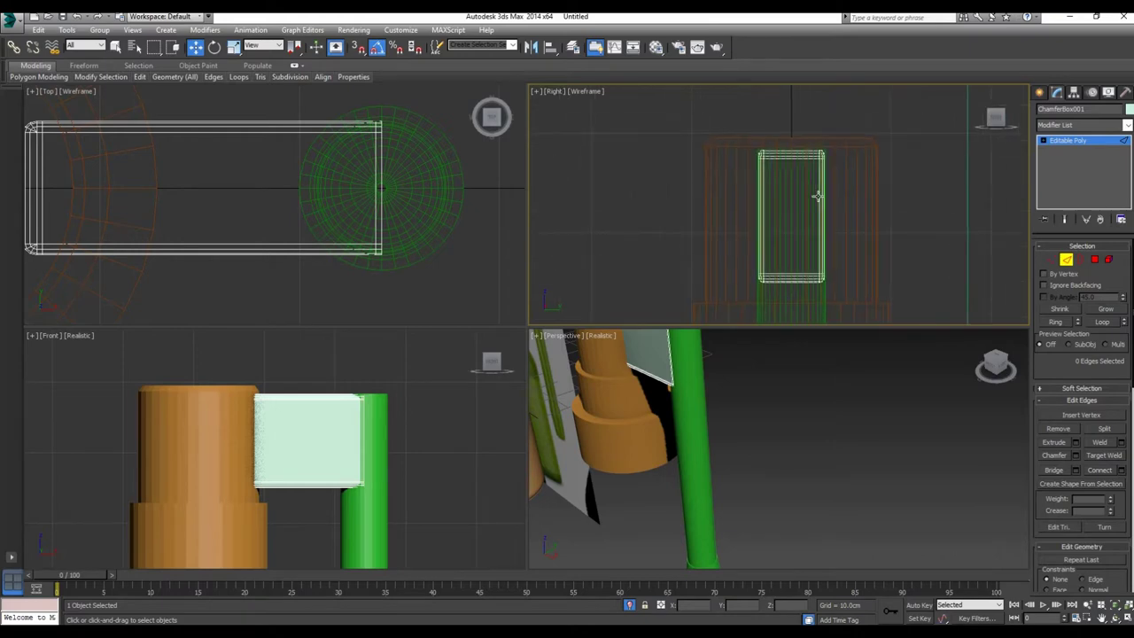
scroll(817, 196, "up", 3)
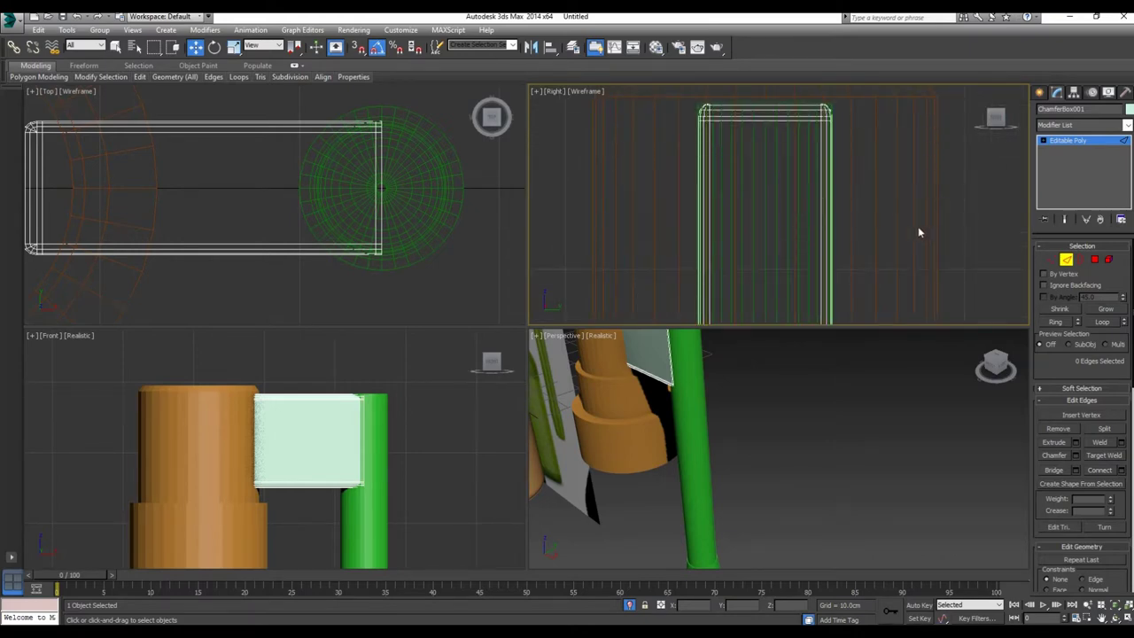
Step: Connect the box's vertical edges into a pinched edge-loop pair, then exit Edge mode
left_click_drag(918, 232, 606, 228)
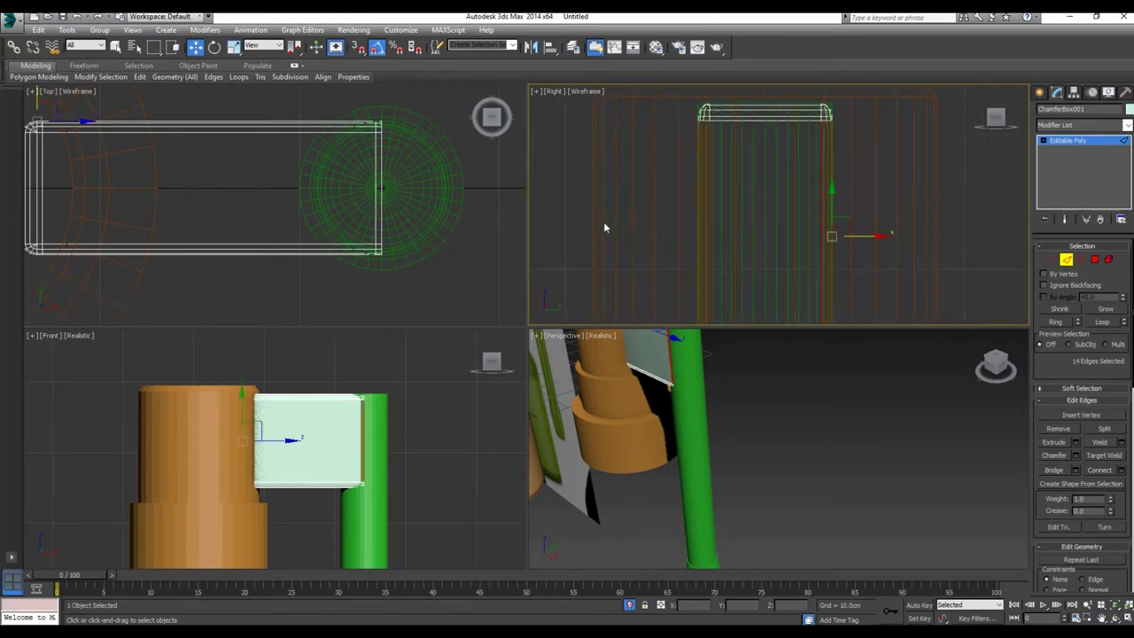
left_click(1126, 471)
left_click(784, 262)
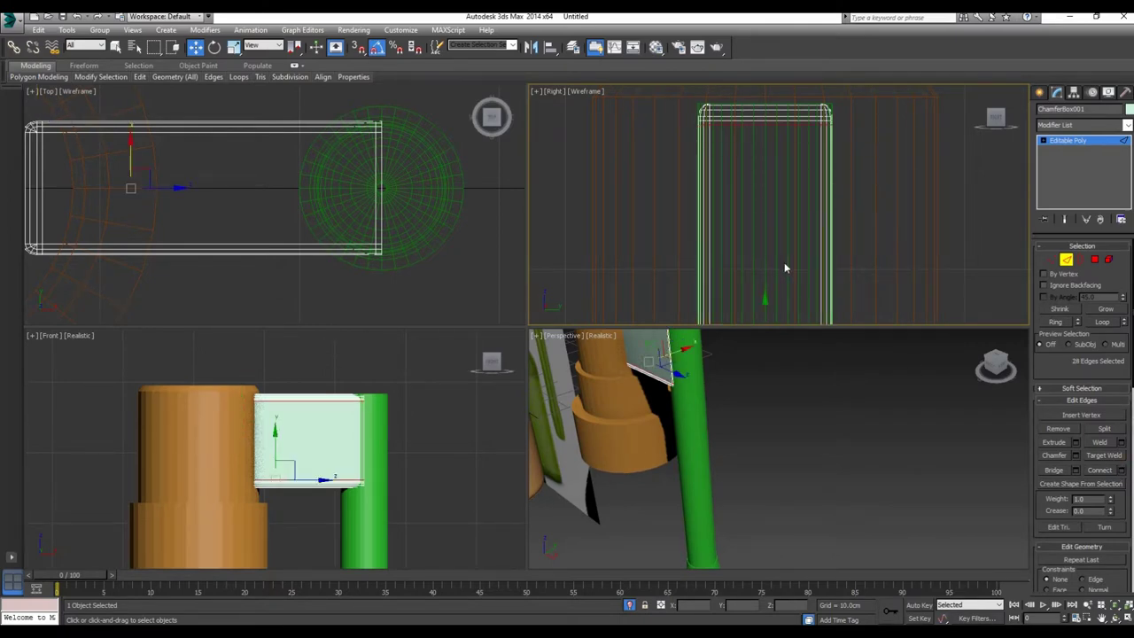
left_click(1065, 259)
Step: Toggle Use NURMS Subdivision on and off on the nozzle head to compare, leaving it off
scroll(1102, 281, "down", 5)
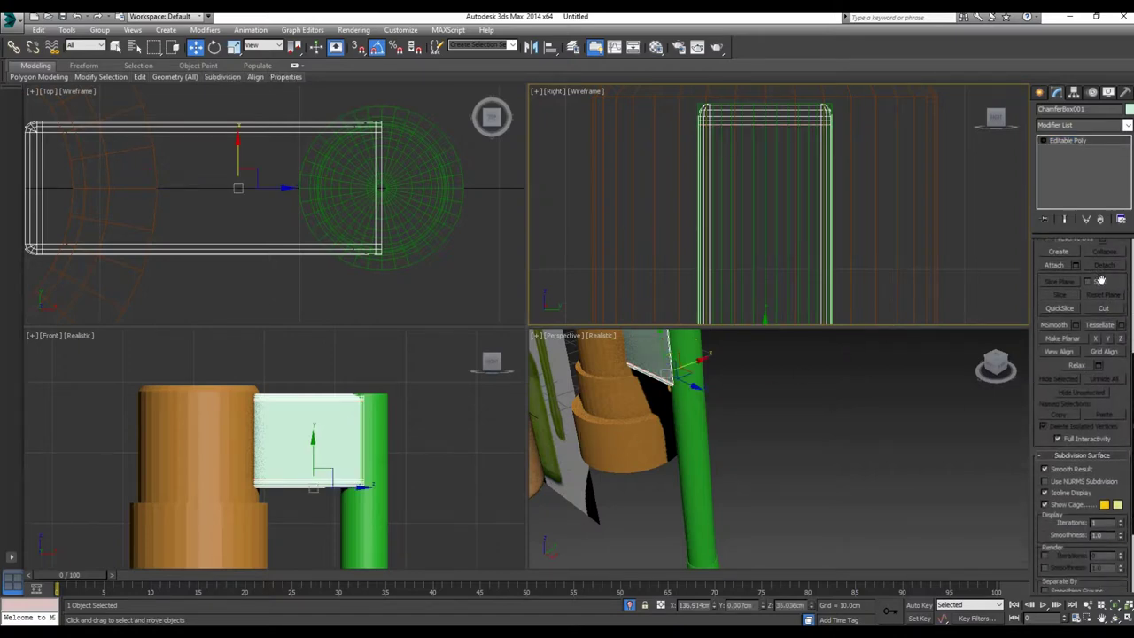
left_click(1045, 476)
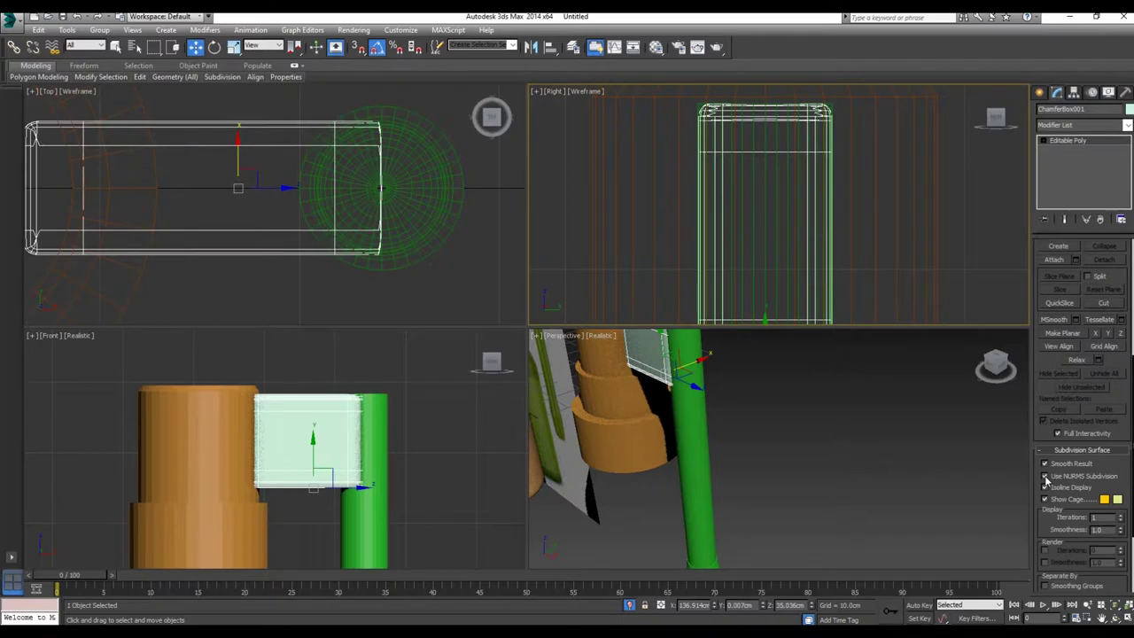
left_click(1046, 480)
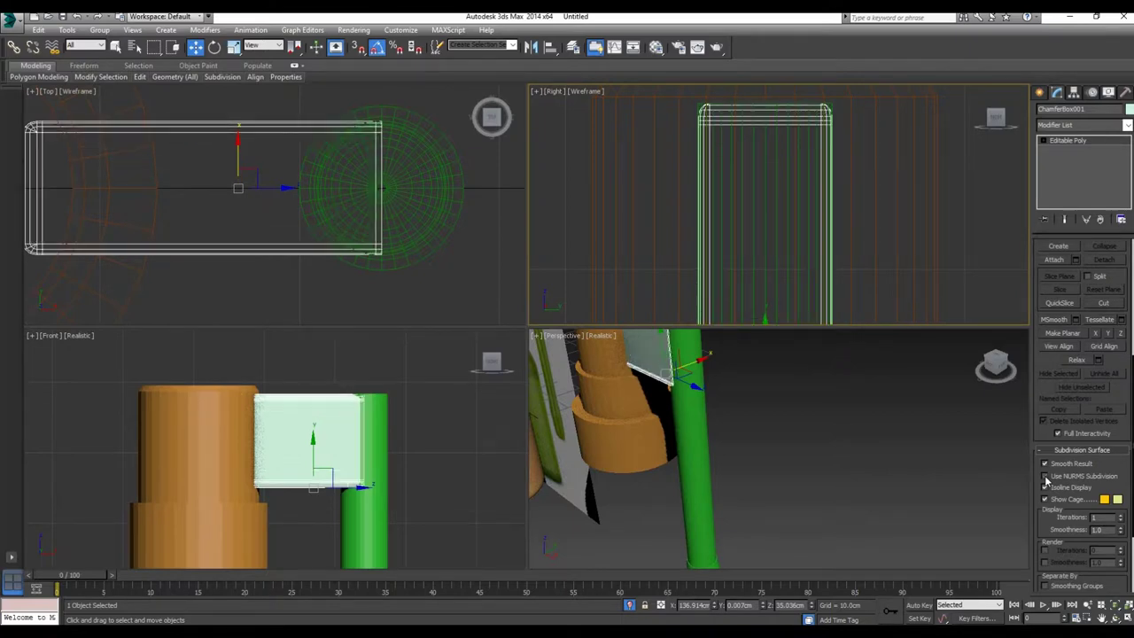
left_click(1047, 479)
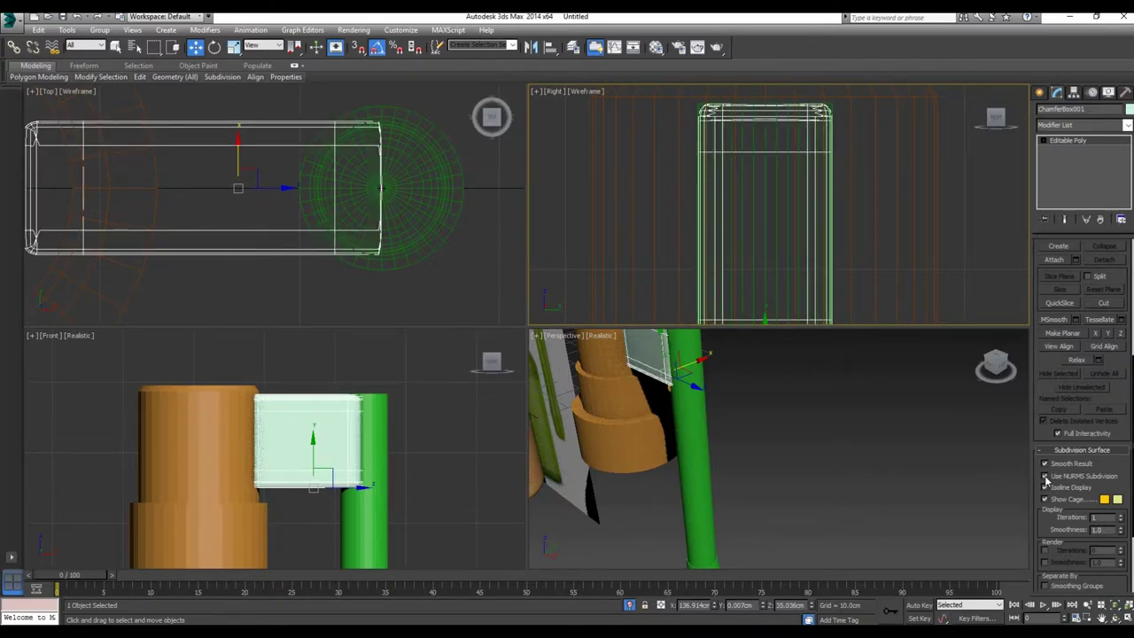
left_click(1046, 479)
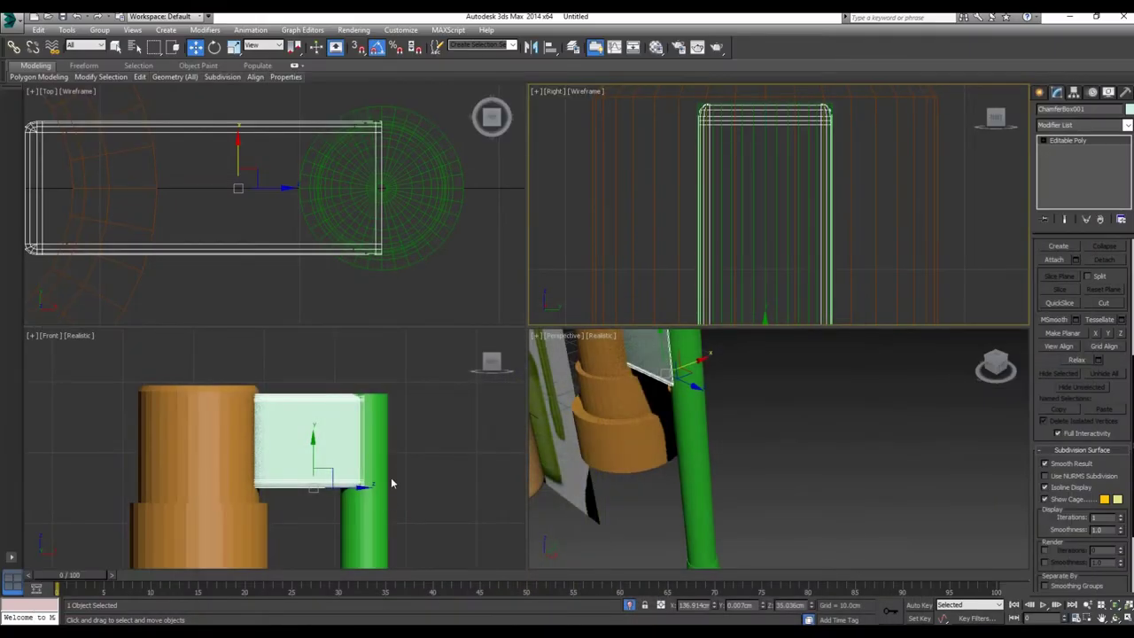
Step: Pan the Front view to frame the spray bottle's nozzle
middle_click_drag(398, 442, 439, 391)
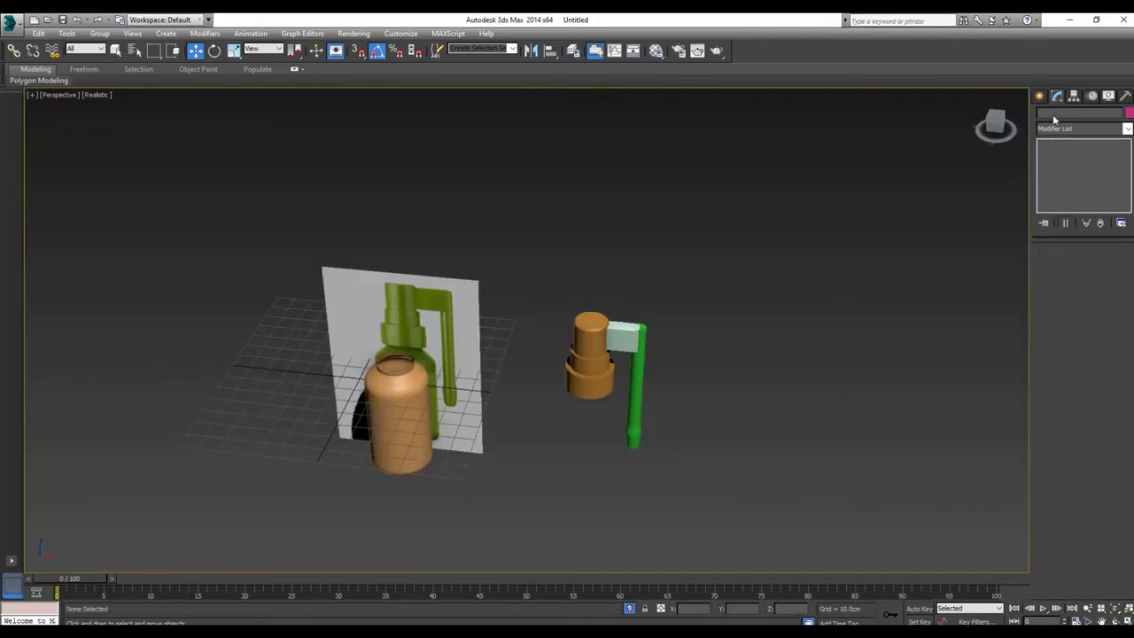
Step: Draw a small rectangle spline on the grid
left_click(1043, 97)
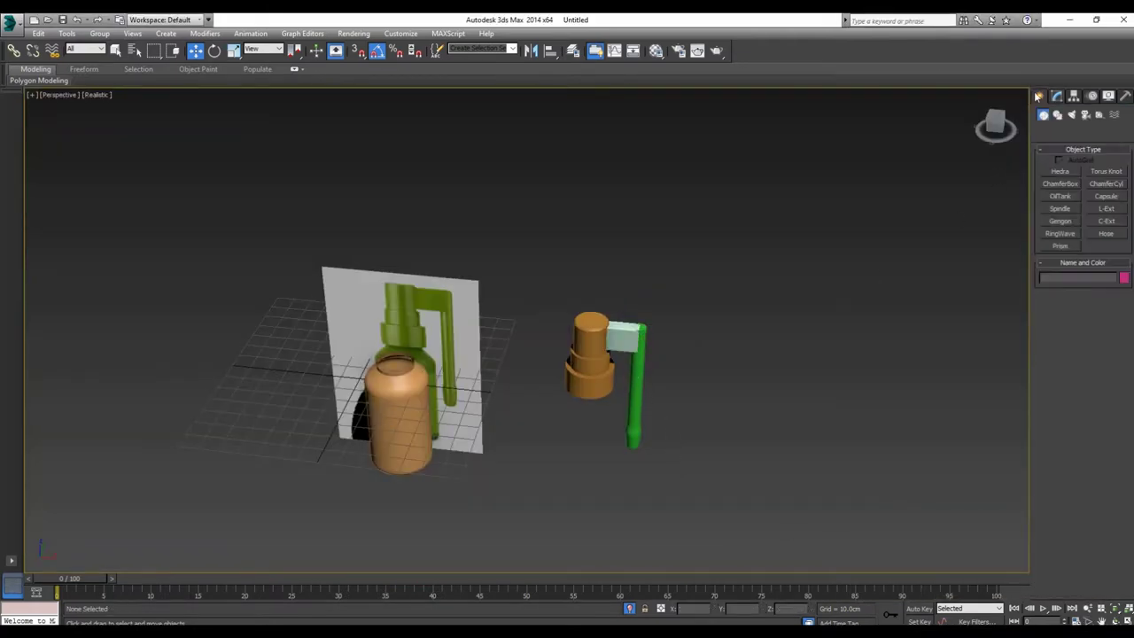
left_click(1058, 115)
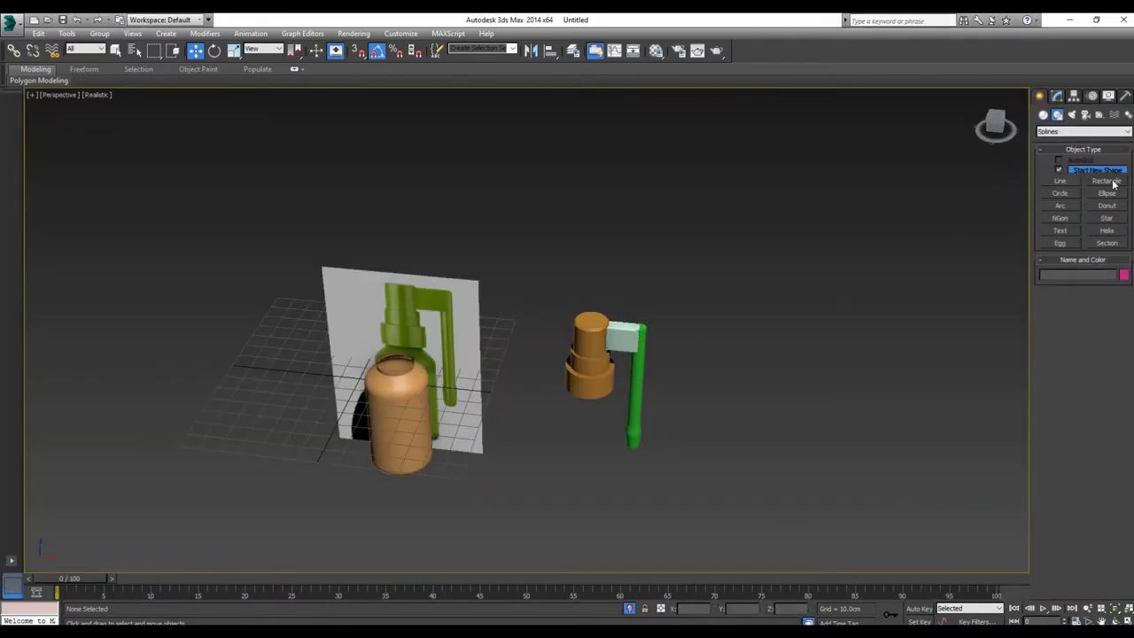
left_click(1107, 181)
left_click_drag(451, 459, 488, 470)
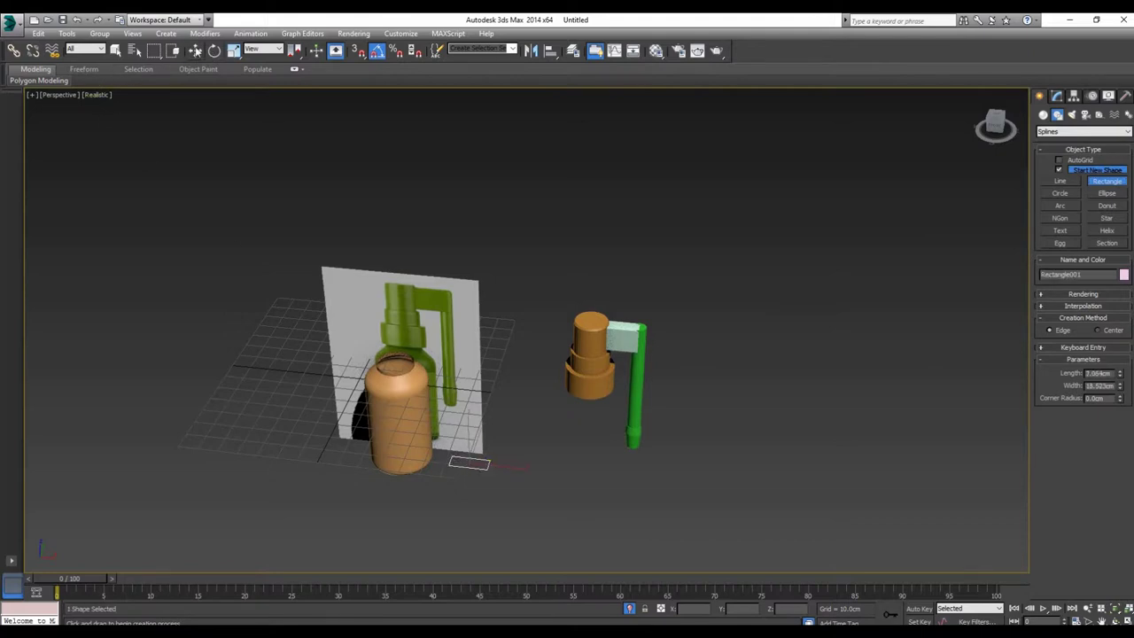
left_click(194, 51)
Step: Move Rectangle001 in the Top view until it sits over the light-green nozzle block
key("alt+w")
scroll(402, 279, "down", 8)
scroll(401, 269, "down", 2)
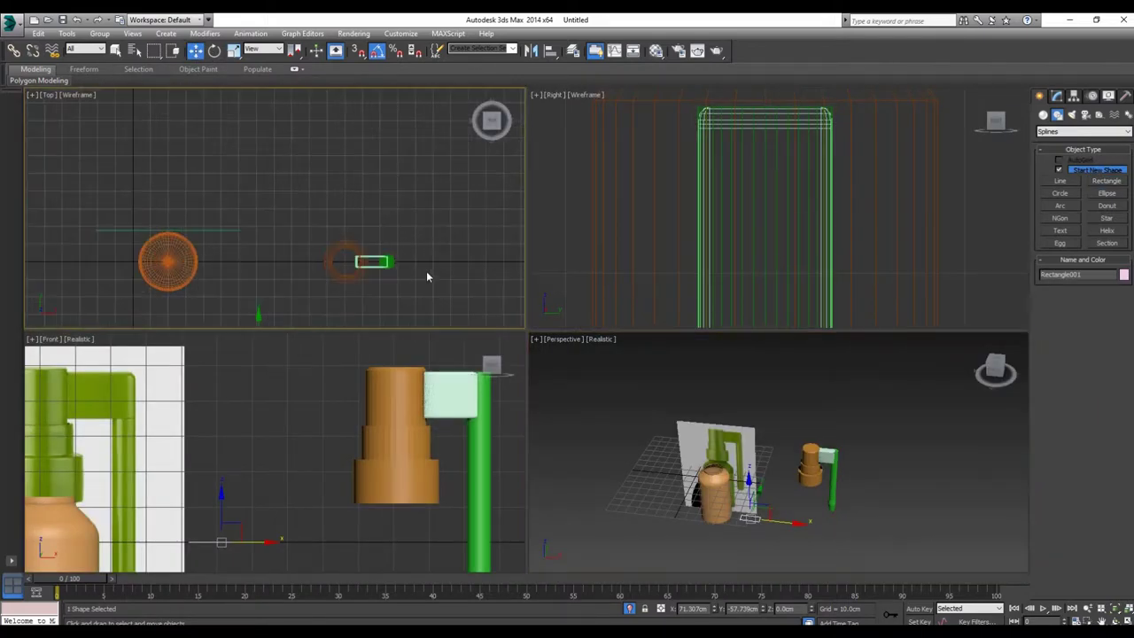
middle_click_drag(426, 271, 419, 226)
left_click_drag(244, 272, 243, 182)
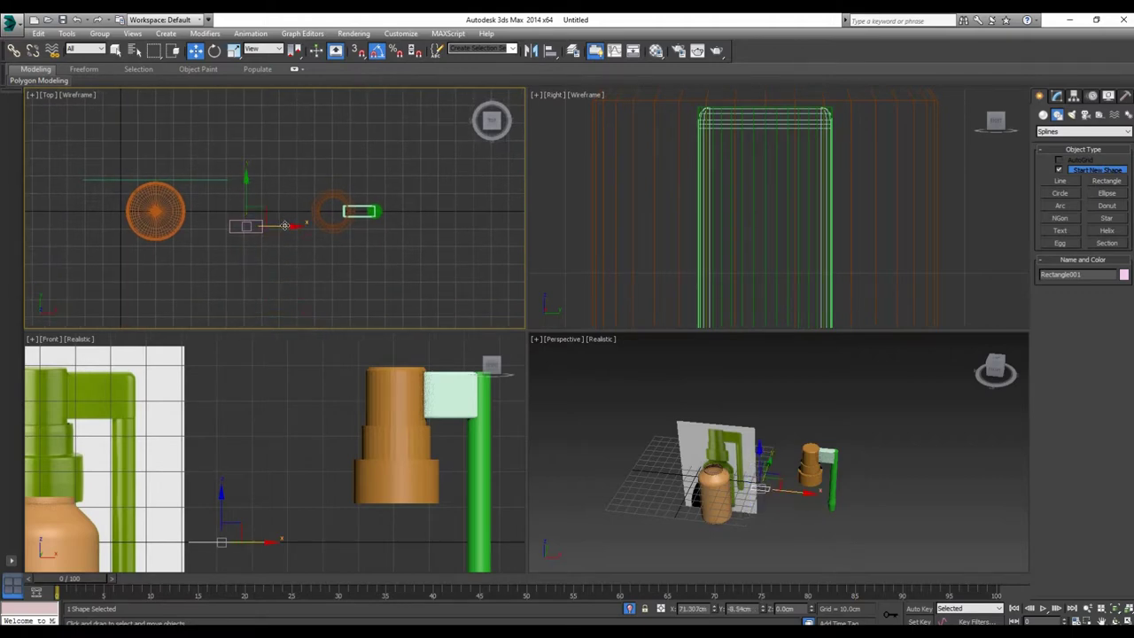
left_click_drag(275, 223, 407, 222)
scroll(368, 225, "up", 5)
key("alt+w")
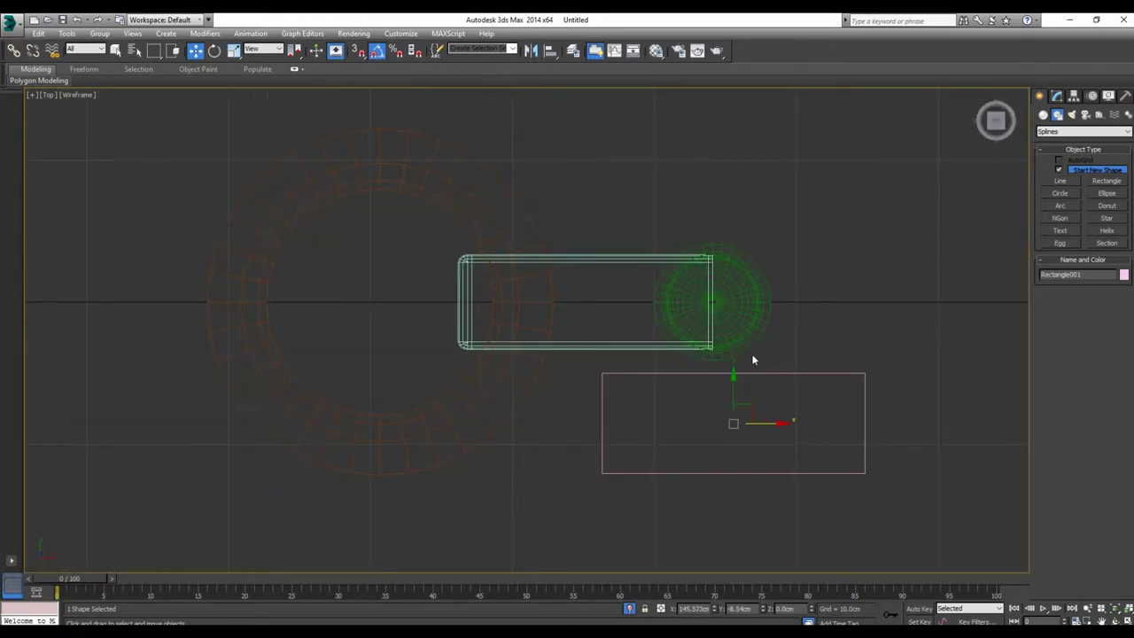
mouse_move(734, 381)
left_mouse_down()
mouse_move(735, 263)
mouse_move(751, 257)
left_mouse_up()
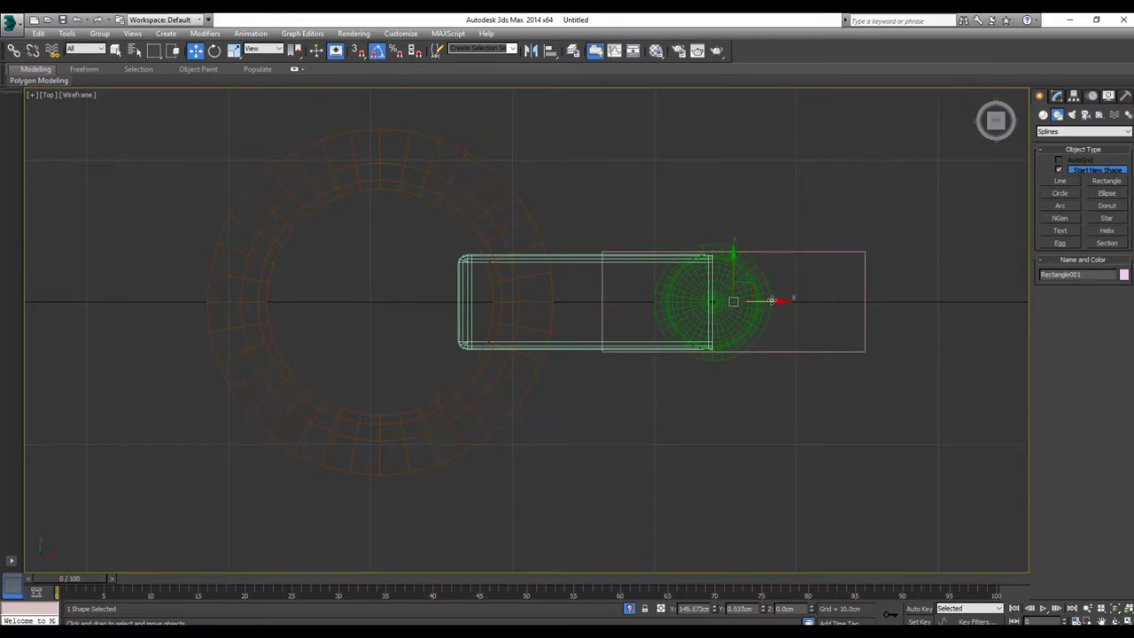
left_click_drag(772, 300, 623, 308)
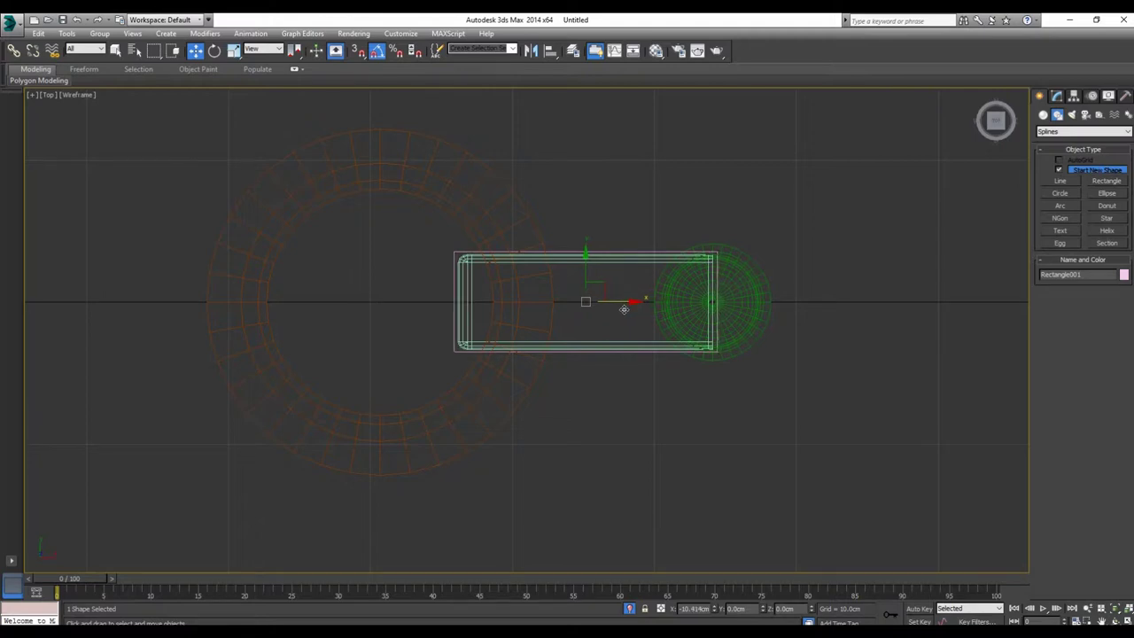
left_click(1054, 98)
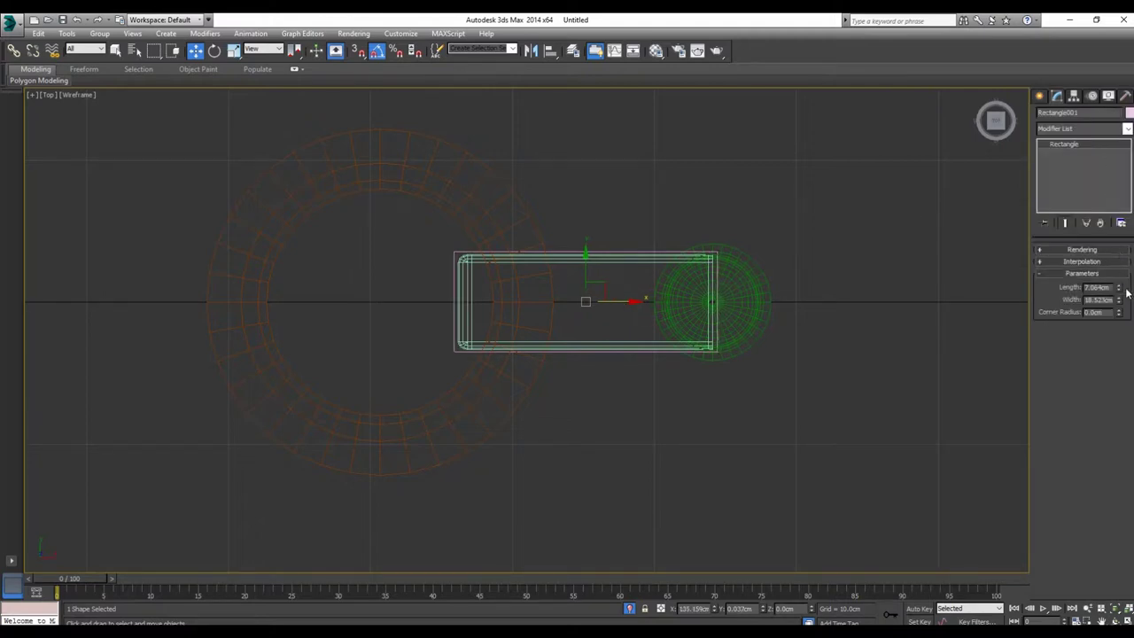
Step: Adjust the rectangle's width to fit the nozzle block and convert it to an editable spline
mouse_move(1120, 302)
left_mouse_down()
mouse_move(1119, 286)
mouse_move(1107, 301)
mouse_move(1121, 290)
left_mouse_up()
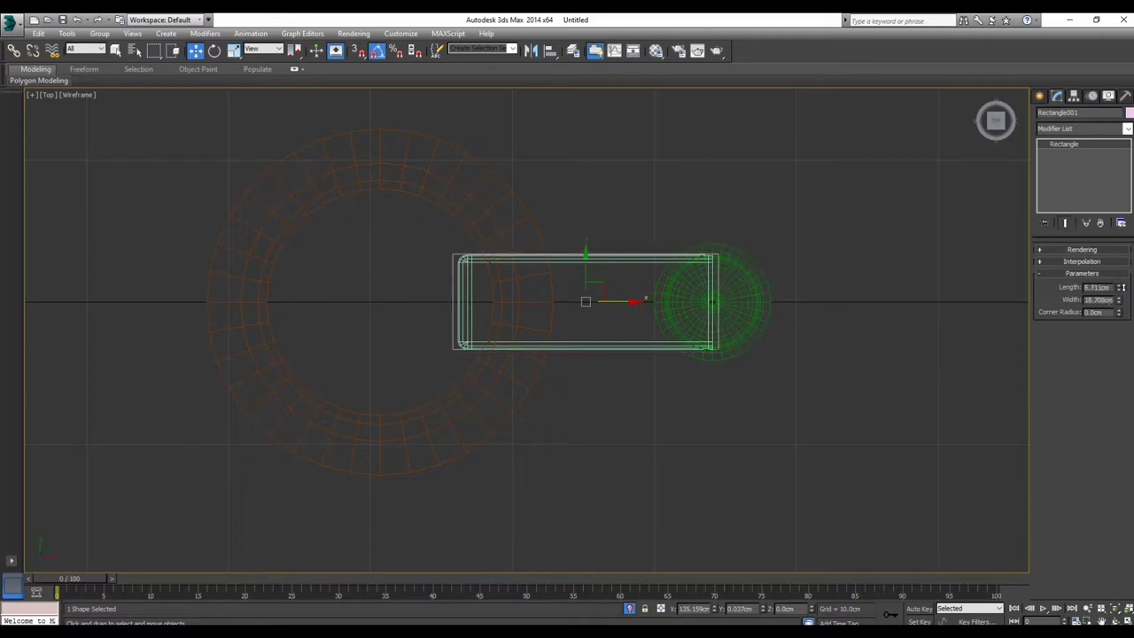
right_click(585, 300)
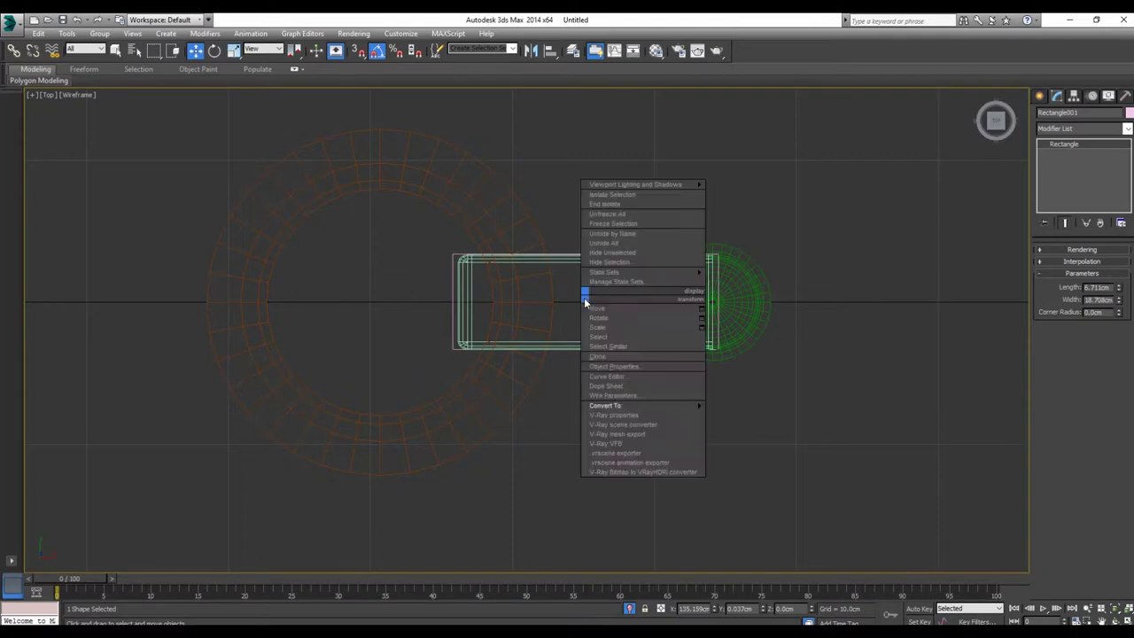
mouse_move(621, 405)
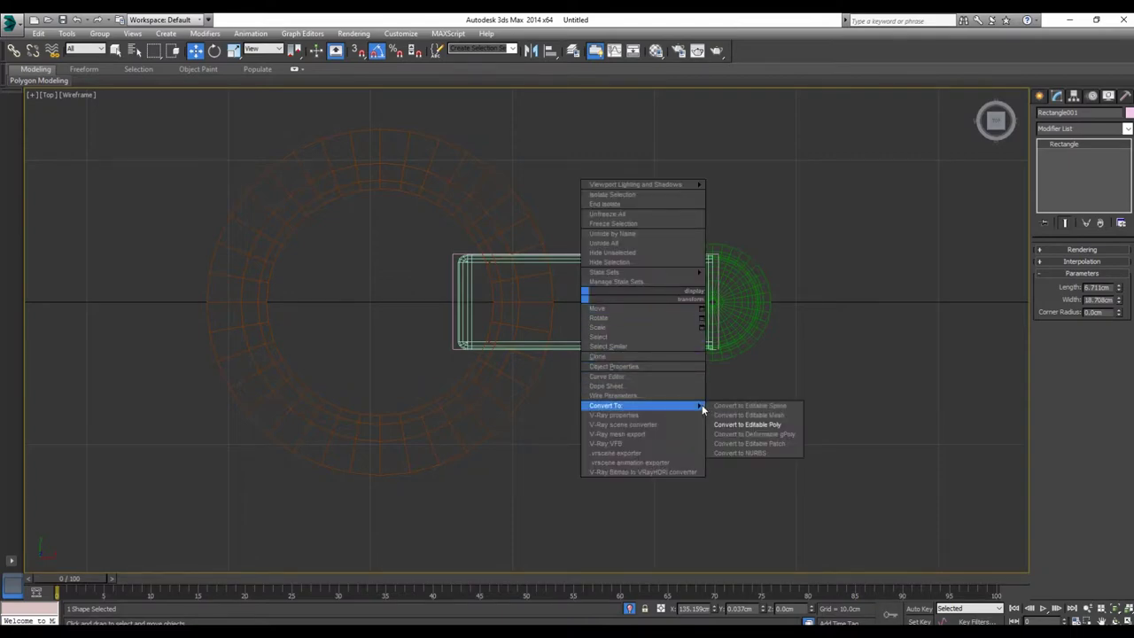
left_click(753, 407)
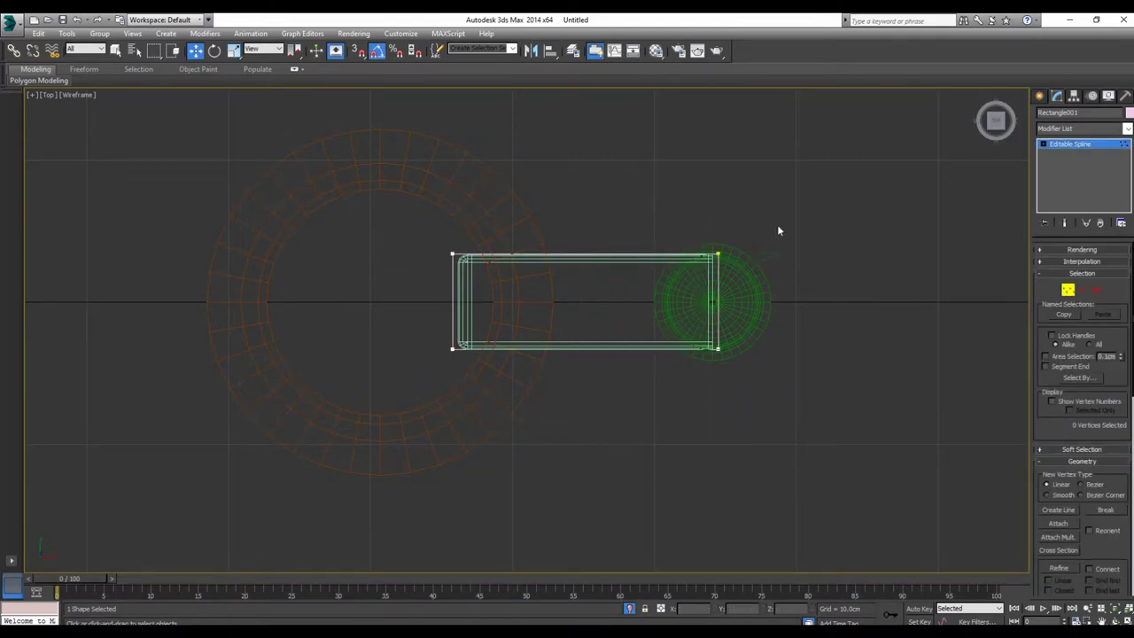
Step: Fillet the two right-hand vertices into a rounded, semicircular end
left_click_drag(782, 217, 678, 397)
left_click_drag(1114, 548, 1108, 179)
left_click(1061, 378)
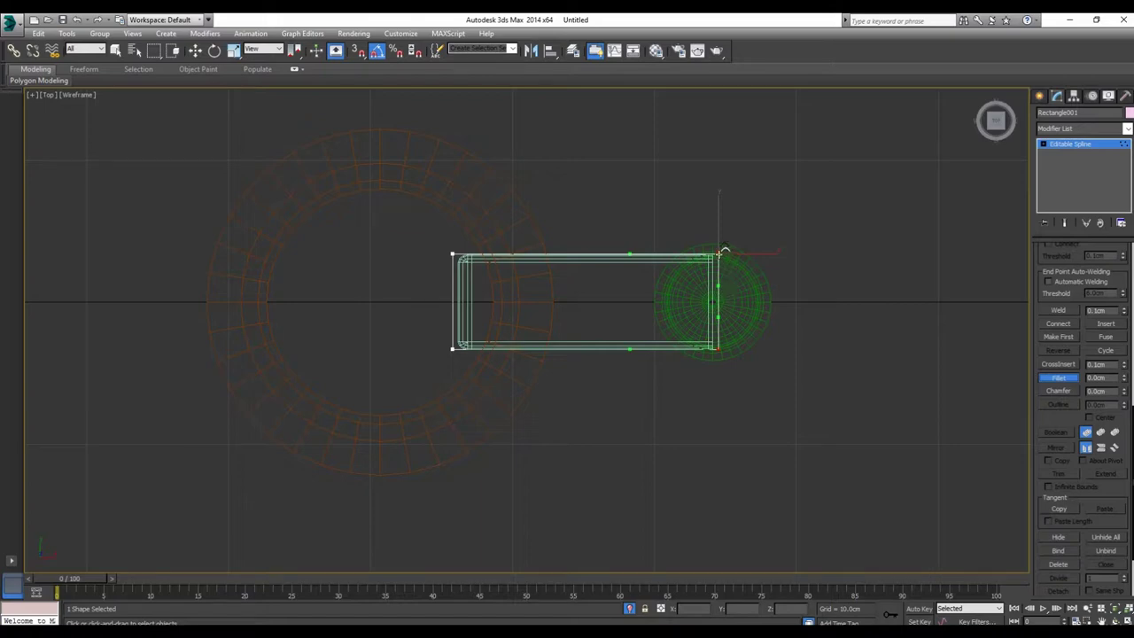
left_click_drag(722, 250, 711, 199)
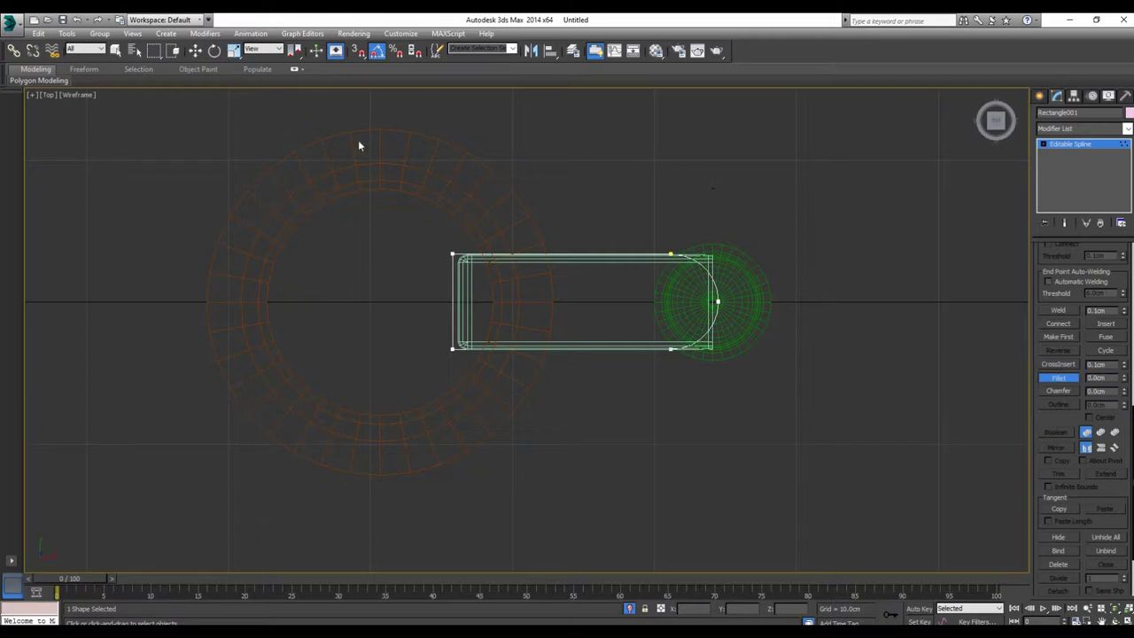
key("w")
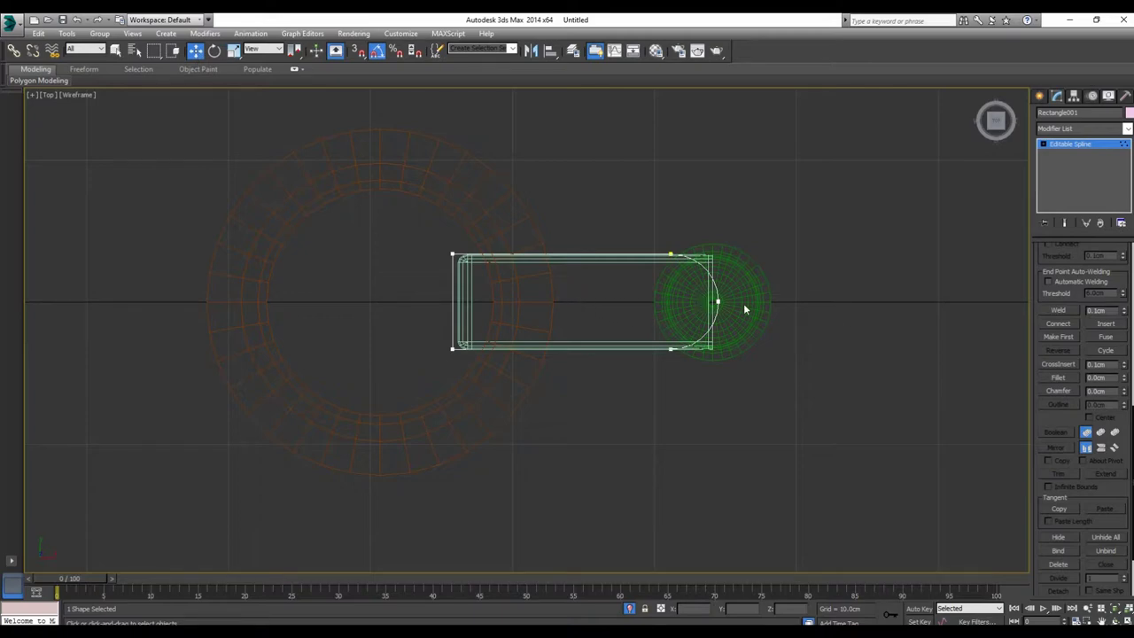
scroll(1077, 259, "up", 5)
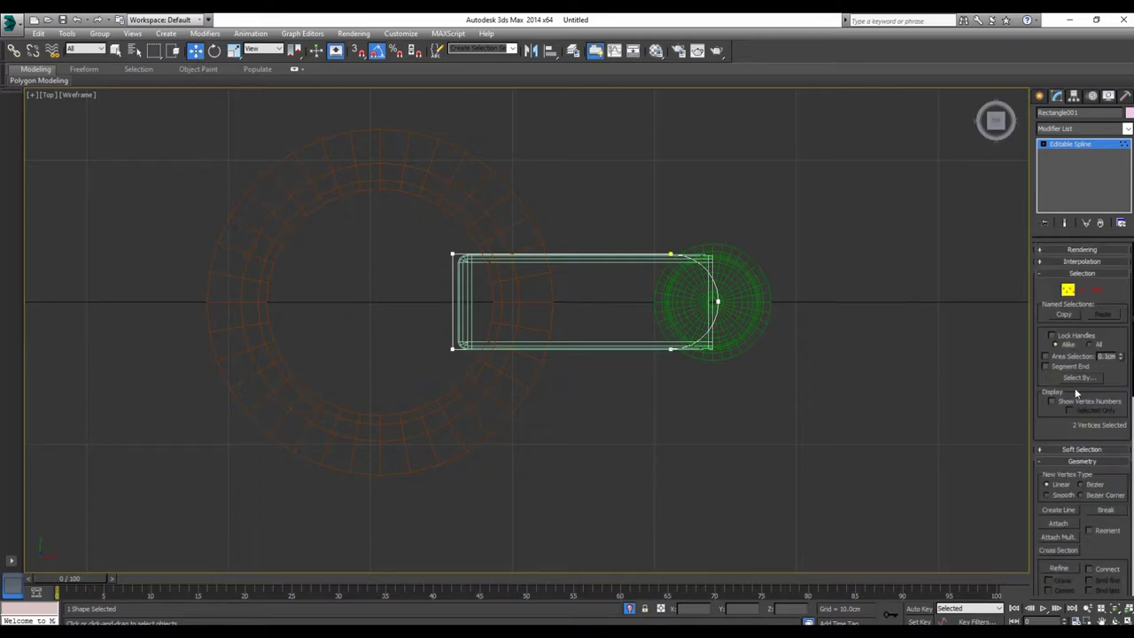
Step: Convert the rounded Rectangle001 spline to an editable poly and enter Polygon mode
left_click(1068, 289)
right_click(587, 300)
mouse_move(621, 408)
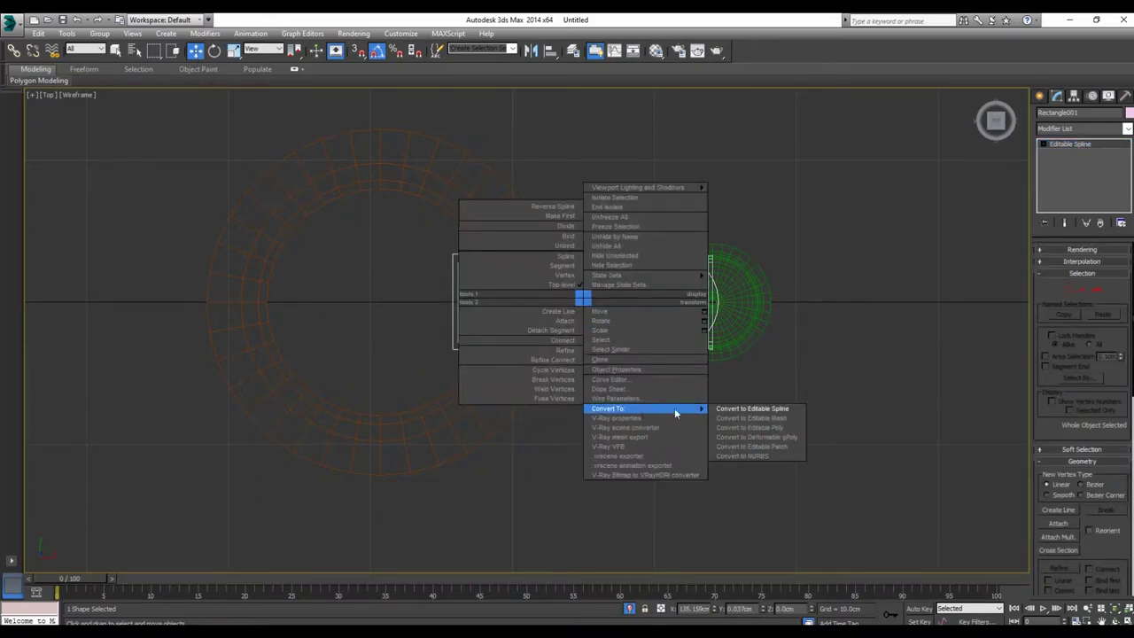
left_click(779, 410)
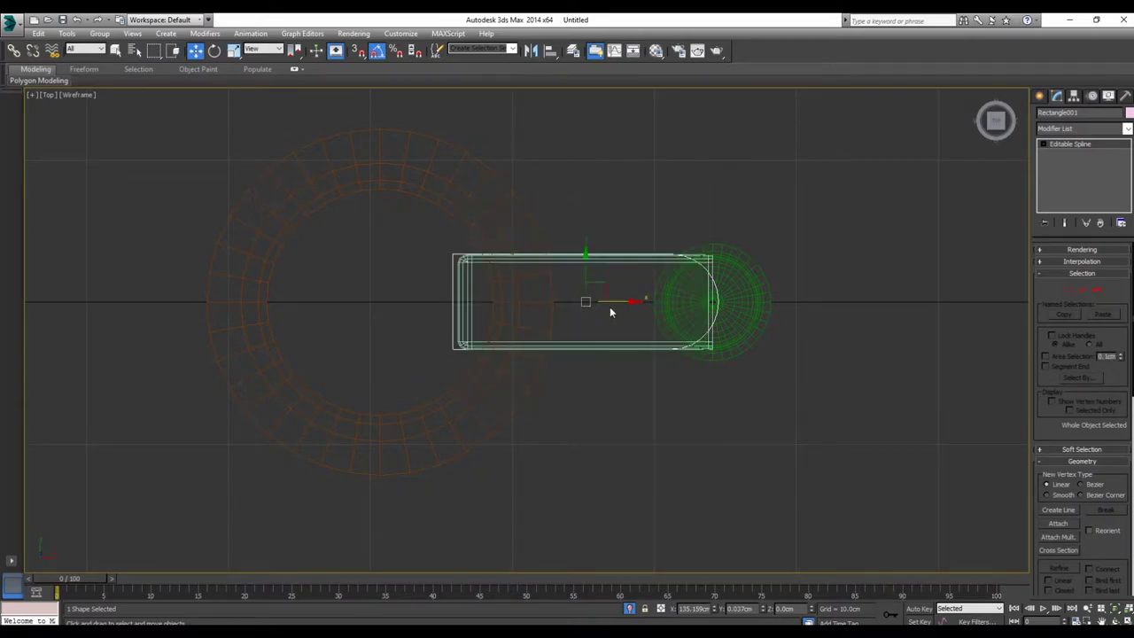
right_click(587, 303)
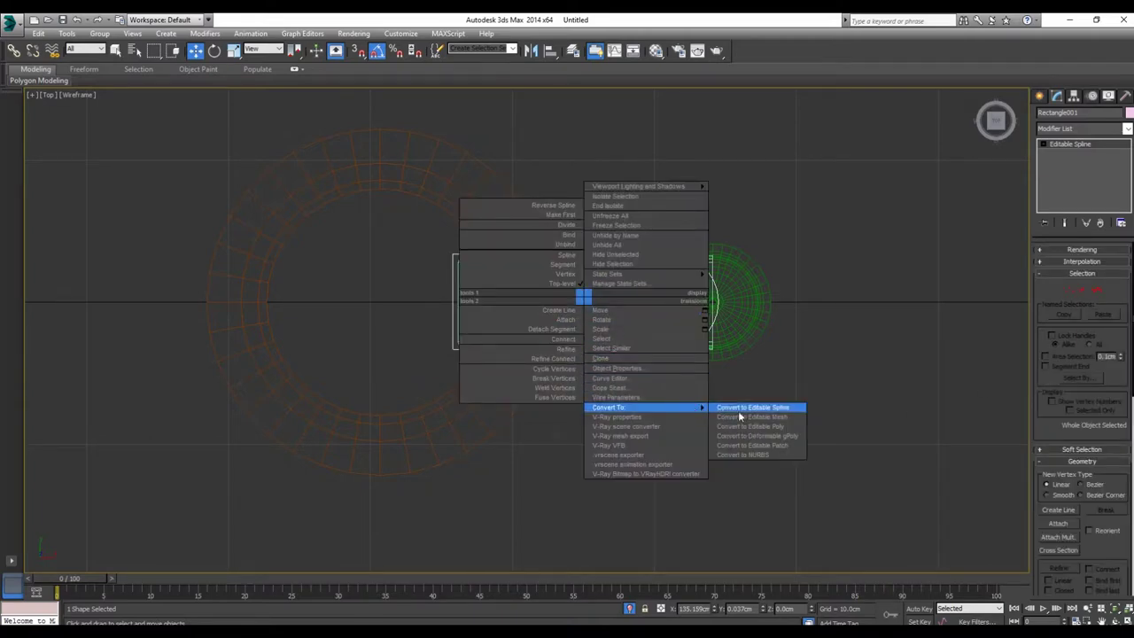
left_click(785, 430)
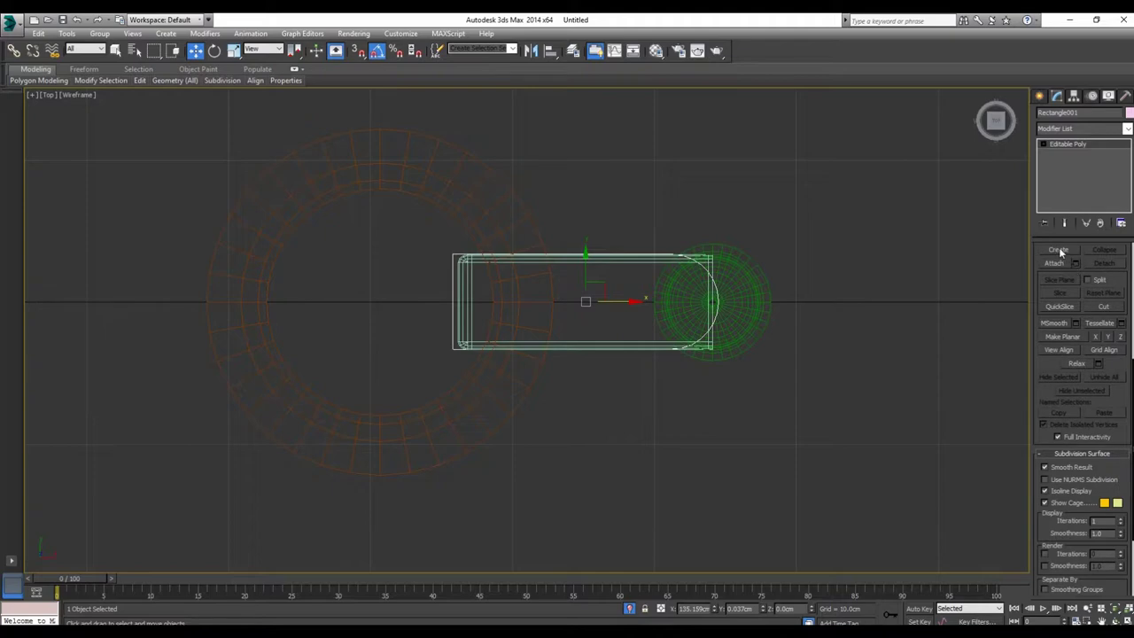
scroll(1052, 371, "up", 5)
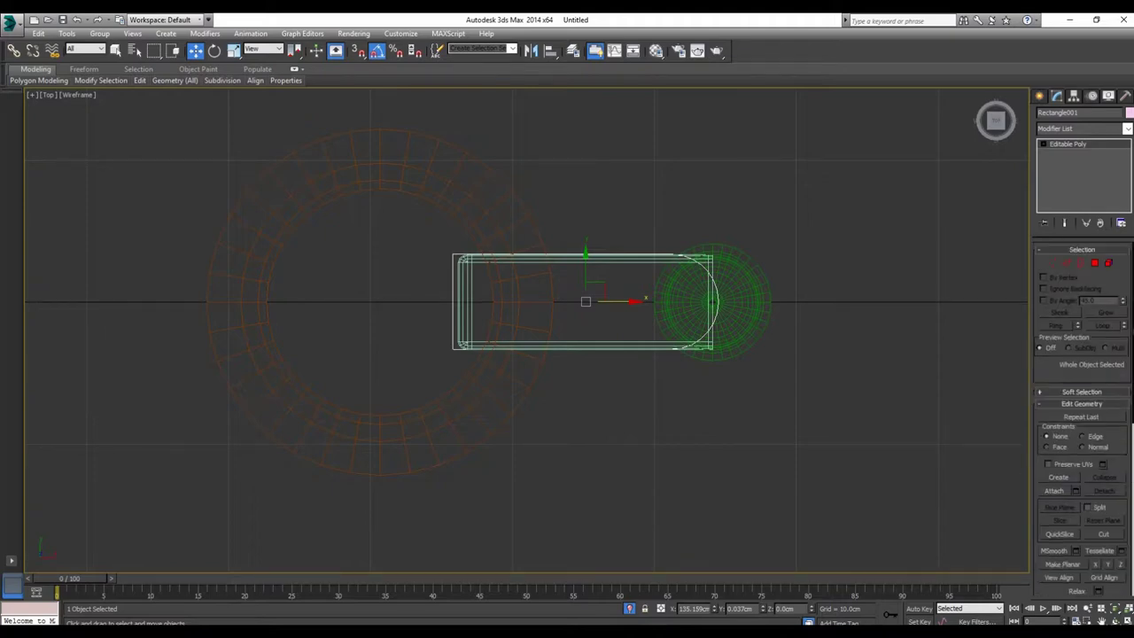
left_click(1094, 263)
Step: Raise the flat rounded shape up to nozzle height in the Front view
key("alt+w")
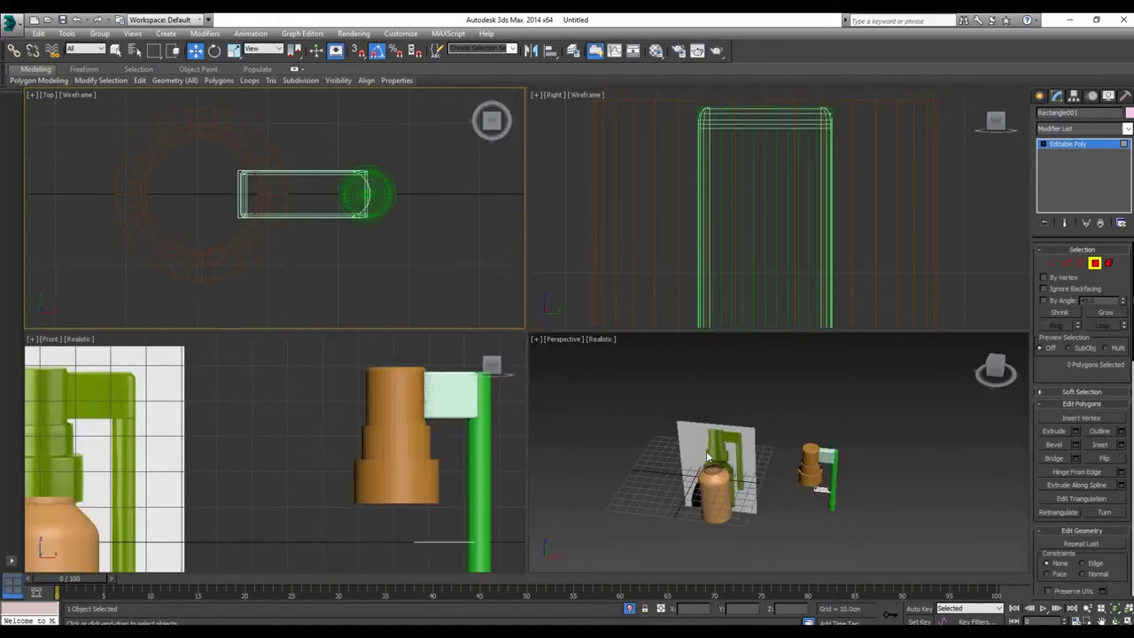
scroll(820, 483, "up", 5)
scroll(802, 474, "down", 5)
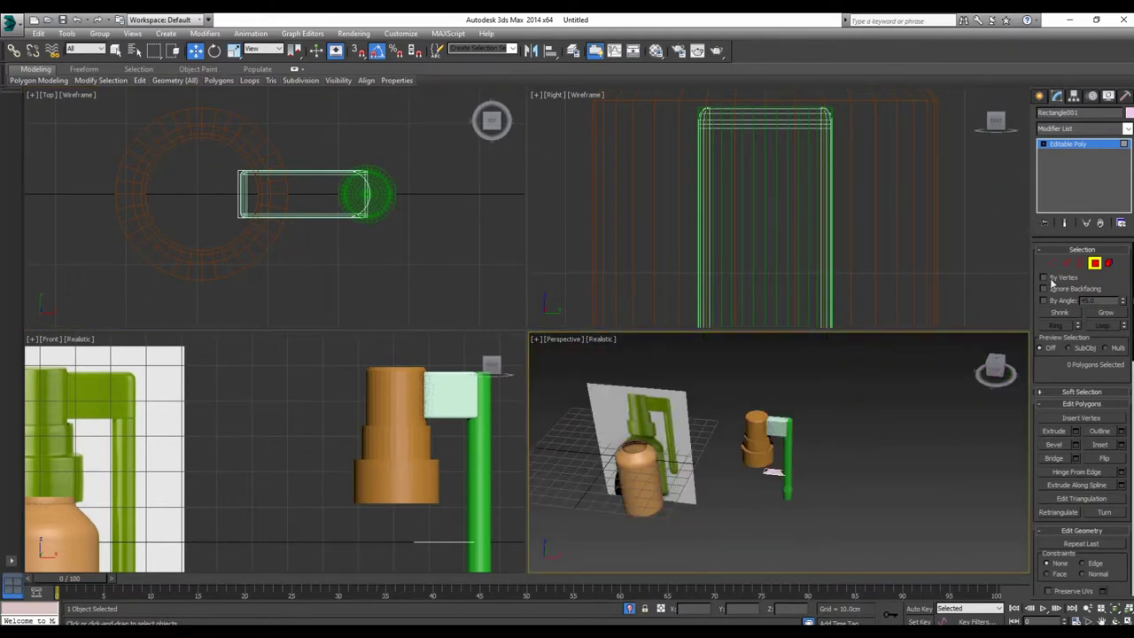
left_click(1095, 263)
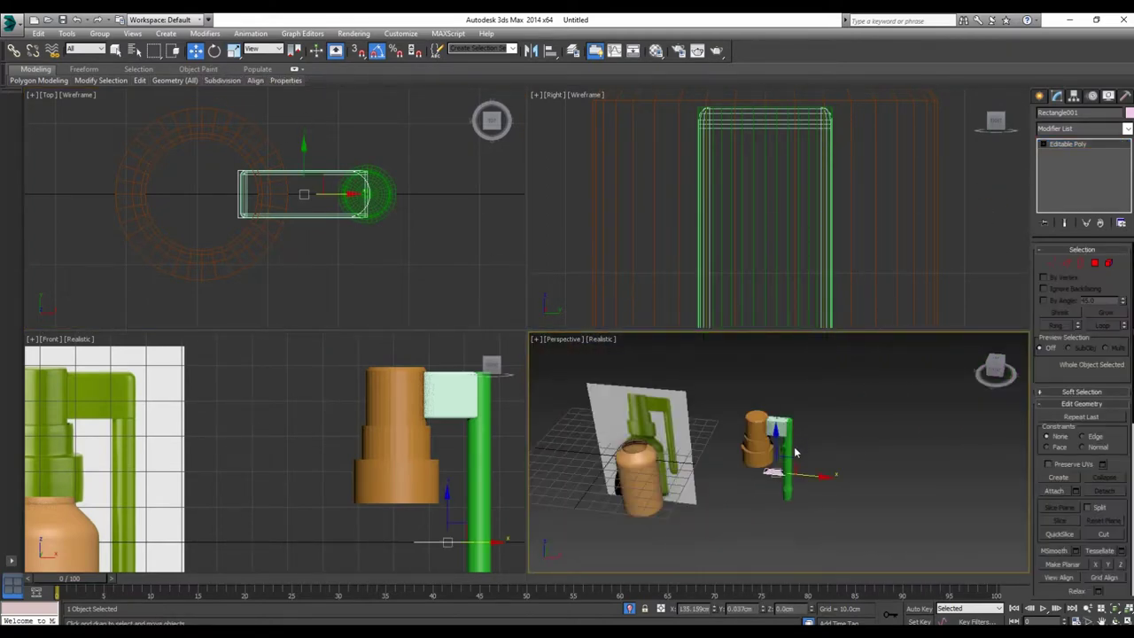
left_click_drag(782, 443, 794, 408)
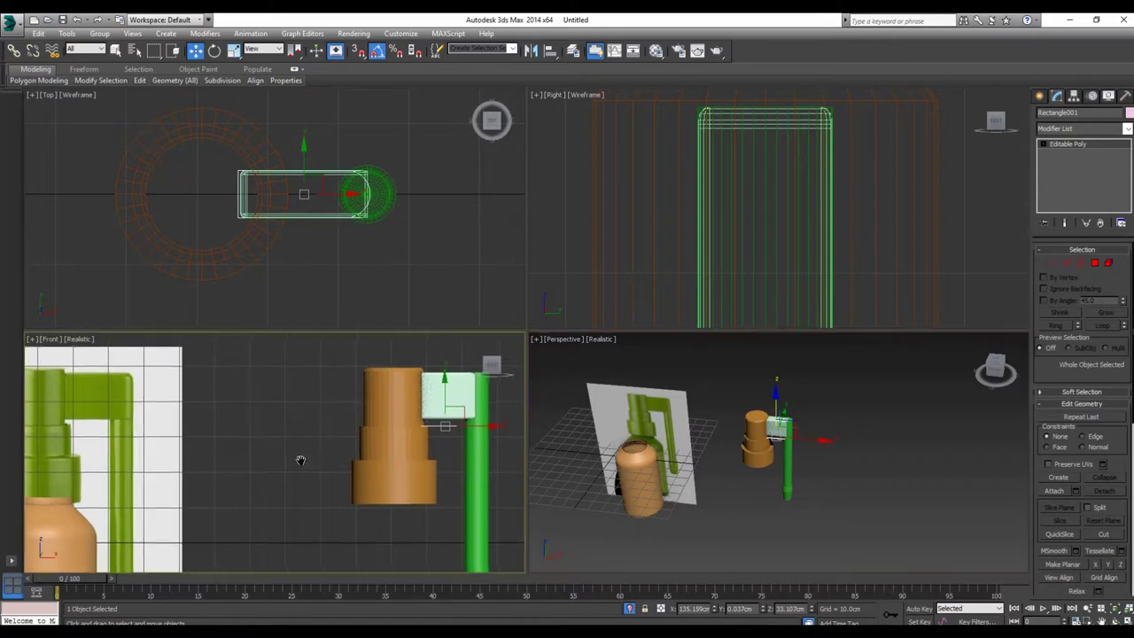
Step: Shift-drag a copy of the shape to the right, beside the green tube, and edit its polygons
middle_click_drag(301, 458, 295, 458)
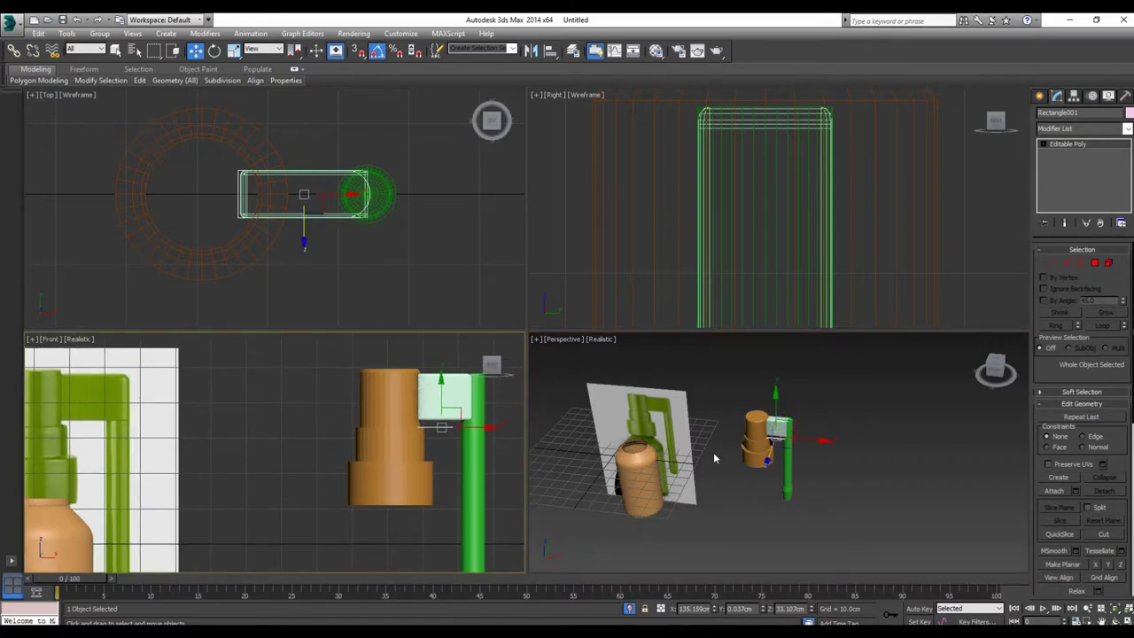
scroll(713, 452, "up", 5)
middle_click_drag(471, 431, 329, 431)
left_click_drag(330, 431, 385, 425, "shift")
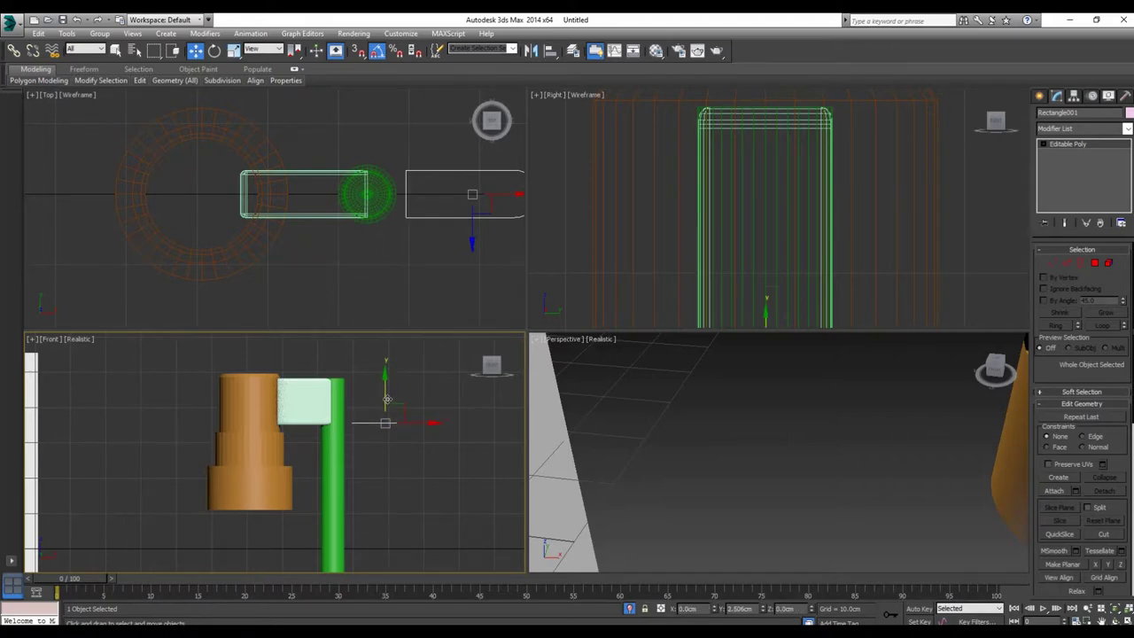
left_click_drag(388, 399, 387, 400)
left_click(1095, 264)
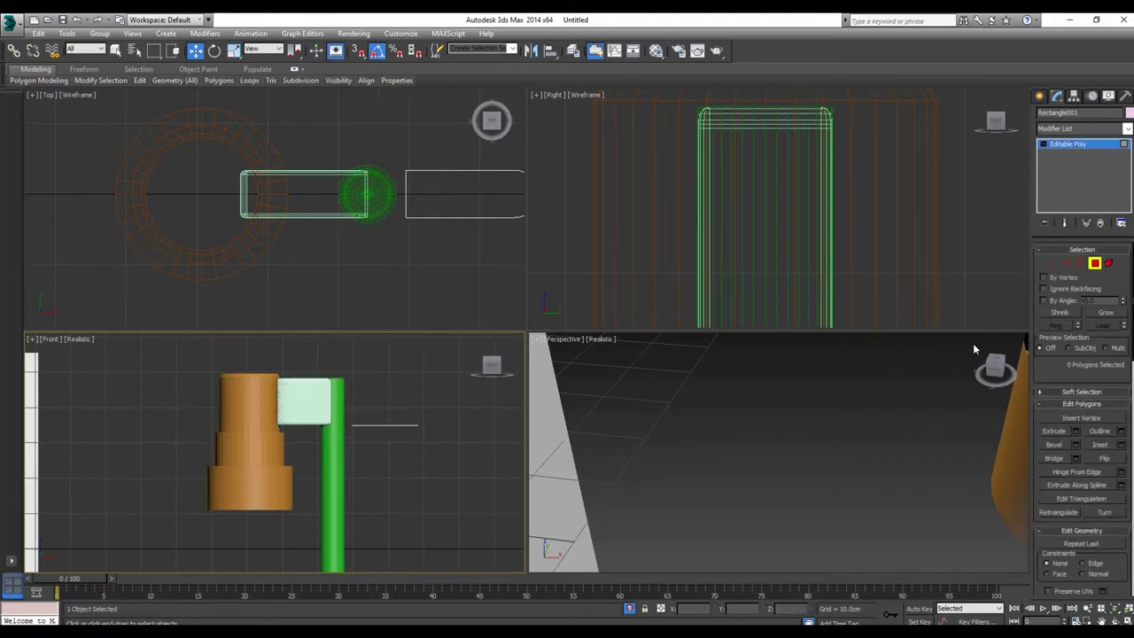
Step: Select the pink shape's face and extrude it 11.174cm upward
left_click(1075, 431)
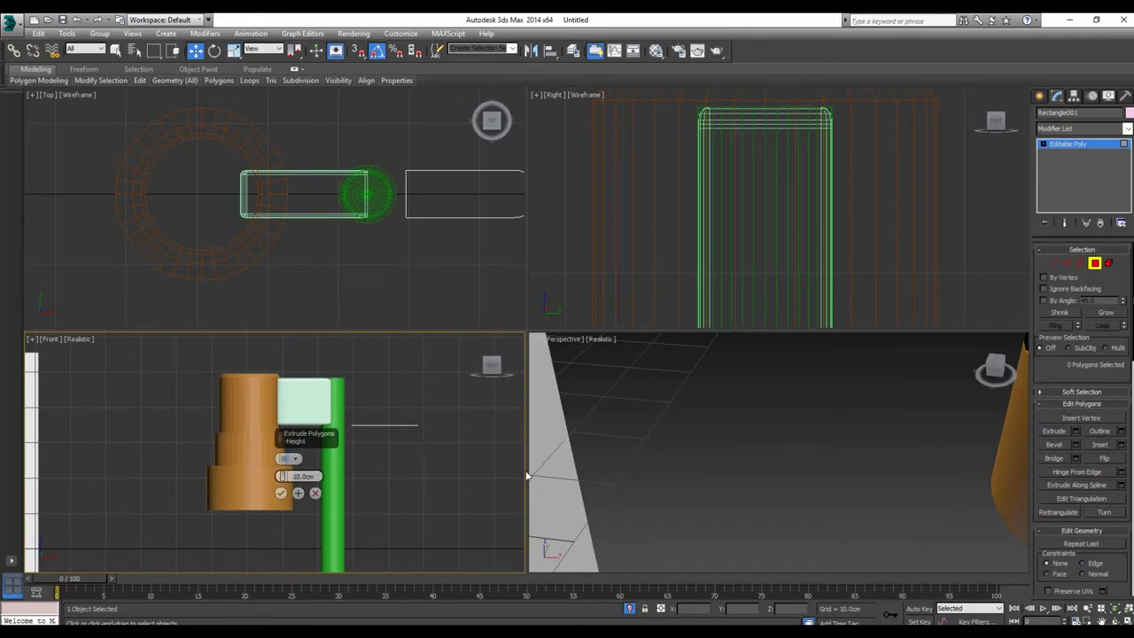
left_click(315, 493)
middle_click_drag(620, 492, 825, 488)
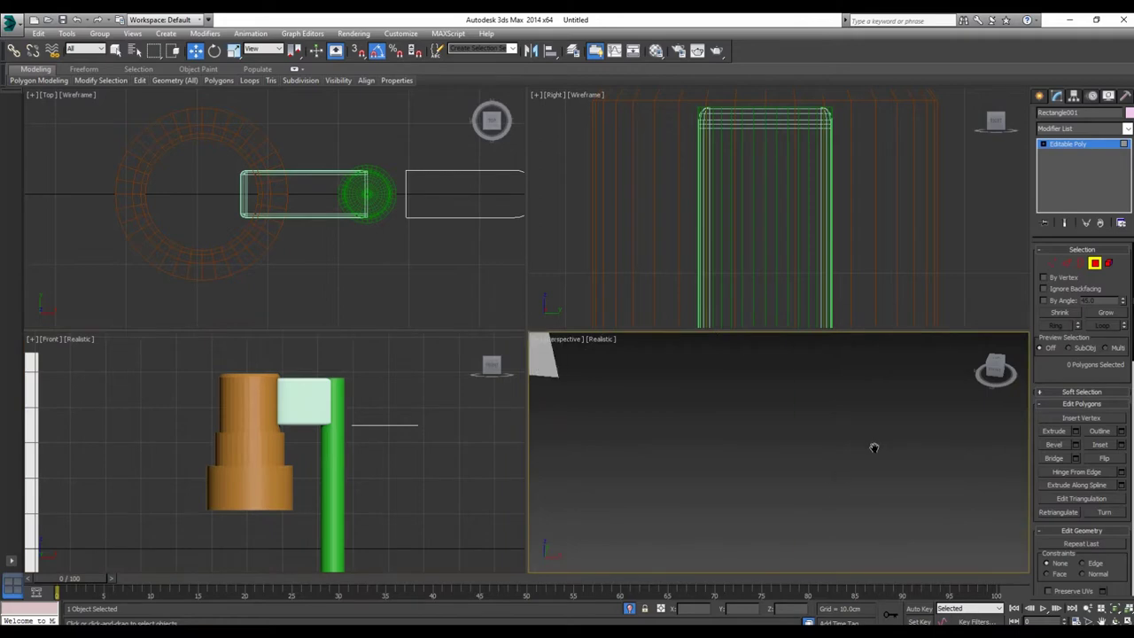
scroll(874, 447, "down", 3)
scroll(851, 459, "down", 5)
left_click(879, 413)
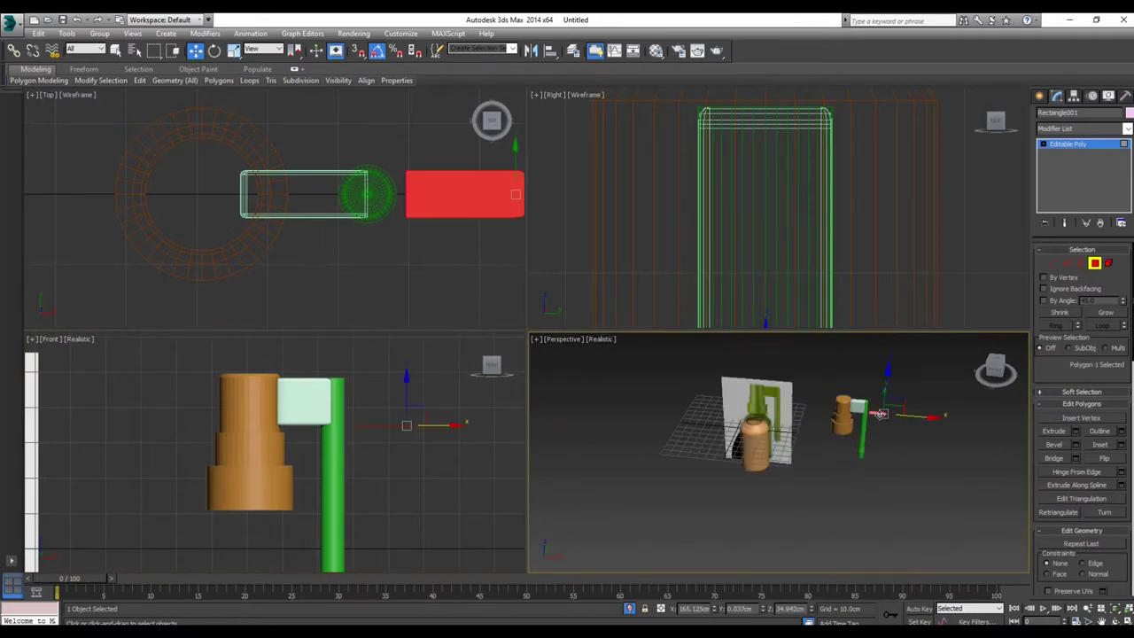
left_click(1074, 431)
scroll(384, 438, "up", 3)
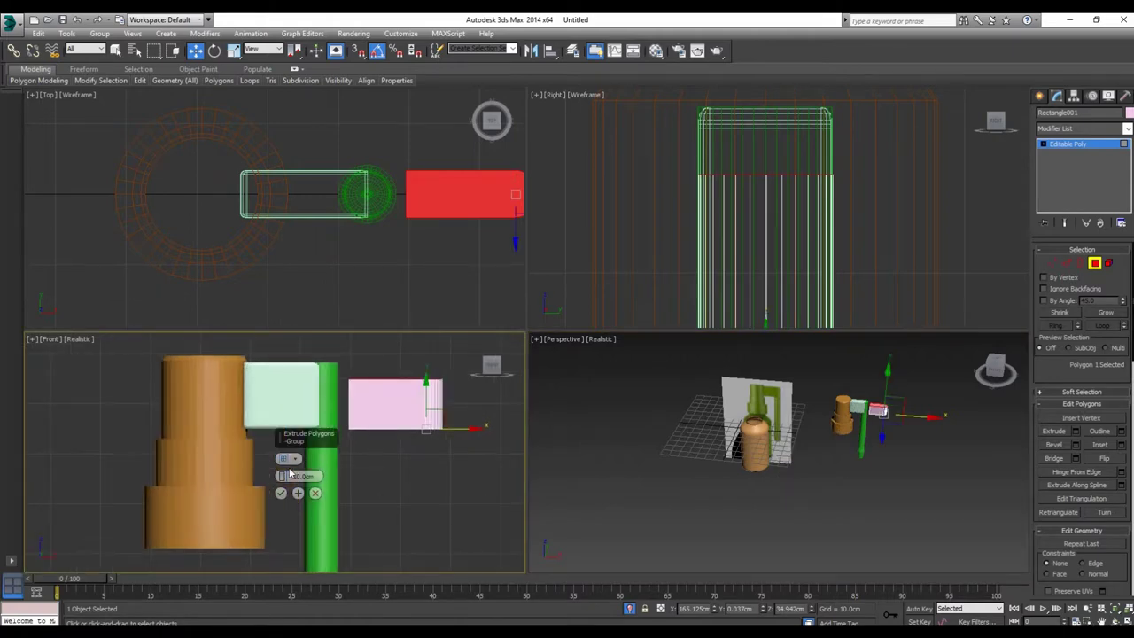
scroll(351, 463, "up", 2)
middle_click_drag(350, 481, 353, 488)
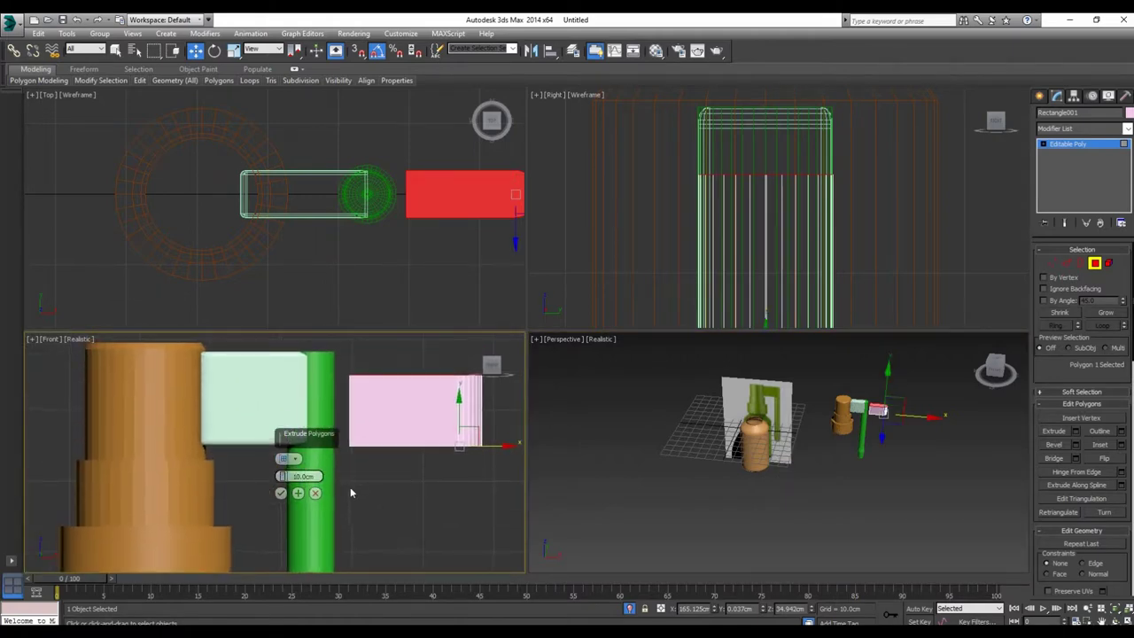
left_click_drag(283, 474, 303, 462)
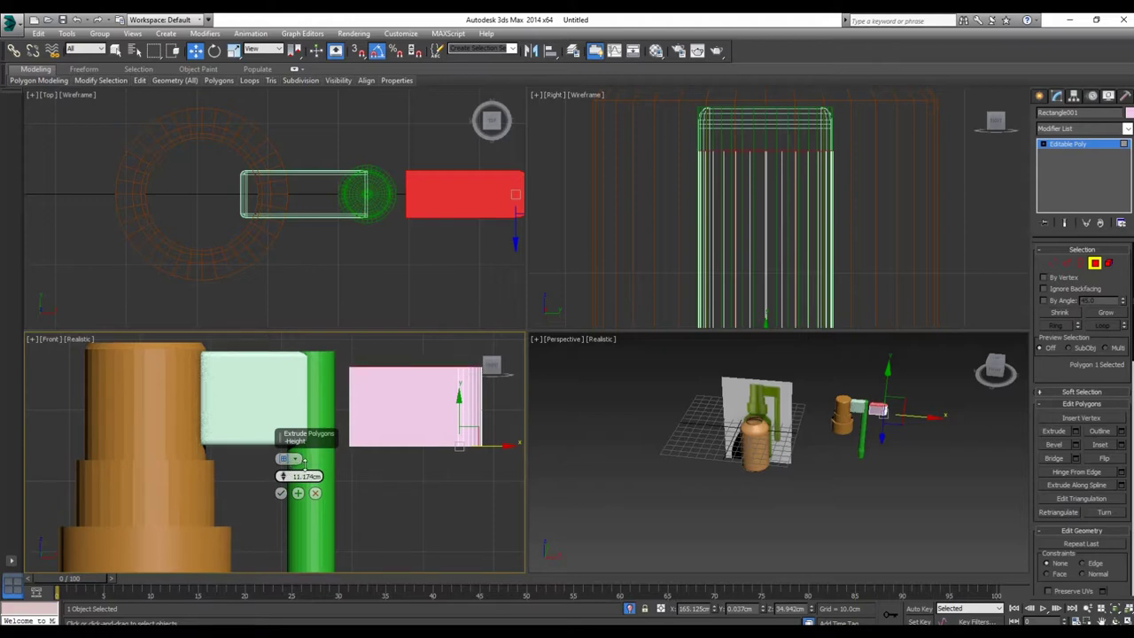
left_click(280, 493)
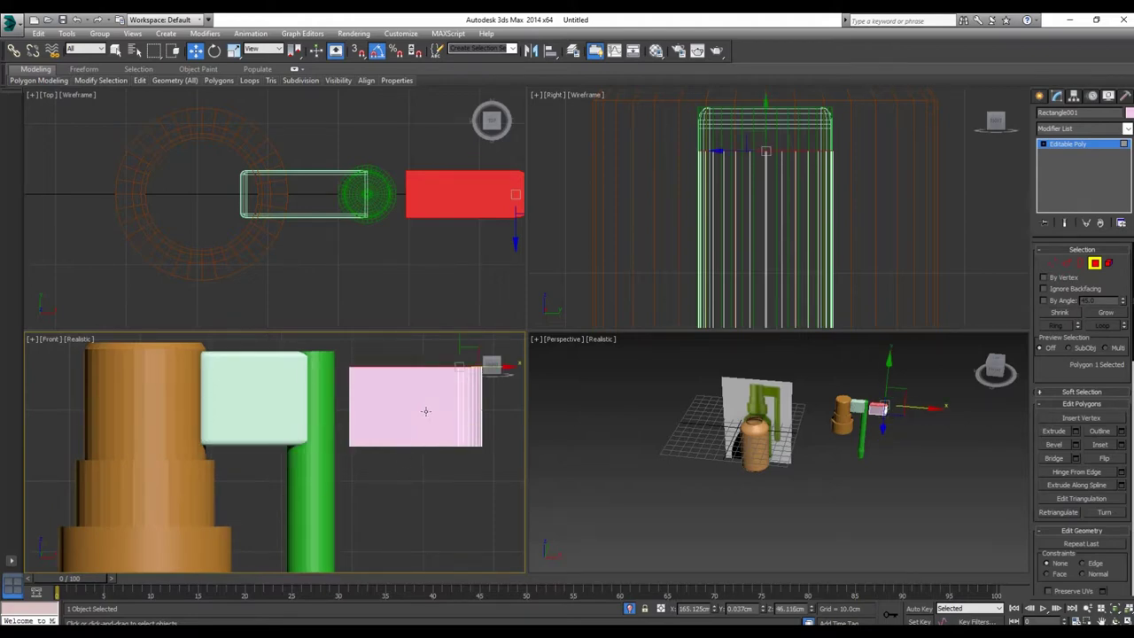
Step: Add a thin 0.438cm extrusion on top of the same face
scroll(426, 411, "up", 2)
middle_click_drag(425, 400, 403, 465)
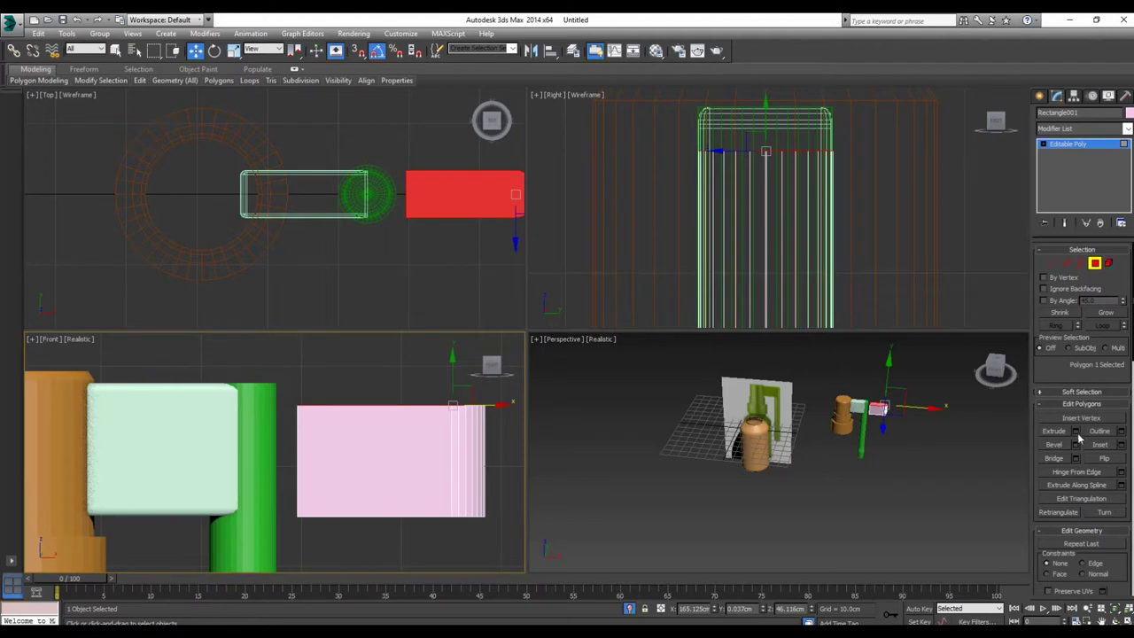
left_click(1076, 433)
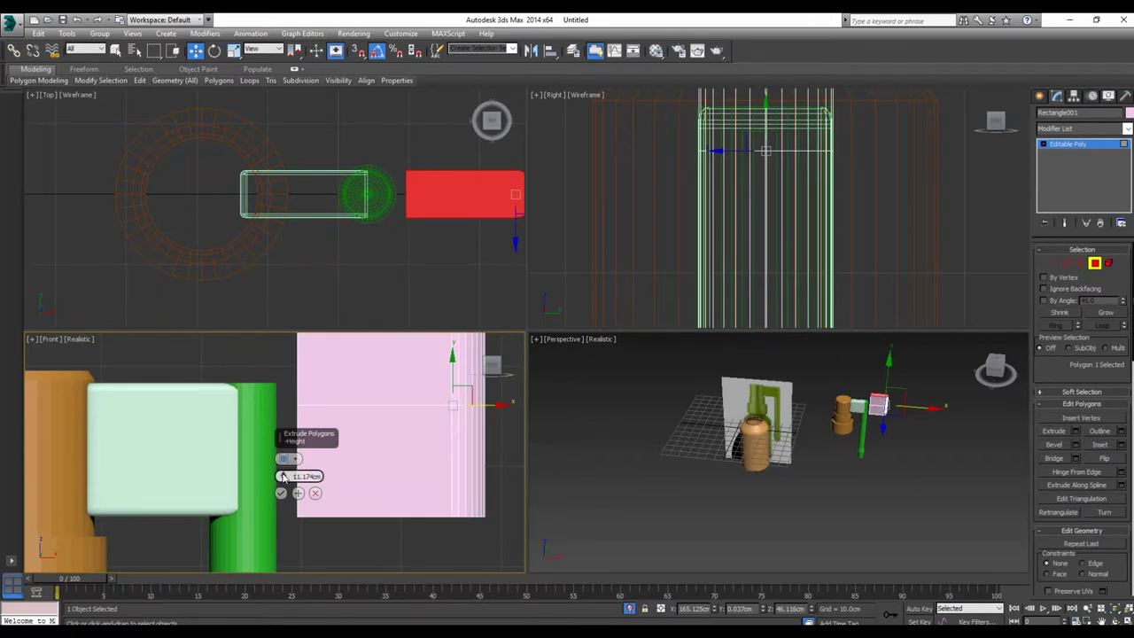
left_click_drag(281, 479, 299, 588)
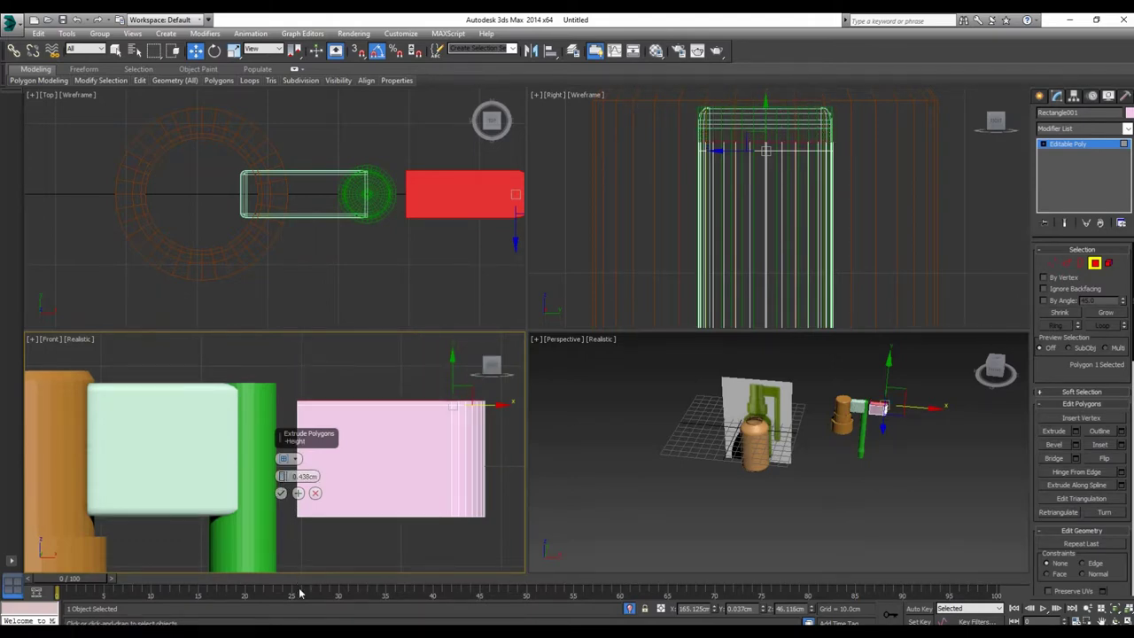
left_click(281, 494)
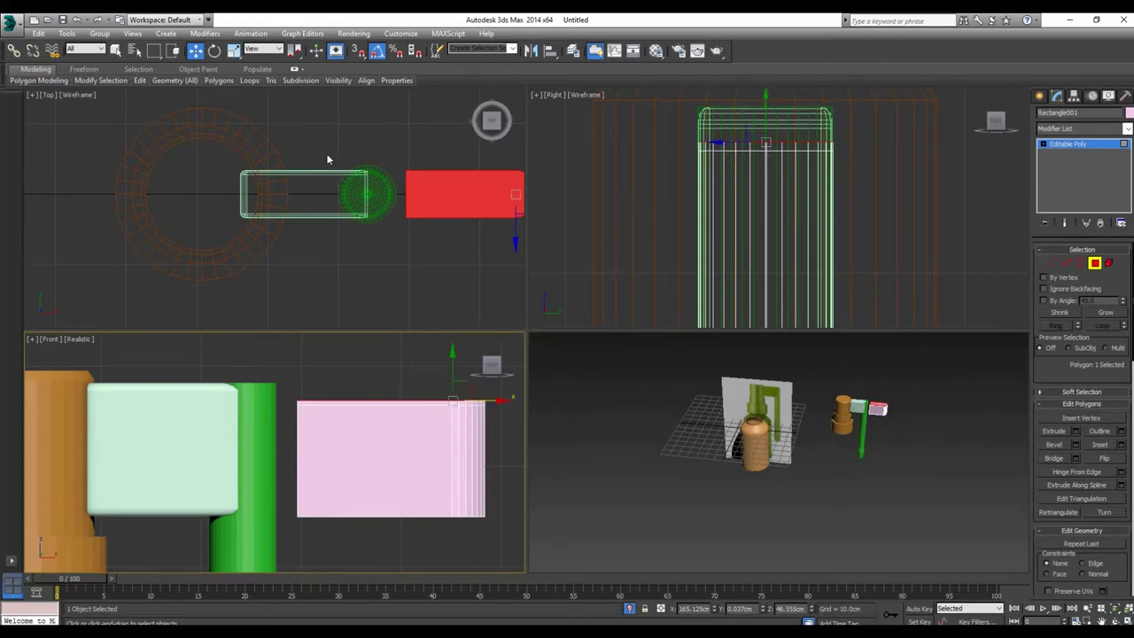
Step: Shrink the top face slightly, extrude it again and scale the new top face inward
left_click(233, 49)
scroll(427, 382, "up", 1)
scroll(431, 390, "up", 1)
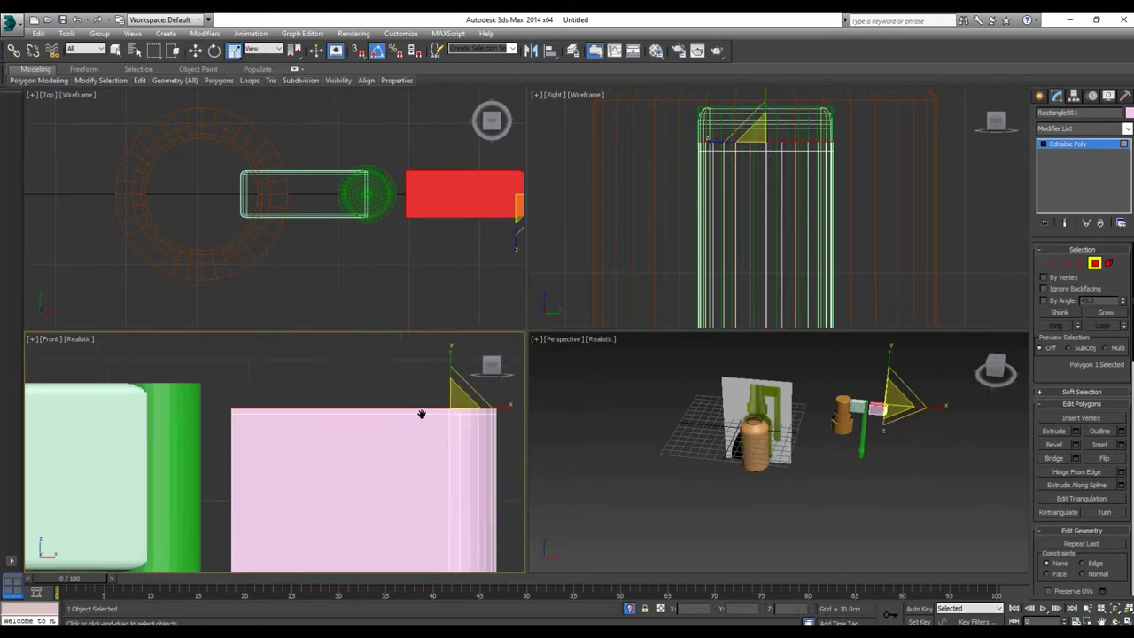
scroll(434, 397, "up", 1)
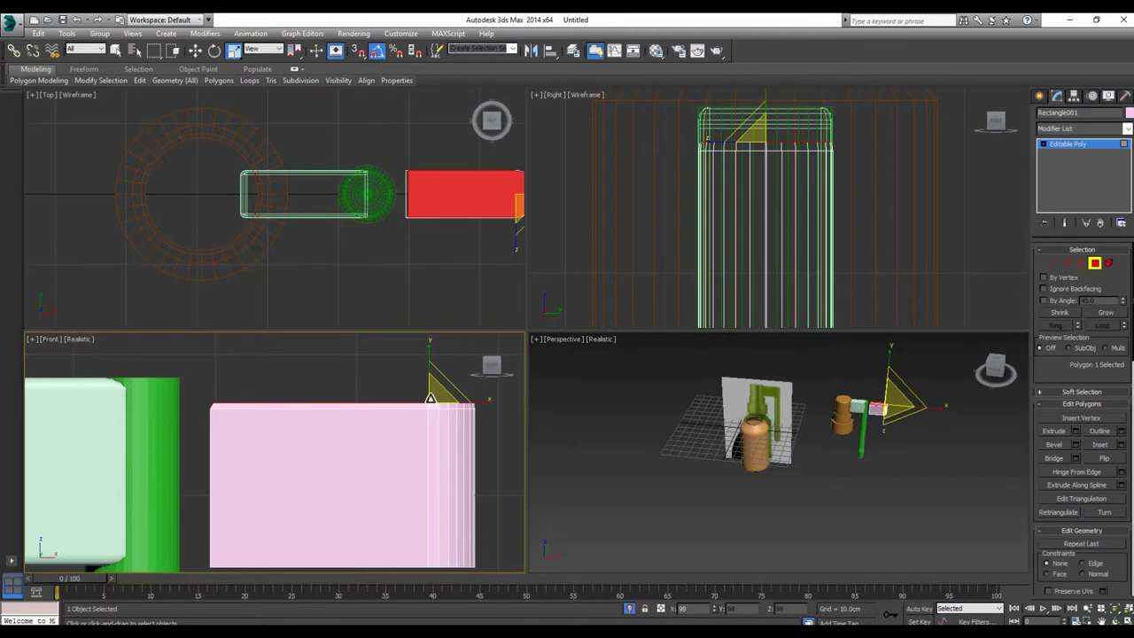
left_click_drag(426, 396, 423, 402)
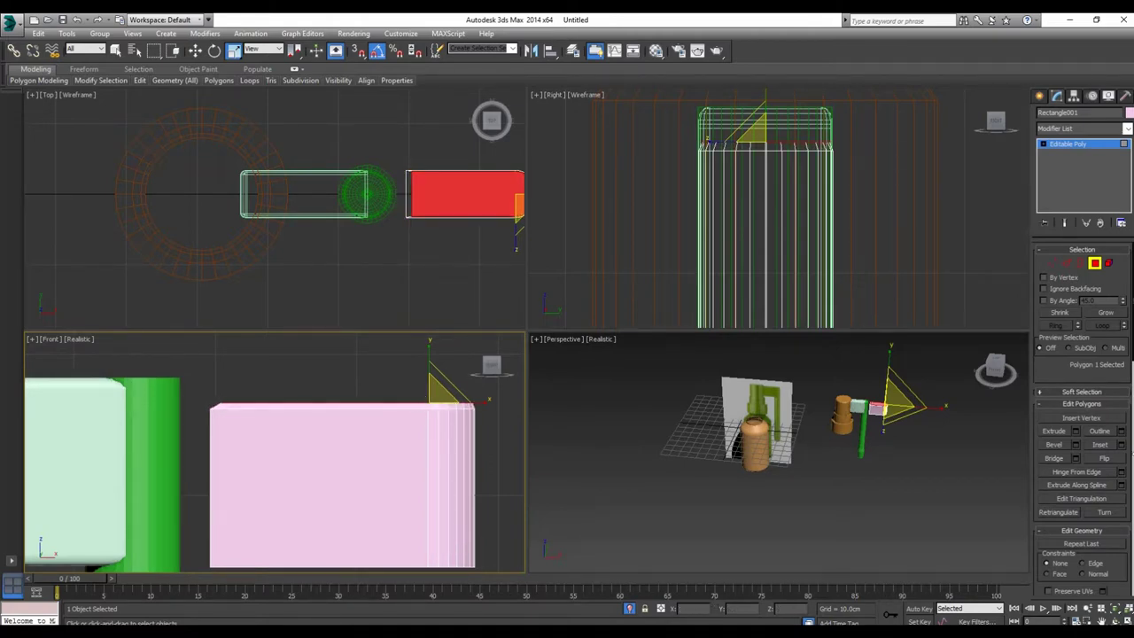
left_click(1076, 428)
scroll(387, 422, "up", 1)
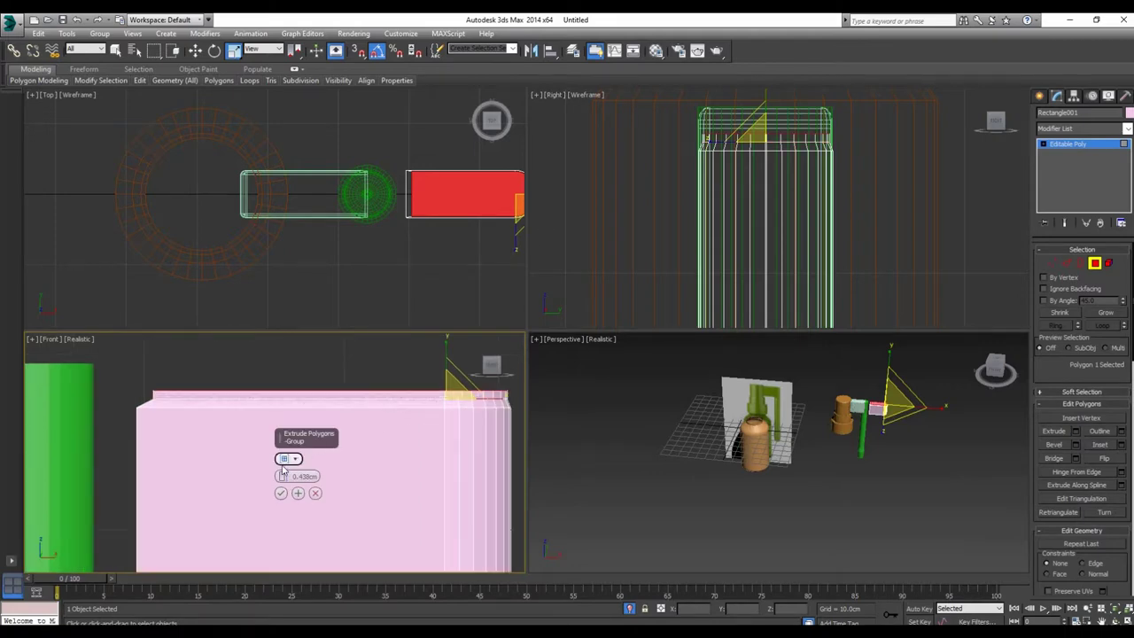
left_click(281, 494)
scroll(407, 416, "down", 1)
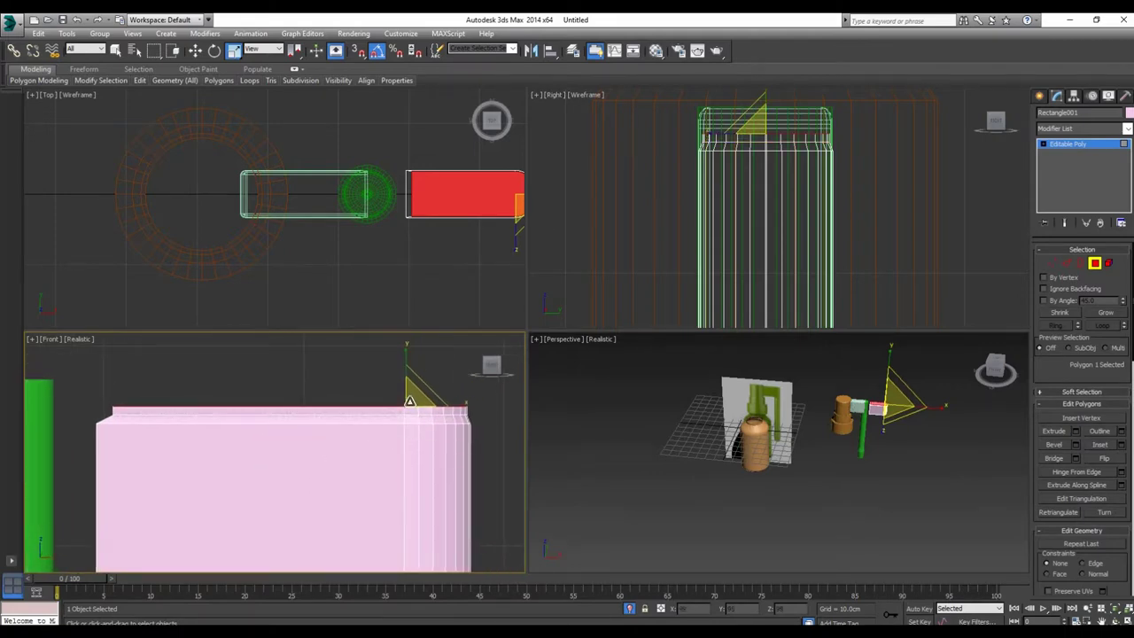
left_click_drag(409, 406, 406, 406)
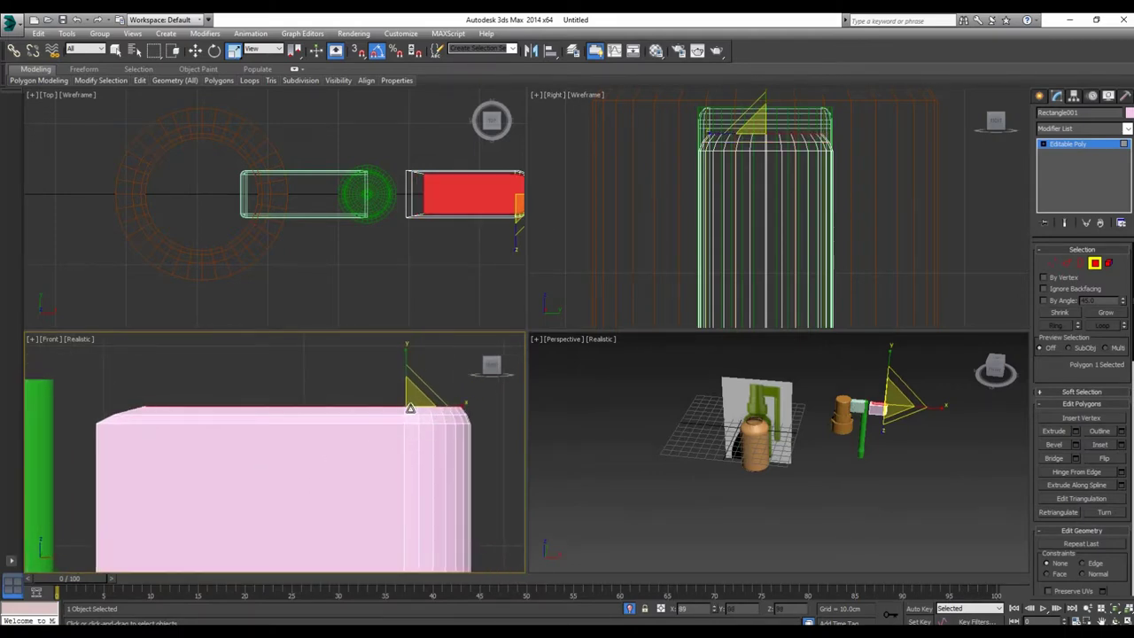
Step: Extrude and shrink the top face again, lower it, then add a 0.23cm extrusion scaled narrower
left_click(1074, 431)
left_click(280, 492)
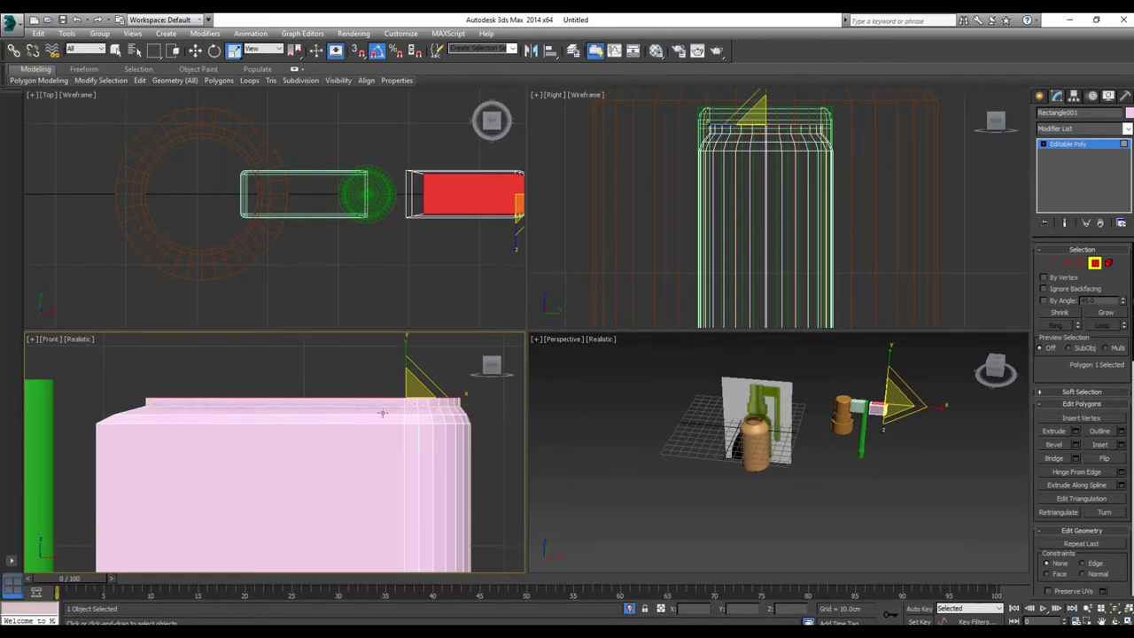
mouse_move(405, 391)
left_mouse_down()
mouse_move(409, 412)
mouse_move(433, 400)
left_mouse_up()
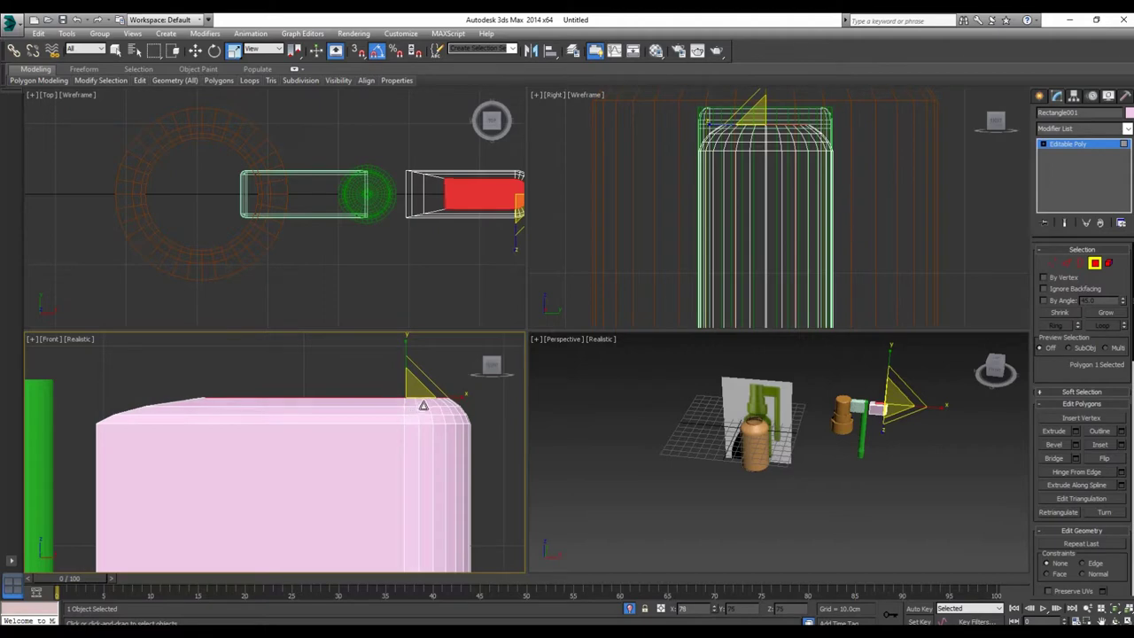
left_click(196, 50)
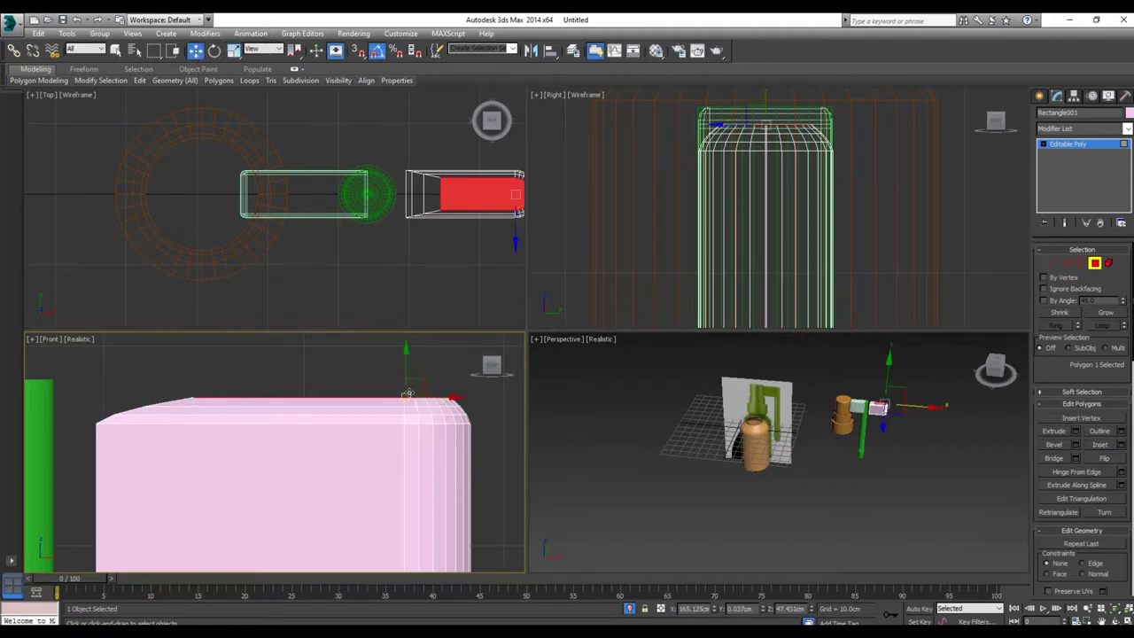
left_click_drag(405, 354, 414, 359)
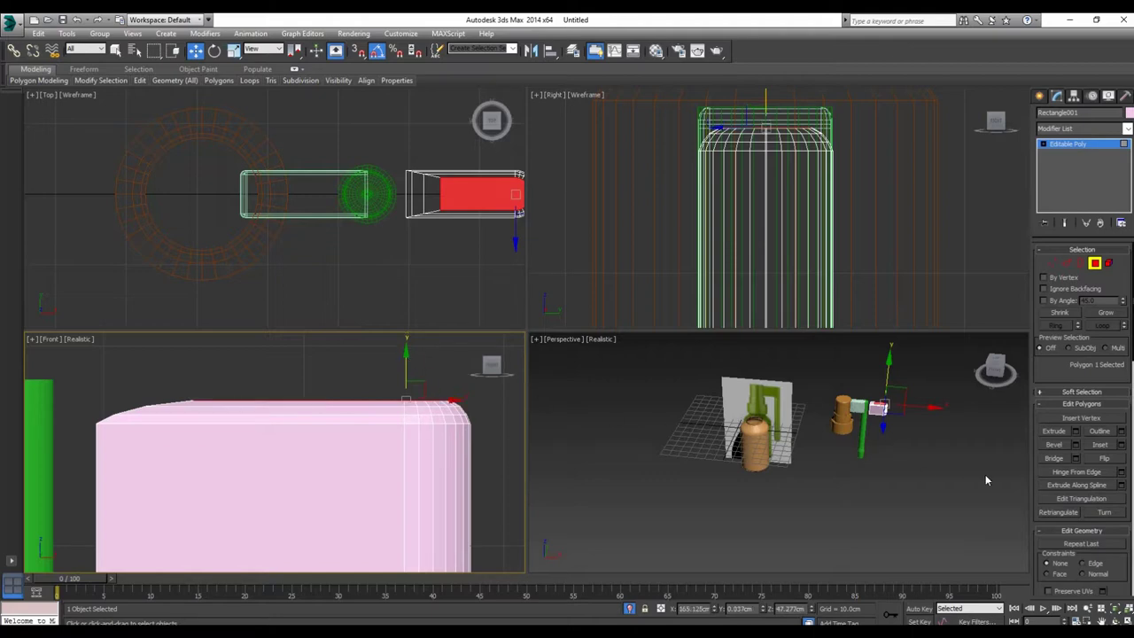
left_click(1076, 431)
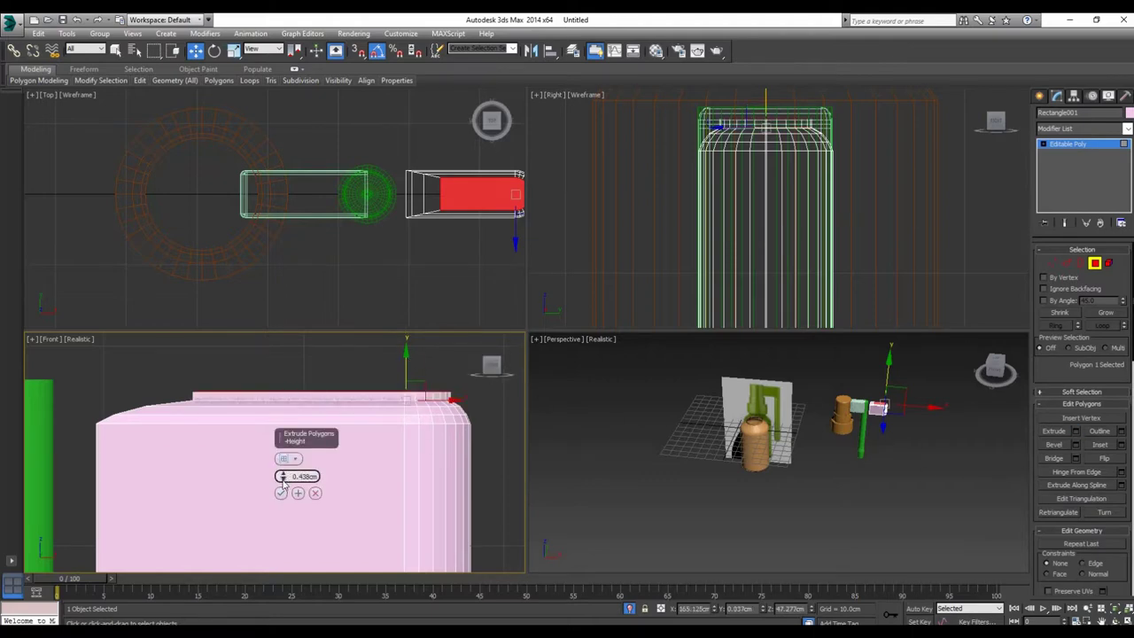
left_click_drag(284, 482, 284, 489)
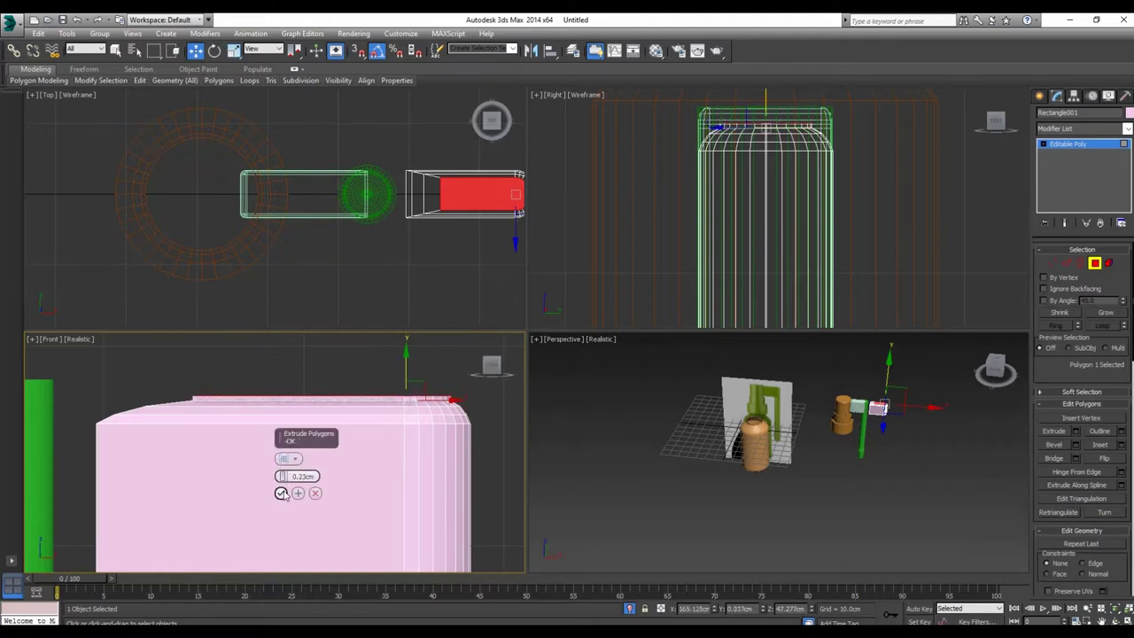
left_click(282, 494)
left_click(234, 50)
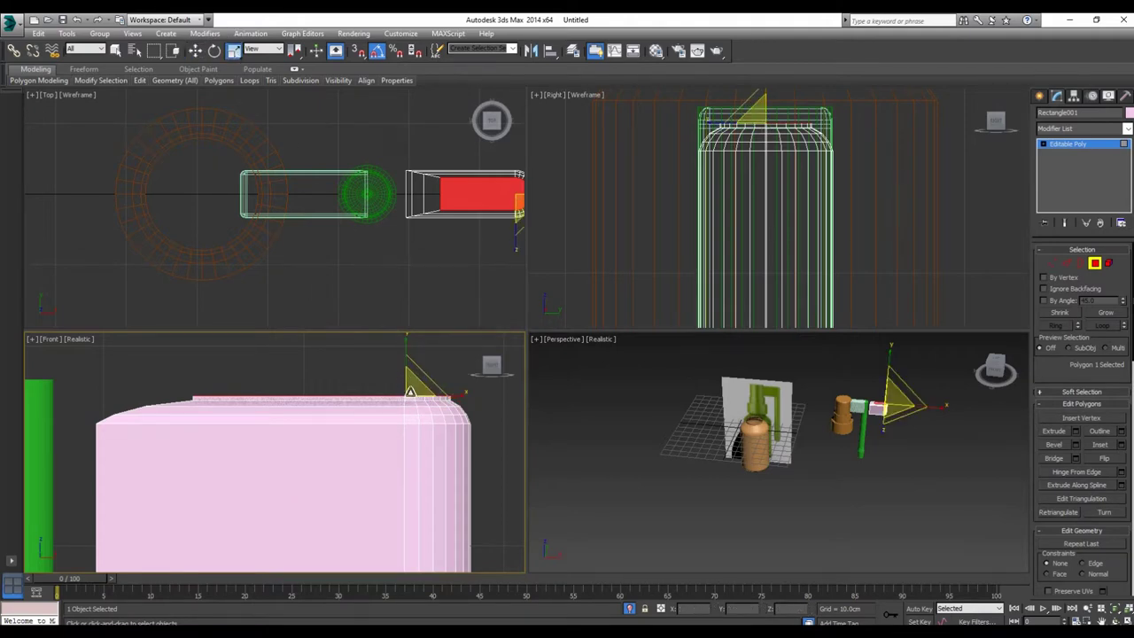
left_click_drag(411, 390, 387, 432)
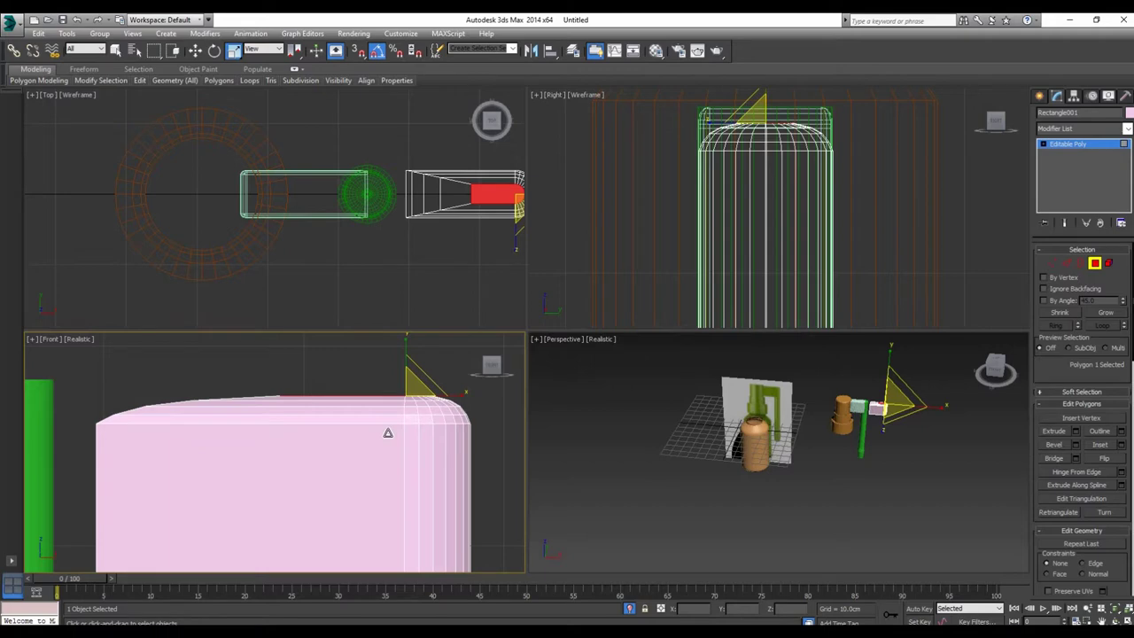
Step: In Vertex mode, select the pink box's left-end vertices and shift them slightly
left_click(1053, 264)
middle_click_drag(216, 441, 333, 446)
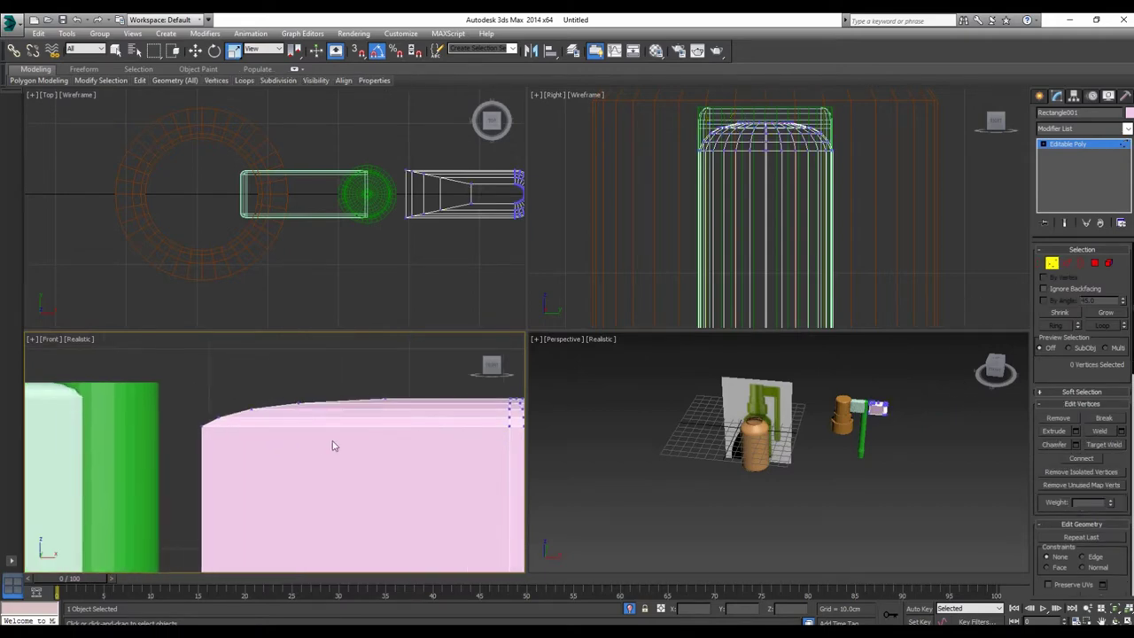
left_click_drag(354, 426, 166, 486)
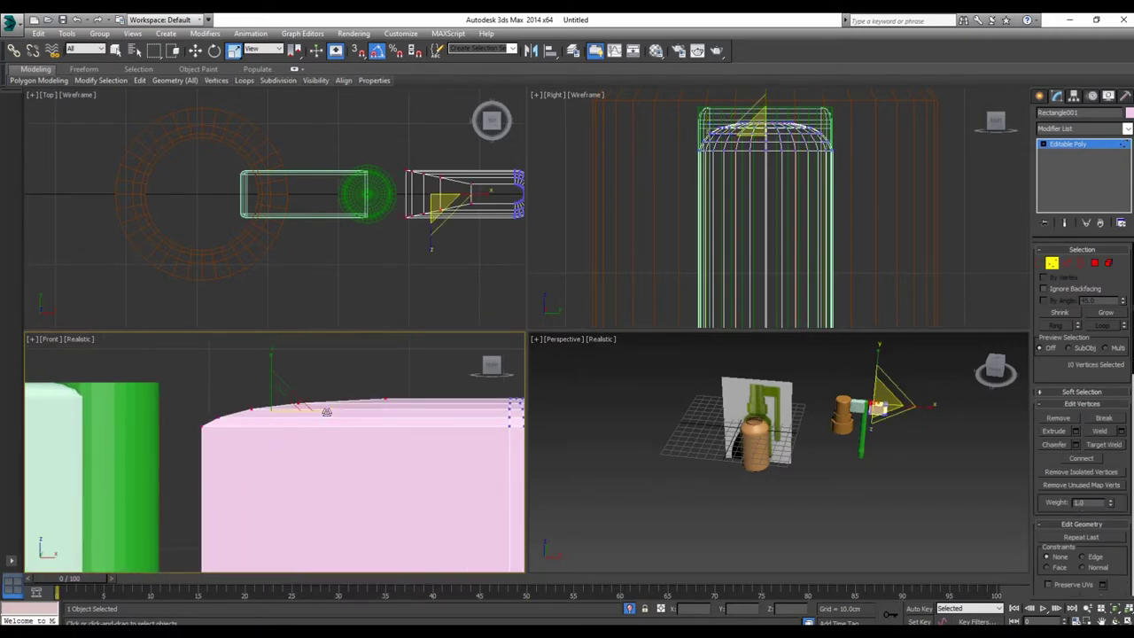
left_click_drag(297, 410, 307, 410)
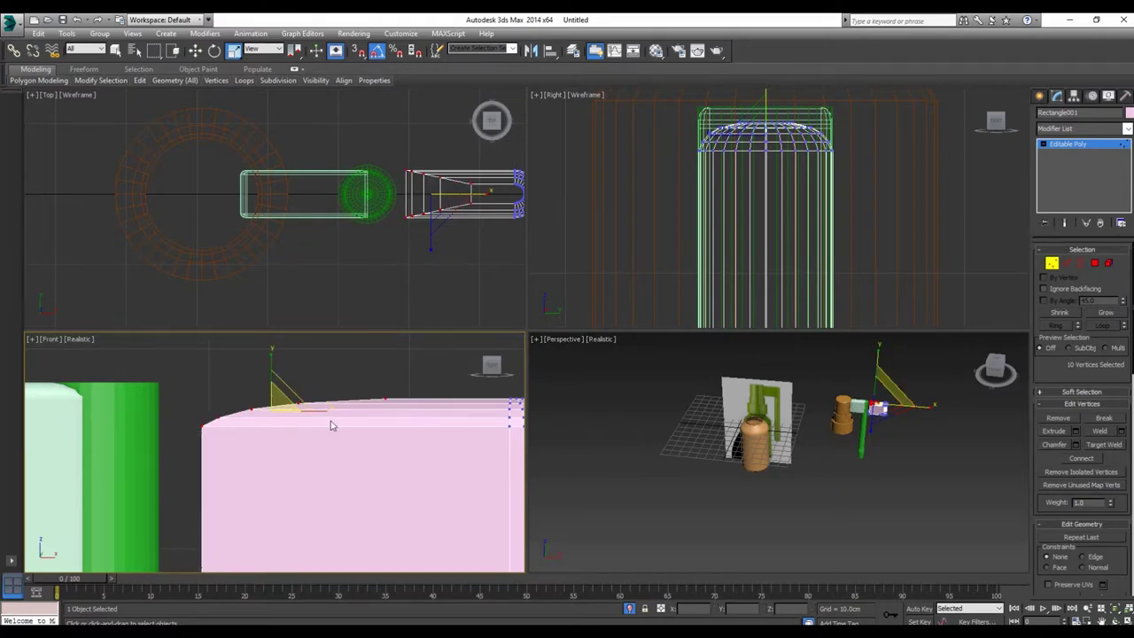
scroll(329, 426, "down", 3)
scroll(271, 435, "up", 2)
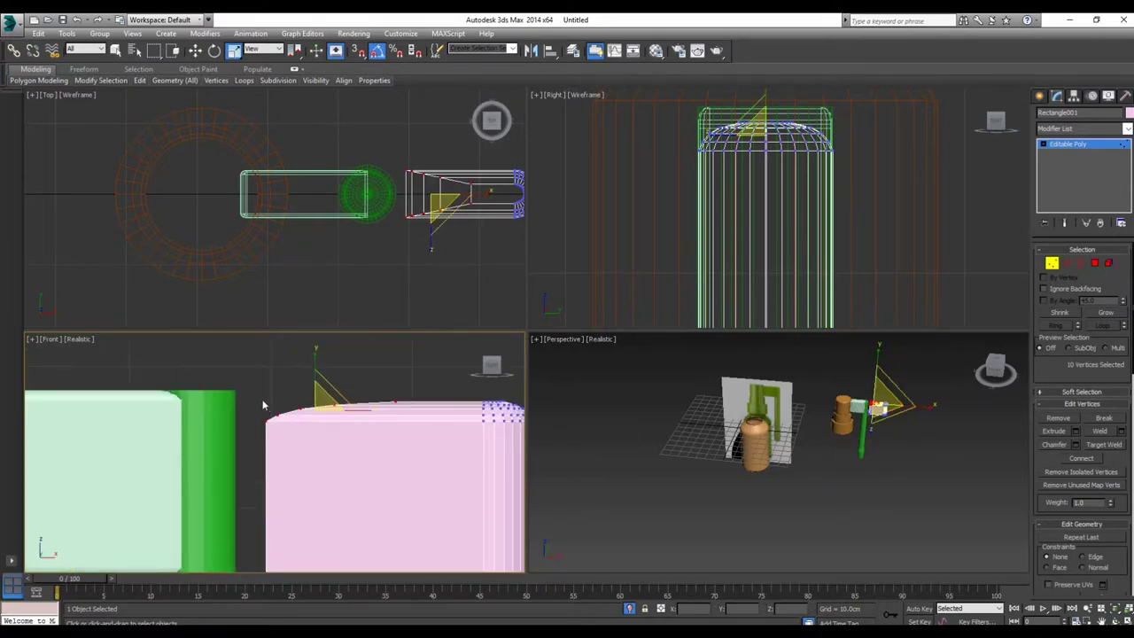
Step: Move the pink box's top-left corner vertices left until its top edge runs flat
left_click_drag(264, 404, 292, 418)
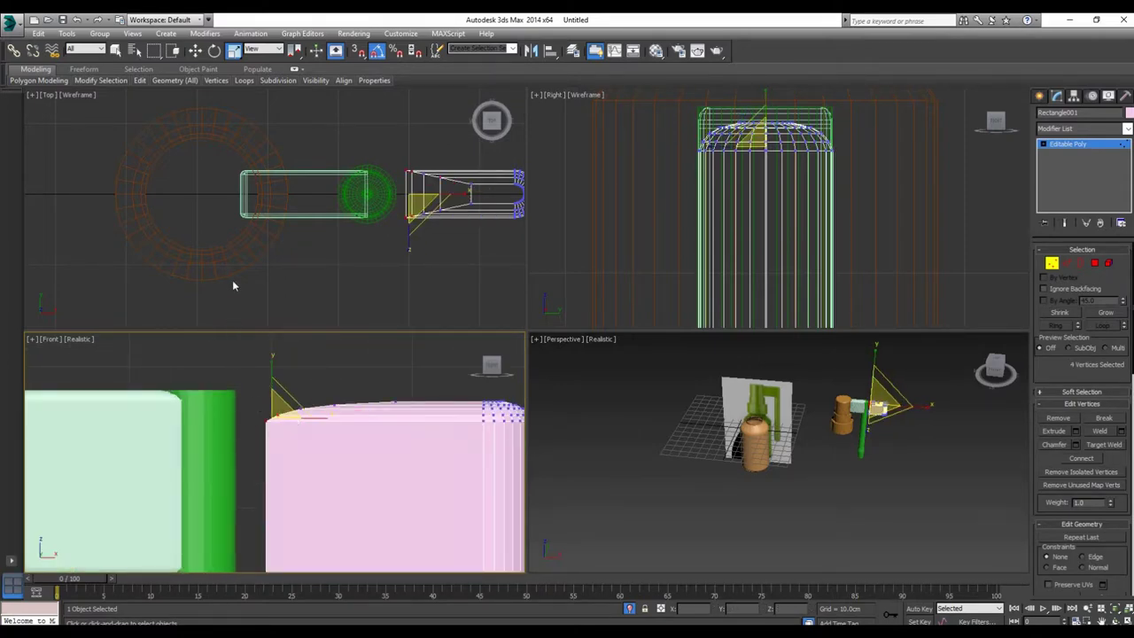
scroll(232, 280, "up", 2)
left_click(195, 50)
scroll(333, 435, "up", 2)
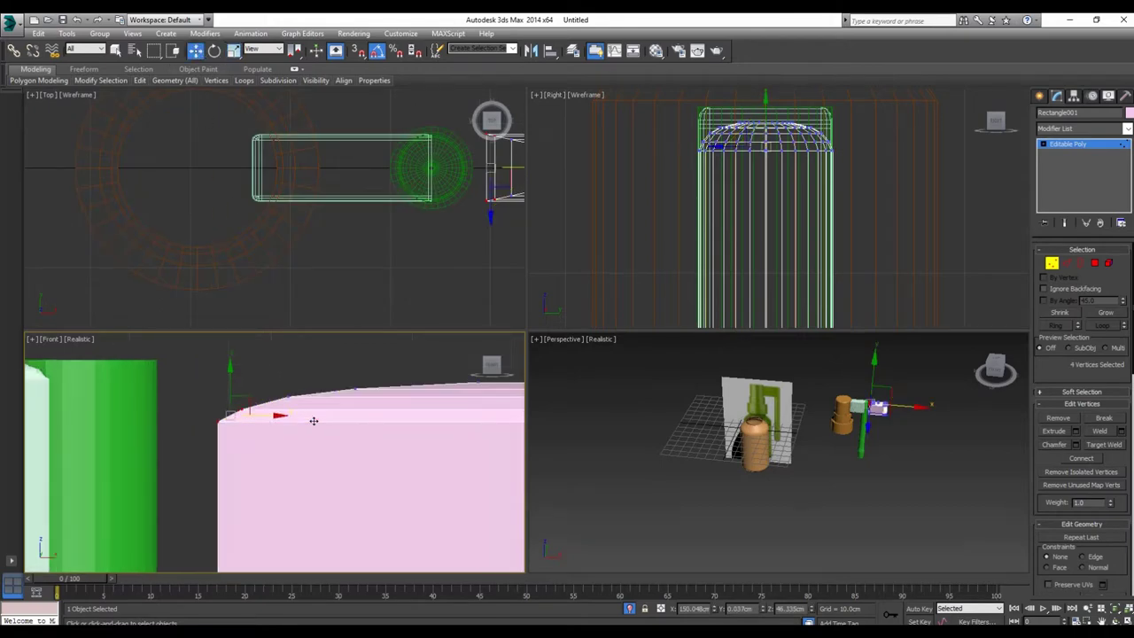
mouse_move(279, 414)
left_mouse_down()
mouse_move(265, 416)
mouse_move(276, 415)
left_mouse_up()
left_click(242, 407)
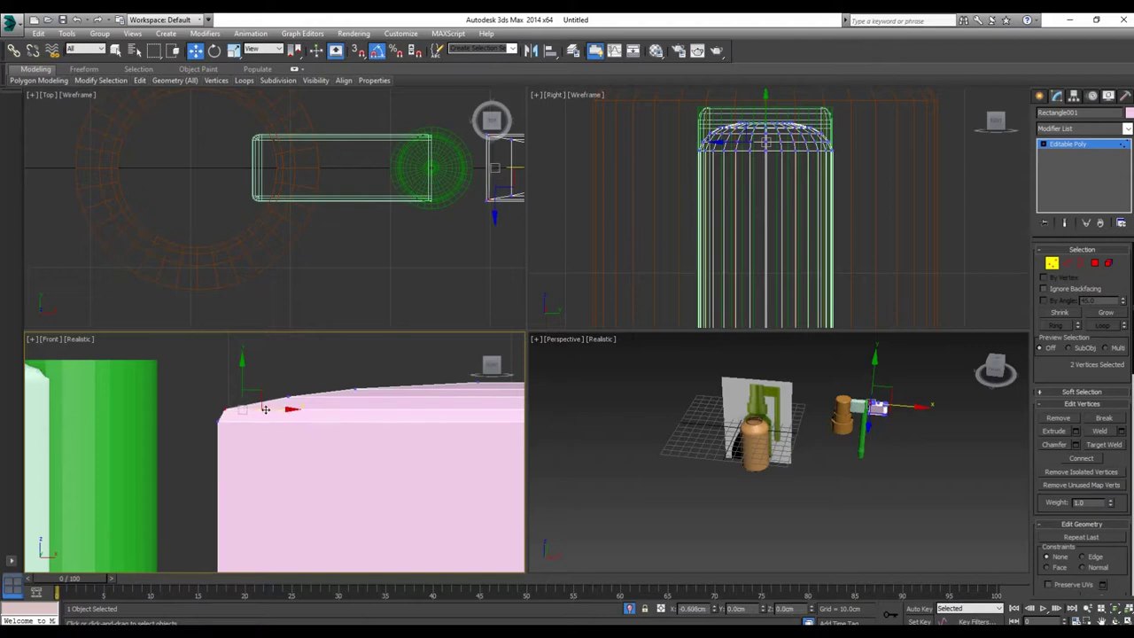
mouse_move(260, 405)
left_mouse_down()
mouse_move(235, 408)
mouse_move(258, 382)
left_mouse_up()
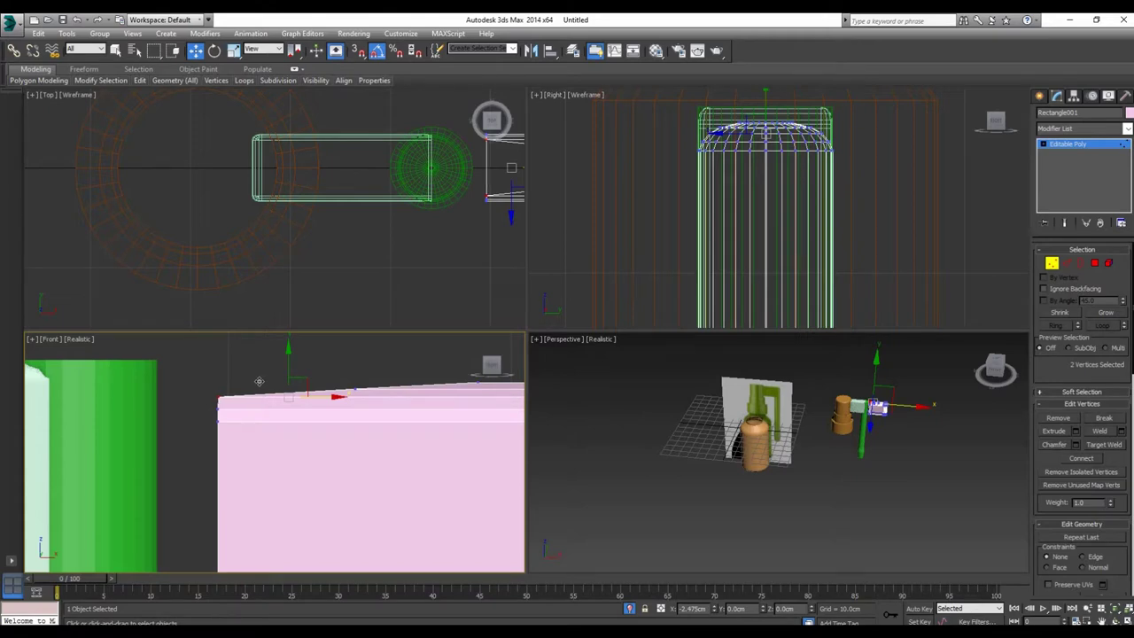
mouse_move(263, 370)
left_mouse_down()
mouse_move(381, 399)
mouse_move(245, 402)
left_mouse_up()
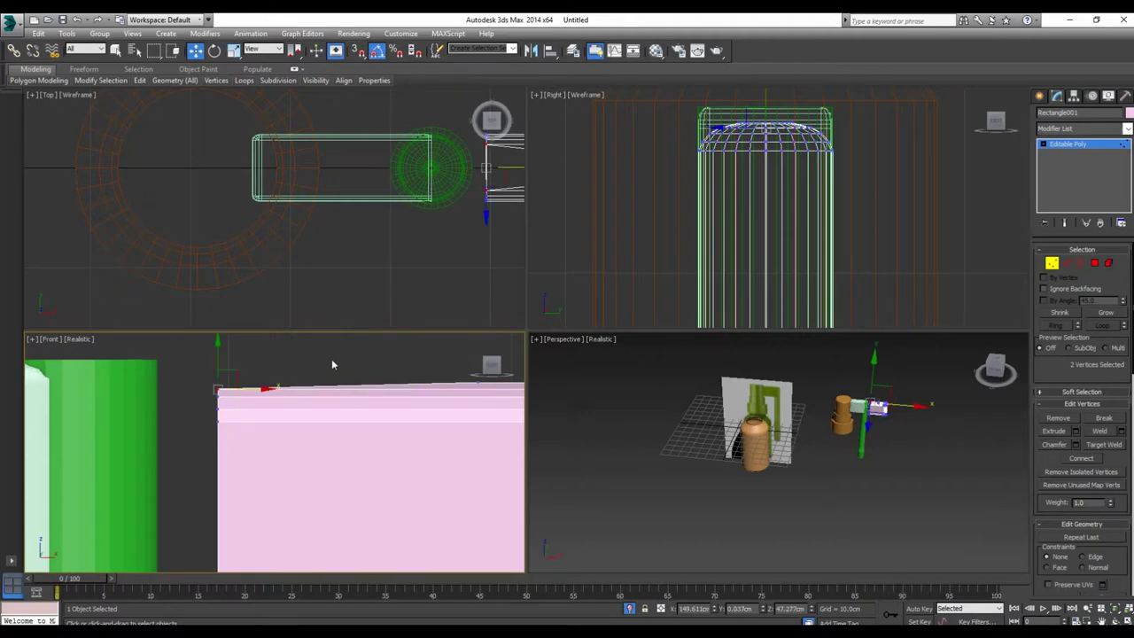
left_click_drag(461, 364, 527, 399)
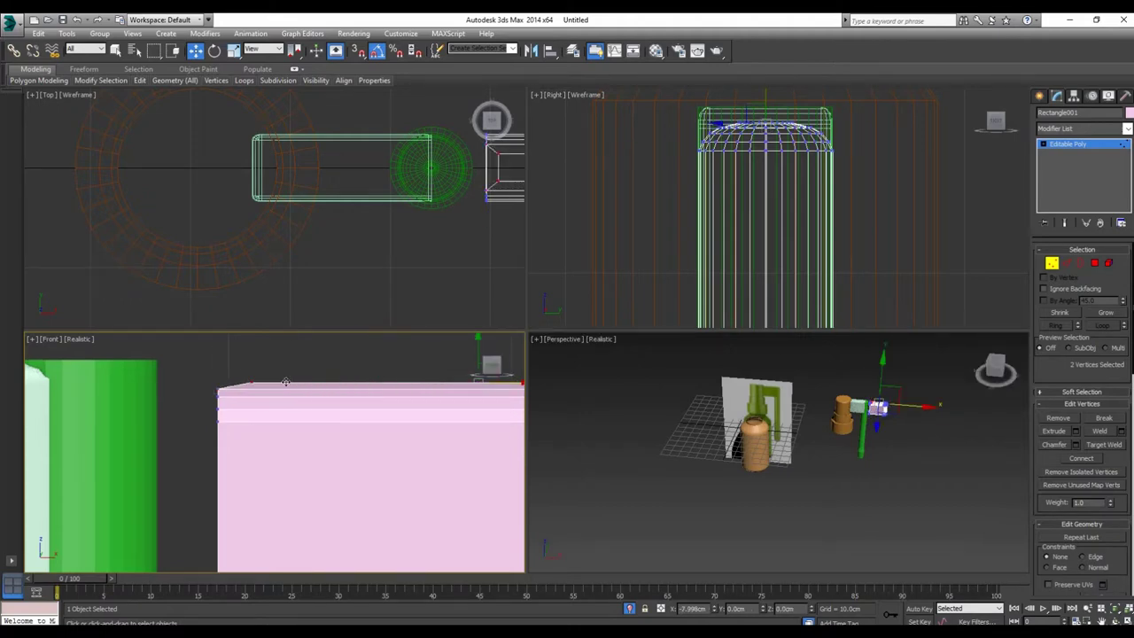
left_click_drag(285, 382, 256, 381)
scroll(293, 441, "down", 3)
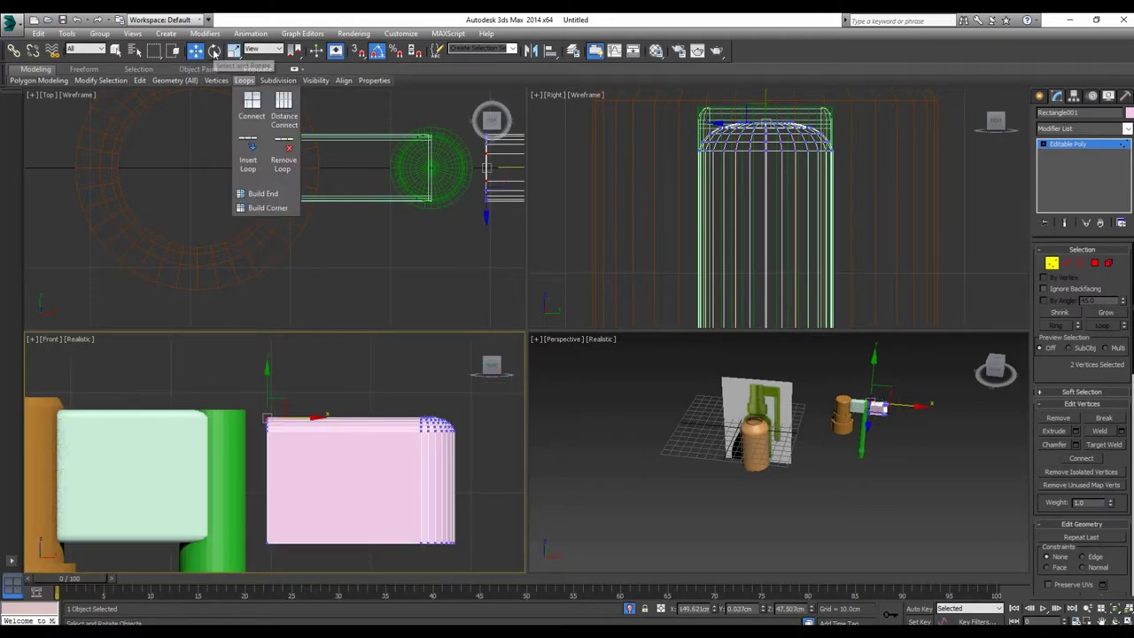
Step: Exit Vertex mode and show the whole scene in a maximized Perspective view from the side
left_click(1052, 263)
middle_click(886, 436)
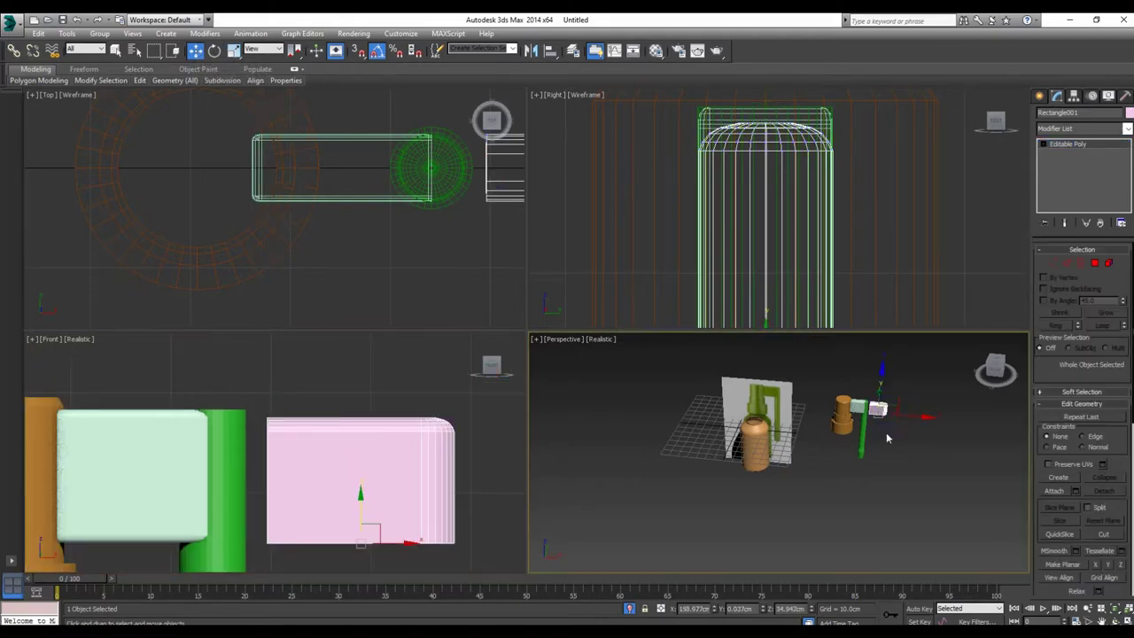
scroll(886, 437, "down", 10)
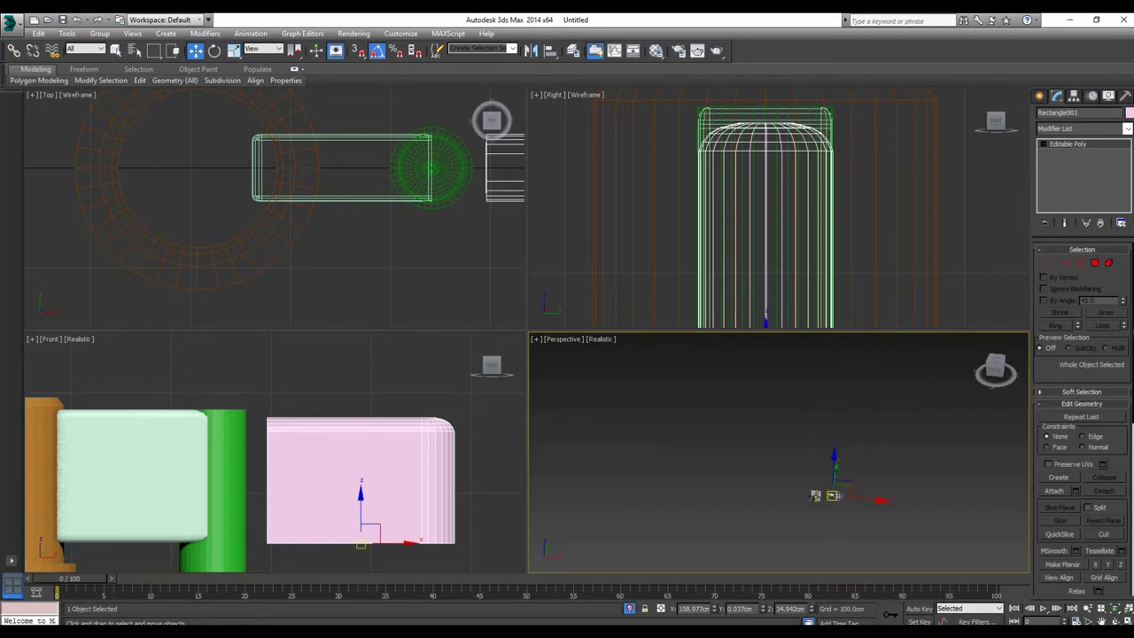
key("z")
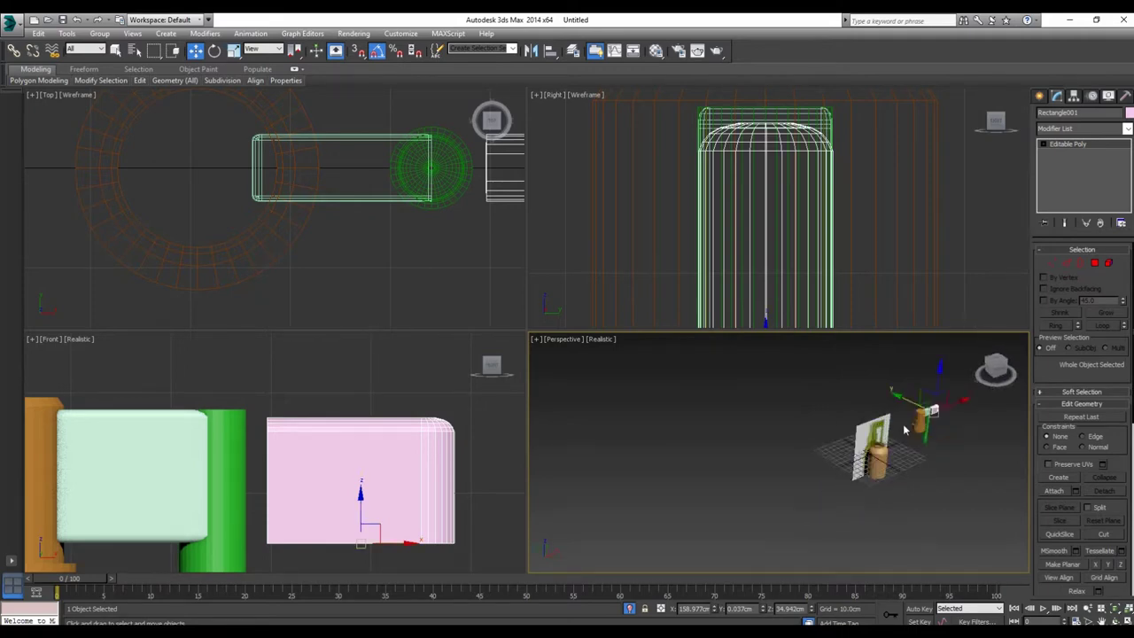
scroll(909, 445, "up", 5)
scroll(858, 471, "up", 3)
key("alt+w")
mouse_move(785, 471)
middle_mouse_down()
mouse_move(752, 445)
mouse_move(742, 397)
mouse_move(697, 470)
mouse_move(718, 229)
mouse_move(750, 245)
mouse_move(700, 266)
mouse_move(670, 255)
mouse_move(742, 246)
mouse_move(732, 250)
middle_mouse_up()
scroll(742, 238, "up", 3)
Step: Lower the top vertices of the green pump tube Cylinder002 below the connector box
left_click(548, 271)
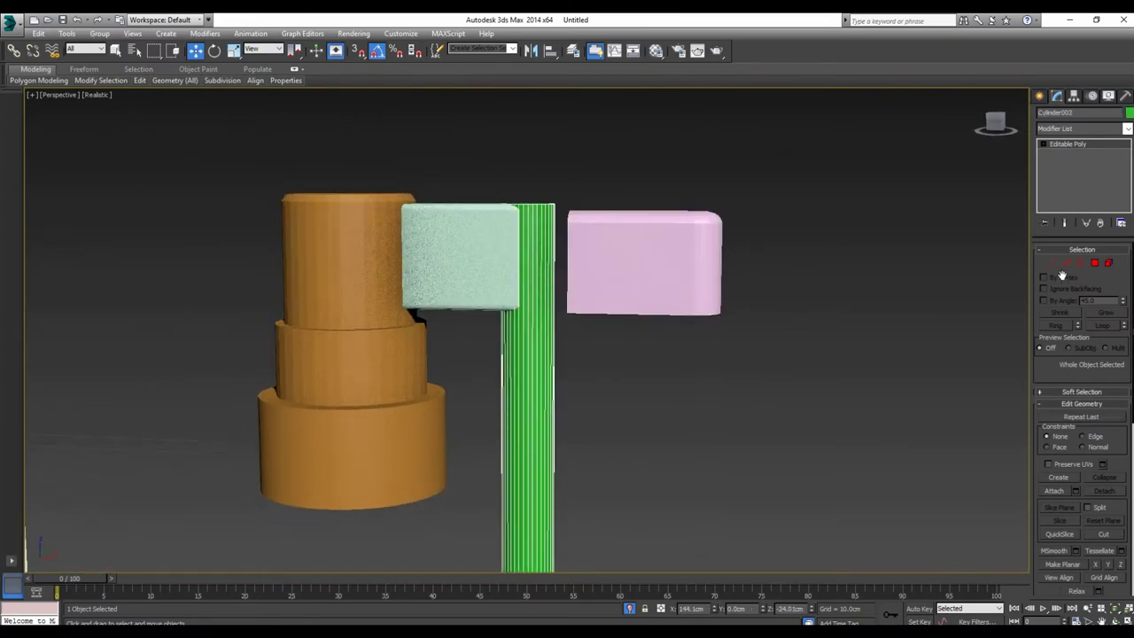
left_click(1052, 263)
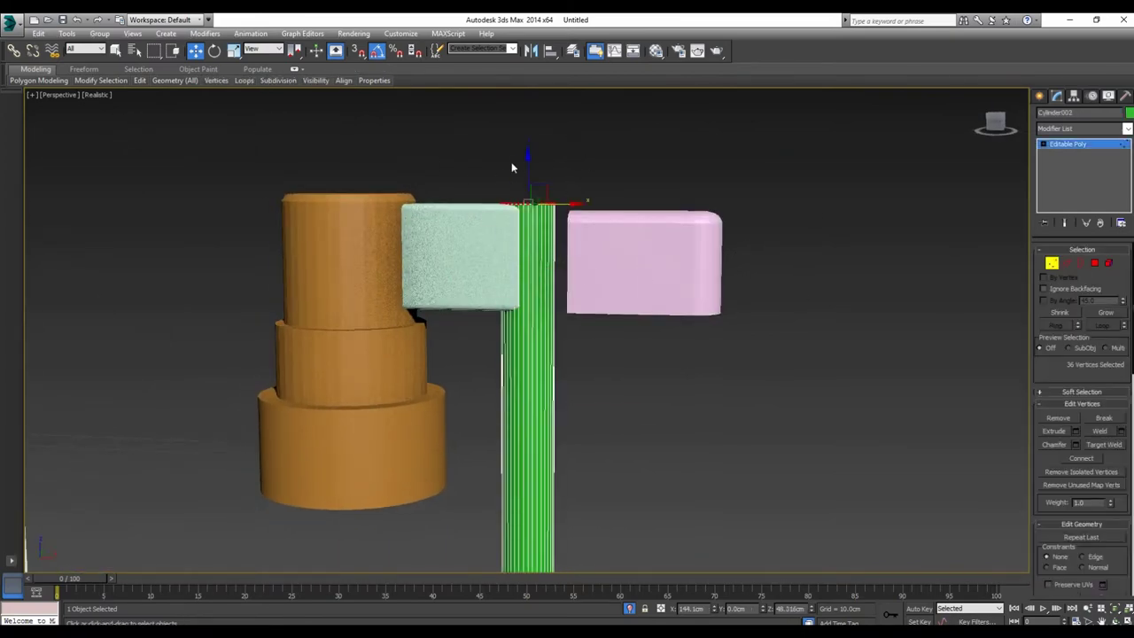
left_click_drag(527, 151, 528, 180)
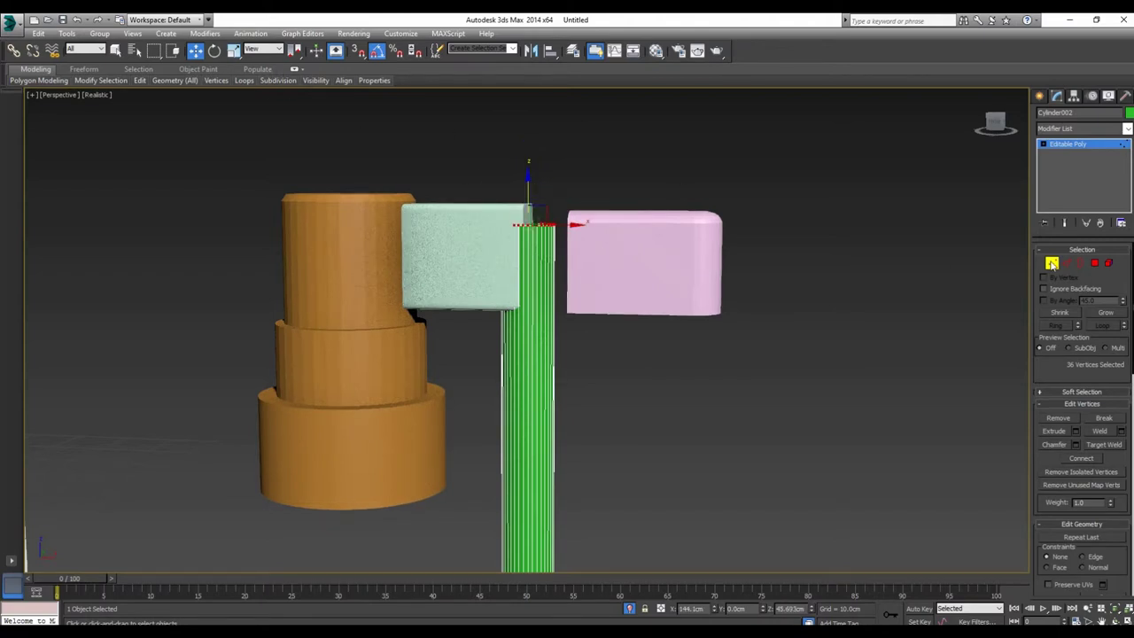
left_click(1052, 264)
Step: Delete the light-green ChamferBox001 and move the pink nozzle onto the green tube's top
left_click(470, 254)
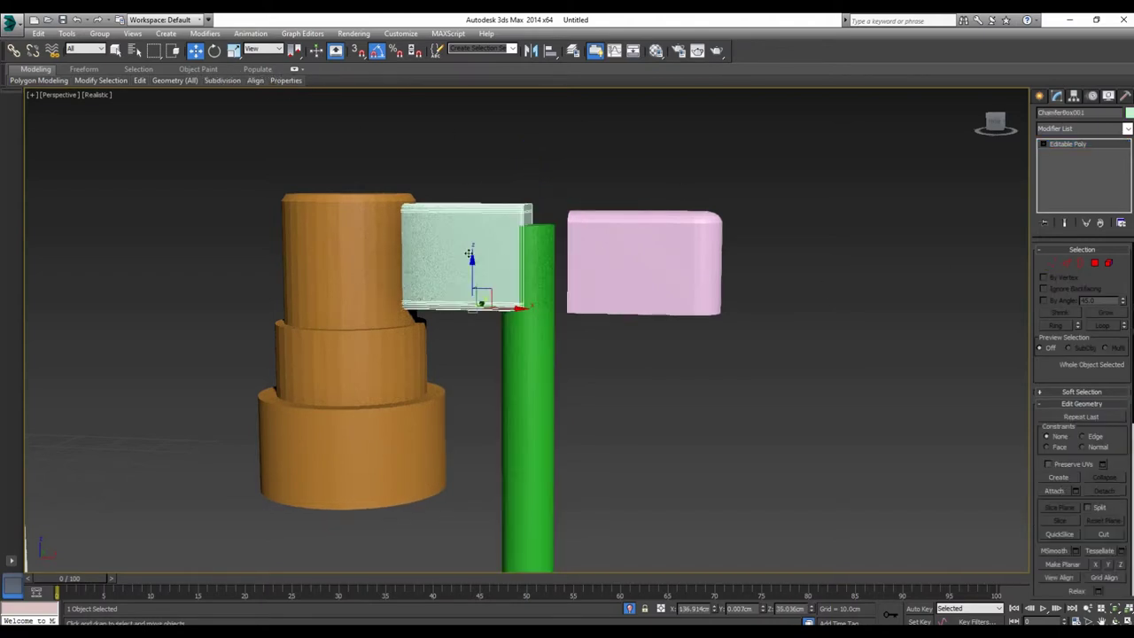
key("Delete")
left_click(687, 283)
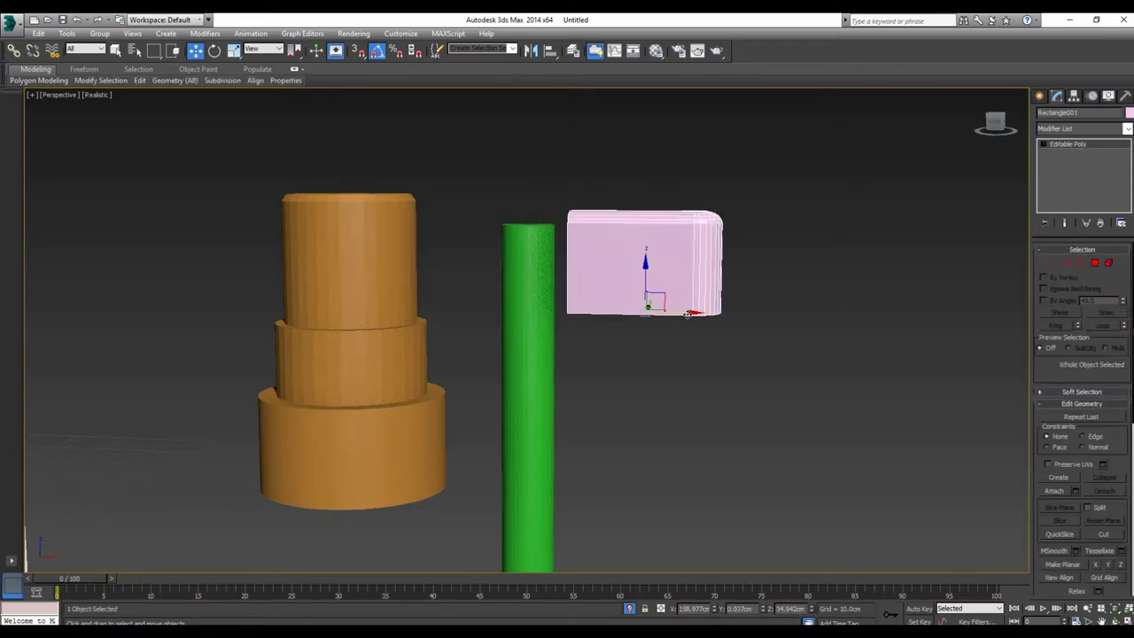
left_click_drag(688, 313, 525, 310)
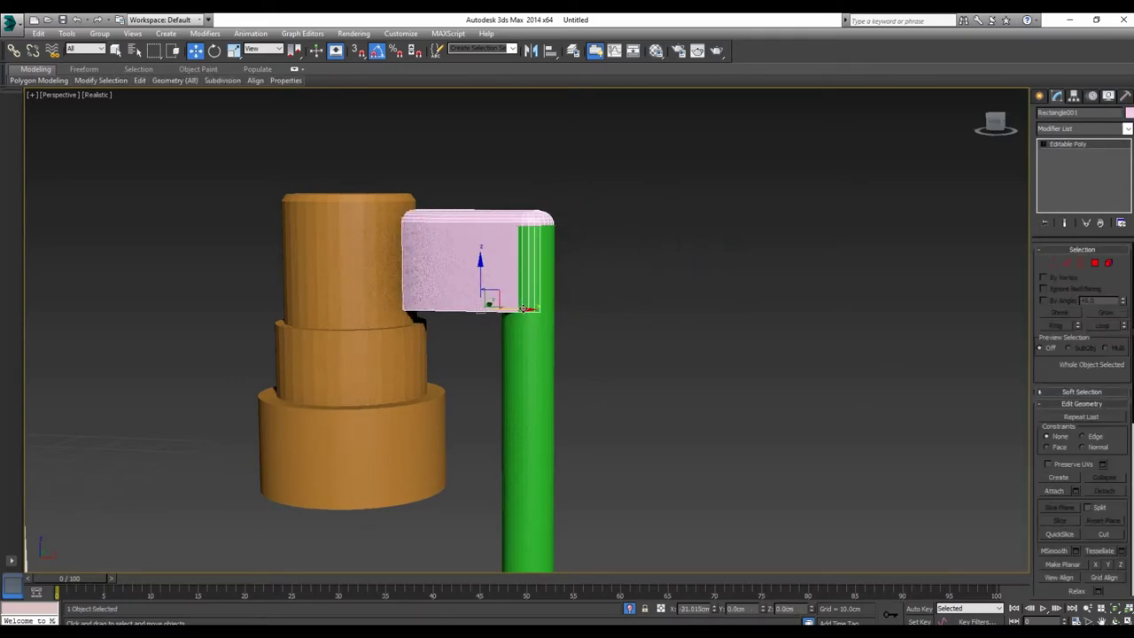
Step: Enlarge the pink nozzle slightly with uniform scale in the maximized Top view
key("alt+w")
right_click(452, 252)
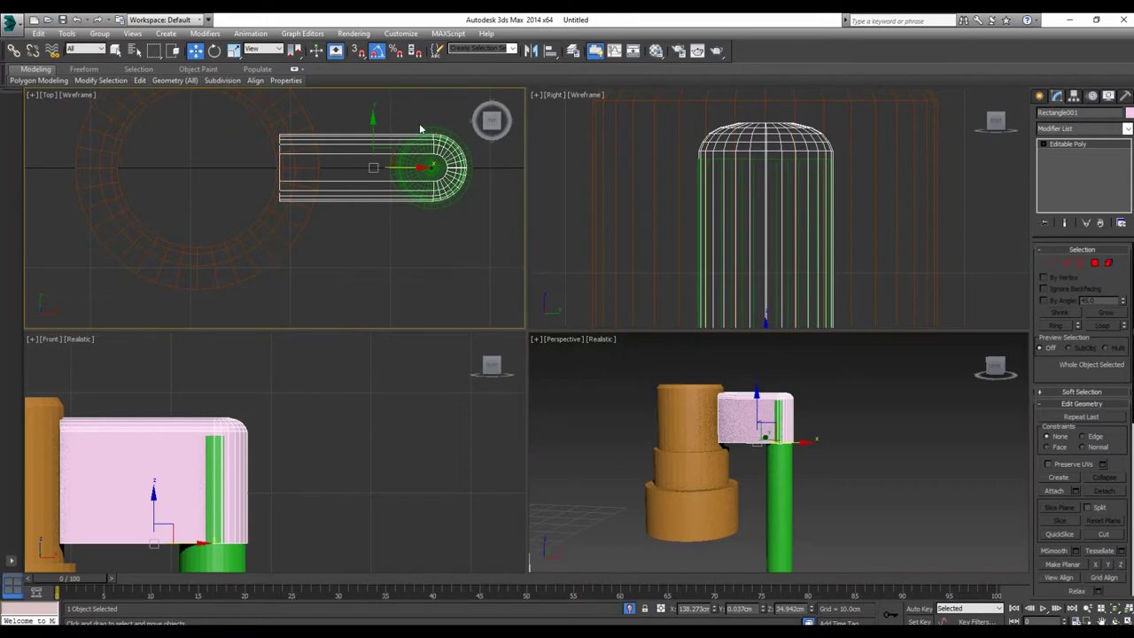
scroll(420, 133, "up", 3)
key("alt+w")
middle_click_drag(418, 203, 376, 167)
scroll(376, 166, "down", 2)
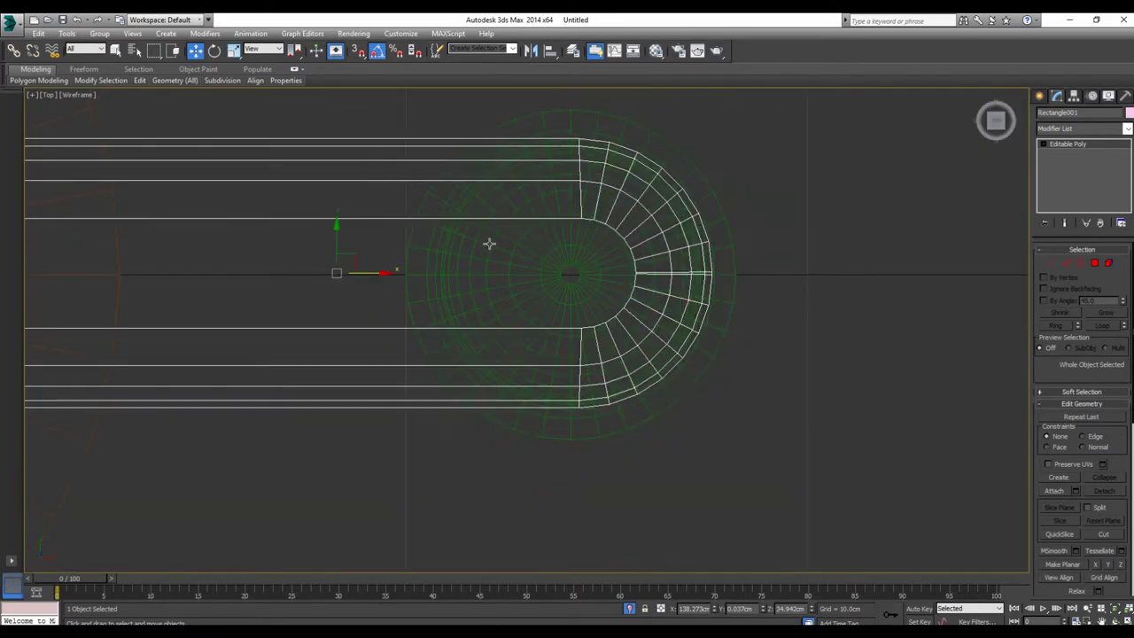
scroll(486, 255, "down", 3)
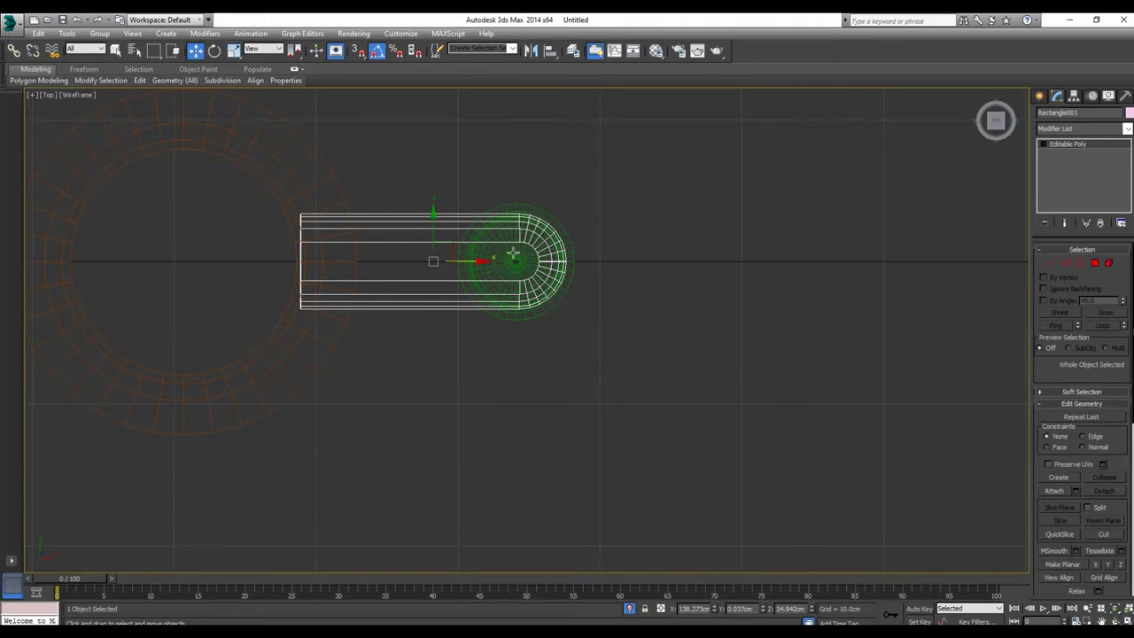
left_click(234, 50)
left_click_drag(445, 250, 445, 248)
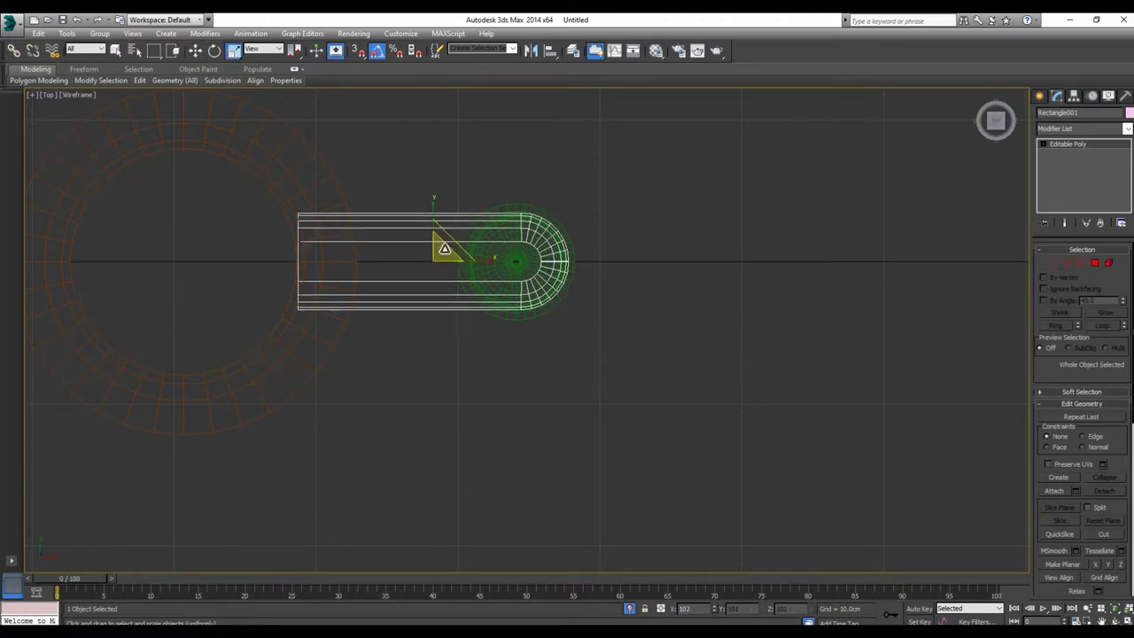
Step: Make the pink nozzle see-through and scale it to about 101.9% over the tube's top
key("alt+w")
scroll(808, 508, "up", 2)
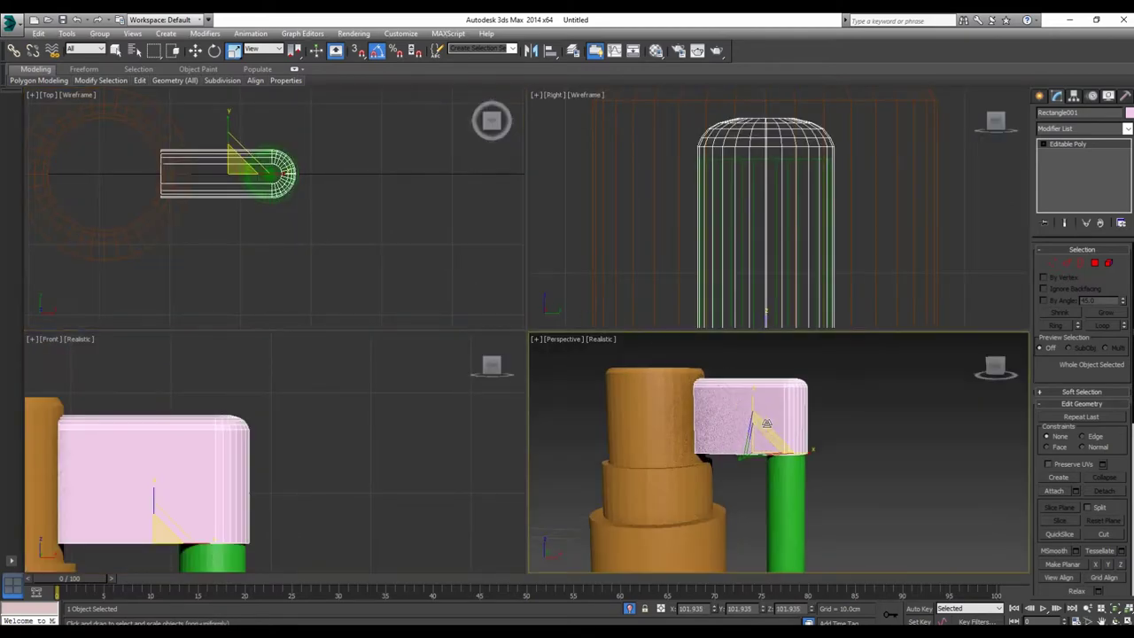
scroll(808, 505, "up", 2)
key("alt+w")
mouse_move(681, 396)
middle_mouse_down("alt")
mouse_move(707, 278)
mouse_move(684, 396)
middle_mouse_up("alt")
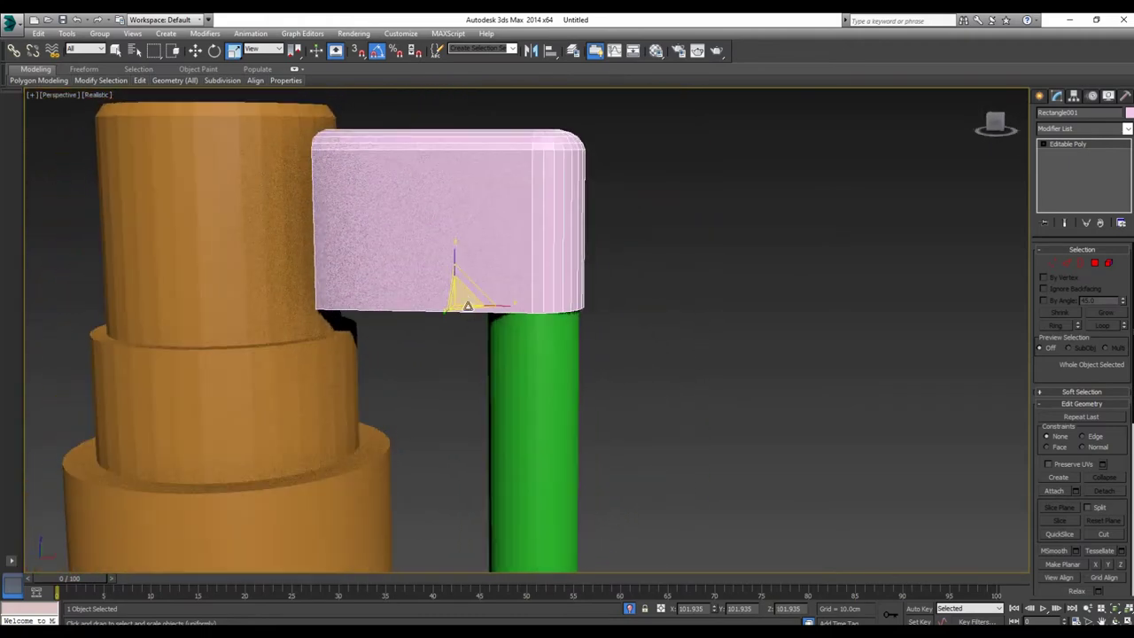
key("alt+x")
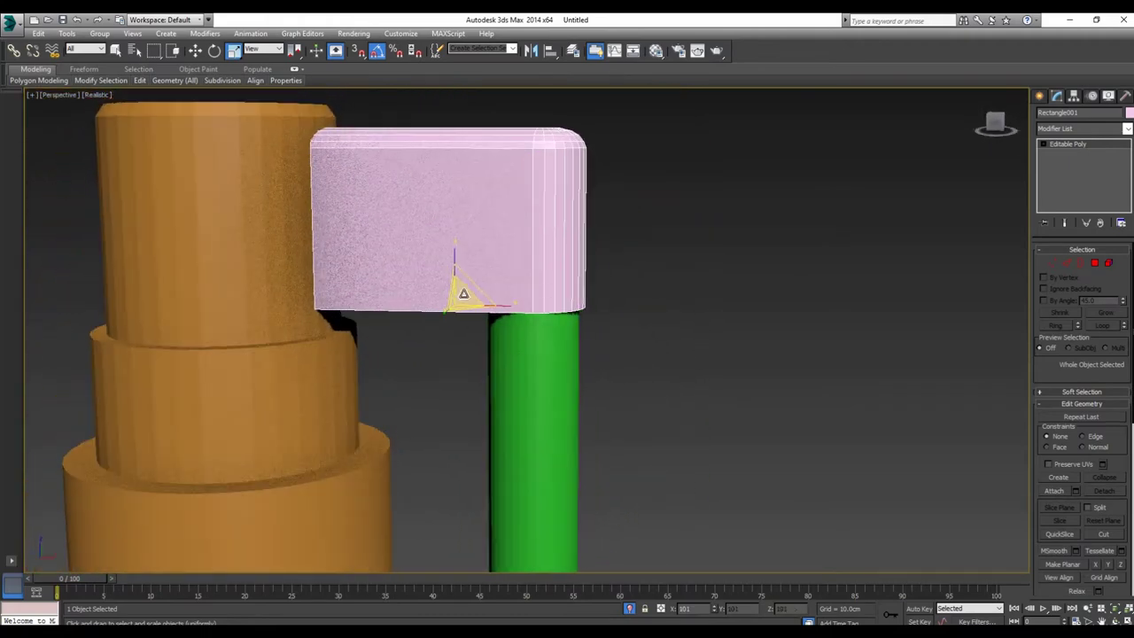
left_click_drag(462, 294, 499, 319)
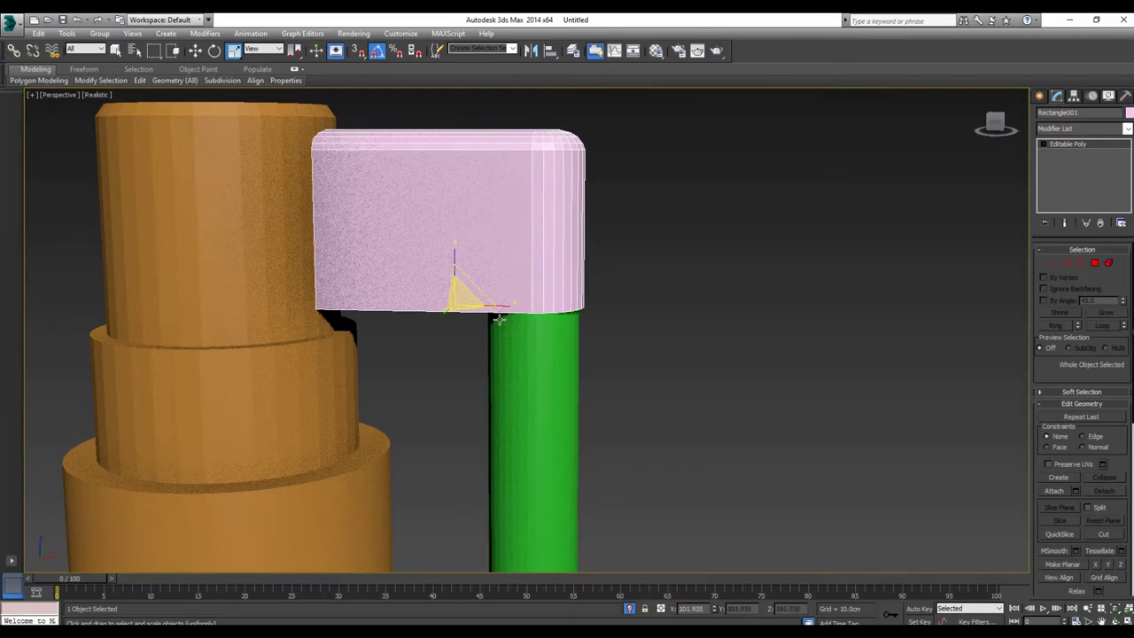
Step: Select the green pump tube and nudge it slightly along X
left_click(195, 51)
middle_click_drag(550, 326, 553, 283, "alt")
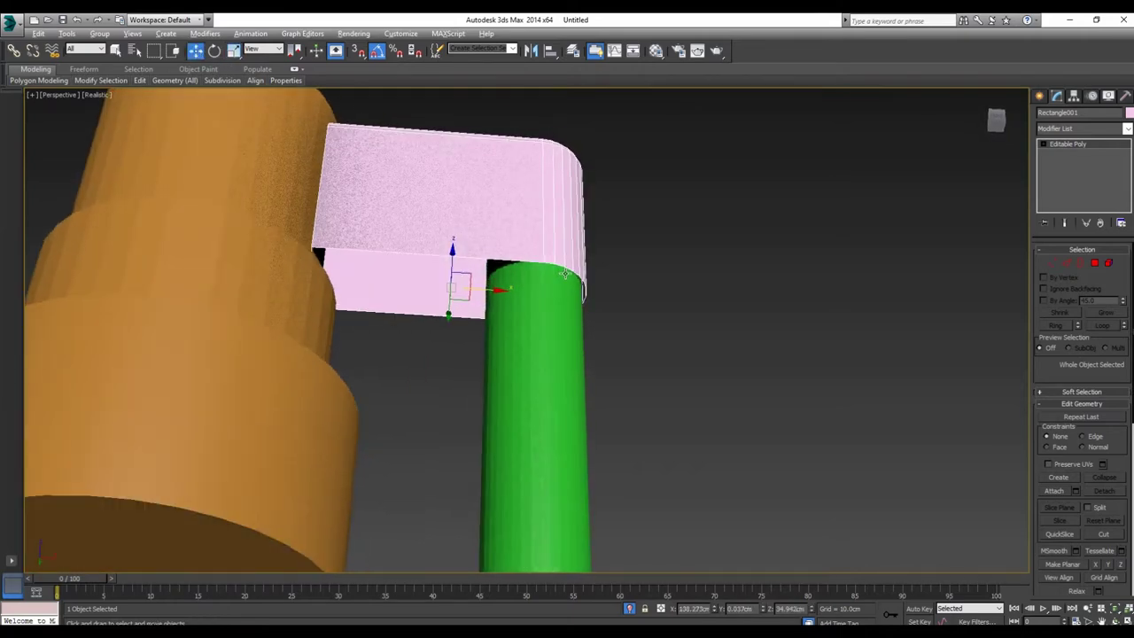
left_click(542, 323)
scroll(545, 332, "down", 4)
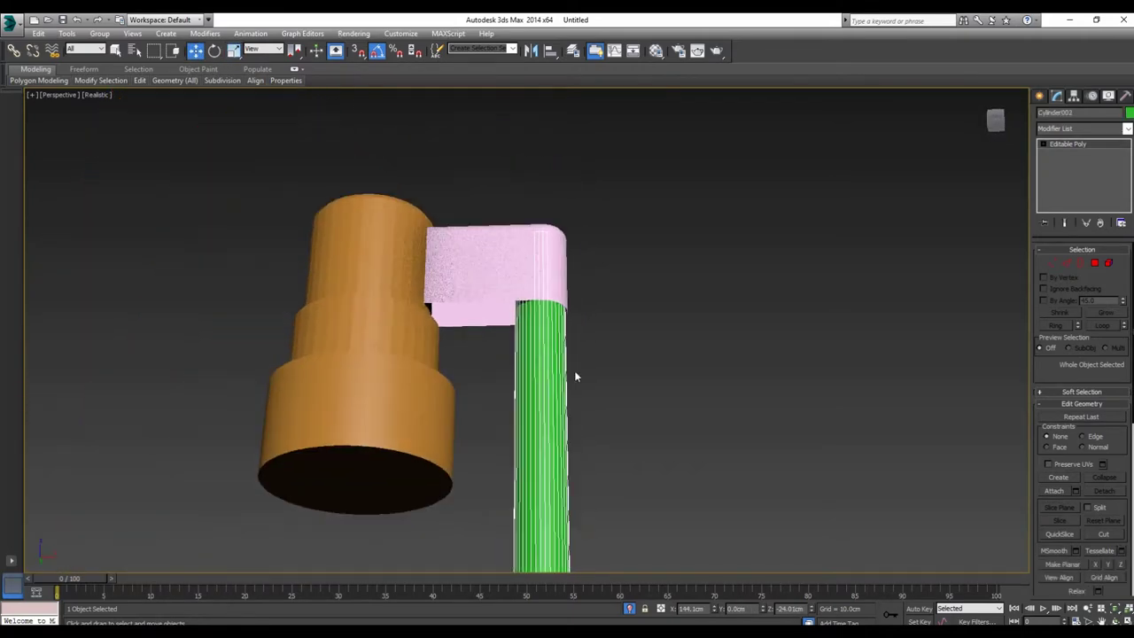
scroll(577, 395, "down", 3)
scroll(591, 470, "up", 2)
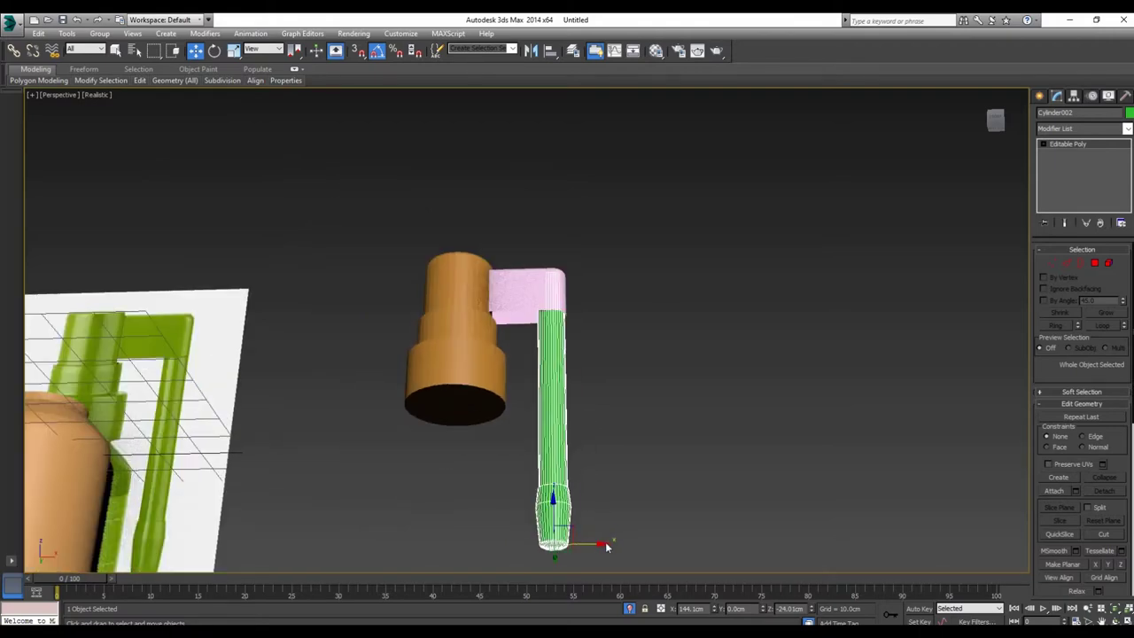
left_click(594, 544)
left_click_drag(594, 544, 596, 544)
scroll(570, 328, "up", 4)
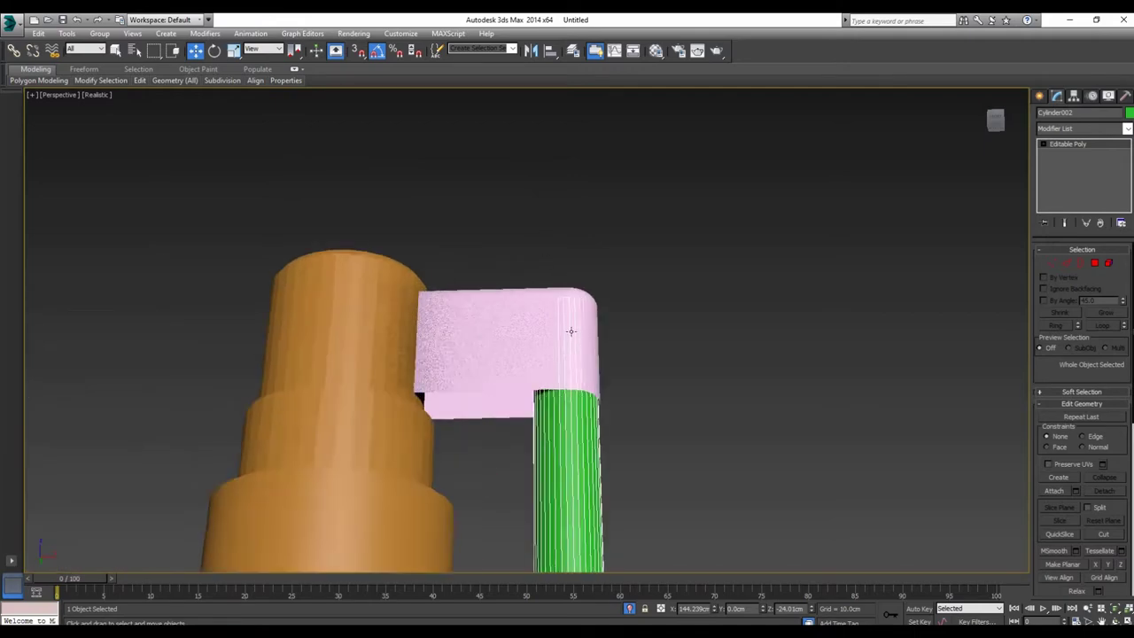
scroll(587, 337, "up", 1)
scroll(563, 371, "up", 2)
Step: Cap the open border on the underside of the pink elbow piece Rectangle001
mouse_move(563, 370)
middle_mouse_down("alt")
mouse_move(471, 393)
mouse_move(590, 398)
mouse_move(610, 327)
mouse_move(598, 304)
middle_mouse_up("alt")
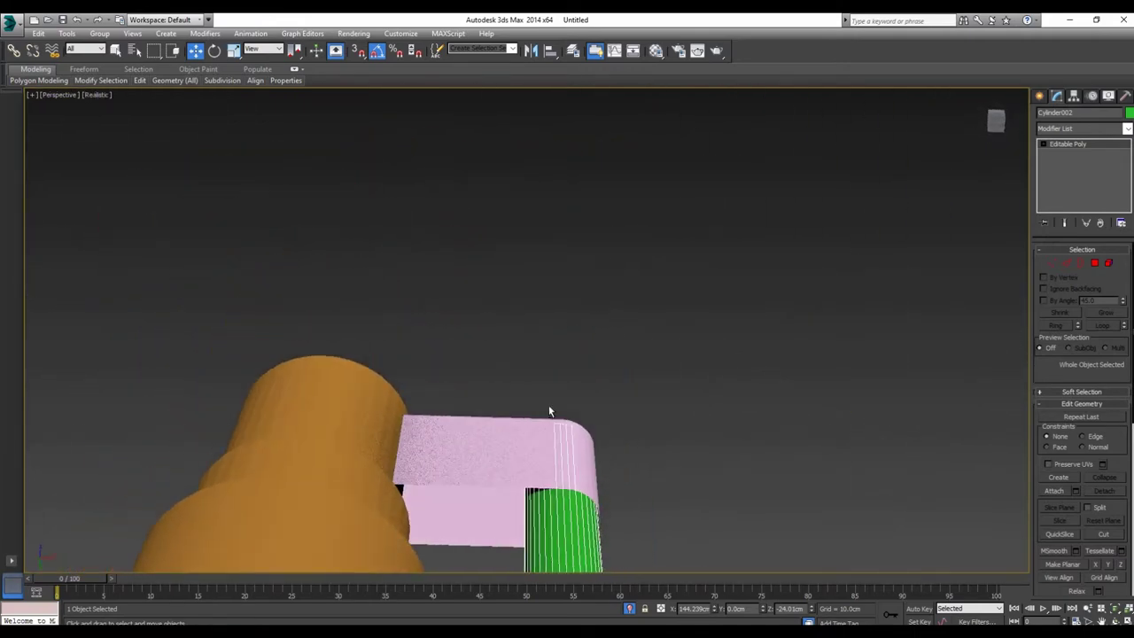
left_click(517, 489)
left_click(1080, 264)
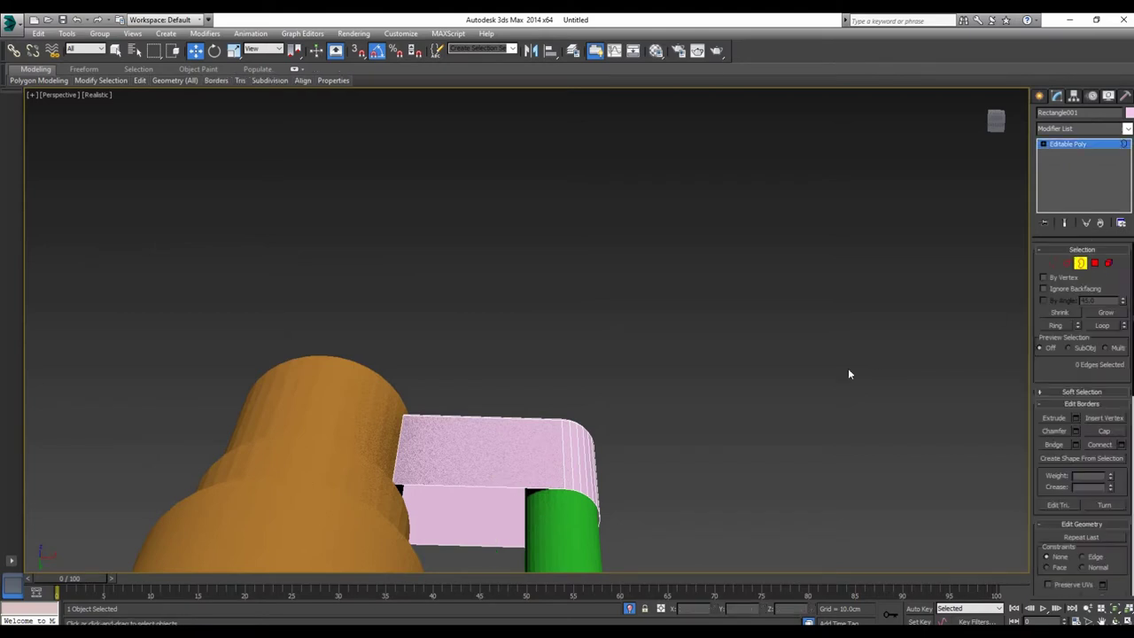
left_click(475, 488)
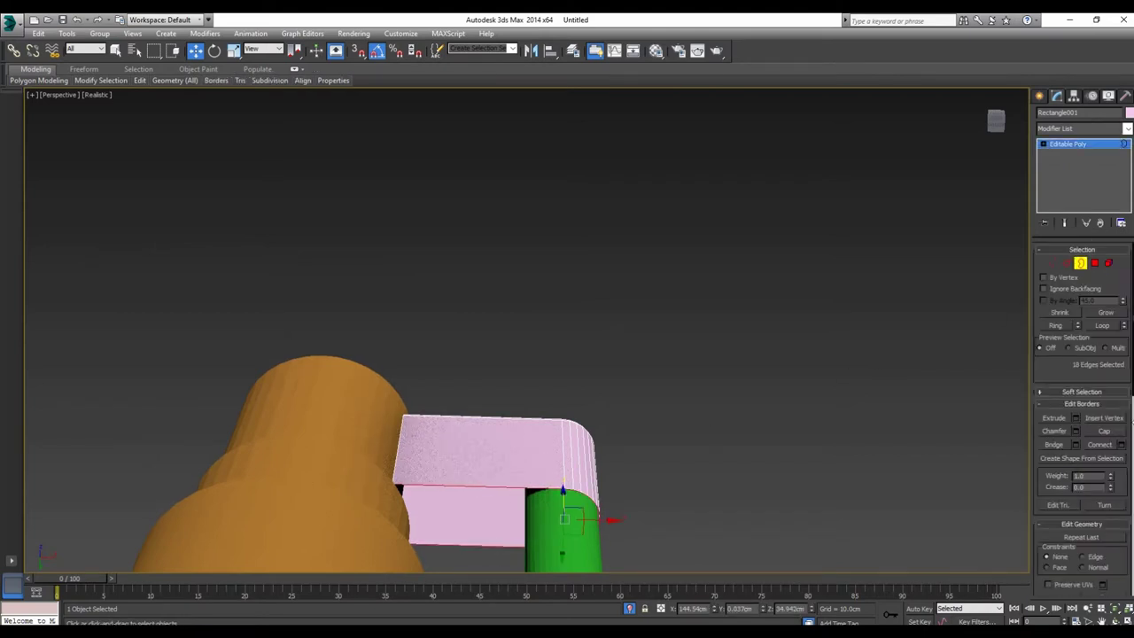
left_click(1104, 433)
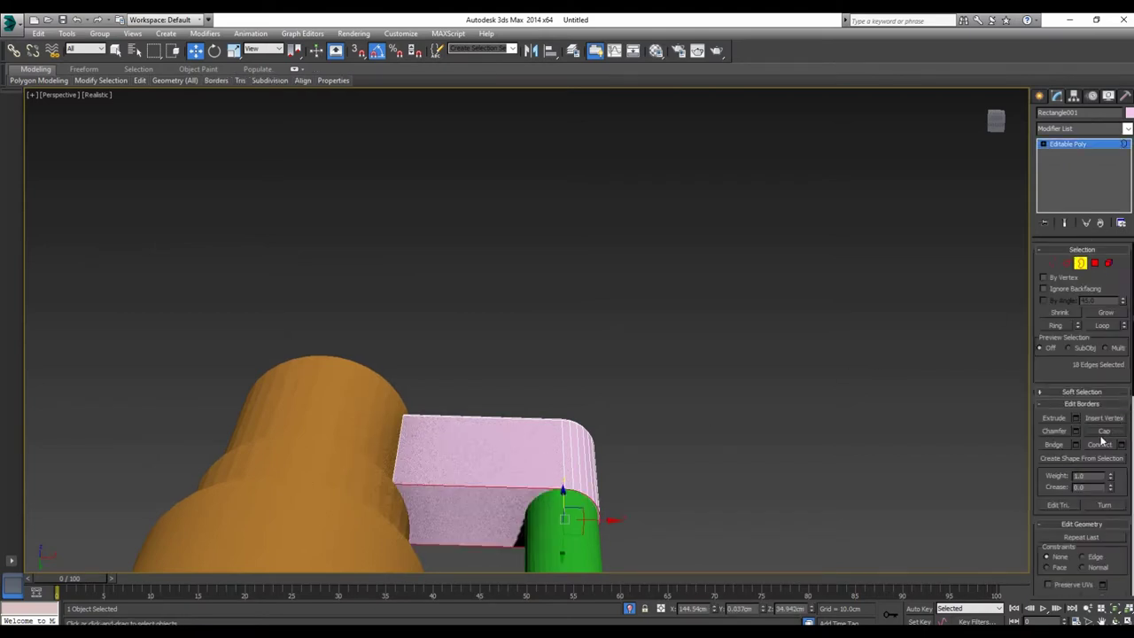
left_click(1081, 264)
Step: Select the pink elbow and green tube together and raise them slightly on Z
mouse_move(652, 378)
middle_mouse_down("alt")
mouse_move(536, 474)
mouse_move(533, 518)
middle_mouse_up("alt")
key("ctrl+a")
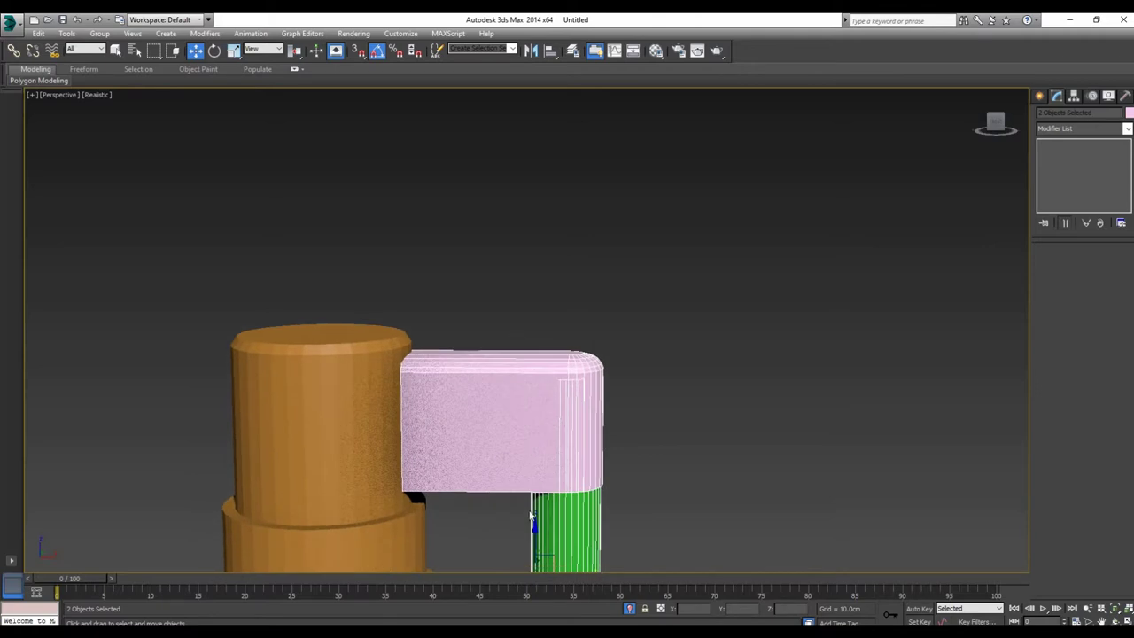
left_click_drag(534, 524, 535, 518)
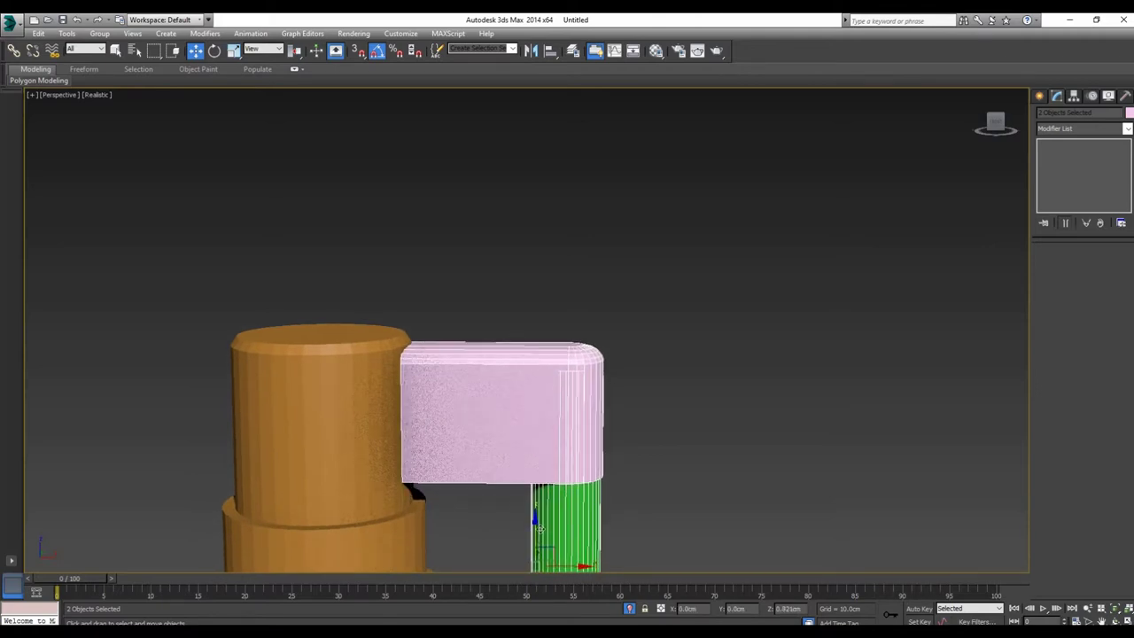
Step: Zoom out, clear the selection and pick the orange cap cylinder
scroll(515, 388, "down", 3)
scroll(549, 394, "down", 2)
left_click(590, 399)
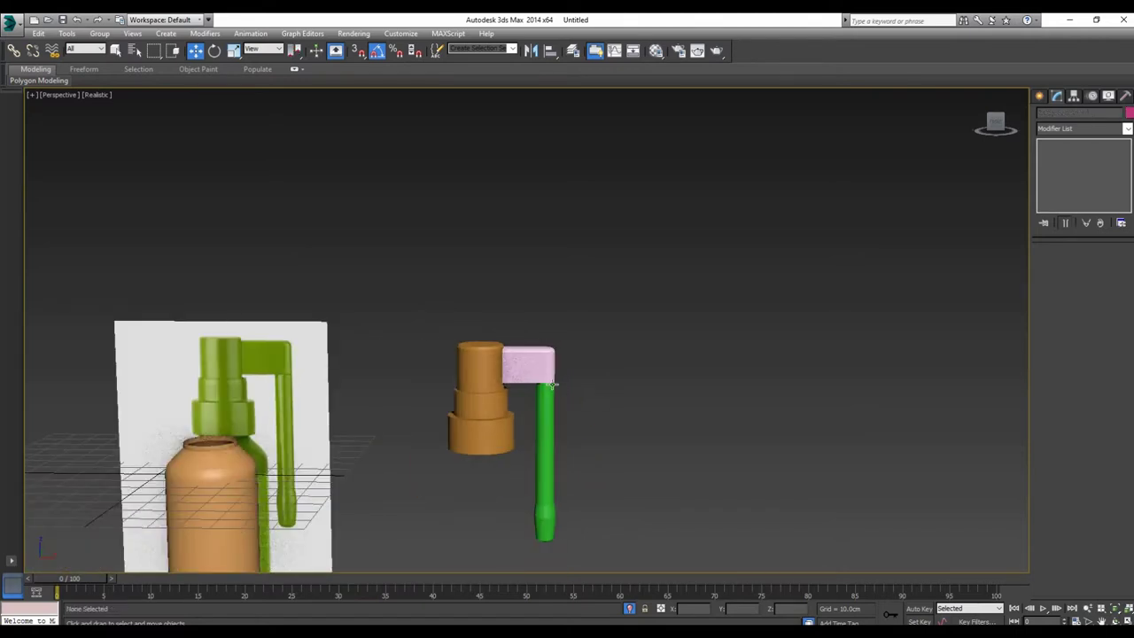
scroll(626, 335, "up", 2)
scroll(679, 261, "up", 2)
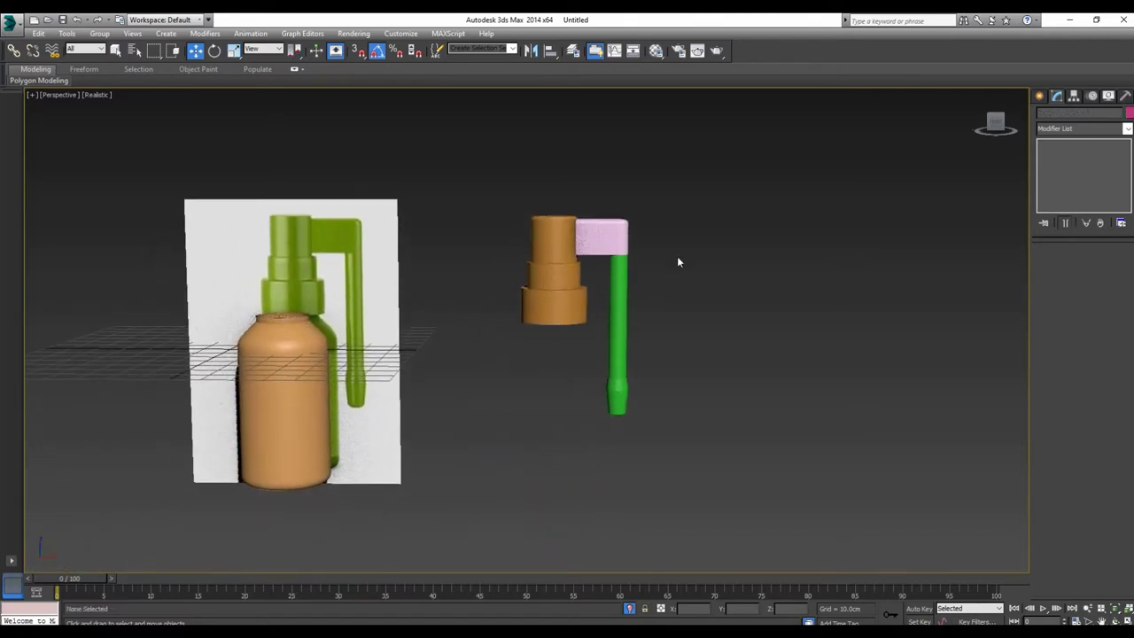
scroll(606, 232, "up", 2)
left_click(557, 255)
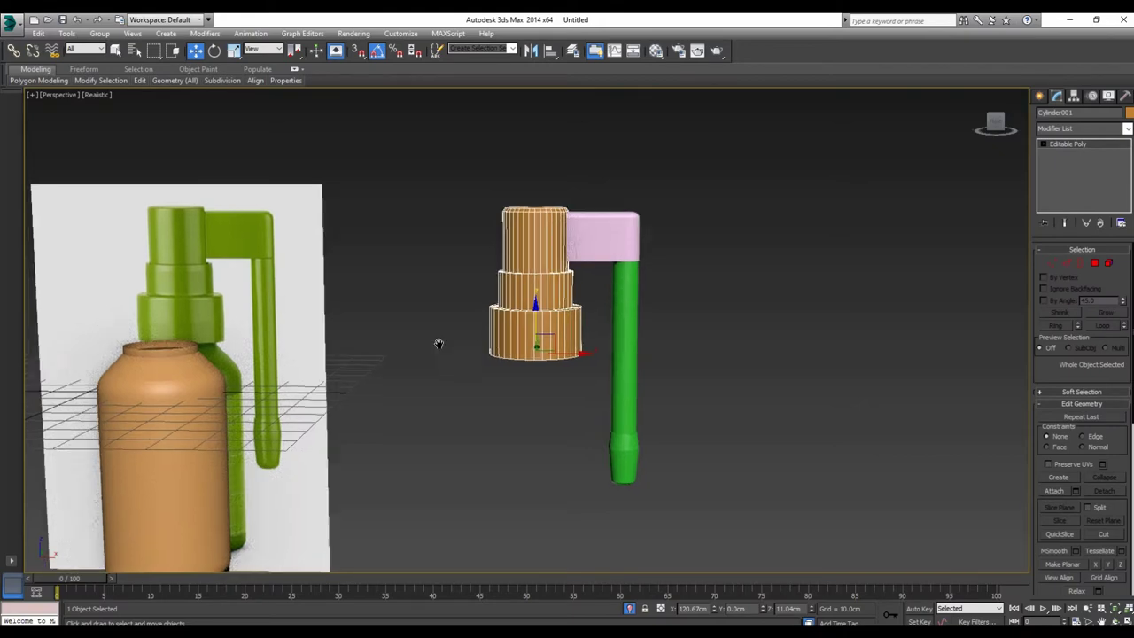
middle_click_drag(435, 342, 544, 289)
Step: Hide the reference photo plane and reselect the orange bottle body
left_click(250, 353)
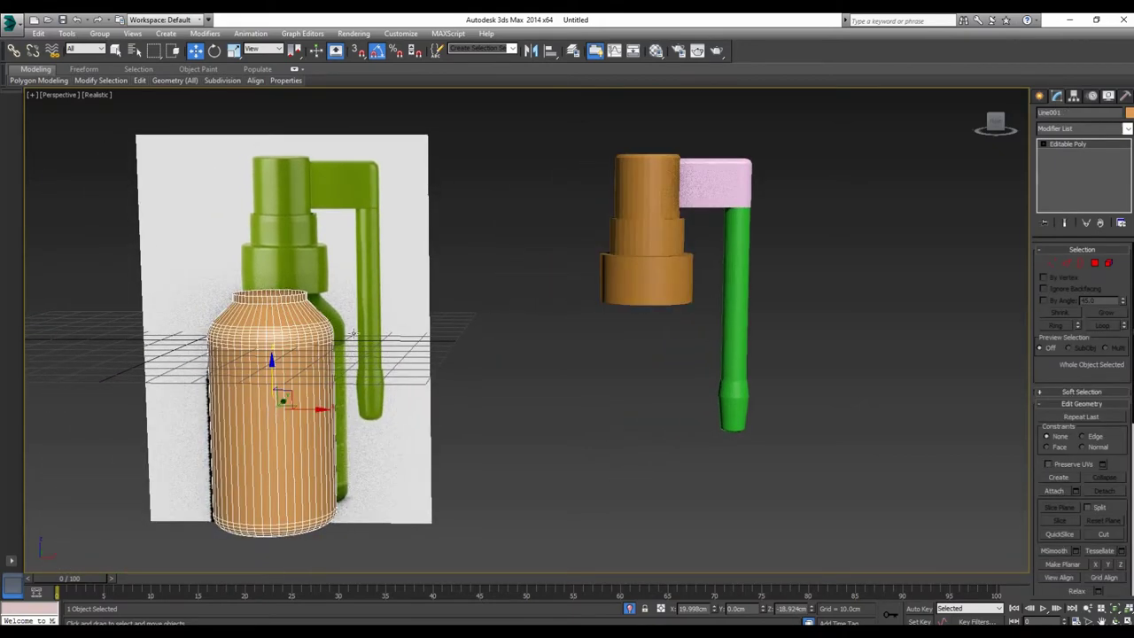
left_click(377, 294)
key("Delete")
left_click(276, 395)
mouse_move(282, 394)
middle_mouse_down("alt")
mouse_move(404, 349)
mouse_move(469, 372)
middle_mouse_up("alt")
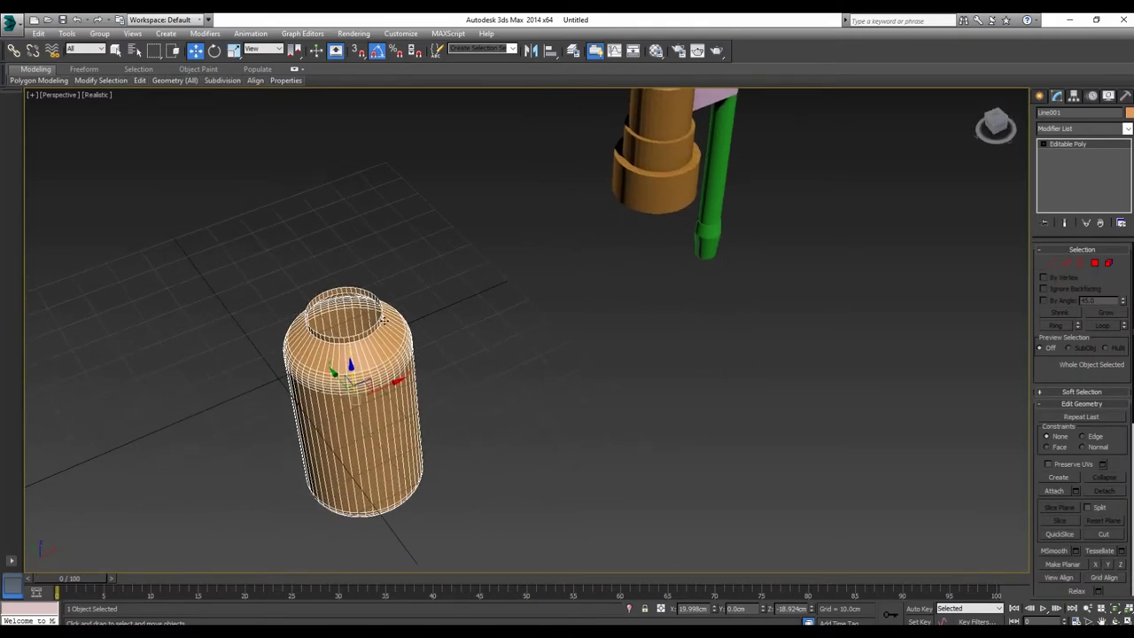
Step: Cap the open top border of the orange bottle
left_click(1079, 264)
scroll(319, 332, "up", 2)
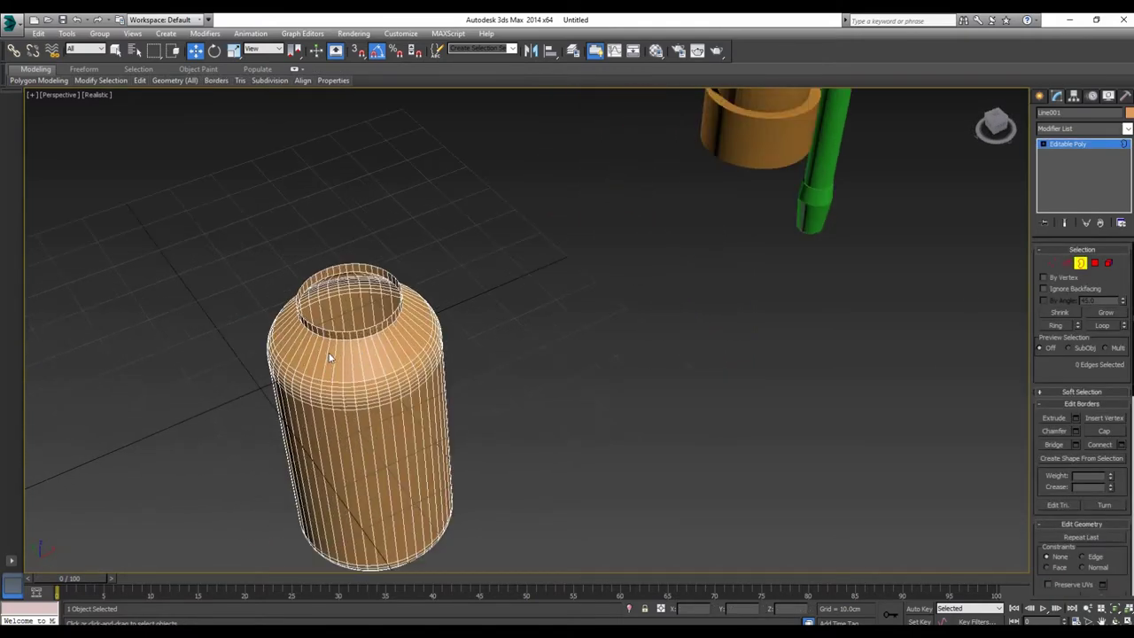
scroll(365, 338, "up", 2)
left_click(358, 326)
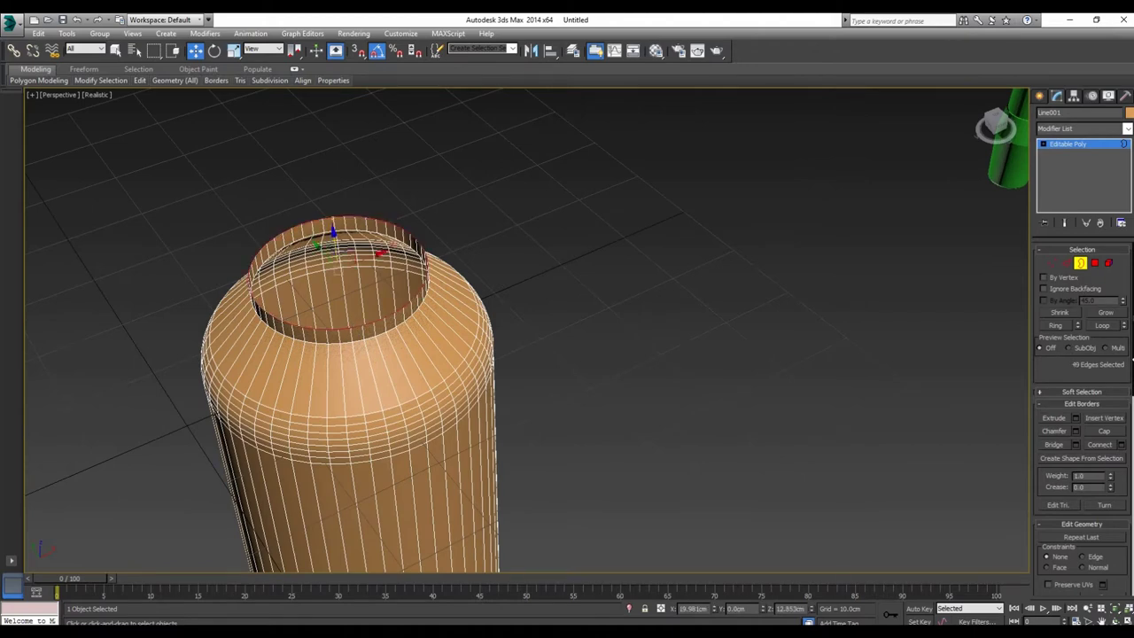
left_click(1113, 430)
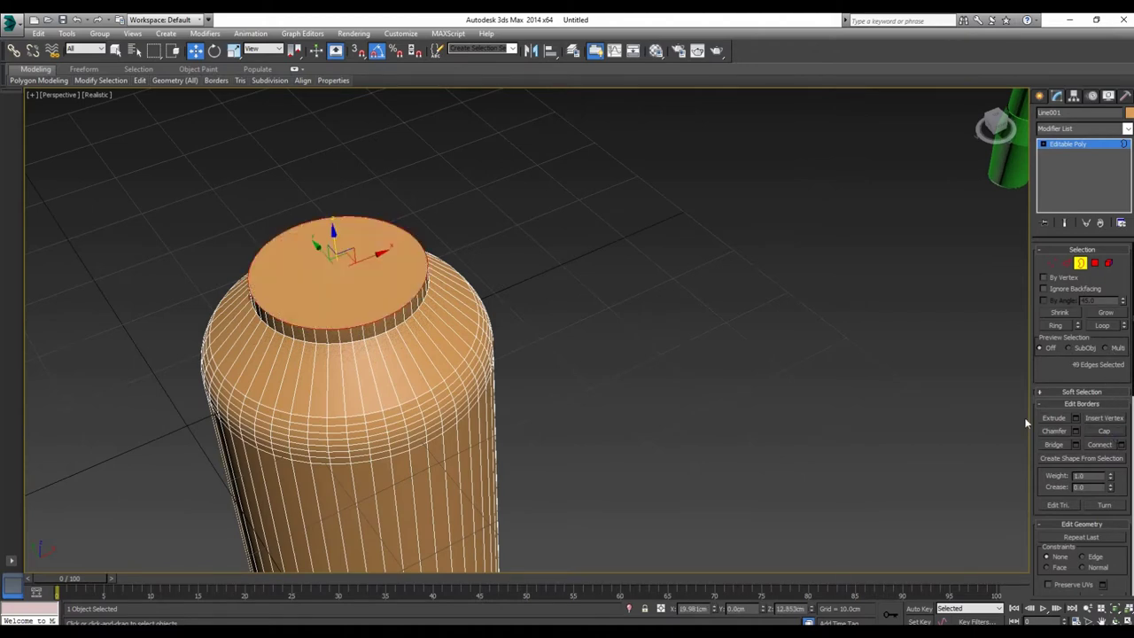
Step: Inset the new top cap polygon about 7.073 cm into a small central disc
left_click(1095, 263)
left_click(350, 280)
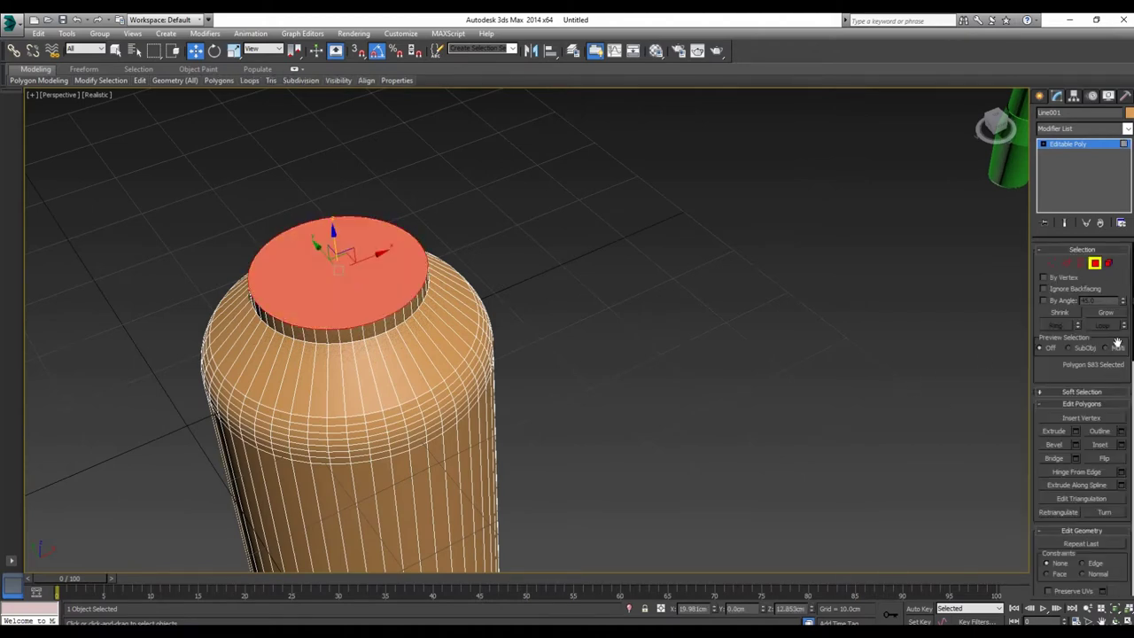
left_click(1121, 445)
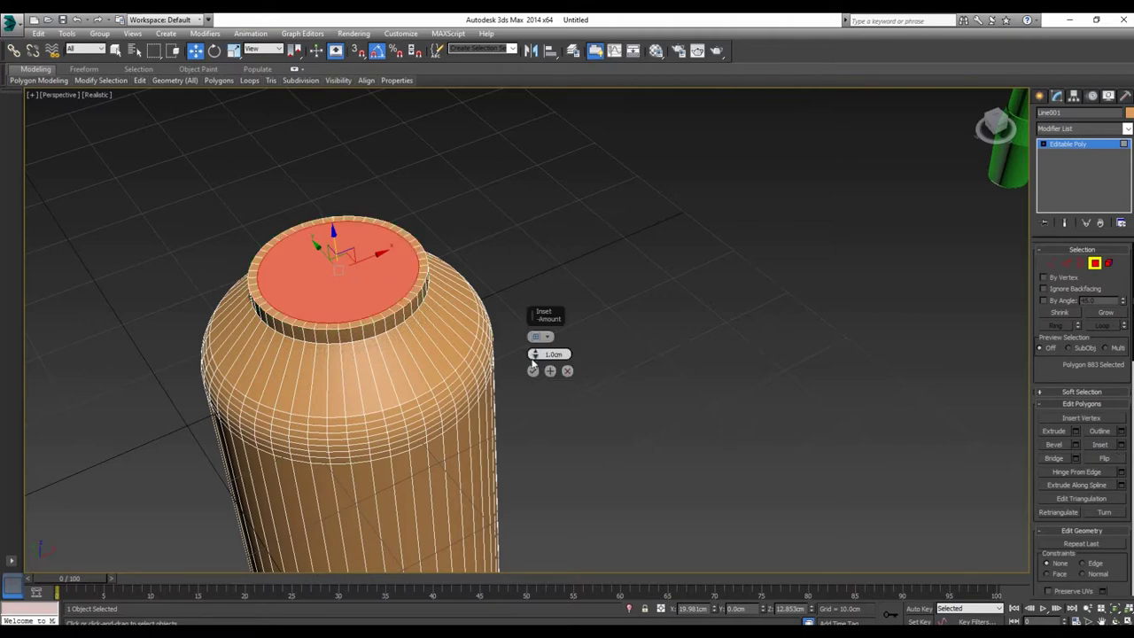
left_click_drag(536, 356, 533, 314)
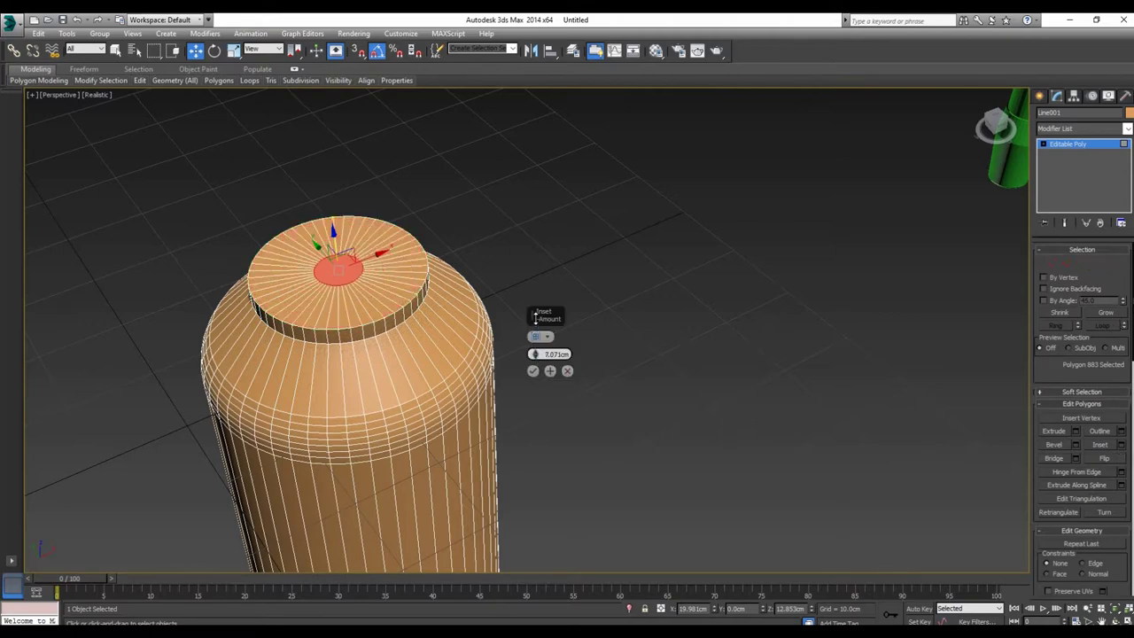
left_click(532, 370)
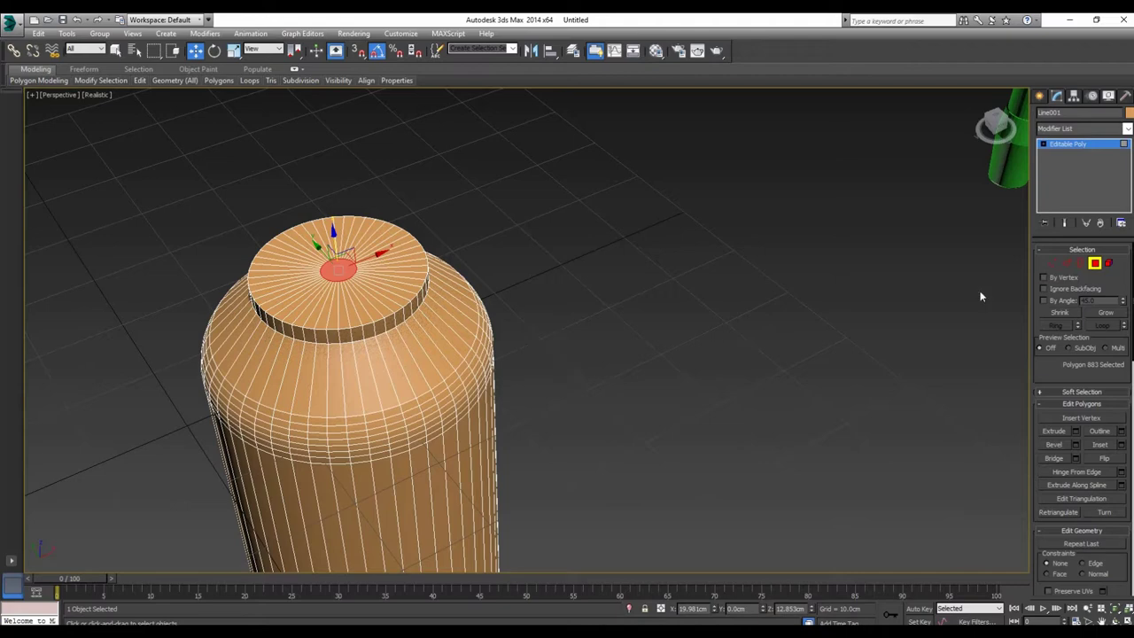
left_click(1066, 263, "ctrl")
Step: Connect the cap's radial edge ring with a new loop slid out toward the rim
left_click(418, 278)
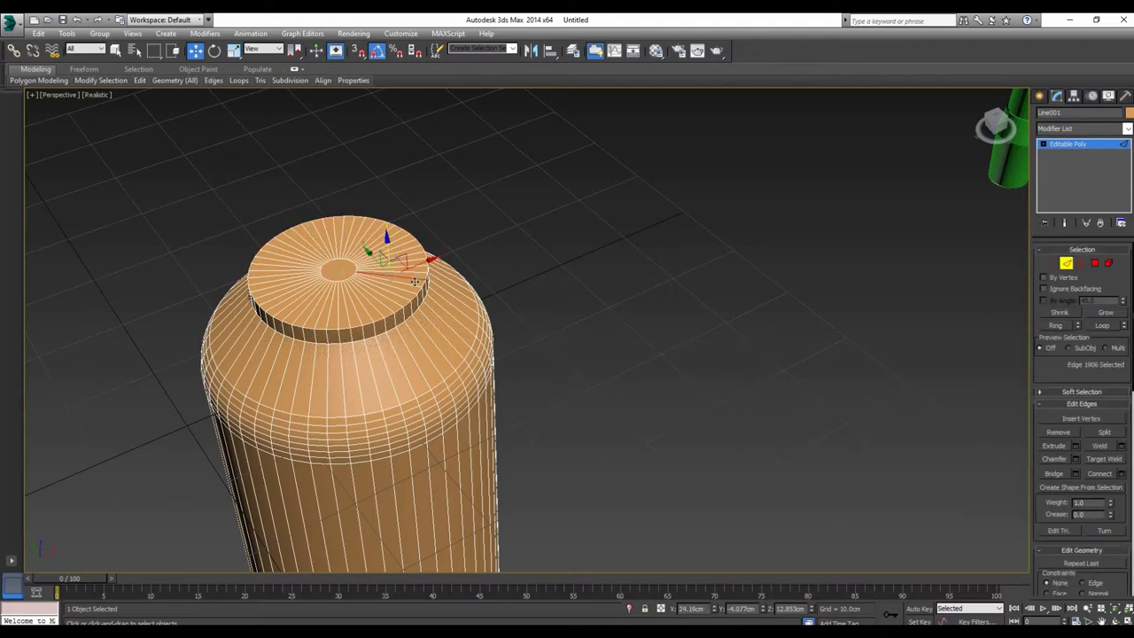
left_click(414, 283, "shift")
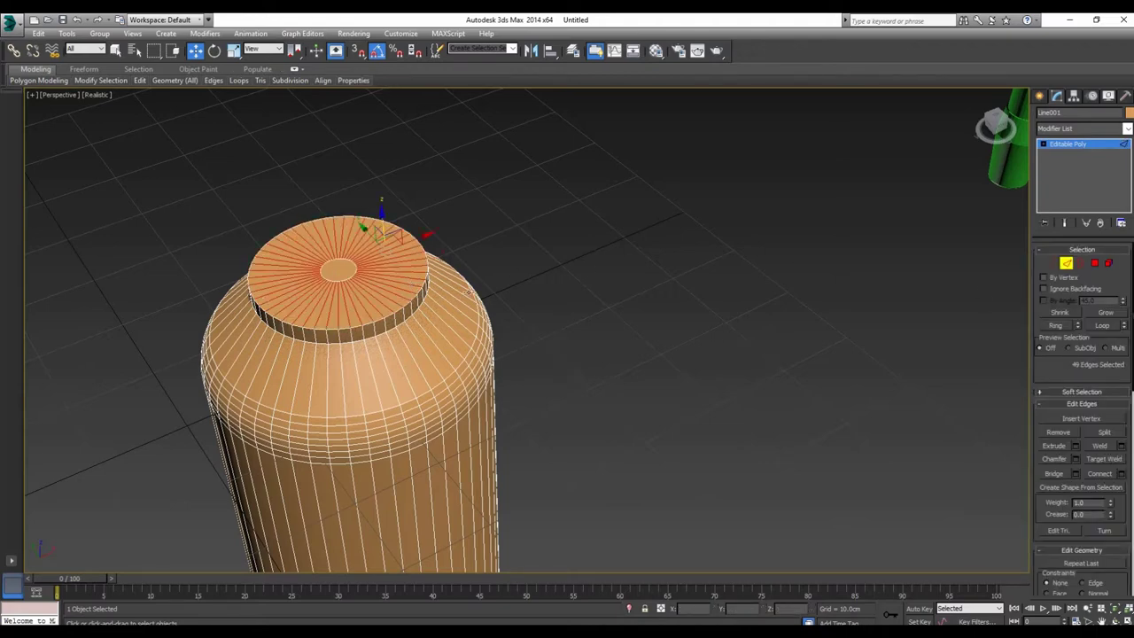
left_click(1121, 474)
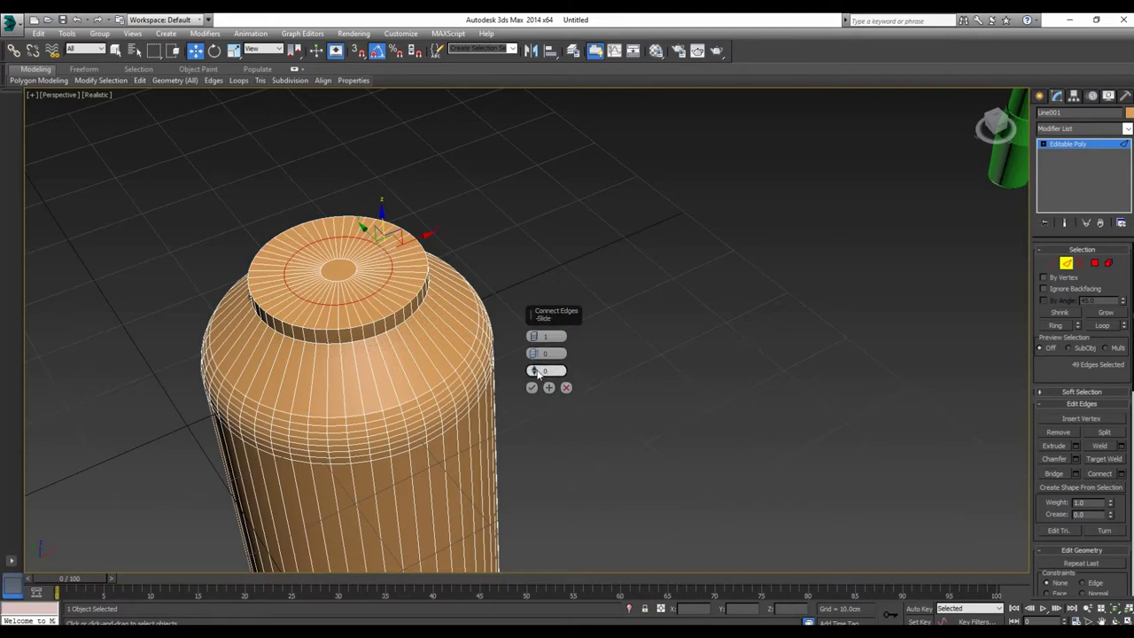
left_click_drag(534, 370, 564, 587)
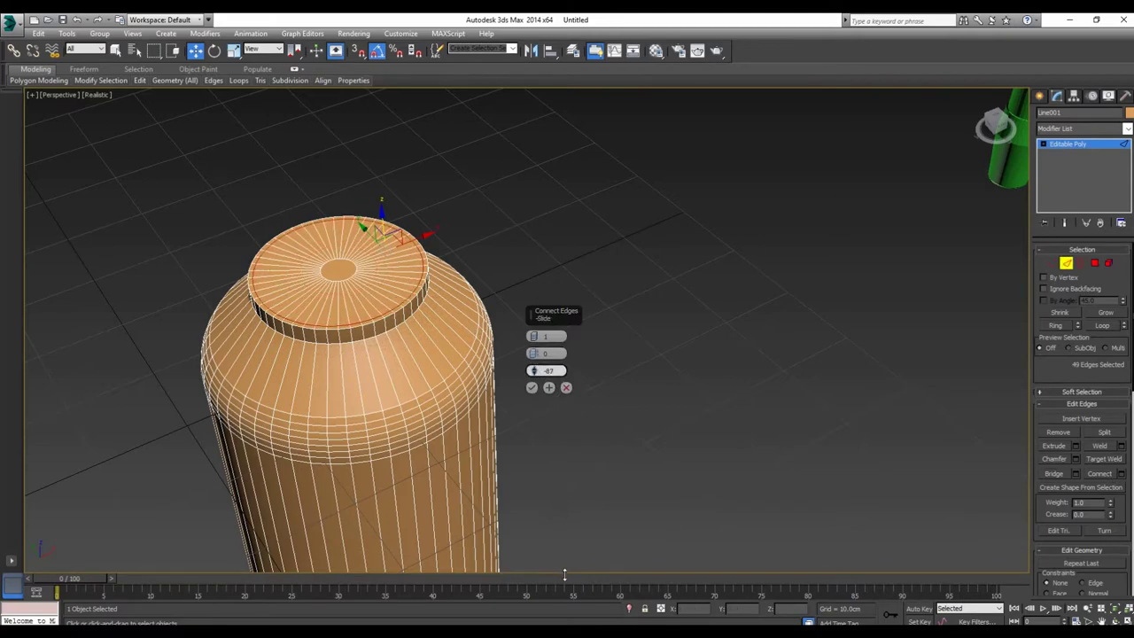
left_click(531, 388)
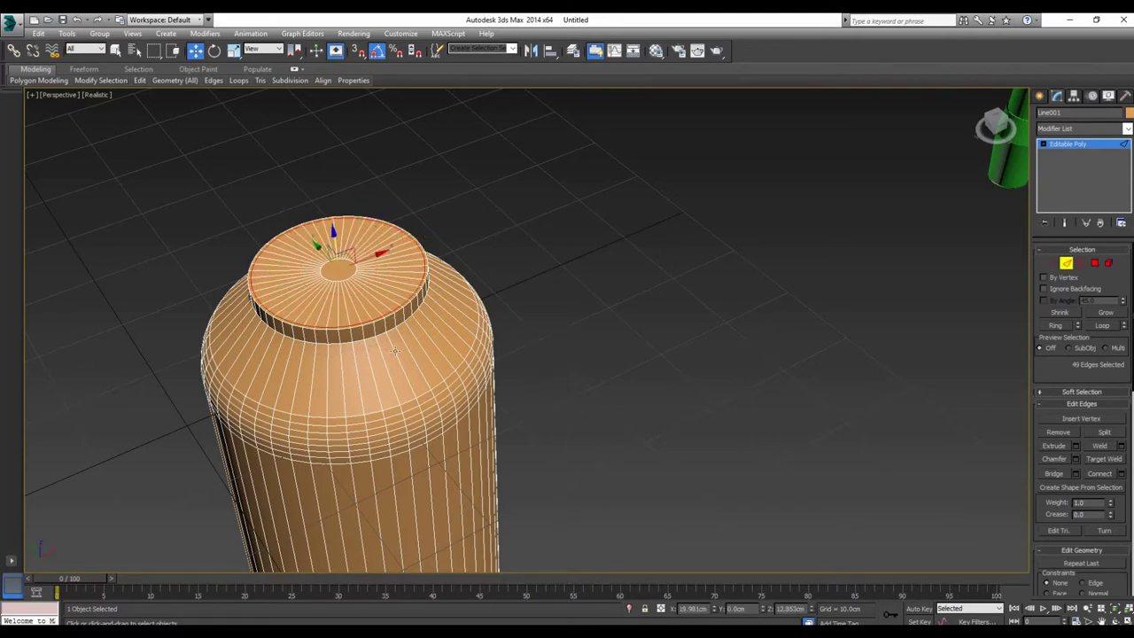
Step: Add two pinched edge loops around the neck rim's vertical side edges
middle_click_drag(394, 353, 359, 308, "alt")
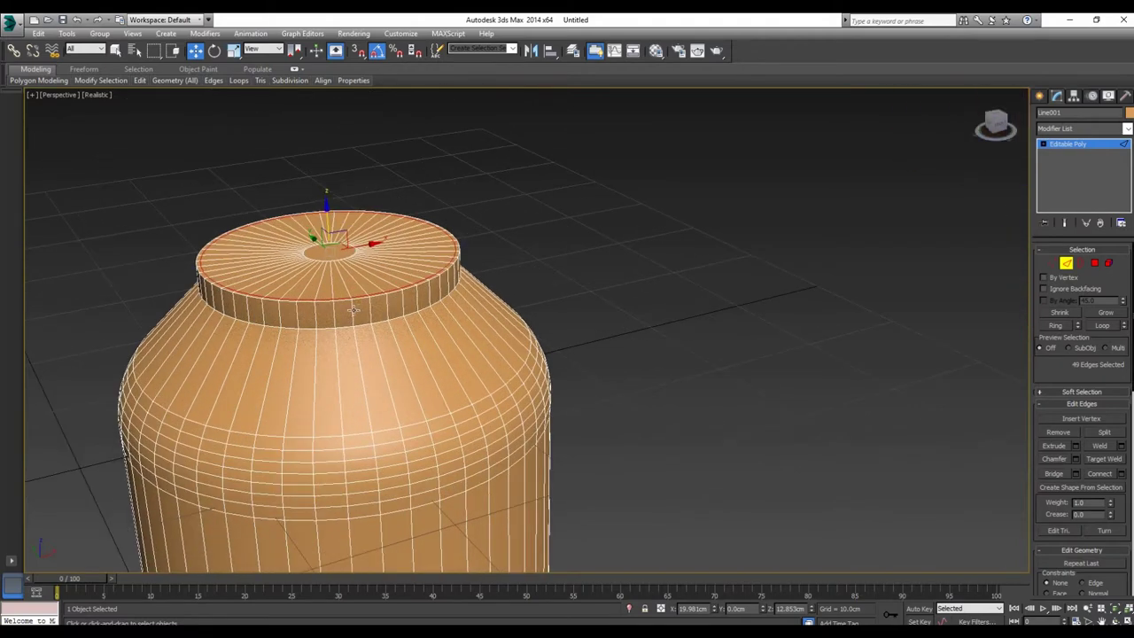
left_click(353, 309)
key("alt+r")
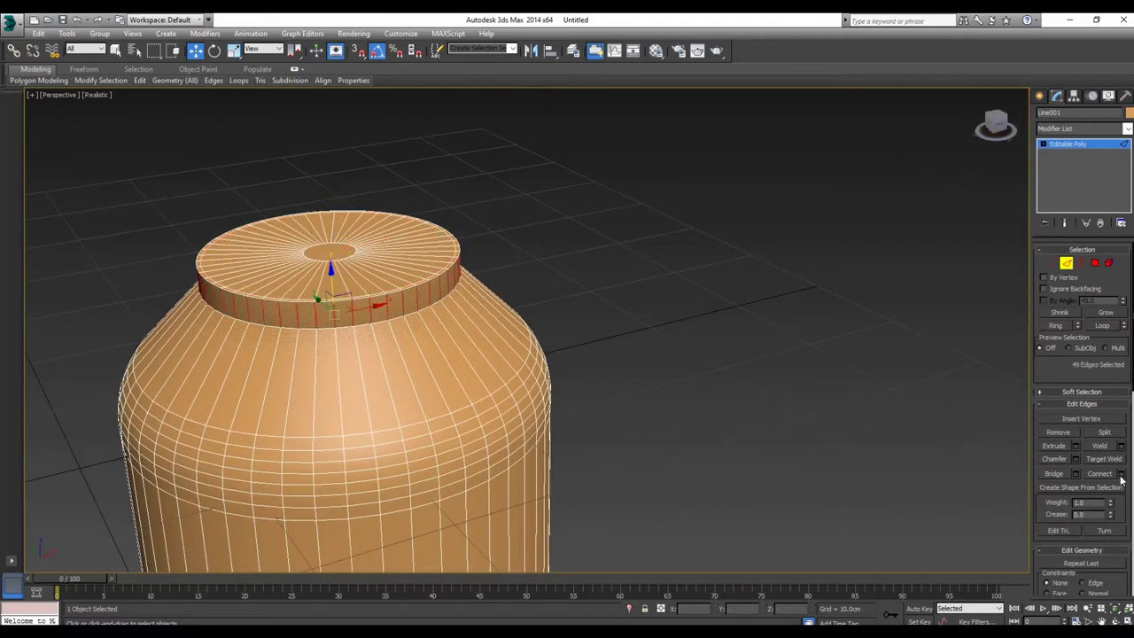
left_click(1121, 475)
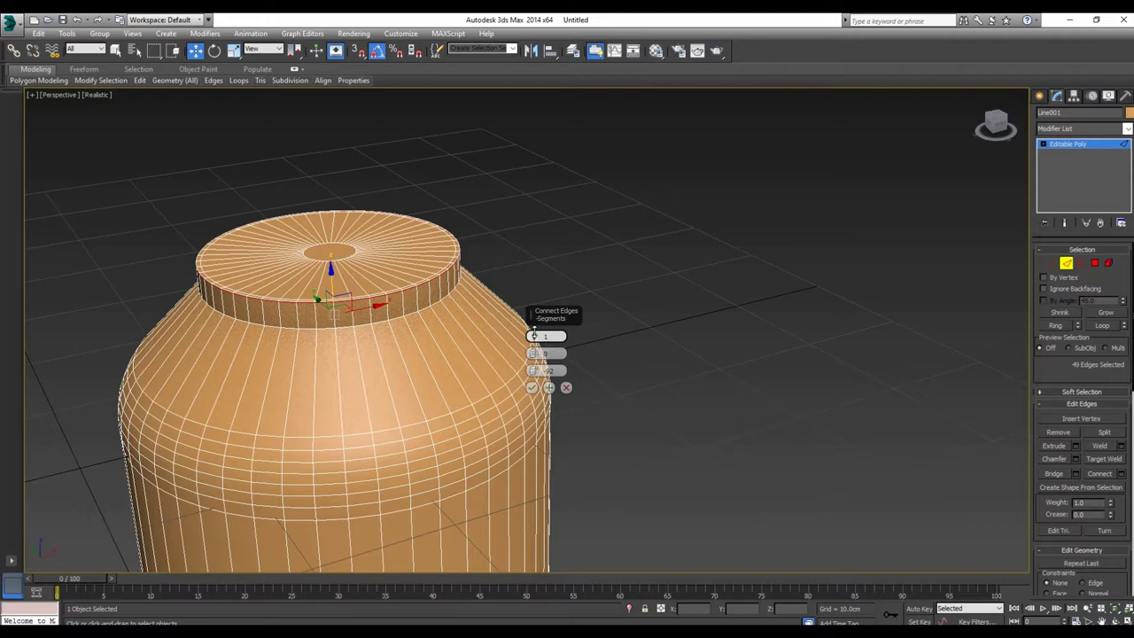
left_click_drag(533, 333, 533, 326)
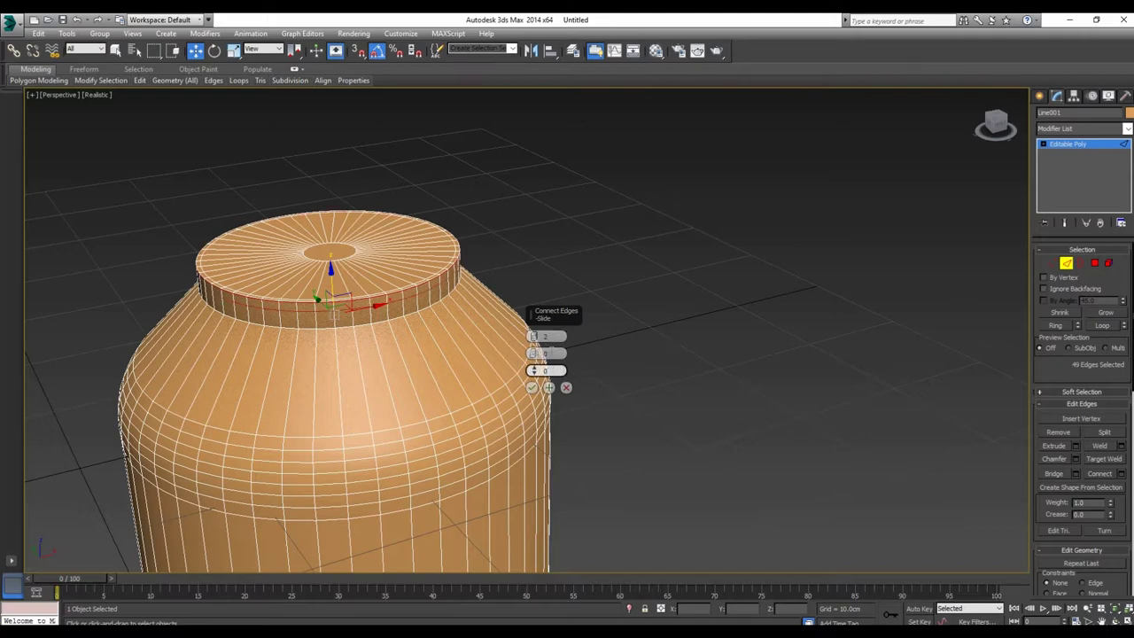
left_click_drag(534, 352, 546, 184)
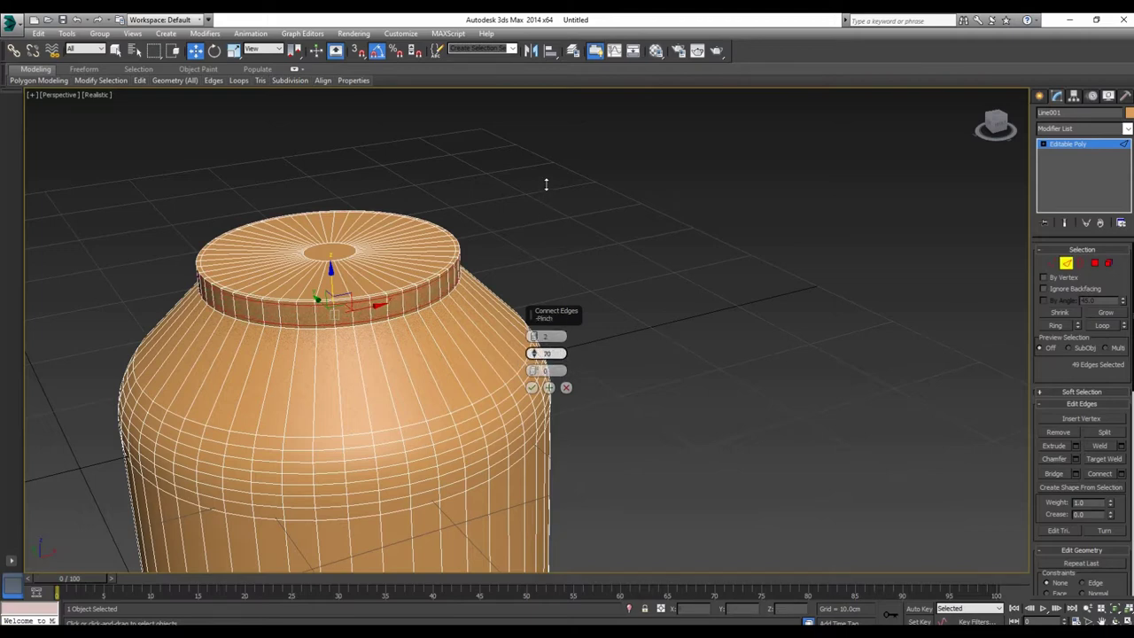
left_click(531, 387)
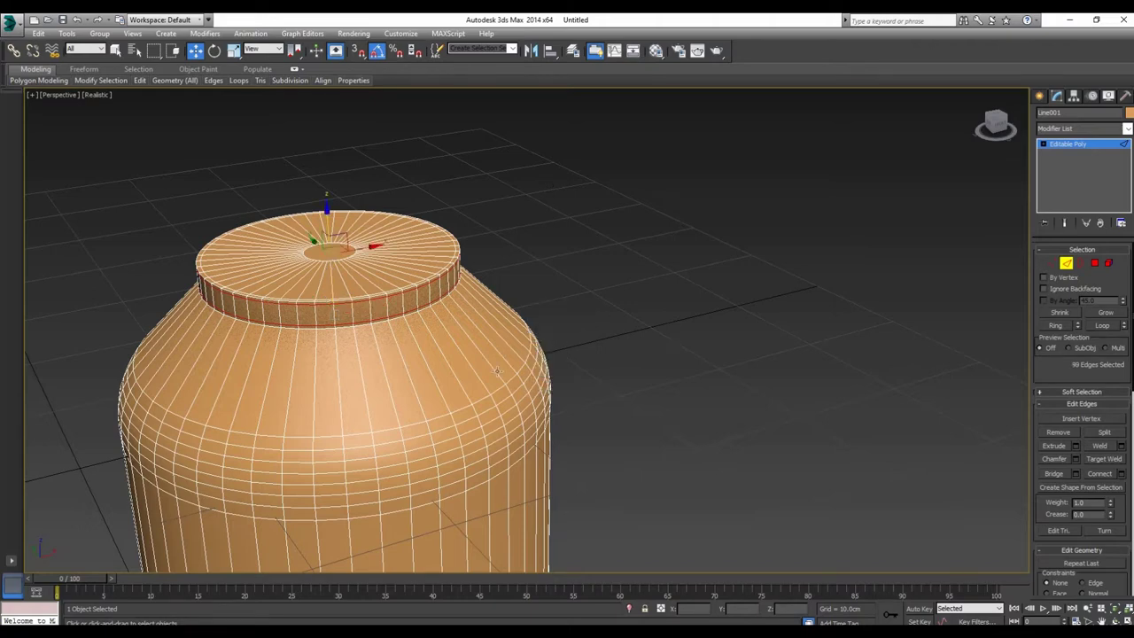
Step: Add two edge loops across the shoulder ring with Segments 2 and Pinch 91
left_click(455, 356)
left_click(448, 368, "shift")
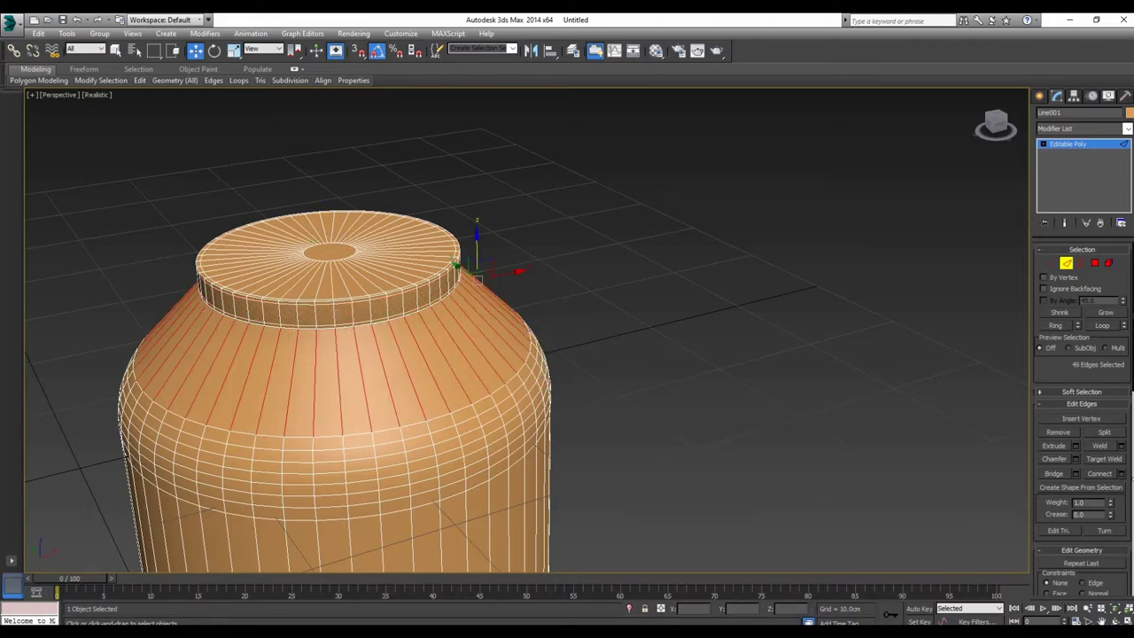
left_click(1120, 475)
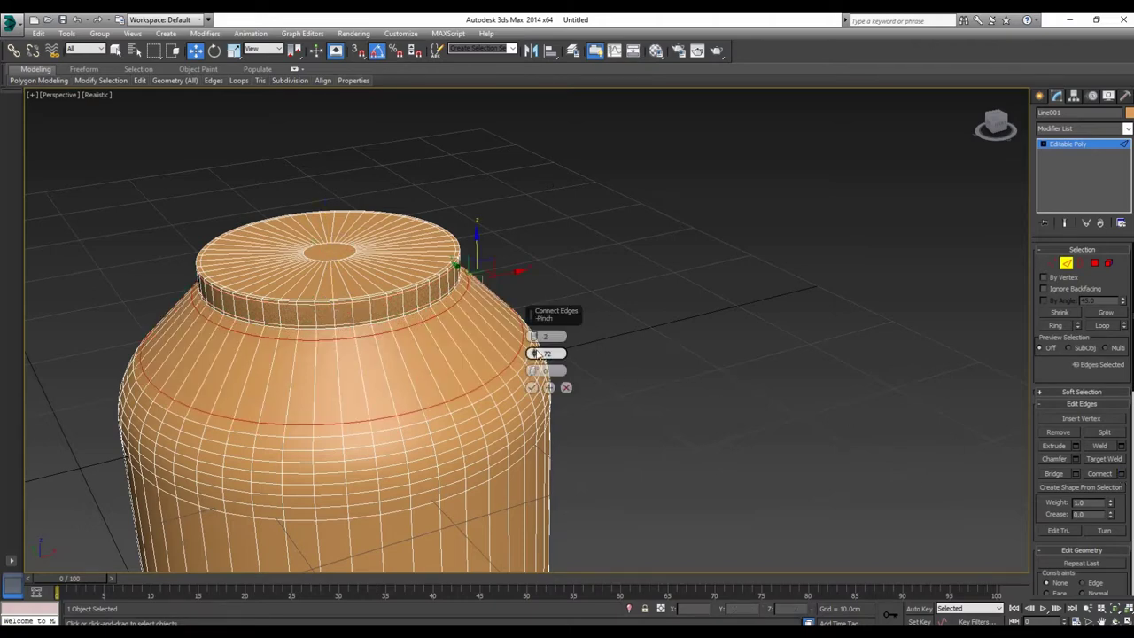
left_click_drag(534, 353, 535, 304)
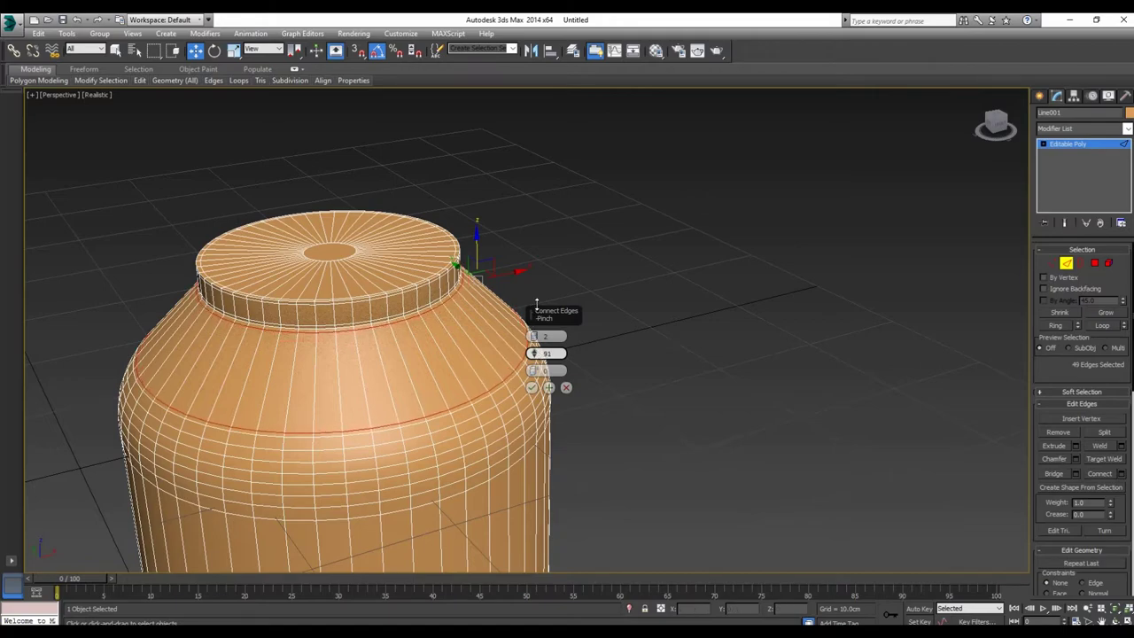
left_click(532, 388)
middle_click_drag(523, 446, 628, 147)
Step: Add two edge loops with Pinch 97 across the ring of vertical body edges
scroll(609, 200, "down", 1)
middle_click_drag(527, 340, 600, 180, "alt")
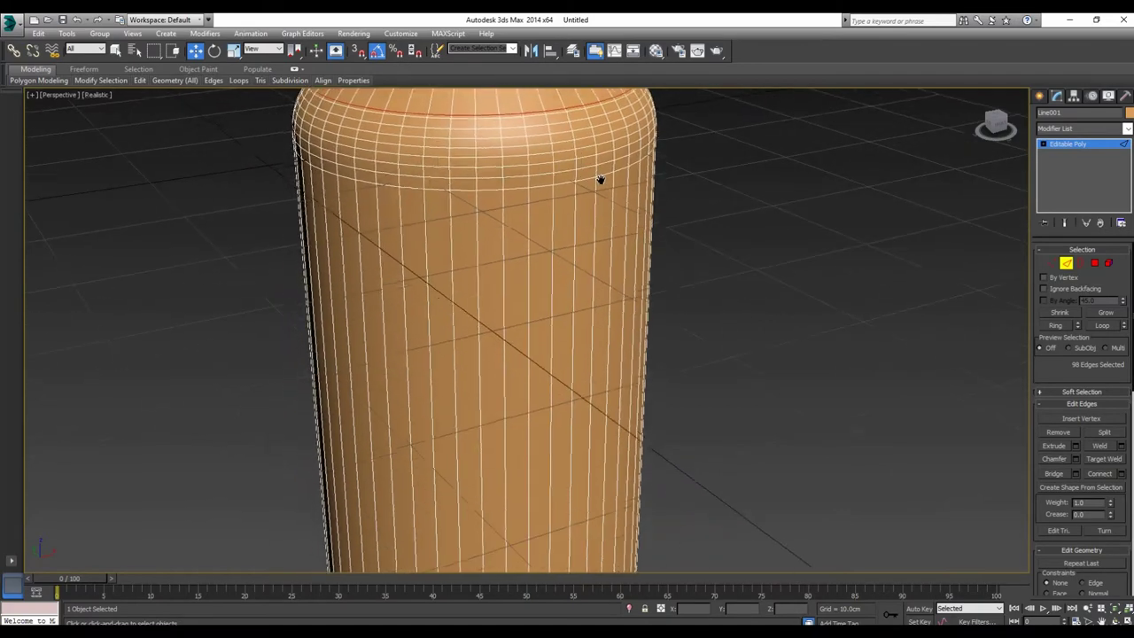
left_click(574, 231)
key("alt+r")
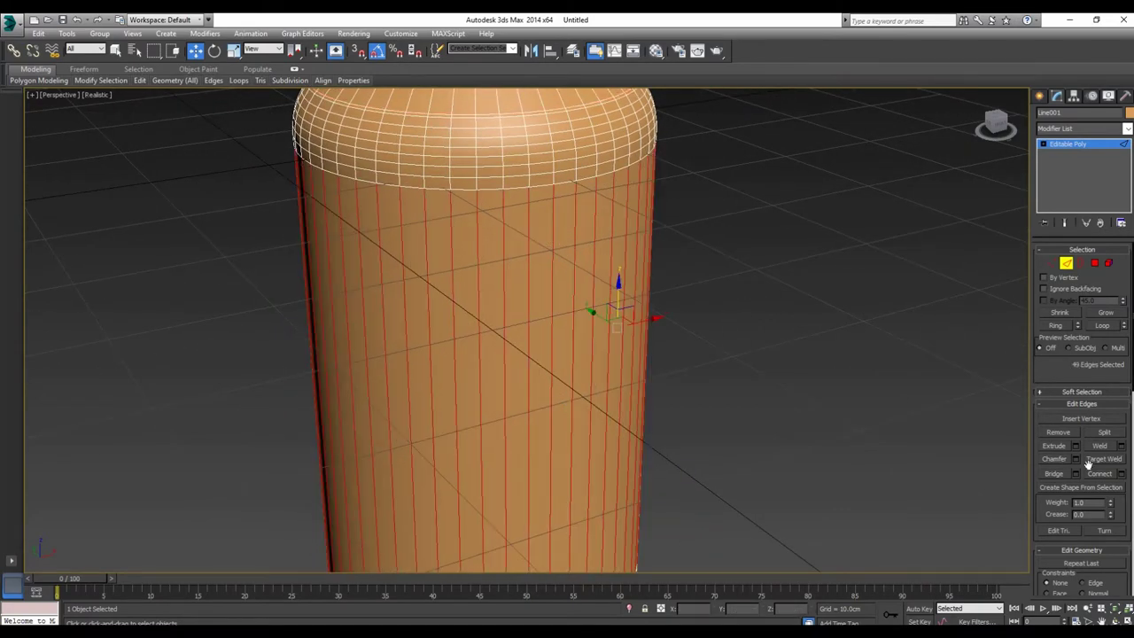
left_click(1124, 474)
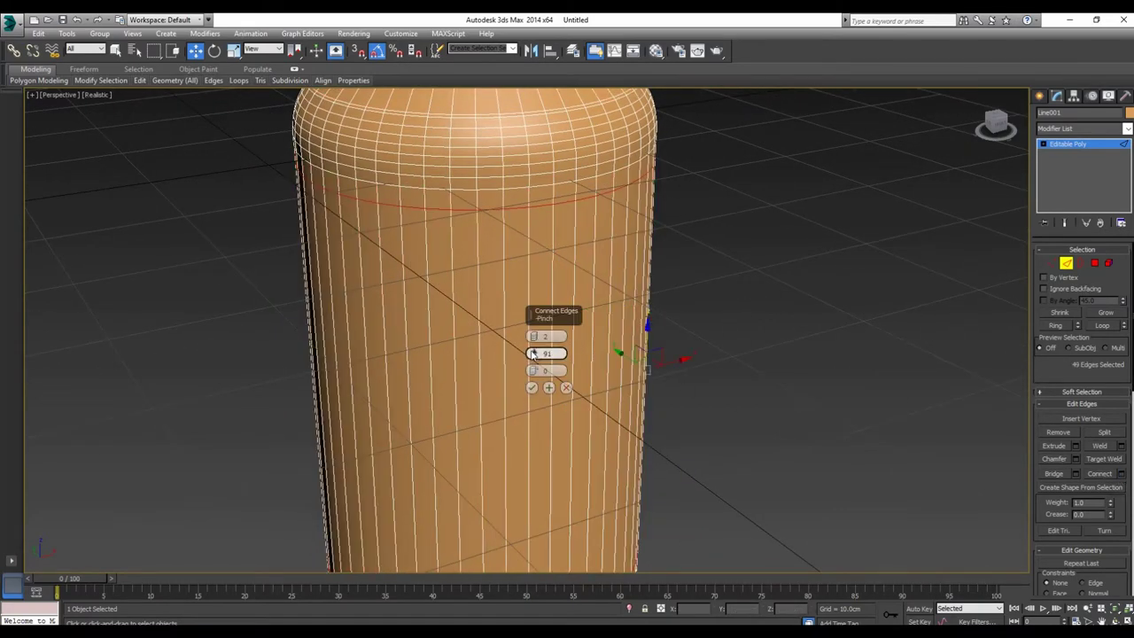
left_click_drag(533, 354, 548, 336)
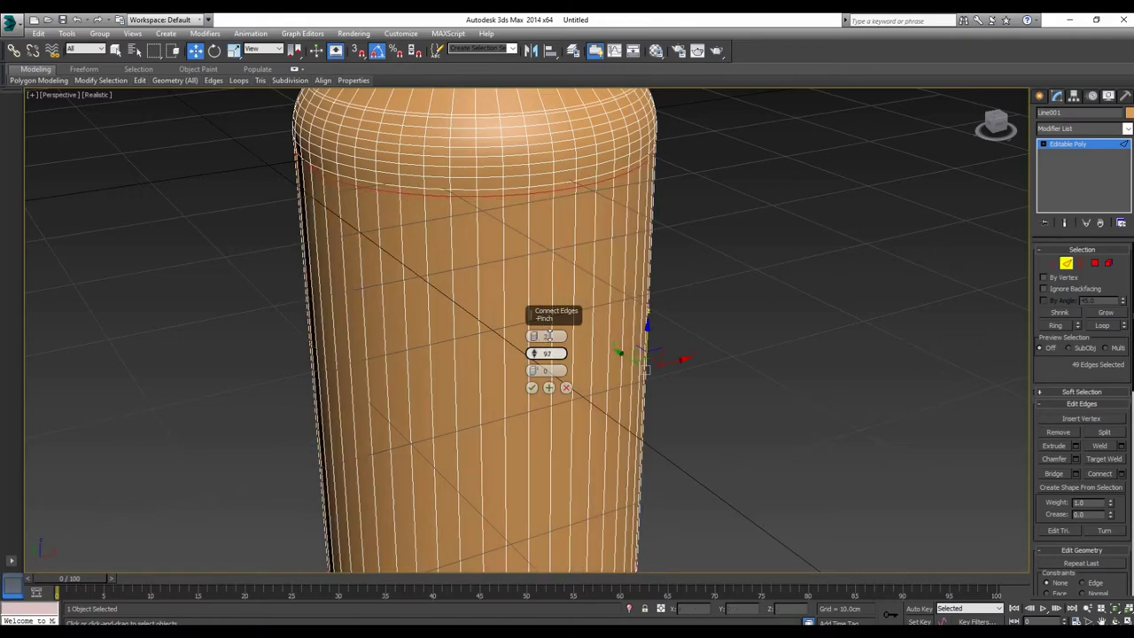
left_click(531, 387)
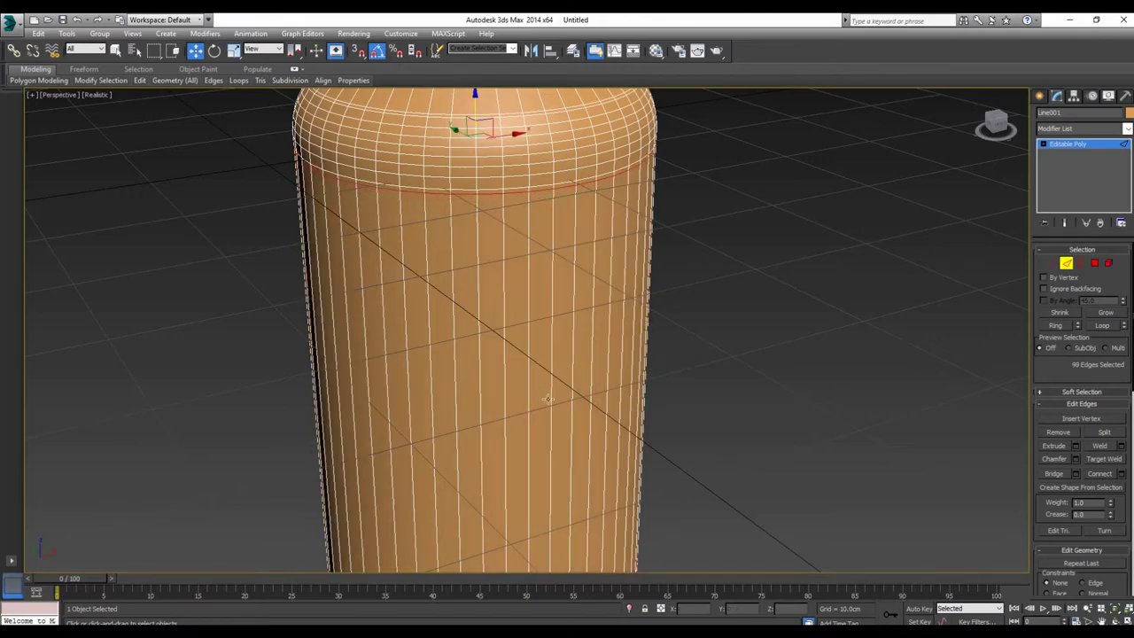
Step: Connect the bottom cap's radial edges with a new edge ring, then leave Edge mode
mouse_move(548, 400)
middle_mouse_down("alt")
mouse_move(605, 301)
mouse_move(573, 353)
middle_mouse_up("alt")
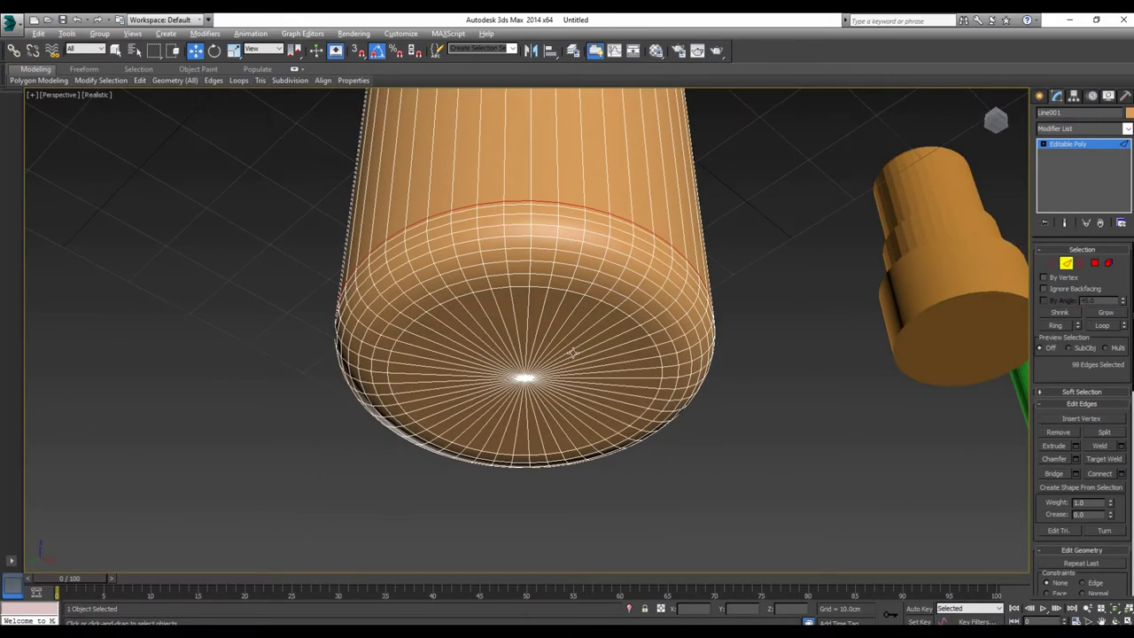
left_click(574, 353)
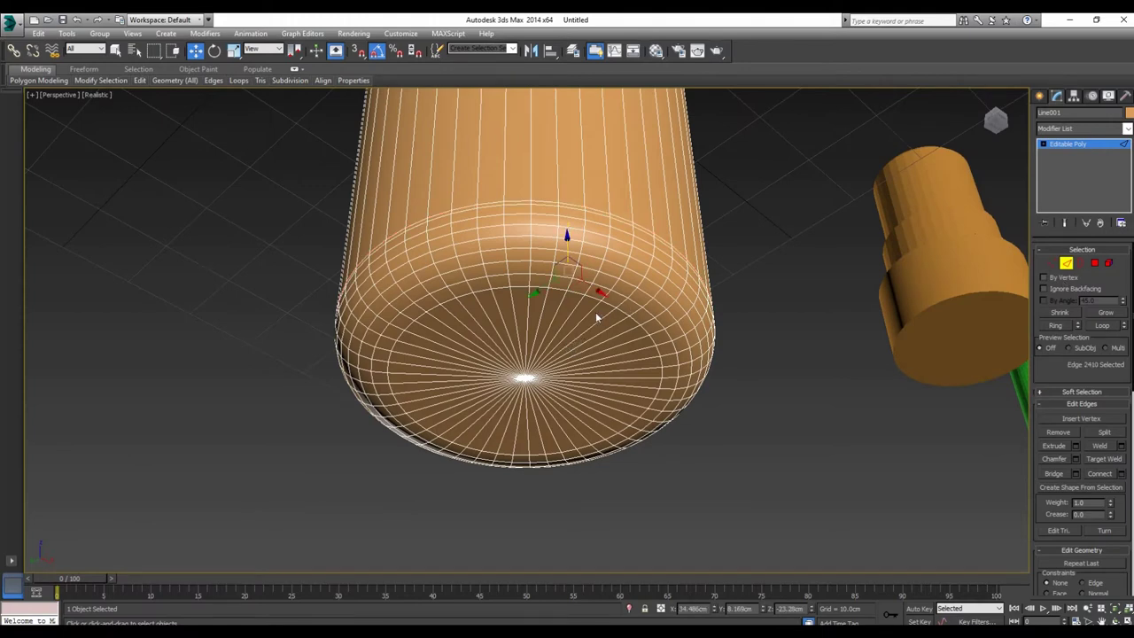
left_click(594, 311)
key("alt+r")
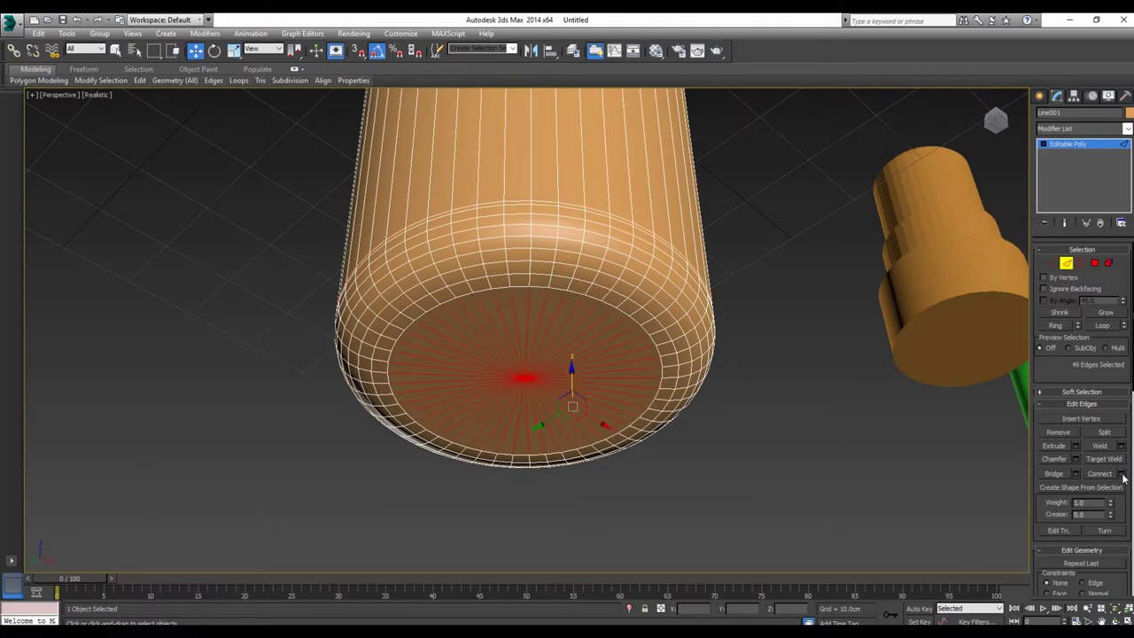
left_click(1121, 475)
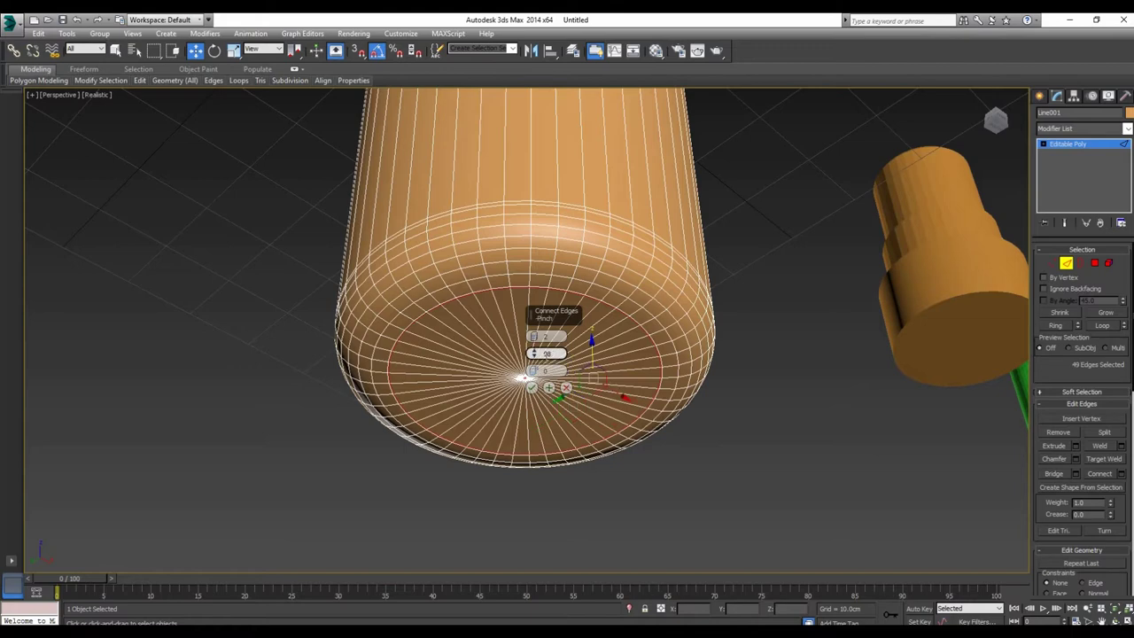
left_click(532, 388)
left_click(1068, 263)
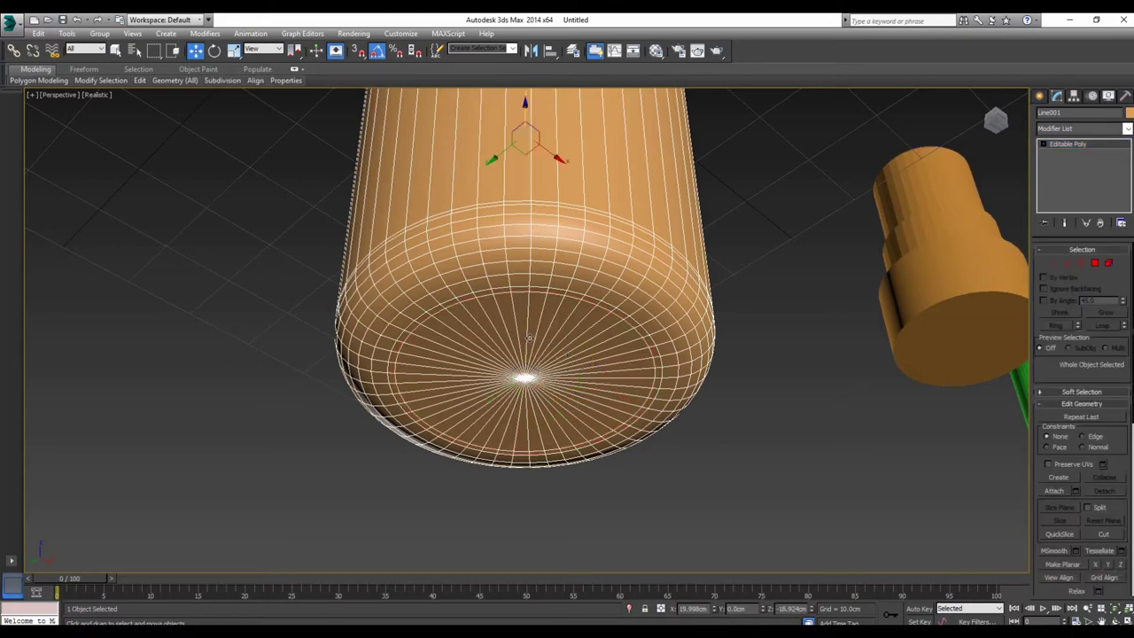
mouse_move(567, 310)
middle_mouse_down("alt")
mouse_move(580, 215)
mouse_move(544, 438)
mouse_move(563, 405)
middle_mouse_up("alt")
Step: Add a TurboSmooth modifier with Iterations 2 to the orange bottle body
left_click(1072, 129)
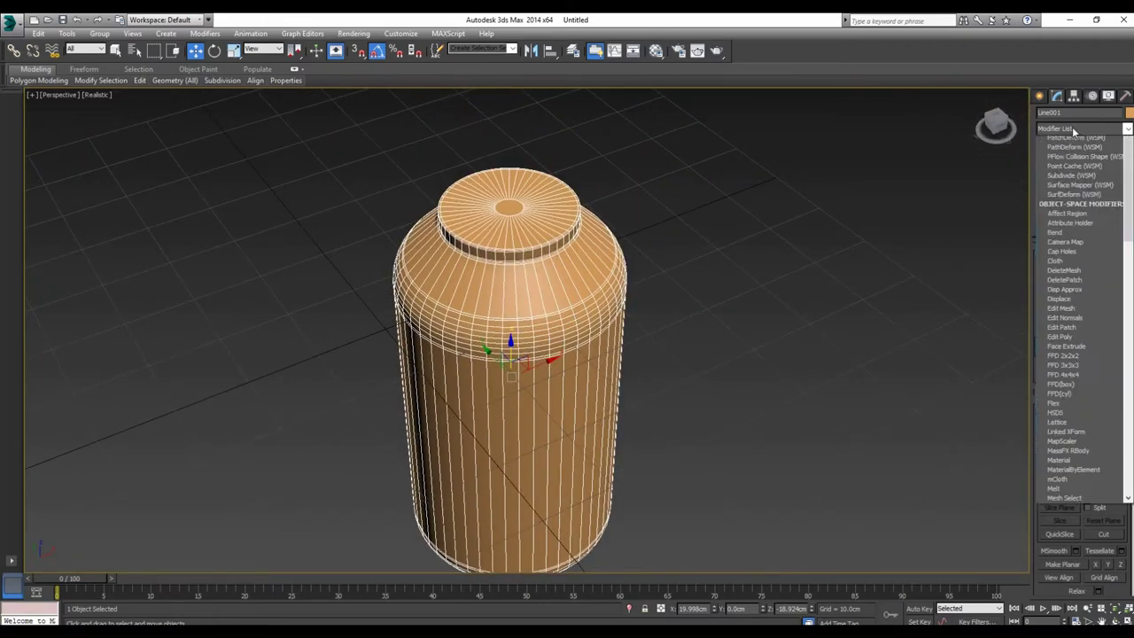
scroll(1081, 311, "down", 5)
scroll(1081, 354, "down", 5)
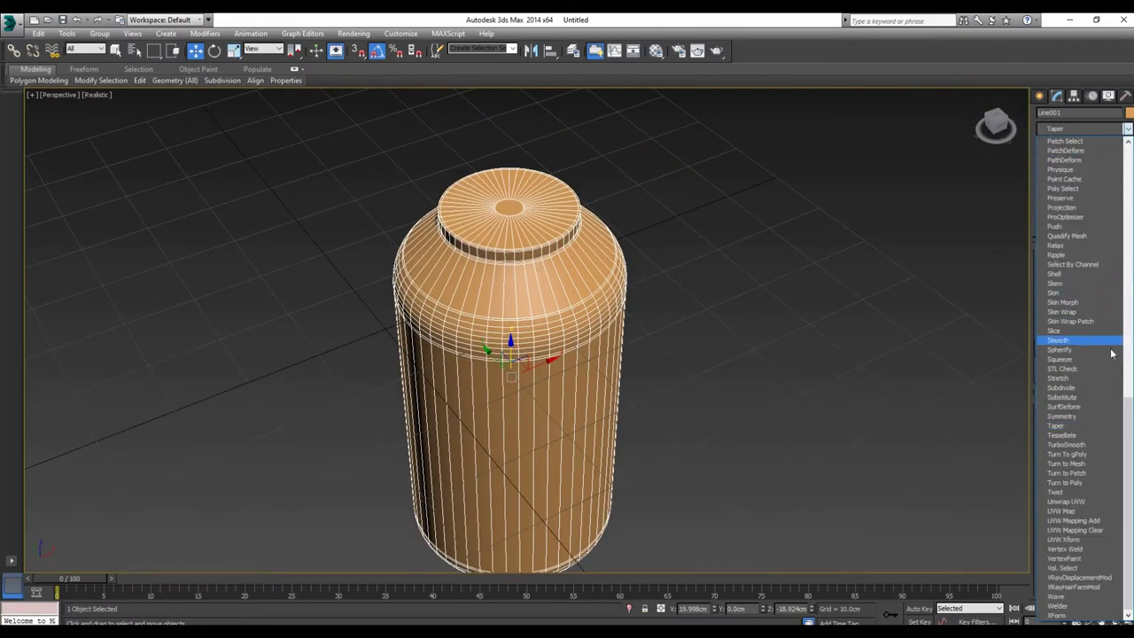
left_click(1067, 445)
left_click(1122, 269)
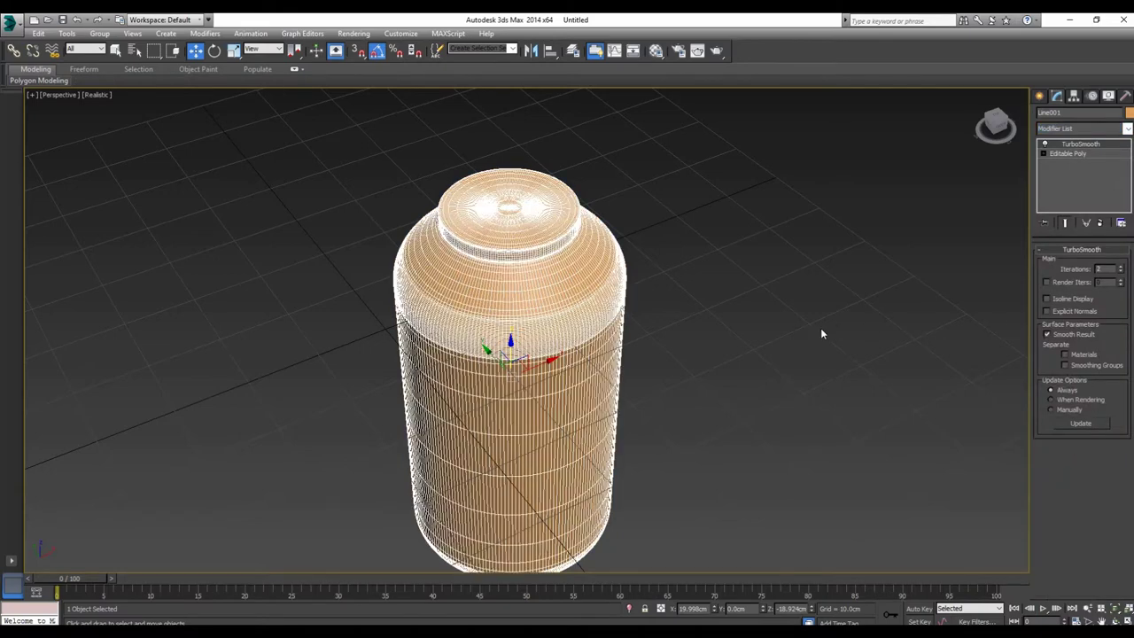
scroll(821, 335, "down", 2)
left_click(782, 331)
mouse_move(848, 357)
middle_mouse_down()
mouse_move(549, 407)
mouse_move(731, 438)
mouse_move(767, 271)
mouse_move(818, 375)
mouse_move(754, 342)
mouse_move(724, 387)
mouse_move(615, 190)
mouse_move(683, 316)
mouse_move(673, 456)
middle_mouse_up()
Step: Add two connecting edge loops across the green tube's shaft edges
left_click(675, 454)
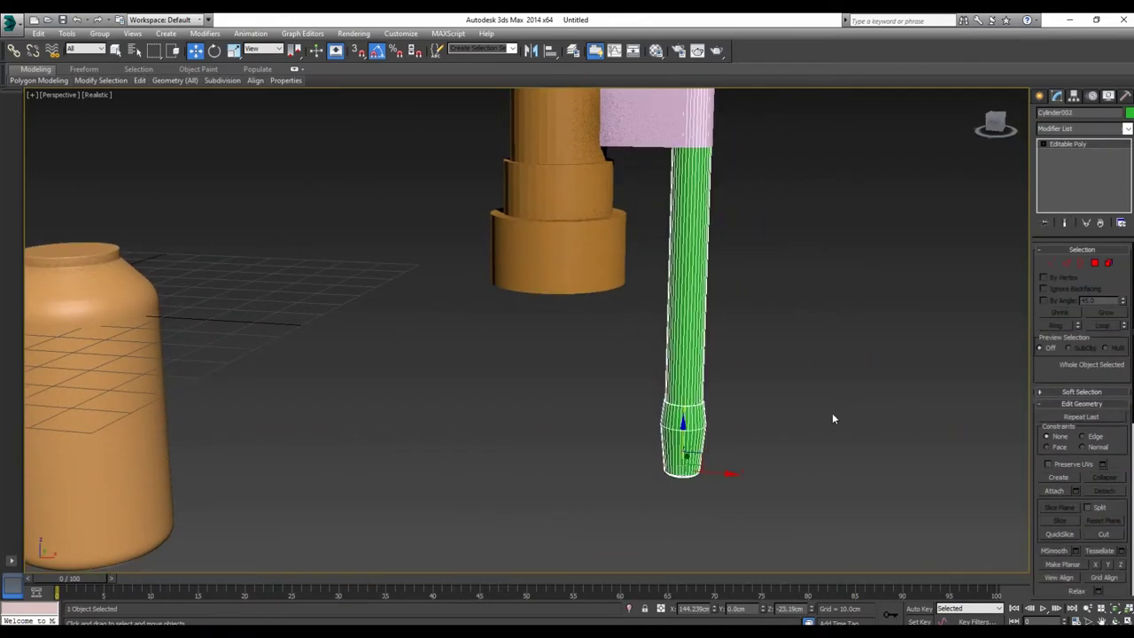
left_click(1066, 263)
left_click_drag(791, 295, 638, 307)
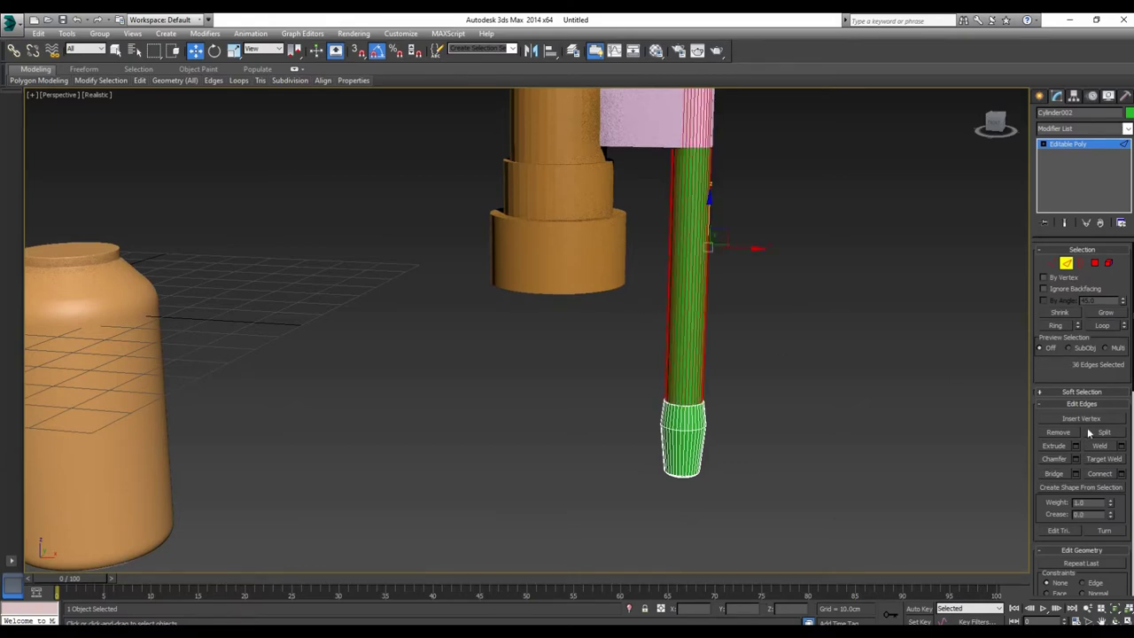
left_click(1119, 473)
mouse_move(771, 347)
middle_mouse_down("alt")
mouse_move(698, 367)
mouse_move(505, 341)
middle_mouse_up("alt")
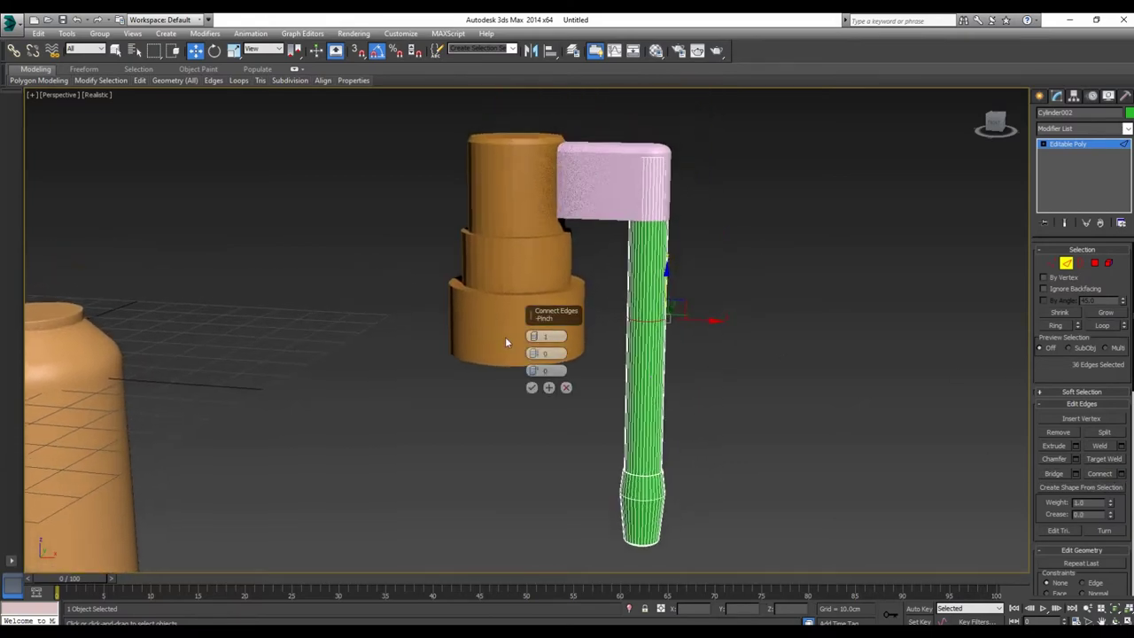
left_click_drag(535, 337, 602, 112)
left_click(532, 387)
Step: Add two edge loops with Pinch 89 across the tube's lower band
scroll(650, 491, "up", 3)
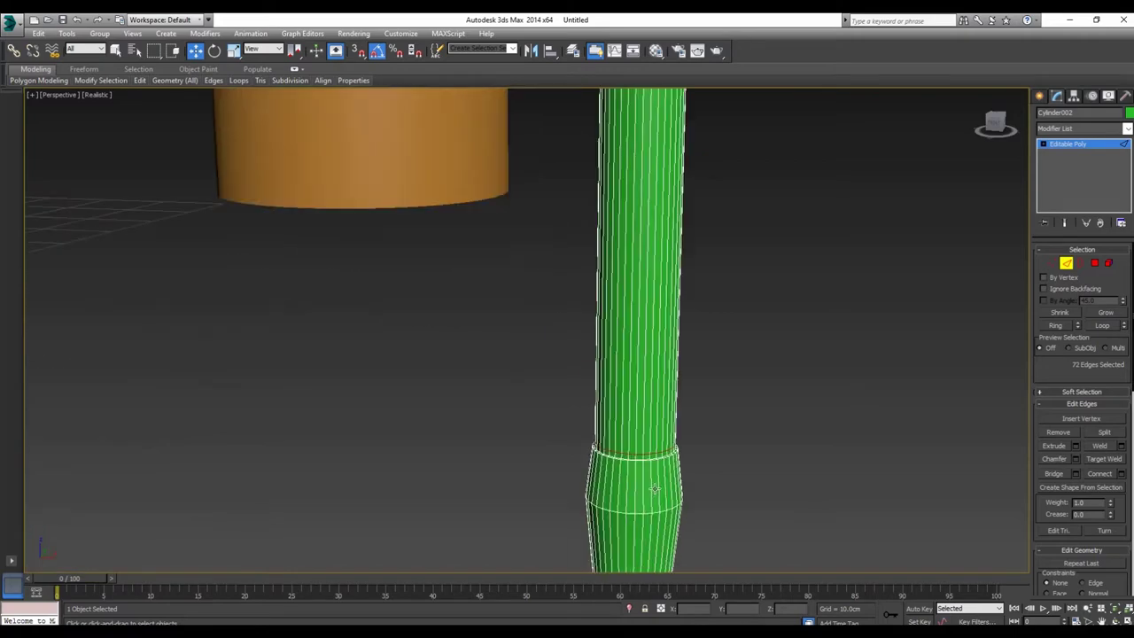
scroll(644, 483, "up", 2)
left_click(644, 479)
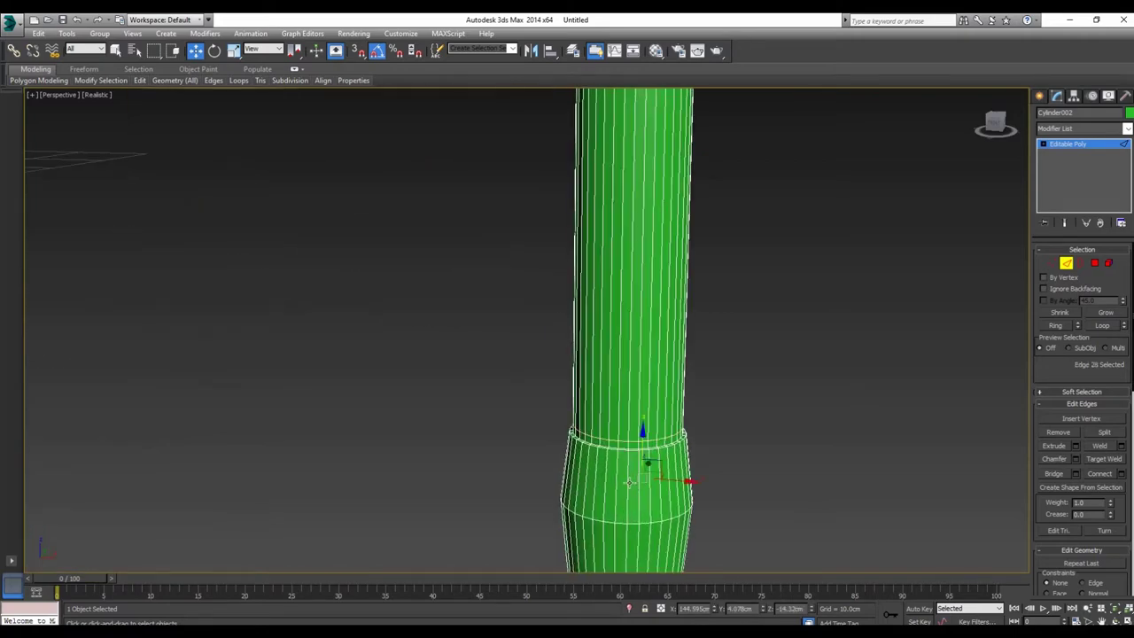
left_click(629, 485, "shift")
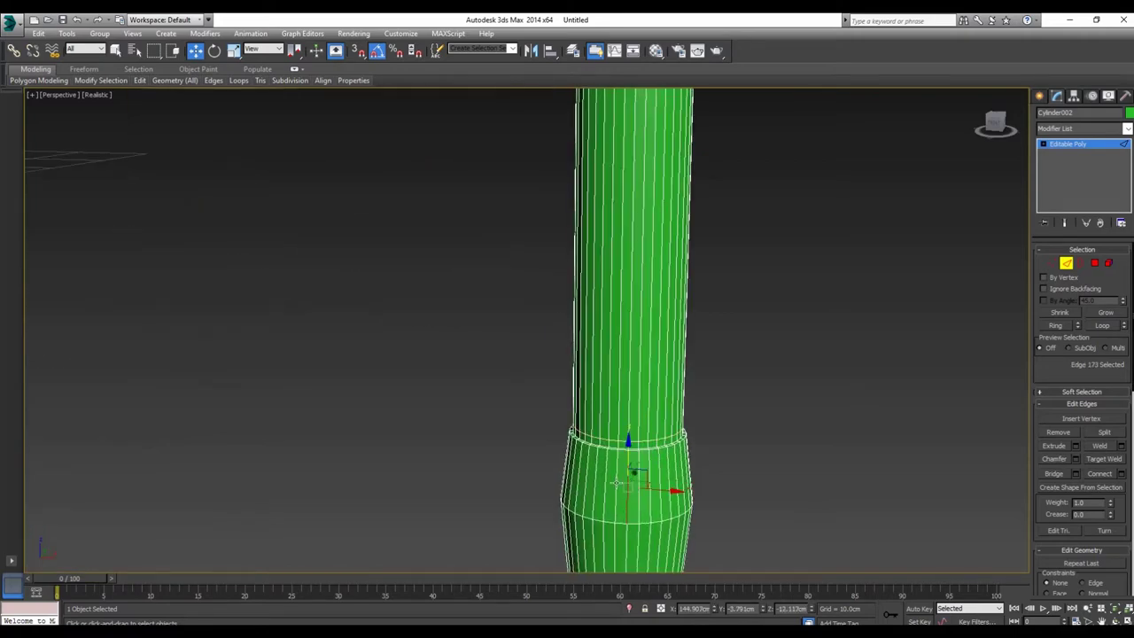
left_click(1121, 473)
left_click_drag(533, 354, 536, 373)
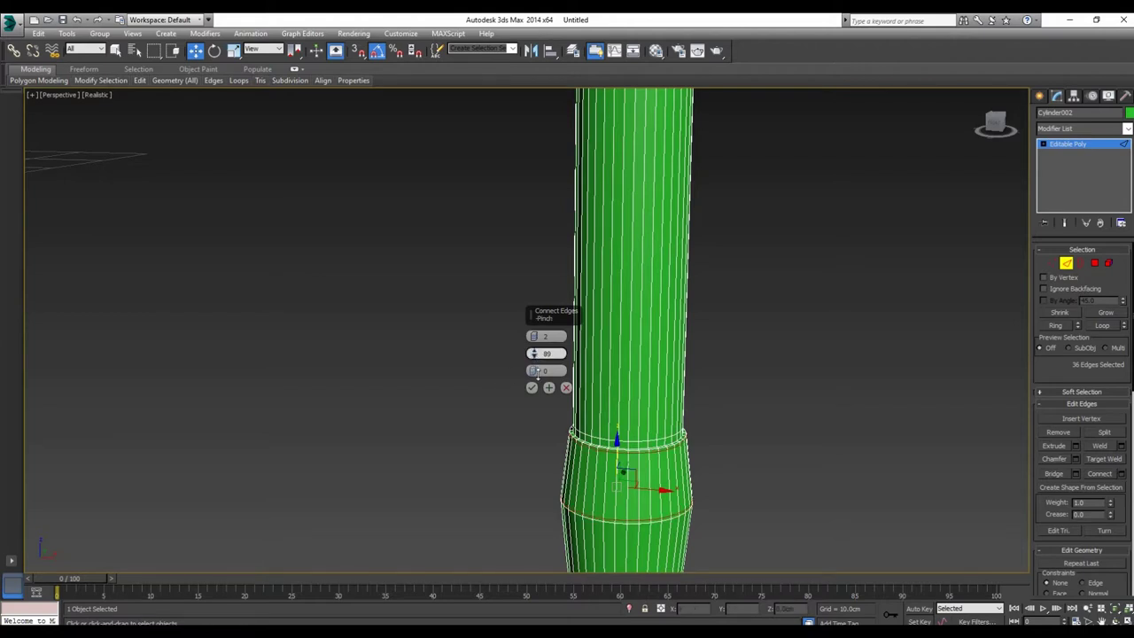
left_click(532, 387)
Step: Add the same pinched edge loops across the tube's bottom band
middle_click_drag(652, 462, 645, 432)
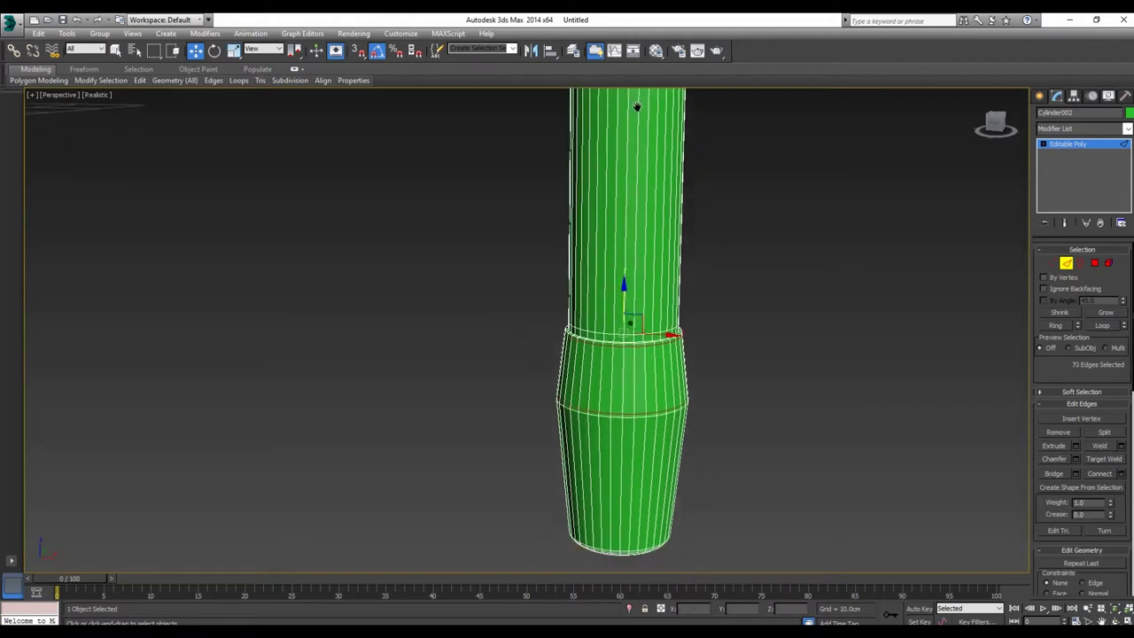
left_click(632, 535)
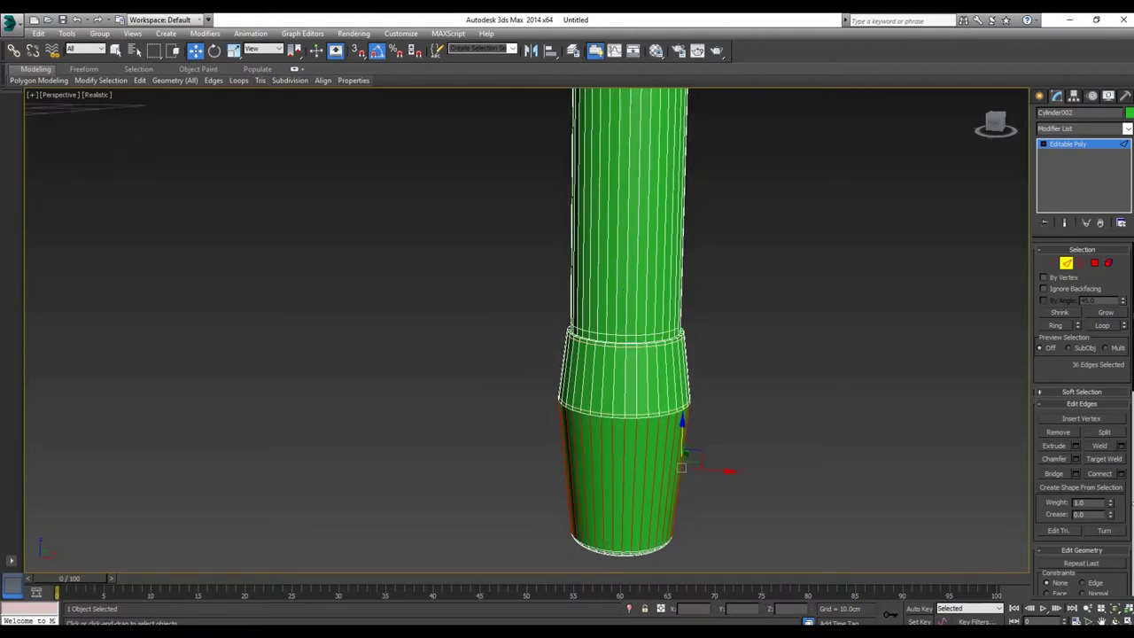
left_click(1120, 473)
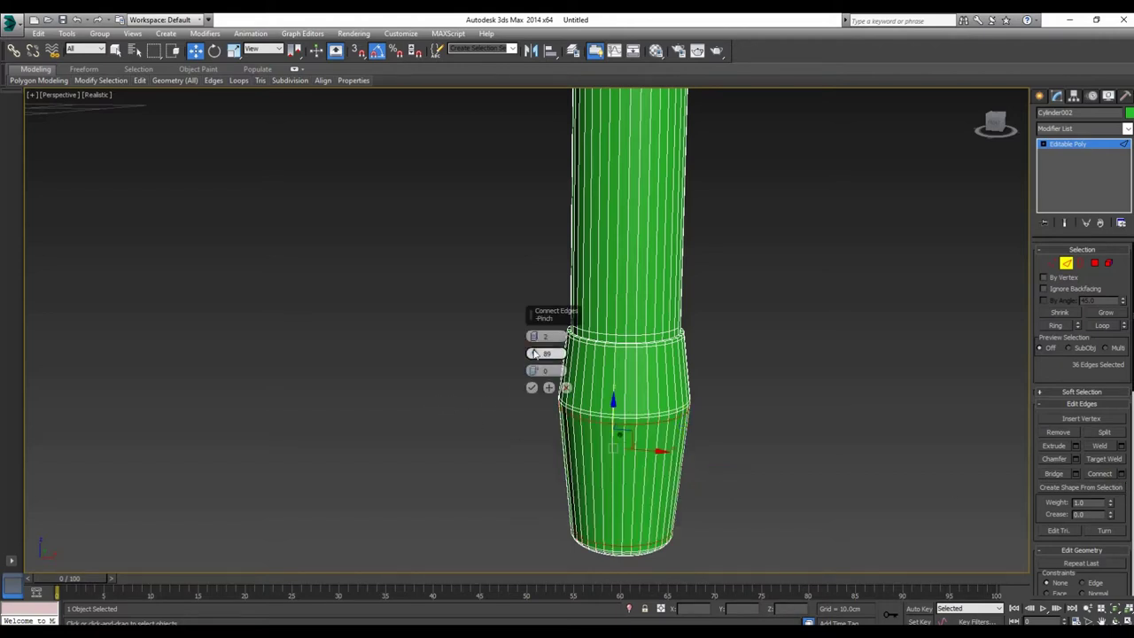
left_click(531, 387)
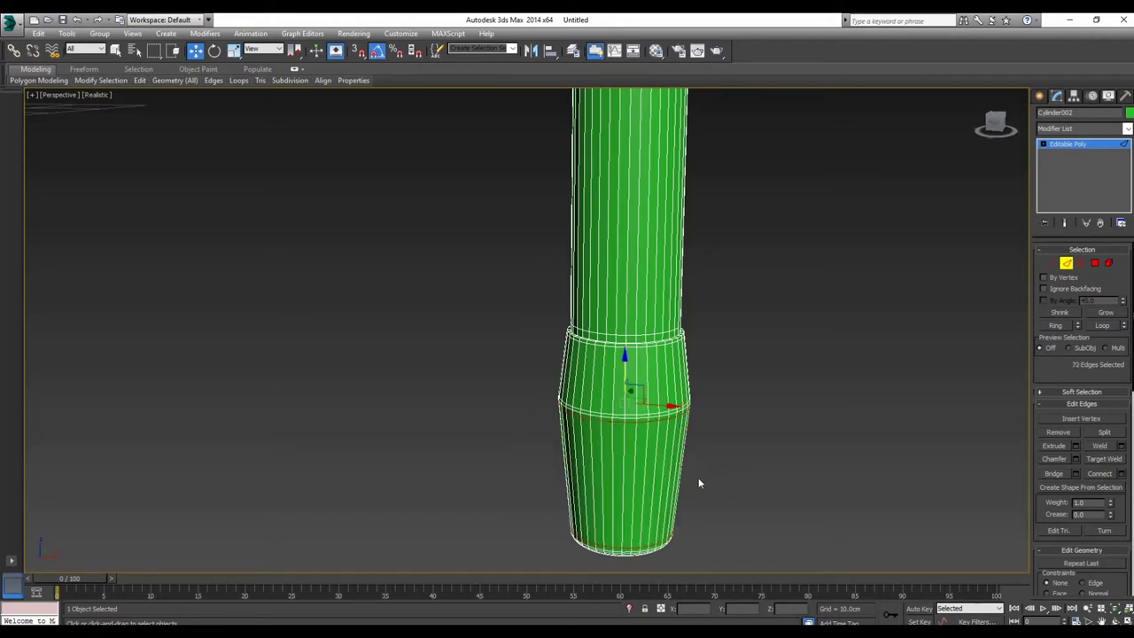
mouse_move(699, 483)
middle_mouse_down("alt")
mouse_move(688, 412)
mouse_move(665, 506)
middle_mouse_up("alt")
mouse_move(694, 309)
middle_mouse_down("alt")
mouse_move(668, 533)
mouse_move(671, 355)
middle_mouse_up("alt")
Step: Isolate the green tube and inset its top face into a tiny centre disc
scroll(668, 533, "down", 3)
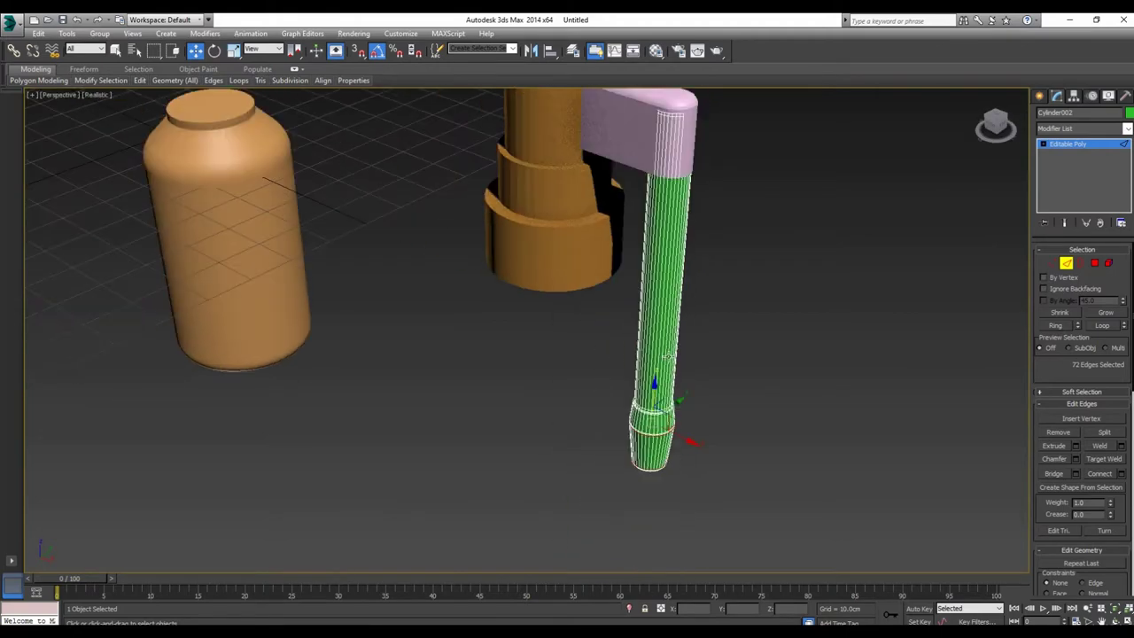
middle_click_drag(693, 182, 603, 461, "alt")
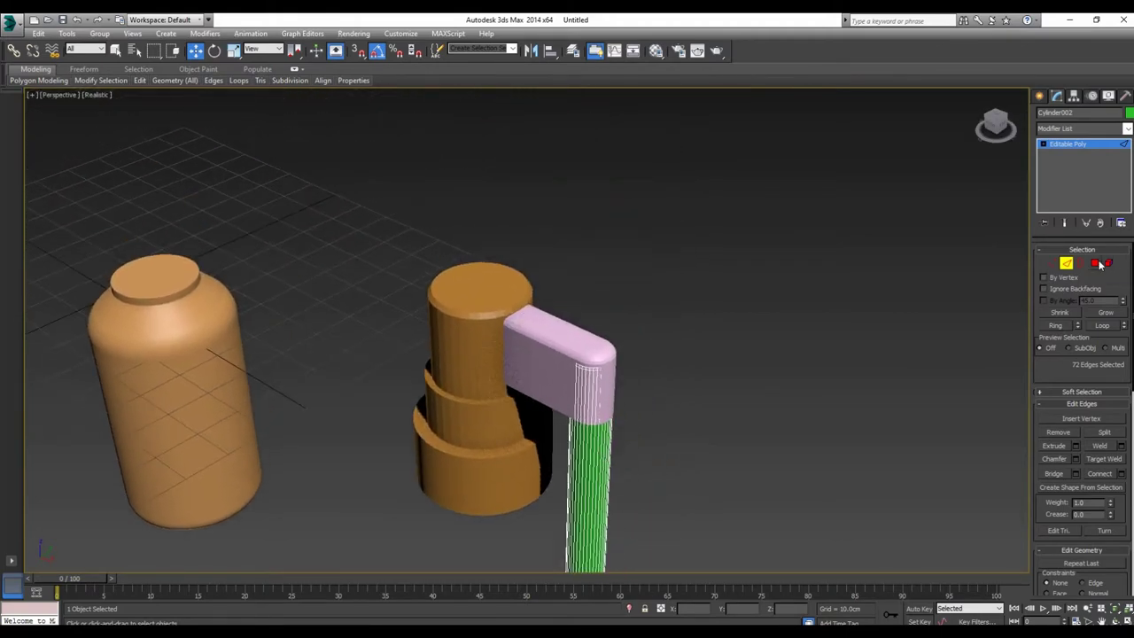
key("4")
left_click(589, 363)
scroll(594, 321, "up", 4)
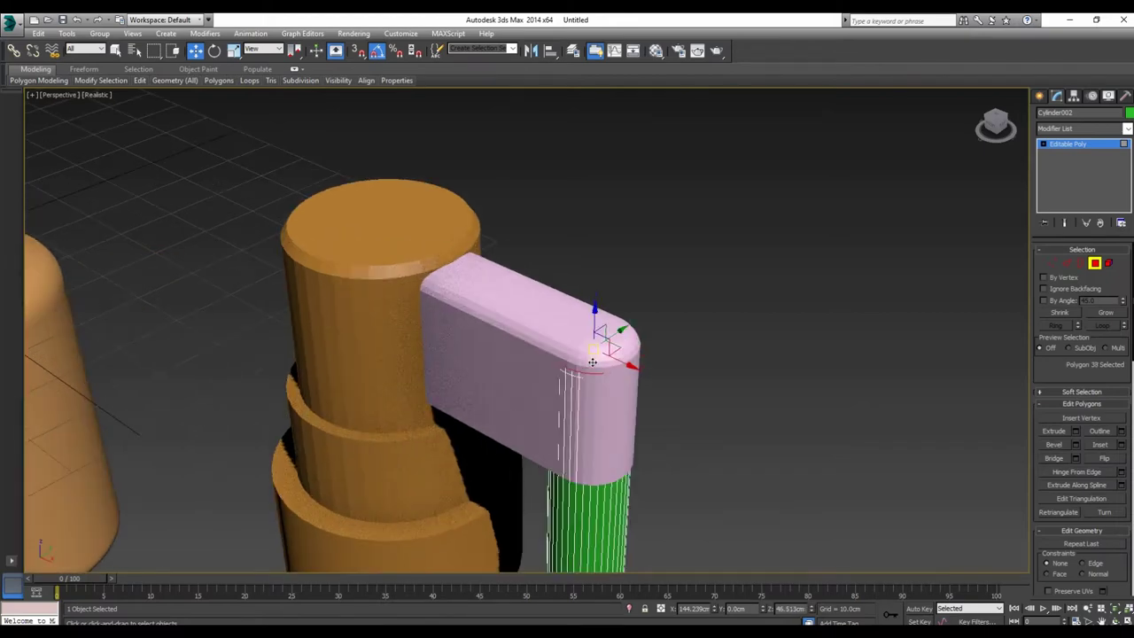
scroll(593, 321, "up", 2)
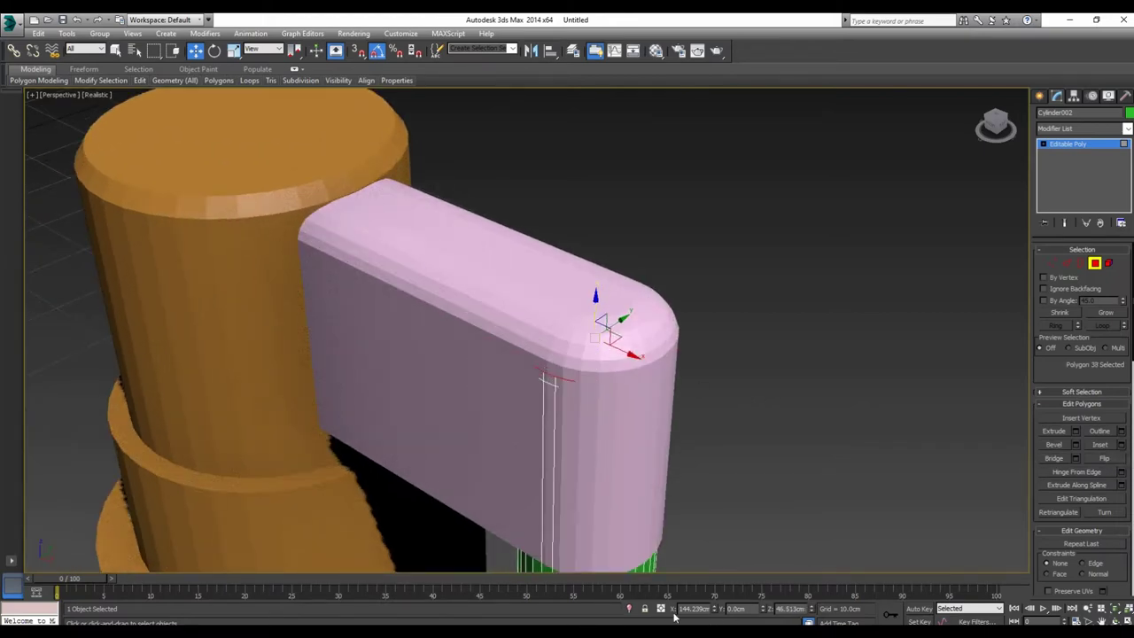
left_click(629, 610)
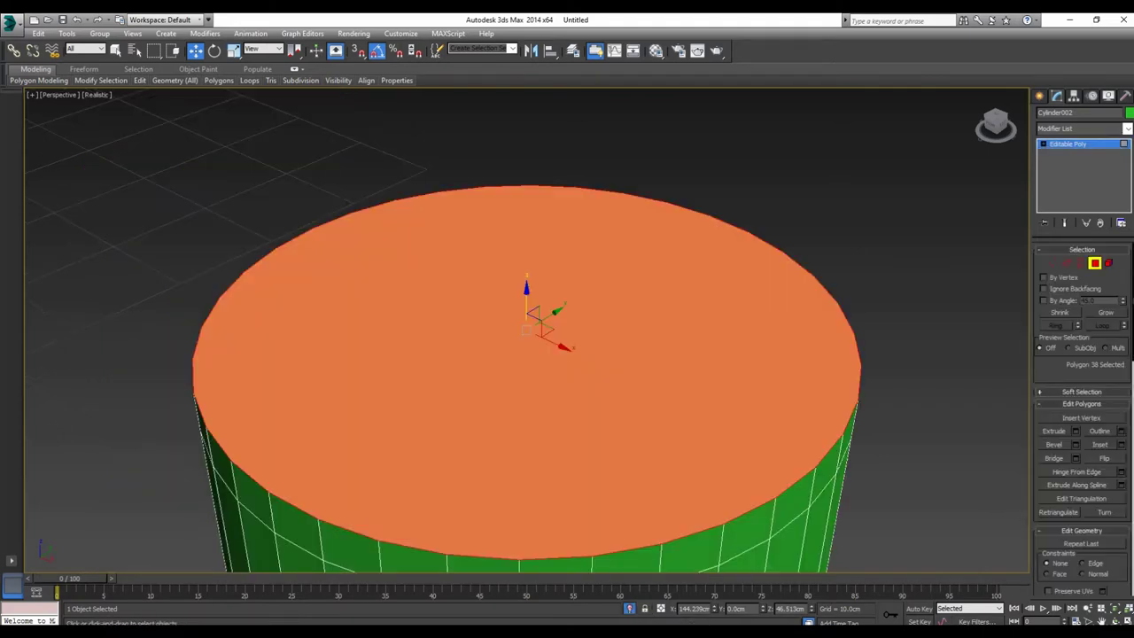
left_click(1122, 446)
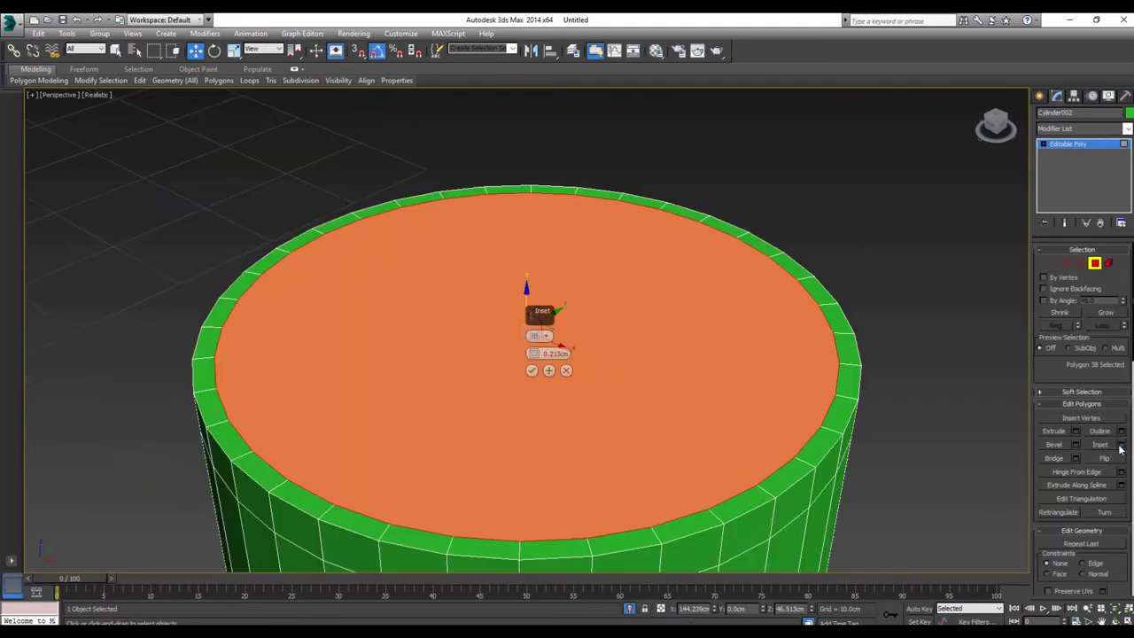
left_click_drag(533, 356, 546, 328)
left_click(531, 371)
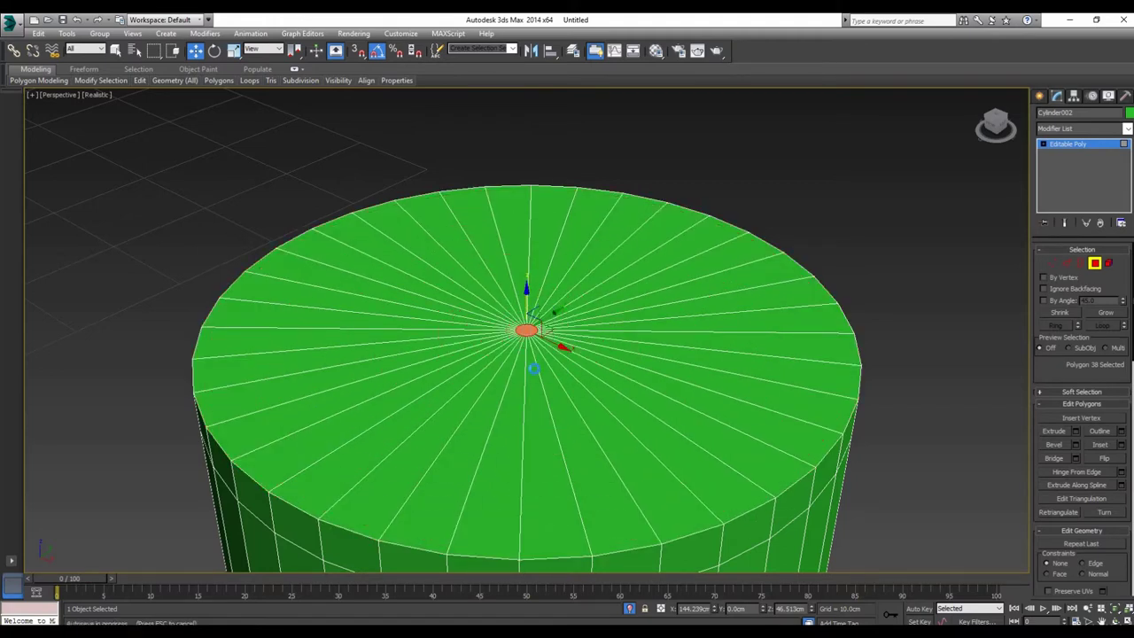
Step: Connect the top's radial spoke edges with a new edge ring near the rim
left_click(1066, 263)
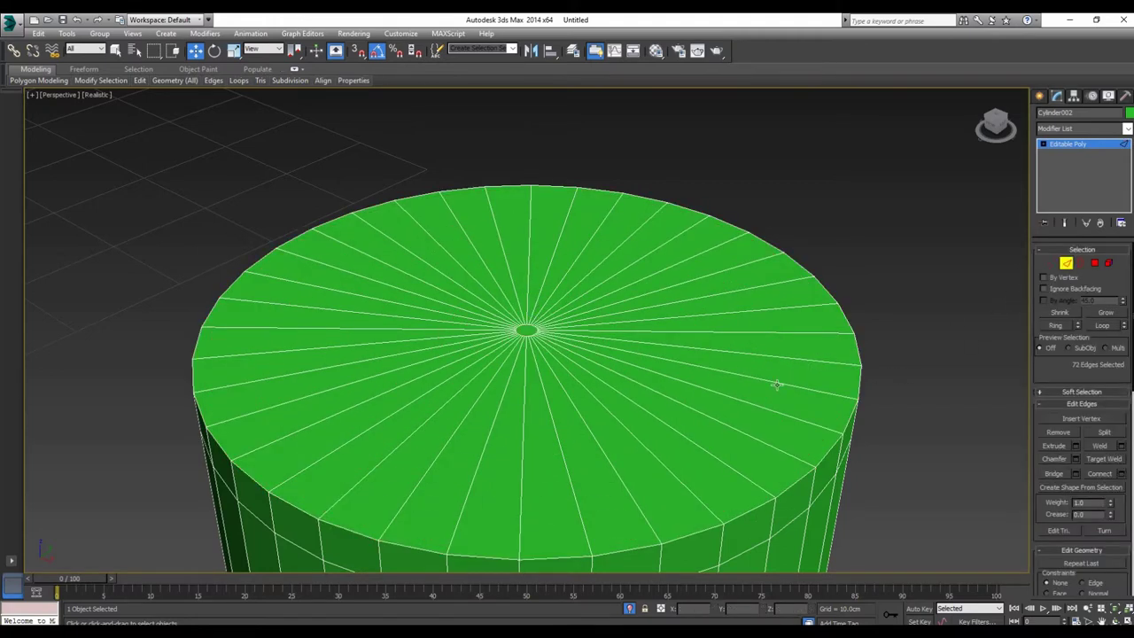
left_click(801, 359)
left_click(792, 388, "shift")
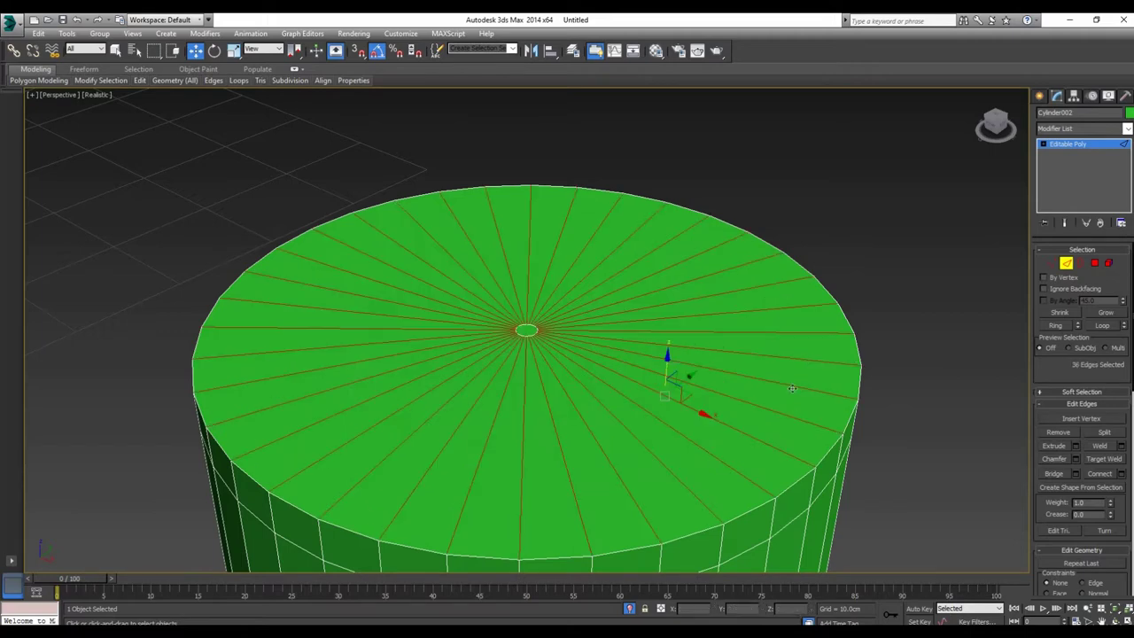
left_click(1121, 473)
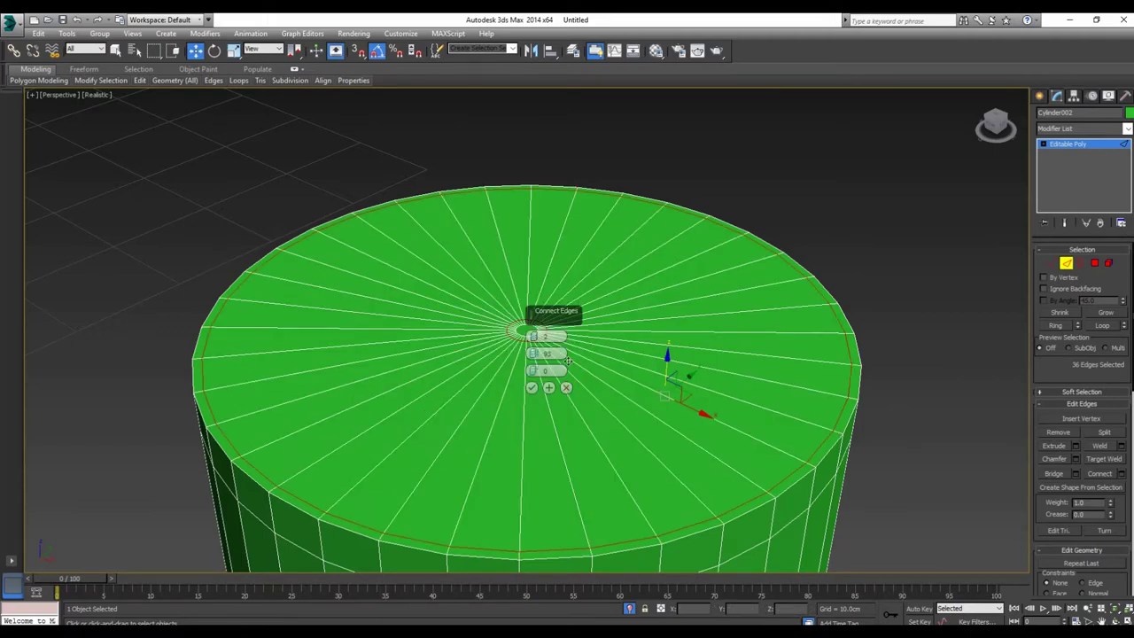
left_click(532, 387)
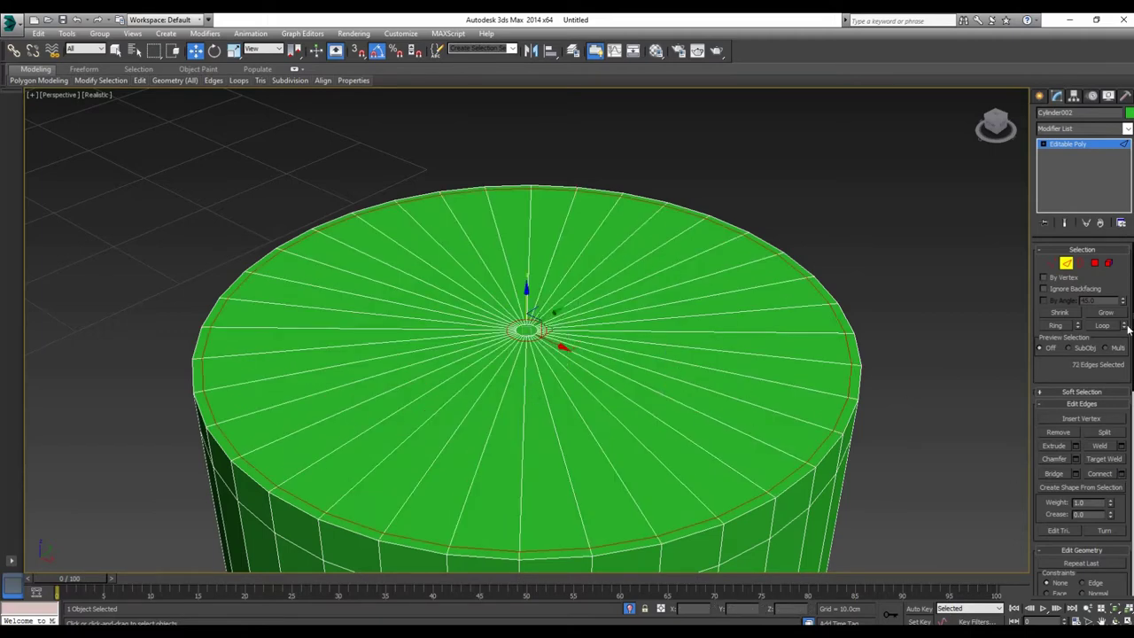
left_click(1066, 264)
Step: Restore the full scene and select the pink nozzle Rectangle001
left_click(630, 607)
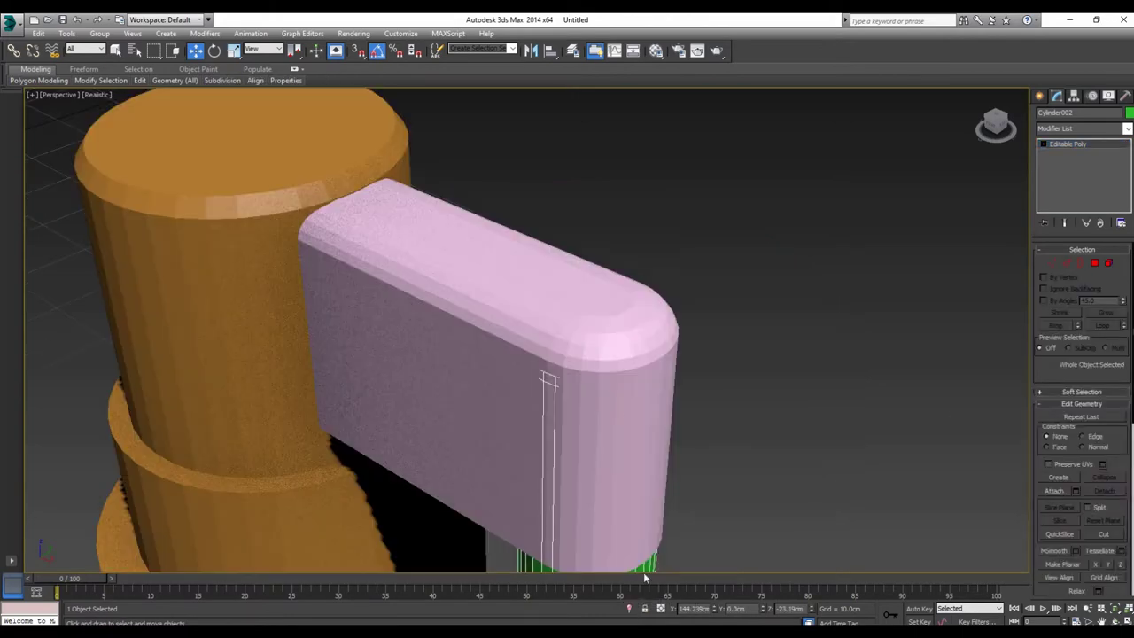
scroll(630, 333, "down", 5)
mouse_move(630, 333)
middle_mouse_down("alt")
mouse_move(682, 316)
mouse_move(682, 258)
mouse_move(651, 390)
middle_mouse_up("alt")
left_click(584, 333)
scroll(583, 333, "up", 2)
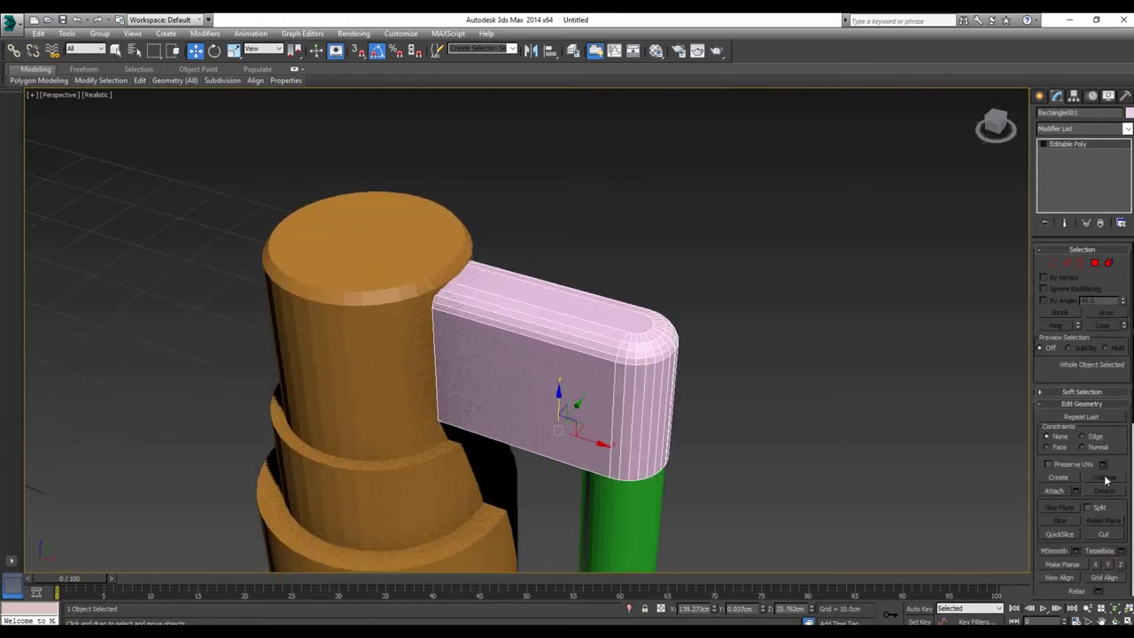
left_click_drag(1112, 514, 1121, 219)
Step: Turn Use NURMS Subdivision on and back off for the nozzle, returning to Edge mode
left_click(1051, 412)
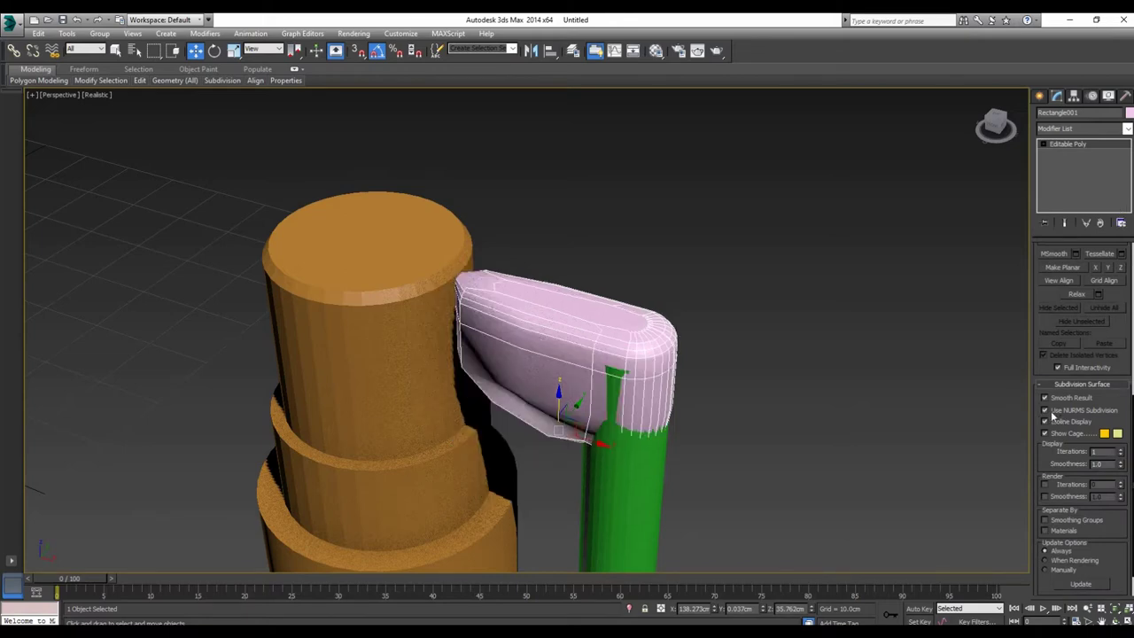
left_click(1051, 412)
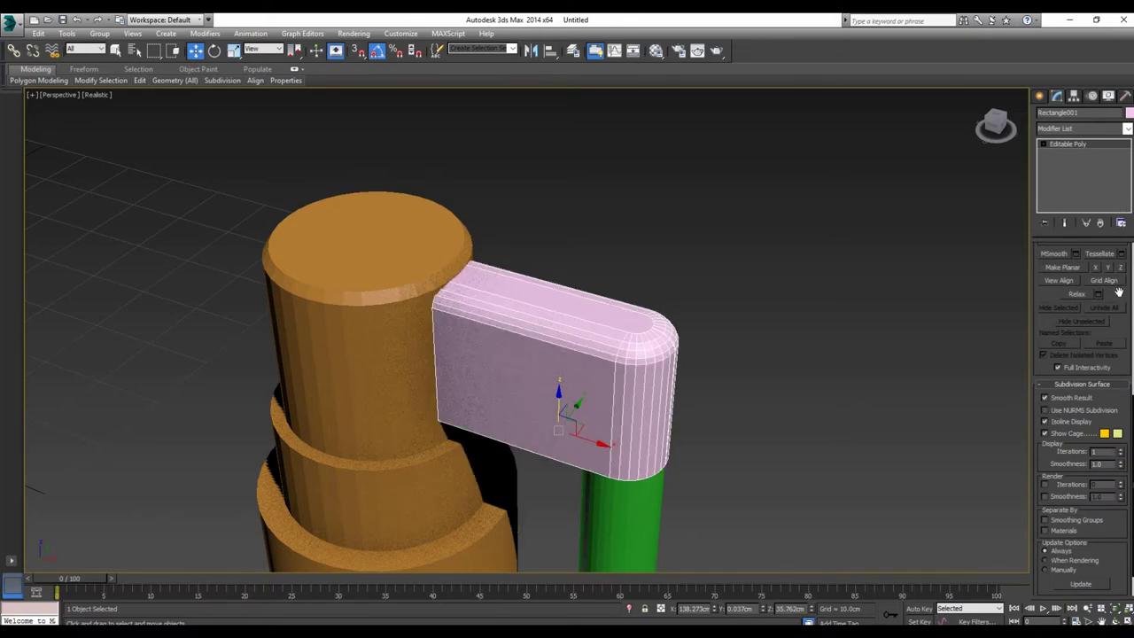
scroll(1119, 292, "up", 5)
left_click(1066, 263)
middle_click_drag(680, 442, 700, 395, "alt")
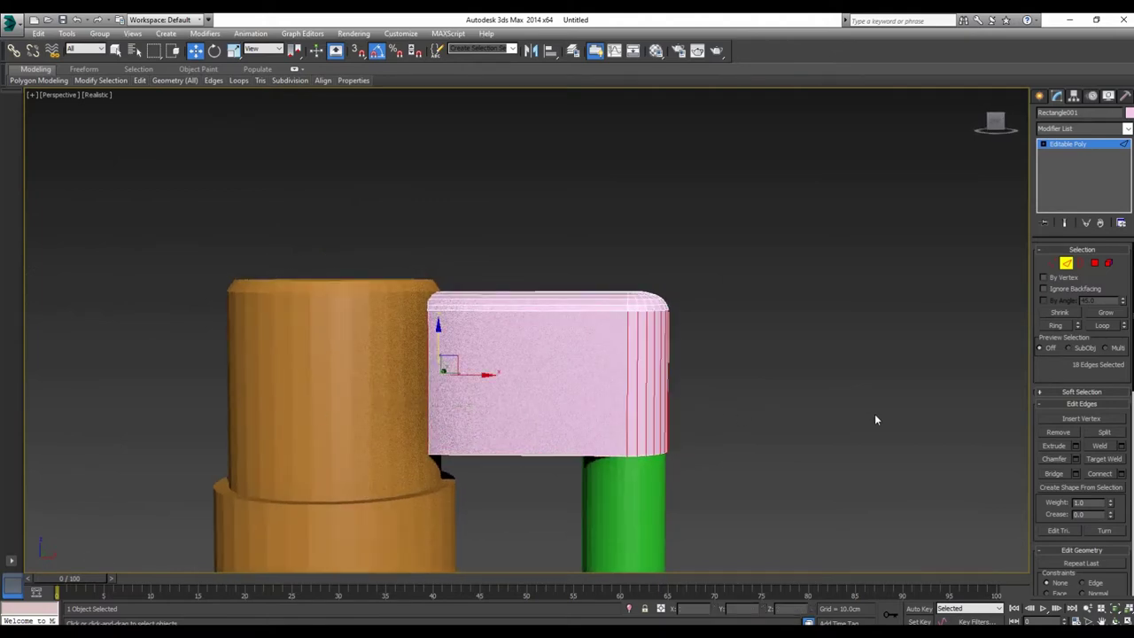
Step: Connect the selected nozzle edges using two segments instead of one
left_click(1121, 474)
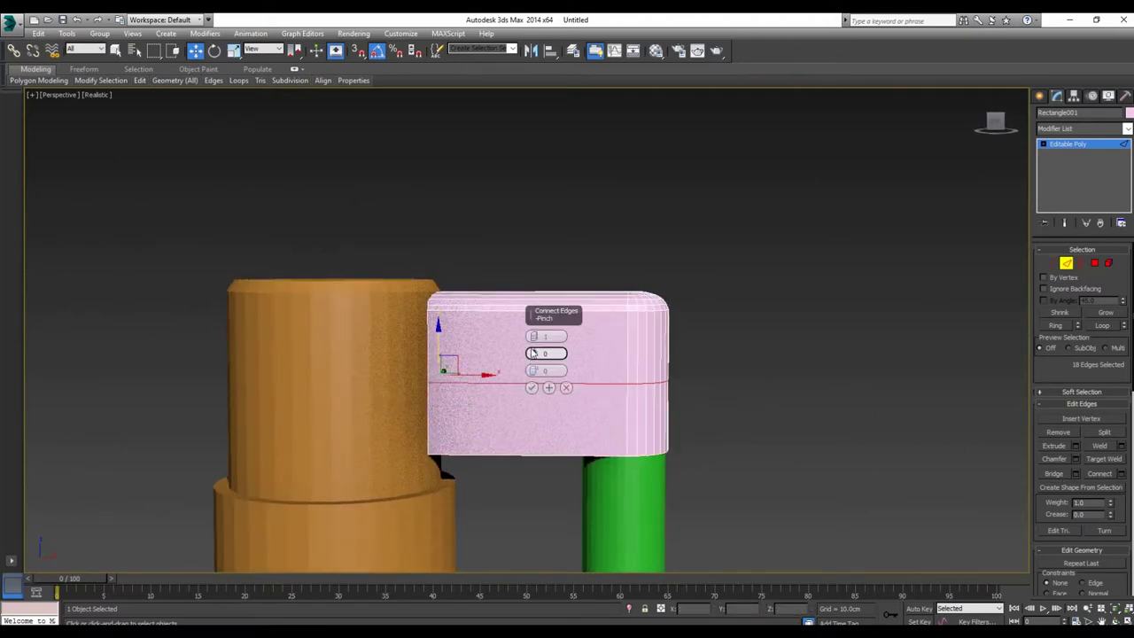
left_click_drag(533, 336, 585, 122)
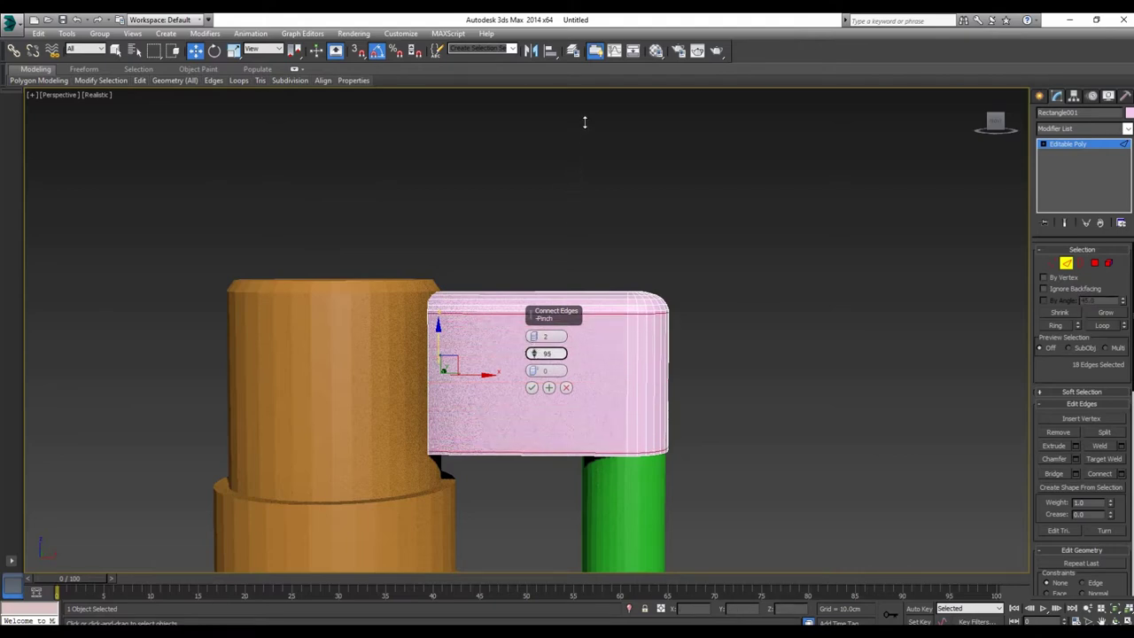
middle_click_drag(728, 440, 650, 374, "alt")
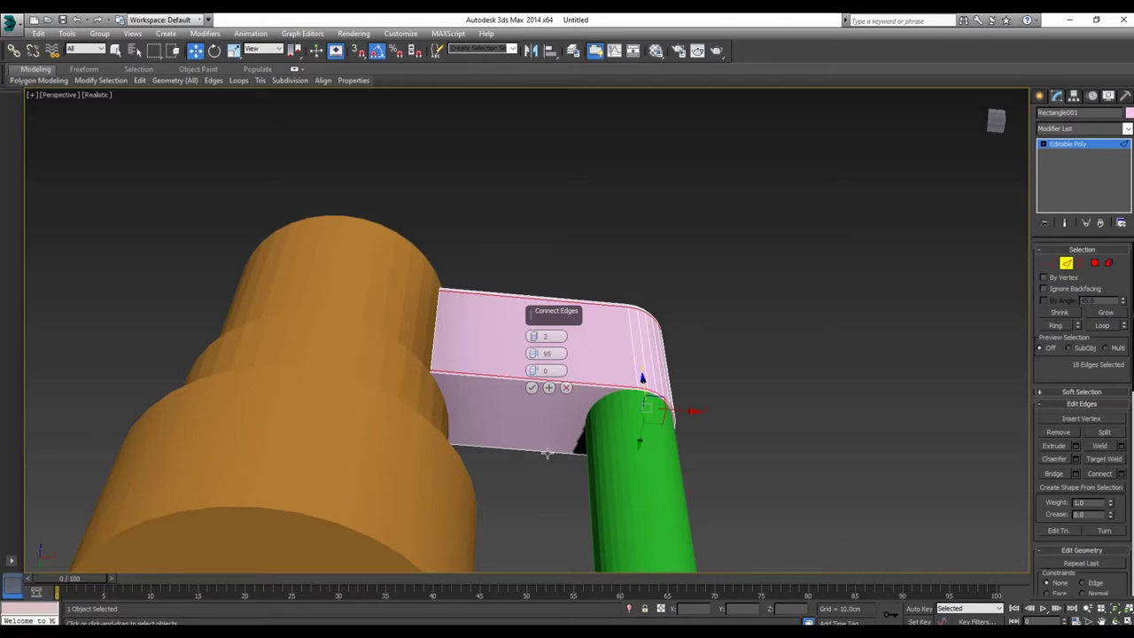
Step: Select the nozzle's front face while viewing it from above
left_click(547, 455)
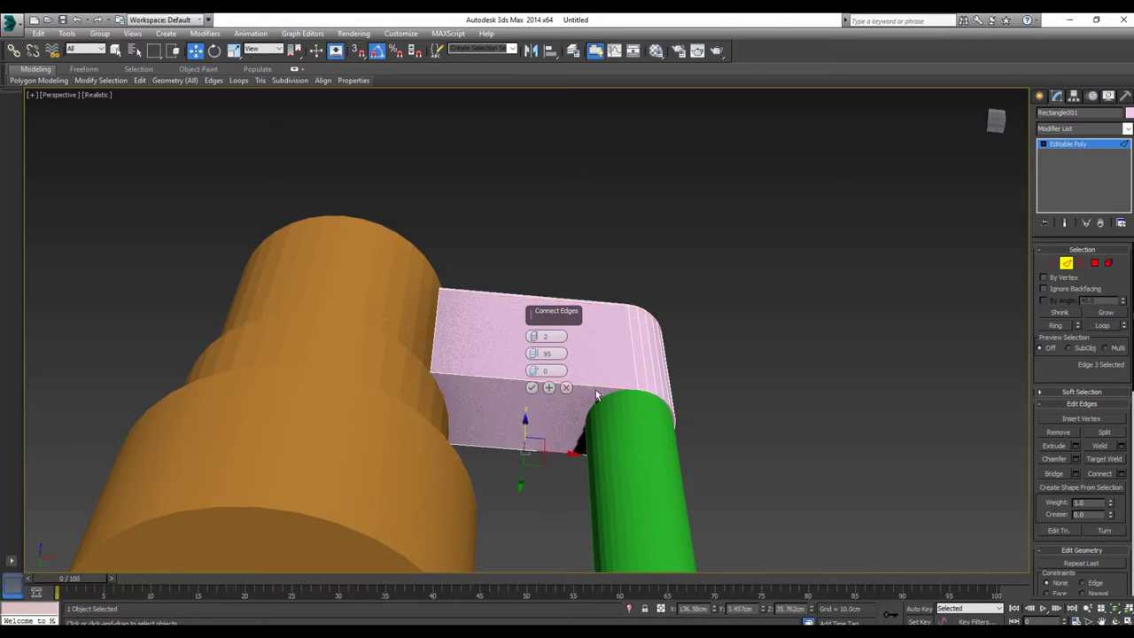
key("4")
left_click(534, 411)
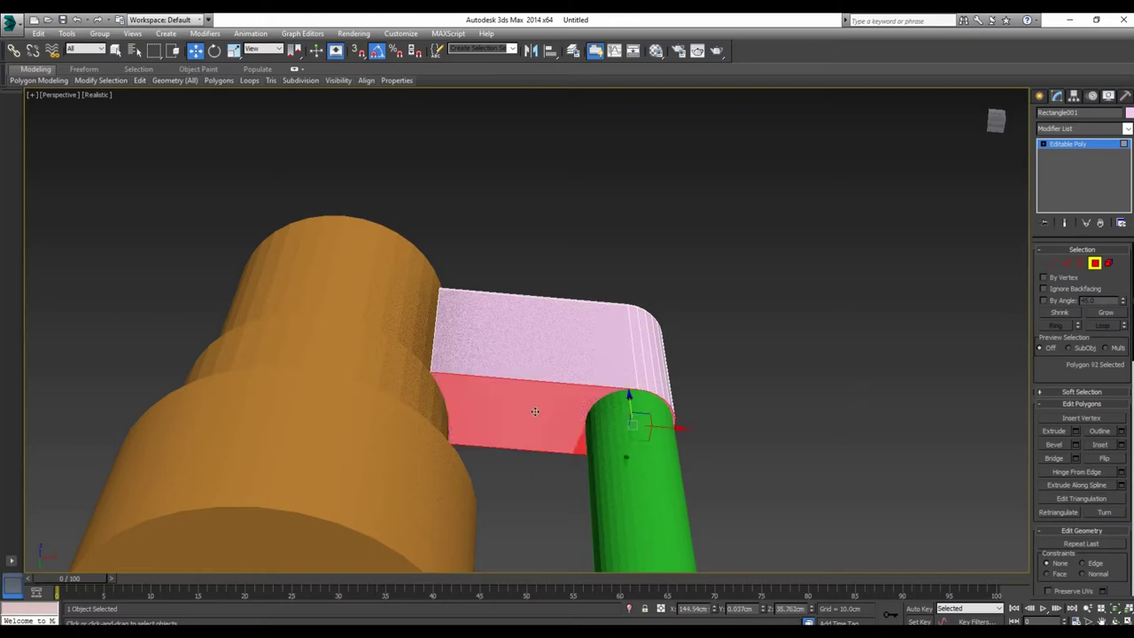
mouse_move(621, 441)
middle_mouse_down("alt")
mouse_move(616, 508)
mouse_move(531, 475)
mouse_move(620, 416)
mouse_move(608, 470)
mouse_move(620, 392)
mouse_move(633, 416)
middle_mouse_up("alt")
left_click(598, 338)
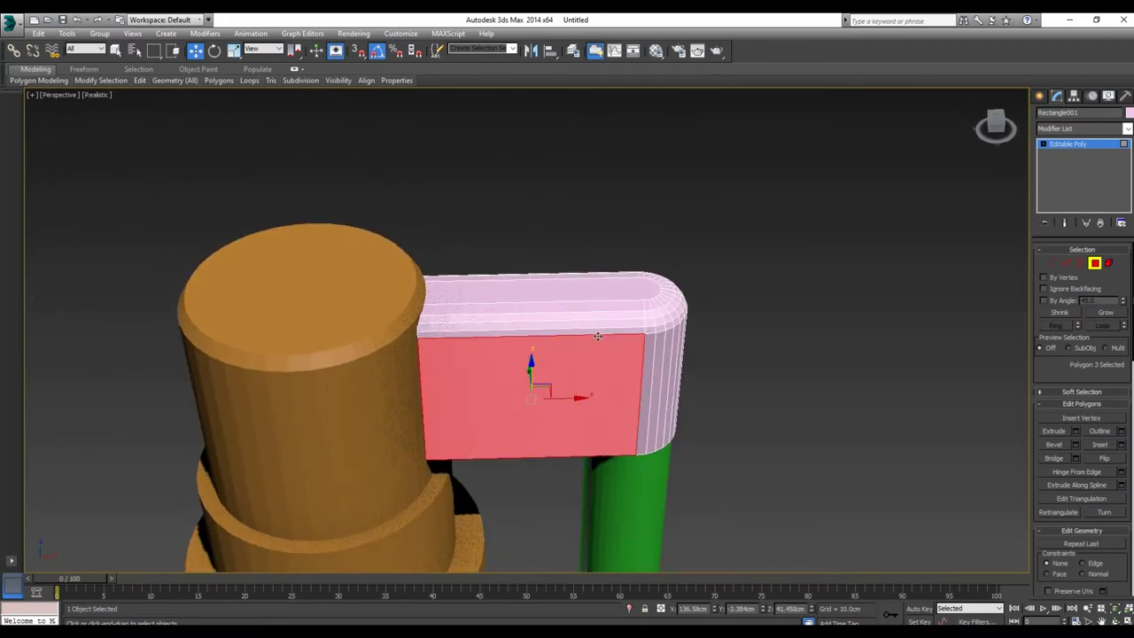
Step: Ring-select the edges across the nozzle top and connect two loops pinched to 95
left_click(1066, 263)
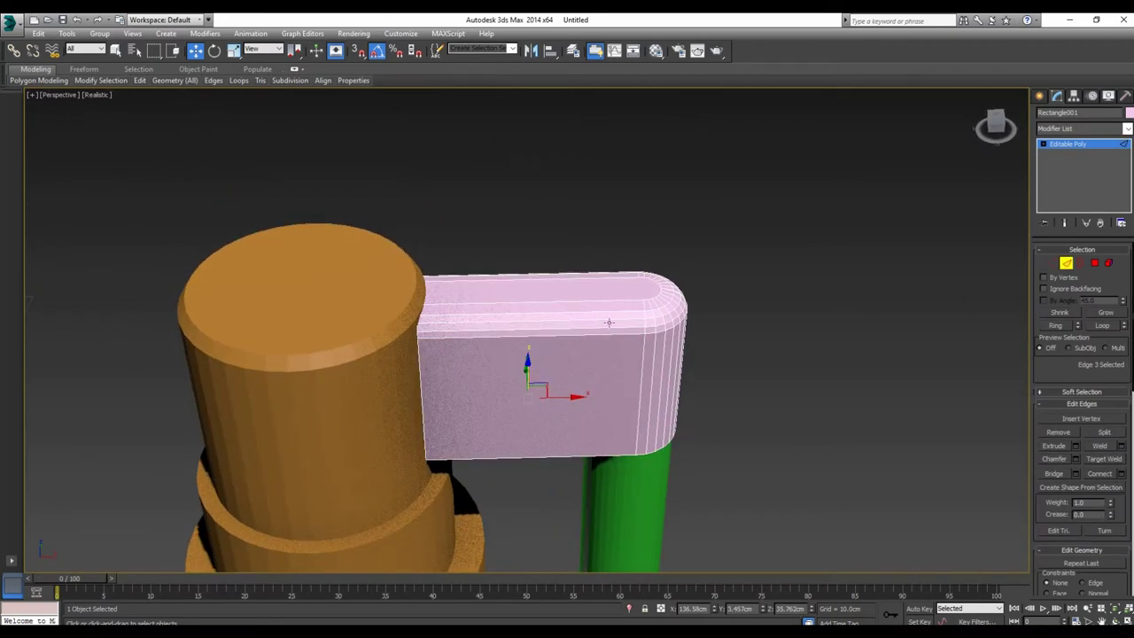
left_click(603, 330)
left_click(605, 335, "ctrl")
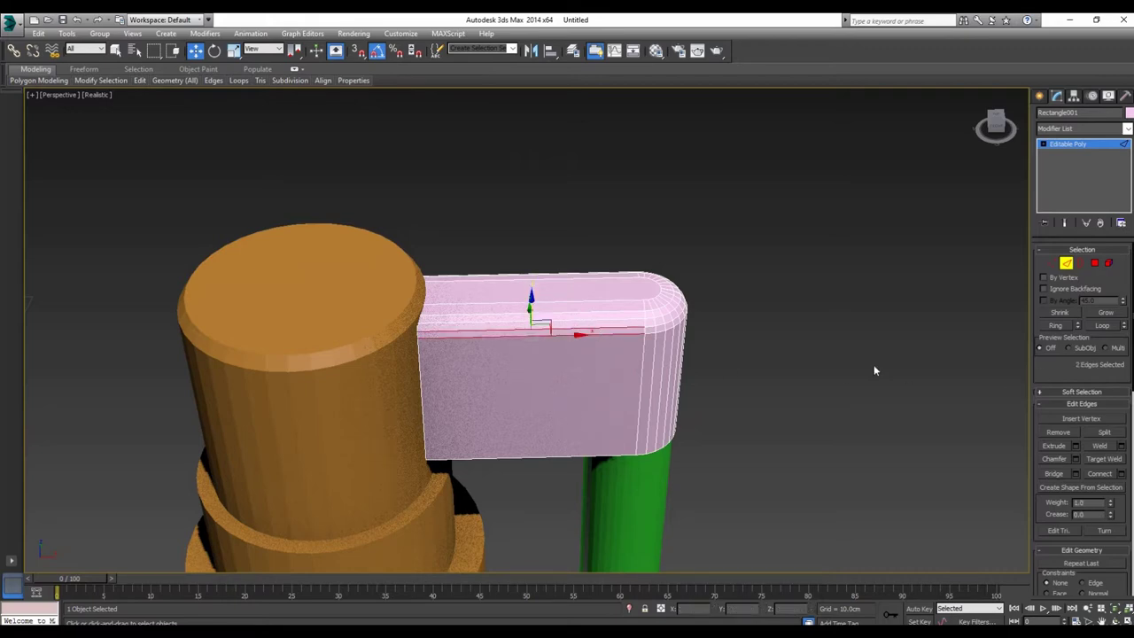
left_click(1065, 326)
middle_click_drag(944, 351, 569, 370, "alt")
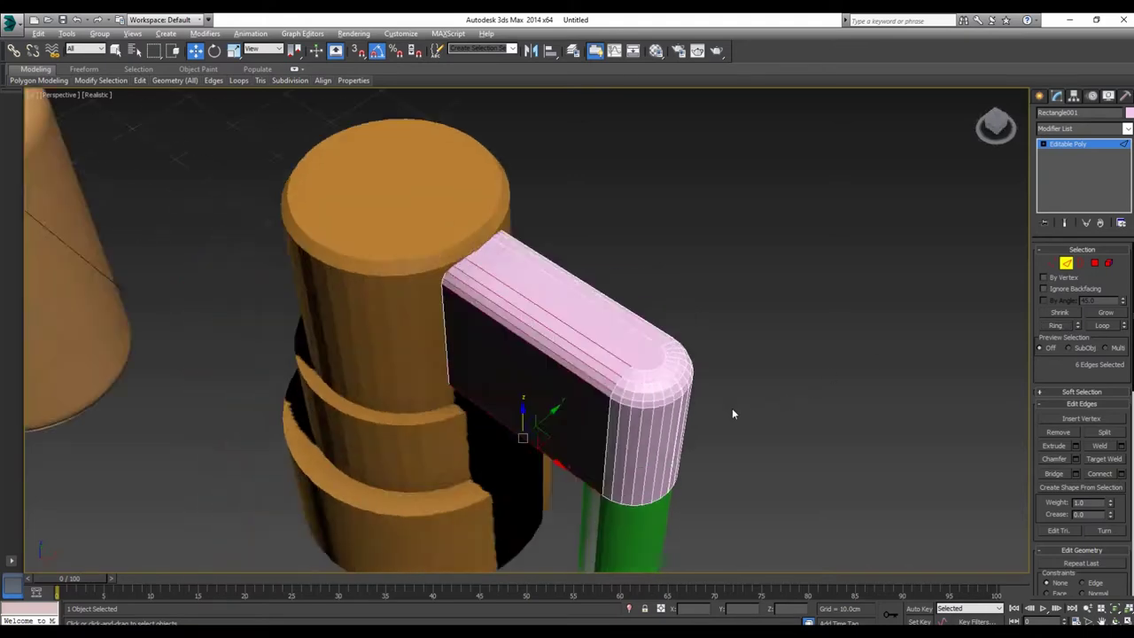
left_click(569, 351, "ctrl")
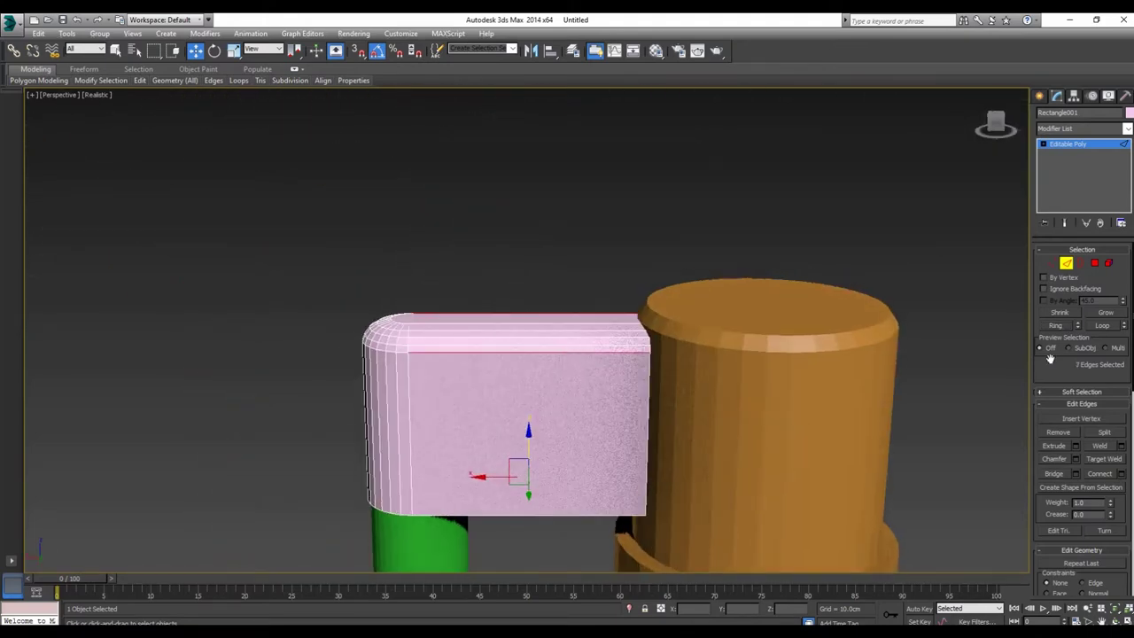
left_click(1056, 326)
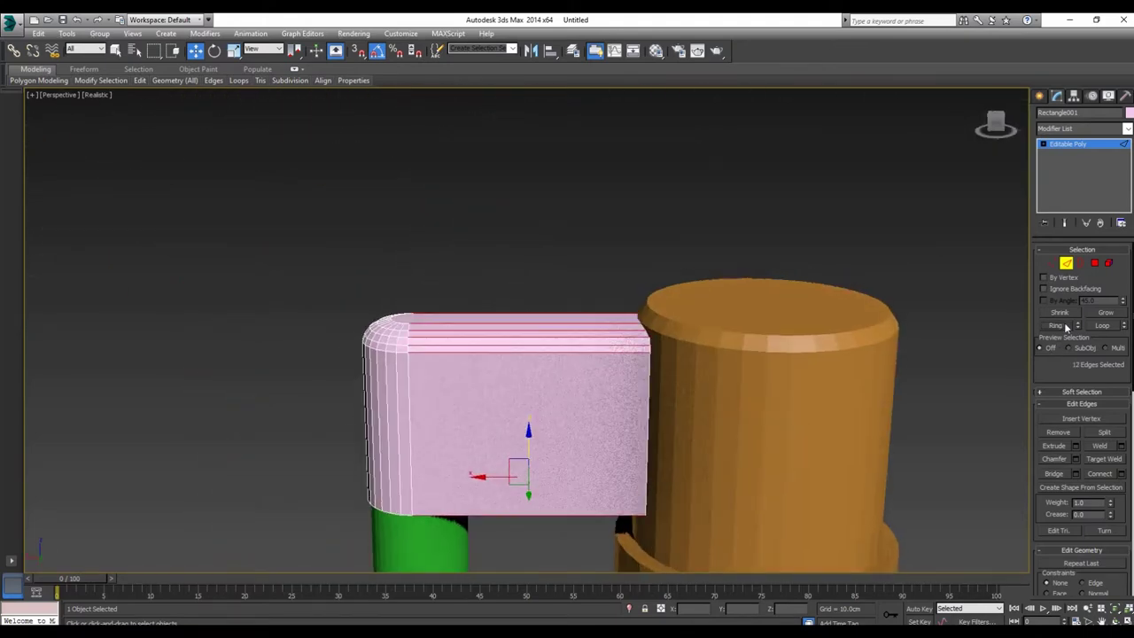
left_click(1122, 475)
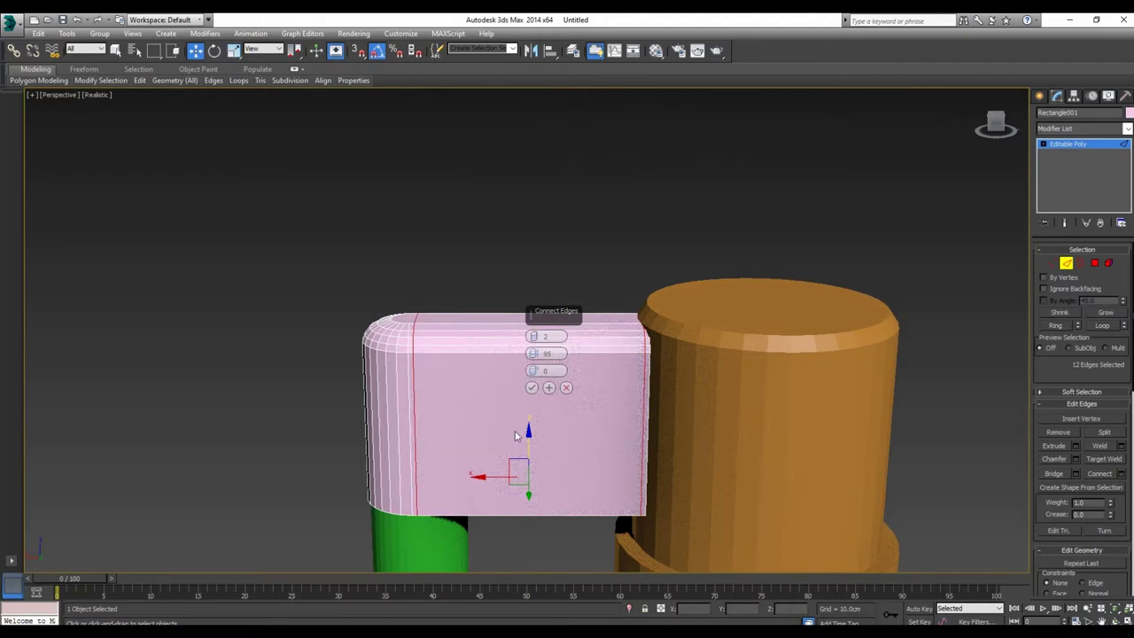
left_click(531, 388)
mouse_move(534, 398)
middle_mouse_down("alt")
mouse_move(519, 407)
mouse_move(533, 341)
mouse_move(580, 314)
mouse_move(540, 279)
middle_mouse_up("alt")
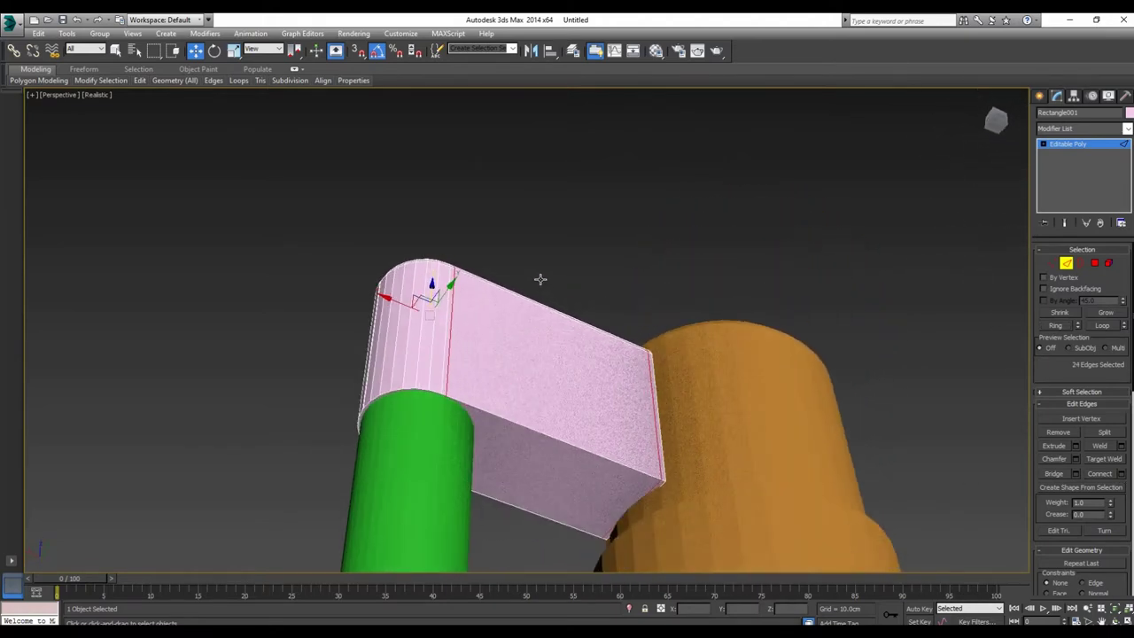
left_click(1070, 265)
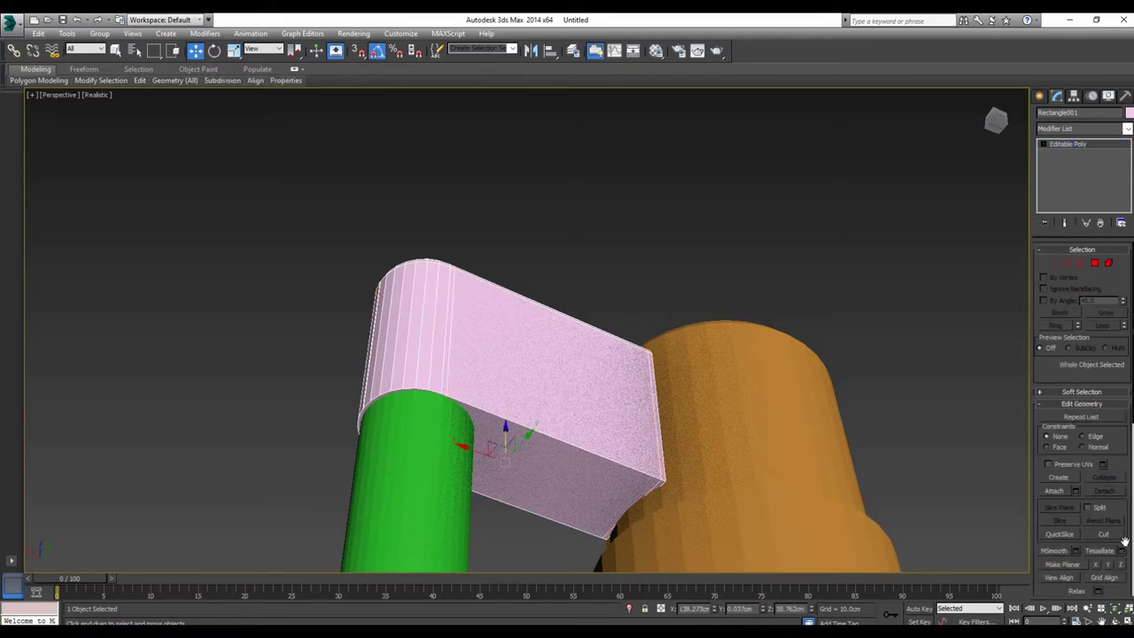
Step: Turn off Use NURMS subdivision smoothing on the pink nozzle
scroll(1125, 540, "down", 5)
left_click(1046, 445)
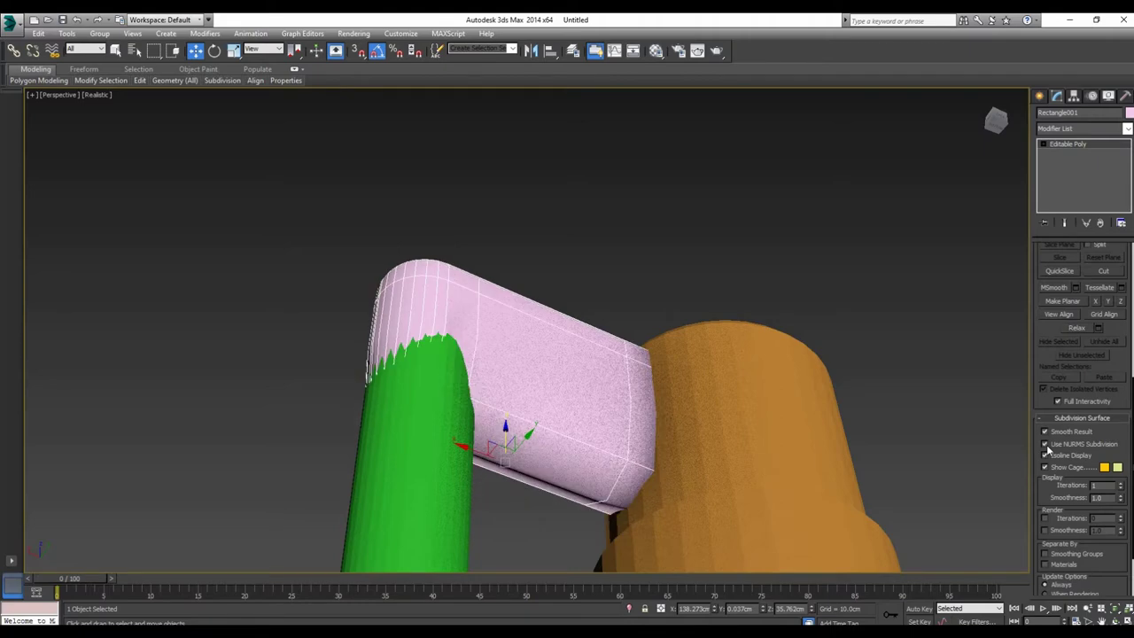
left_click(1047, 445)
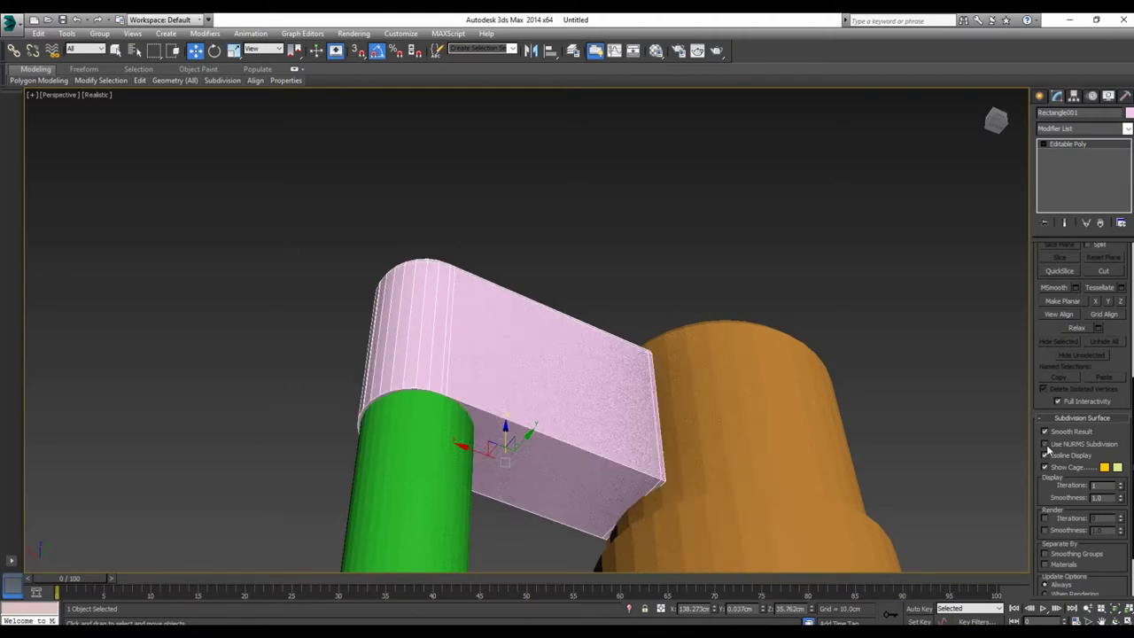
scroll(1127, 378, "up", 2)
scroll(1100, 305, "up", 2)
scroll(1063, 322, "up", 1)
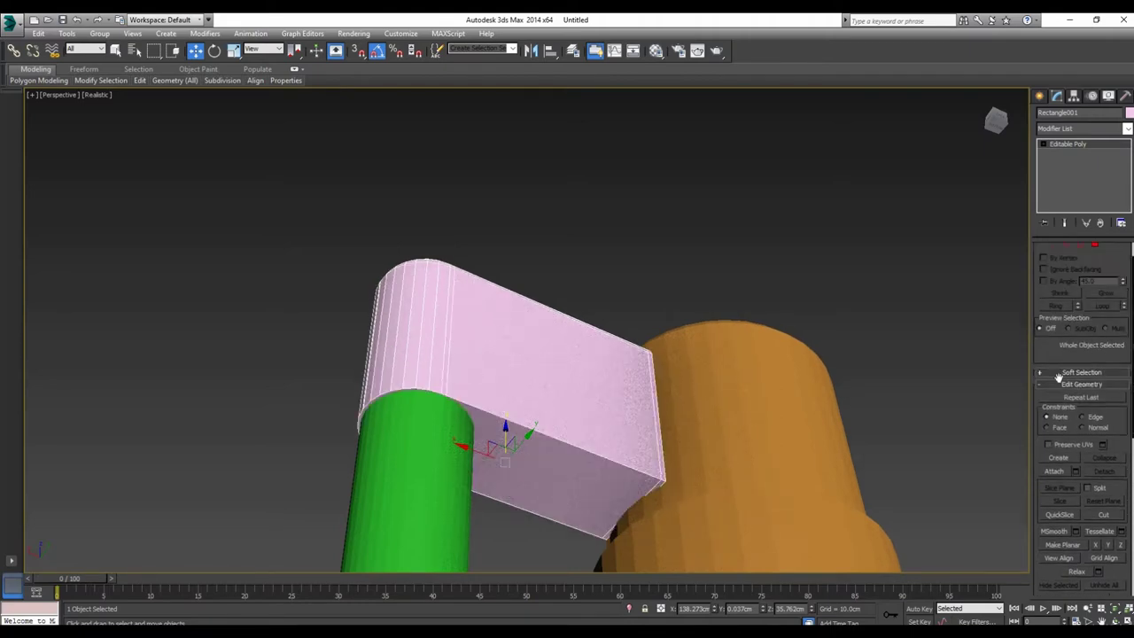
Step: Inset the nozzle's underside face by a small amount
key("4")
left_click(588, 485)
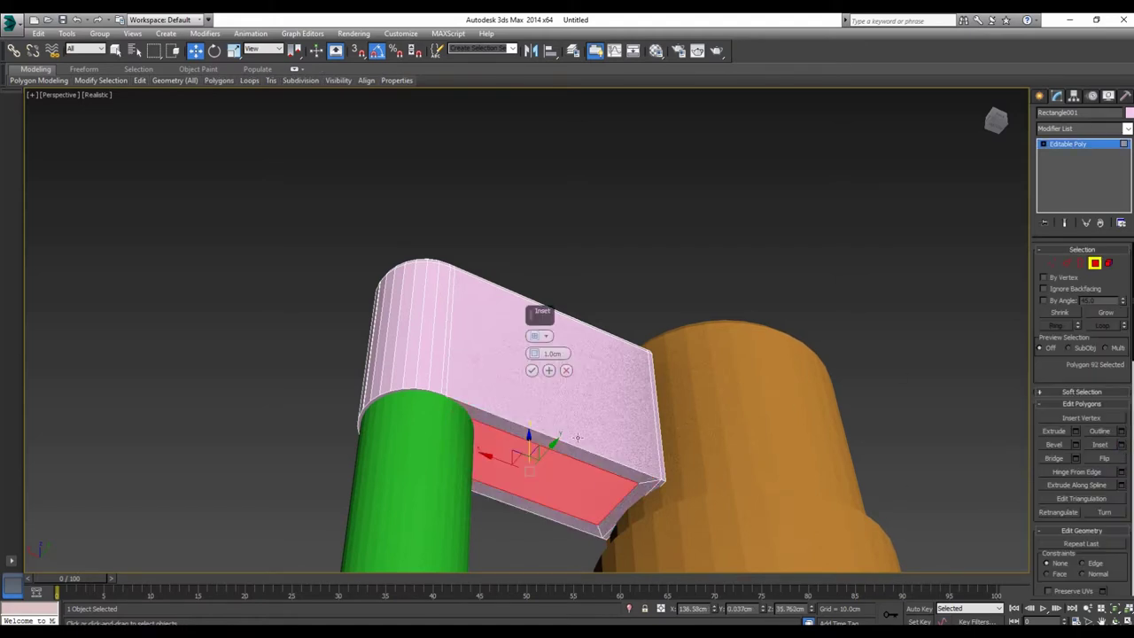
left_click_drag(534, 354, 535, 358)
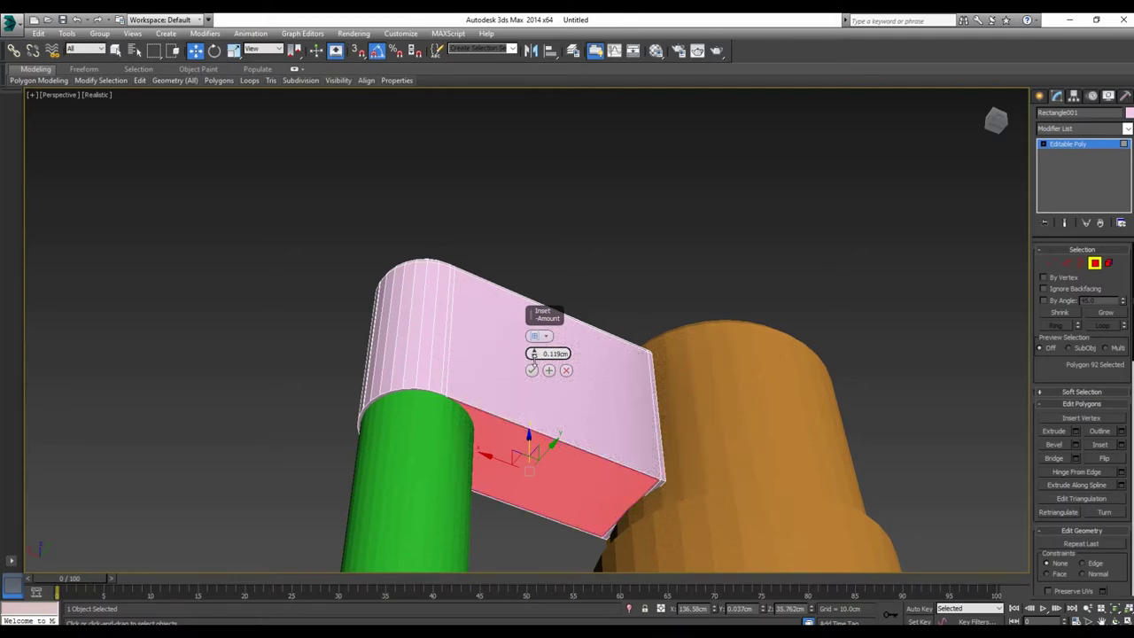
left_click(531, 370)
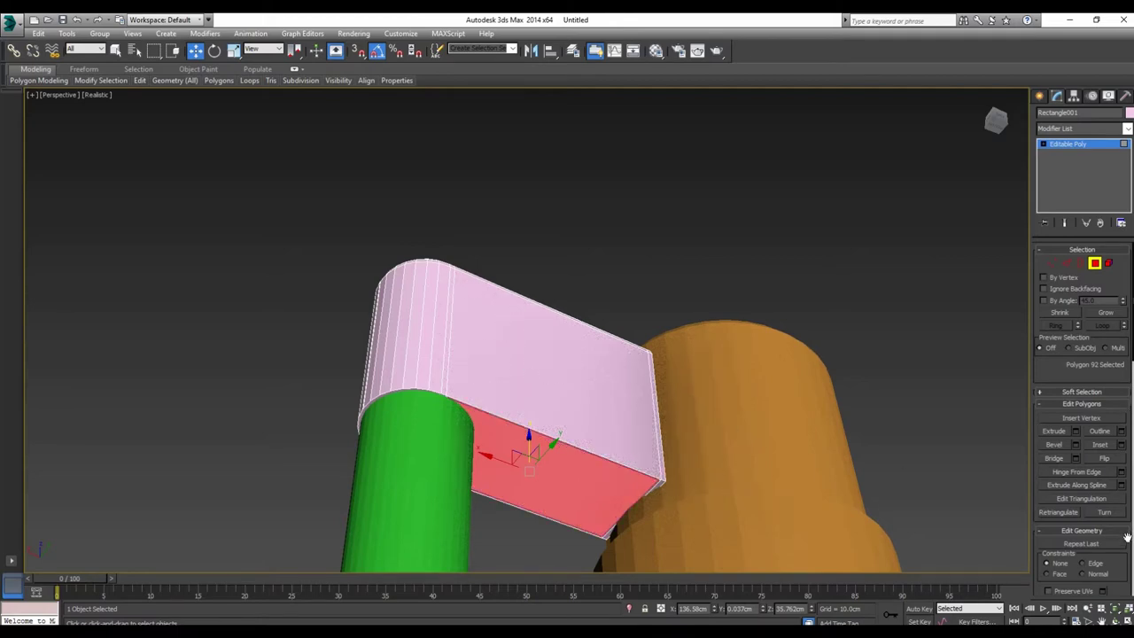
scroll(1122, 548, "down", 1)
scroll(1090, 505, "down", 3)
scroll(1041, 532, "down", 2)
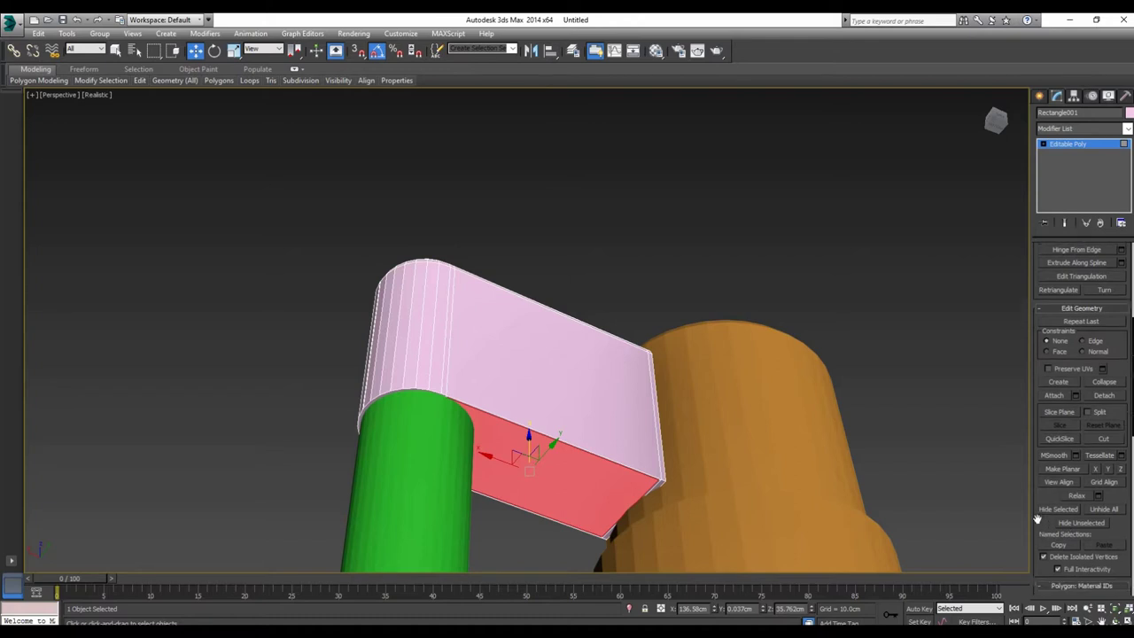
scroll(1038, 514, "down", 3)
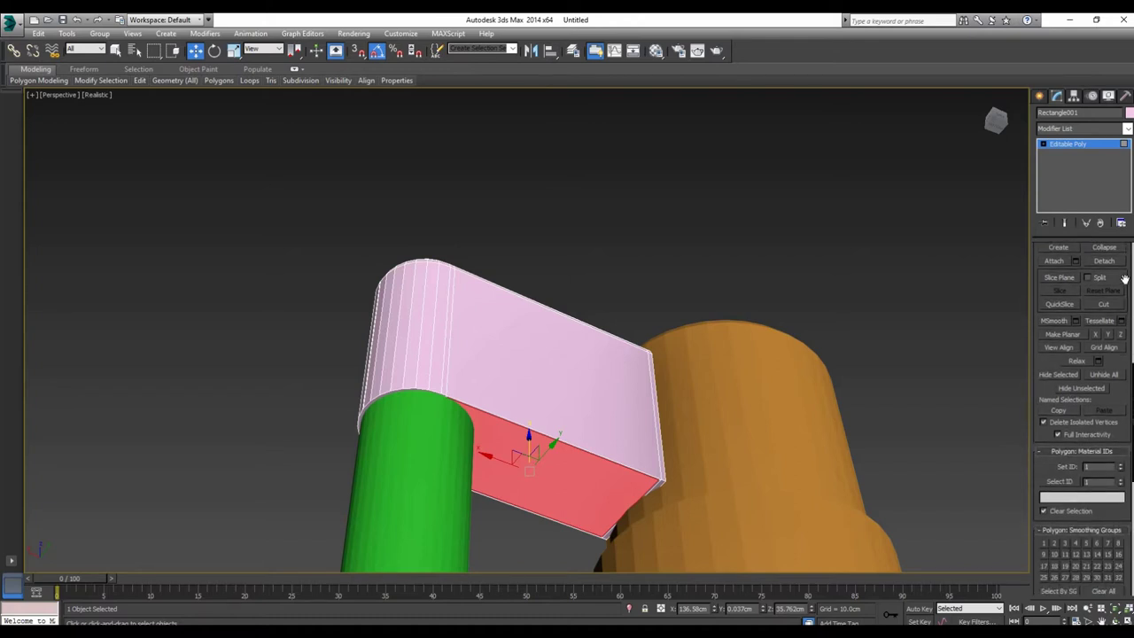
scroll(1099, 266, "up", 10)
Step: Leave Polygon mode and re-enable Use NURMS smoothing on the nozzle
left_click(1094, 261)
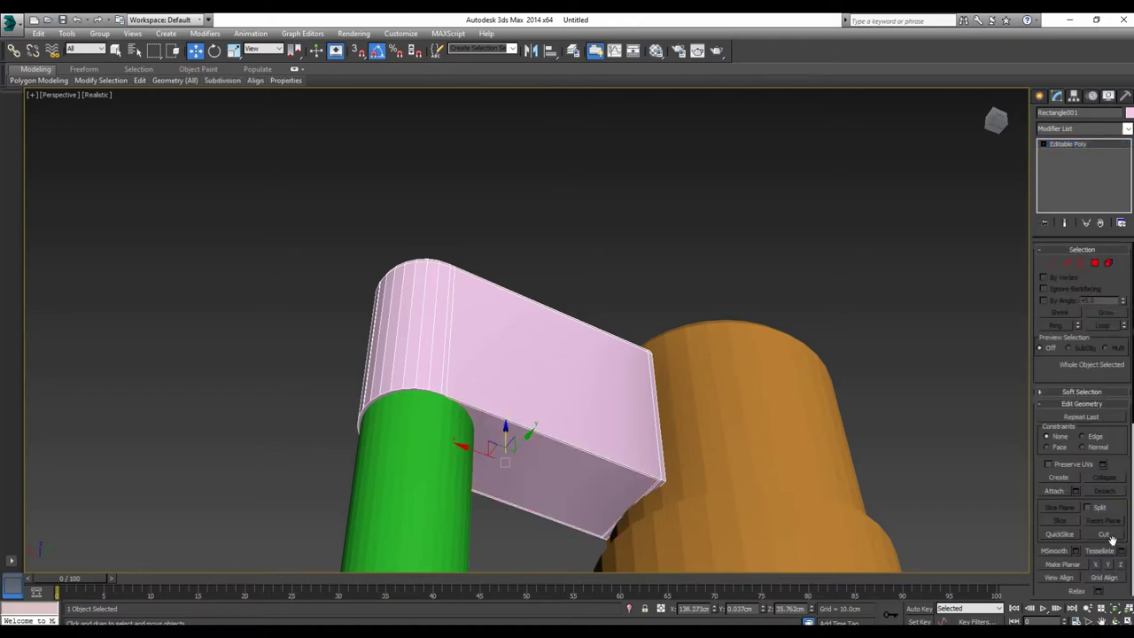
scroll(1099, 532, "down", 5)
scroll(1059, 425, "down", 2)
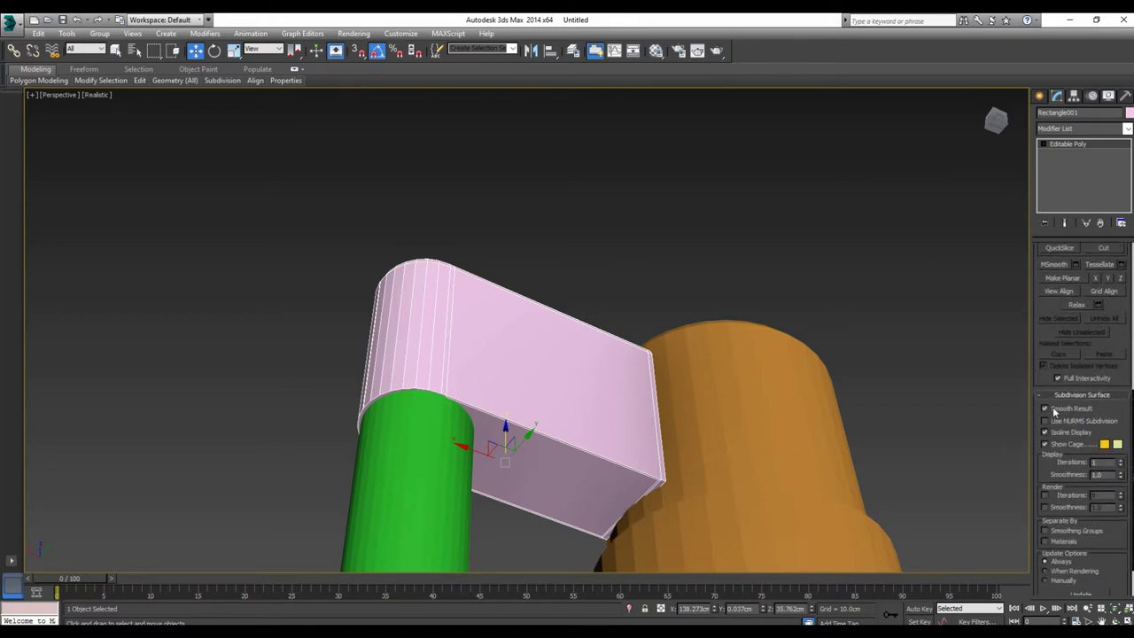
left_click(1045, 422)
mouse_move(536, 306)
middle_mouse_down("alt")
mouse_move(517, 421)
mouse_move(513, 321)
mouse_move(539, 271)
mouse_move(629, 284)
mouse_move(498, 331)
mouse_move(513, 385)
mouse_move(509, 263)
mouse_move(523, 273)
middle_mouse_up("alt")
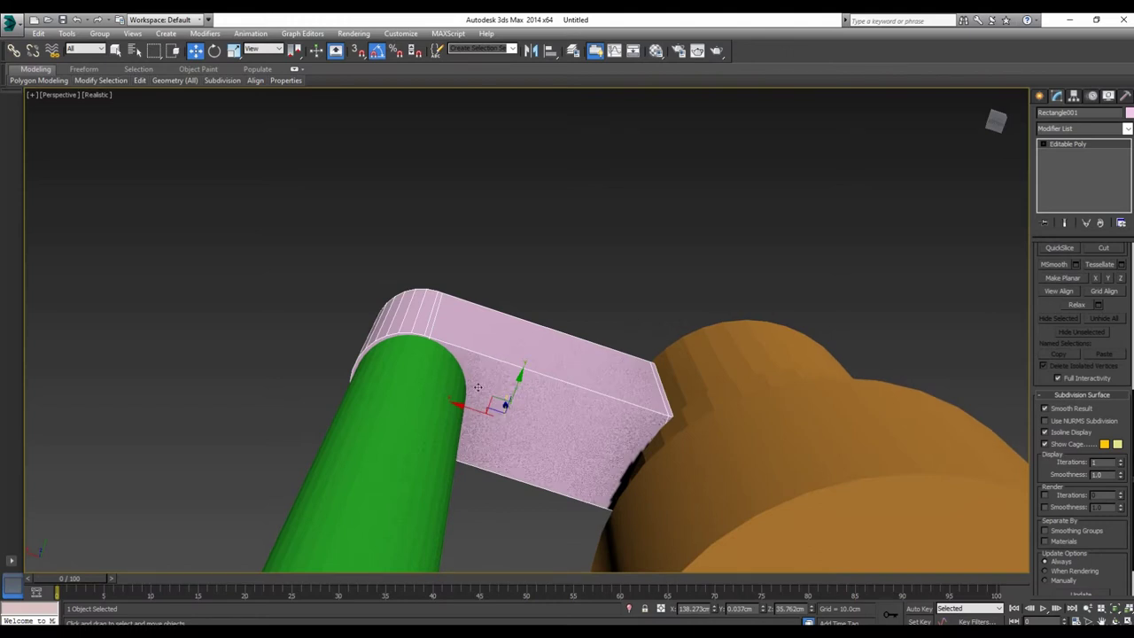
Step: Connect the nozzle's selected edges with two loops pinched to 95, then re-enable NURMS smoothing
scroll(1124, 328, "up", 5)
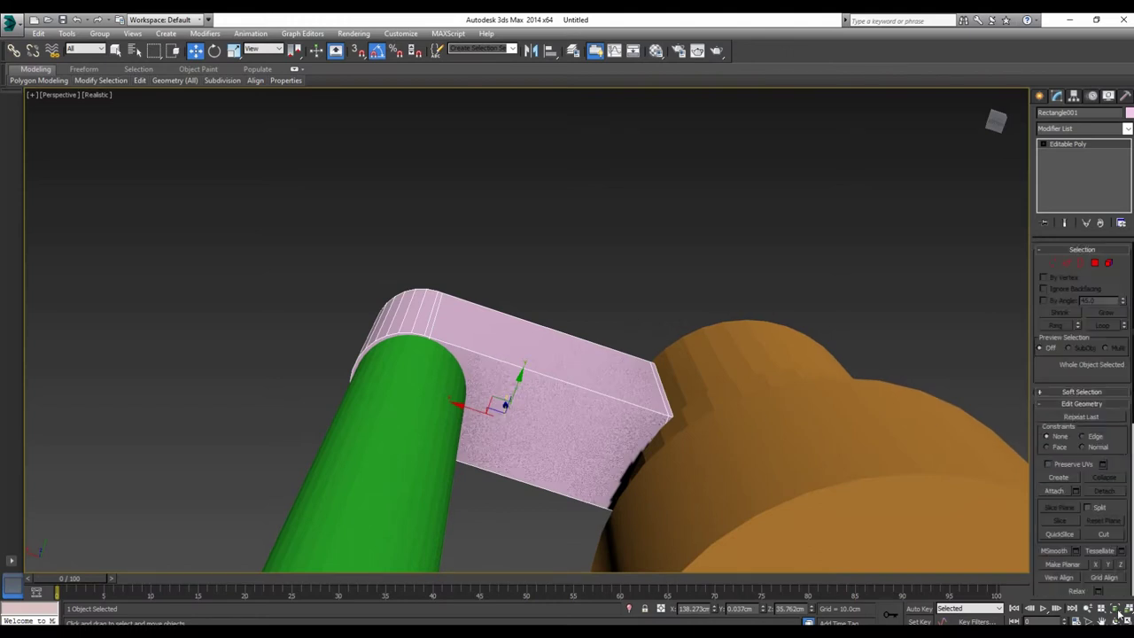
left_click(1067, 264)
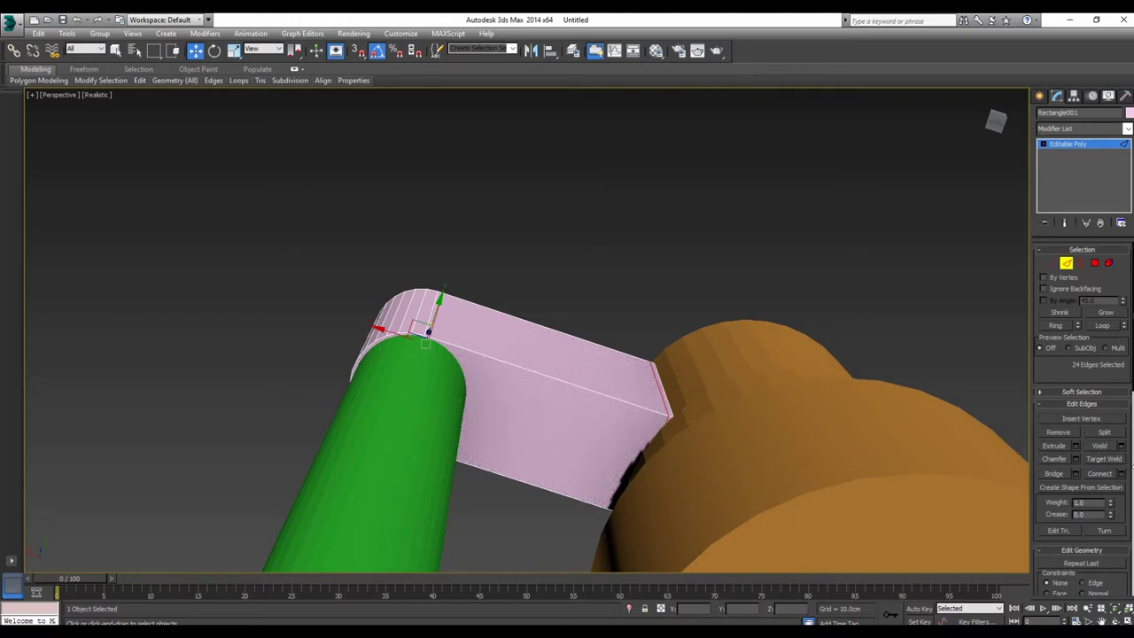
left_click(1122, 475)
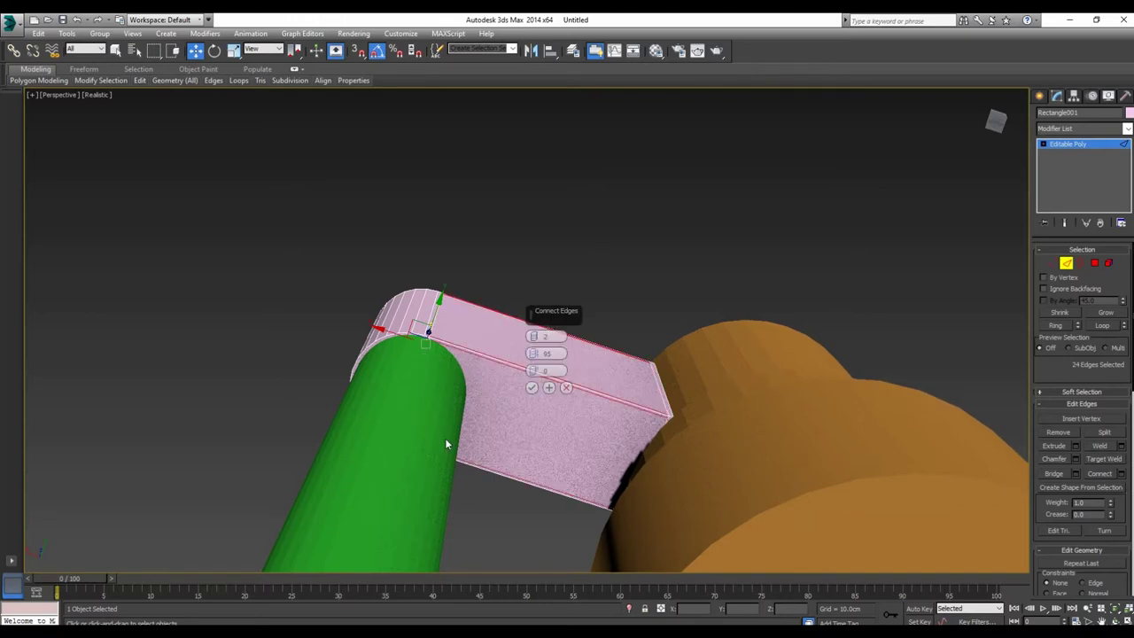
left_click(532, 387)
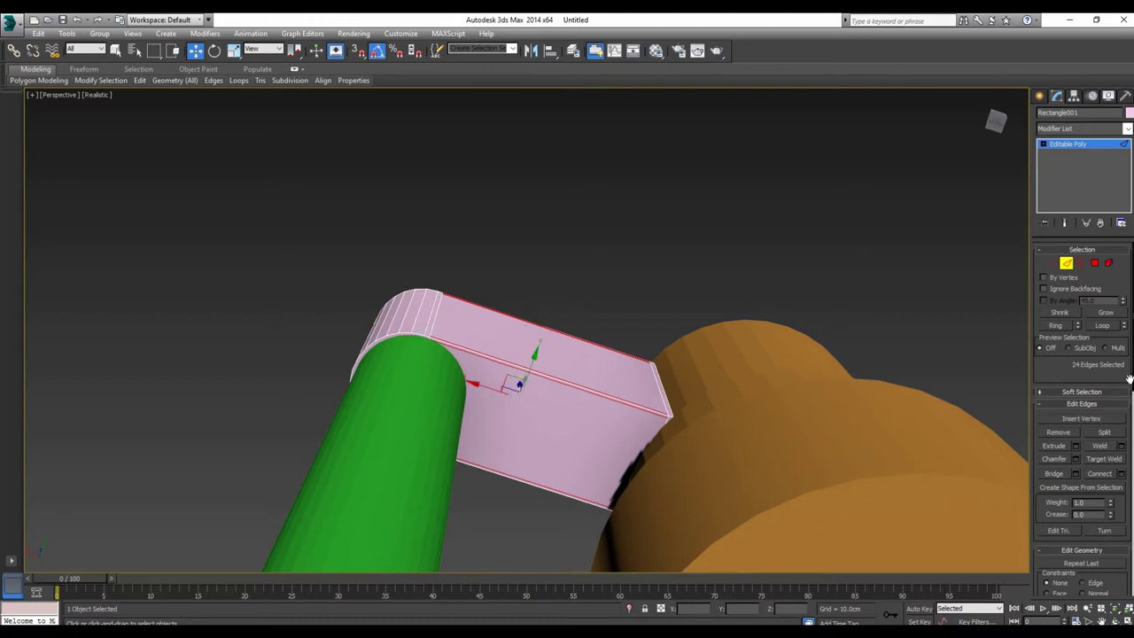
left_click(1066, 264)
scroll(1119, 503, "down", 3)
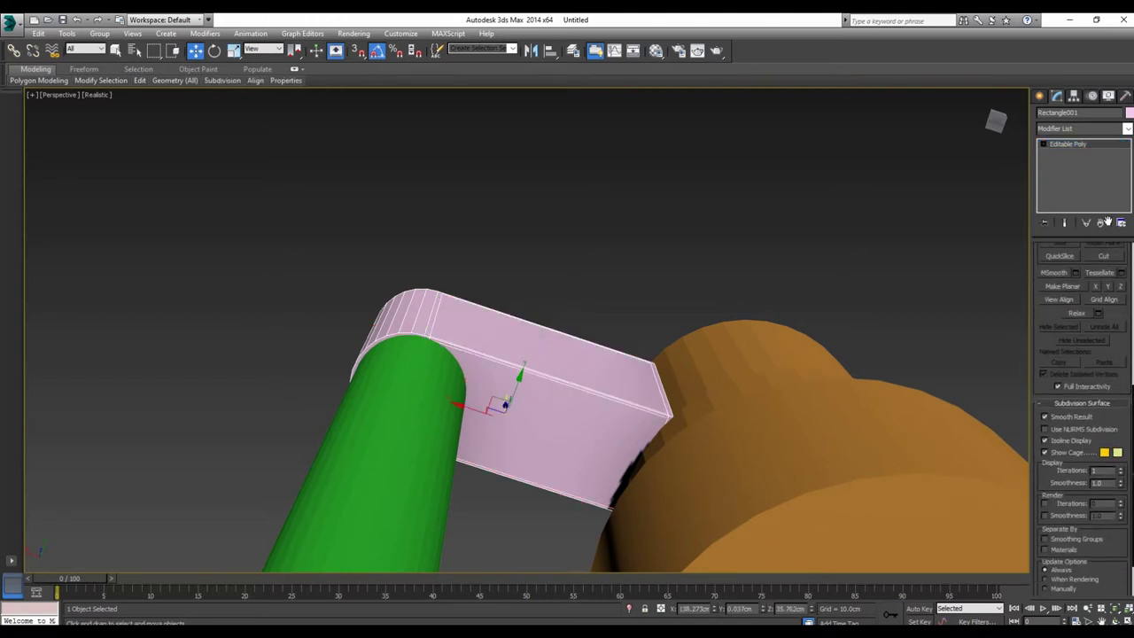
scroll(1118, 503, "down", 2)
left_click(1046, 403)
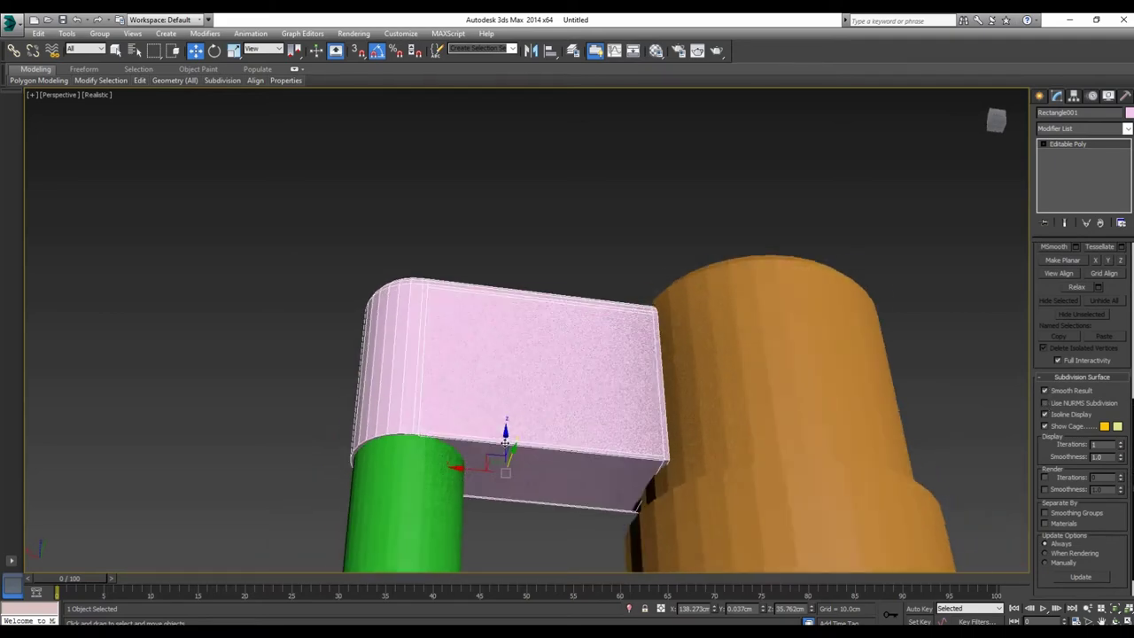
mouse_move(682, 408)
middle_mouse_down("alt")
mouse_move(646, 490)
mouse_move(712, 486)
mouse_move(711, 469)
mouse_move(712, 506)
mouse_move(579, 488)
middle_mouse_up("alt")
Step: Ring-select the edges around the nozzle's rounded end and connect two pinched loops
scroll(1038, 372, "up", 3)
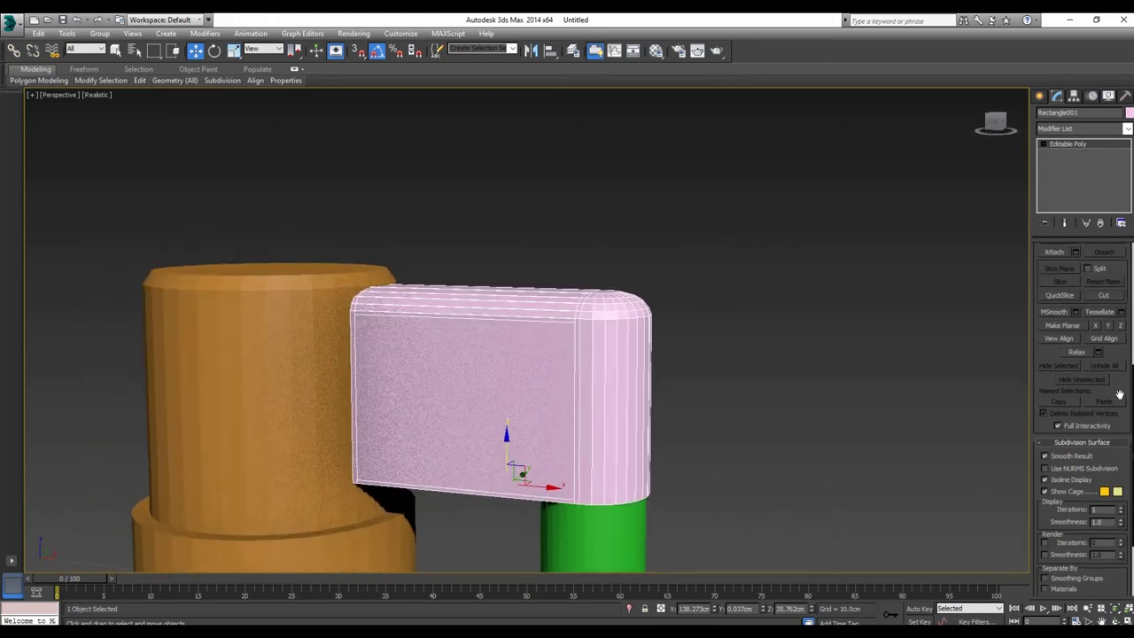
scroll(1039, 372, "up", 2)
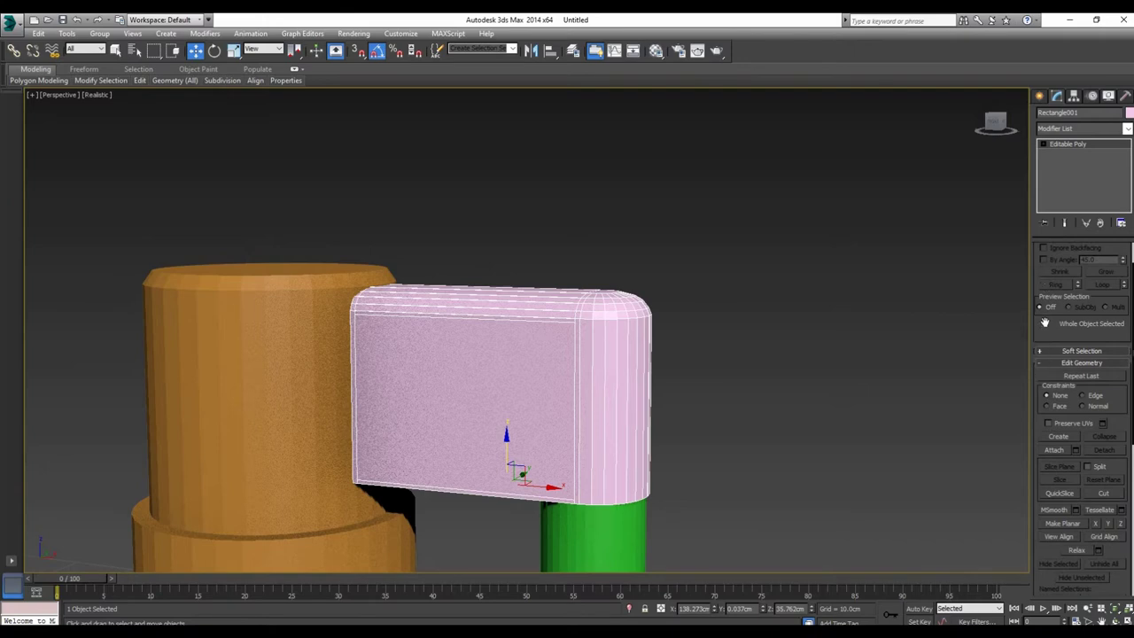
scroll(1045, 311, "up", 2)
left_click(1066, 264)
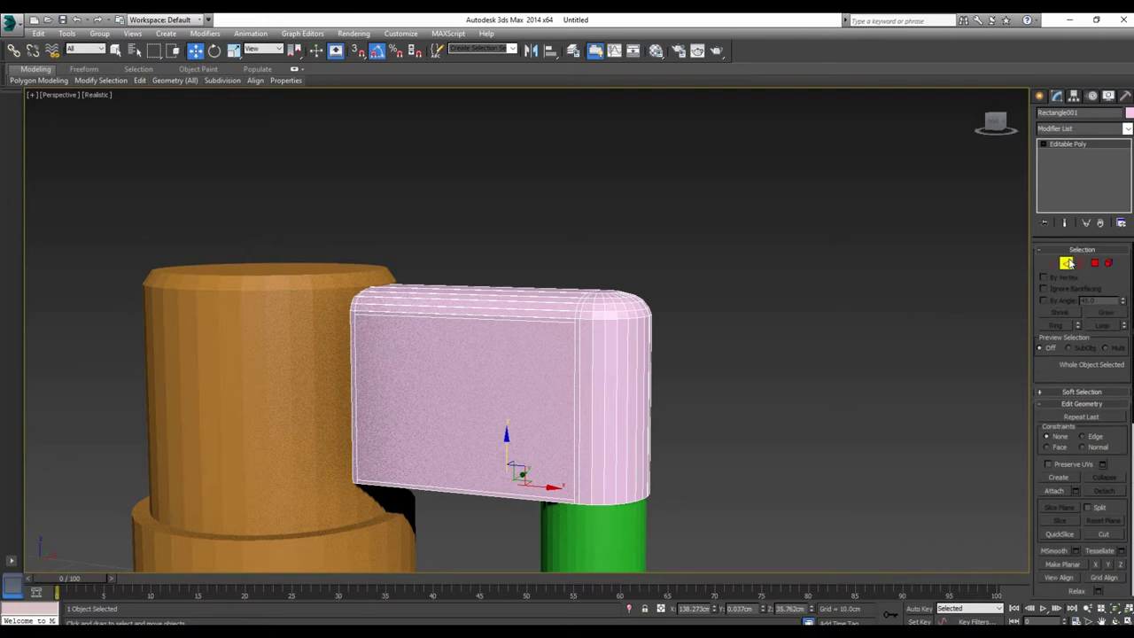
left_click(576, 386)
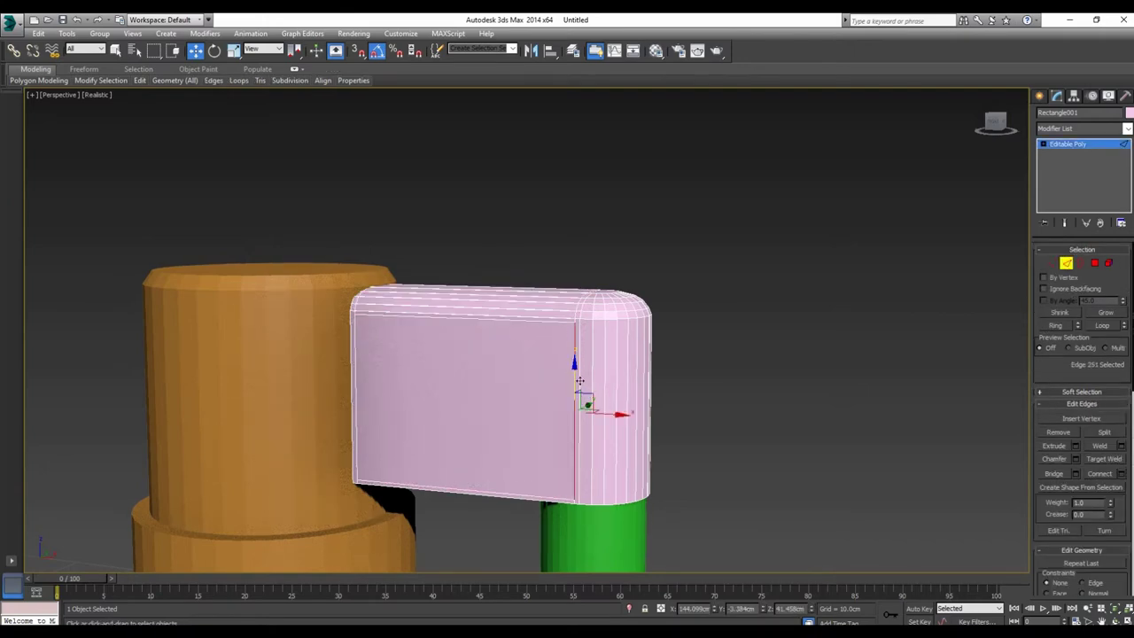
left_click(1055, 326)
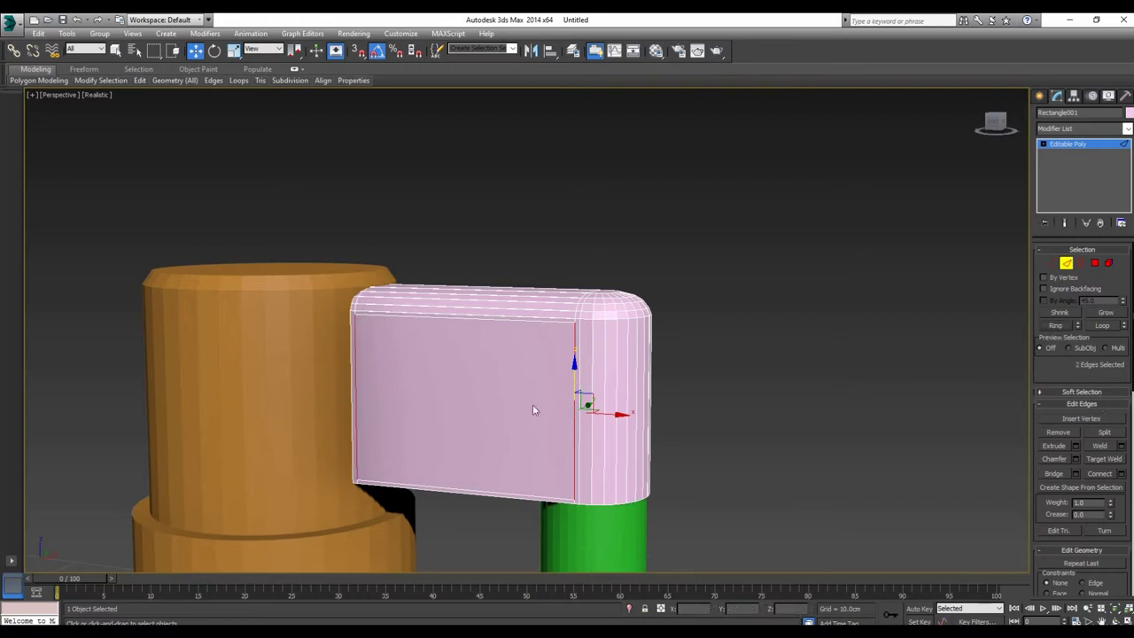
left_click(583, 381)
key("alt+r")
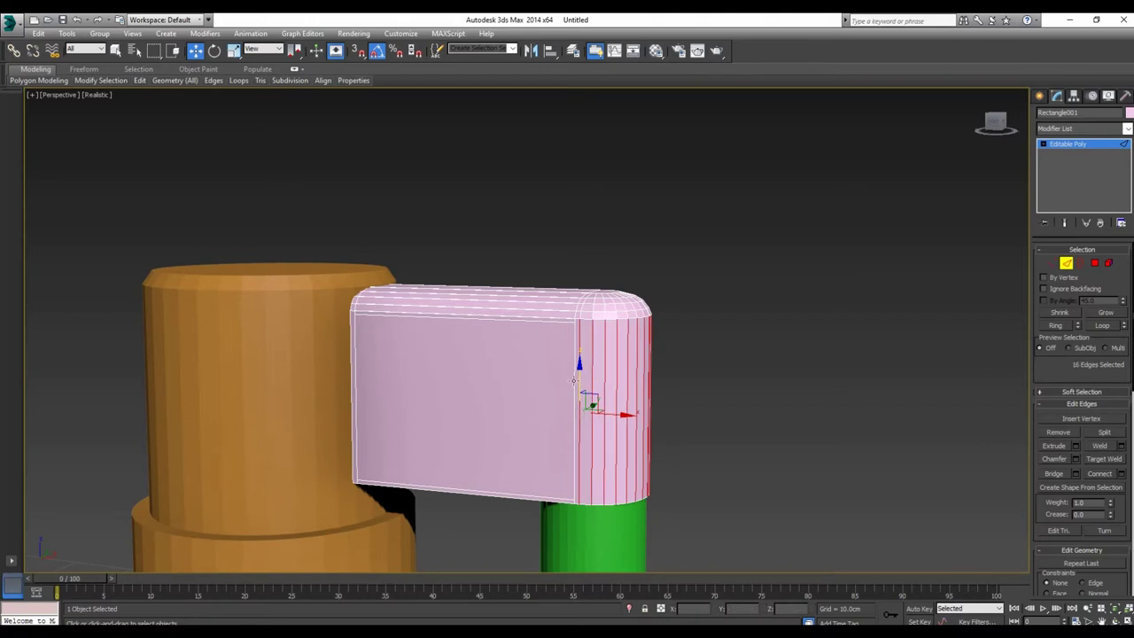
left_click(1122, 475)
left_click(530, 388)
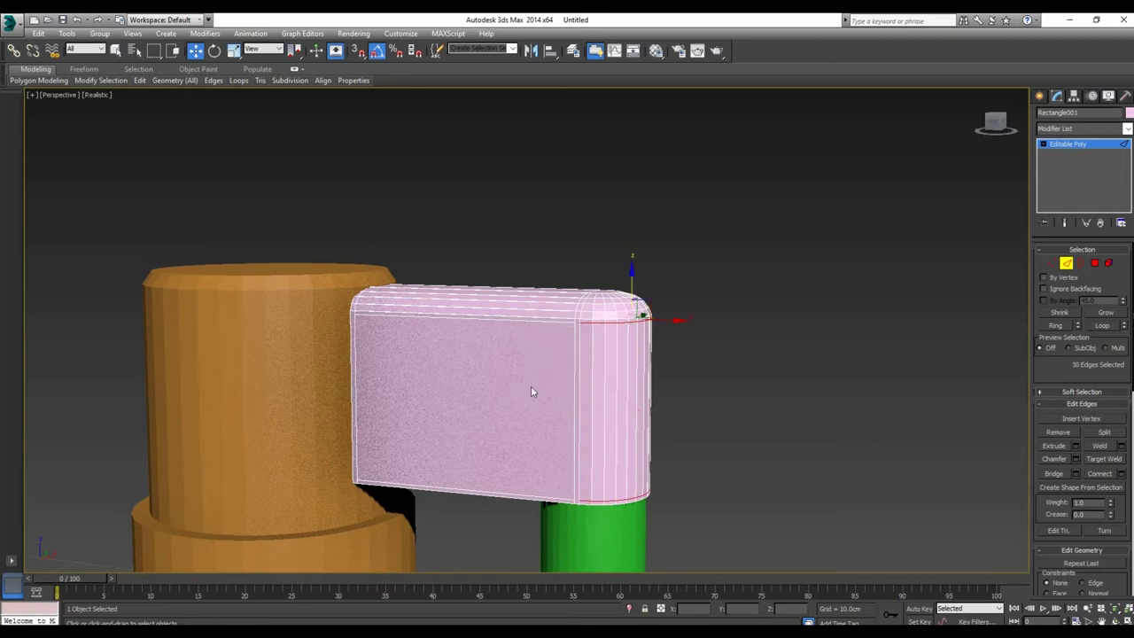
Step: Add a matching pair of pinched edge loops around the nozzle's far end
mouse_move(531, 386)
middle_mouse_down("alt")
mouse_move(698, 445)
mouse_move(513, 450)
middle_mouse_up("alt")
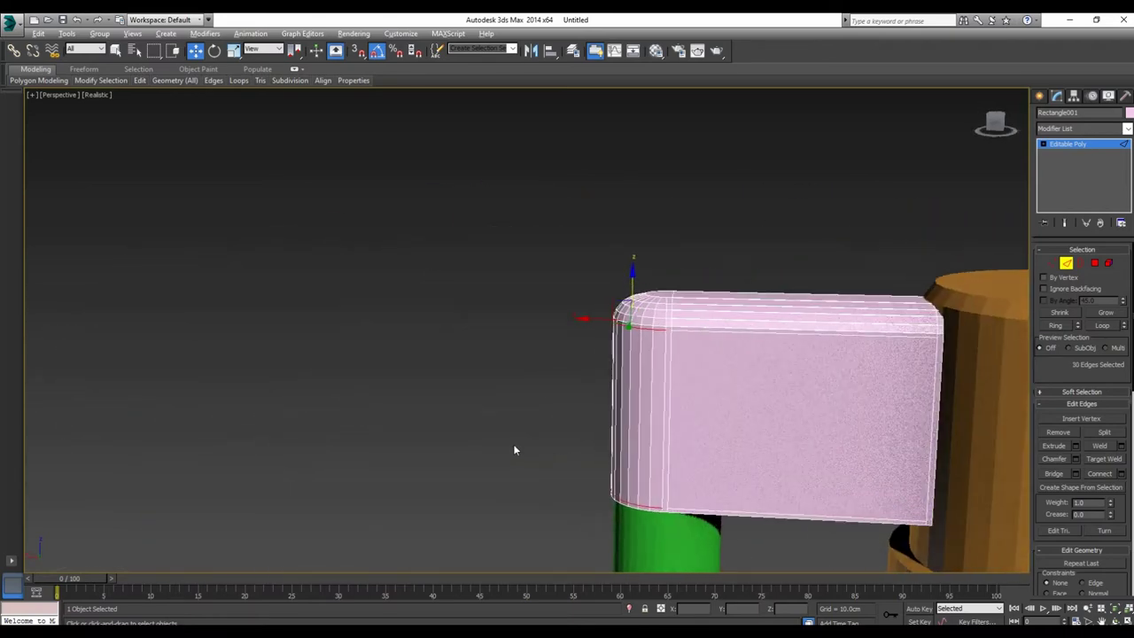
left_click(942, 409)
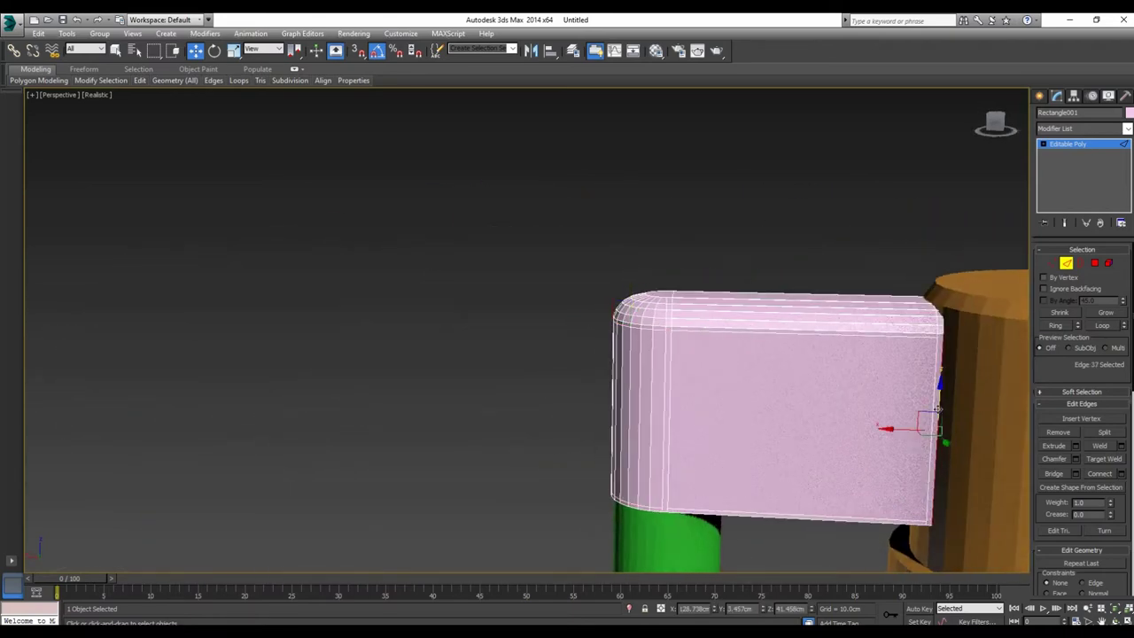
left_click(1060, 328)
middle_click_drag(964, 441, 696, 434)
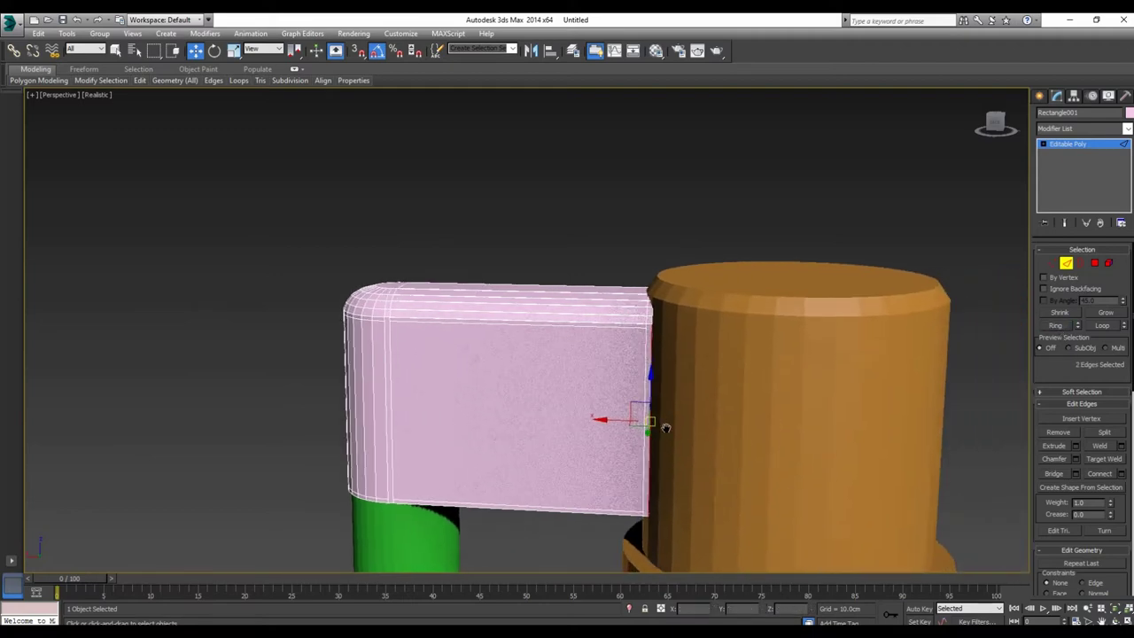
left_click(1121, 474)
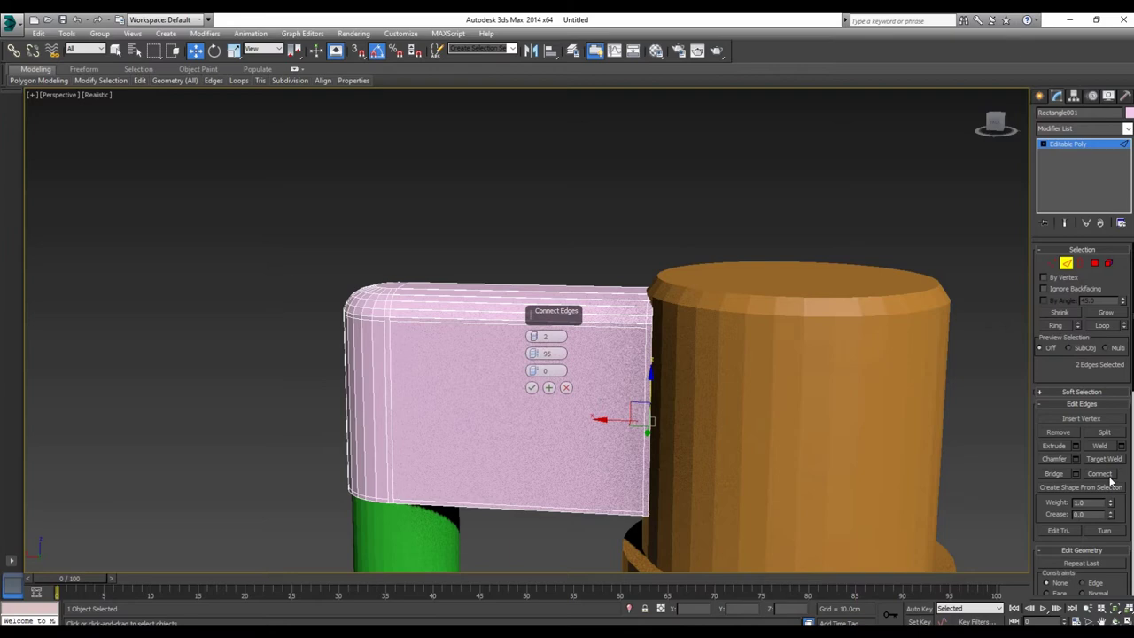
left_click(531, 388)
left_click(1066, 263)
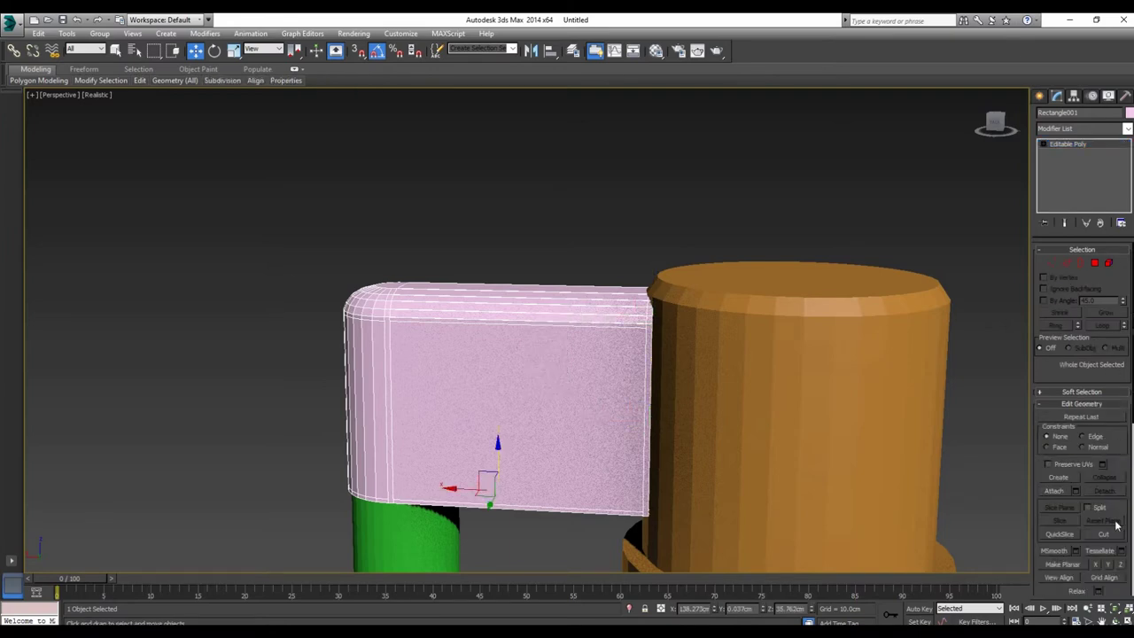
Step: Compare the smoothed and unsmoothed nozzle, leaving Use NURMS unchecked
scroll(1117, 525, "down", 5)
scroll(1090, 443, "down", 5)
left_click(1051, 386)
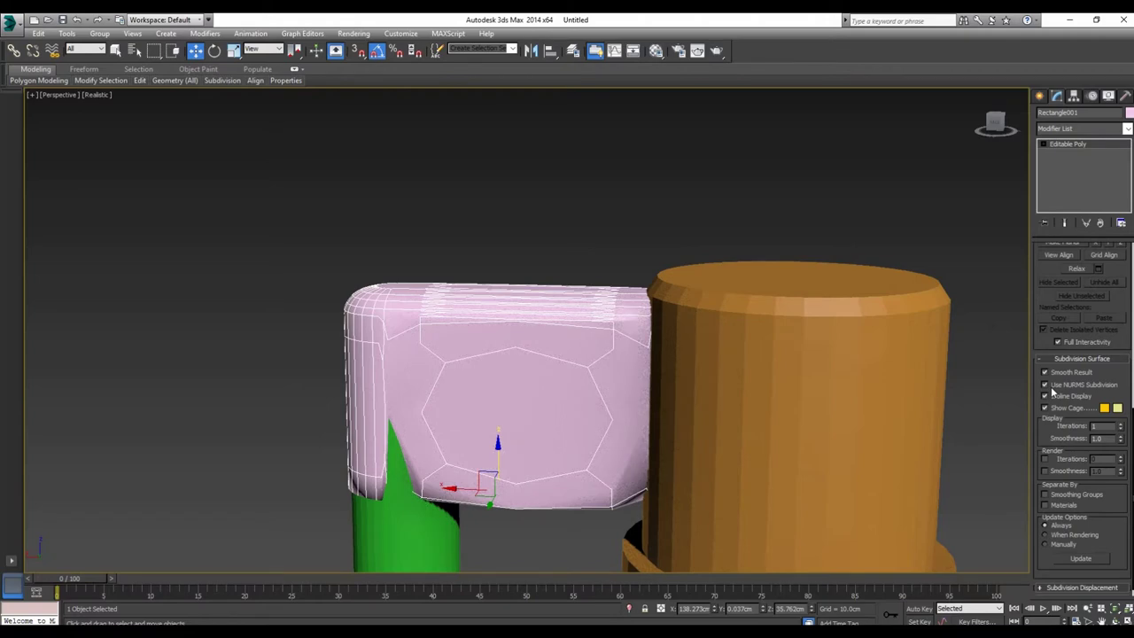
left_click(1051, 390)
left_click(1051, 390)
left_click(1052, 390)
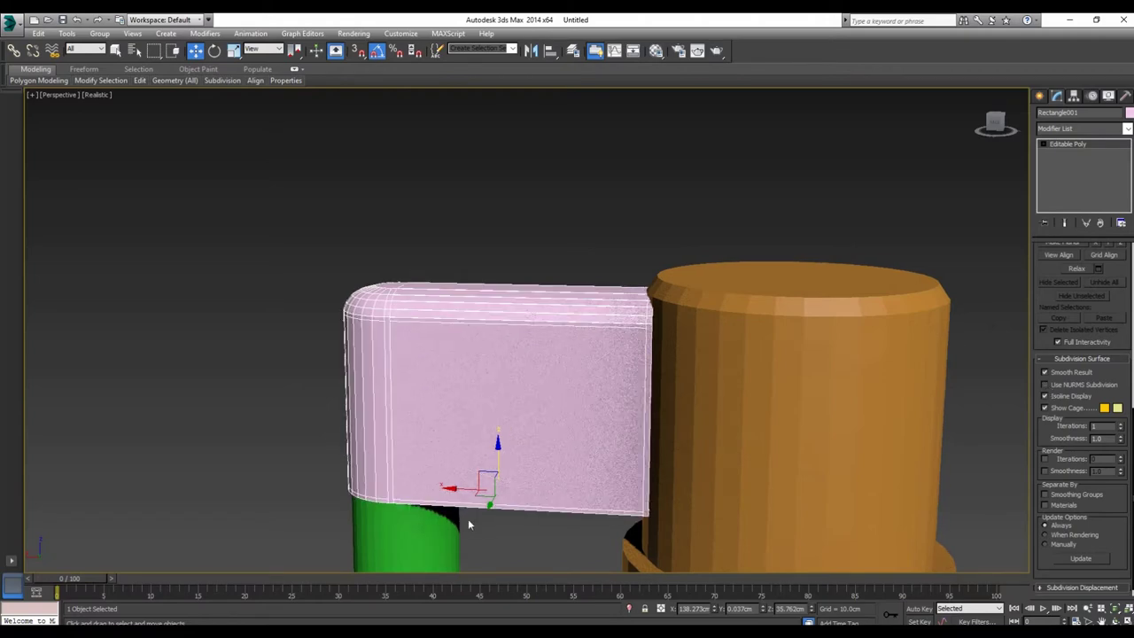
scroll(469, 525, "up", 3)
scroll(420, 461, "up", 1)
Step: Select the vertical edges on both long faces of the nozzle
scroll(1088, 560, "up", 5)
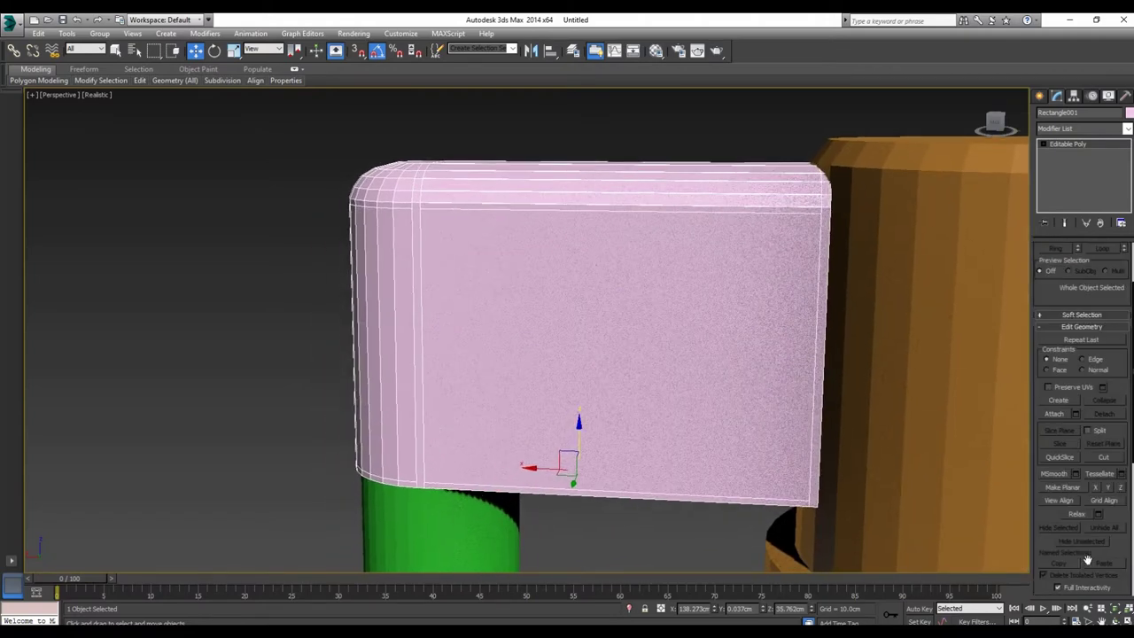
scroll(1088, 560, "up", 2)
left_click(1066, 263)
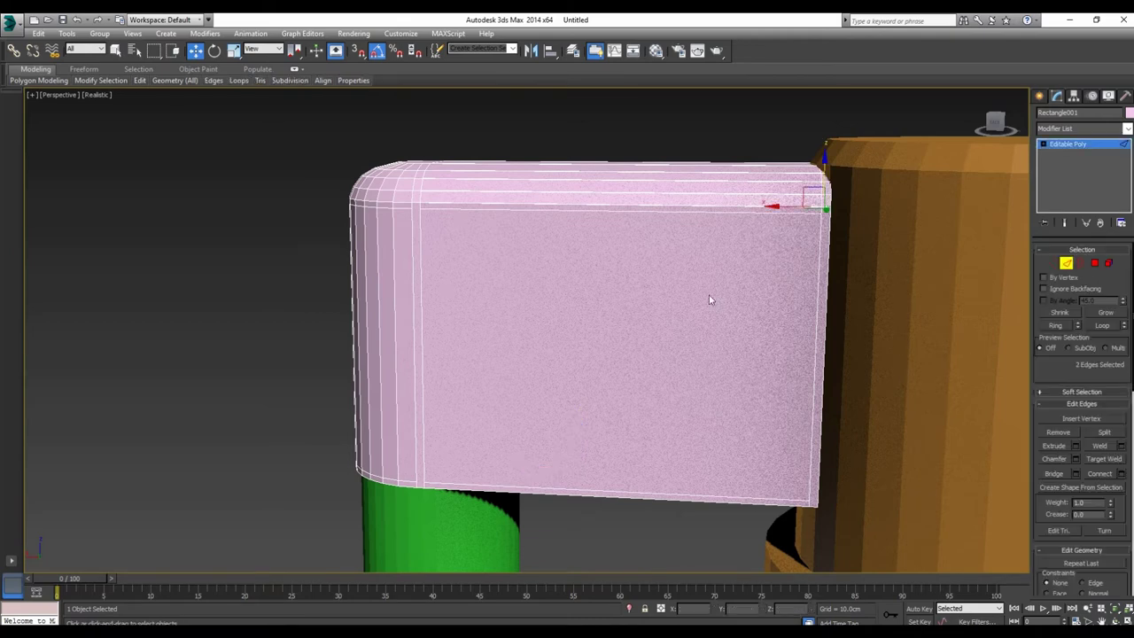
left_click(411, 222)
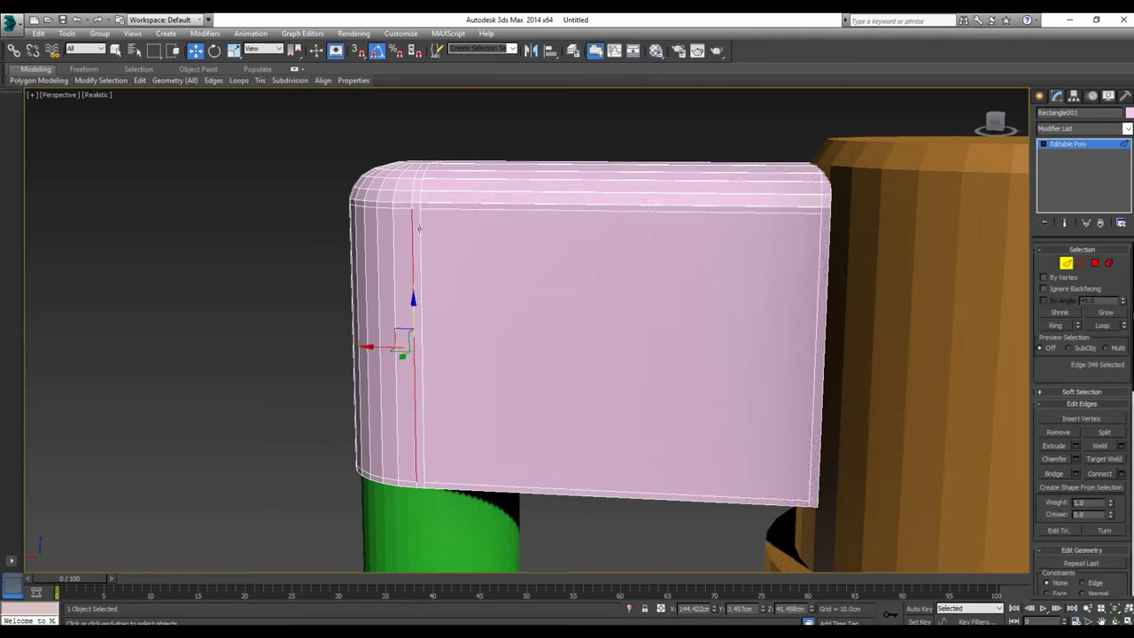
left_click(420, 229, "ctrl")
left_click(822, 239, "ctrl")
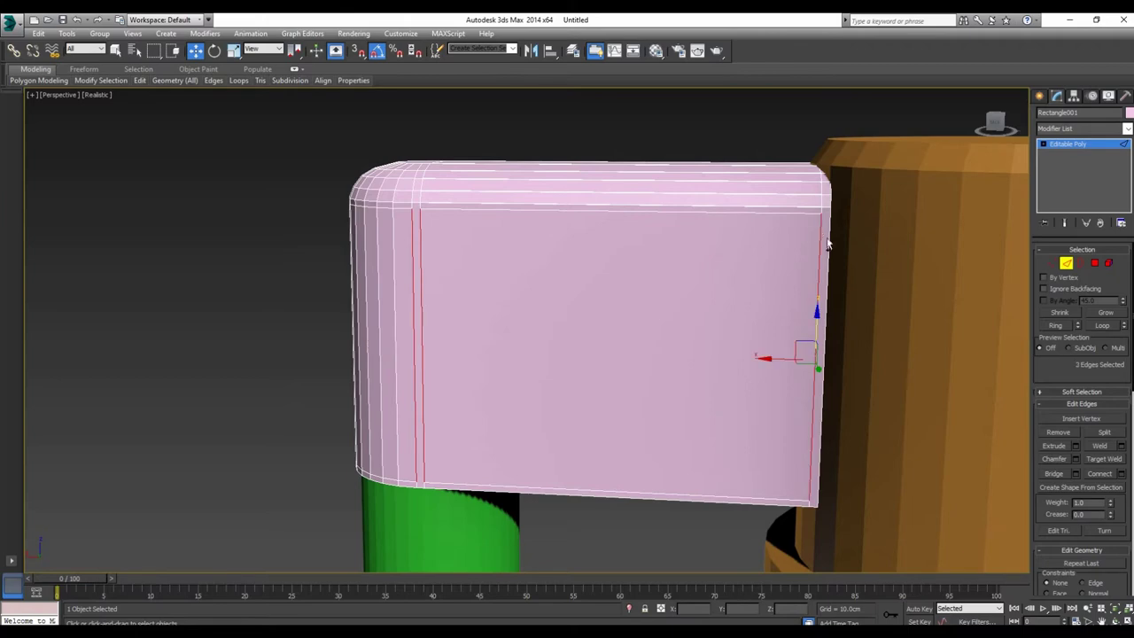
left_click(826, 244, "ctrl")
middle_click_drag(519, 392, 686, 400, "alt")
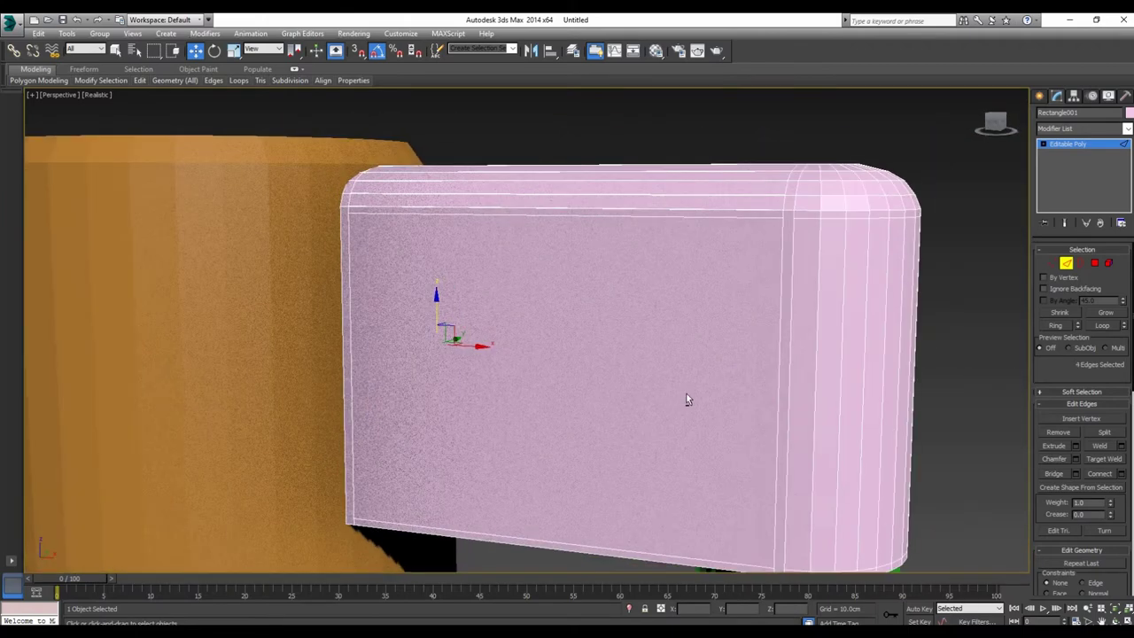
left_click(786, 296, "ctrl")
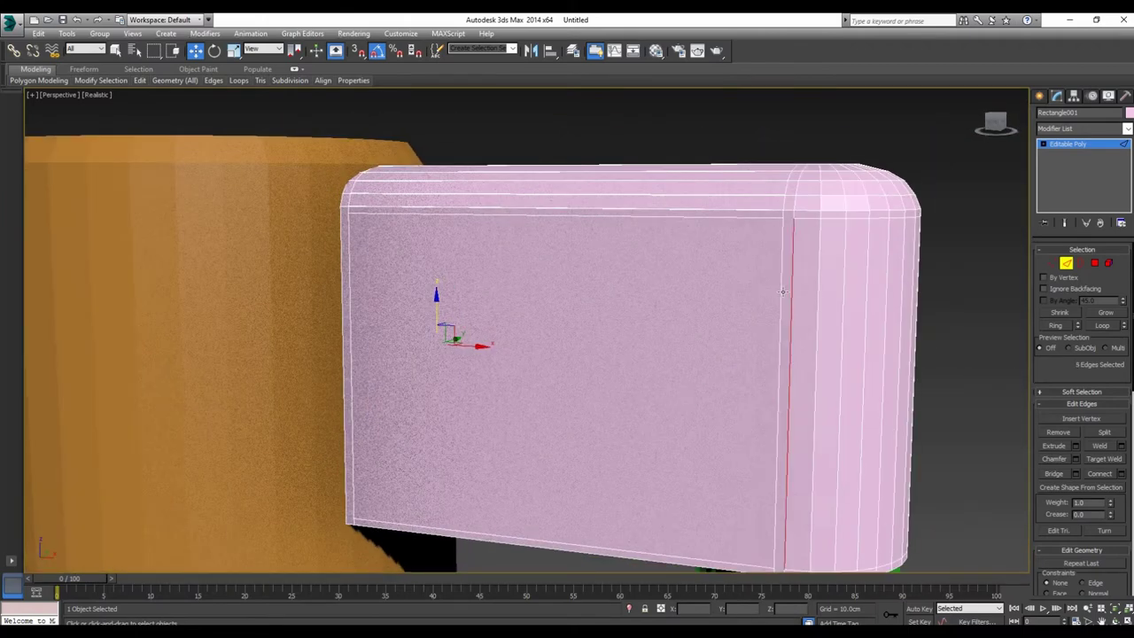
left_click(781, 291, "ctrl")
left_click(349, 304, "ctrl")
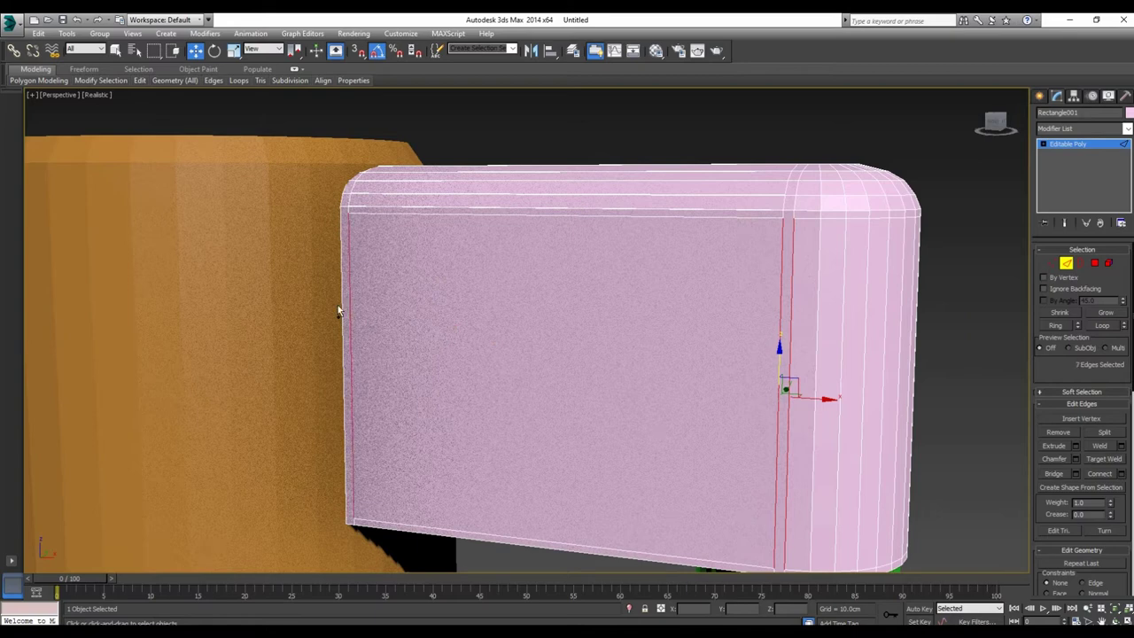
left_click(341, 306, "ctrl")
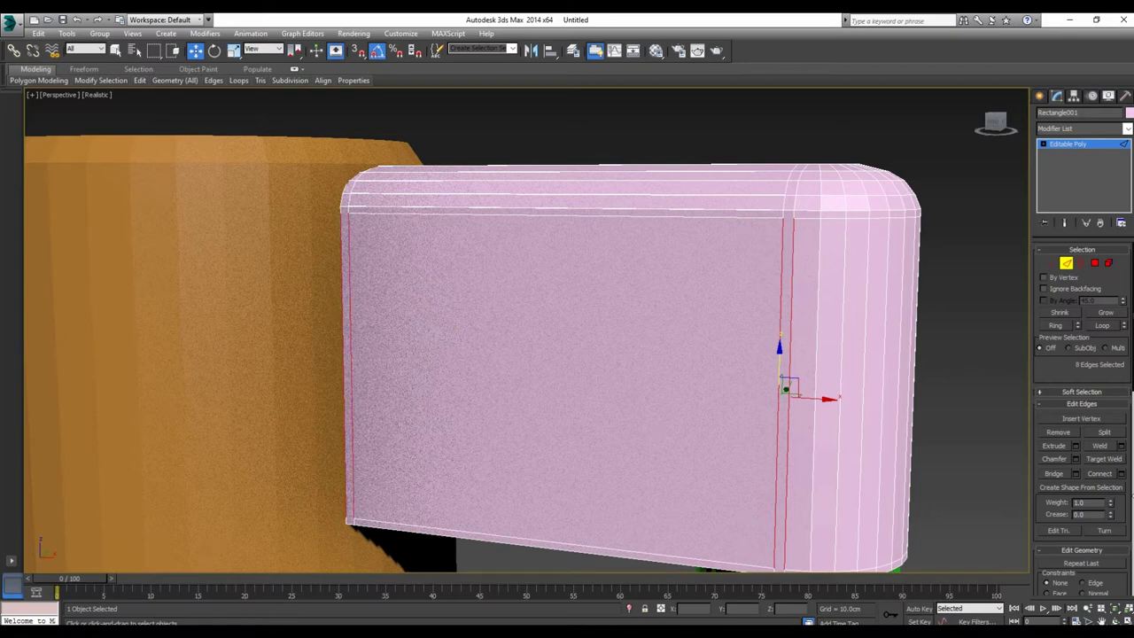
Step: Connect them with two loops pinched 100 toward the borders, then enable Use NURMS
left_click(1120, 474)
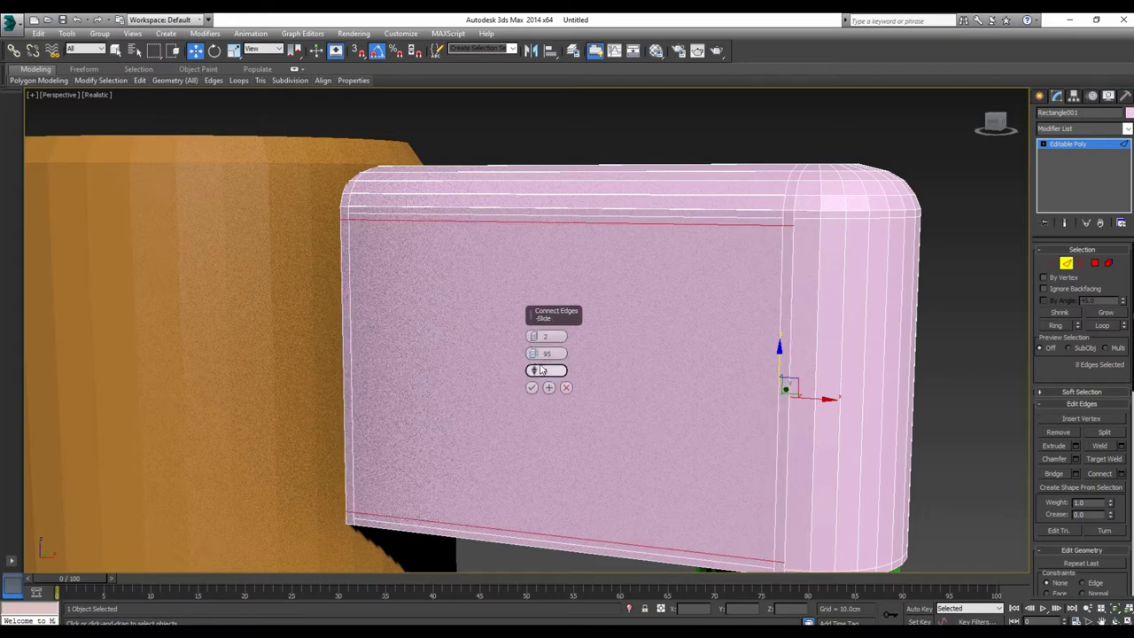
left_click_drag(532, 354, 533, 337)
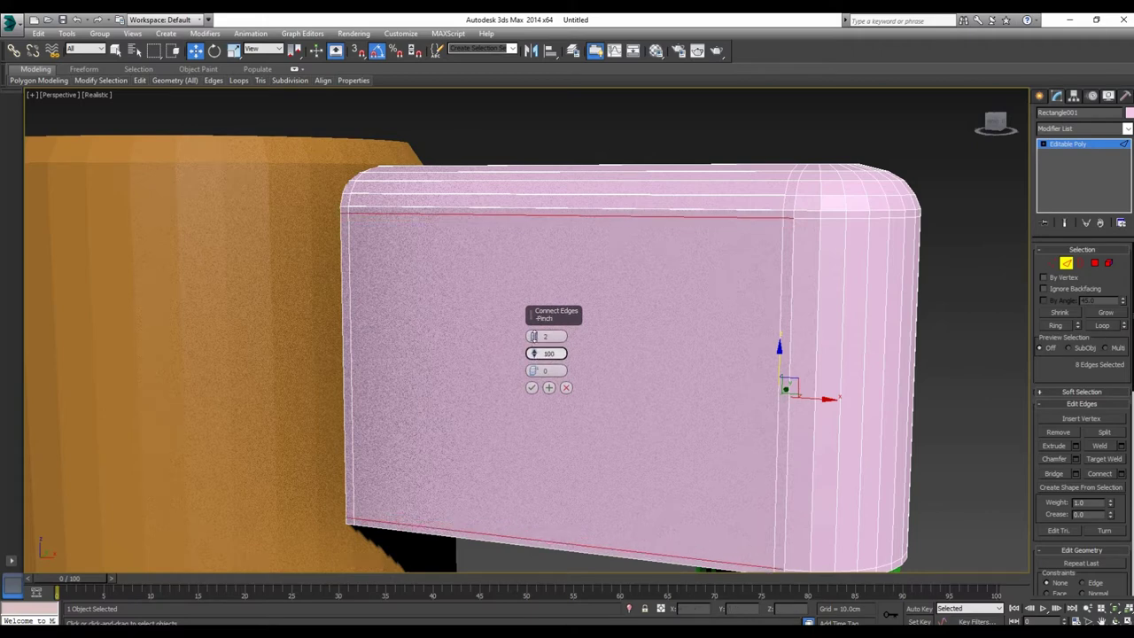
left_click(532, 387)
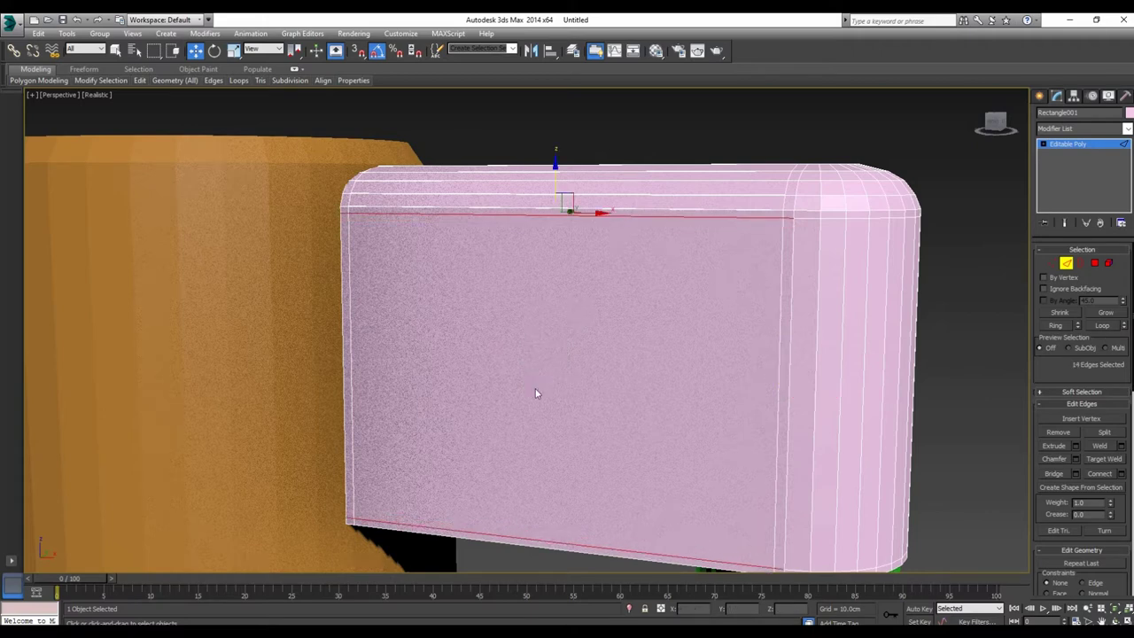
left_click(1068, 263)
left_click_drag(1121, 512, 1112, 240)
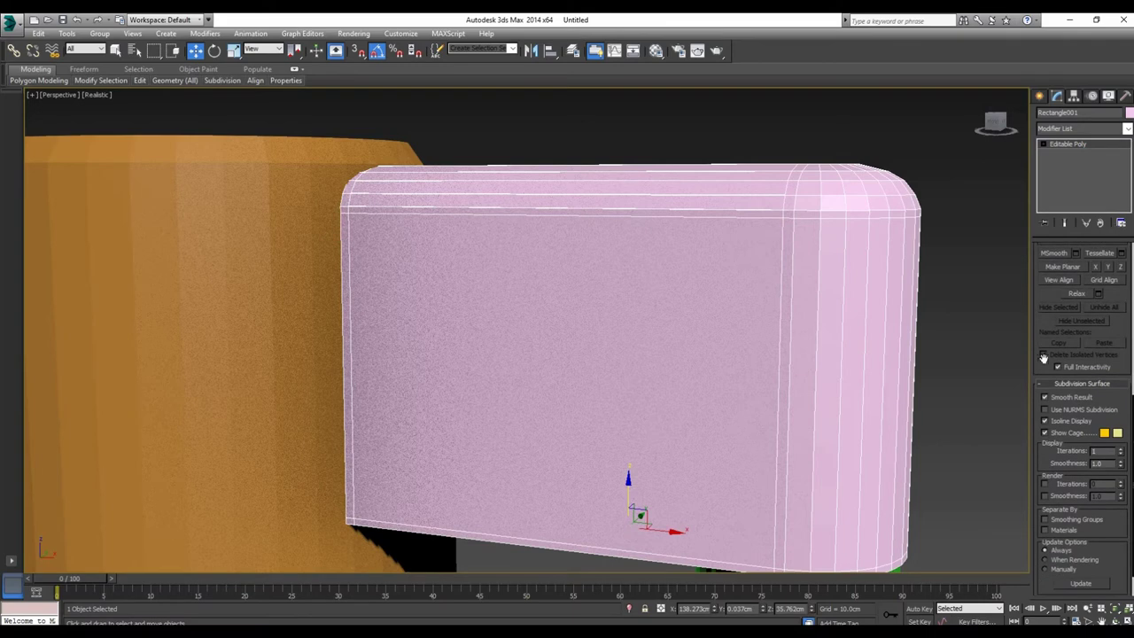
left_click(1046, 409)
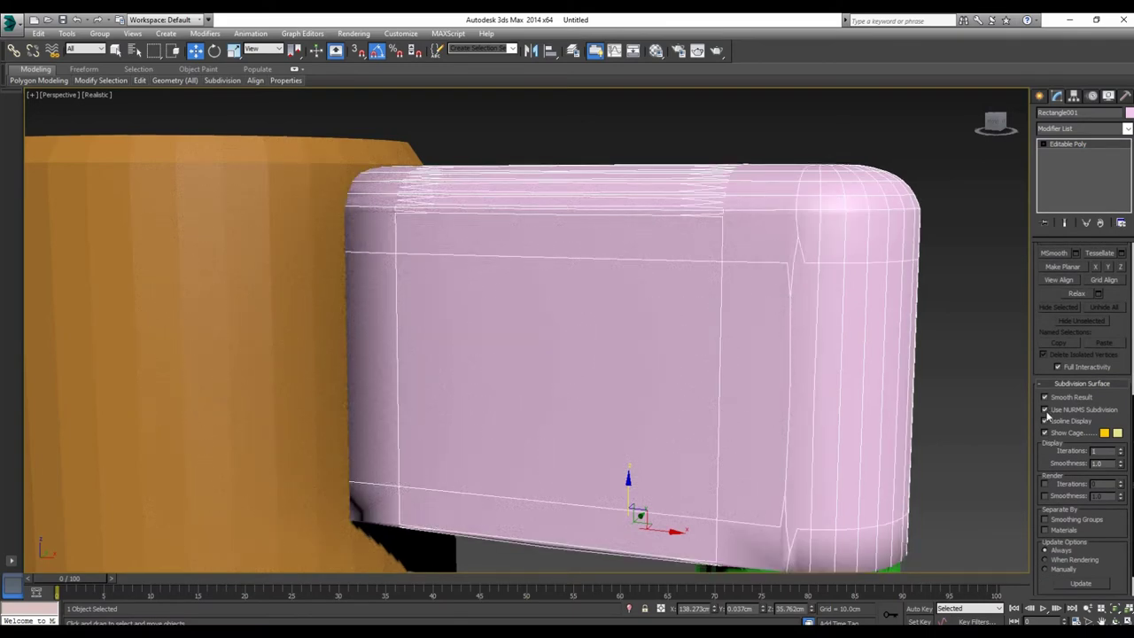
scroll(596, 317, "down", 5)
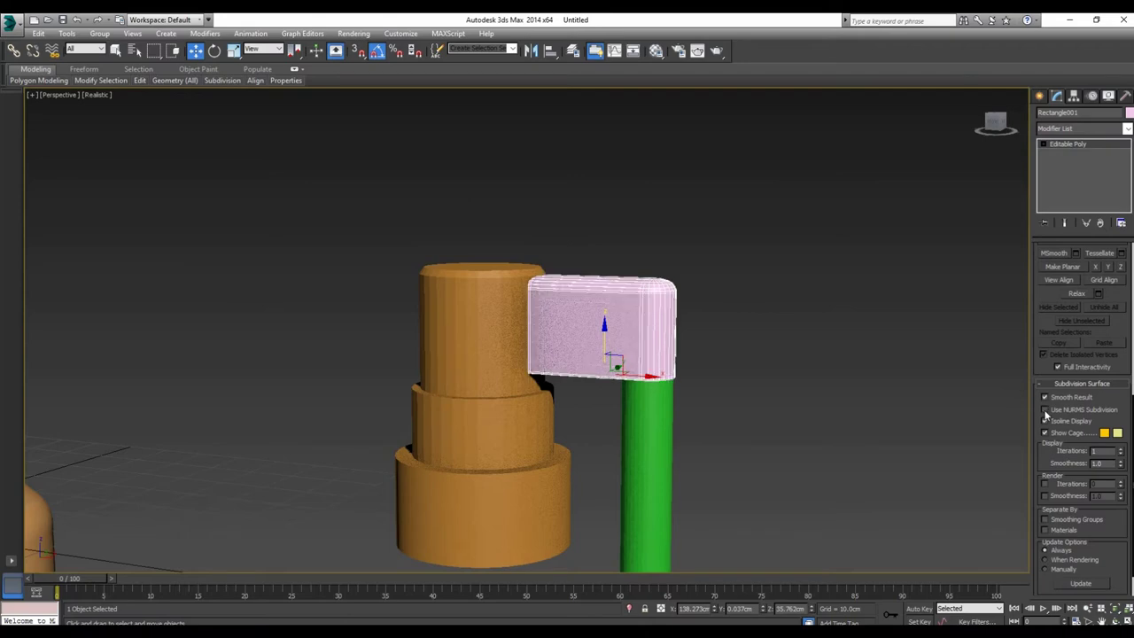
scroll(664, 388, "up", 4)
scroll(665, 388, "up", 2)
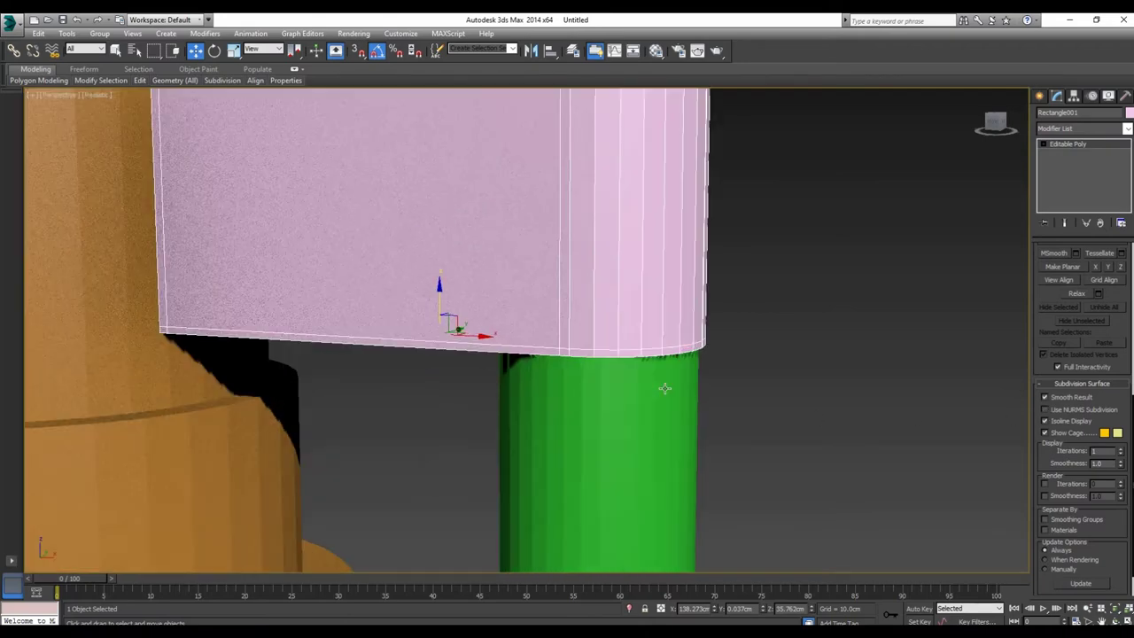
Step: Restore the four-view layout and move the nozzle's bottom vertices slightly down
key("alt+w")
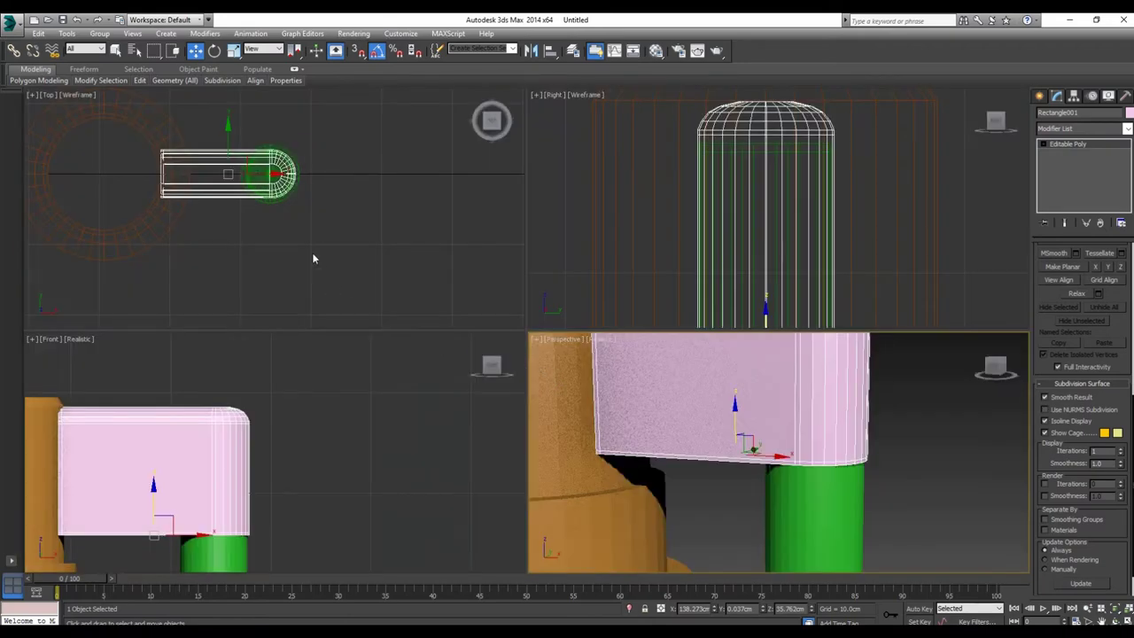
scroll(787, 240, "down", 3)
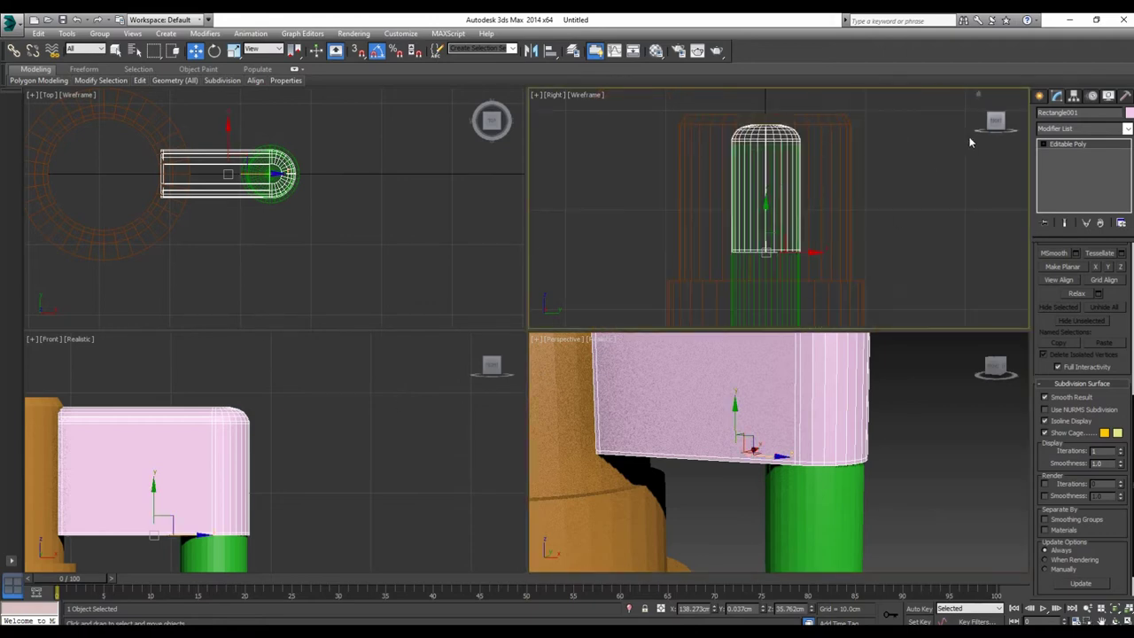
left_click_drag(996, 121, 754, 254)
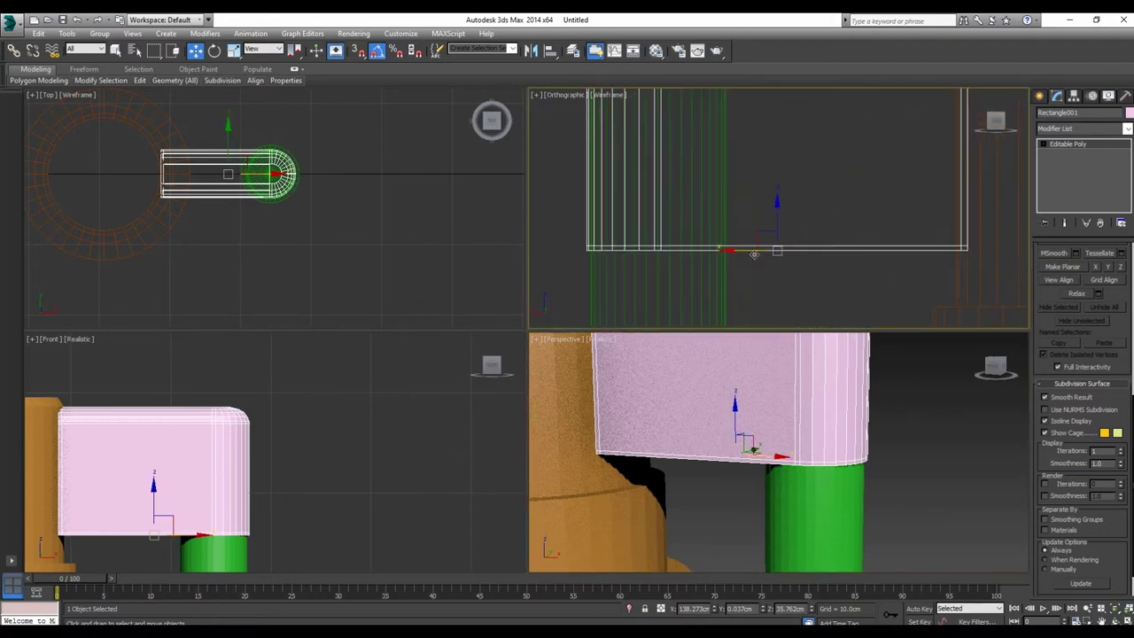
scroll(1125, 310, "up", 5)
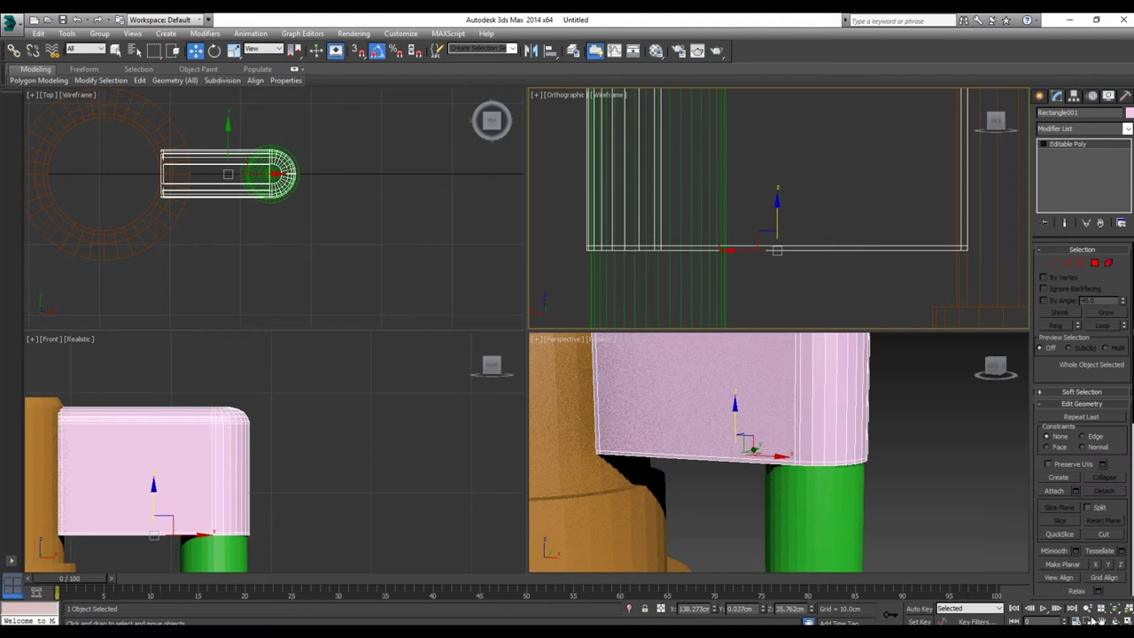
left_click(1051, 264)
left_click_drag(563, 222, 1053, 245)
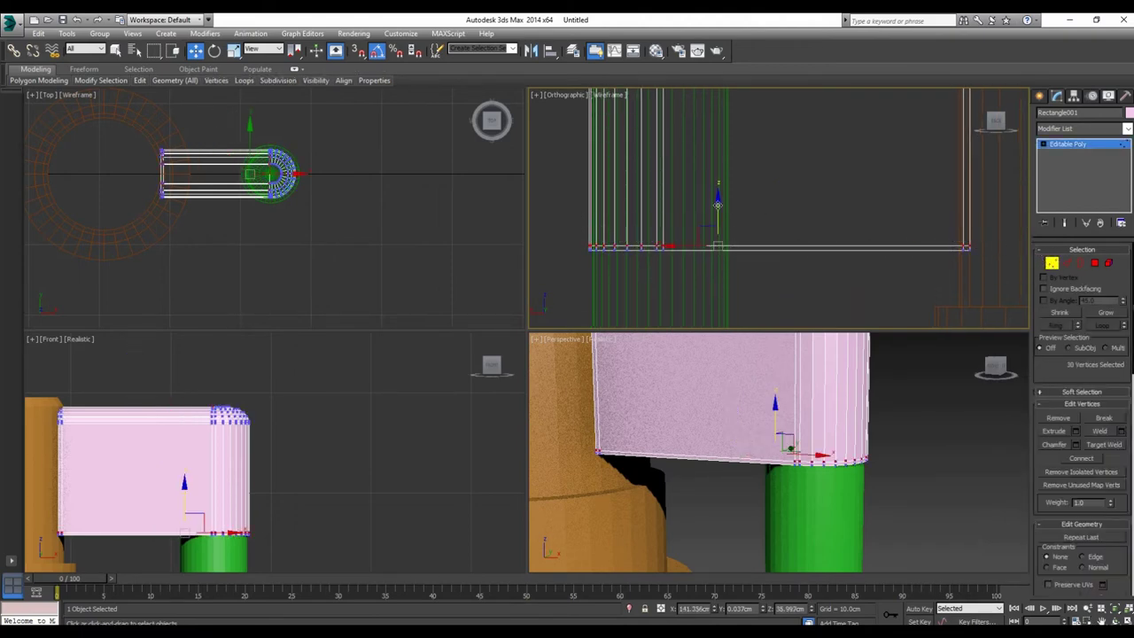
scroll(718, 208, "up", 2)
scroll(717, 213, "up", 2)
left_click_drag(715, 239, 718, 248)
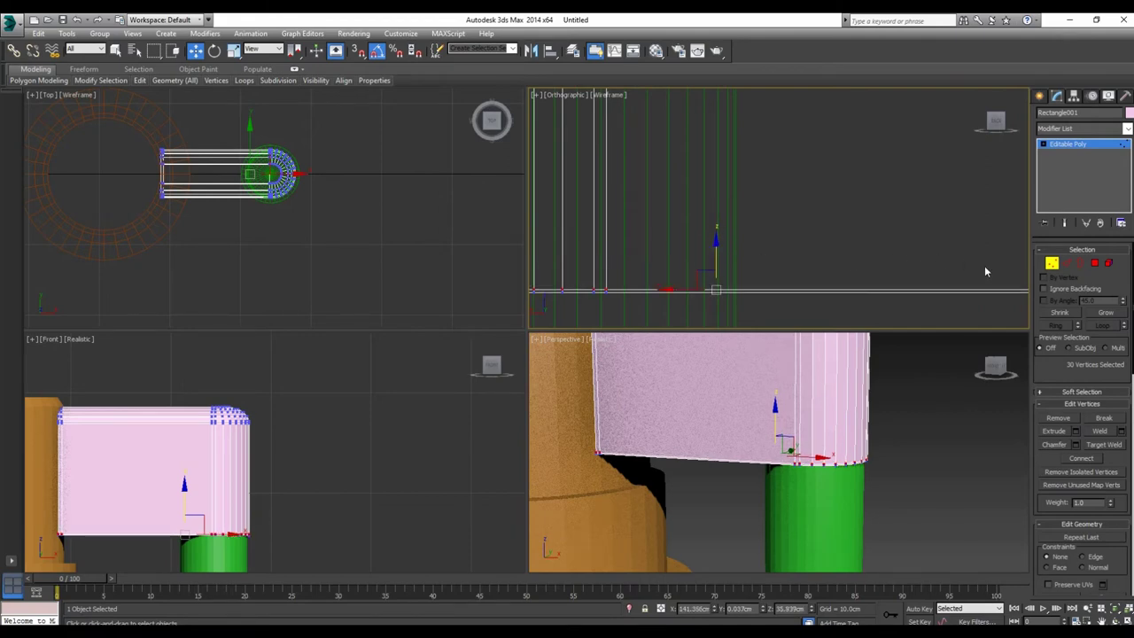
Step: Leave Vertex mode and enable Use NURMS subdivision smoothing on the nozzle
left_click(1052, 263)
scroll(1085, 381, "down", 2)
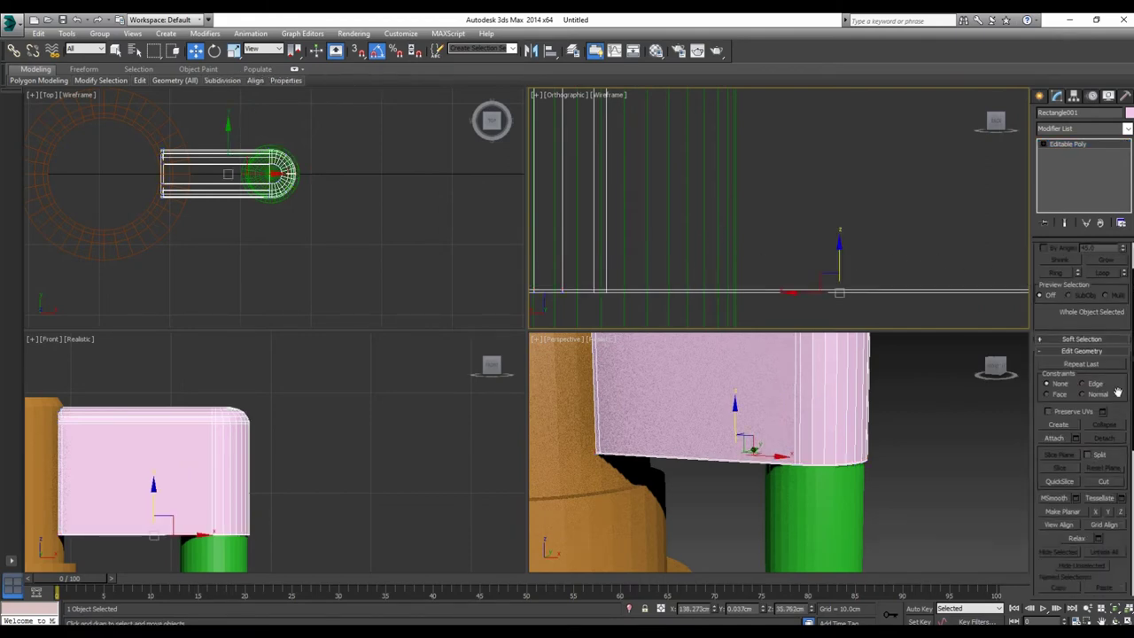
scroll(1087, 390, "down", 3)
left_click(1050, 441)
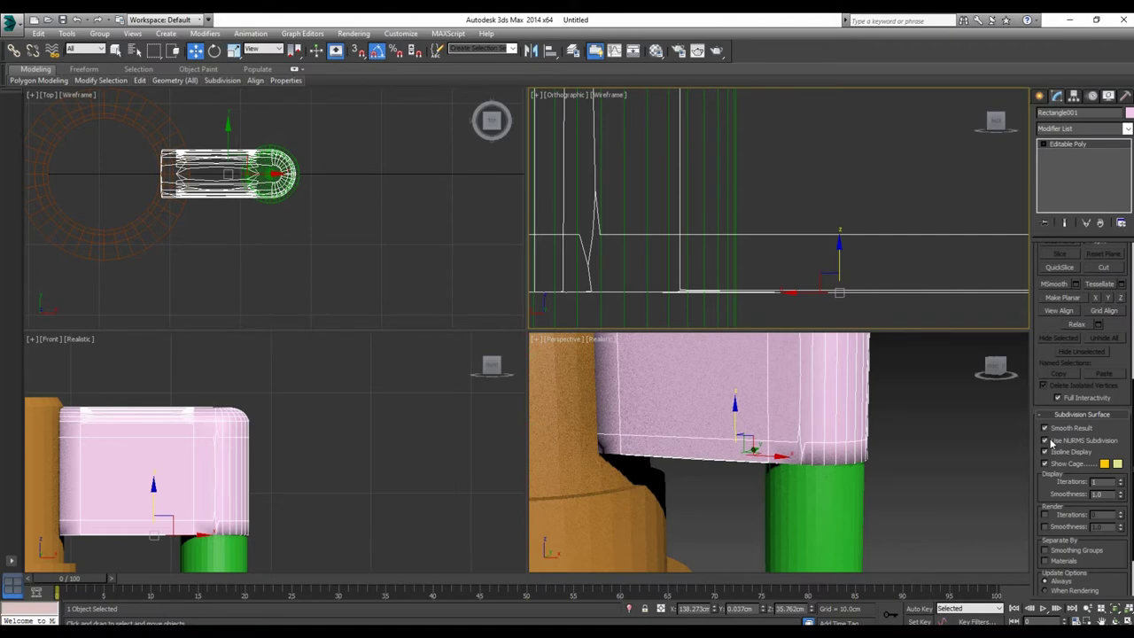
left_click(1046, 440)
left_click(1047, 440)
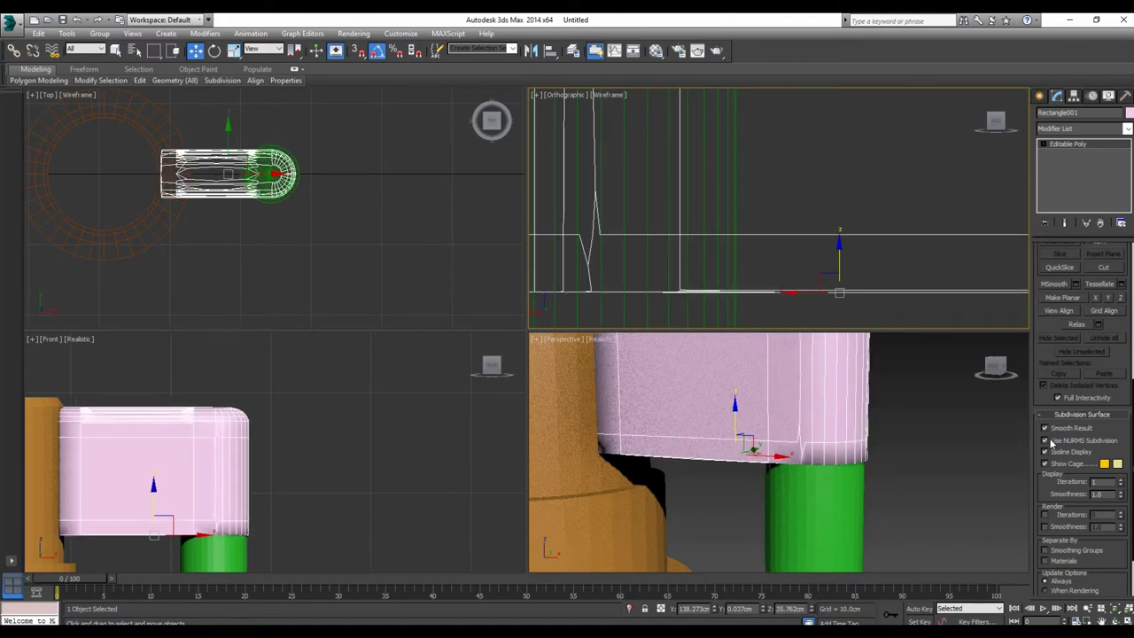
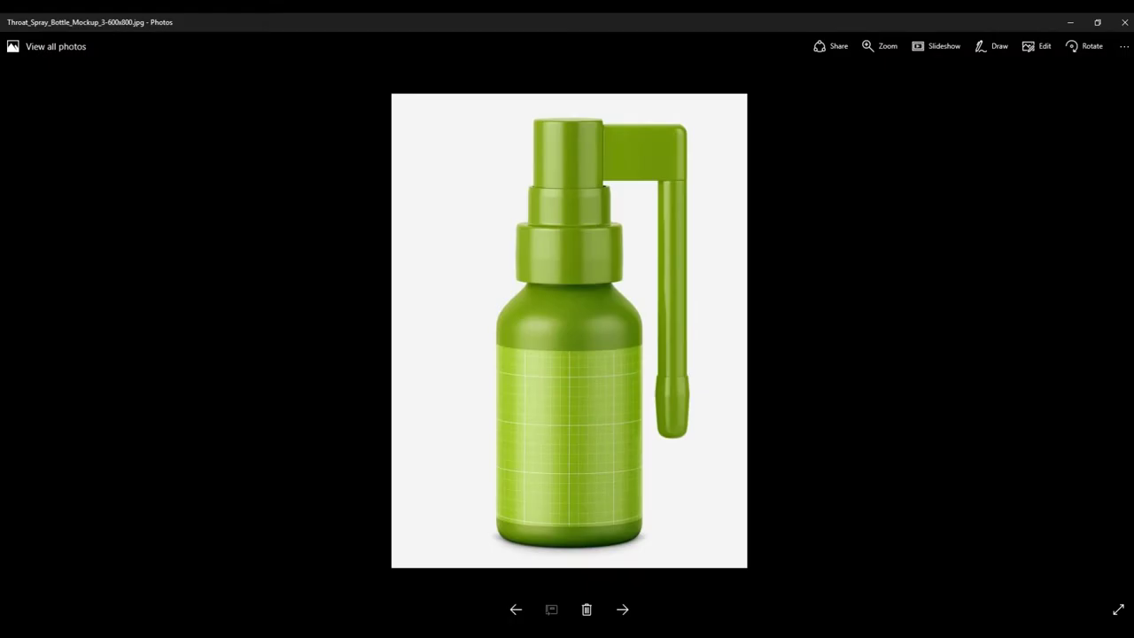
Step: Turn on Isoline Display under Subdivision Surface for Rectangle001
scroll(697, 422, "down", 2)
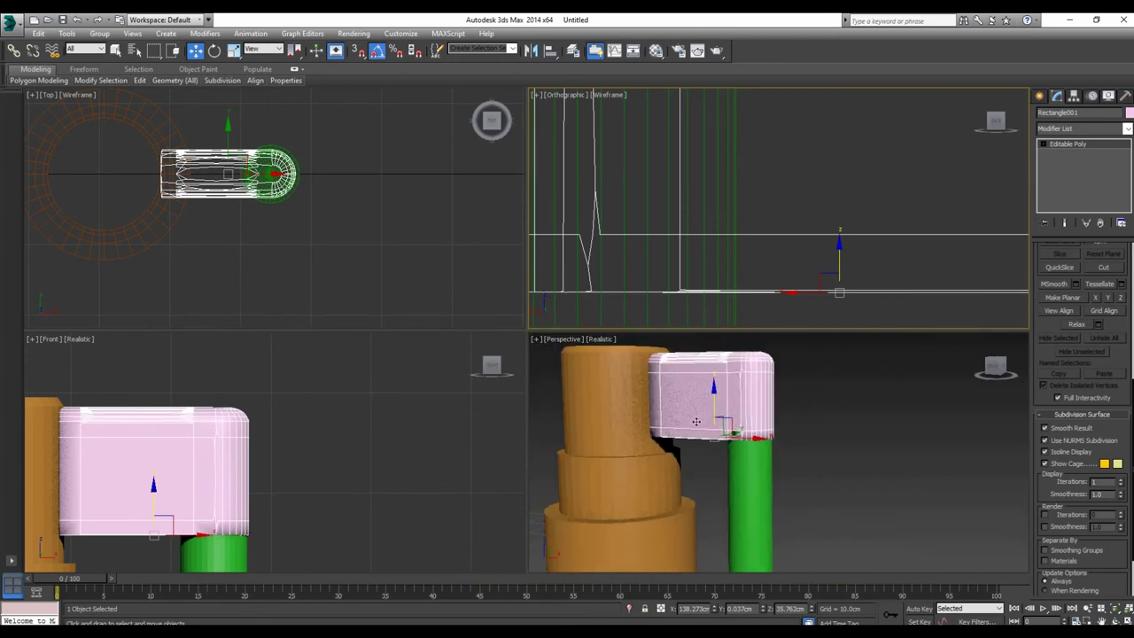
scroll(720, 437, "up", 2)
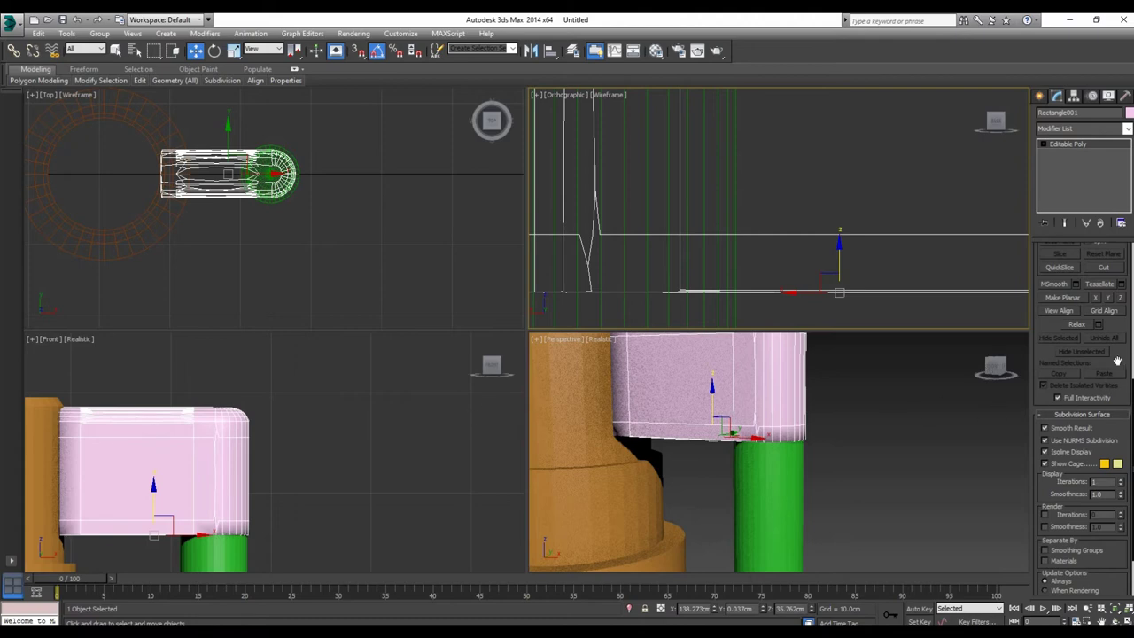
scroll(1077, 399, "up", 3)
scroll(1076, 399, "up", 3)
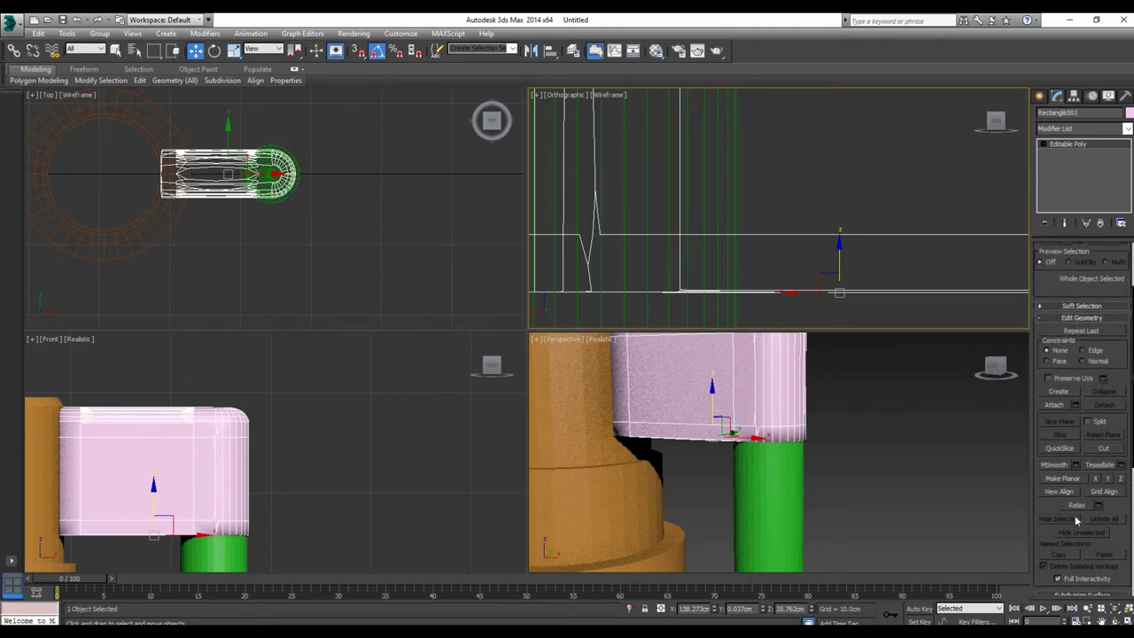
scroll(1064, 443, "down", 8)
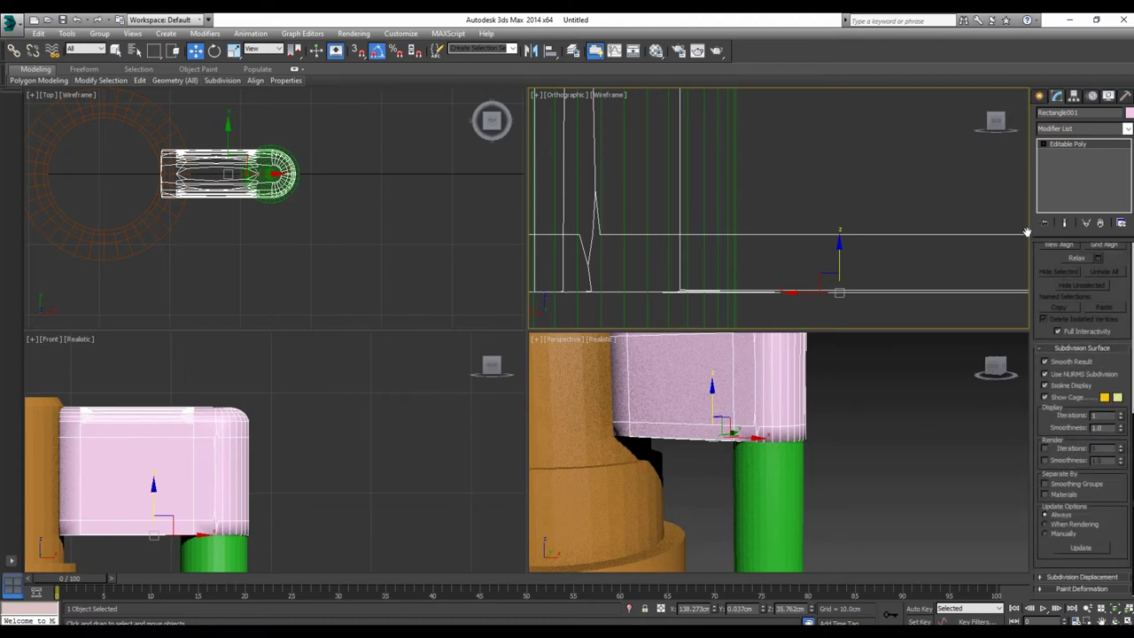
left_click(1045, 386)
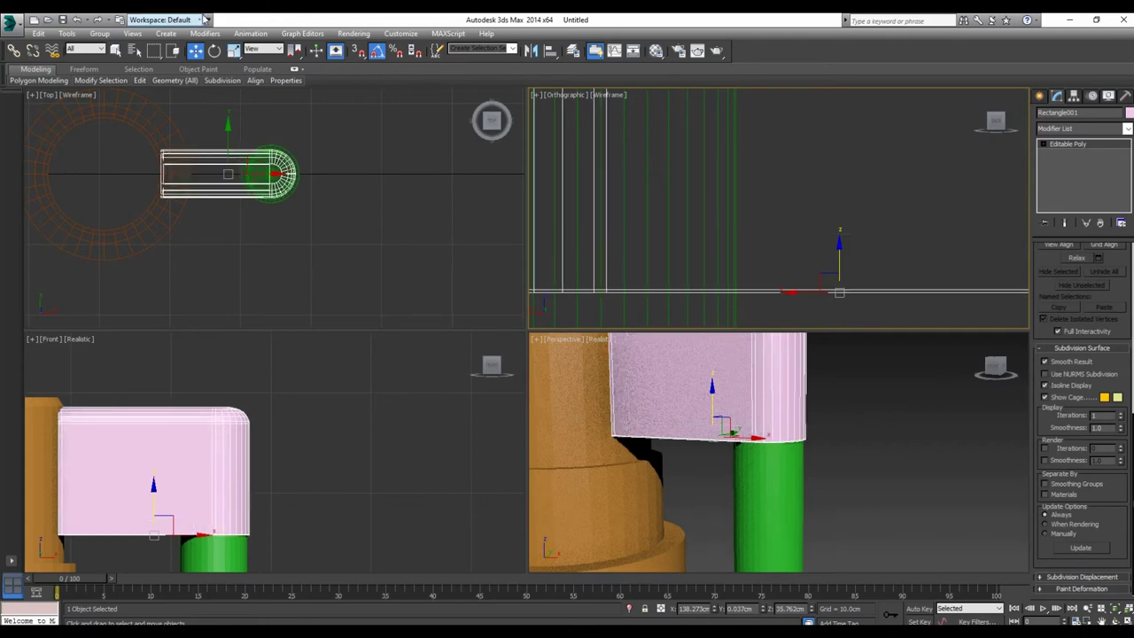
scroll(709, 443, "down", 4)
scroll(336, 451, "down", 3)
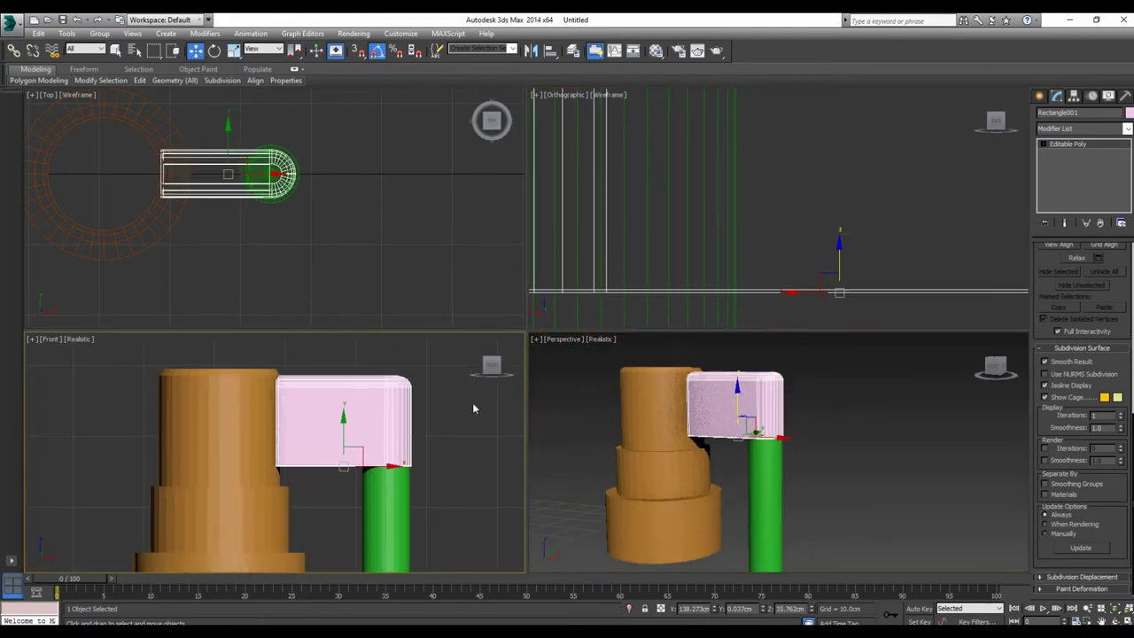
scroll(1111, 312, "up", 5)
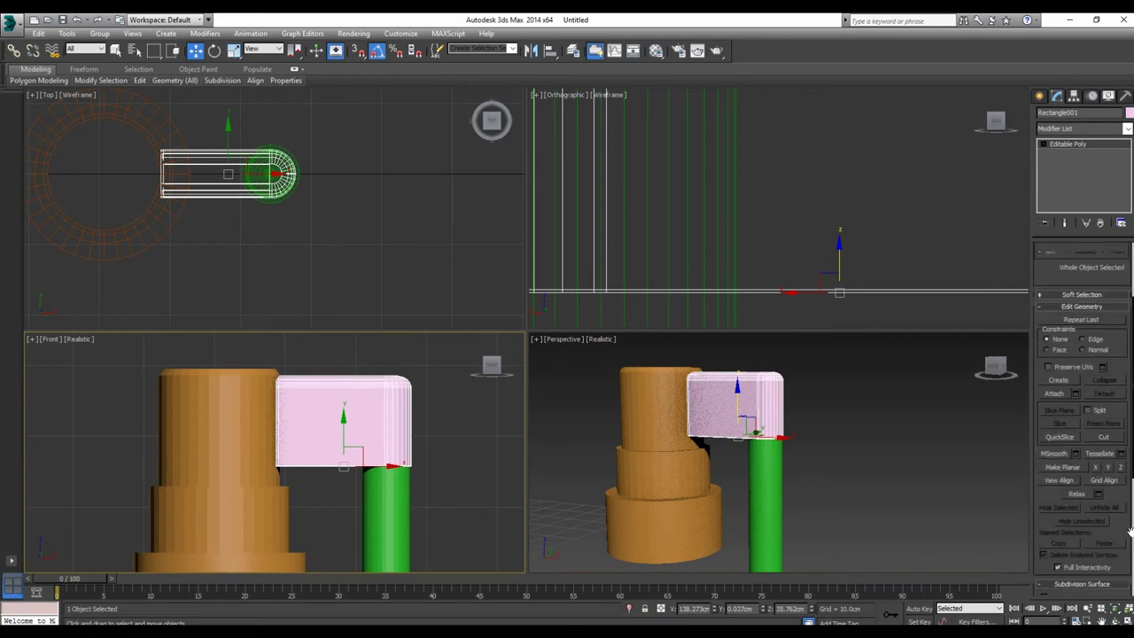
scroll(1099, 364, "up", 5)
scroll(1086, 328, "up", 5)
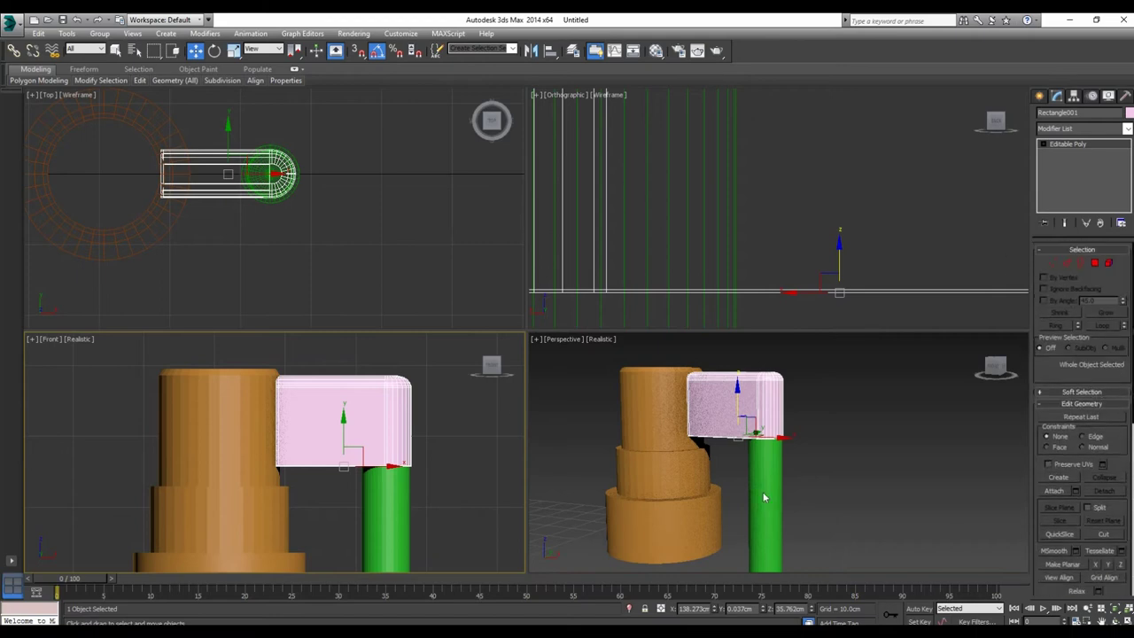
Step: Reselect the pink spout box and reframe the Front viewport around it
left_click(422, 380)
middle_click_drag(418, 488, 418, 468)
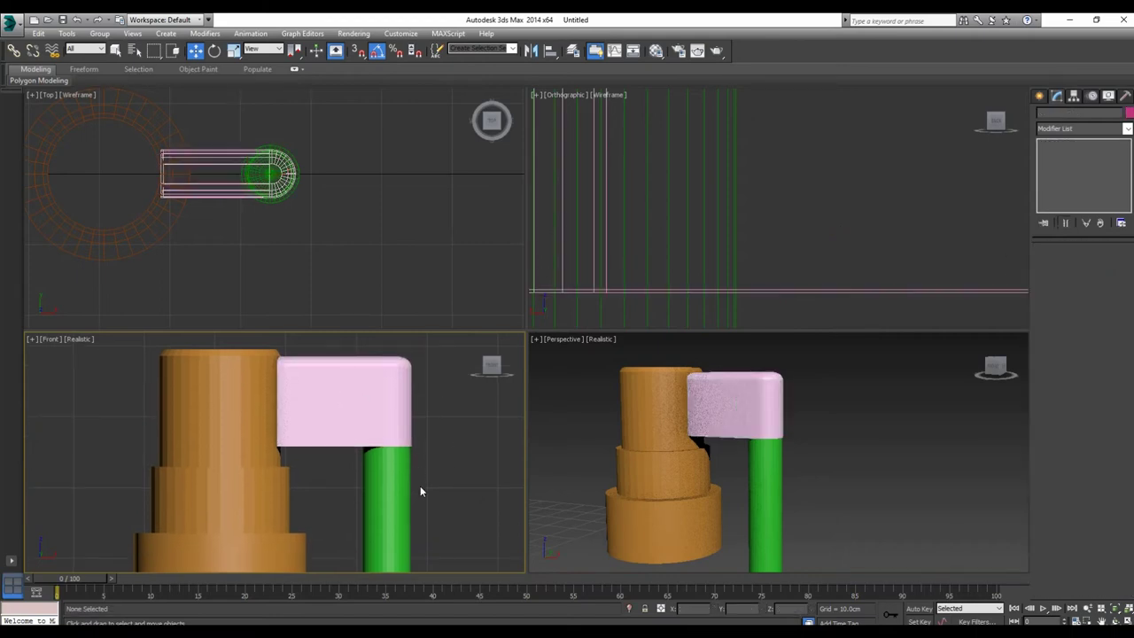
left_click(335, 384)
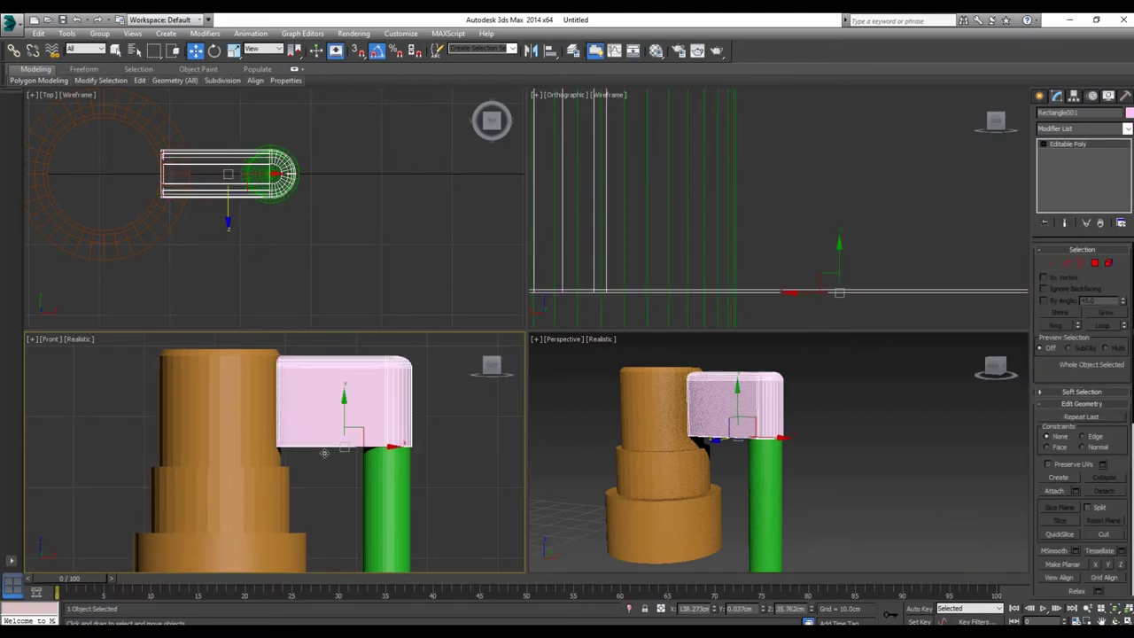
scroll(330, 482, "up", 2)
middle_click_drag(377, 436, 360, 496)
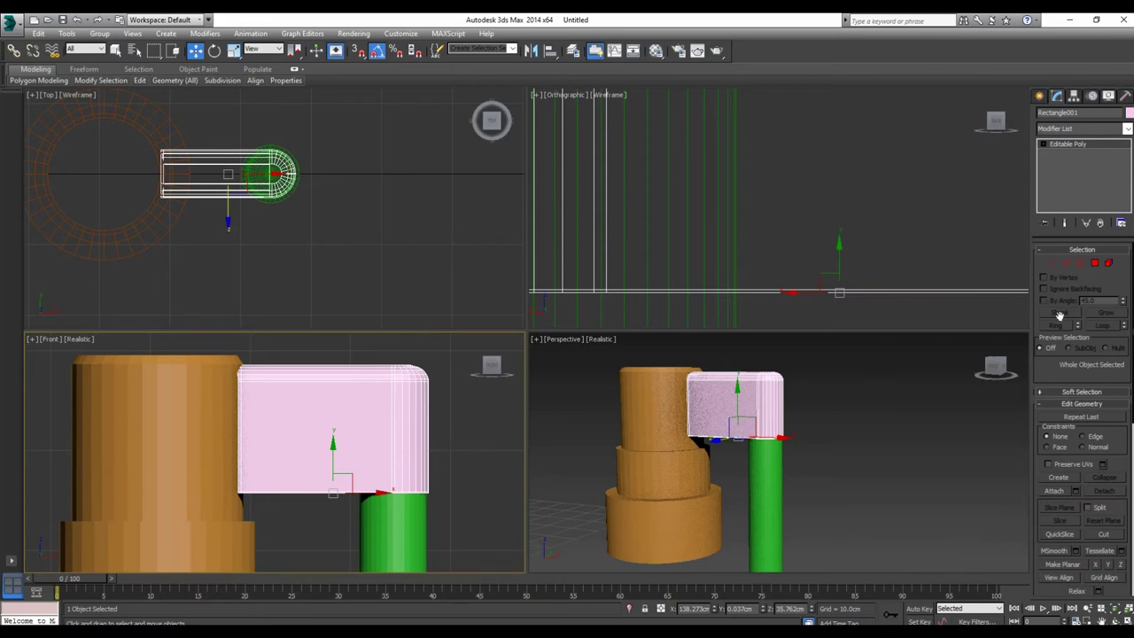
Step: Connect the spout box's end edges with 26 segments to add horizontal edge loops
left_click(1066, 263)
left_click_drag(278, 425, 628, 455)
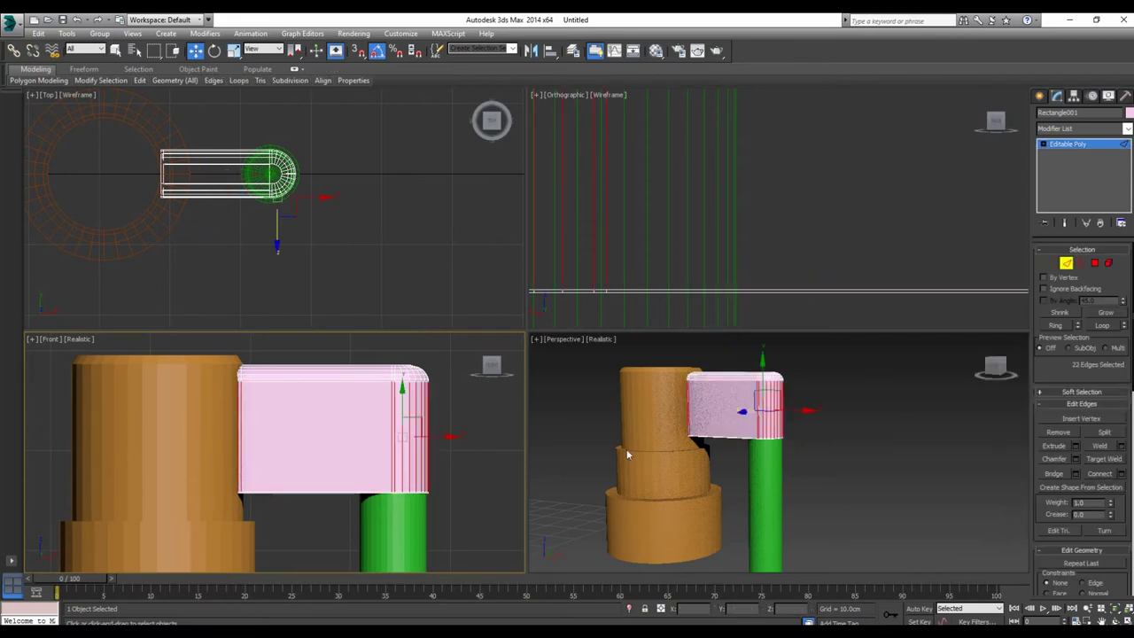
left_click(1119, 474)
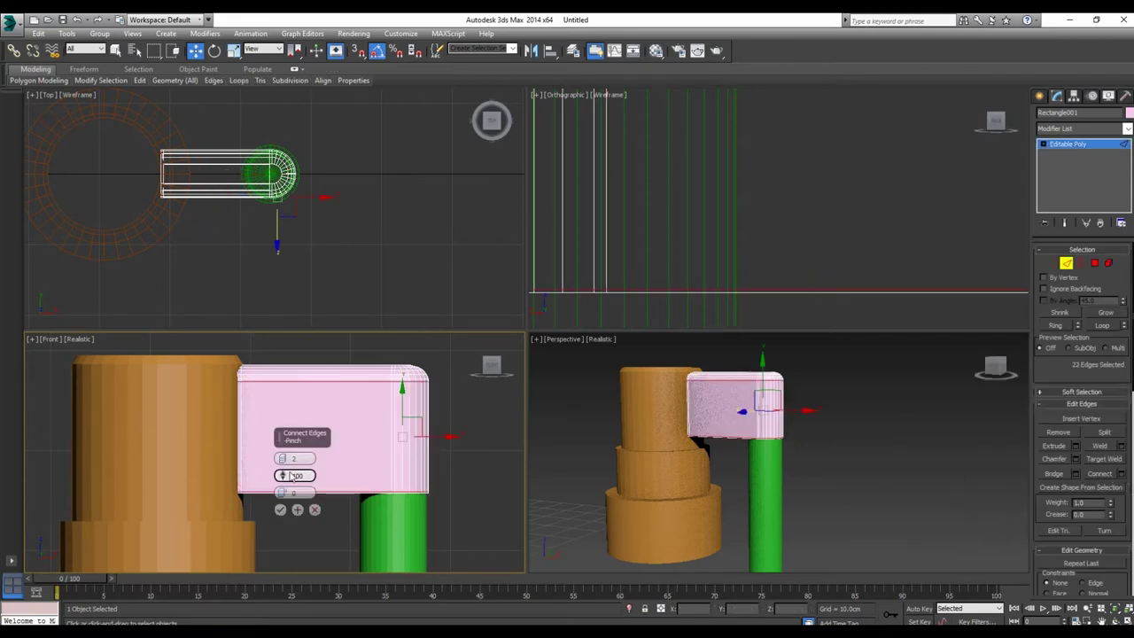
left_click_drag(281, 458, 298, 422)
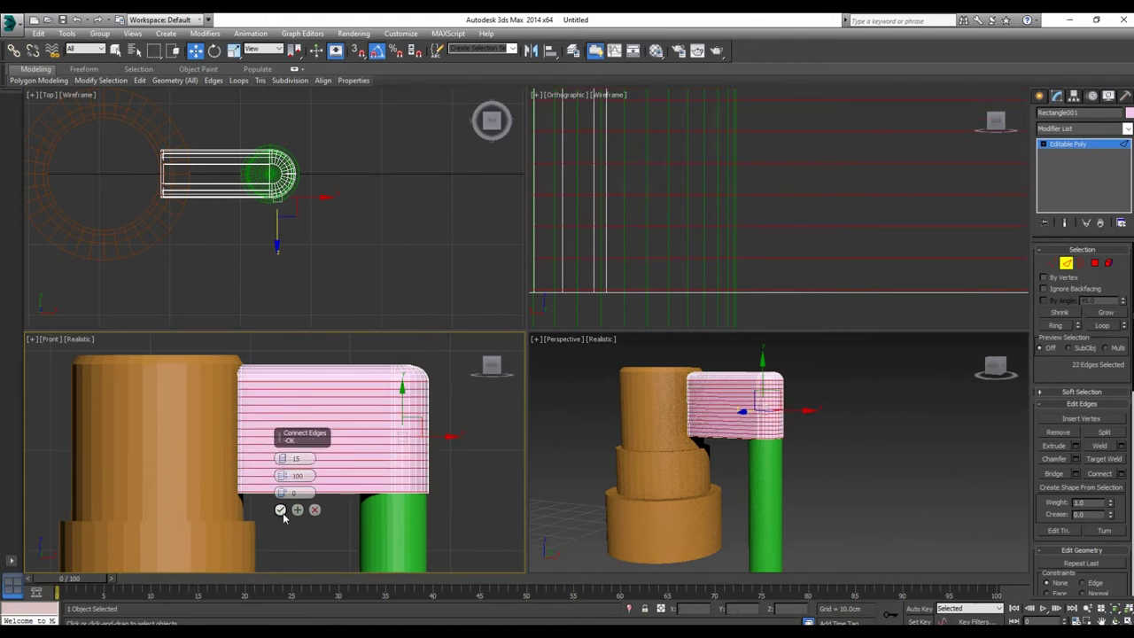
left_click_drag(281, 458, 289, 426)
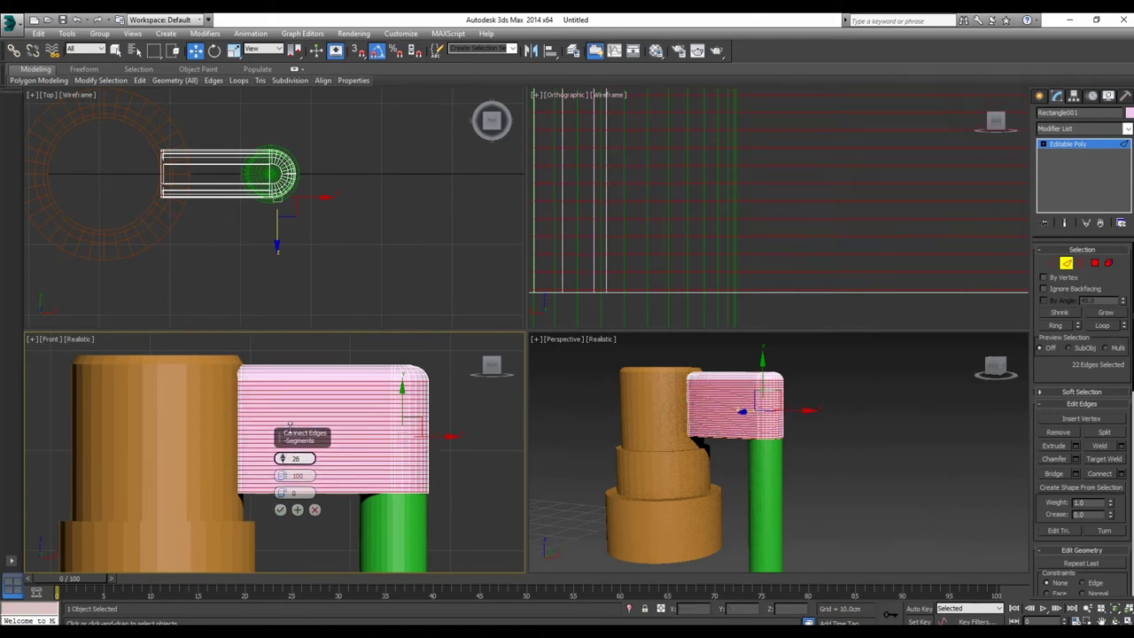
left_click(281, 511)
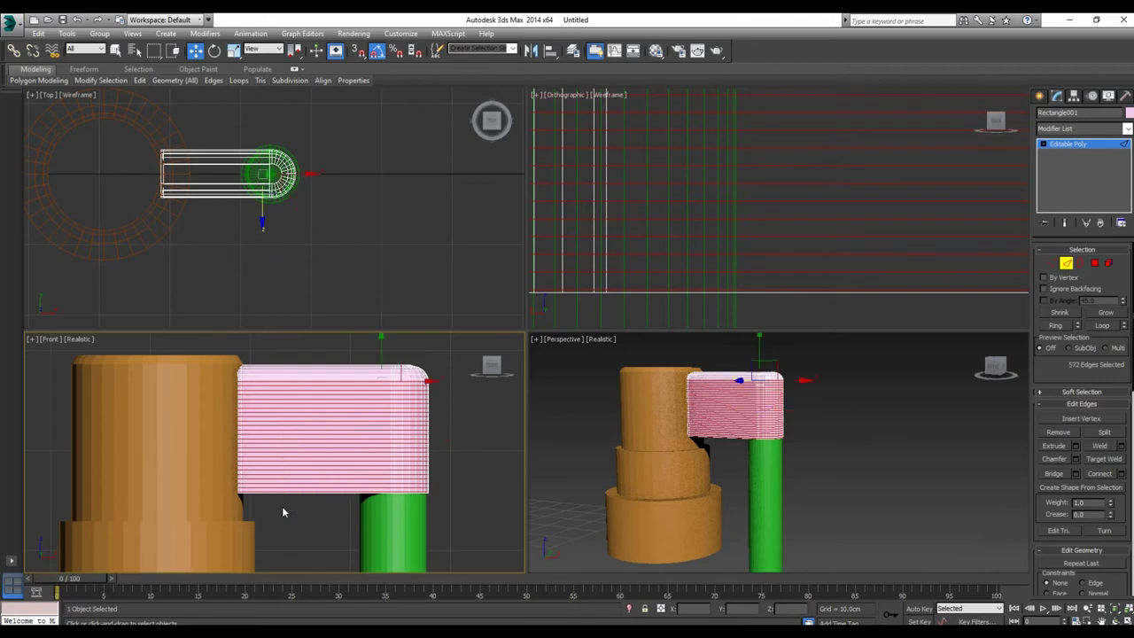
Step: Preview the box with NURMS subdivision, then switch it back off
left_click(1067, 264)
scroll(1115, 508, "down", 5)
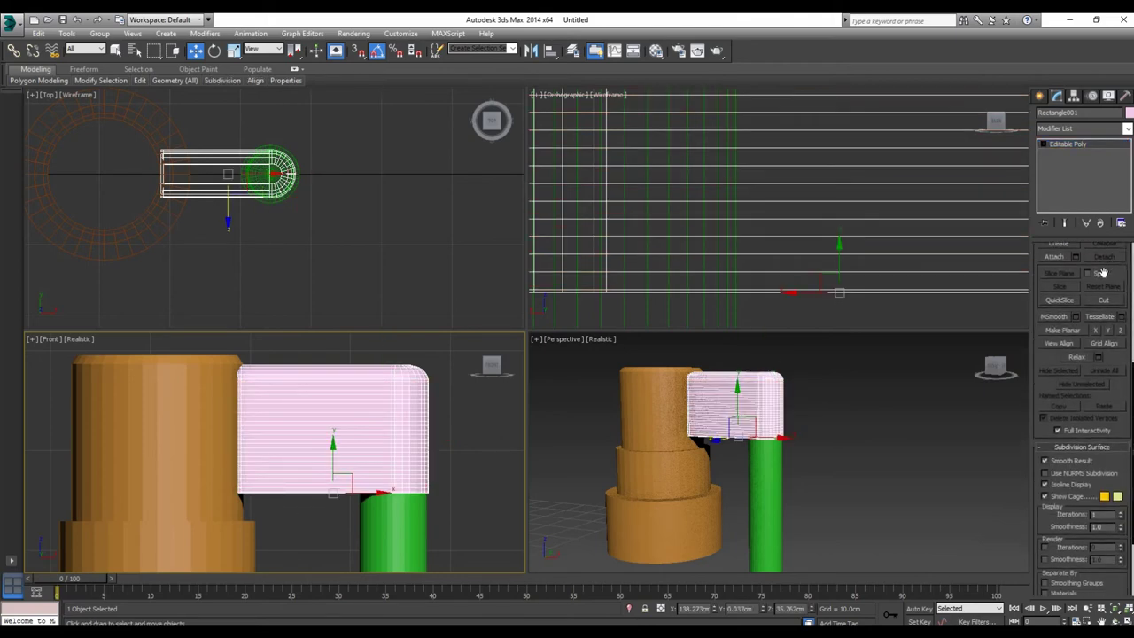
left_click(1045, 473)
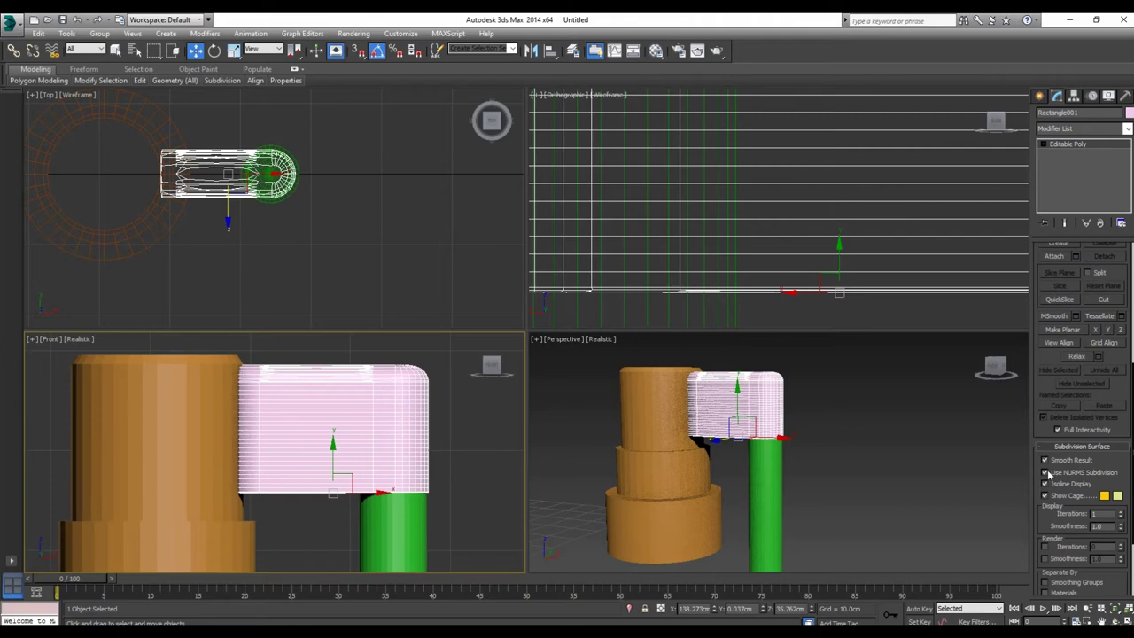
left_click(1046, 474)
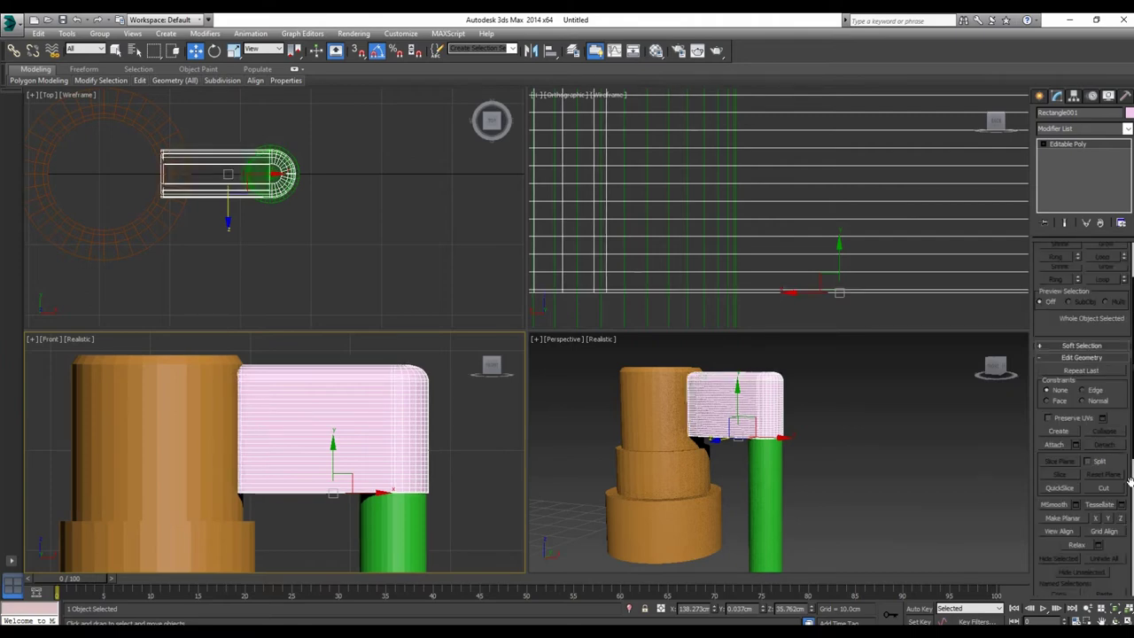
scroll(1115, 276, "up", 5)
Step: Connect a column of horizontal edges to add vertical edge loops across the box
left_click(1067, 264)
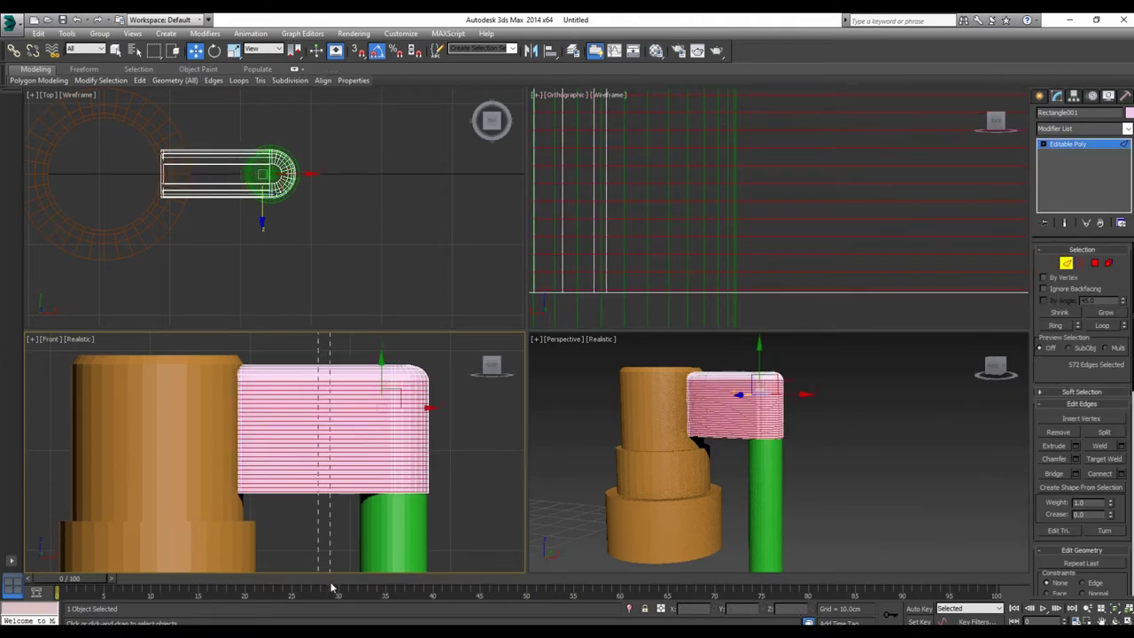
left_click_drag(305, 350, 333, 587)
left_click(1120, 473)
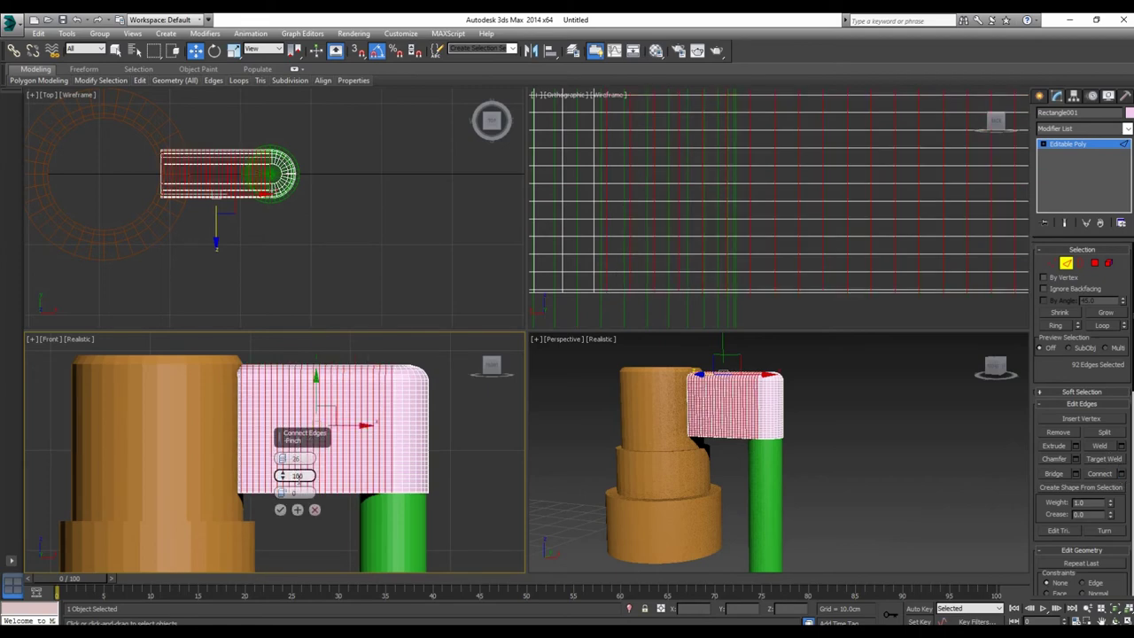
left_click(279, 510)
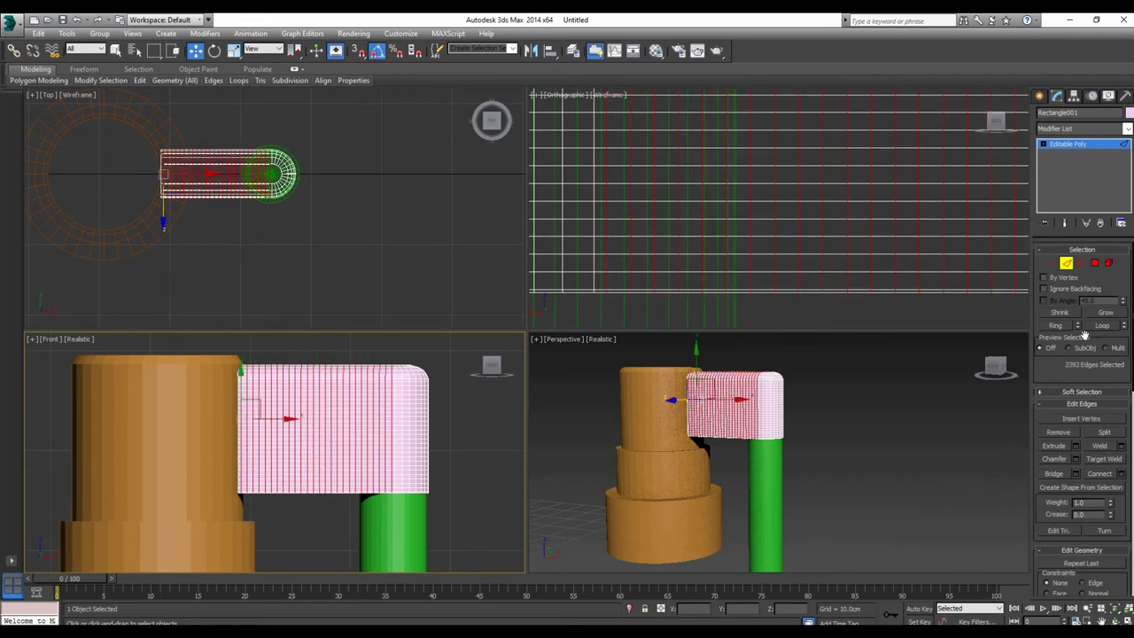
Step: Enable Use NURMS Subdivision on the box and frame the pump in perspective
left_click(1067, 264)
scroll(1046, 514, "down", 4)
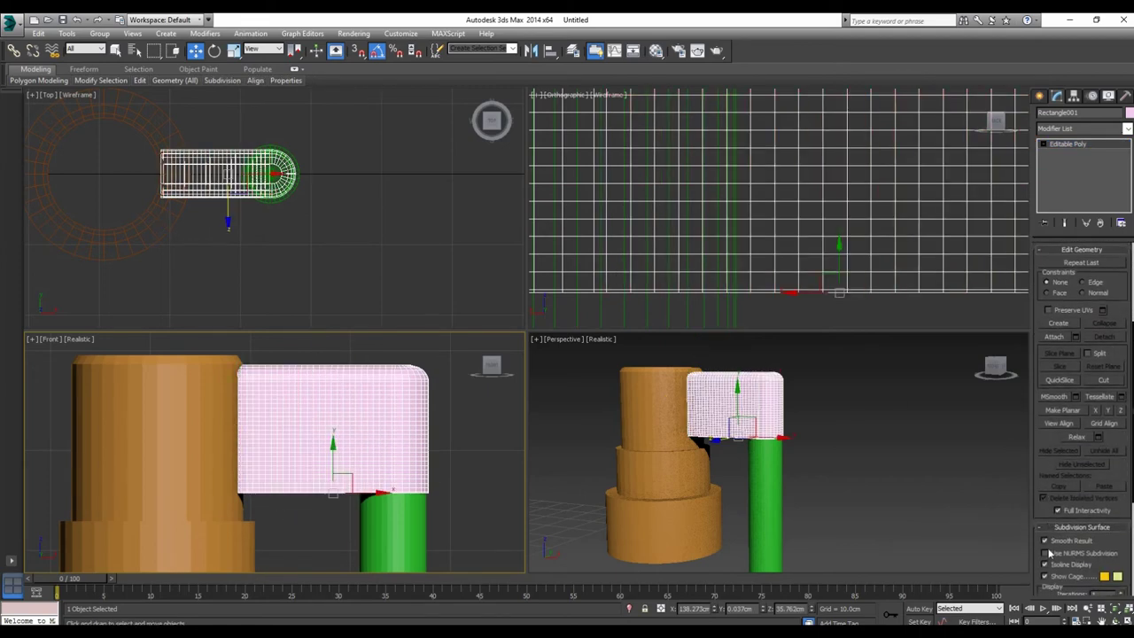
left_click(1045, 553)
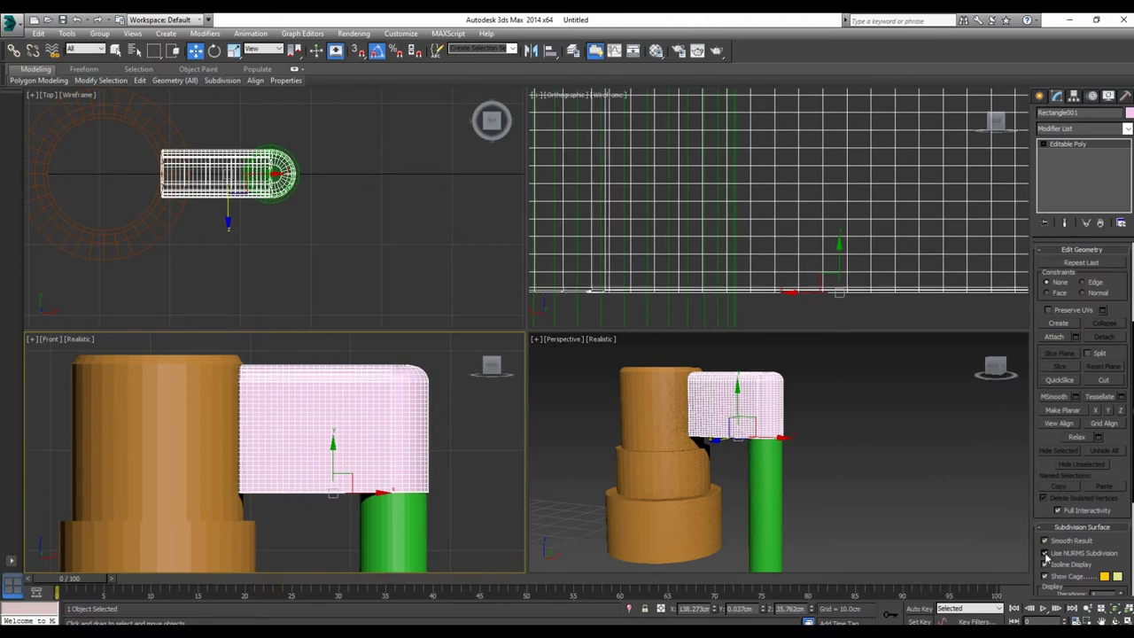
left_click(884, 472)
scroll(757, 412, "down", 2)
middle_click_drag(762, 479, 744, 442)
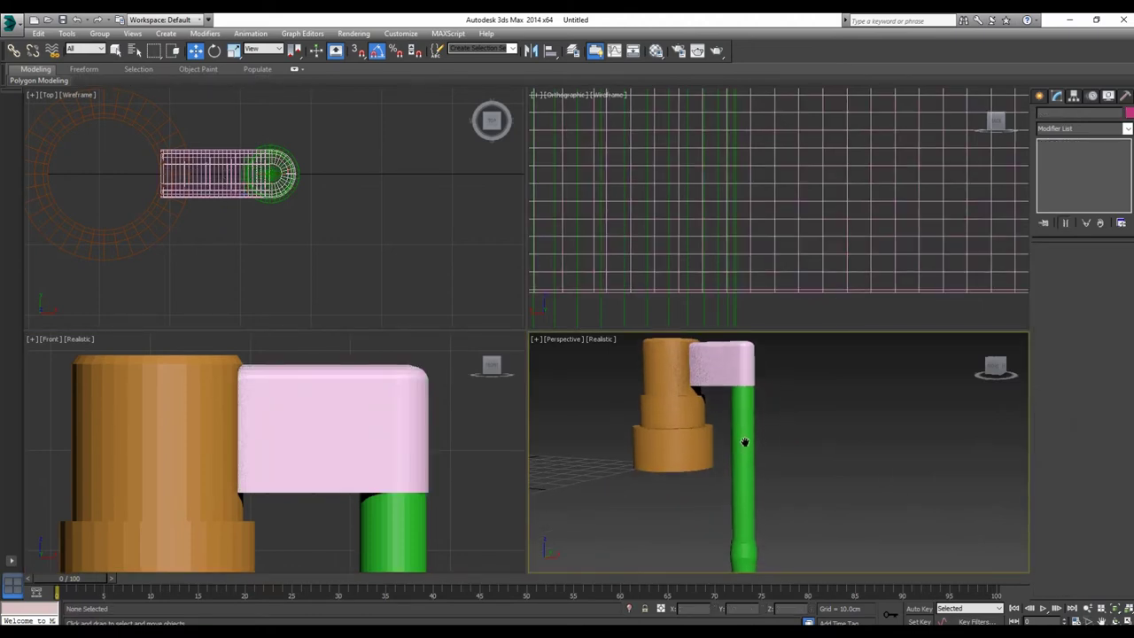
Step: Select the cylinder stack and maximize the perspective view looking down on its top
left_click(683, 428)
left_click(753, 468)
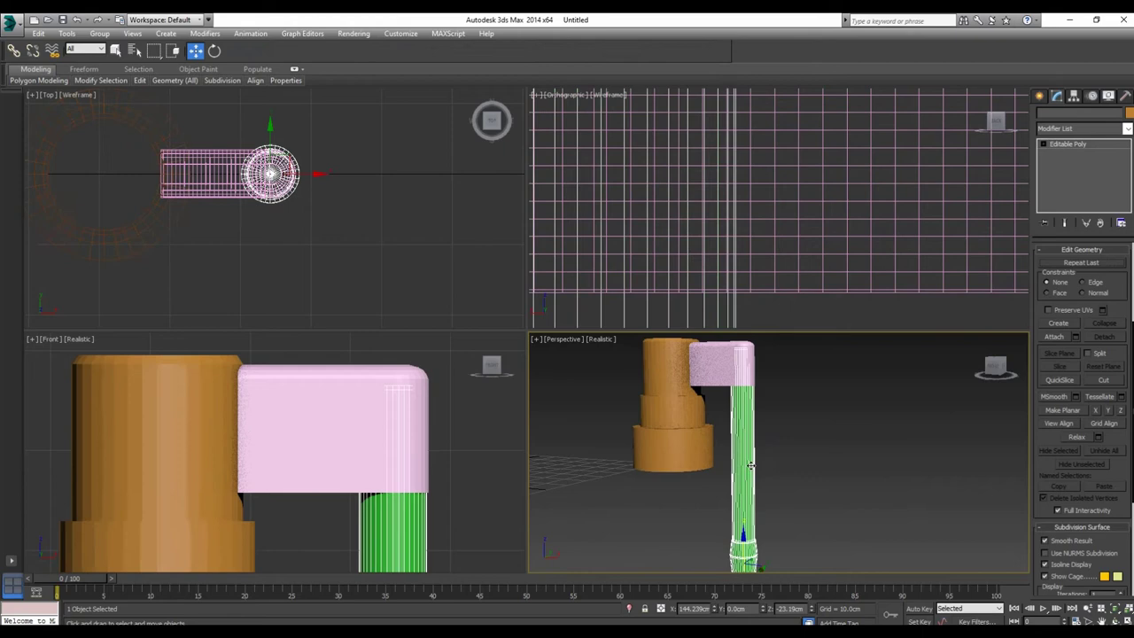
left_click(682, 436)
key("alt+w")
middle_click_drag(323, 294, 460, 426)
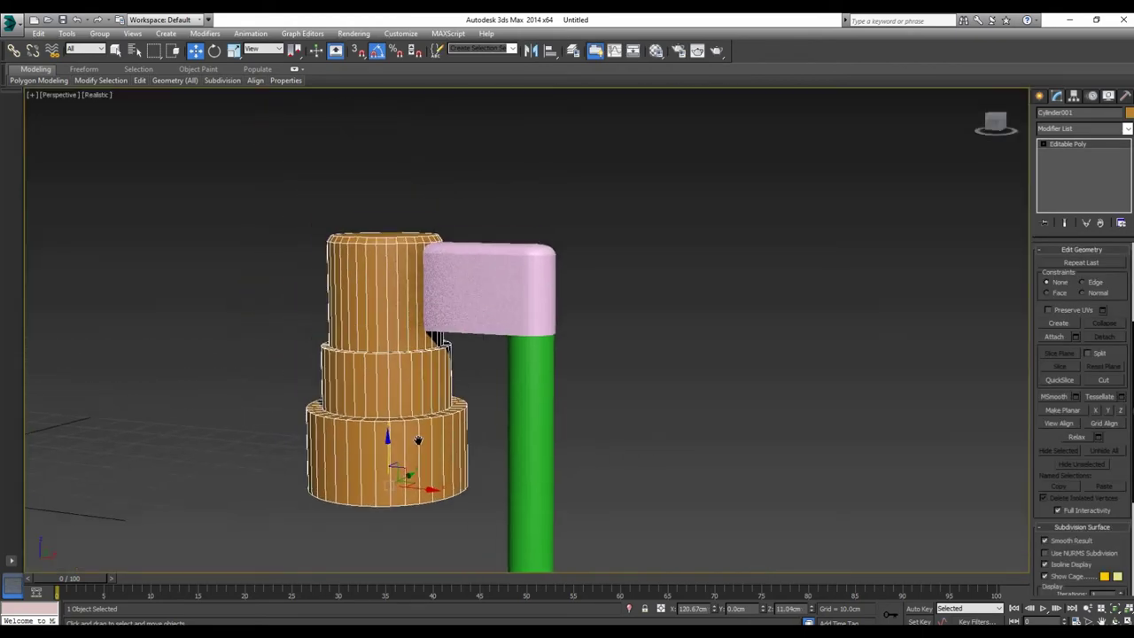
middle_click_drag(399, 355, 433, 395, "alt")
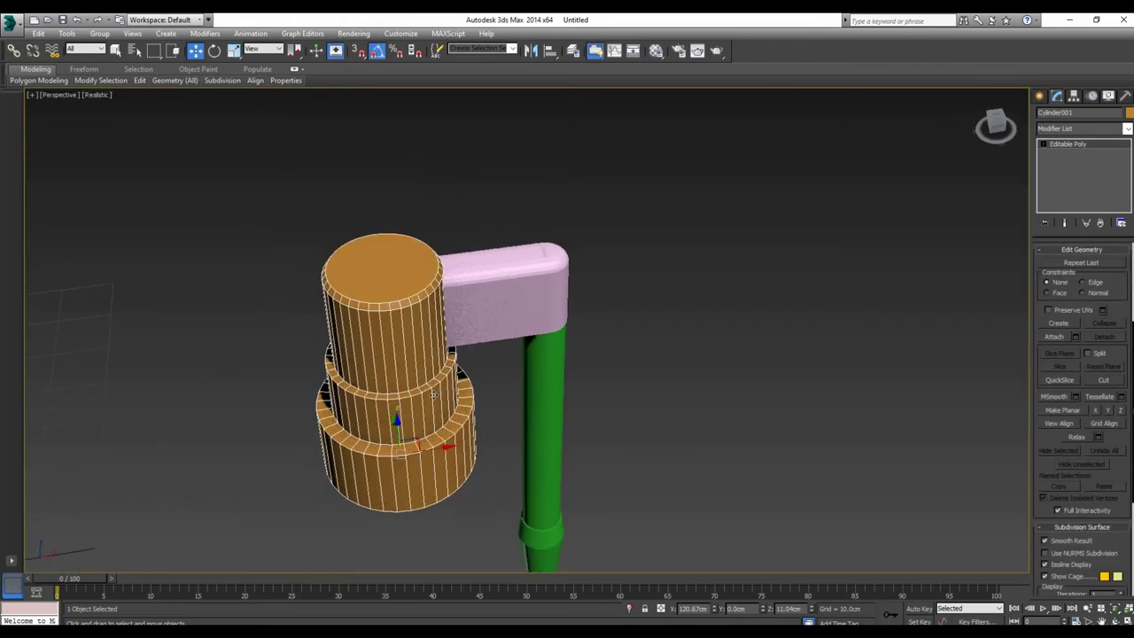
scroll(1114, 282, "up", 5)
Step: Inset the cylinder's top cap polygon by about 6.19 cm, leaving a small centre face
left_click(1095, 264)
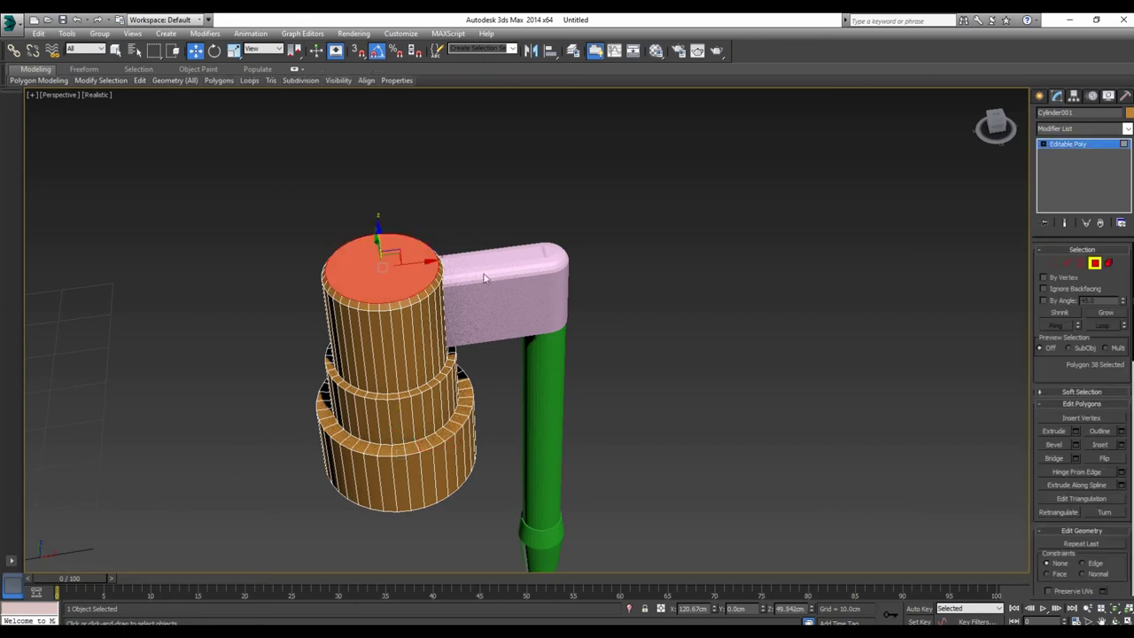
left_click(1122, 445)
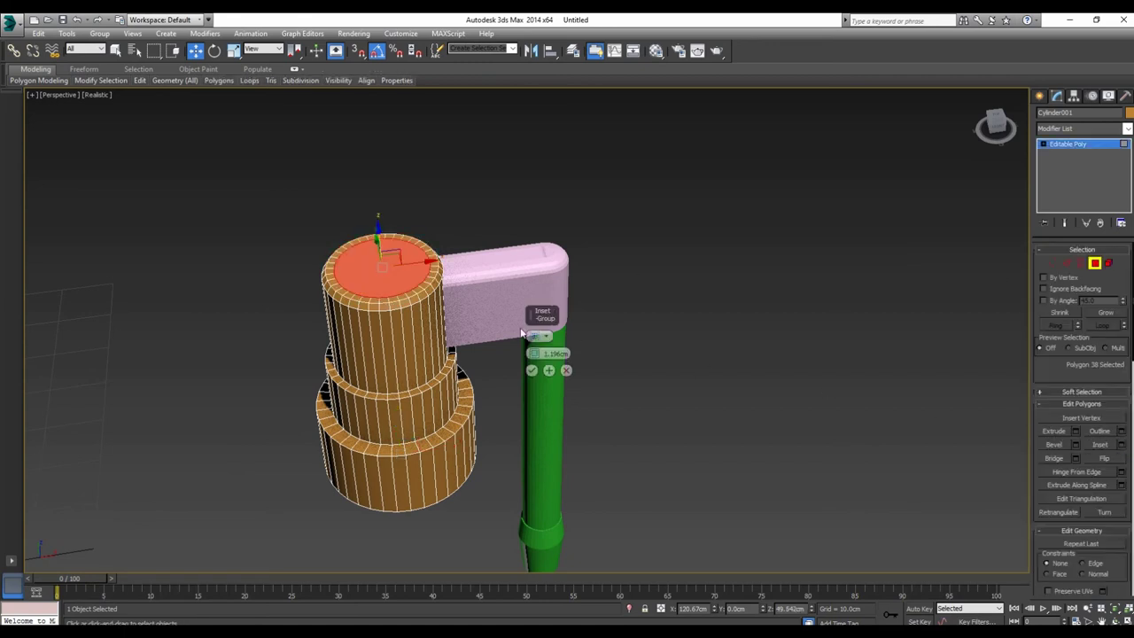
left_click_drag(533, 357, 533, 340)
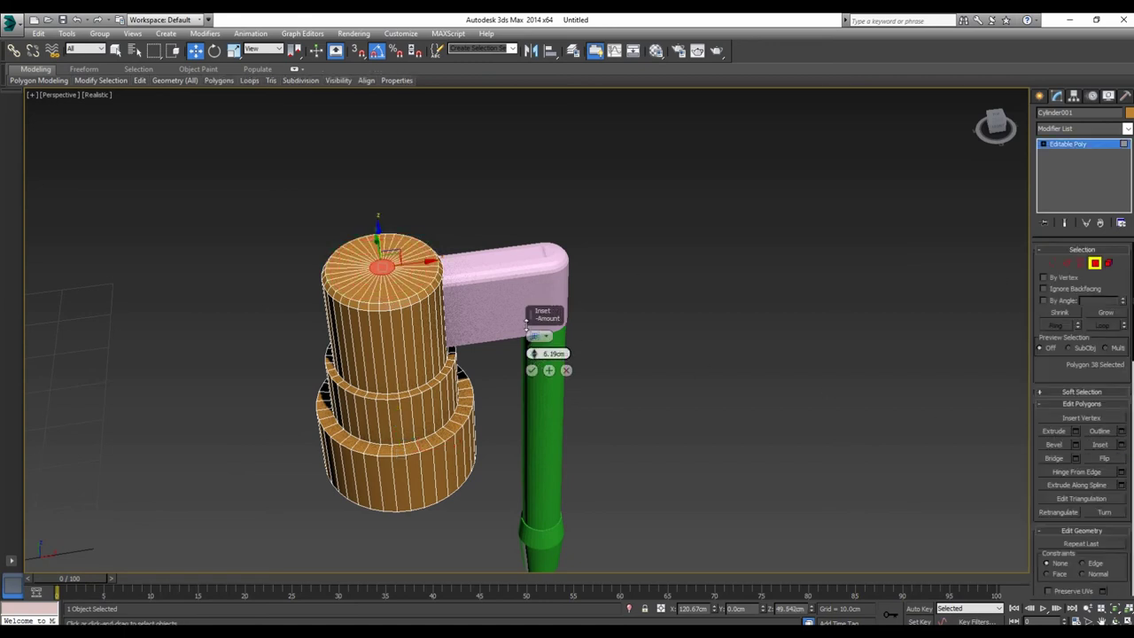
left_click(532, 371)
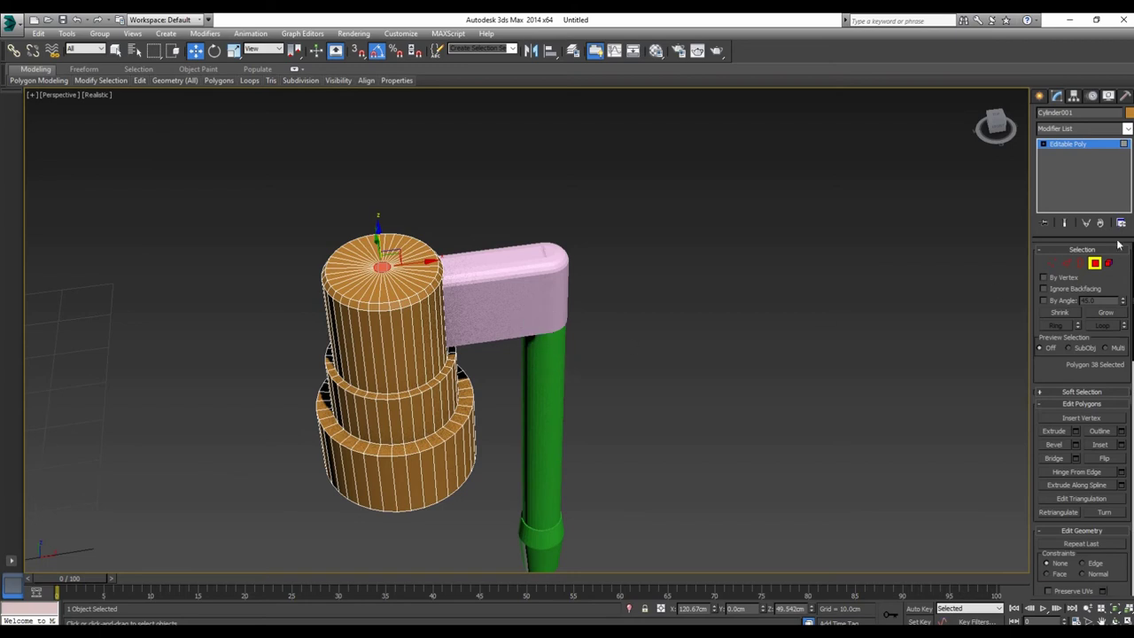
left_click(1066, 263)
scroll(383, 270, "up", 2)
scroll(382, 270, "up", 2)
Step: Connect the ring of radial cap edges, sliding the new loop toward the rim
left_click(420, 279)
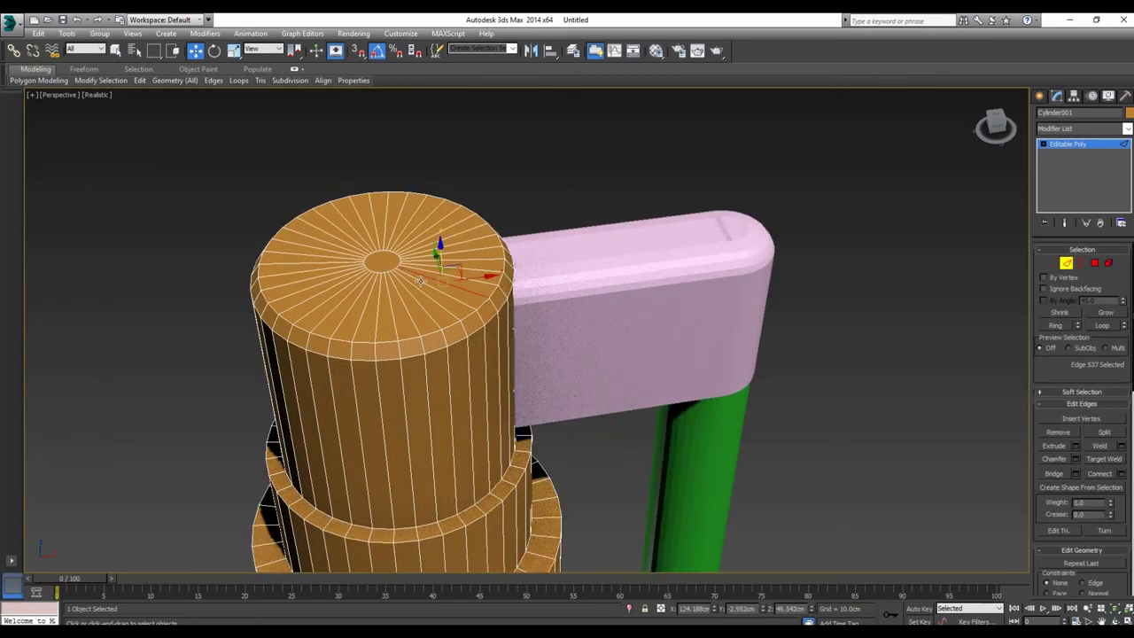
left_click(420, 280, "shift")
left_click(1119, 473)
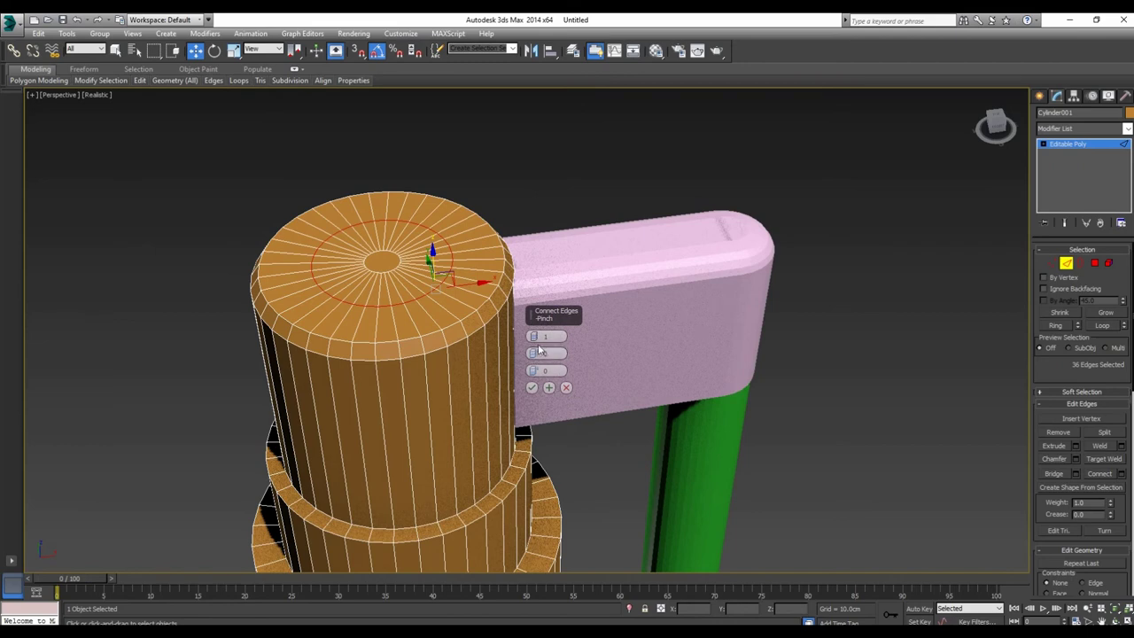
left_click_drag(534, 370, 569, 583)
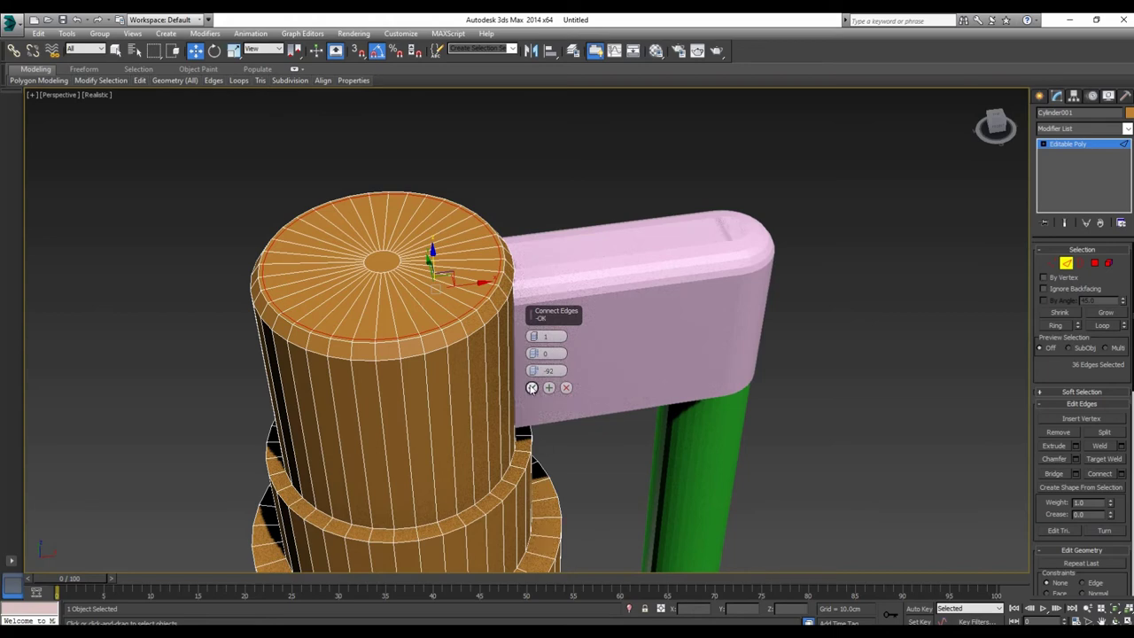
left_click(531, 387)
Step: Add two rim edge loops with 2 segments, slide 0 and pinch 23
left_click(442, 335)
double_click(424, 345)
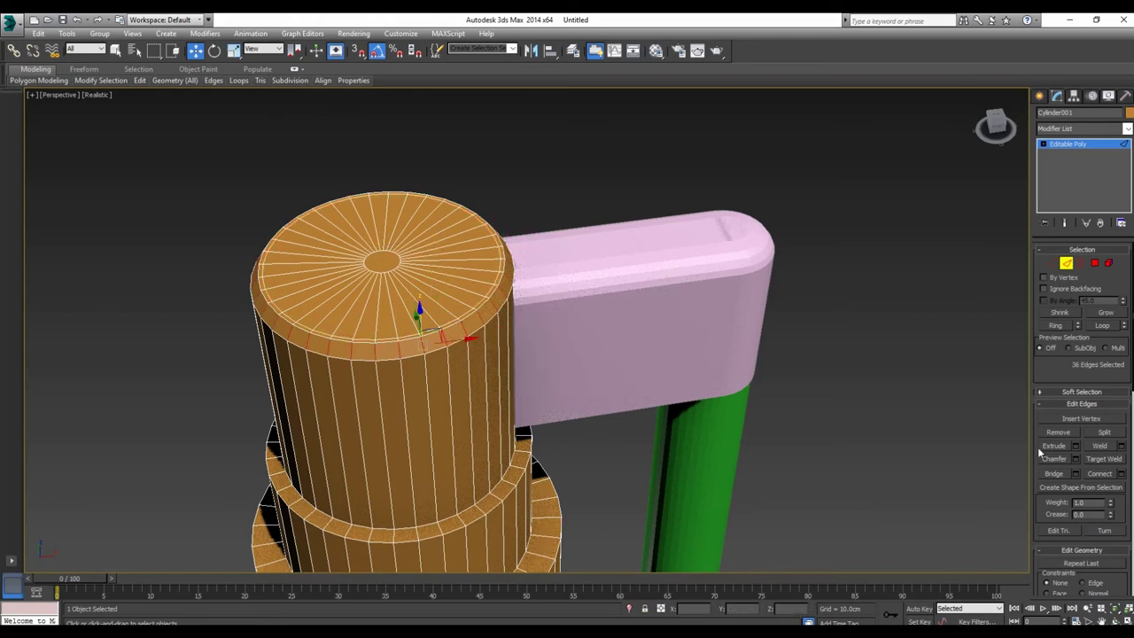
left_click(1122, 474)
left_click(545, 336)
type("2")
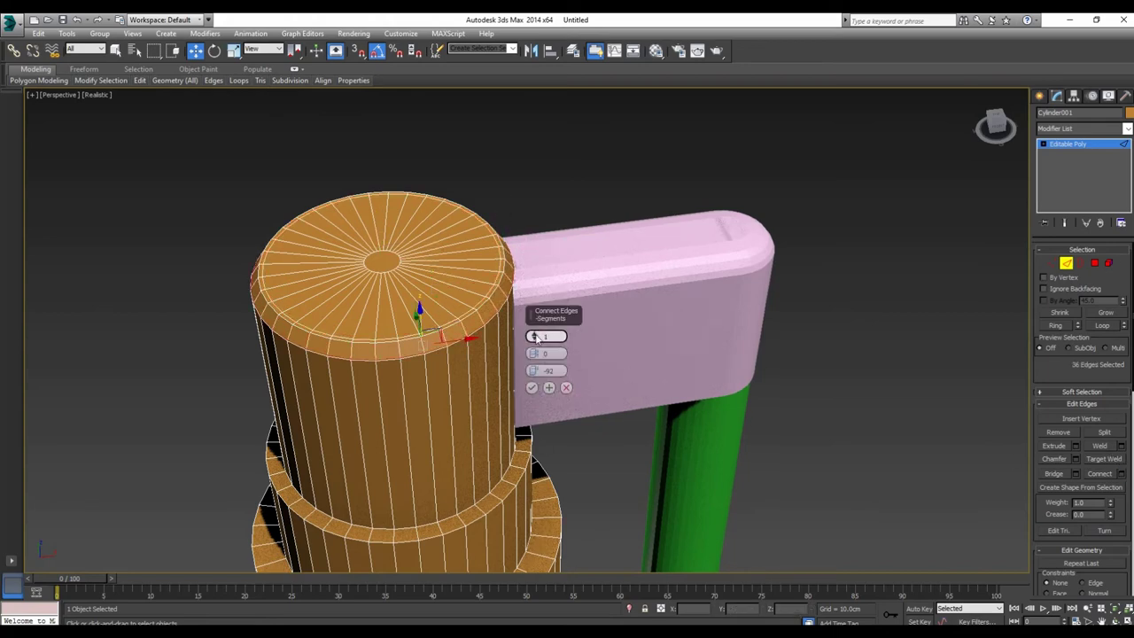
key("Tab")
type("0")
left_click(550, 352)
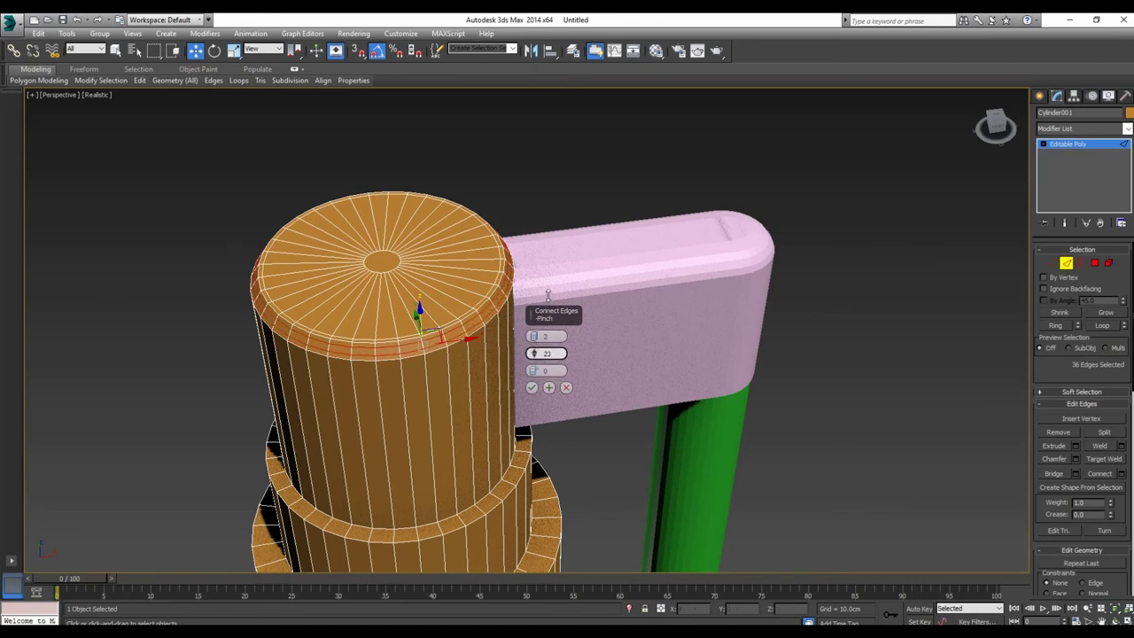
type("23")
key("Tab")
left_click(531, 388)
Step: Add a pair of loops on the upper cylinder, spread toward its top and bottom
left_click(468, 398)
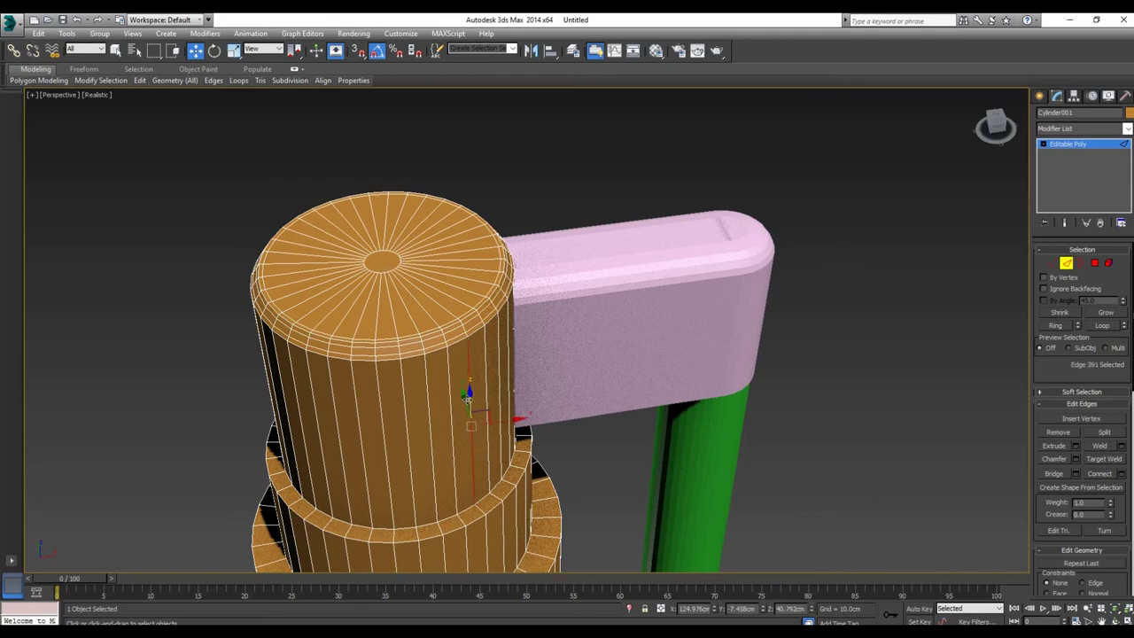
key("alt+r")
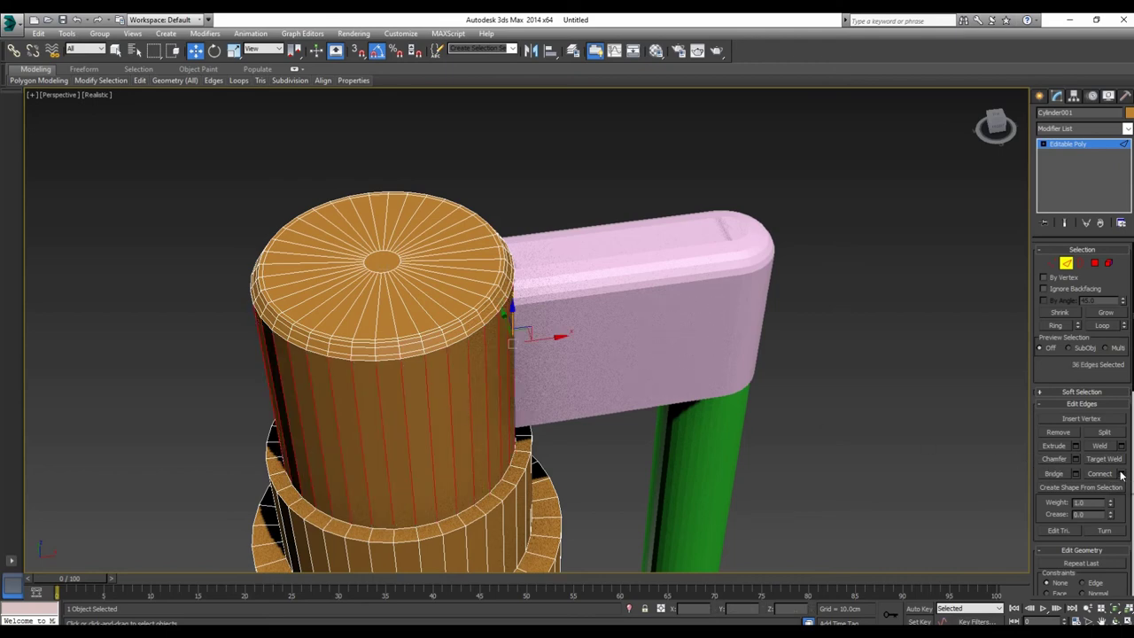
left_click(1121, 474)
middle_click_drag(817, 471, 779, 443, "alt")
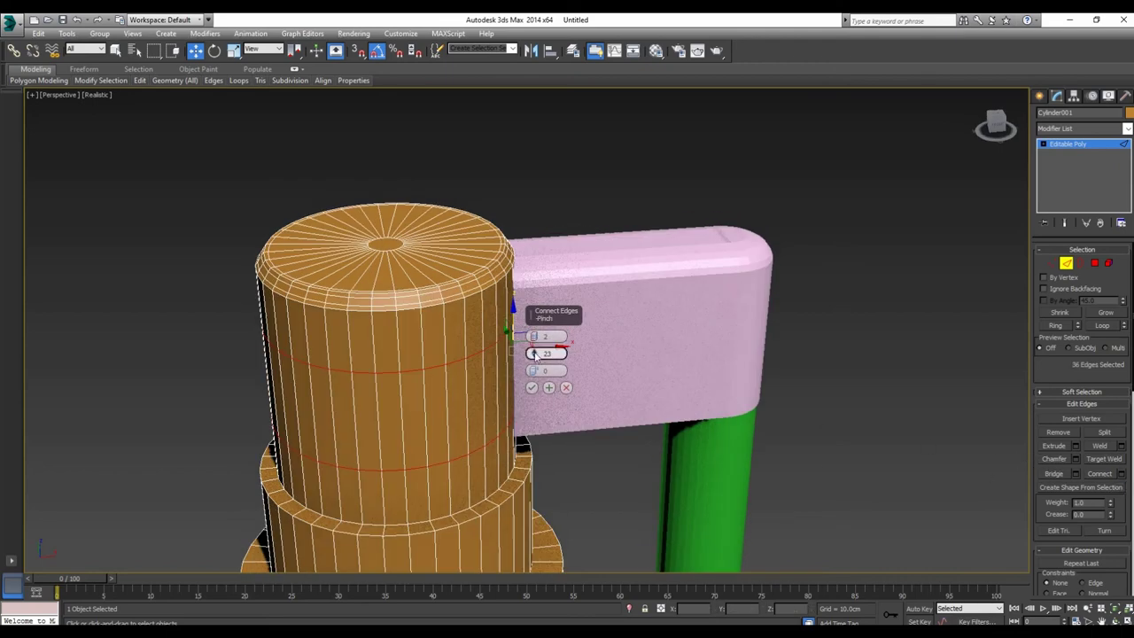
left_click_drag(535, 354, 562, 182)
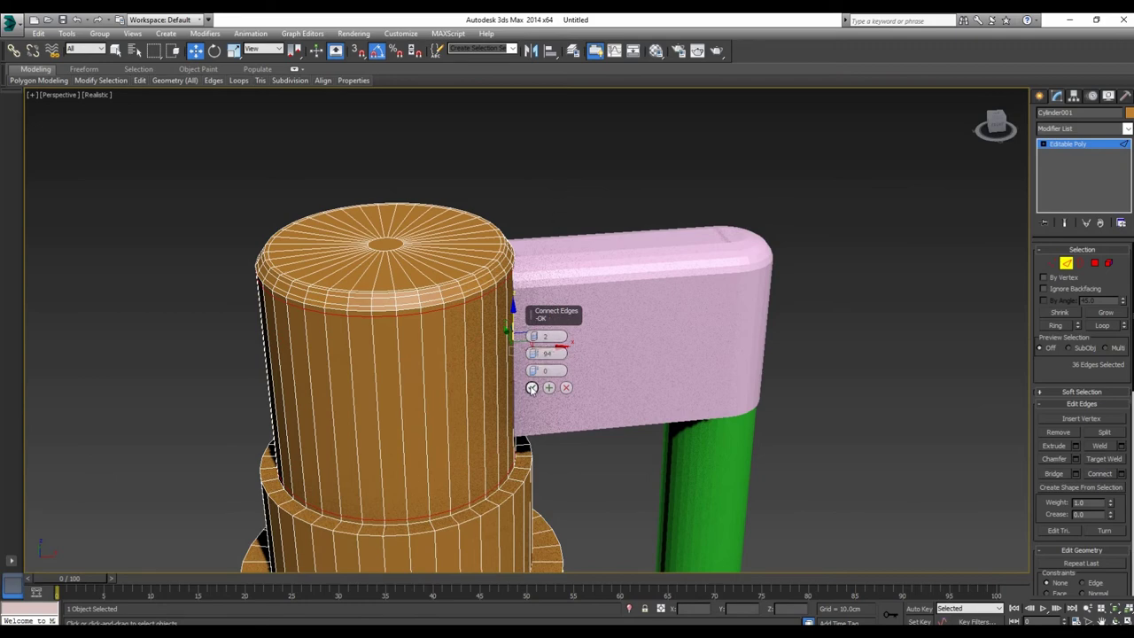
left_click(532, 388)
Step: Add a pair of pinched edge loops on the lower step's edge ring
left_click(495, 511)
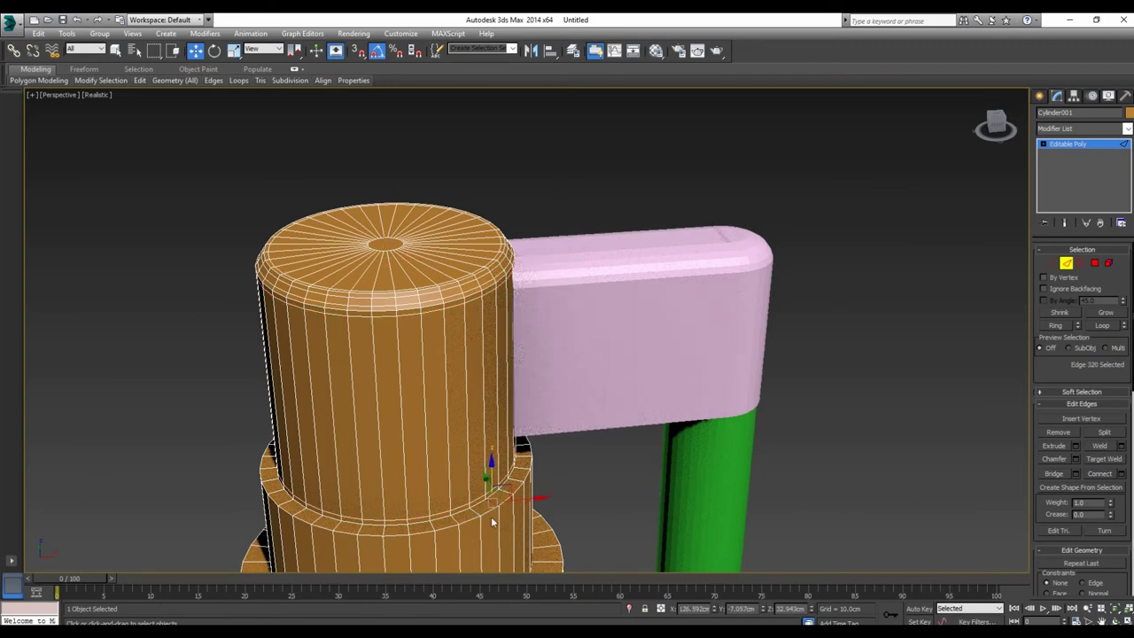
double_click(473, 512)
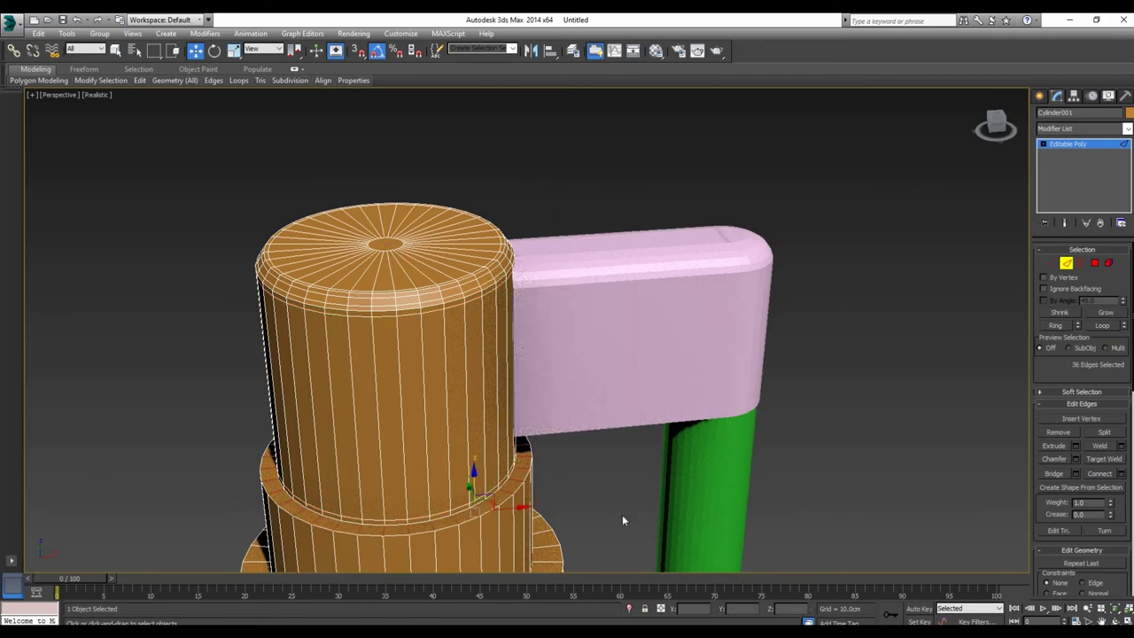
left_click(1121, 473)
left_click_drag(535, 353, 539, 529)
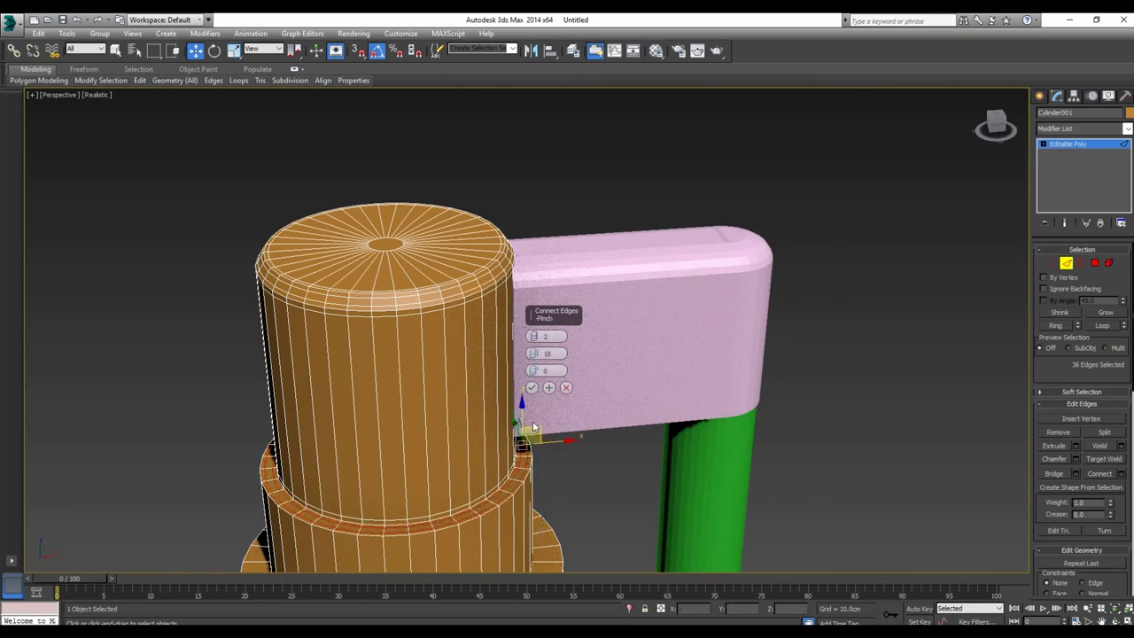
left_click(532, 387)
Step: Add a pair of edge loops spread across the middle band
middle_click_drag(572, 437, 627, 224)
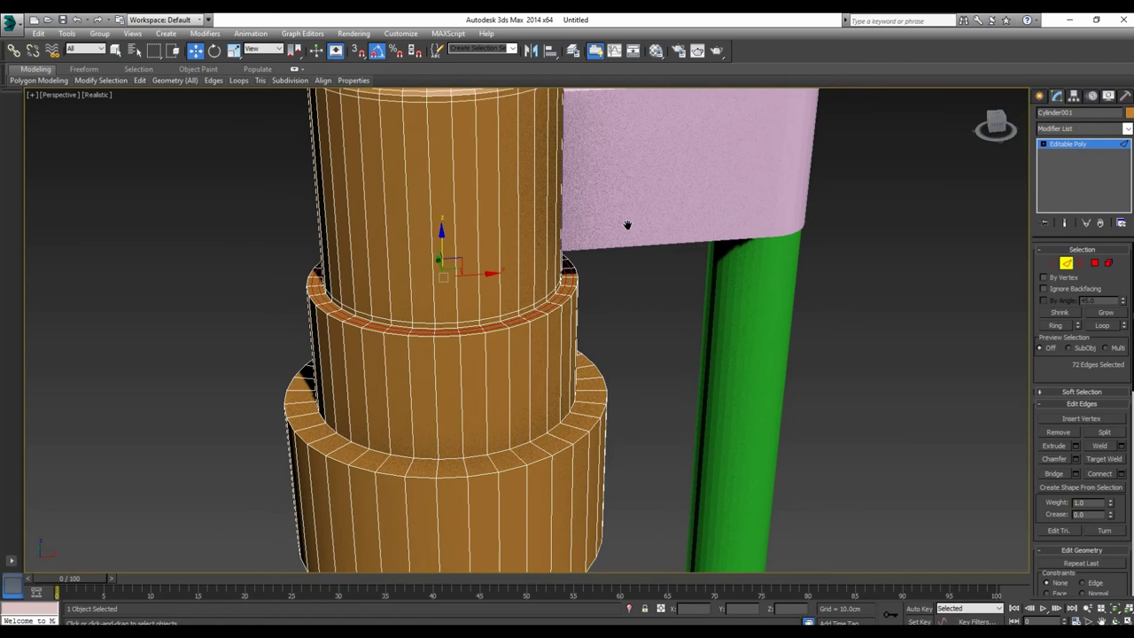
left_click(522, 373)
left_click(486, 391, "shift")
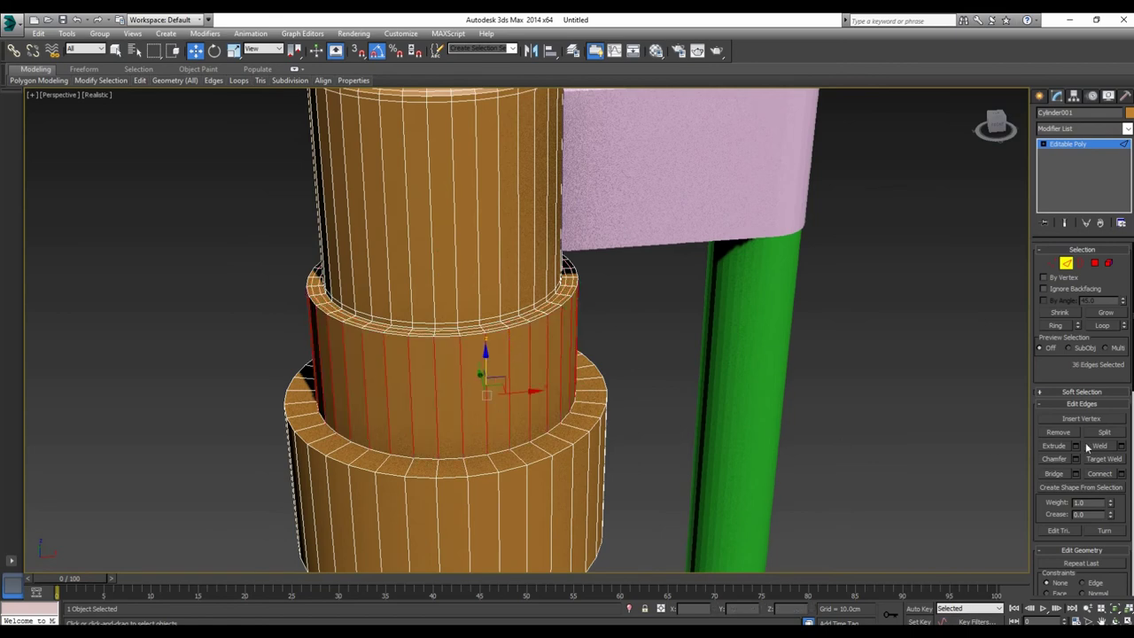
left_click(1121, 473)
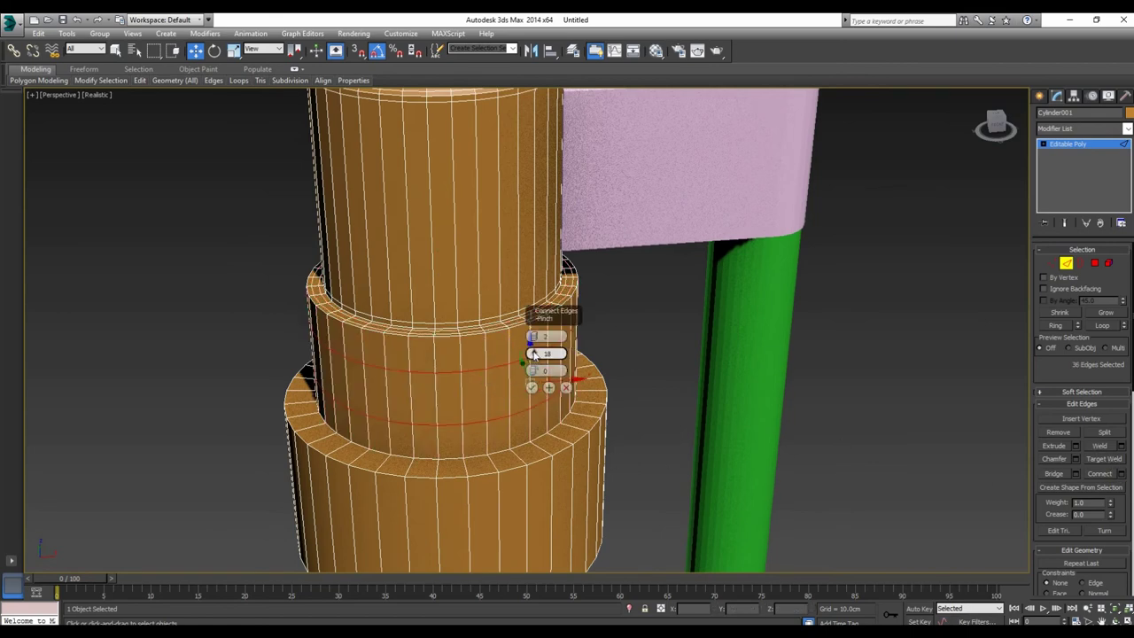
left_click_drag(534, 353, 545, 222)
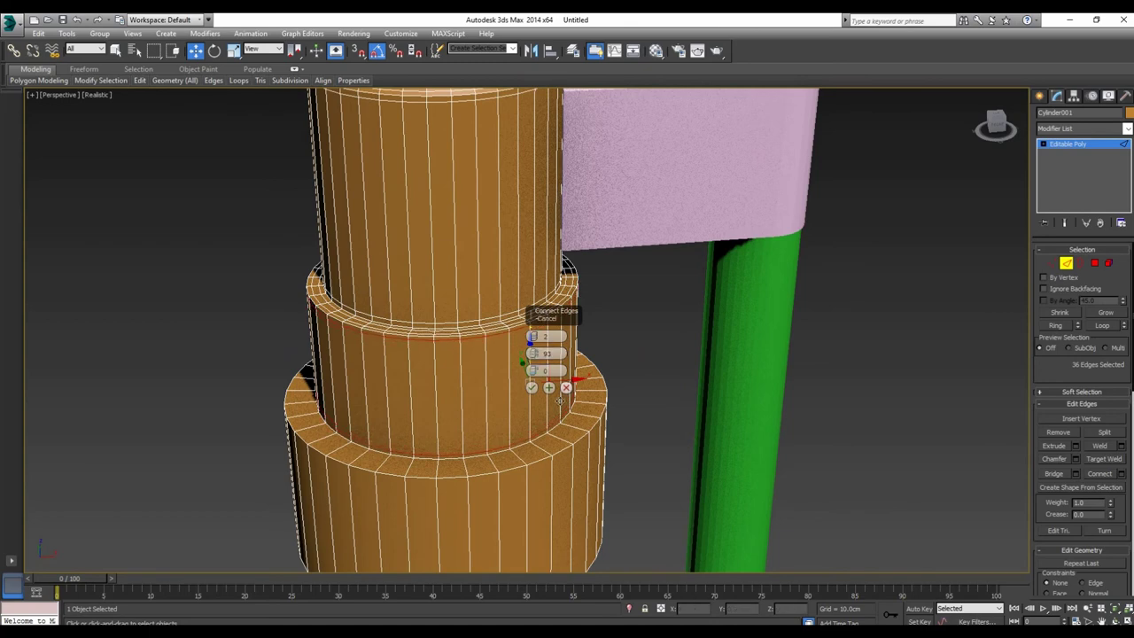
left_click(532, 390)
Step: Add a pair of edge loops on the base step's edge ring
left_click(541, 449)
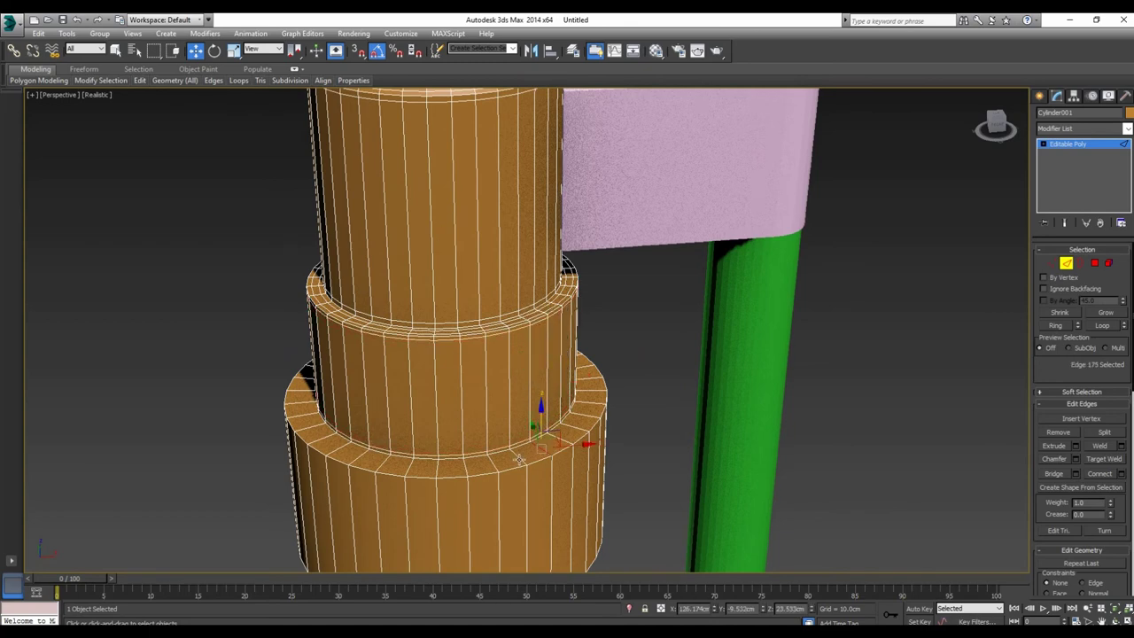
left_click(519, 456, "shift")
left_click(1121, 474)
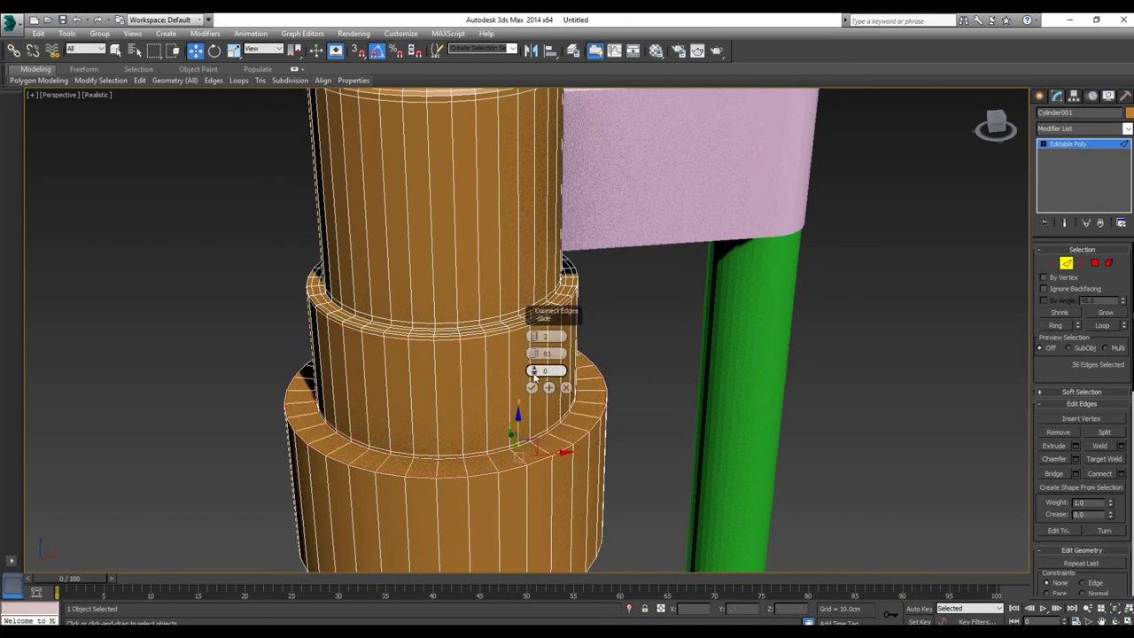
left_click_drag(532, 353, 552, 417)
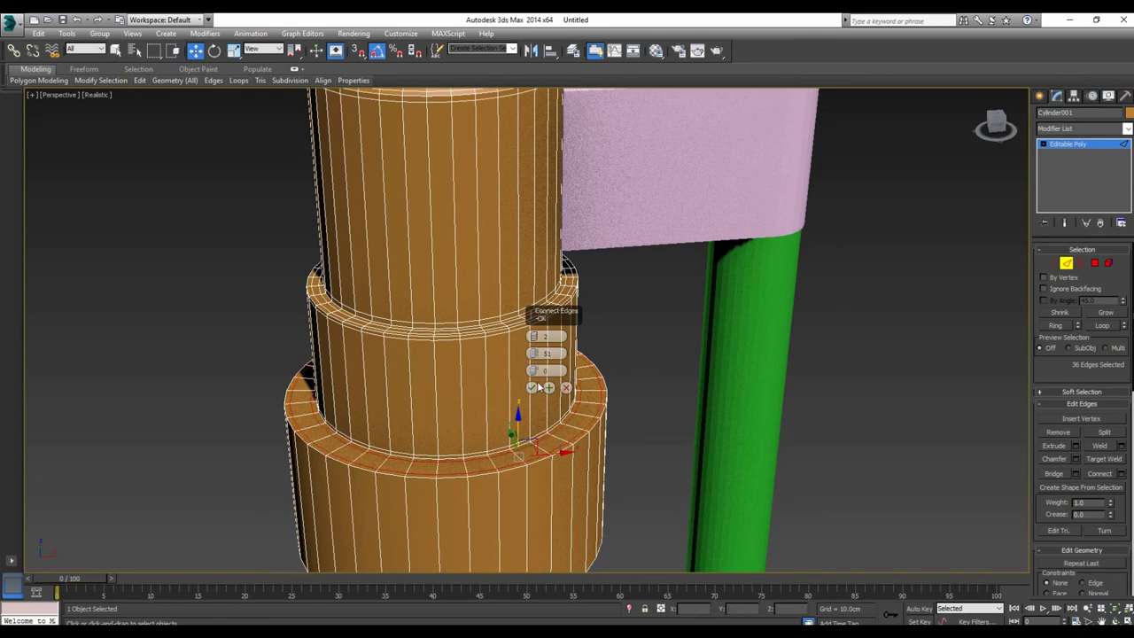
left_click(532, 387)
Step: Add a pair of loops on the base tier, spread toward its top and bottom
middle_click_drag(561, 505, 565, 372)
left_click(543, 375)
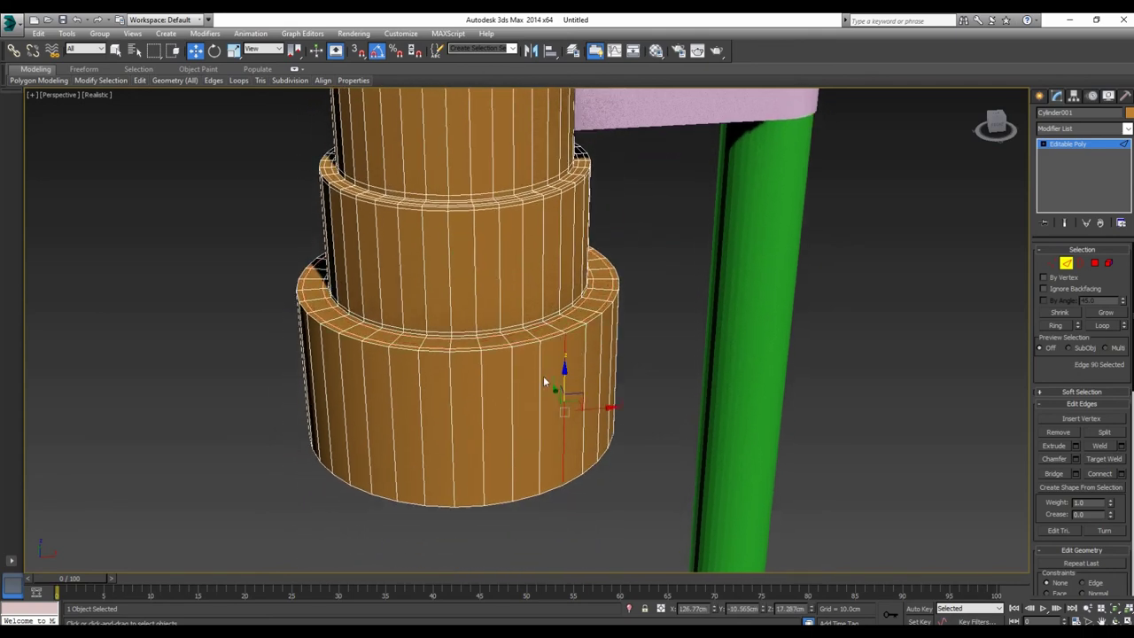
left_click(537, 376, "shift")
left_click(1122, 474)
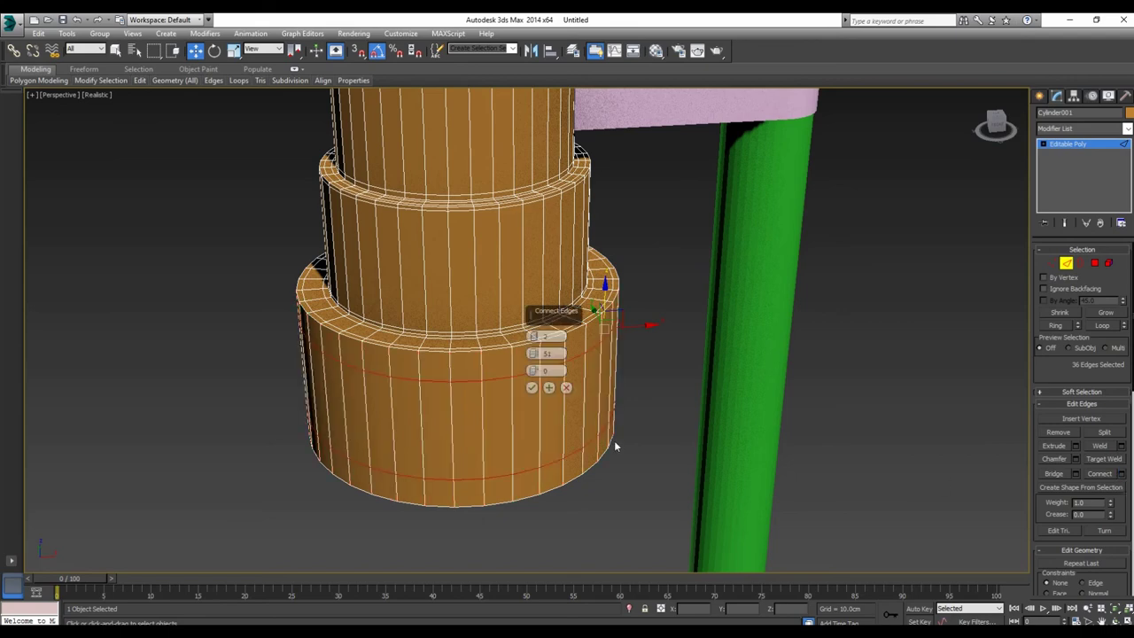
left_click_drag(544, 310, 559, 247)
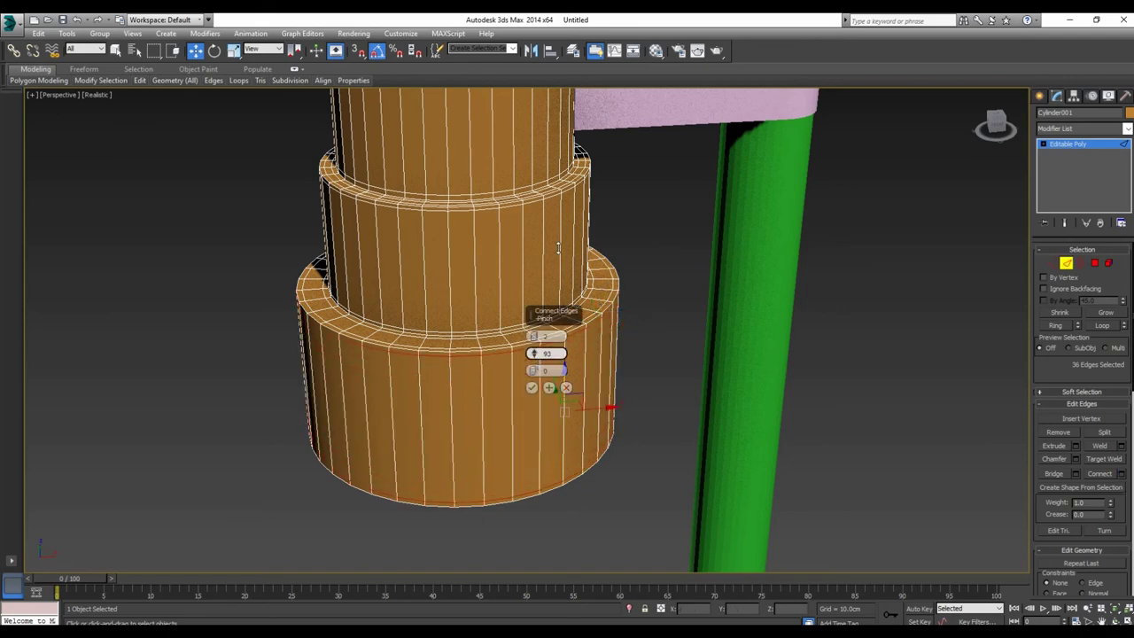
left_click(531, 387)
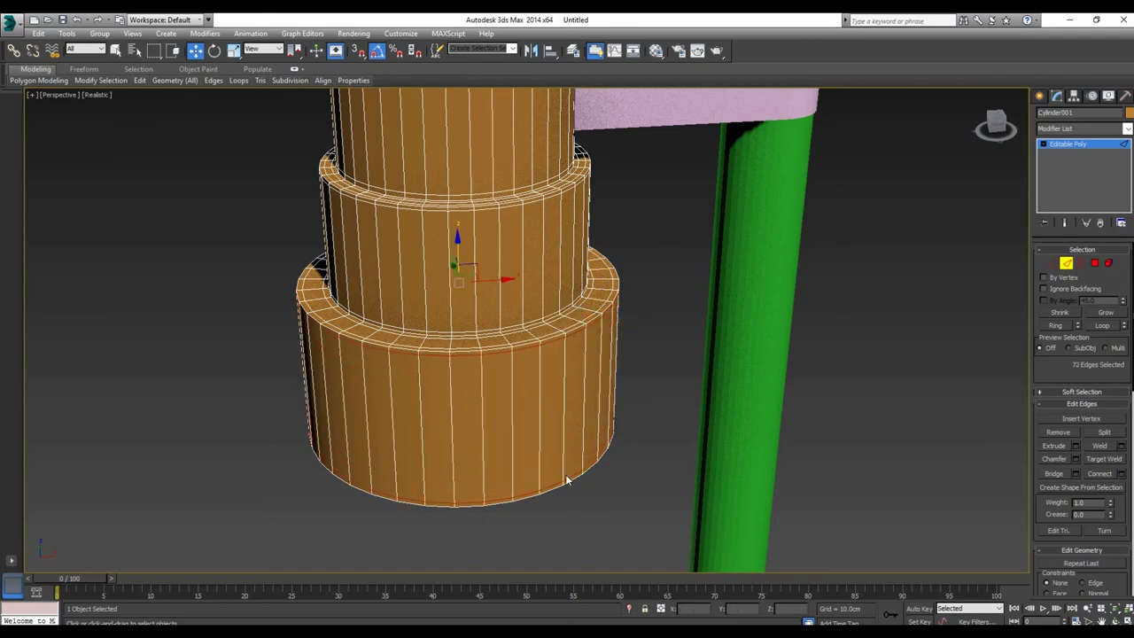
mouse_move(568, 479)
middle_mouse_down("alt")
mouse_move(547, 390)
mouse_move(552, 455)
mouse_move(550, 385)
middle_mouse_up("alt")
Step: Inset the cylinder's bottom cap face by about 6.78 cm
key("4")
left_click(514, 376)
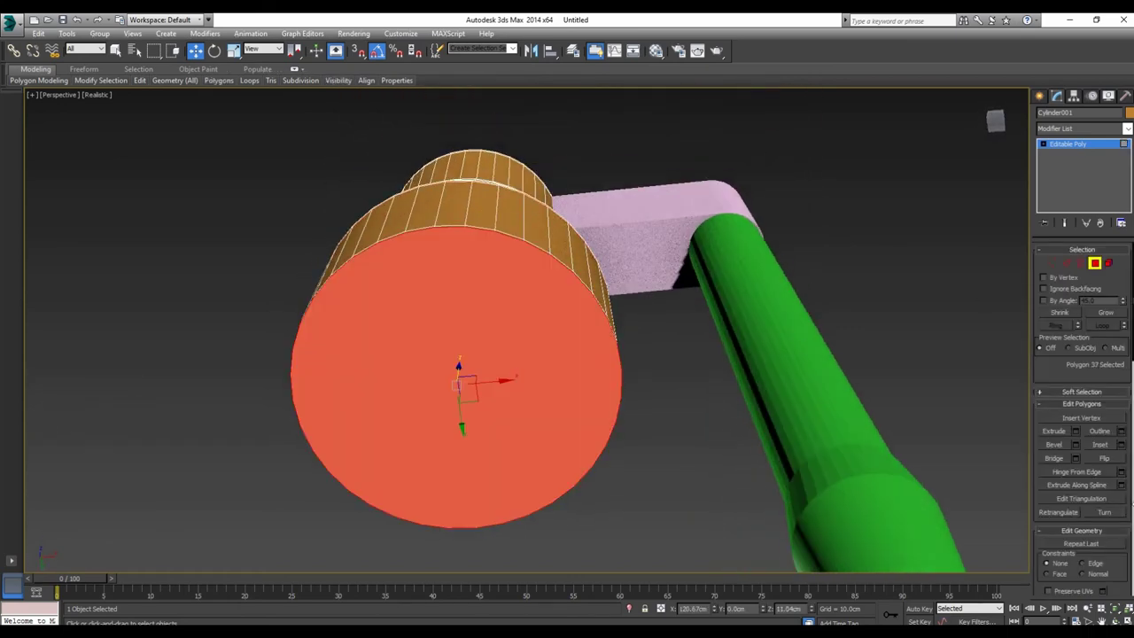
left_click(1120, 444)
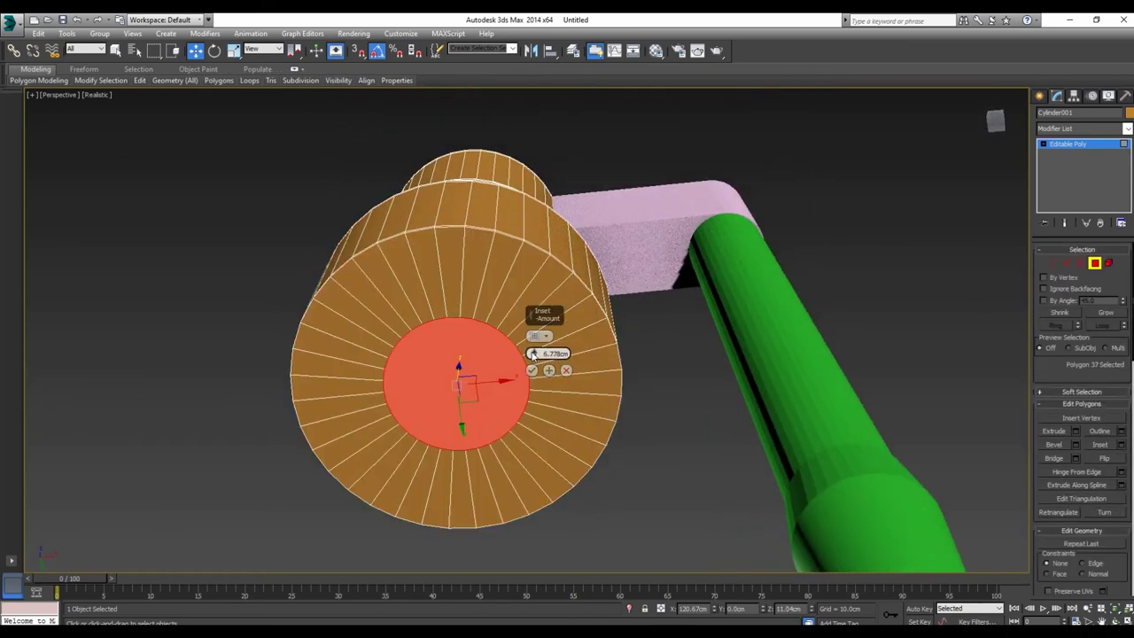
left_click_drag(534, 355, 535, 330)
left_click(531, 370)
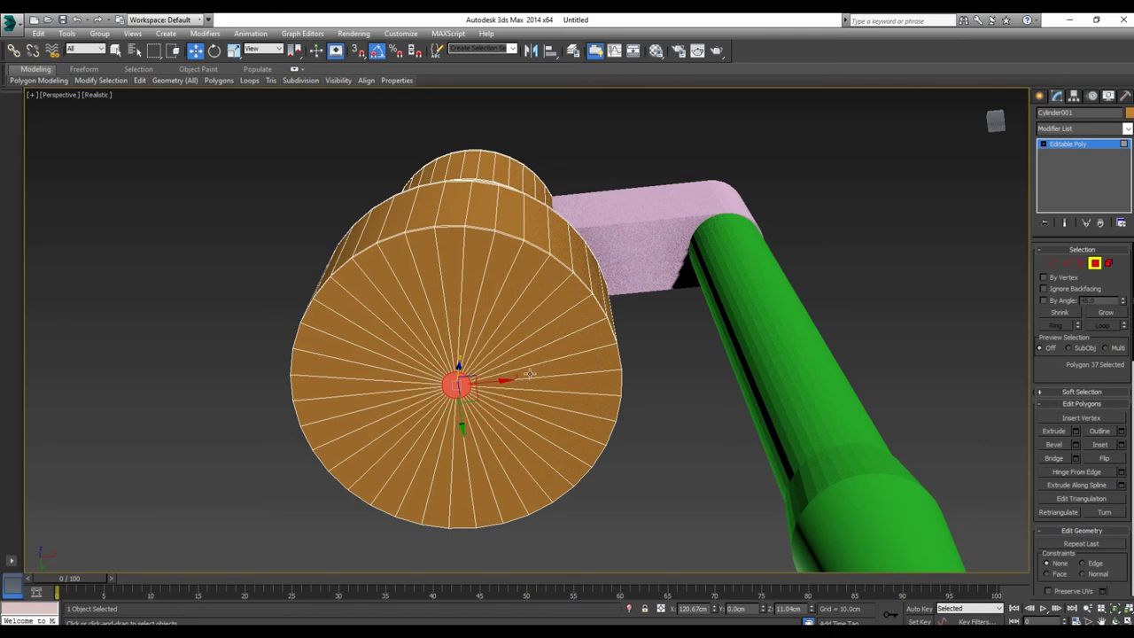
Step: Connect the radial cap edge ring to add a pinched pair of loops near the rim
left_click(1066, 263)
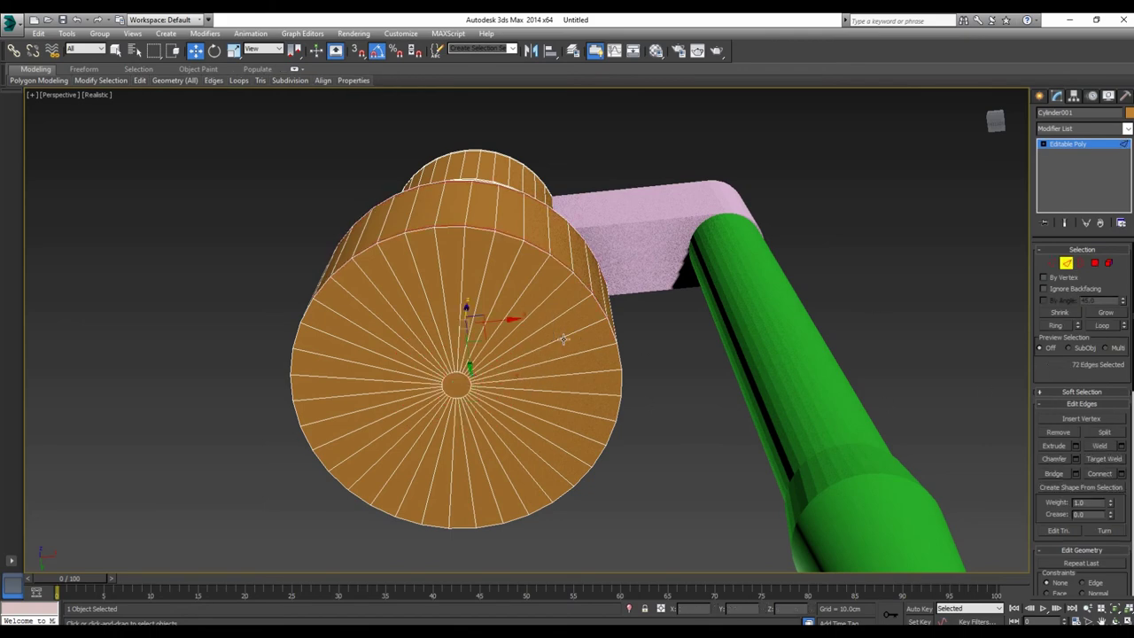
left_click(569, 313, "shift")
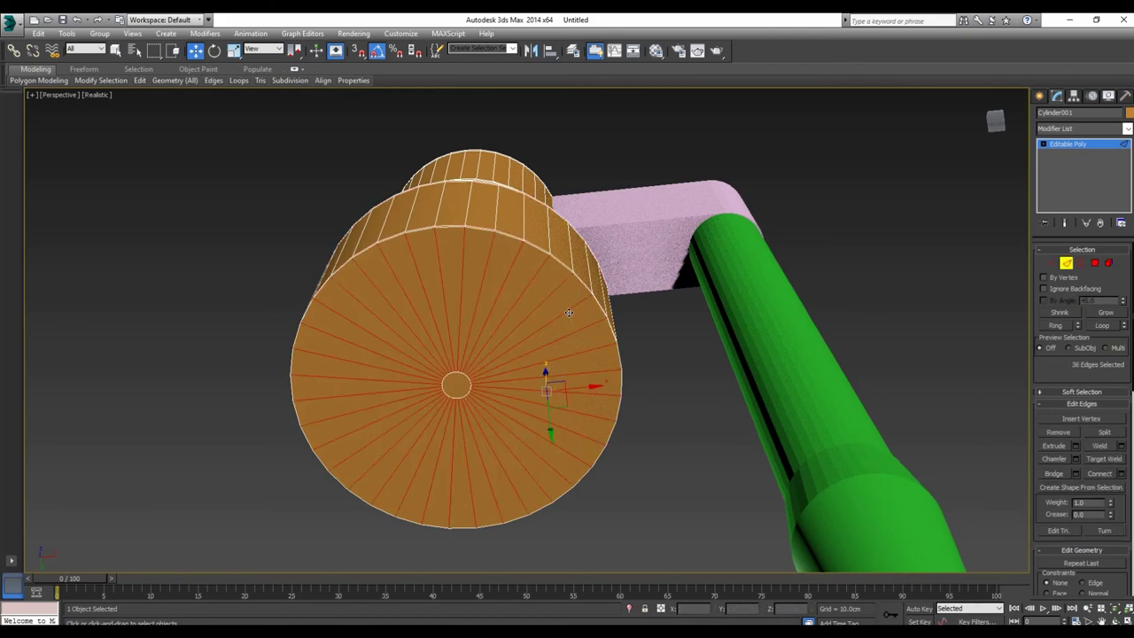
left_click(1122, 474)
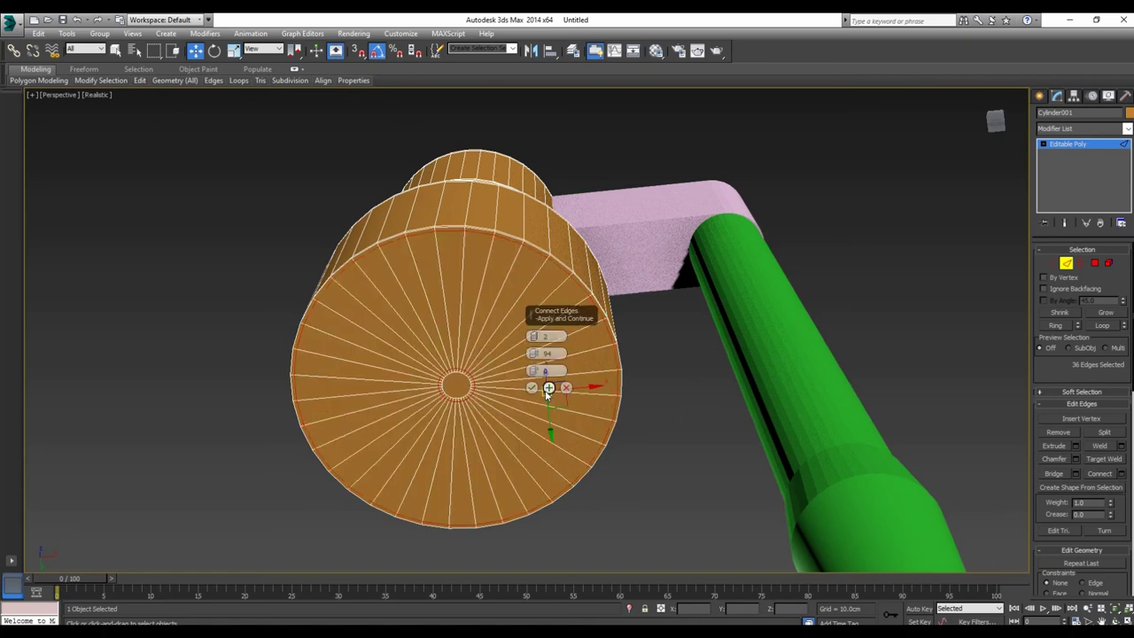
left_click(533, 390)
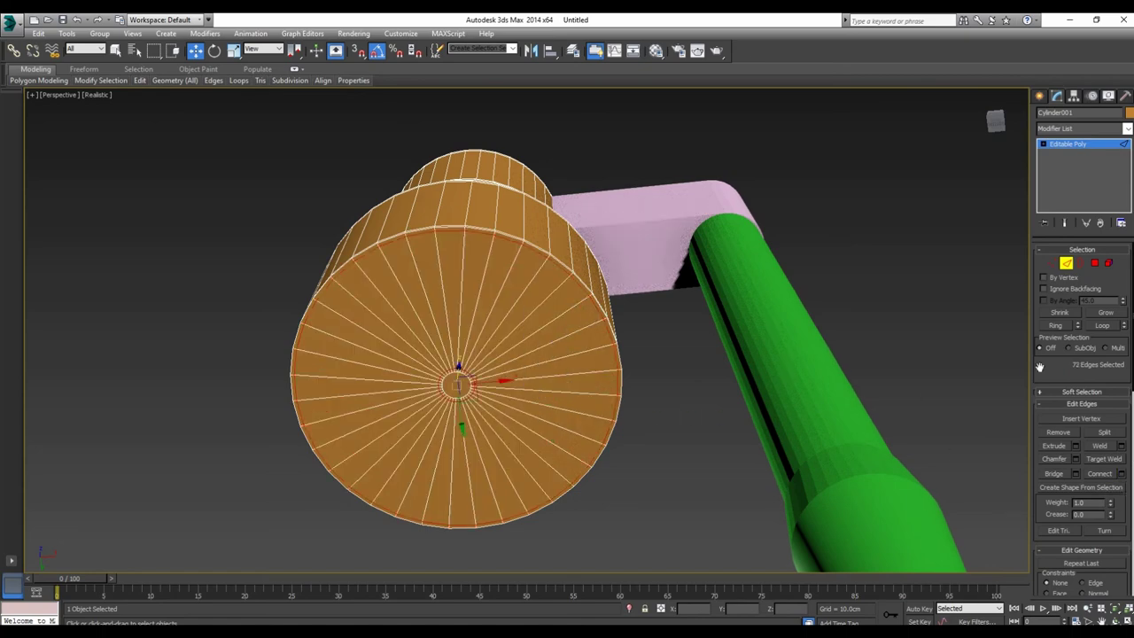
left_click(1065, 263)
scroll(704, 349, "down", 5)
middle_click_drag(703, 349, 530, 461, "alt")
scroll(531, 461, "up", 3)
Step: Attach the pink box and orange cap cylinder to the green pole
left_click(628, 381)
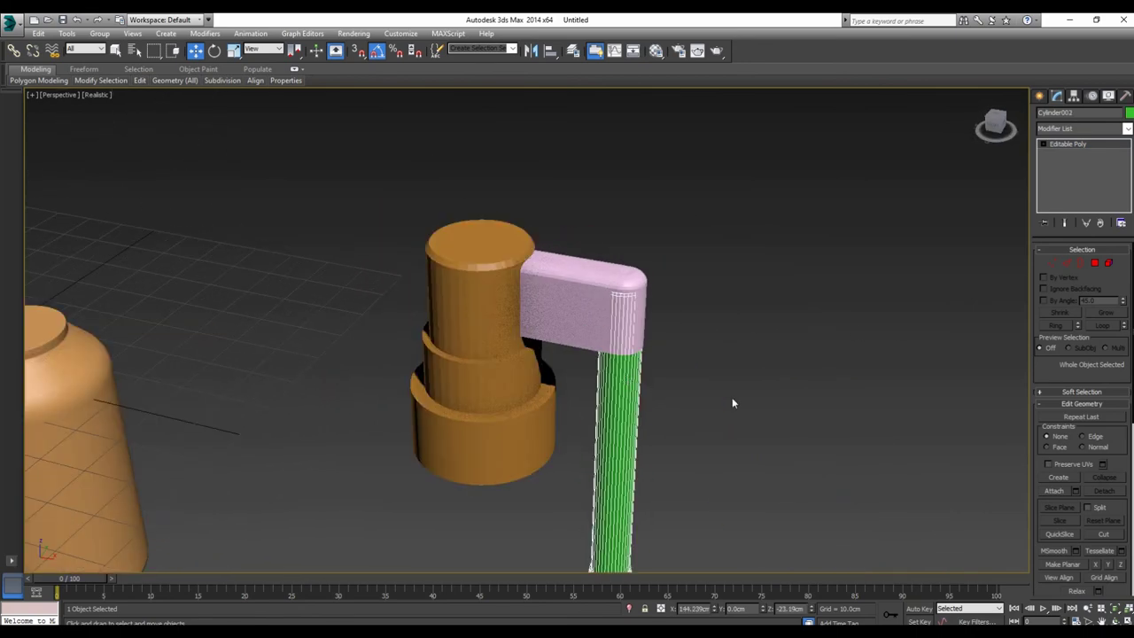
left_click(1064, 490)
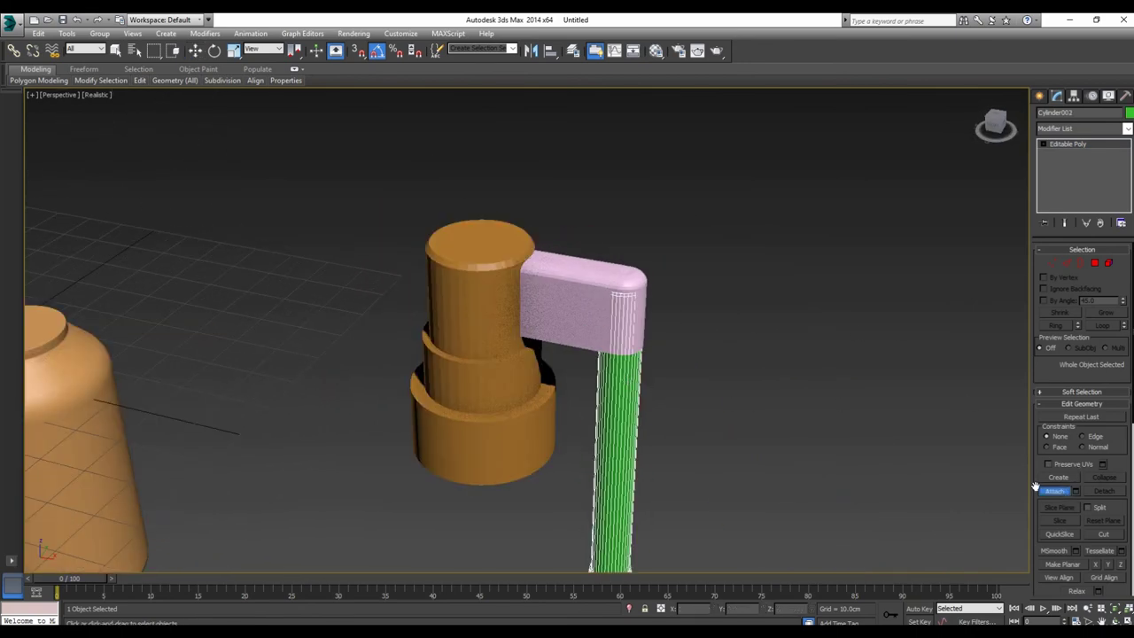
left_click(573, 298)
left_click(498, 275)
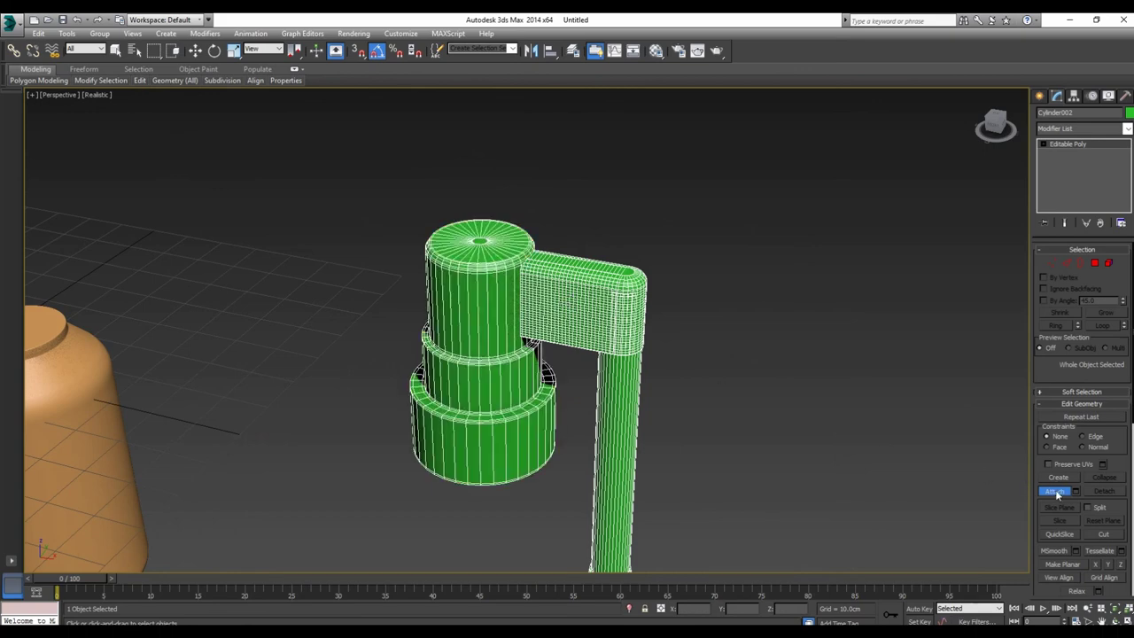
key("w")
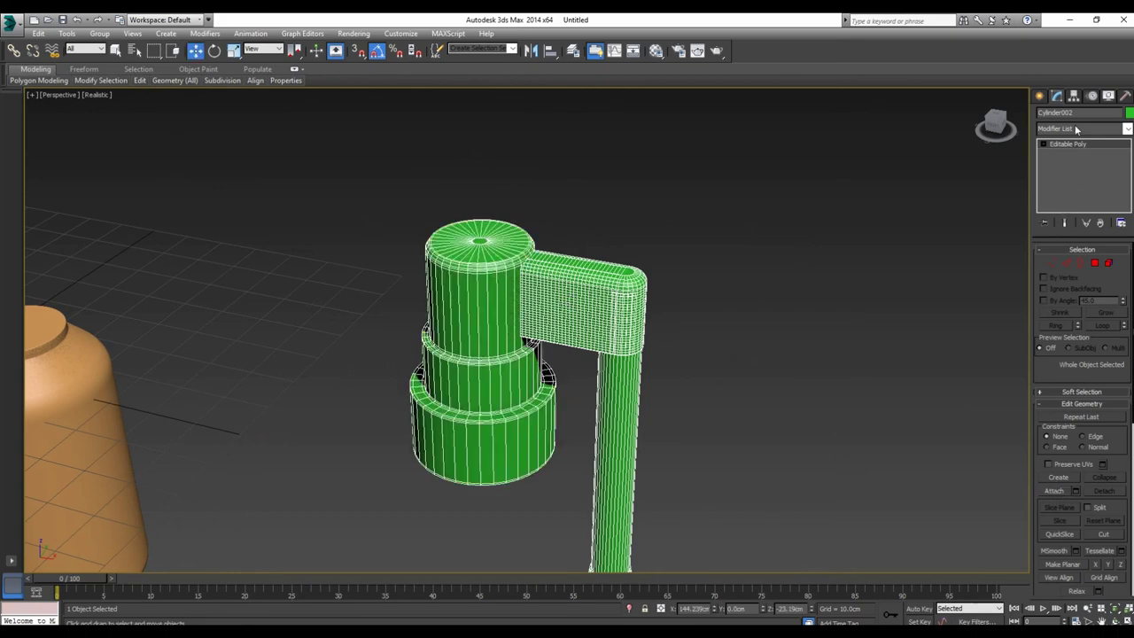
Step: Add a TurboSmooth modifier to the spray pump with Iterations set to 2
left_click(1075, 128)
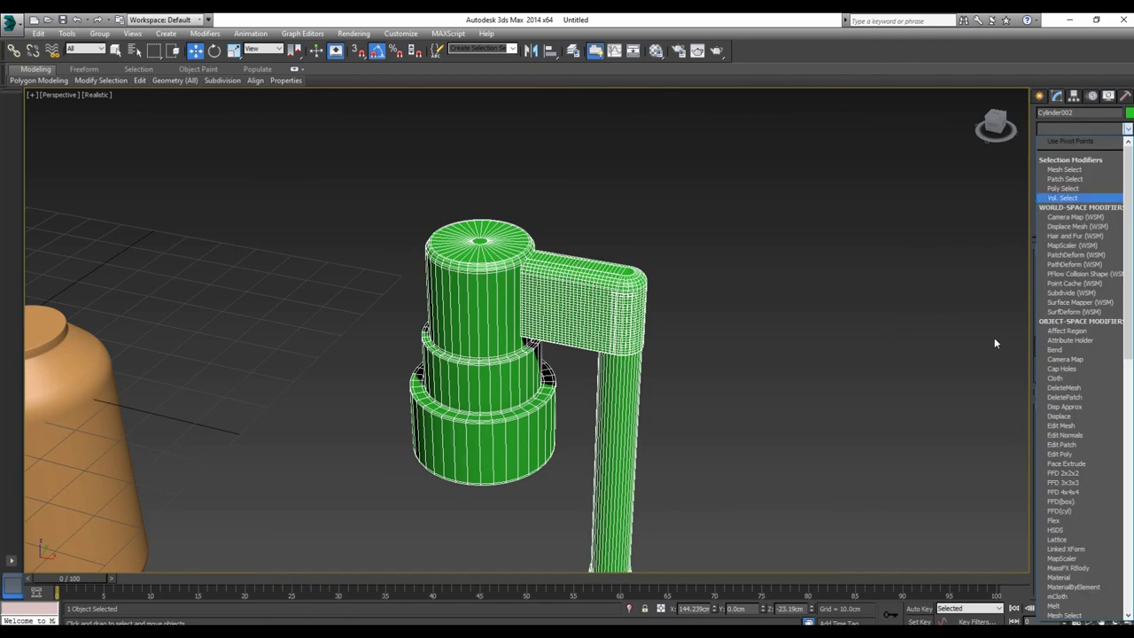
scroll(1070, 261, "down", 10)
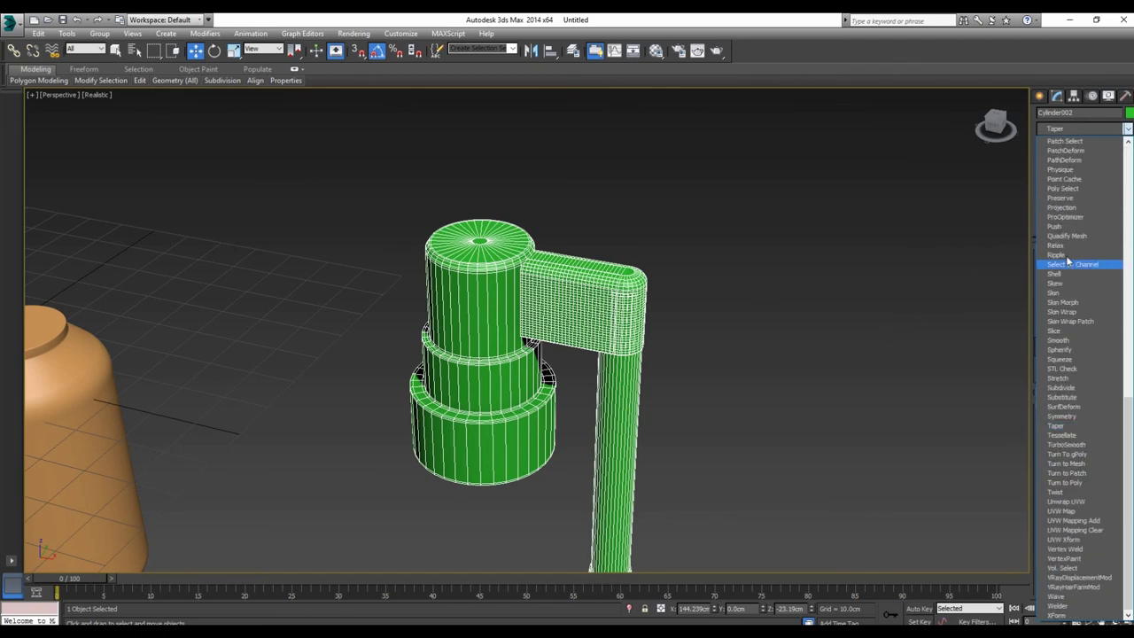
left_click(1070, 444)
left_click(1121, 268)
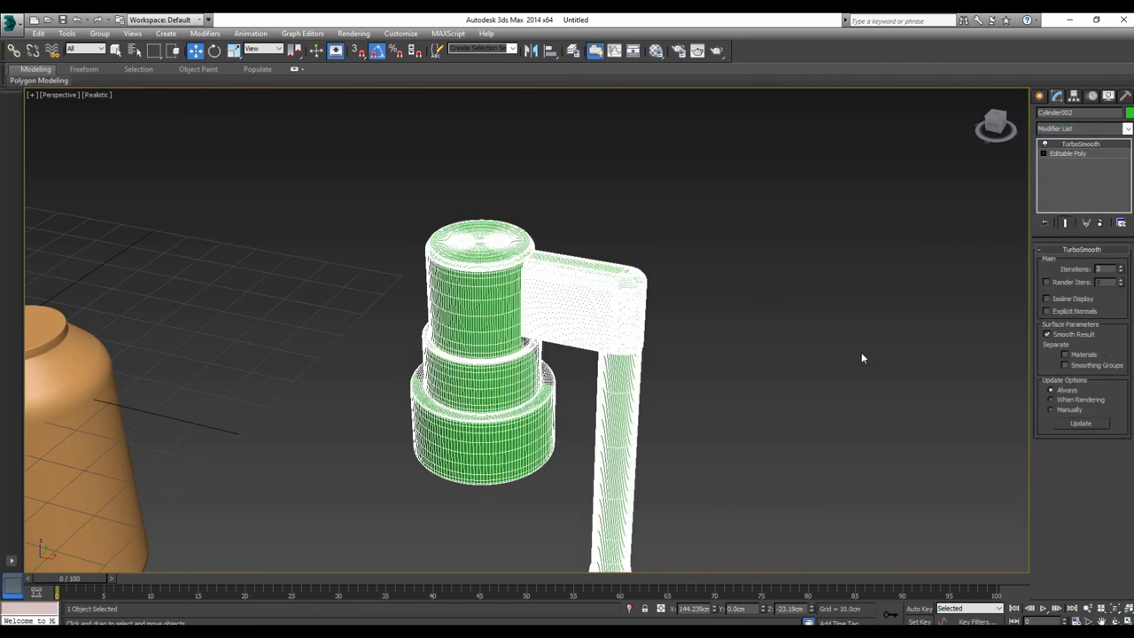
left_click(861, 358)
scroll(563, 402, "down", 5)
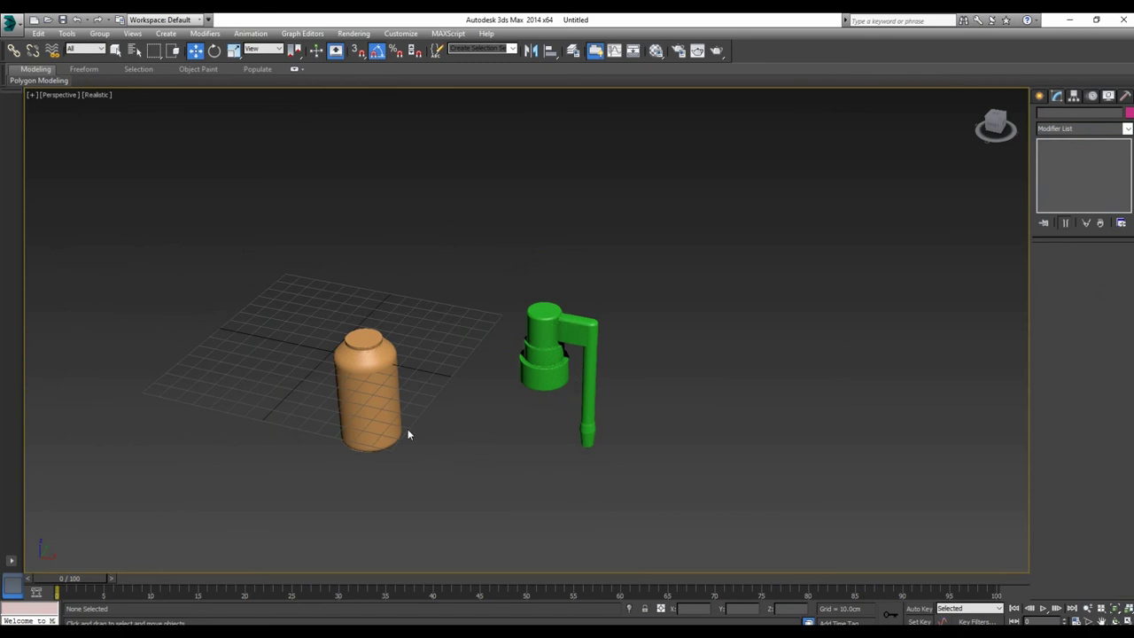
Step: In the four-view layout, move the spray pump along X over to the bottle
key("alt+w")
scroll(432, 434, "down", 3)
scroll(451, 453, "down", 3)
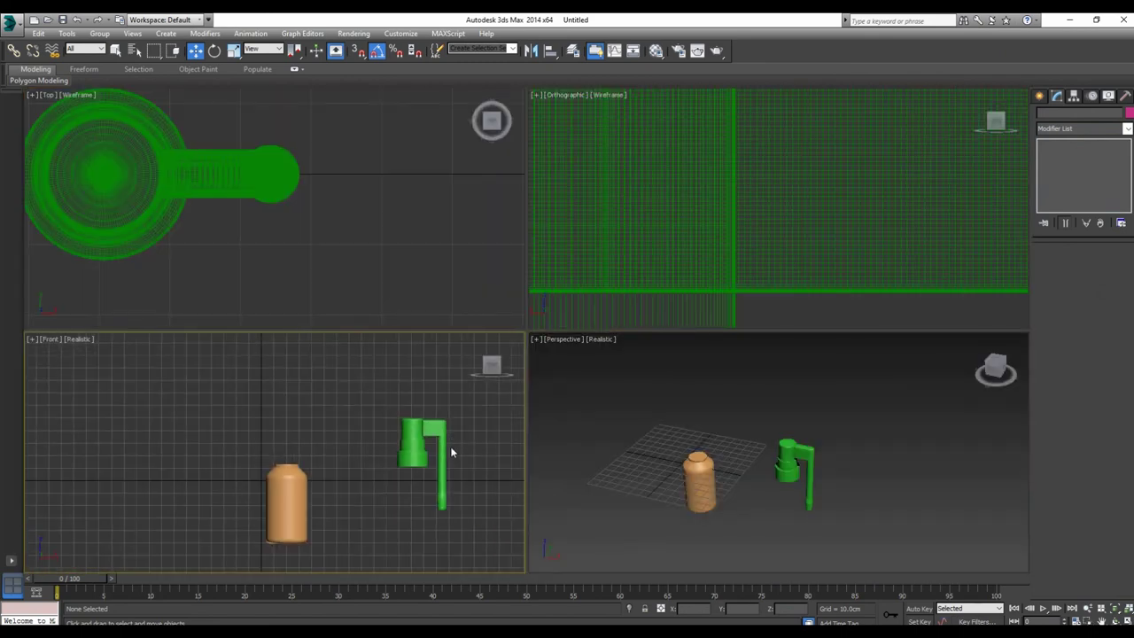
left_click(405, 428)
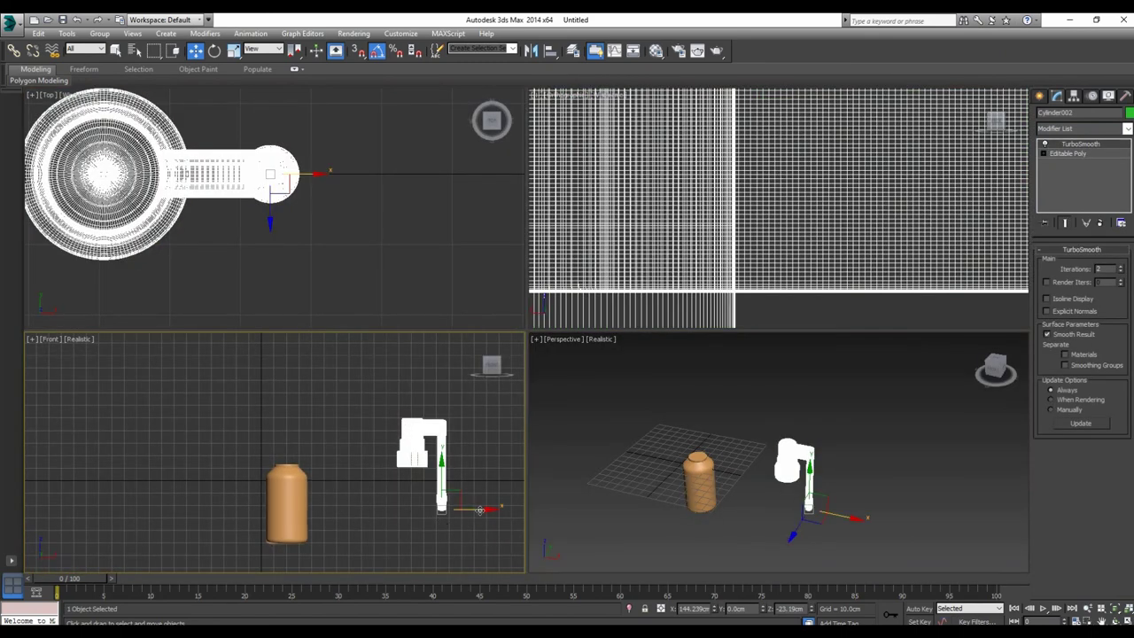
left_click_drag(480, 510, 318, 508)
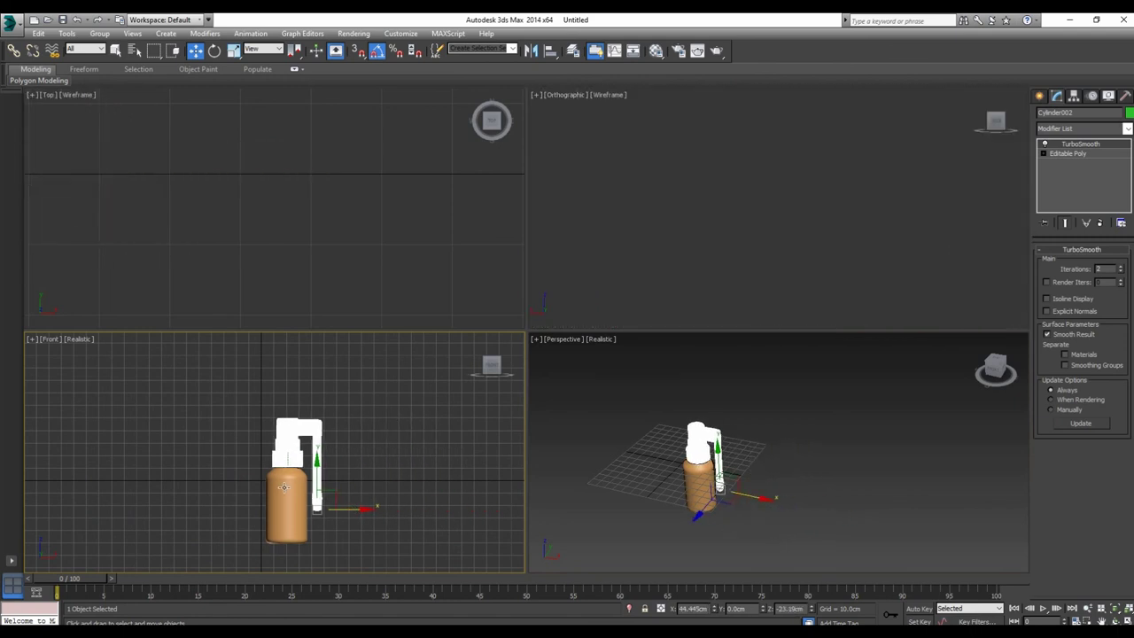
Step: In the maximized Front view, nudge the pump to centre it over the bottle's neck
key("alt+w")
scroll(493, 372, "up", 4)
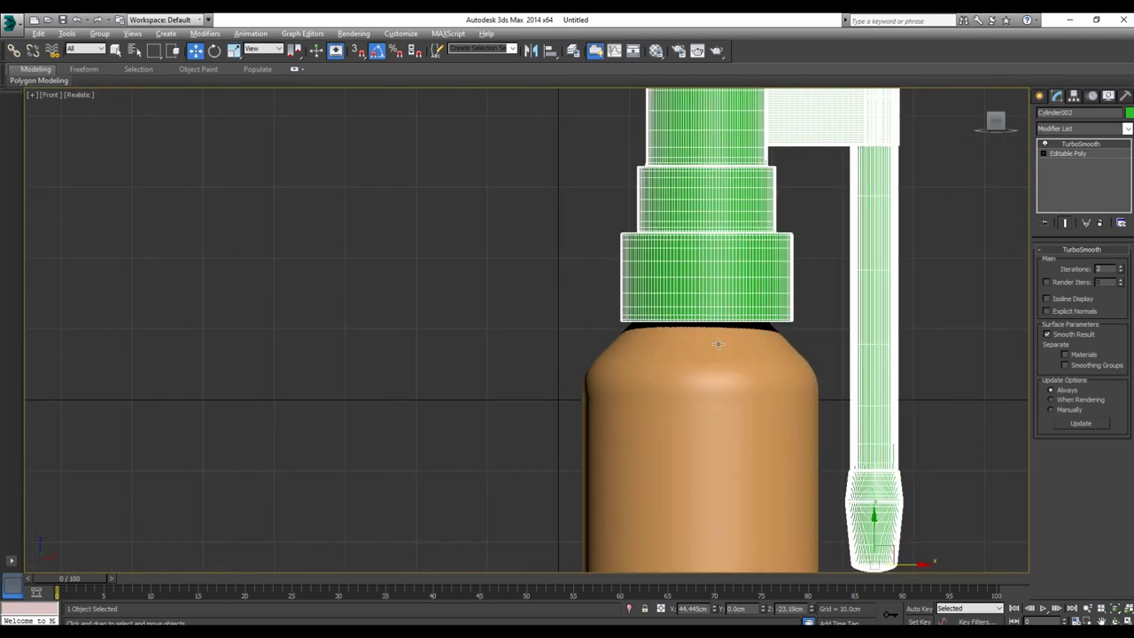
scroll(717, 343, "up", 3)
middle_click_drag(671, 331, 529, 256)
scroll(529, 256, "down", 3)
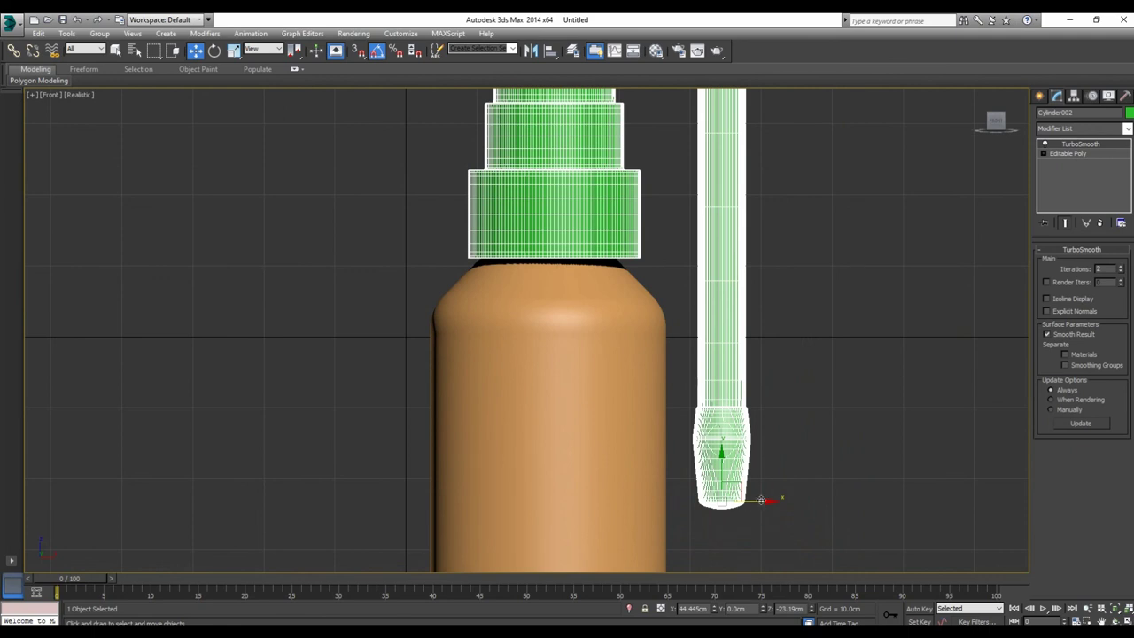
left_click_drag(761, 501, 755, 501)
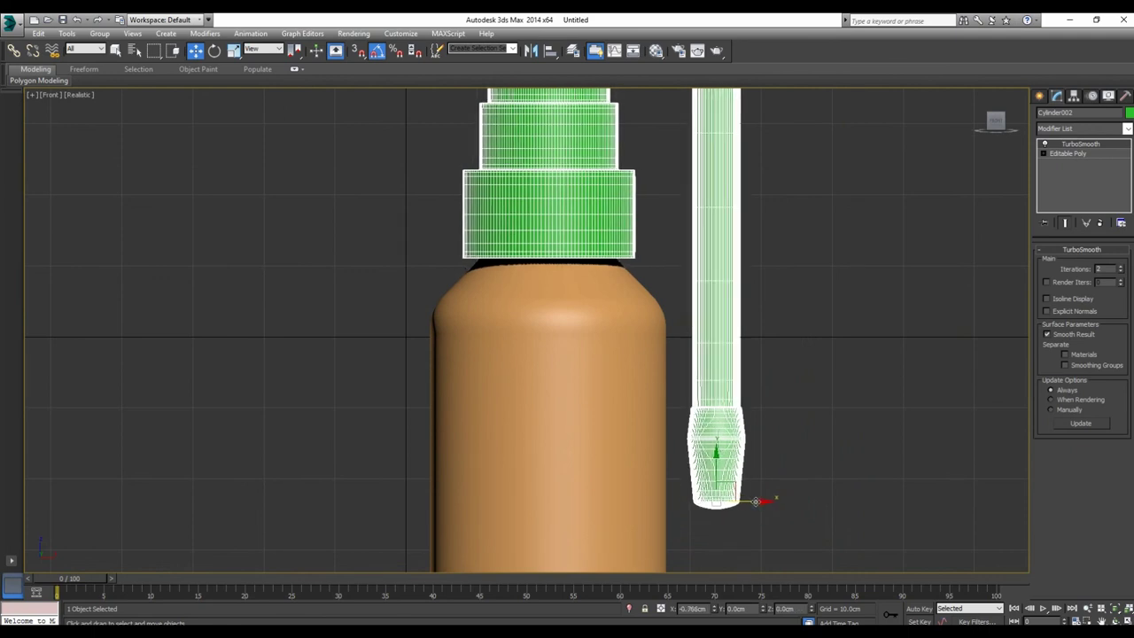
scroll(462, 418, "down", 6)
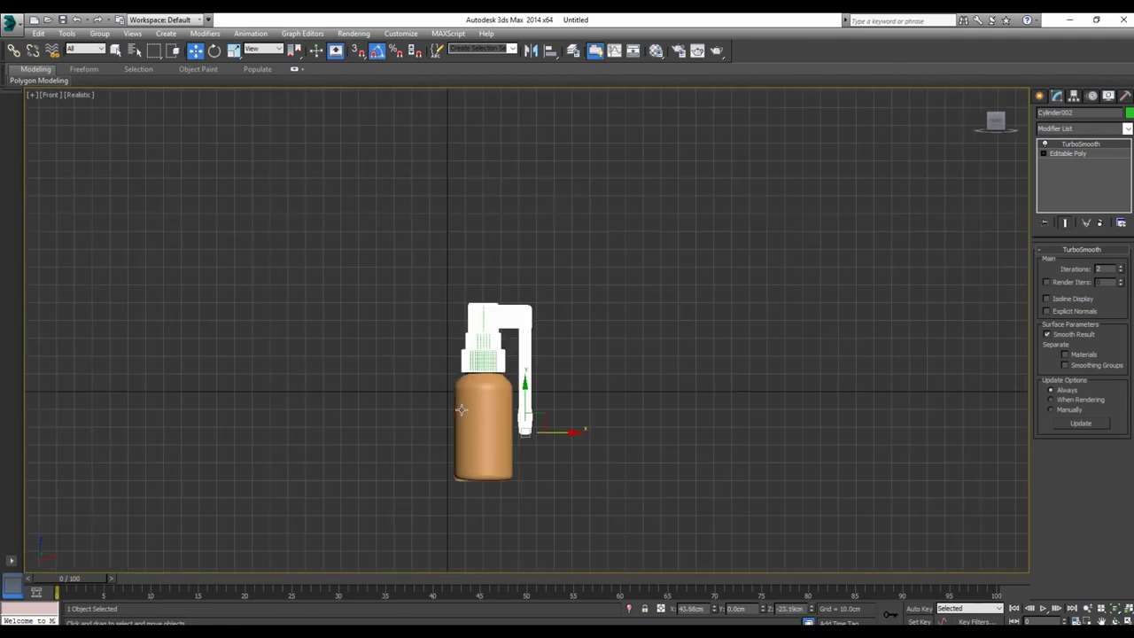
Step: Box-select the bottle and spray pump together and move them upward
key("alt+w")
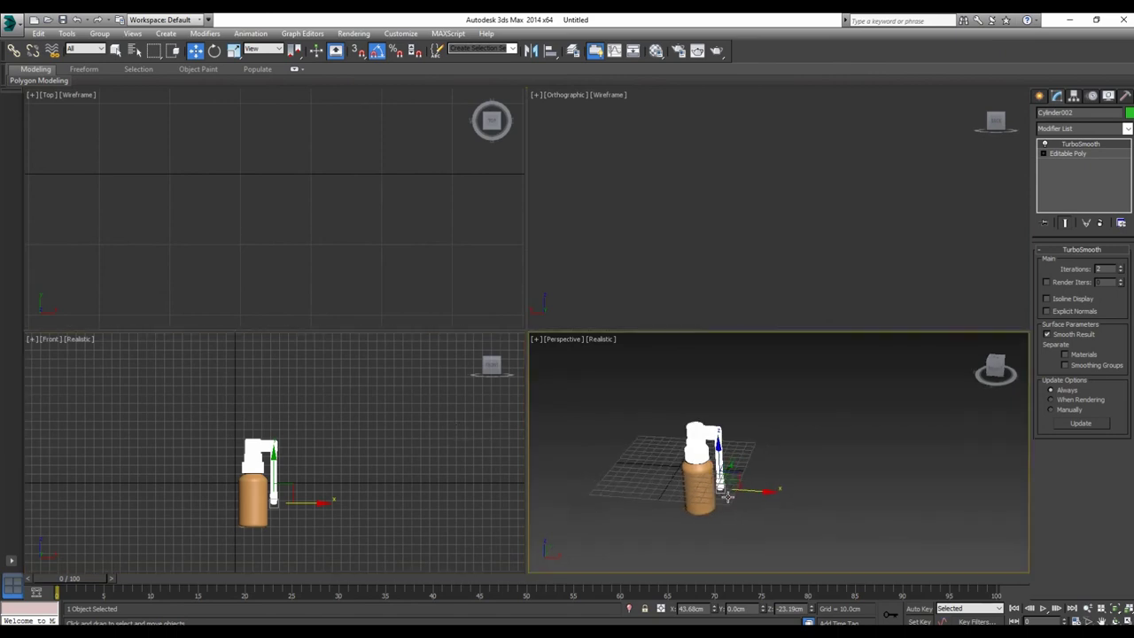
middle_click_drag(724, 494, 755, 407, "alt")
left_click_drag(755, 407, 679, 520)
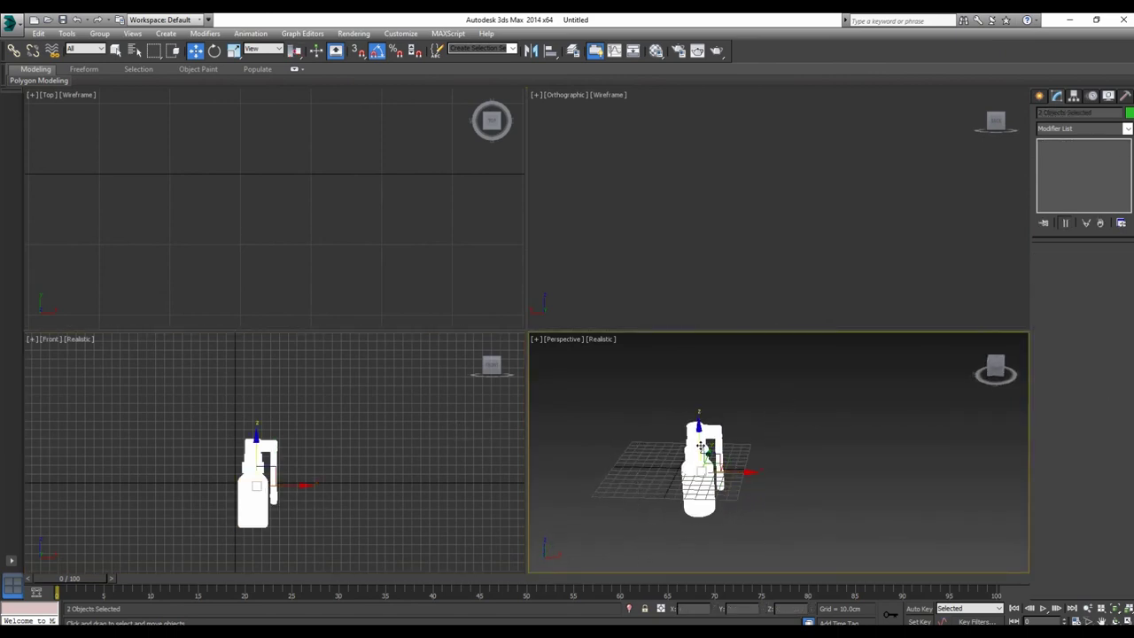
left_click_drag(712, 467, 709, 418)
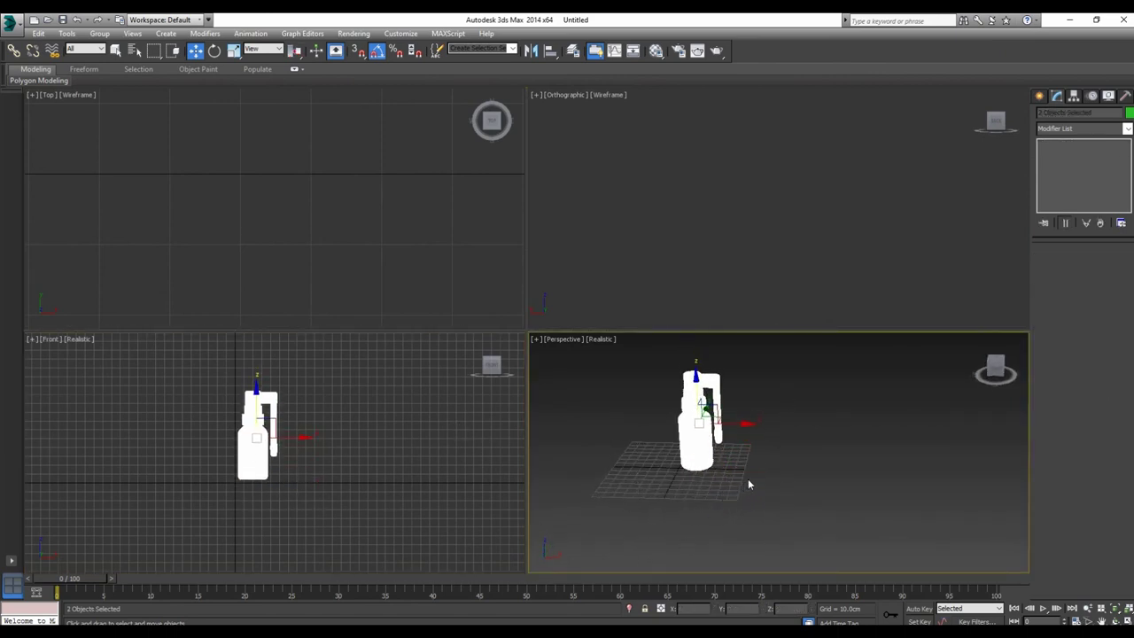
middle_click_drag(748, 481, 780, 478, "alt")
Step: Set the object colour of both the bottle and pump to grey, then deselect them
left_click(1129, 112)
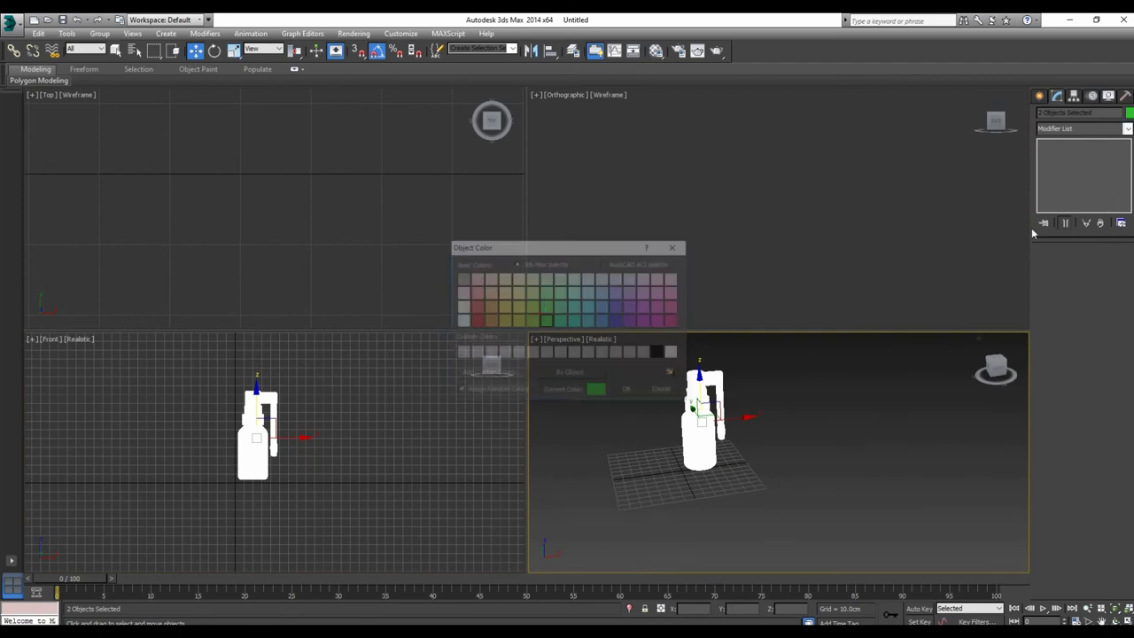
left_click(630, 353)
left_click(631, 389)
left_click(793, 445)
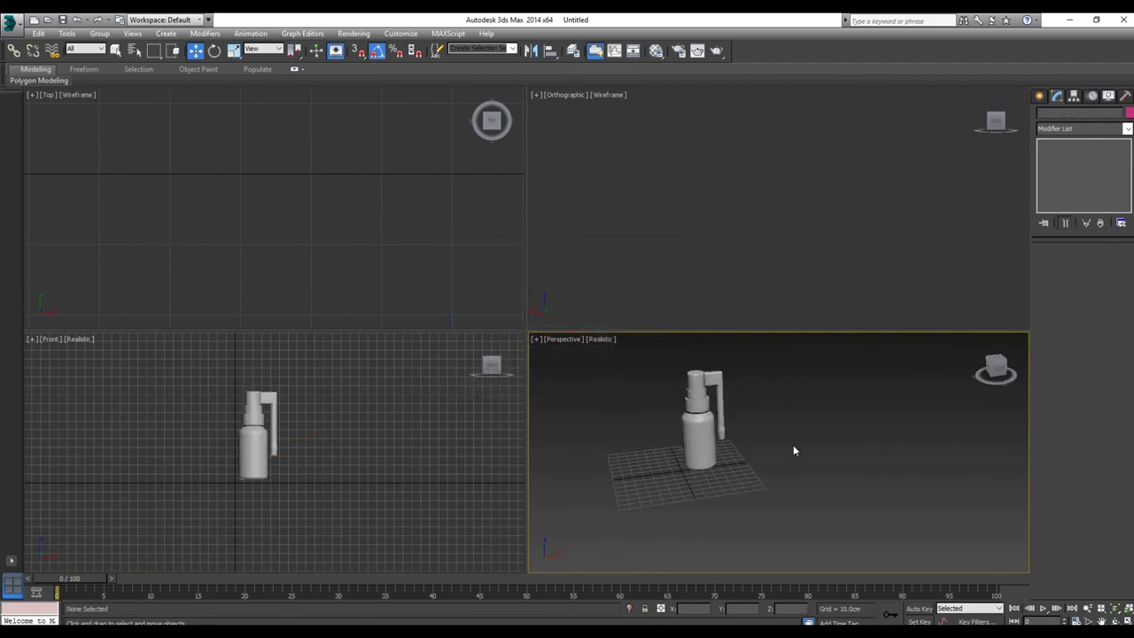
Step: Maximize the Perspective view and zoom, pan and orbit in close on the grey bottle
key("alt+w")
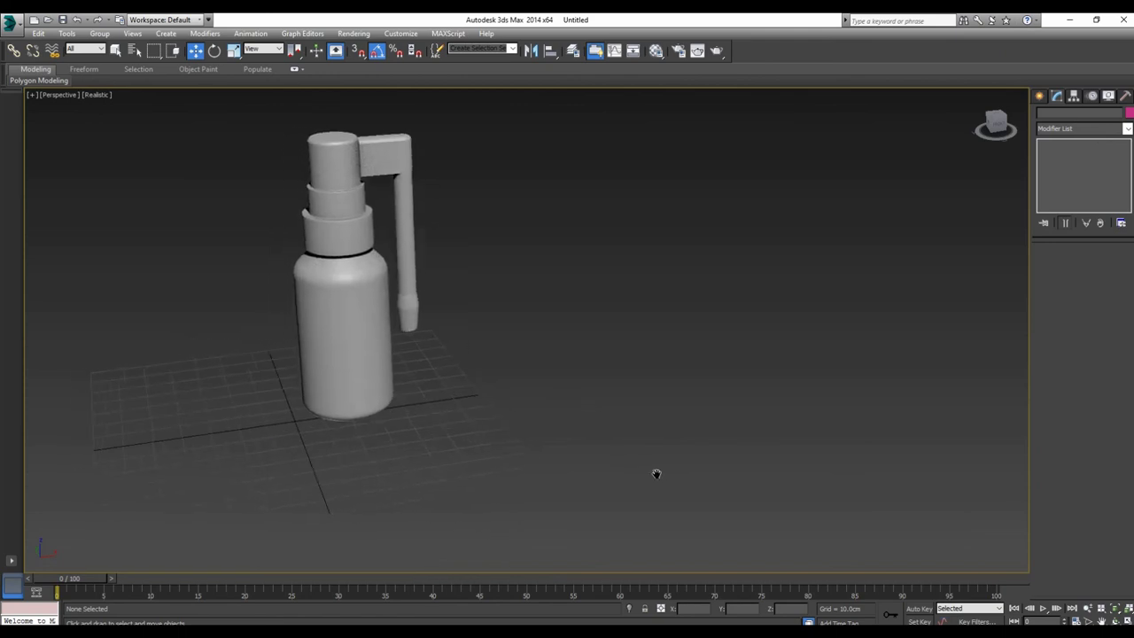
scroll(562, 435, "up", 3)
middle_click_drag(561, 435, 753, 545)
middle_click_drag(675, 478, 707, 440, "alt")
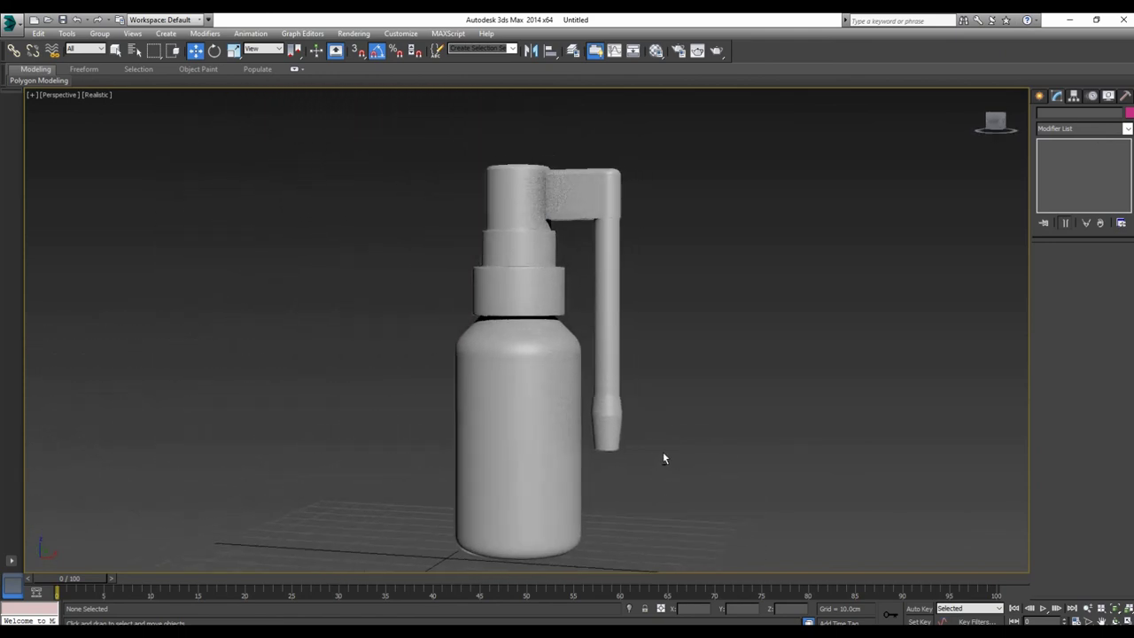